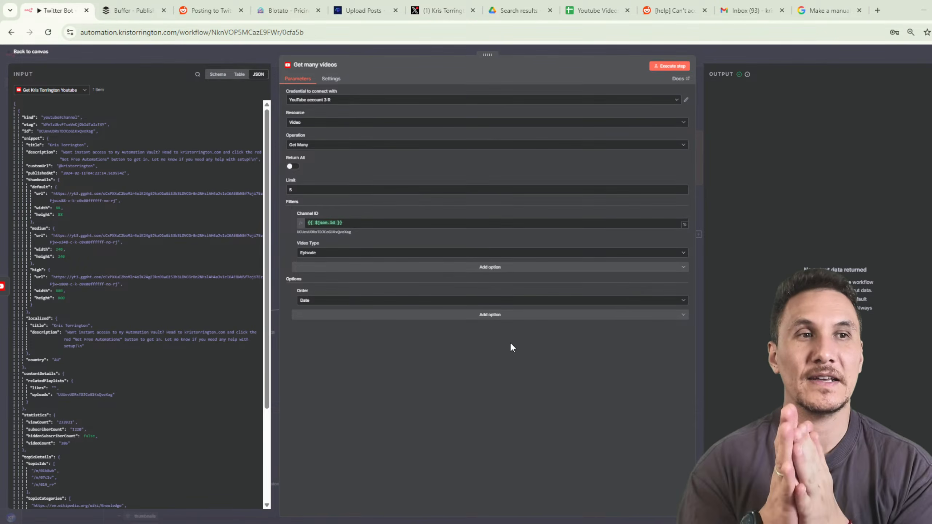
Run the Get many videos step from its node settings.
{"action": "left_click", "coordinate": [789, 53]}
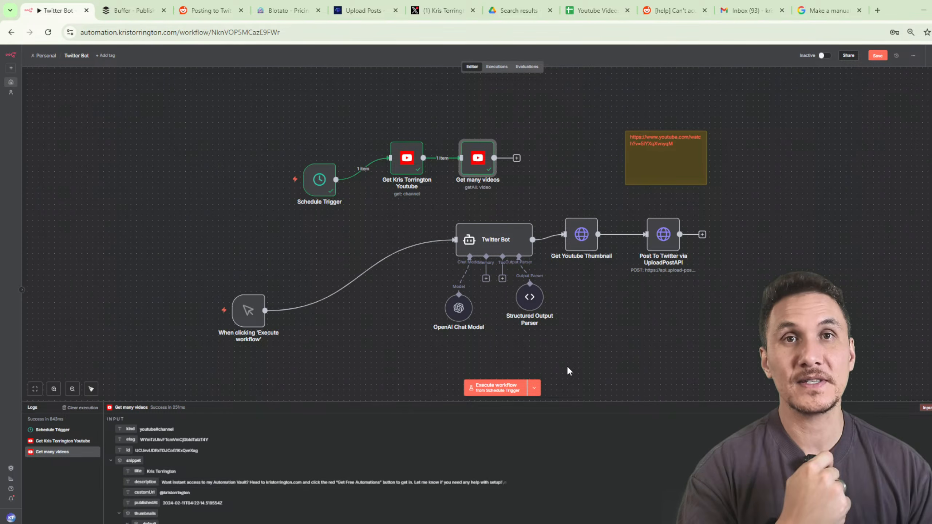
{"action": "mouse_move", "coordinate": [349, 273]}
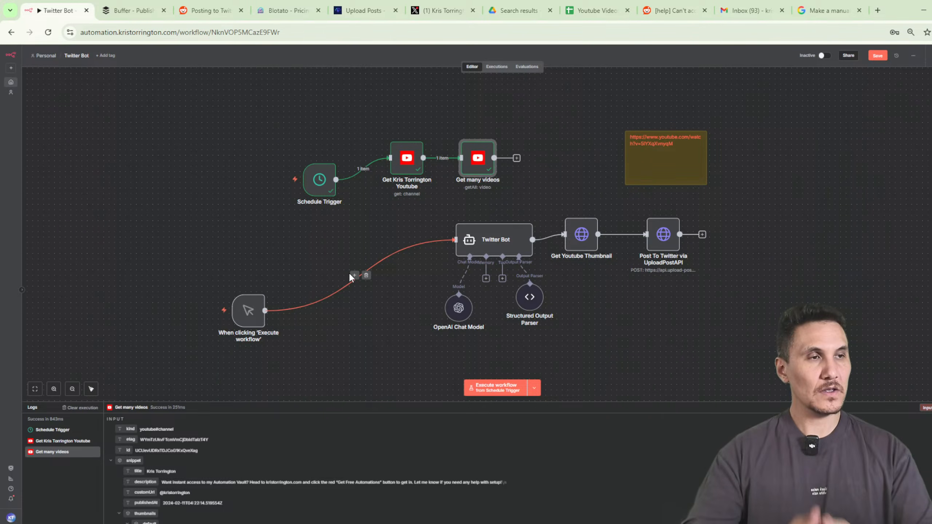
{"action": "scroll", "coordinate": [545, 167], "scroll_direction": "up", "scroll_amount": 3}
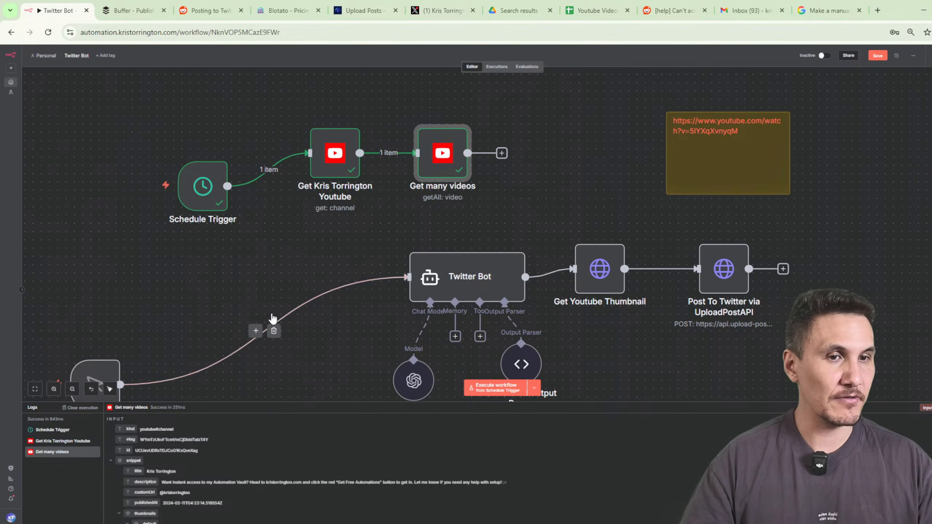
{"action": "double_click", "coordinate": [442, 154]}
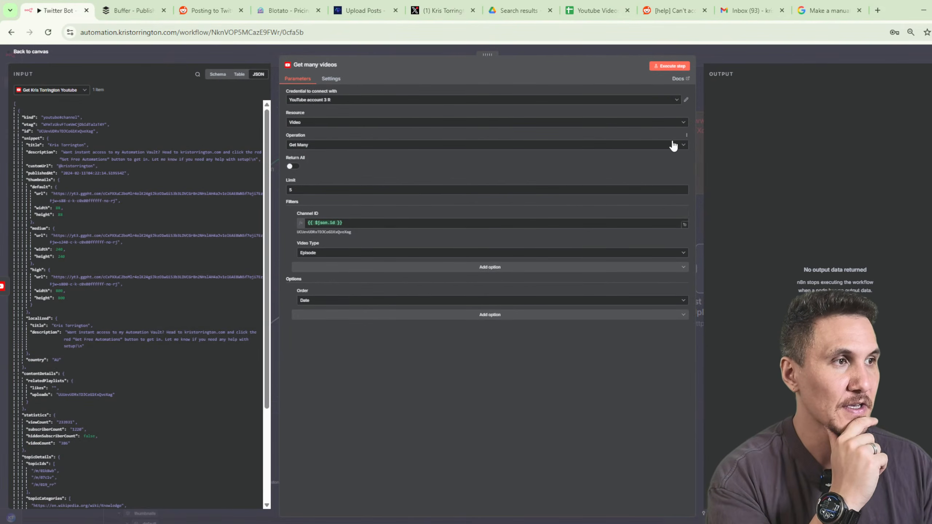
{"action": "left_click_drag", "start_coordinate": [695, 149], "coordinate": [476, 173]}
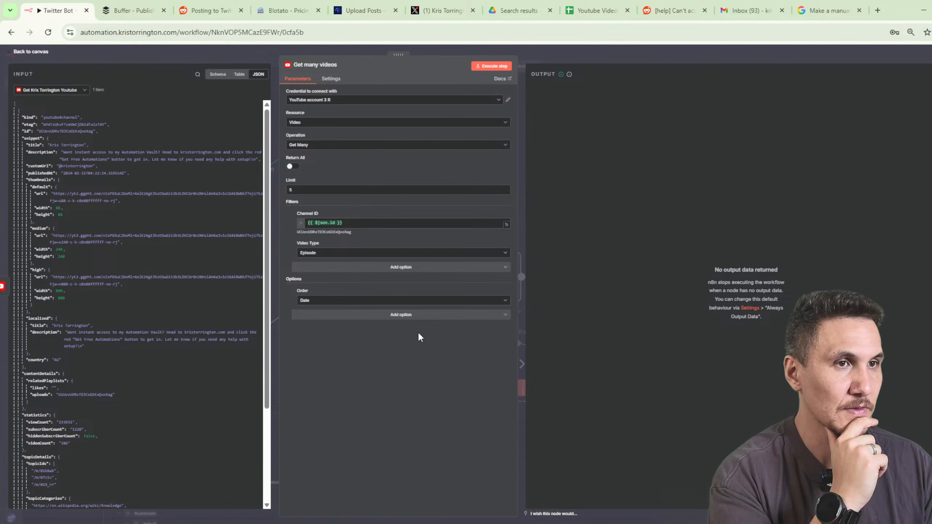
{"action": "key", "text": "Escape"}
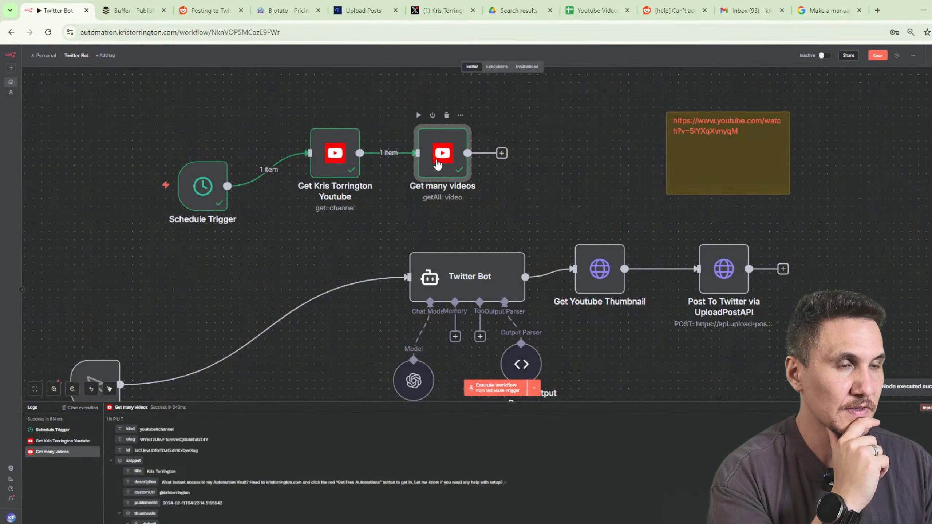
{"action": "double_click", "coordinate": [437, 164]}
{"action": "left_click", "coordinate": [491, 67]}
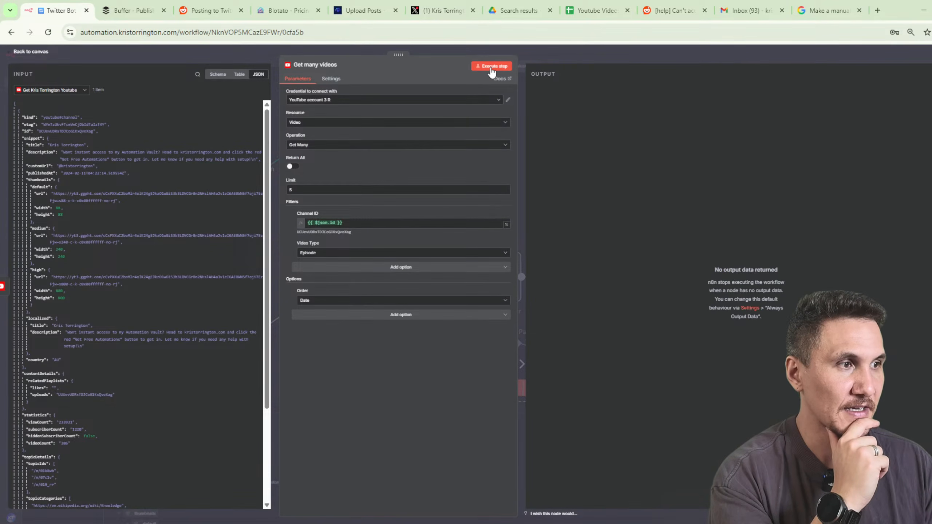
{"action": "key", "text": "Escape"}
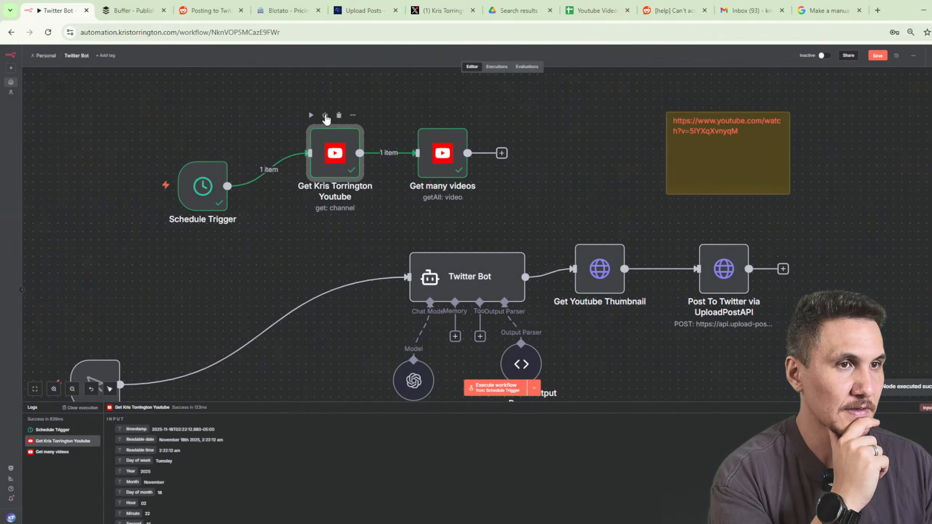
Re-run the YouTube channel lookup, run Get many videos again, and save the Twitter Bot workflow.
{"action": "left_click", "coordinate": [311, 115]}
{"action": "double_click", "coordinate": [443, 146]}
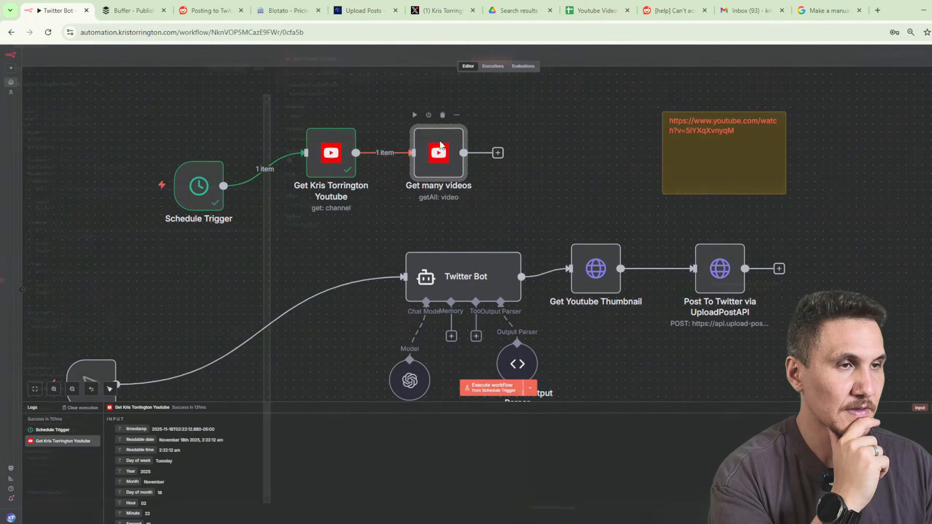
{"action": "left_click", "coordinate": [493, 68]}
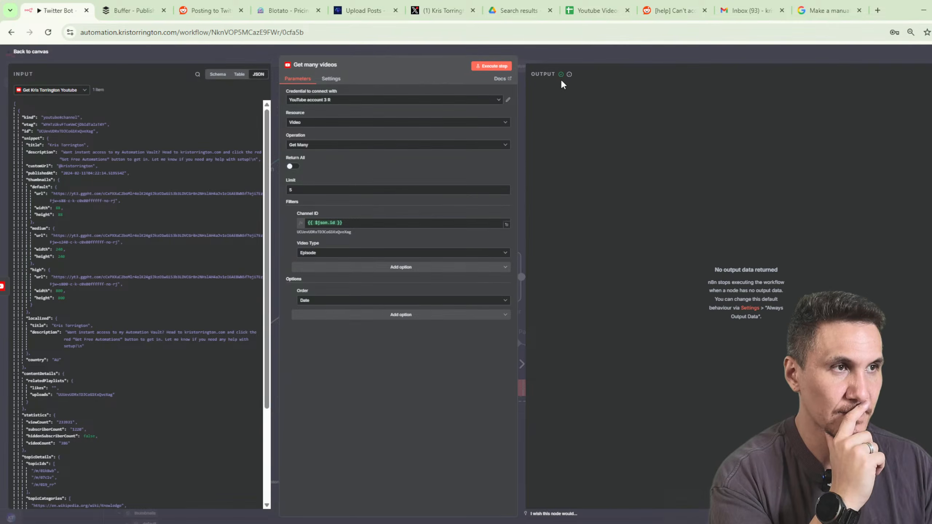
{"action": "left_click", "coordinate": [555, 51]}
{"action": "left_click", "coordinate": [873, 55]}
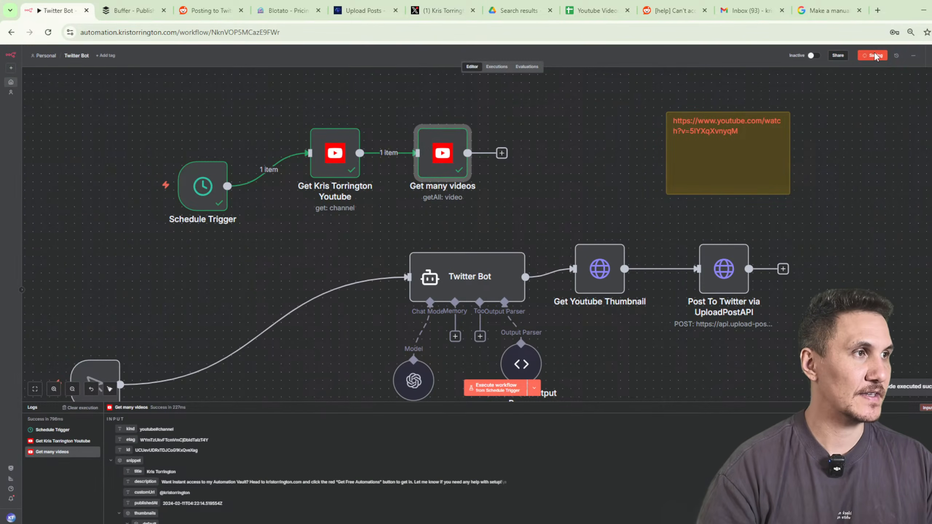
{"action": "key", "text": "ctrl+l"}
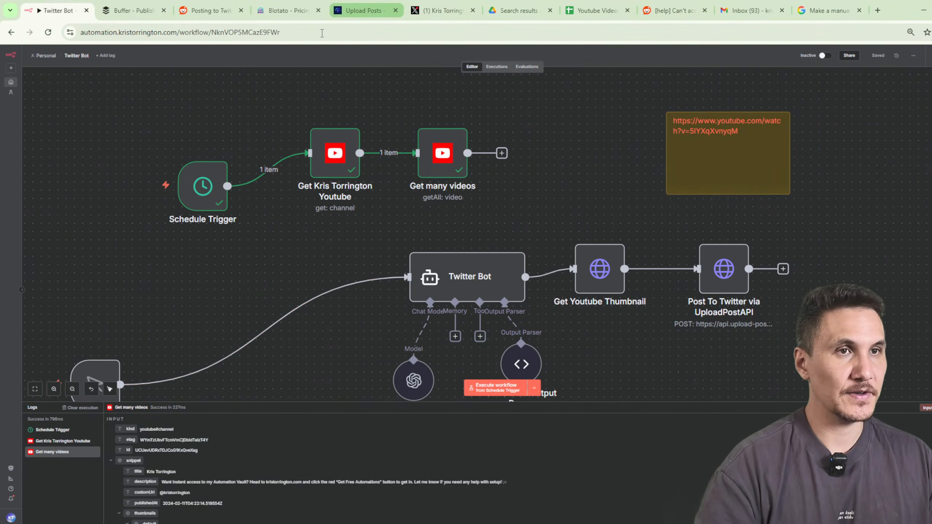
Reload the workflow and wire the manual trigger directly to the YouTube channel lookup node.
{"action": "left_click", "coordinate": [322, 33]}
{"action": "key", "text": "Return"}
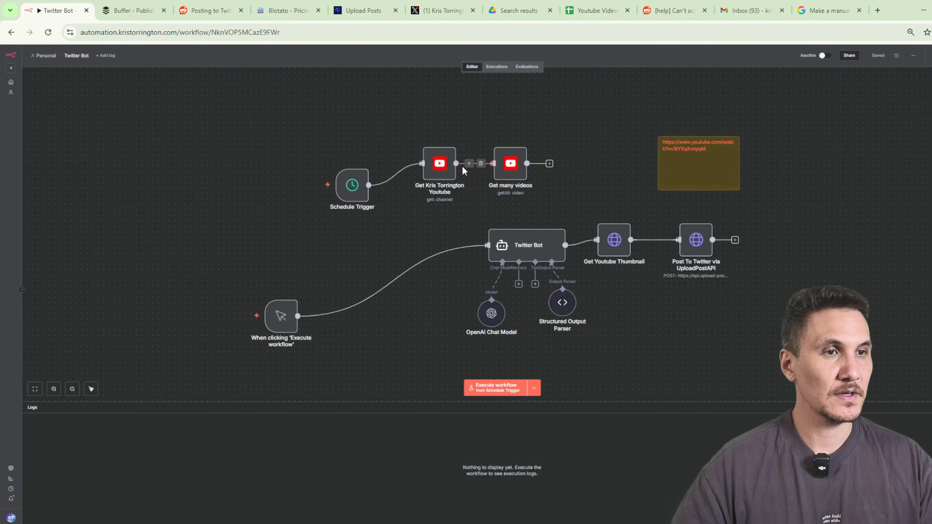
{"action": "left_click", "coordinate": [402, 174]}
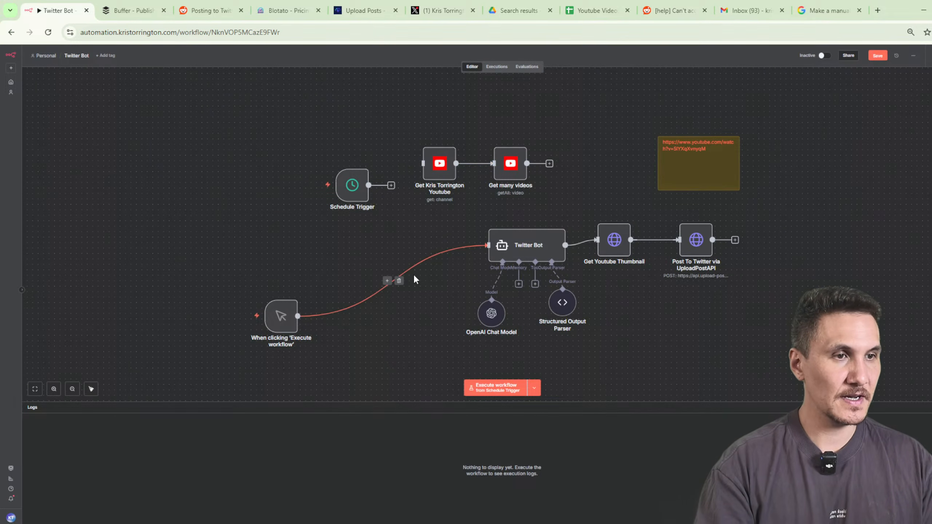
{"action": "left_click", "coordinate": [396, 277]}
{"action": "left_click_drag", "start_coordinate": [297, 315], "coordinate": [423, 163]}
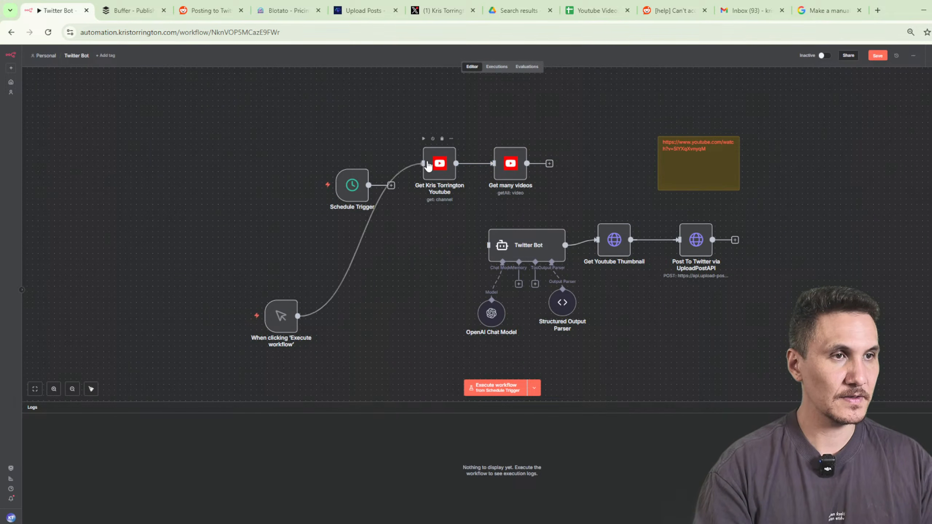
Delete the Schedule Trigger, run the whole workflow, and open Get many videos.
{"action": "left_click", "coordinate": [359, 187]}
{"action": "key", "text": "Delete"}
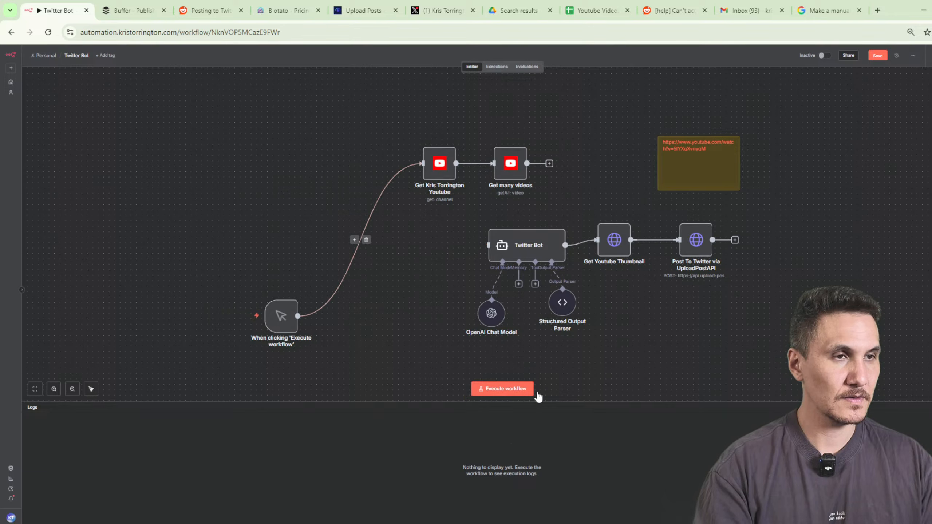
{"action": "left_click", "coordinate": [503, 390]}
{"action": "double_click", "coordinate": [510, 165]}
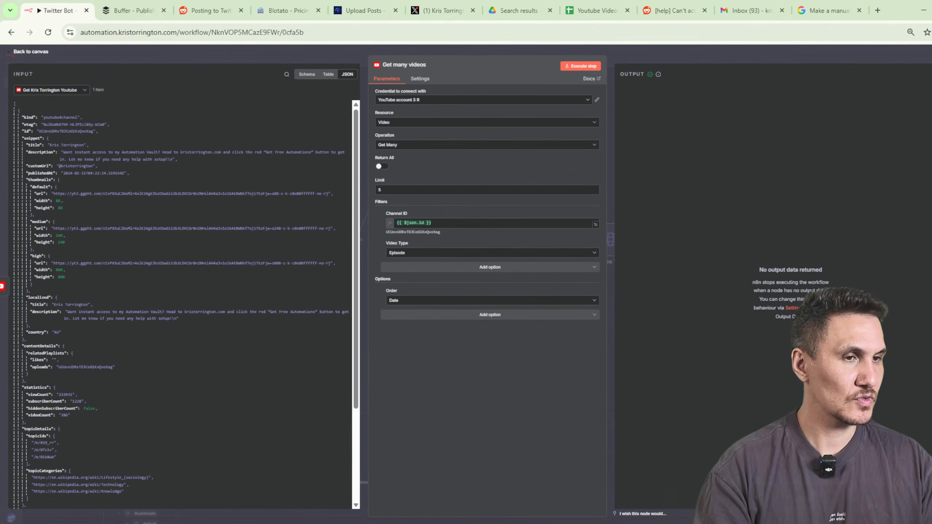
Set Video Type to Any and run the Get many videos step.
{"action": "left_click", "coordinate": [422, 253]}
{"action": "left_click", "coordinate": [421, 271]}
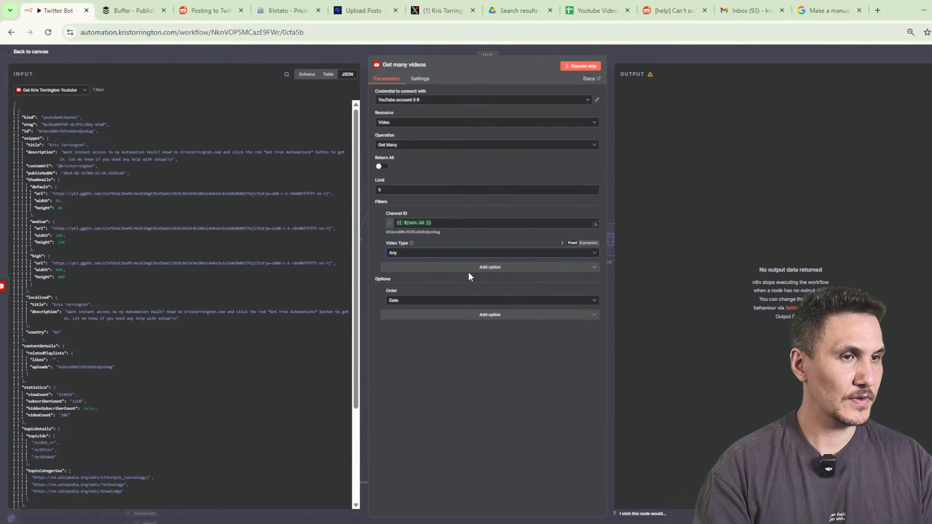
{"action": "left_click", "coordinate": [585, 69]}
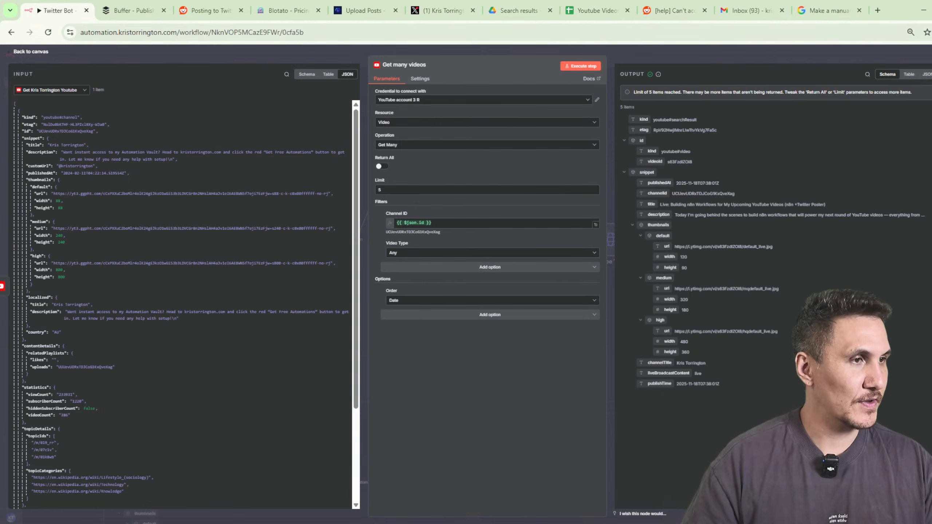
{"action": "key", "text": "ctrl+plus"}
{"action": "key", "text": "ctrl+plus"}
{"action": "key", "text": "ctrl+plus"}
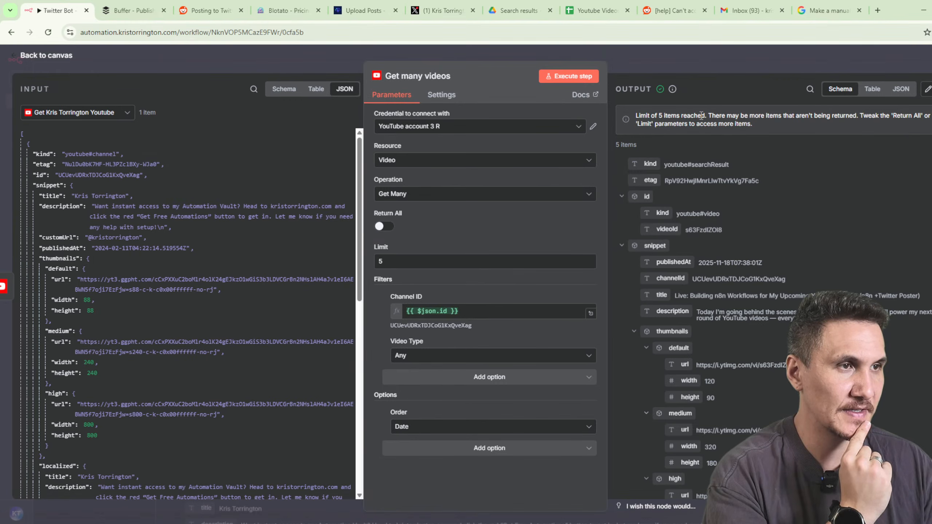
Review the output as JSON, then change Limit from 5 to 10 and re-run.
{"action": "left_click", "coordinate": [896, 93]}
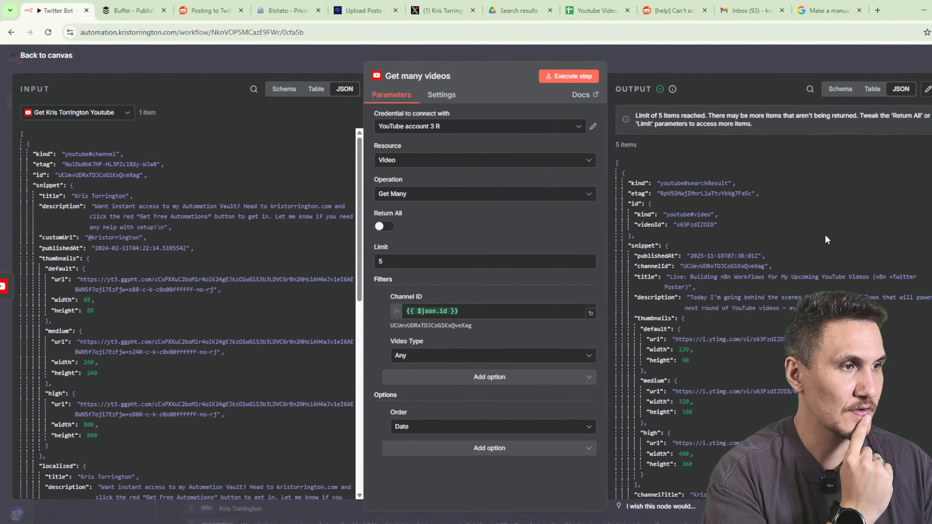
{"action": "scroll", "coordinate": [822, 234], "scroll_direction": "down", "scroll_amount": 8}
{"action": "scroll", "coordinate": [820, 233], "scroll_direction": "down", "scroll_amount": 7}
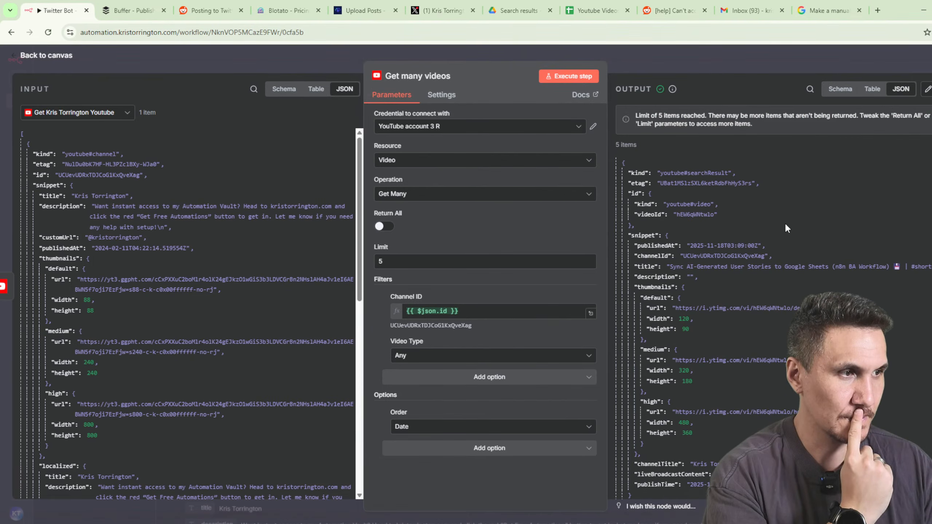
{"action": "scroll", "coordinate": [760, 242], "scroll_direction": "down", "scroll_amount": 5}
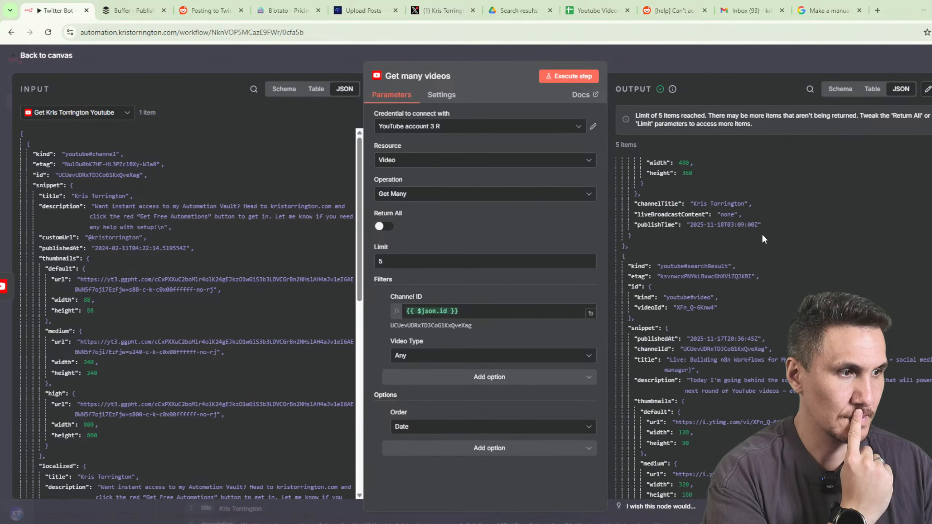
{"action": "scroll", "coordinate": [761, 236], "scroll_direction": "down", "scroll_amount": 9}
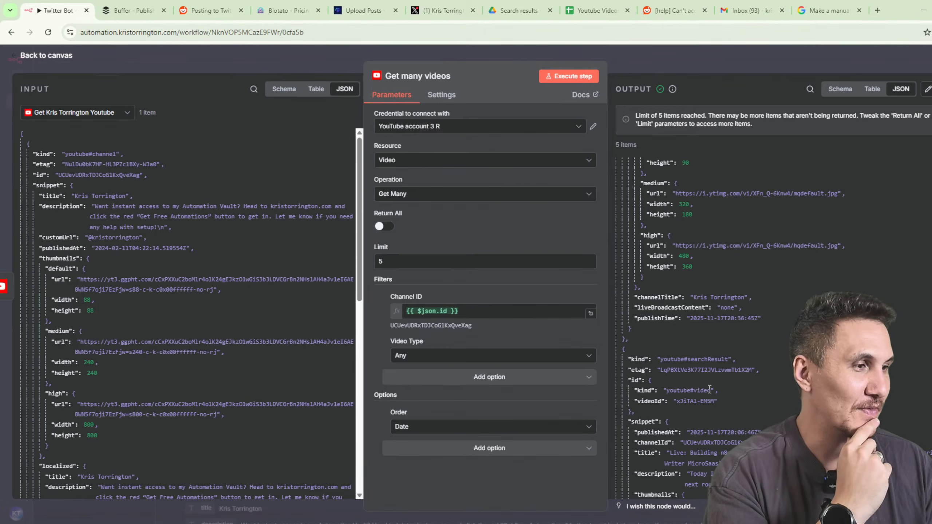
{"action": "scroll", "coordinate": [759, 349], "scroll_direction": "down", "scroll_amount": 3}
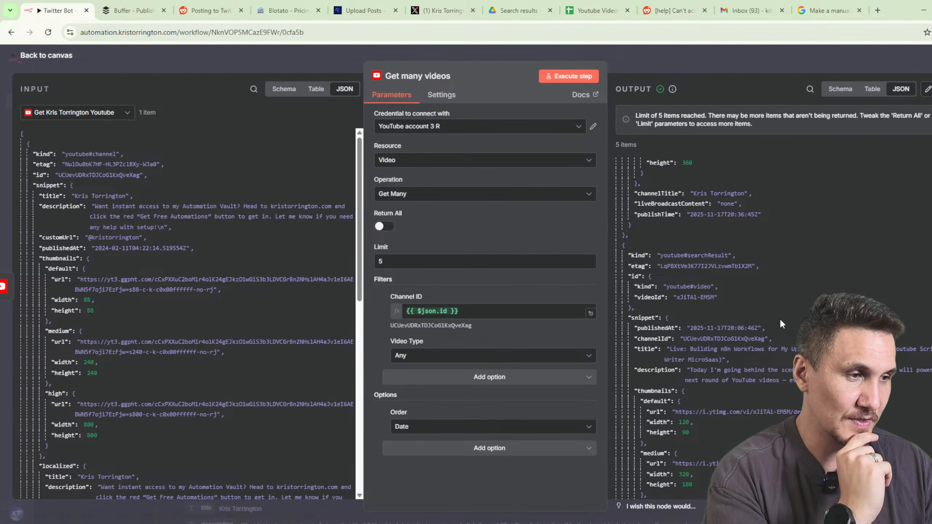
{"action": "scroll", "coordinate": [779, 317], "scroll_direction": "down", "scroll_amount": 6}
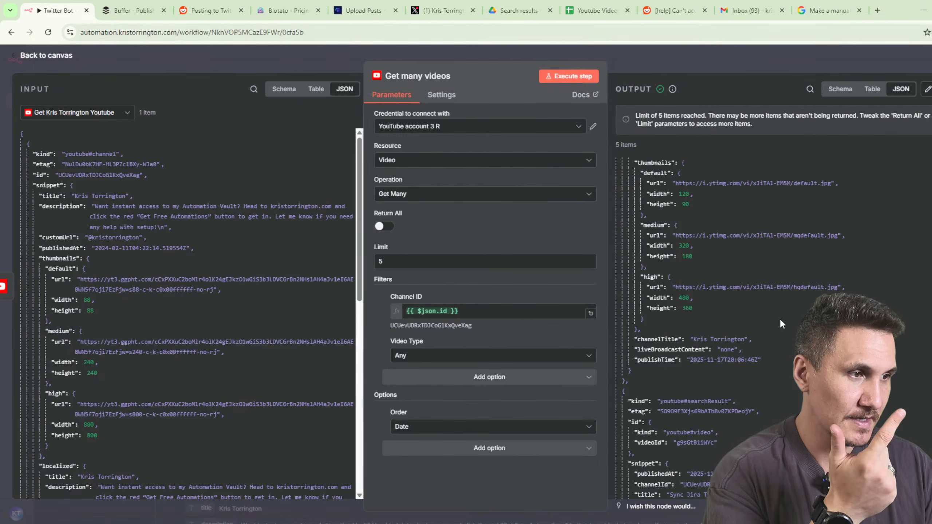
{"action": "scroll", "coordinate": [778, 317], "scroll_direction": "down", "scroll_amount": 7}
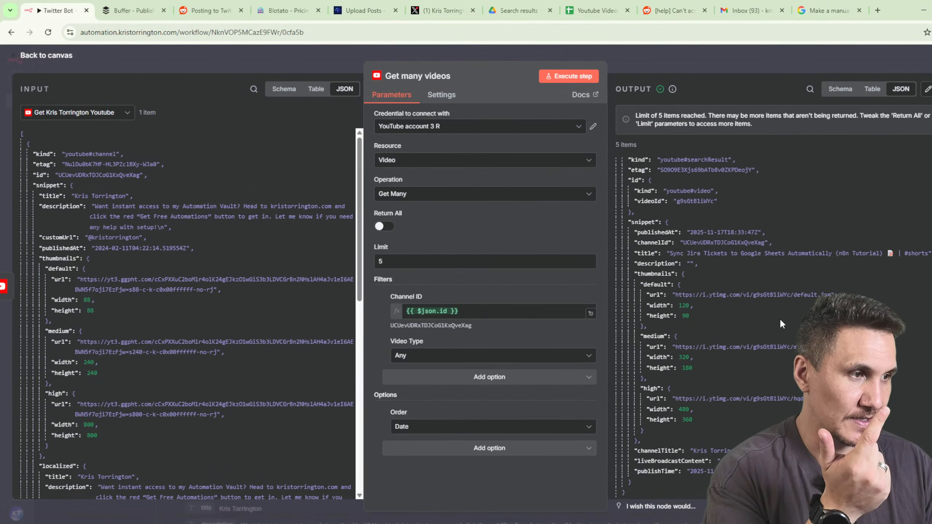
{"action": "scroll", "coordinate": [779, 318], "scroll_direction": "down", "scroll_amount": 1}
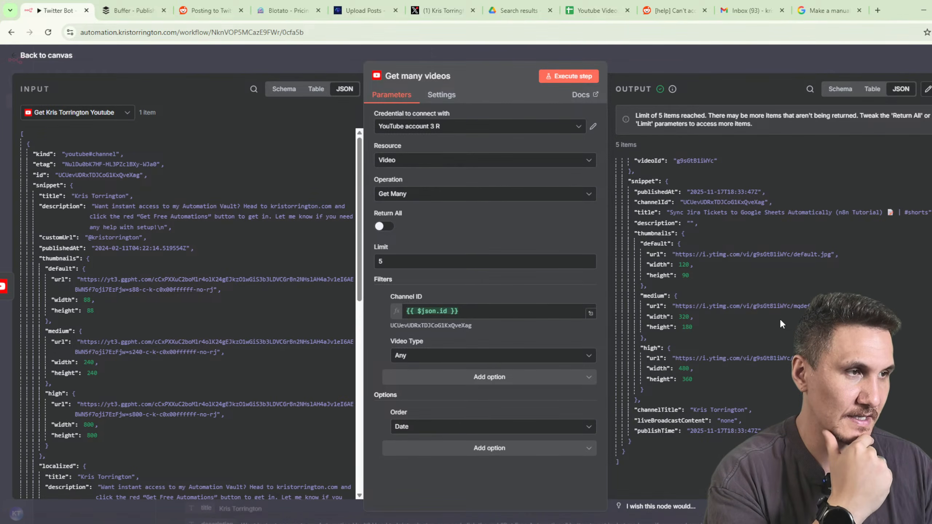
{"action": "left_click_drag", "start_coordinate": [384, 260], "coordinate": [319, 258]}
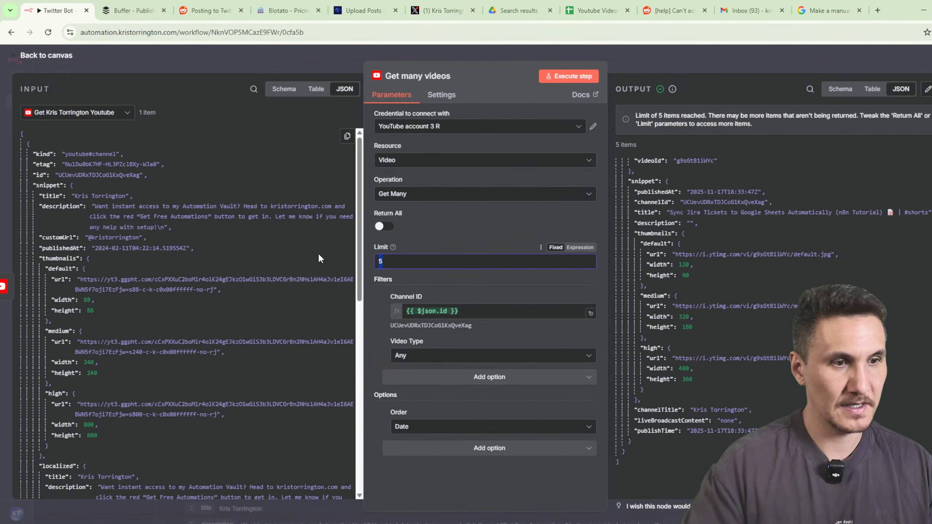
{"action": "type", "text": "10"}
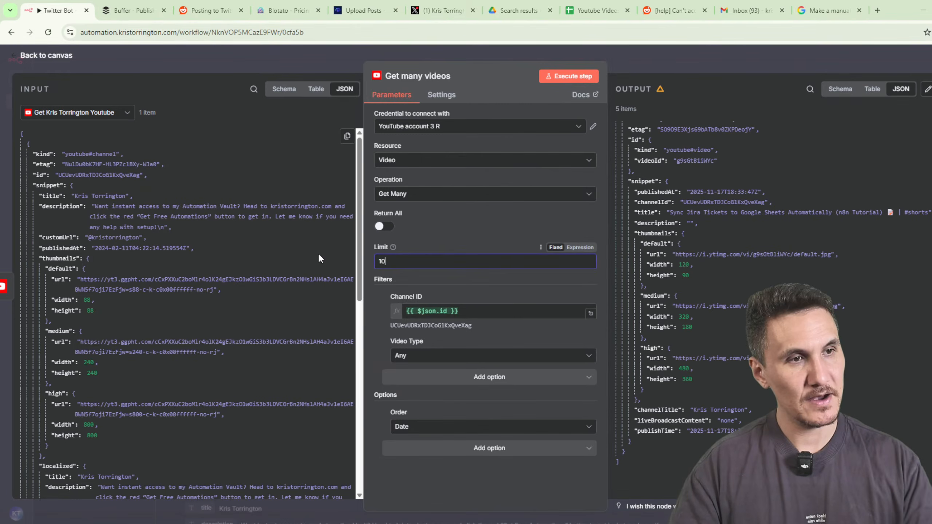
{"action": "left_click", "coordinate": [552, 78]}
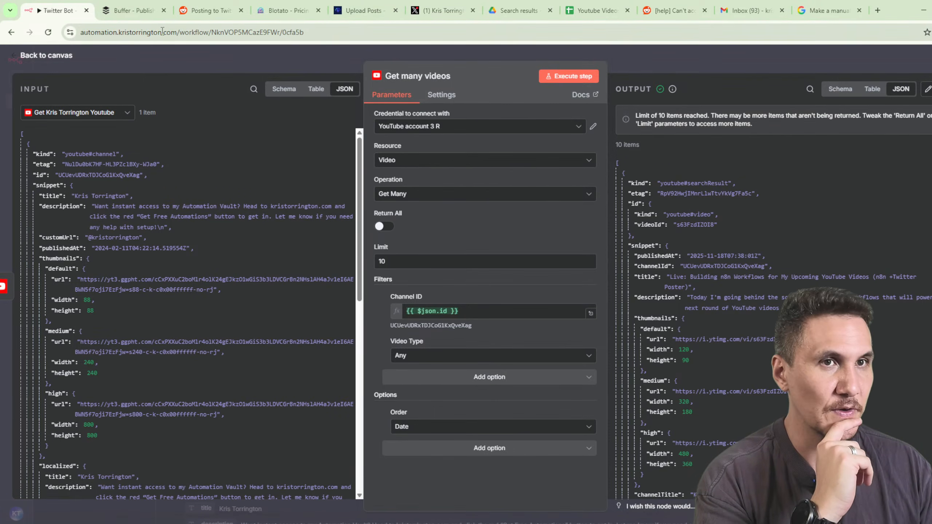
Arrange the manual trigger, channel lookup and Get many videos nodes in one row.
{"action": "left_click", "coordinate": [623, 75]}
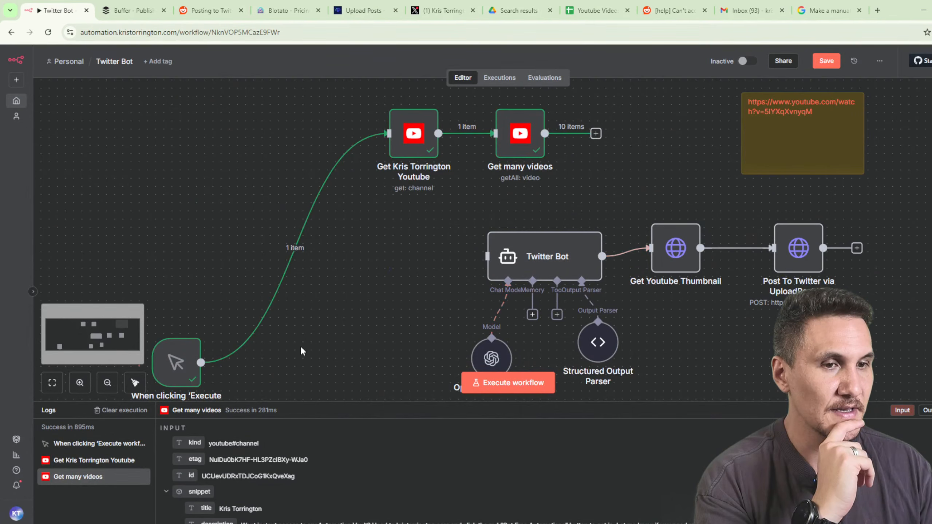
{"action": "left_click_drag", "start_coordinate": [176, 365], "coordinate": [169, 159]}
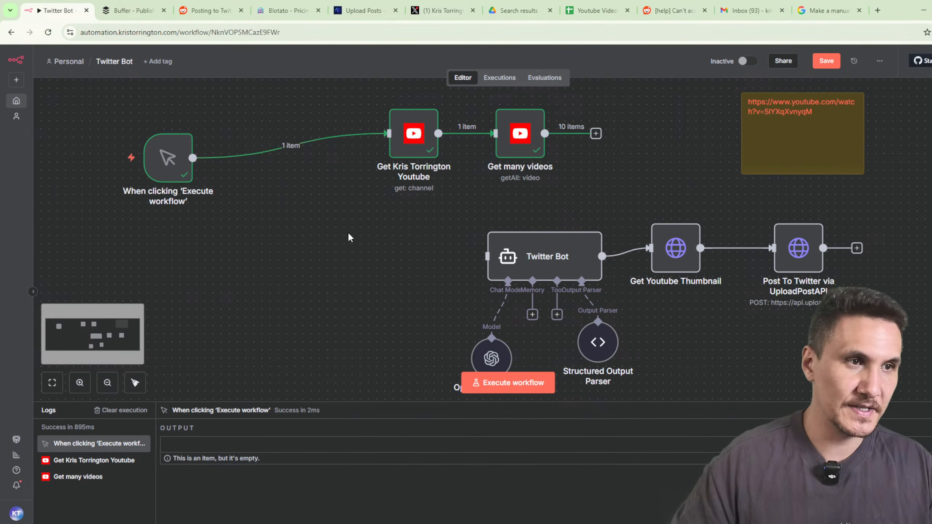
{"action": "left_click_drag", "start_coordinate": [344, 236], "coordinate": [369, 292]}
{"action": "left_click_drag", "start_coordinate": [420, 209], "coordinate": [300, 243]}
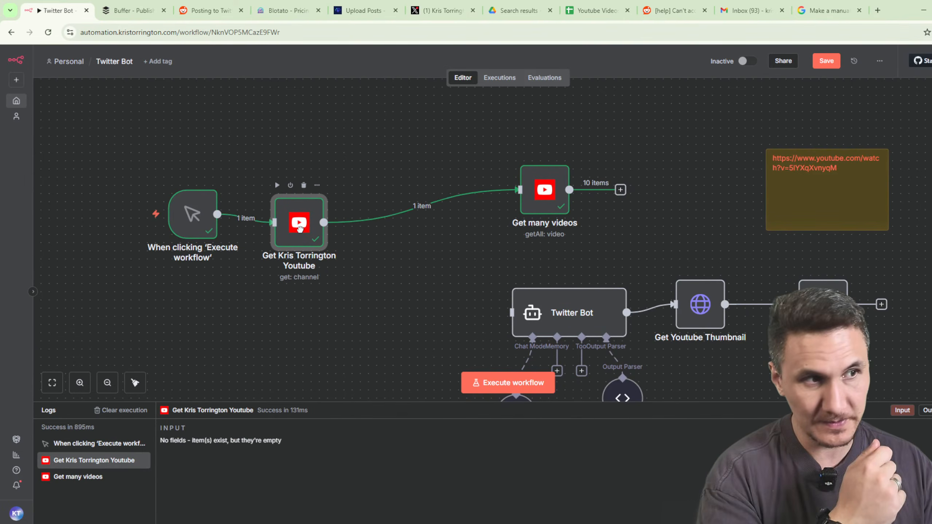
{"action": "left_click_drag", "start_coordinate": [544, 194], "coordinate": [389, 227]}
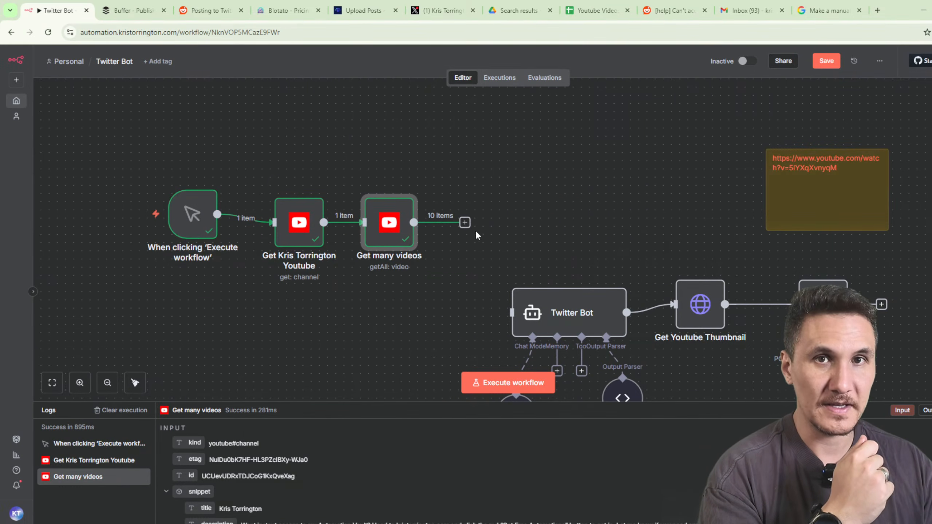
Connect Get many videos to the Twitter Bot agent and align the agent node.
{"action": "left_click_drag", "start_coordinate": [464, 222], "coordinate": [513, 312]}
{"action": "left_click_drag", "start_coordinate": [580, 313], "coordinate": [562, 240]}
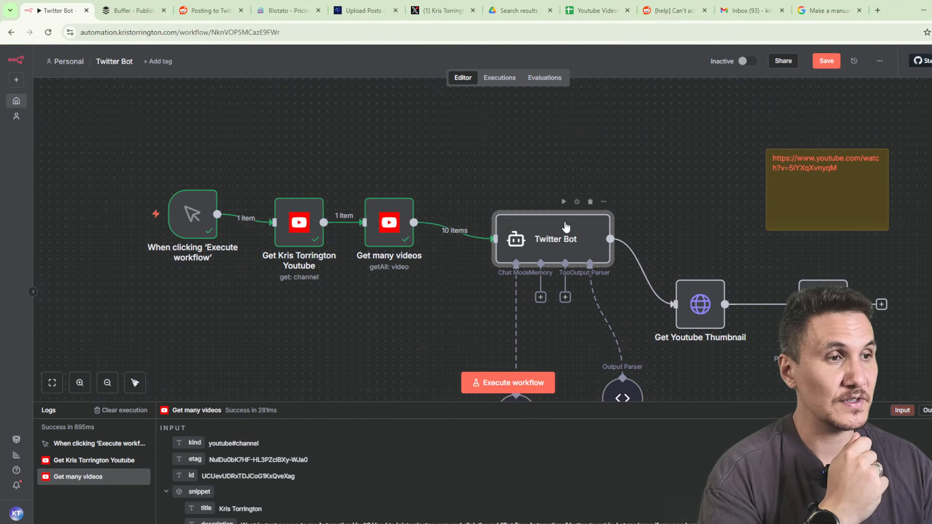
{"action": "left_click_drag", "start_coordinate": [537, 258], "coordinate": [528, 283]}
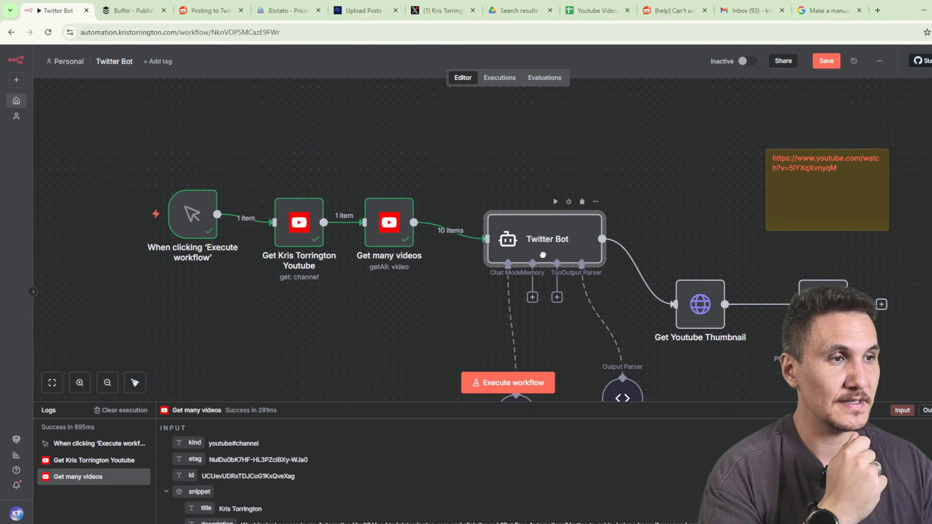
{"action": "mouse_move", "coordinate": [464, 255]}
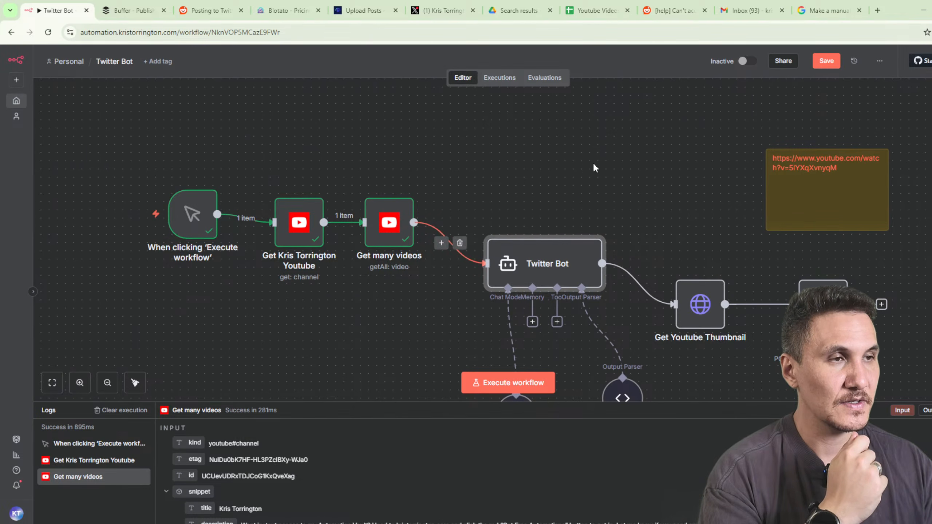
Load x.com in a new tab and go to the account's profile.
{"action": "left_click", "coordinate": [878, 11]}
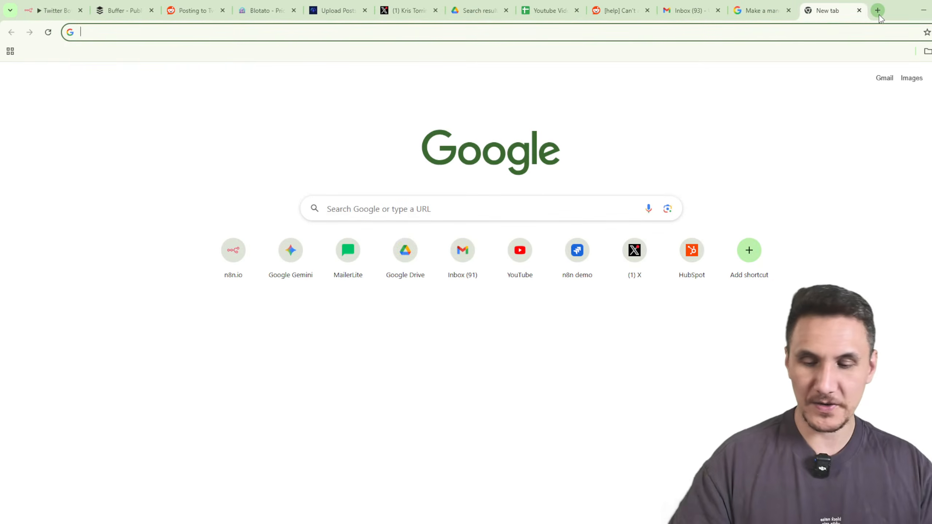
{"action": "type", "text": "x"}
{"action": "key", "text": "Return"}
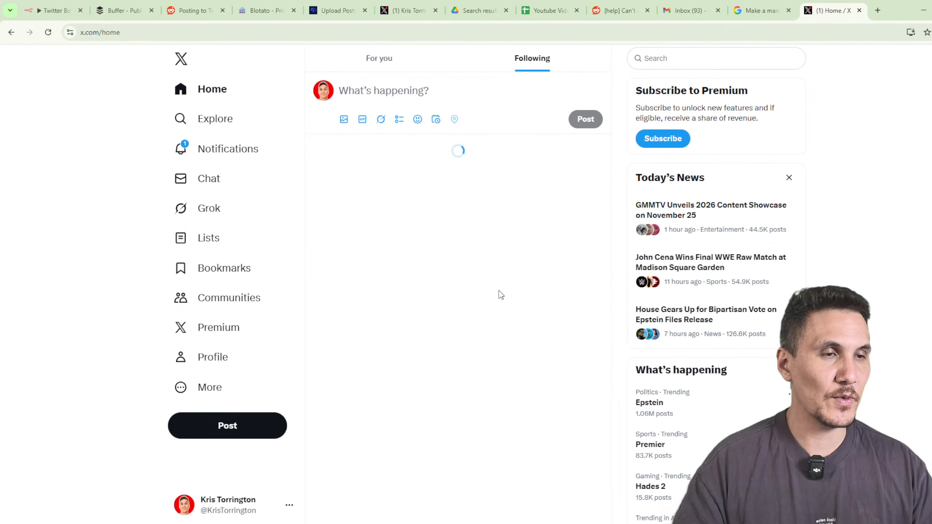
{"action": "left_click", "coordinate": [208, 358]}
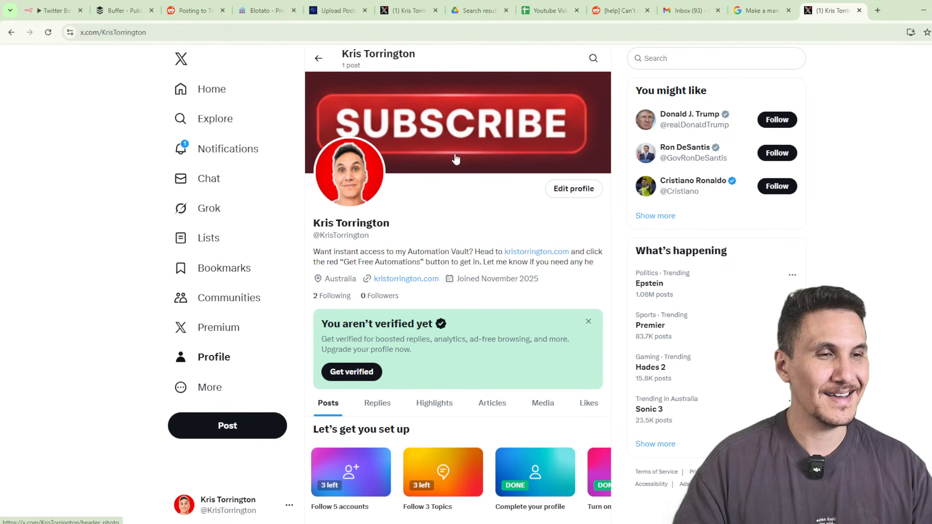
{"action": "scroll", "coordinate": [363, 288], "scroll_direction": "down", "scroll_amount": 10}
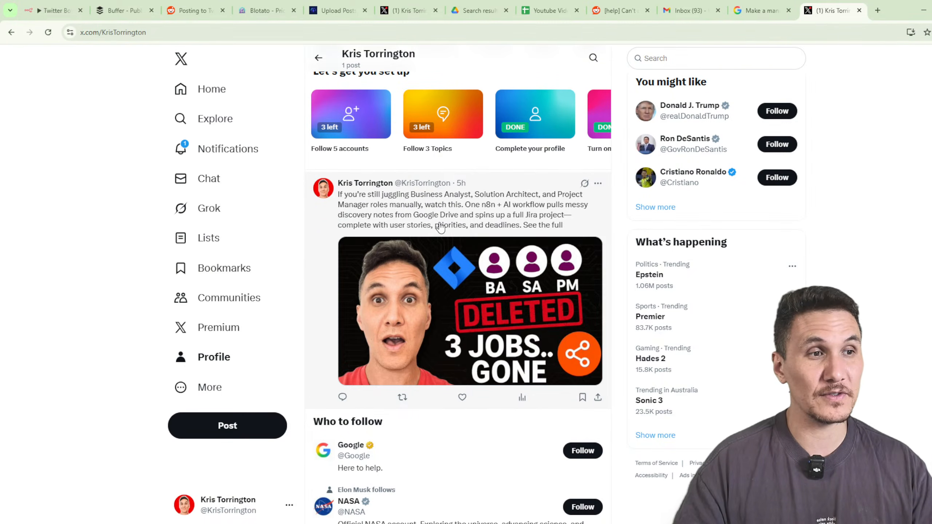
Open the latest post and view its 3 JOBS.. GONE thumbnail full size.
{"action": "left_click", "coordinate": [553, 232]}
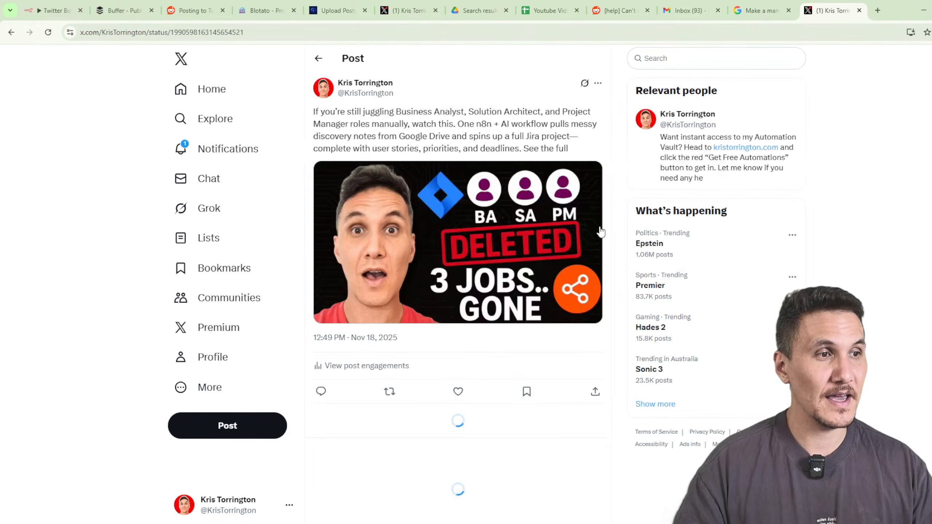
{"action": "left_click", "coordinate": [451, 228]}
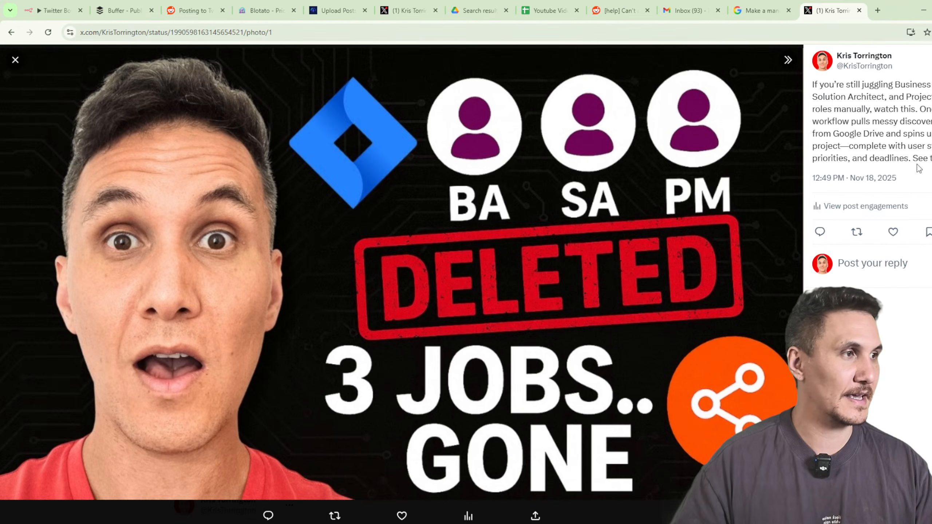
{"action": "left_click_drag", "start_coordinate": [918, 168], "coordinate": [807, 91]}
{"action": "key", "text": "Escape"}
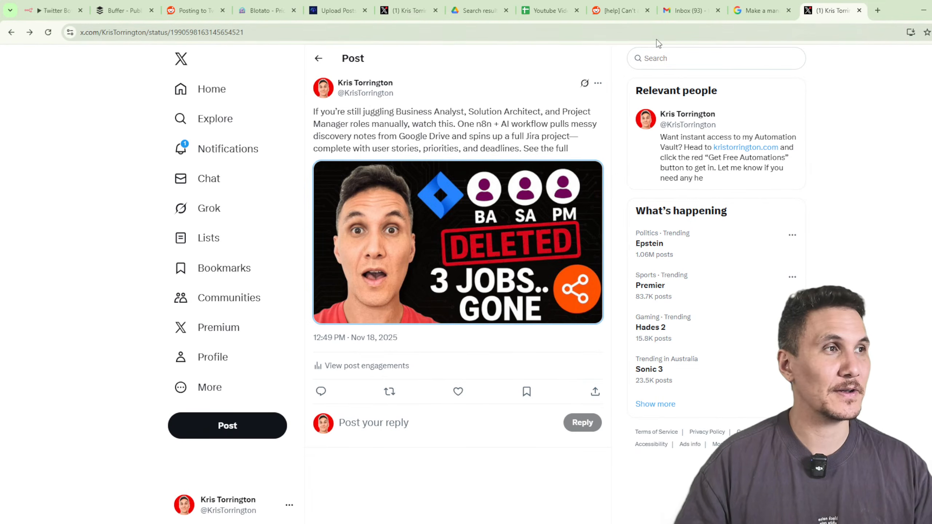
Return to the Twitter Bot workflow and open the Get many videos node.
{"action": "left_click", "coordinate": [55, 10]}
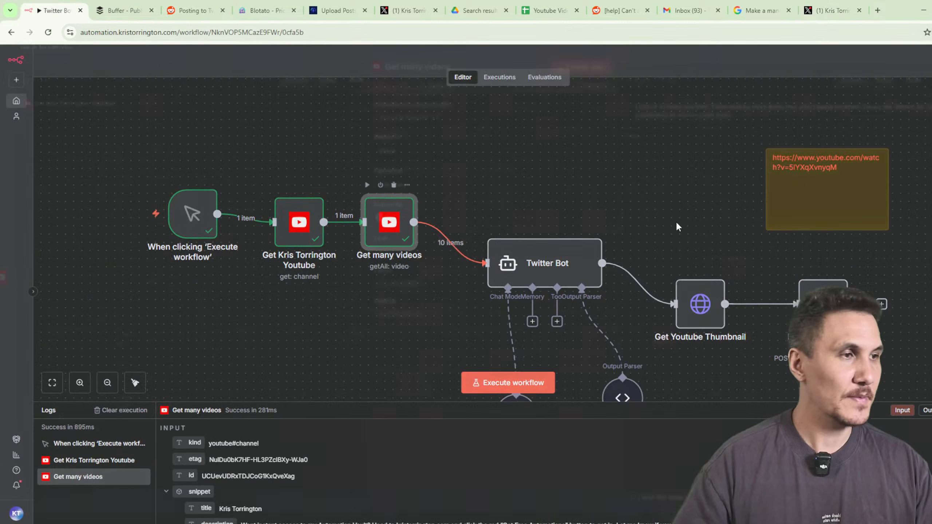
{"action": "double_click", "coordinate": [389, 222]}
{"action": "scroll", "coordinate": [800, 196], "scroll_direction": "down", "scroll_amount": 7}
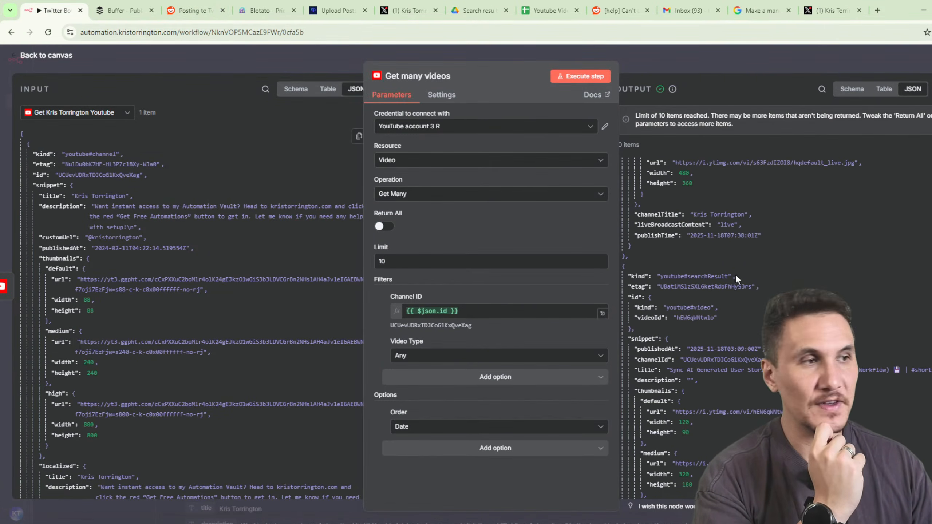
Search the page for 'replace' and scroll through the returned video list.
{"action": "key", "text": "ctrl+f"}
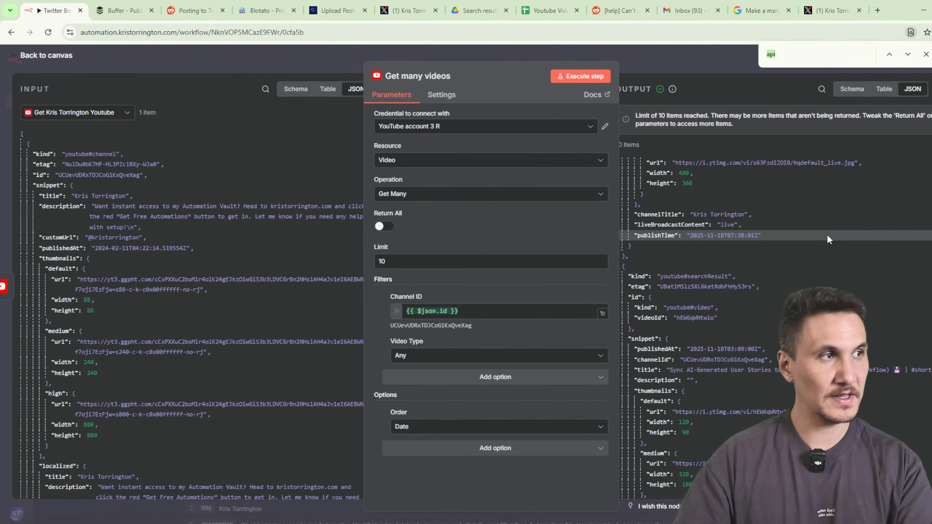
{"action": "type", "text": "replace"}
{"action": "scroll", "coordinate": [844, 249], "scroll_direction": "down", "scroll_amount": 14}
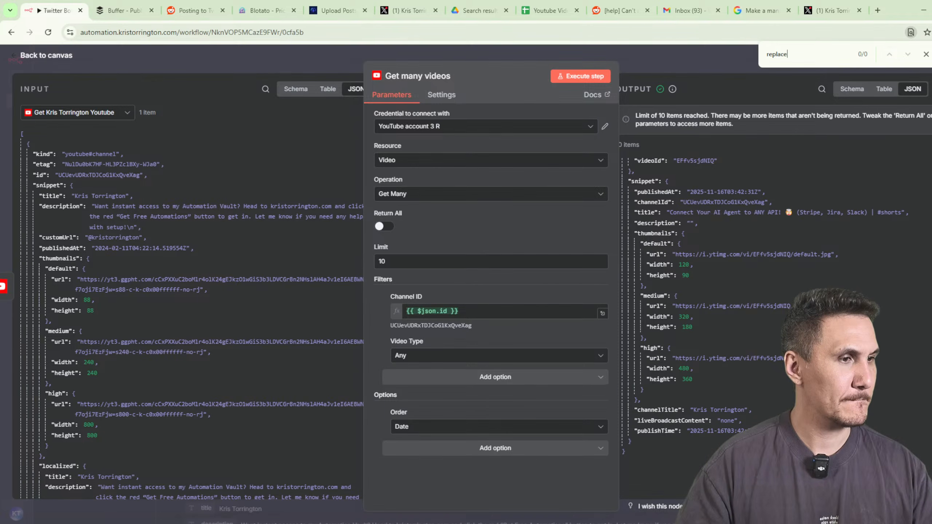
{"action": "scroll", "coordinate": [697, 257], "scroll_direction": "up", "scroll_amount": 6}
{"action": "scroll", "coordinate": [697, 294], "scroll_direction": "up", "scroll_amount": 10}
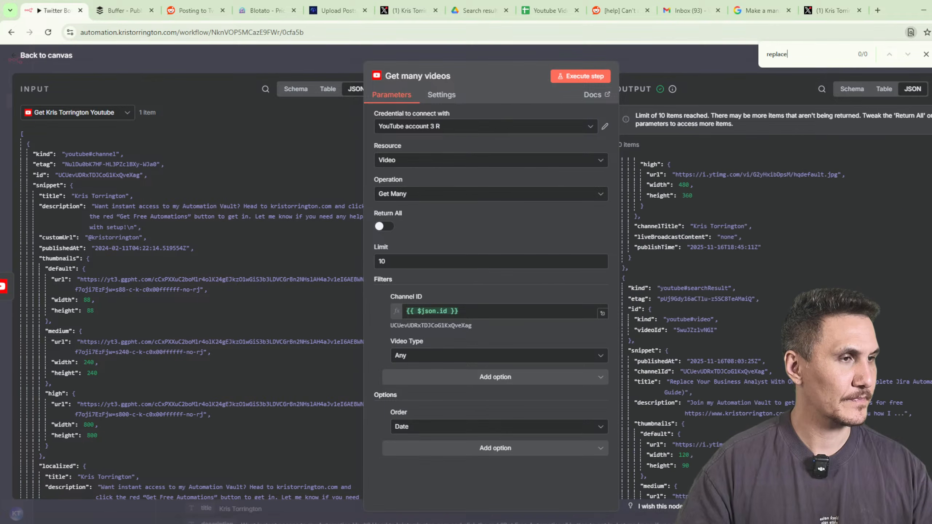
{"action": "scroll", "coordinate": [697, 294], "scroll_direction": "up", "scroll_amount": 6}
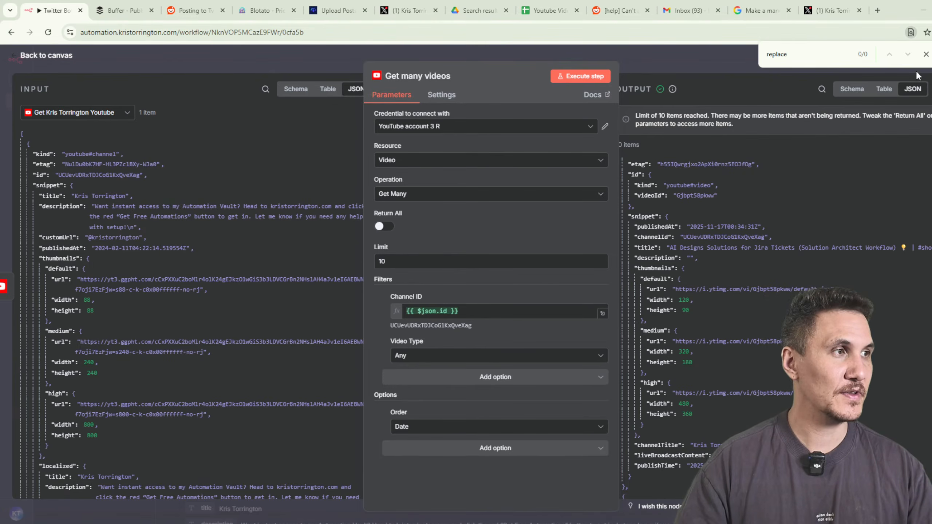
{"action": "left_click", "coordinate": [926, 54]}
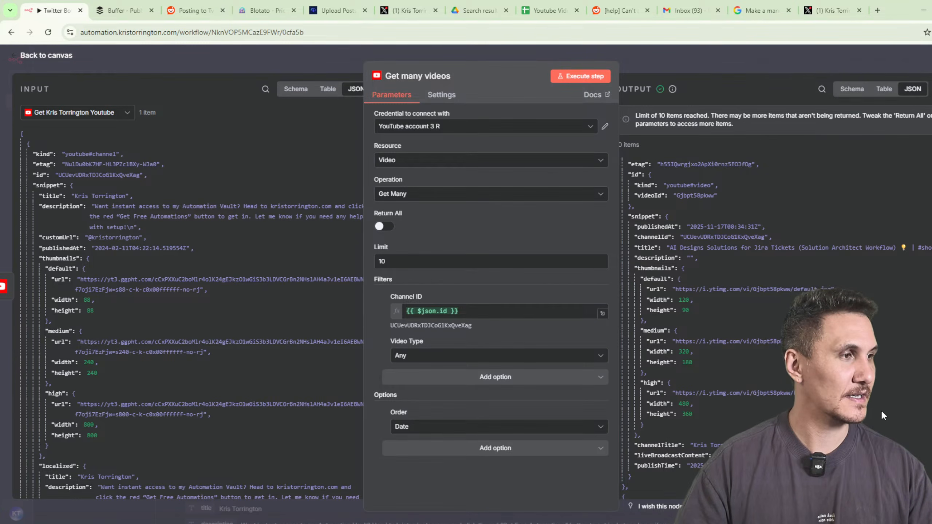
{"action": "scroll", "coordinate": [880, 409], "scroll_direction": "down", "scroll_amount": 4}
{"action": "scroll", "coordinate": [770, 294], "scroll_direction": "up", "scroll_amount": 2}
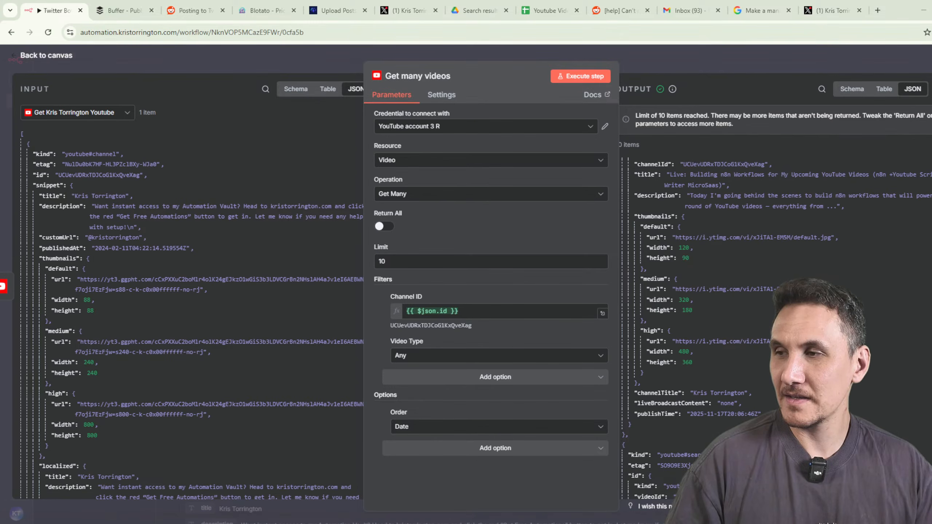
{"action": "scroll", "coordinate": [757, 308], "scroll_direction": "up", "scroll_amount": 2}
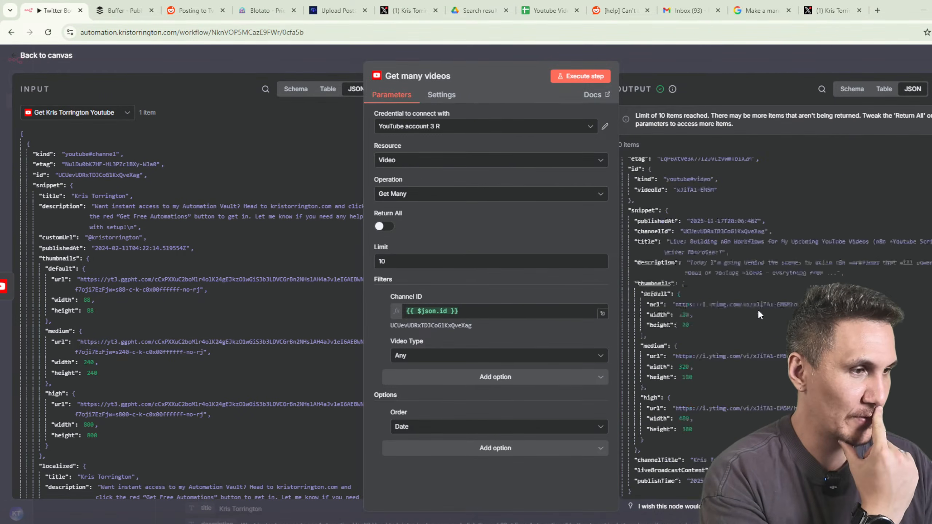
{"action": "scroll", "coordinate": [757, 309], "scroll_direction": "up", "scroll_amount": 3}
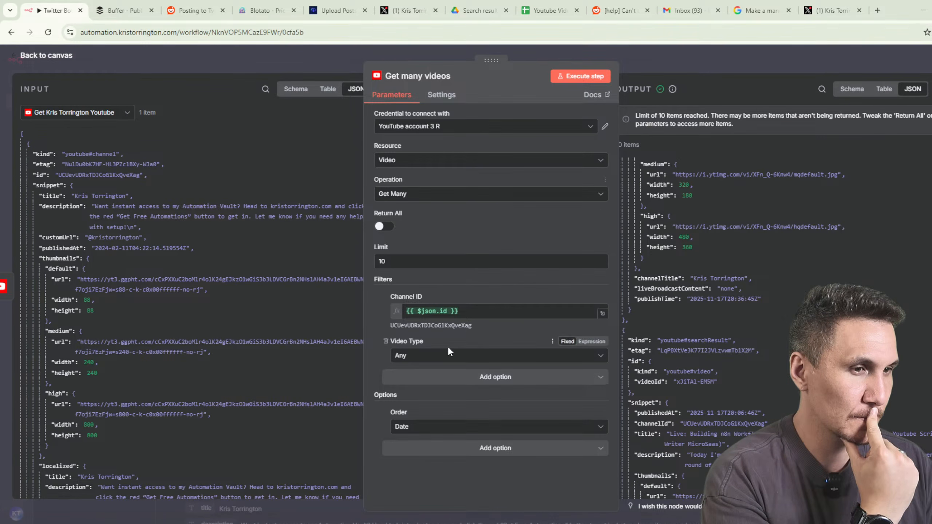
Add For Developer, remove the Video Type filter, re-run, then remove For Developer.
{"action": "left_click", "coordinate": [491, 378]}
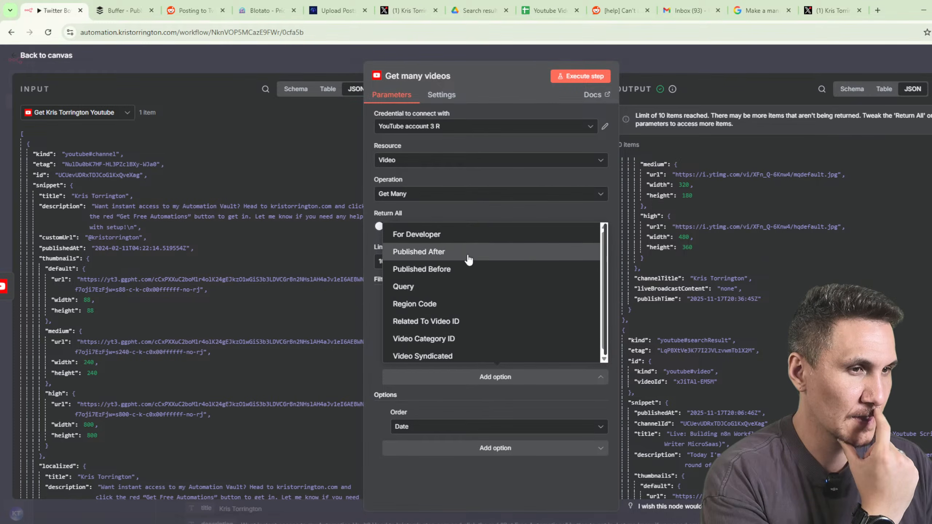
{"action": "left_click", "coordinate": [463, 235]}
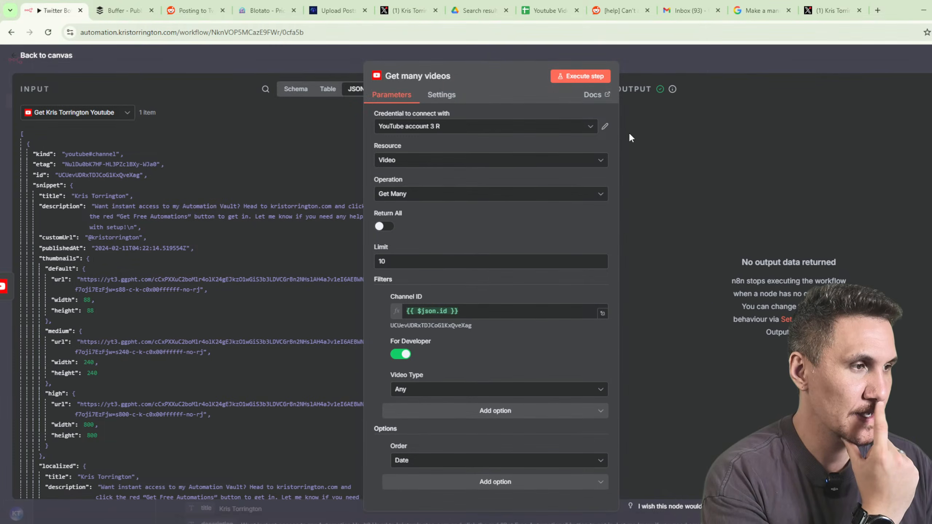
{"action": "left_click", "coordinate": [433, 394]}
{"action": "left_click", "coordinate": [389, 380]}
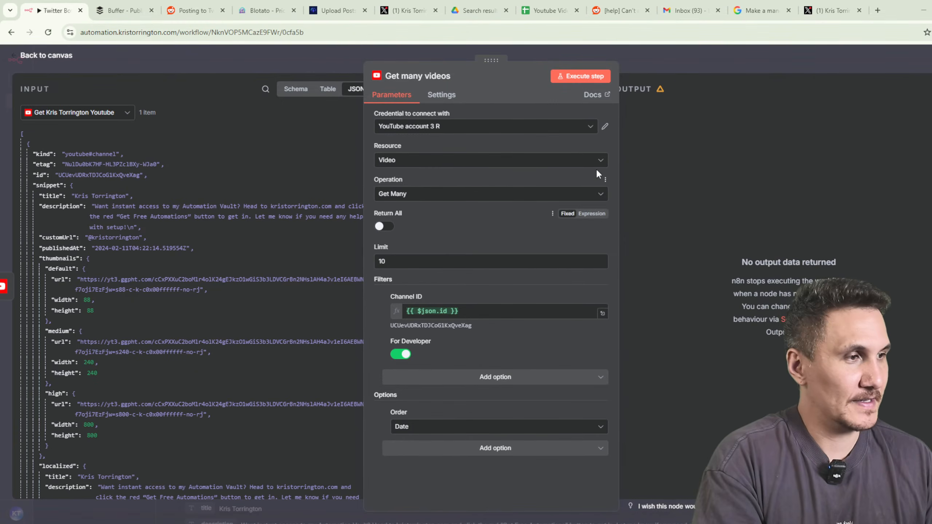
{"action": "left_click", "coordinate": [575, 84]}
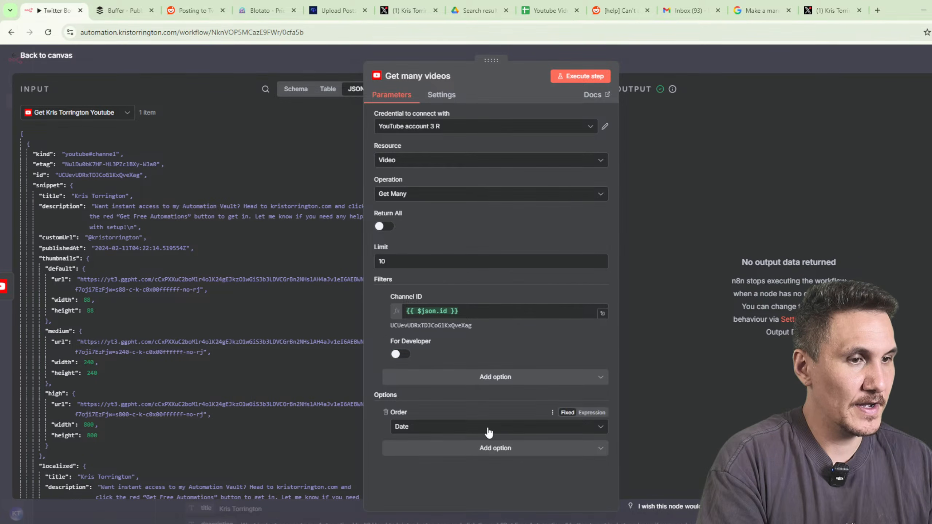
{"action": "left_click", "coordinate": [385, 341]}
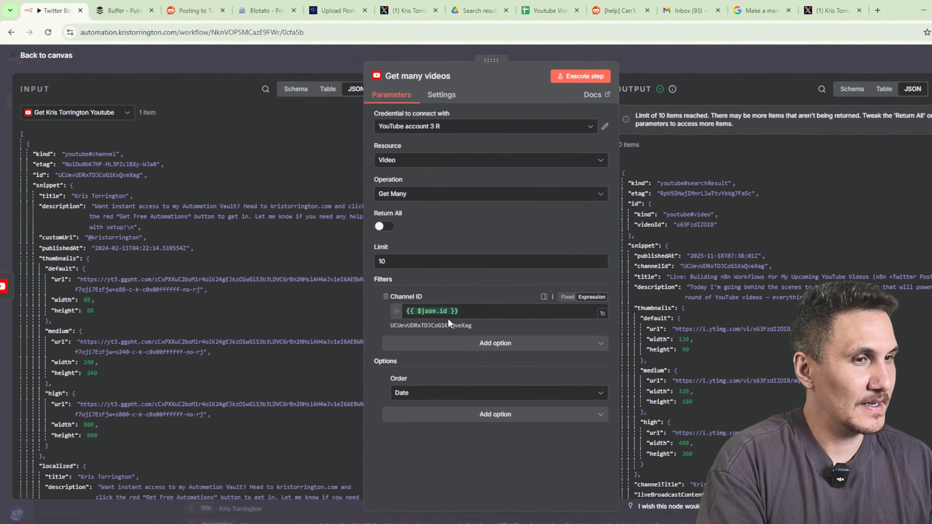
Raise the Get many videos limit to 20, re-run, and review results in table view.
{"action": "left_click_drag", "start_coordinate": [401, 262], "coordinate": [371, 255]}
{"action": "type", "text": "20"}
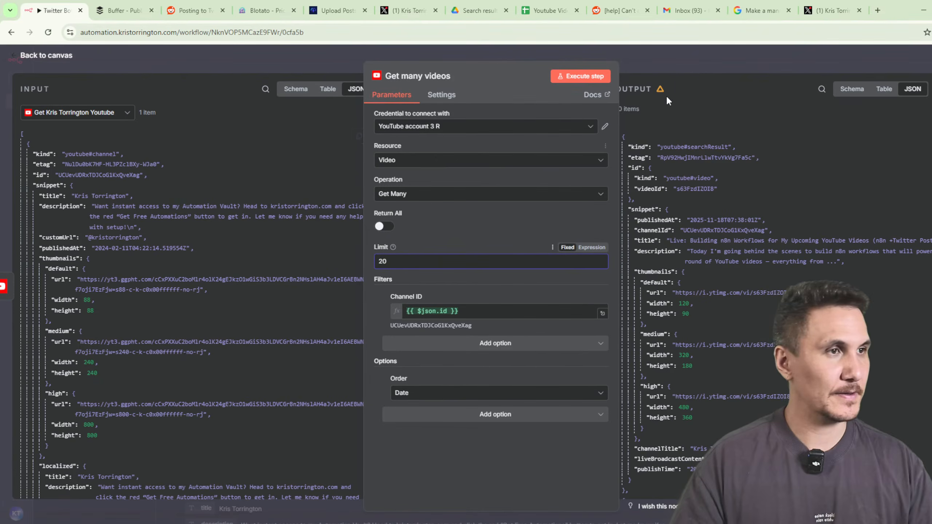
{"action": "left_click", "coordinate": [595, 77]}
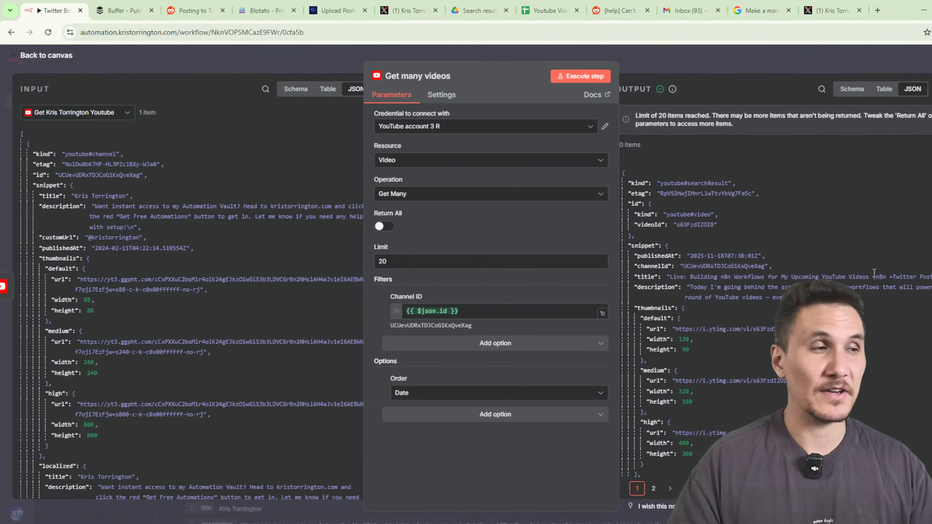
{"action": "left_click", "coordinate": [883, 89]}
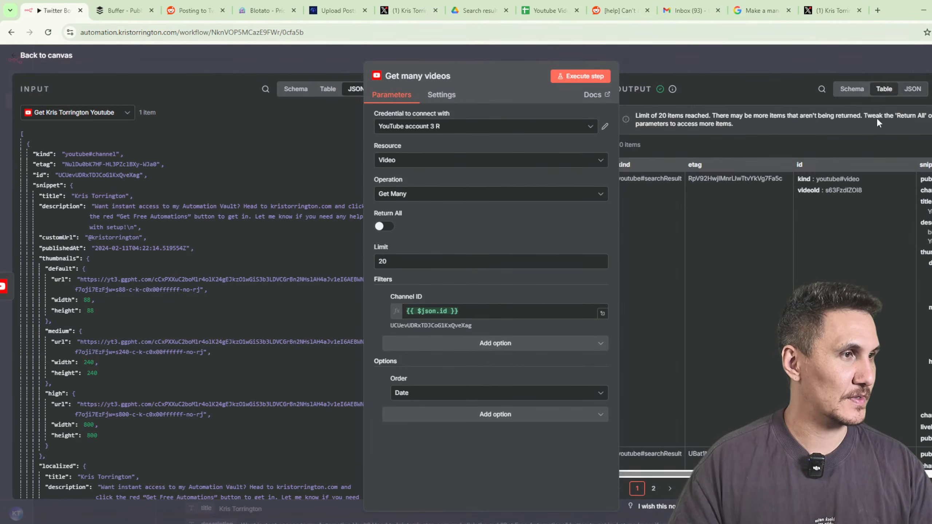
{"action": "scroll", "coordinate": [755, 285], "scroll_direction": "down", "scroll_amount": 5}
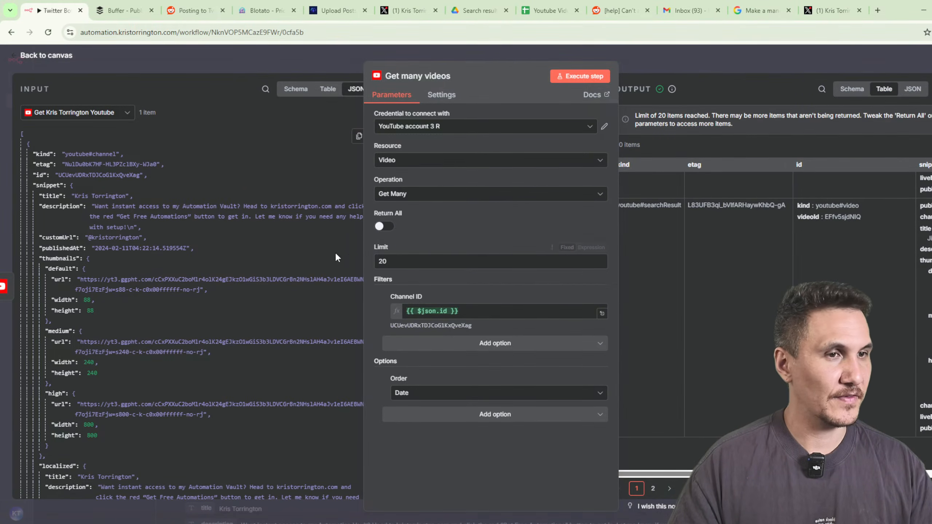
{"action": "left_click_drag", "start_coordinate": [364, 258], "coordinate": [213, 259]}
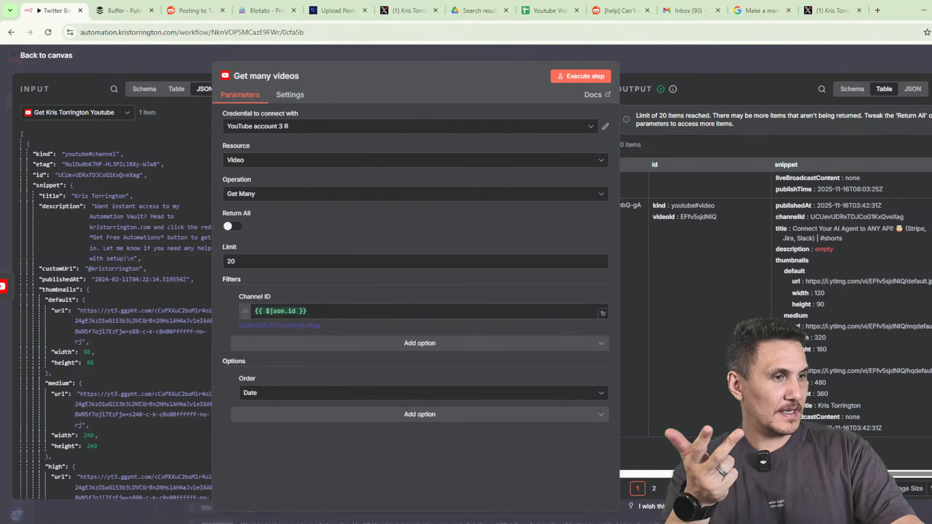
{"action": "scroll", "coordinate": [864, 319], "scroll_direction": "up", "scroll_amount": 5}
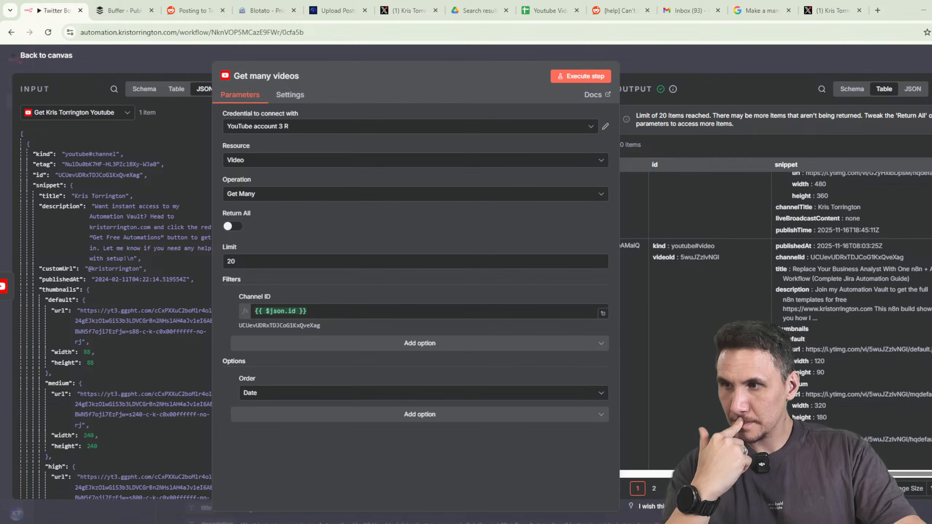
Replace the Get many videos → Twitter Bot link with a new Code in JavaScript step.
{"action": "key", "text": "Escape"}
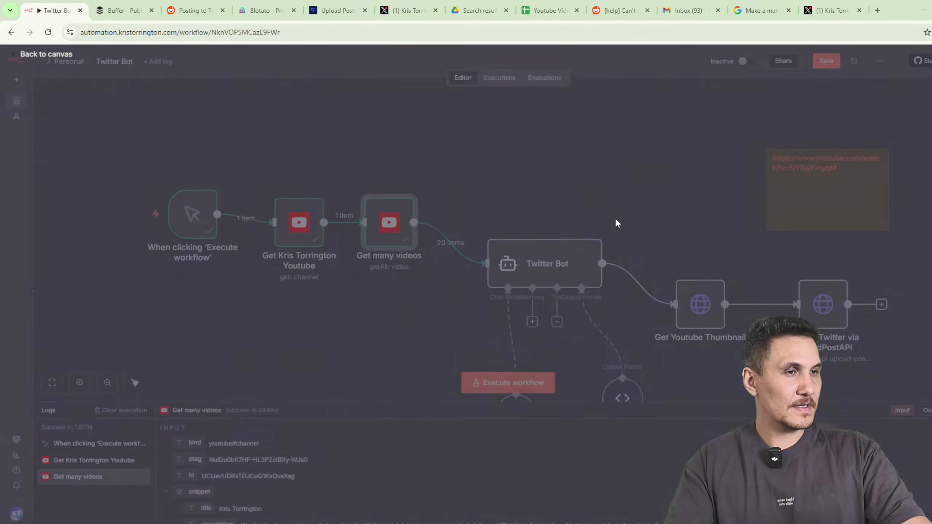
{"action": "left_click", "coordinate": [458, 242]}
{"action": "left_click", "coordinate": [465, 222]}
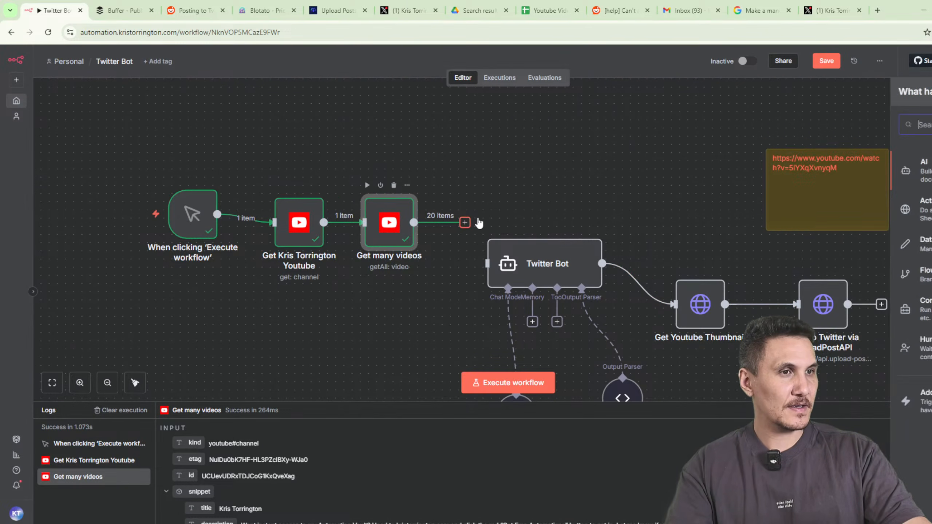
{"action": "type", "text": "java"}
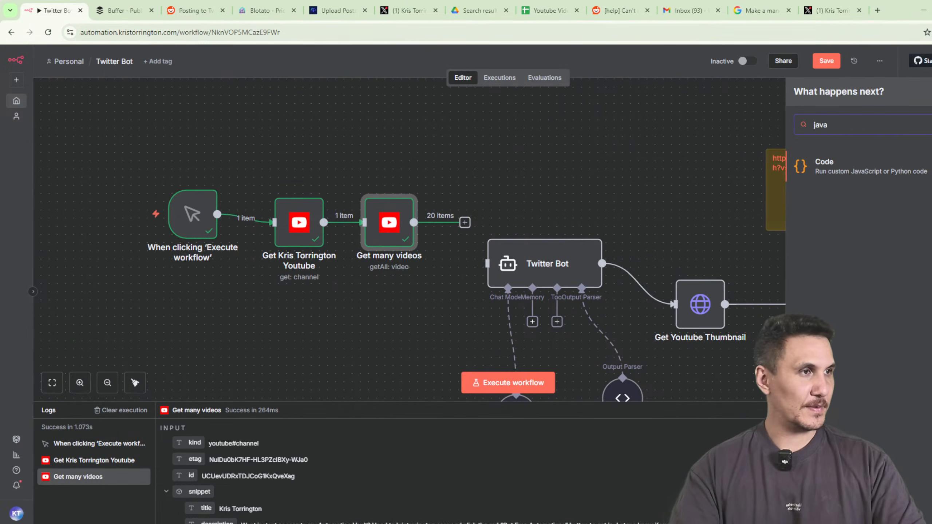
{"action": "left_click", "coordinate": [868, 169]}
Paste the duration-based filter script, run it (errors on 'duration'), and snap n8n beside ChatGPT.
{"action": "left_click", "coordinate": [854, 190]}
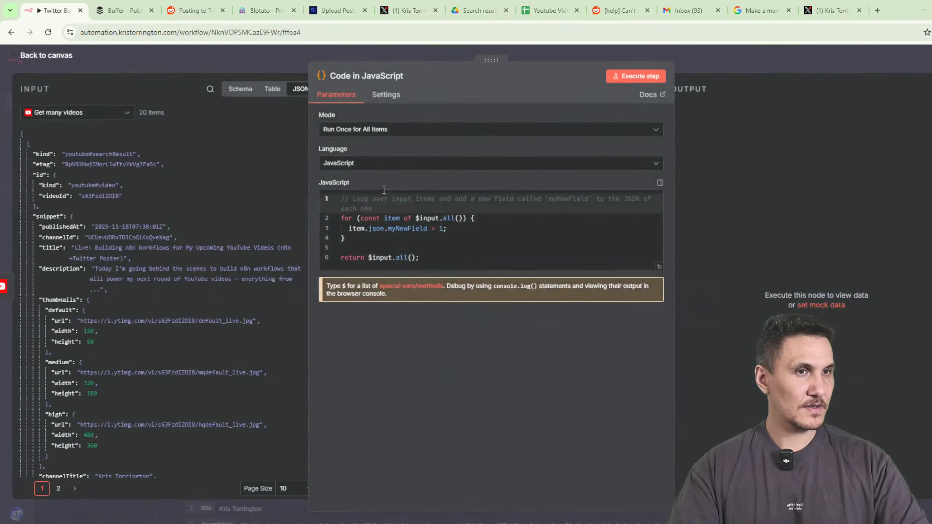
{"action": "key", "text": "ctrl+a"}
{"action": "key", "text": "ctrl+v"}
{"action": "left_click", "coordinate": [635, 76]}
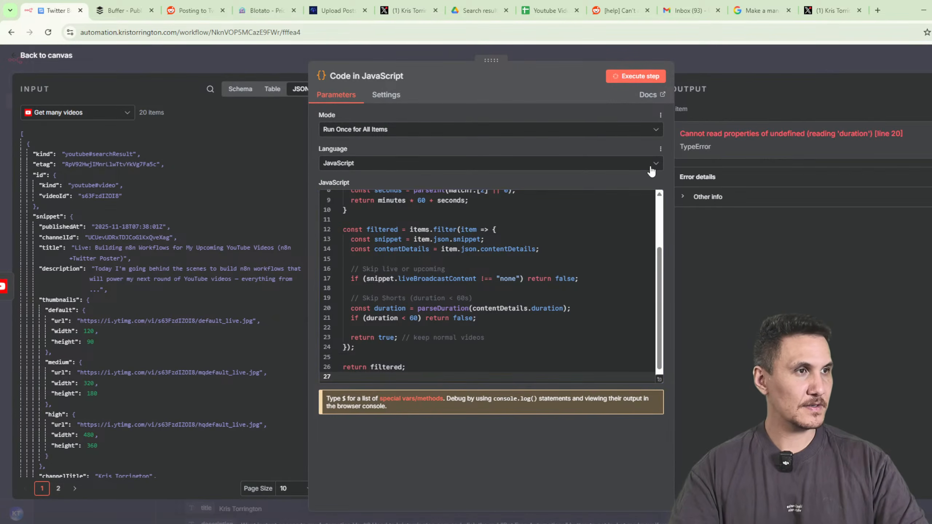
{"action": "scroll", "coordinate": [462, 293], "scroll_direction": "up", "scroll_amount": 3}
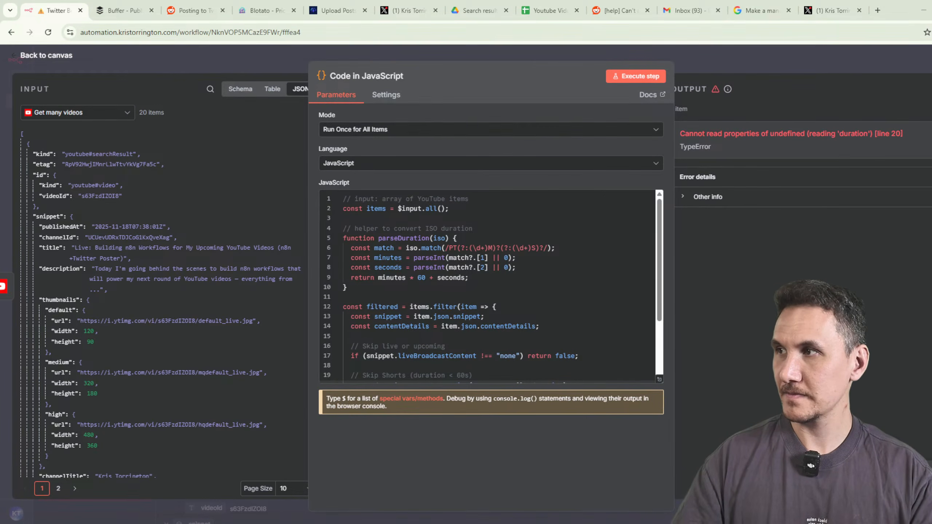
{"action": "left_click_drag", "start_coordinate": [931, 257], "coordinate": [784, 95]}
{"action": "left_click_drag", "start_coordinate": [897, 9], "coordinate": [395, 38]}
Fill the other screen half with ChatGPT and scroll to its new filter code.
{"action": "left_click", "coordinate": [582, 193]}
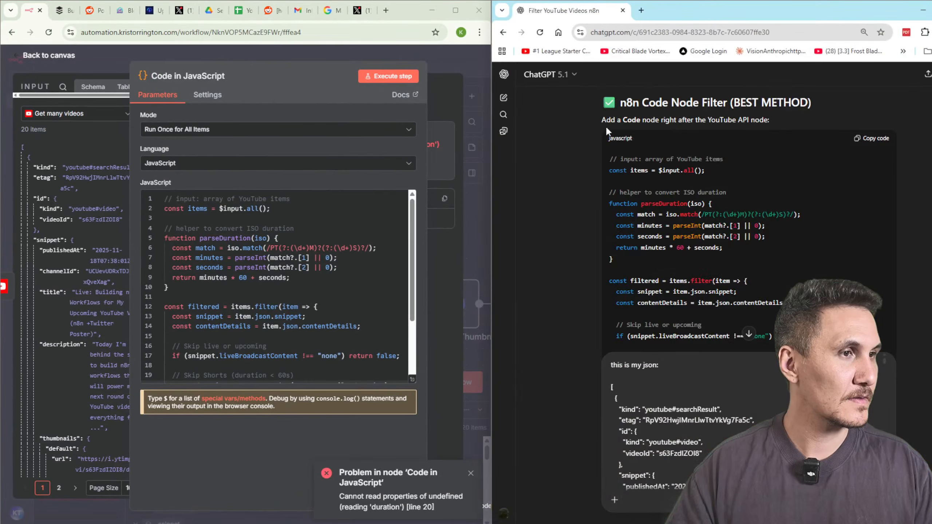
{"action": "scroll", "coordinate": [751, 414], "scroll_direction": "down", "scroll_amount": 8}
{"action": "scroll", "coordinate": [749, 367], "scroll_direction": "down", "scroll_amount": 5}
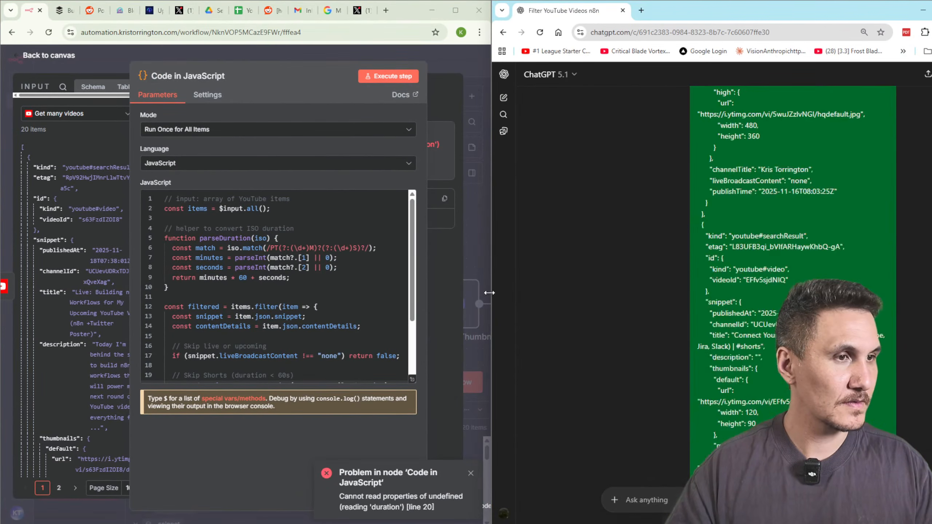
{"action": "left_click_drag", "start_coordinate": [491, 291], "coordinate": [574, 294]}
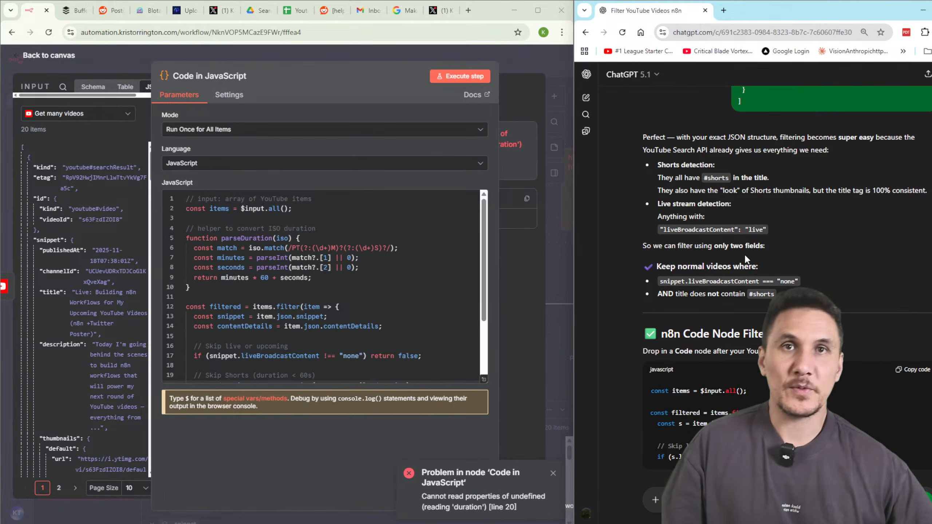
{"action": "scroll", "coordinate": [881, 355], "scroll_direction": "down", "scroll_amount": 5}
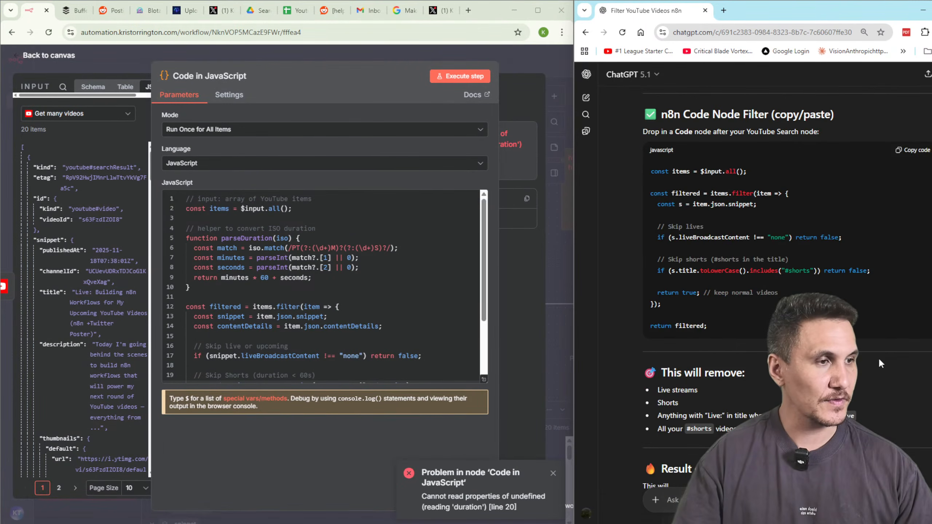
Paste ChatGPT's live/#shorts title filter into the Code step and run it, returning 7 items.
{"action": "left_click", "coordinate": [913, 150]}
{"action": "key", "text": "ctrl+a"}
{"action": "key", "text": "ctrl+v"}
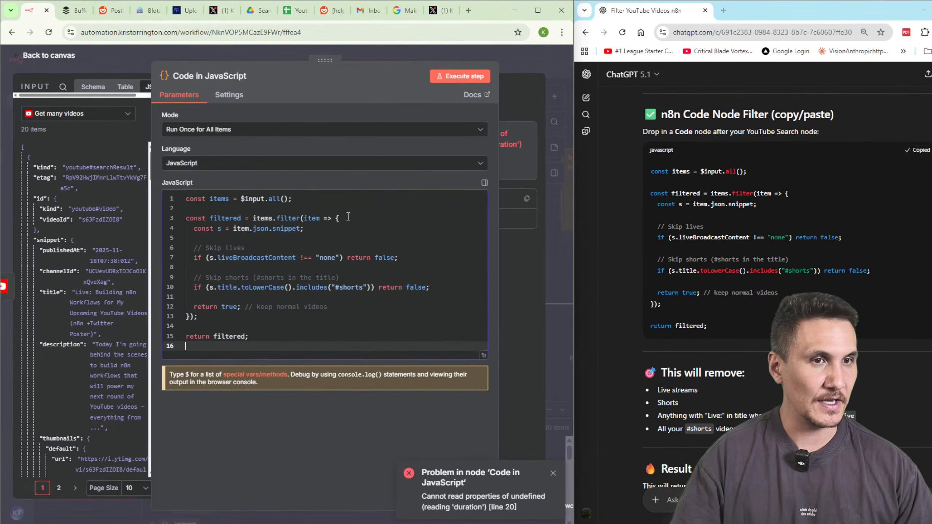
{"action": "left_click", "coordinate": [460, 76]}
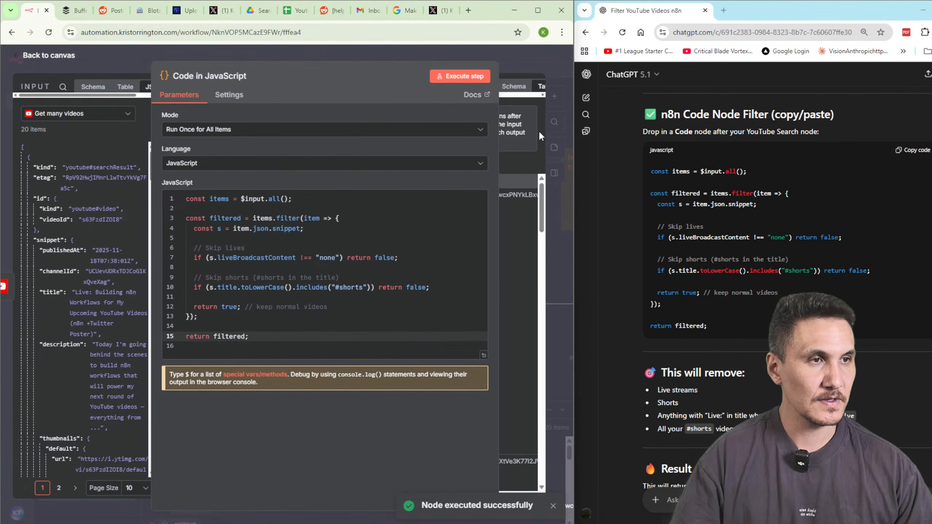
{"action": "left_click_drag", "start_coordinate": [498, 212], "coordinate": [376, 220]}
Zoom out the n8n page and look through the Code step's filtered output.
{"action": "key", "text": "ctrl+minus"}
{"action": "key", "text": "ctrl+minus"}
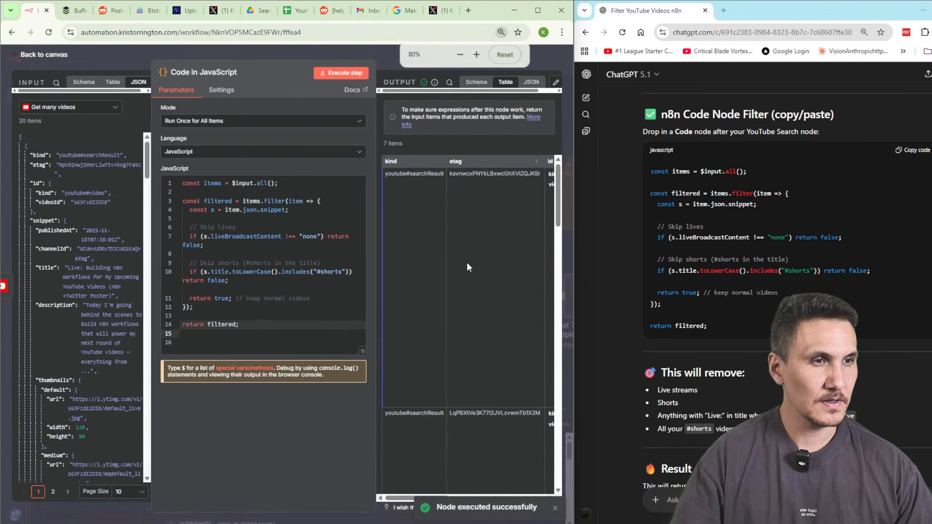
{"action": "left_click_drag", "start_coordinate": [403, 504], "coordinate": [510, 514]}
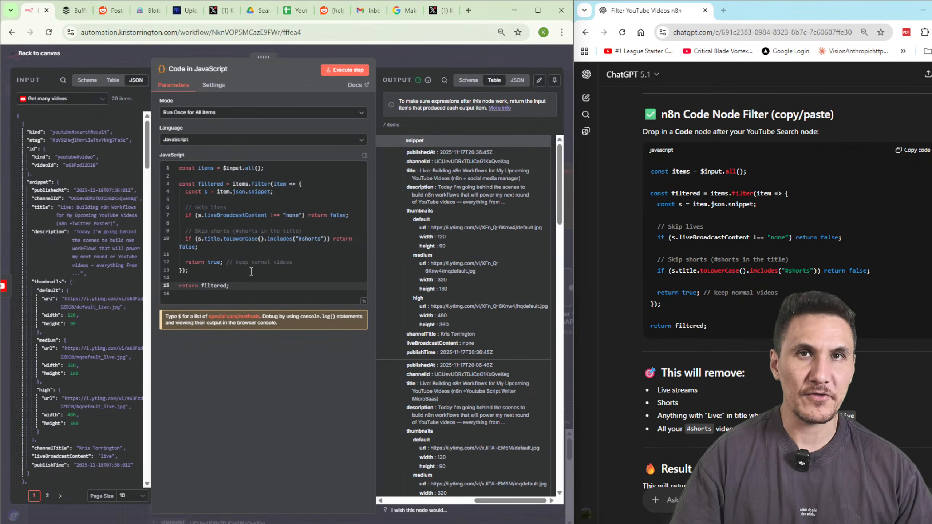
{"action": "scroll", "coordinate": [466, 346], "scroll_direction": "down", "scroll_amount": 3}
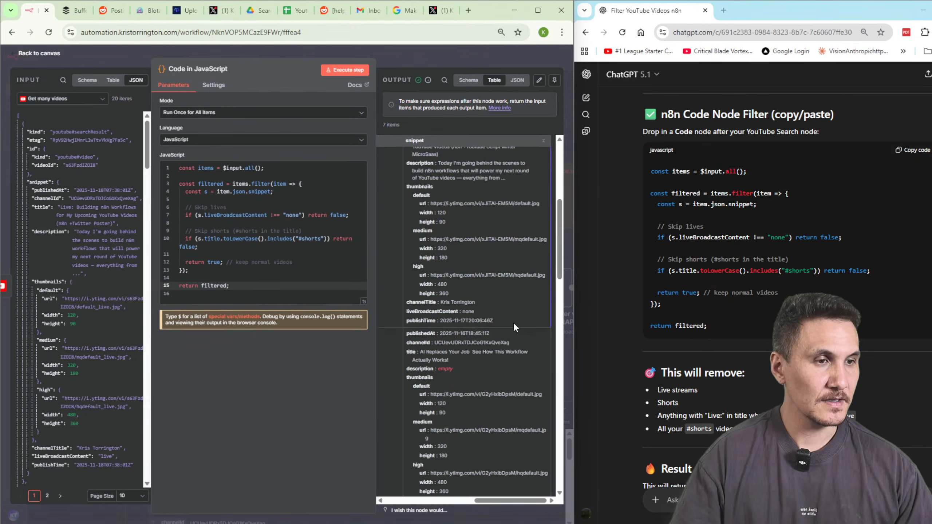
{"action": "scroll", "coordinate": [513, 322], "scroll_direction": "down", "scroll_amount": 3}
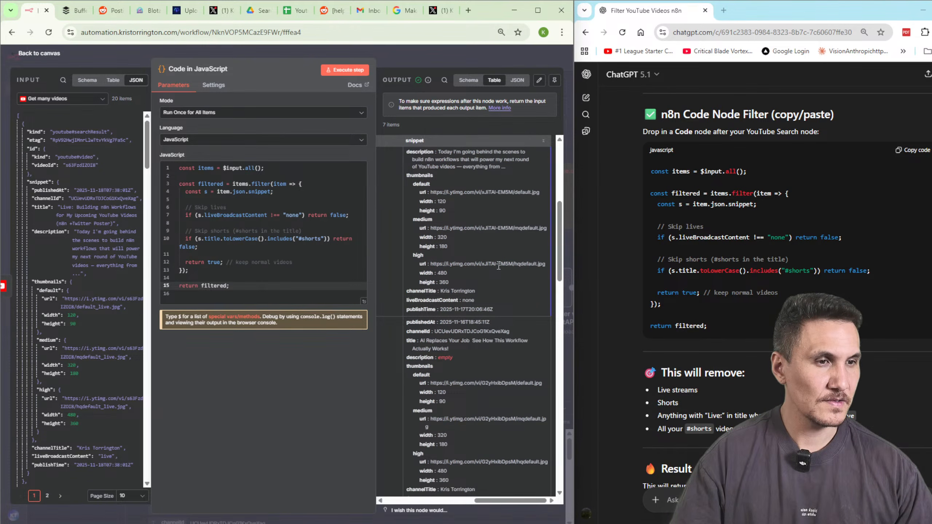
{"action": "scroll", "coordinate": [517, 276], "scroll_direction": "down", "scroll_amount": 5}
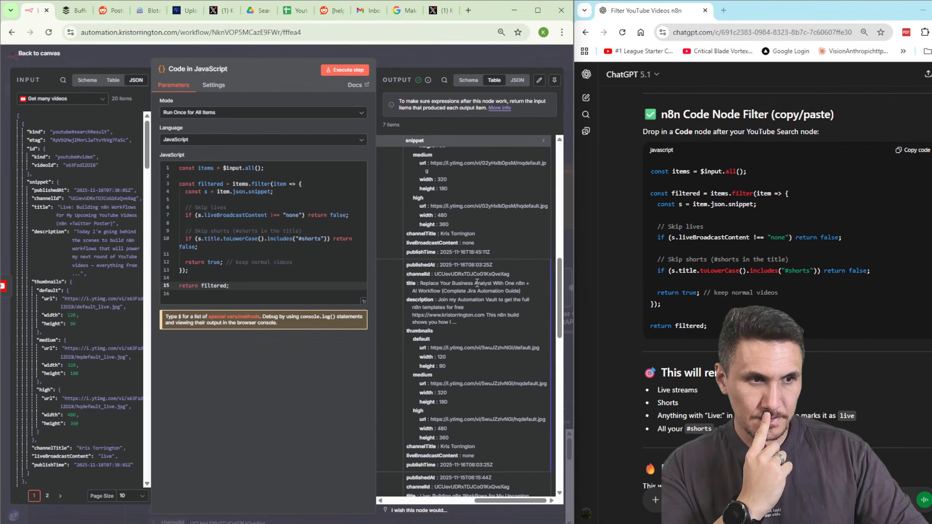
{"action": "scroll", "coordinate": [477, 282], "scroll_direction": "down", "scroll_amount": 3}
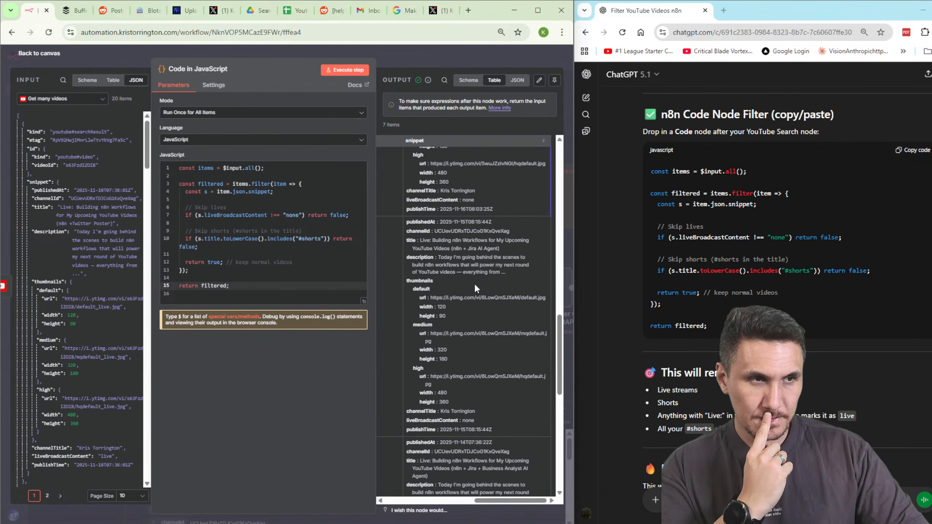
{"action": "left_click_drag", "start_coordinate": [491, 500], "coordinate": [370, 499]}
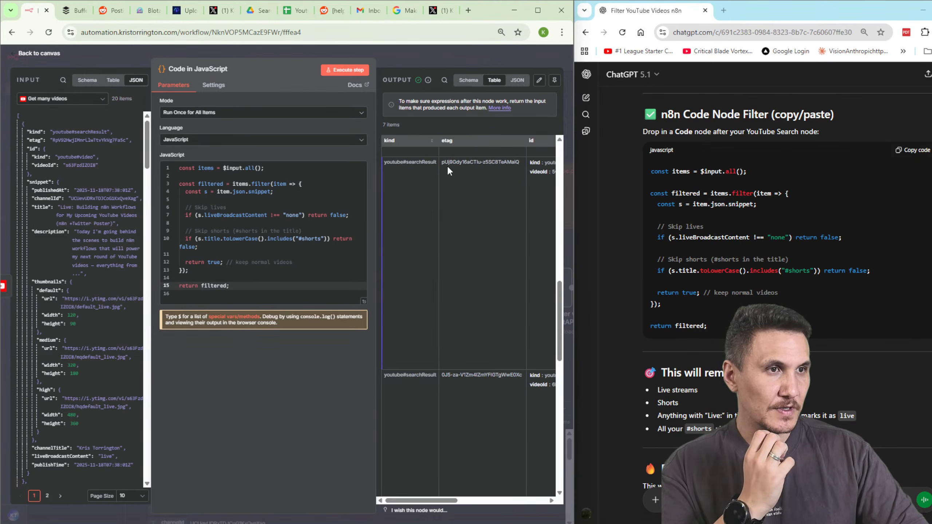
{"action": "left_click_drag", "start_coordinate": [443, 500], "coordinate": [488, 510]}
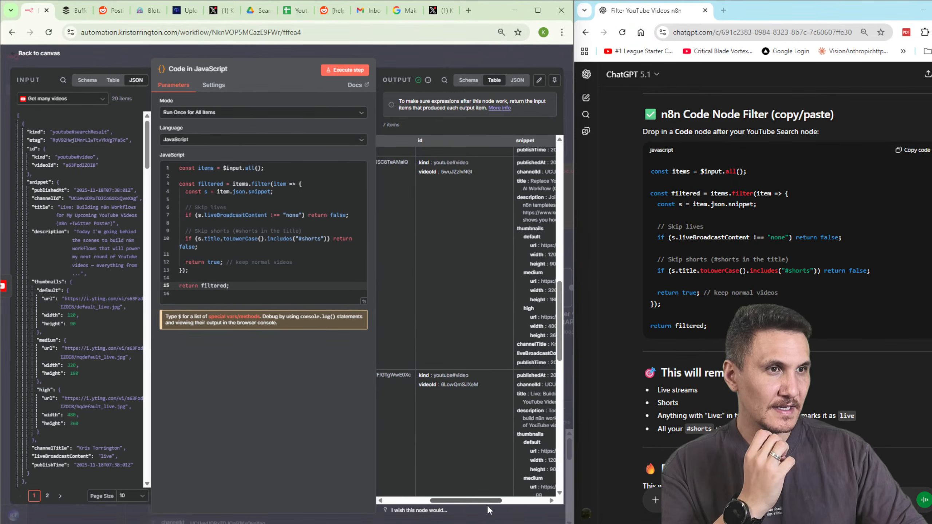
{"action": "left_click_drag", "start_coordinate": [488, 507], "coordinate": [545, 497]}
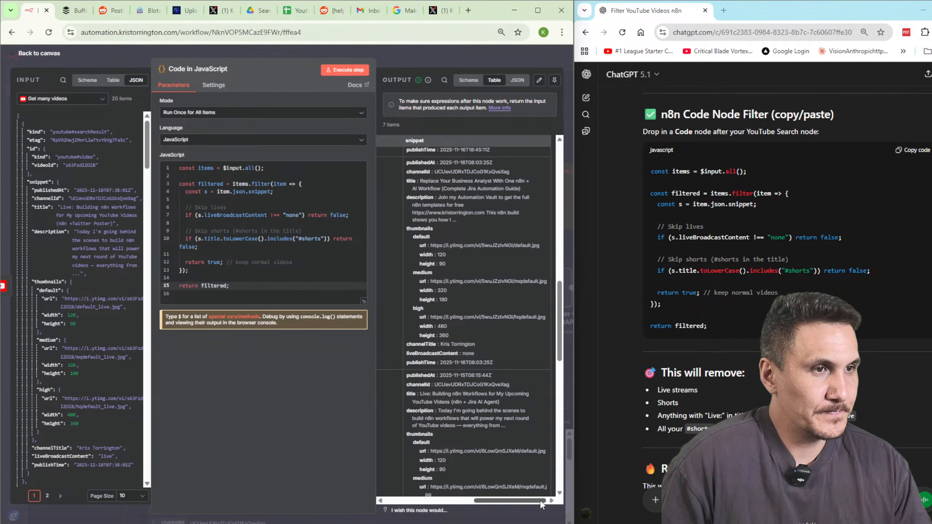
{"action": "left_click_drag", "start_coordinate": [540, 503], "coordinate": [422, 476]}
Move the Code step above Twitter Bot and copy its filtered output as raw JSON.
{"action": "left_click", "coordinate": [468, 80]}
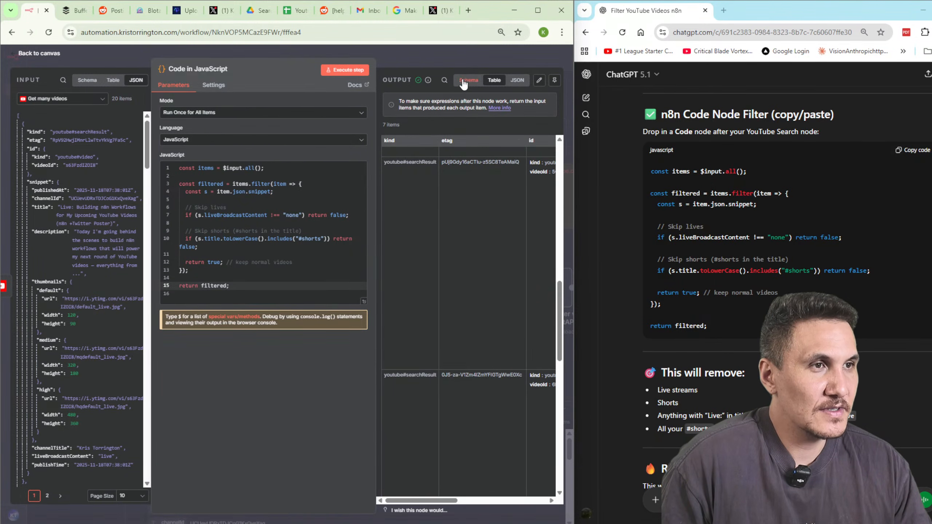
{"action": "left_click", "coordinate": [495, 80]}
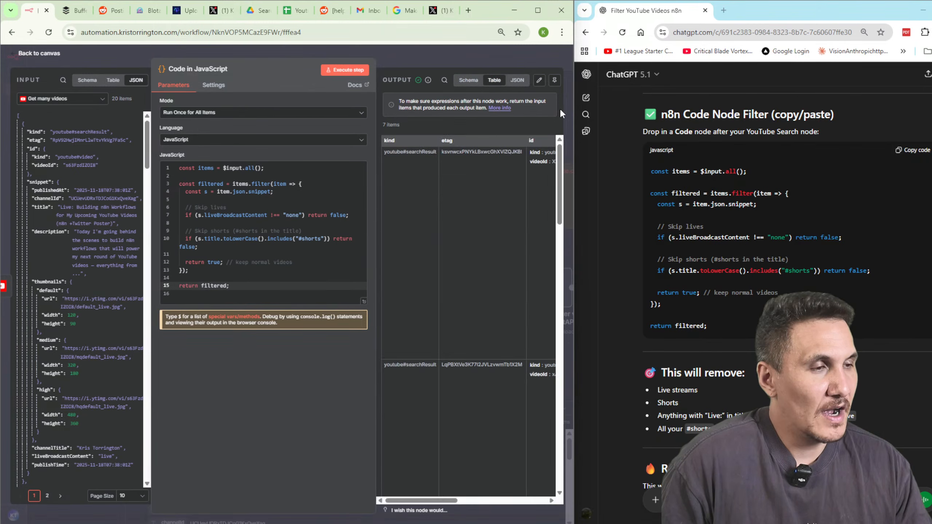
{"action": "scroll", "coordinate": [755, 352], "scroll_direction": "down", "scroll_amount": 4}
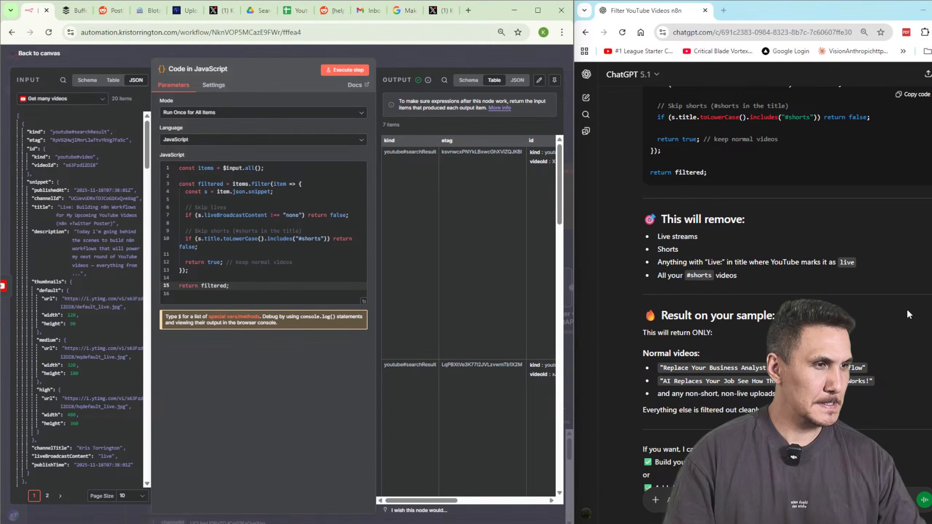
{"action": "scroll", "coordinate": [907, 308], "scroll_direction": "down", "scroll_amount": 3}
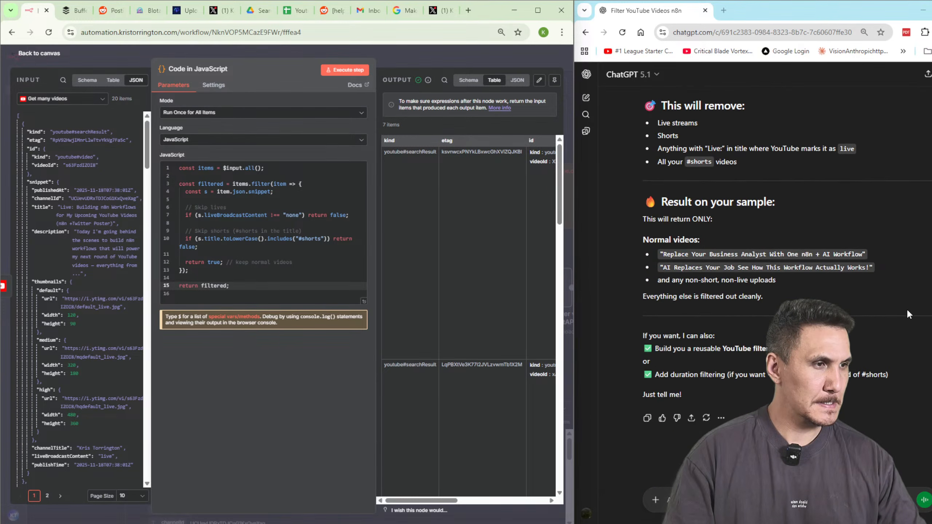
{"action": "left_click", "coordinate": [437, 59]}
{"action": "left_click_drag", "start_coordinate": [348, 282], "coordinate": [341, 161]}
{"action": "double_click", "coordinate": [341, 161]}
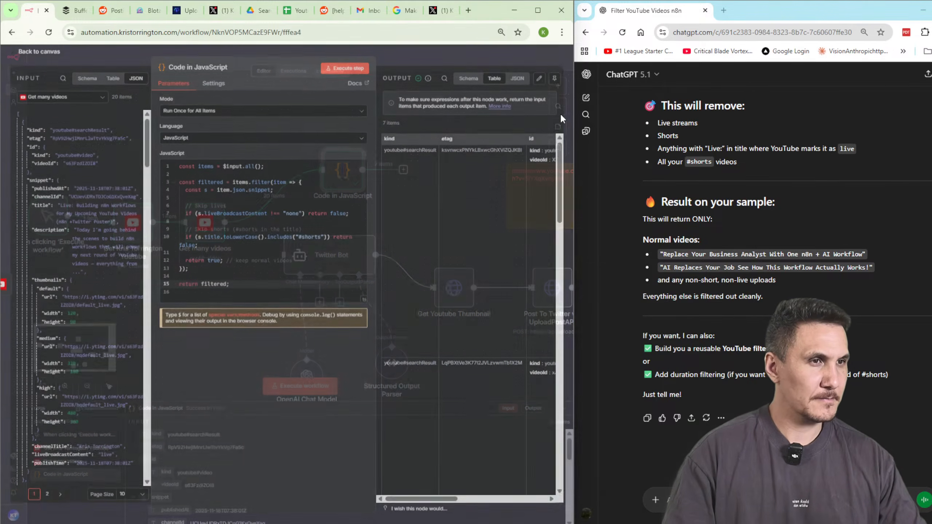
{"action": "left_click", "coordinate": [517, 80]}
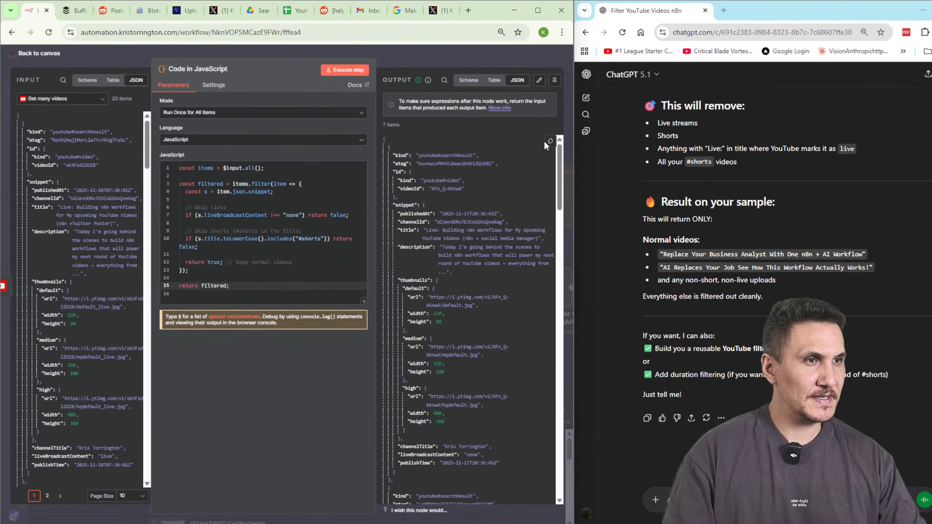
{"action": "left_click", "coordinate": [549, 141]}
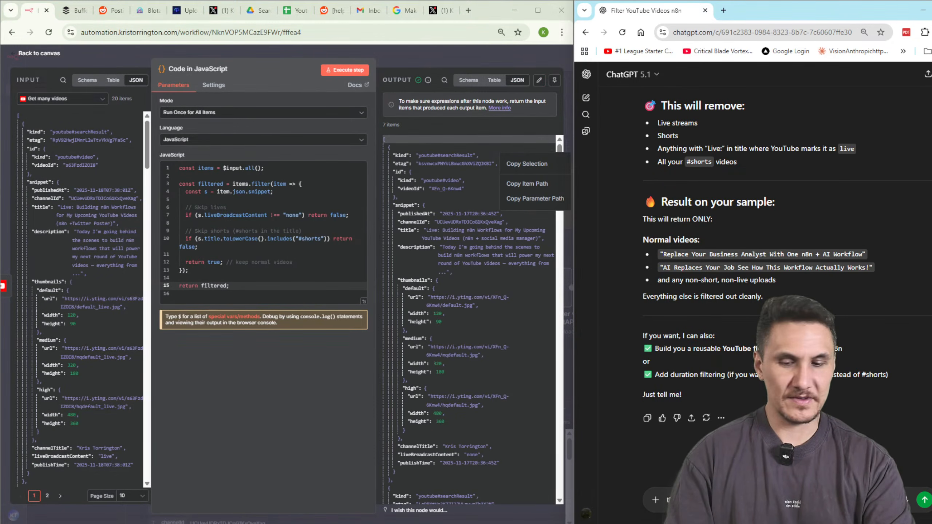
Send the output to ChatGPT and review its reply about the 'Live:' titled video.
{"action": "key", "text": "Return"}
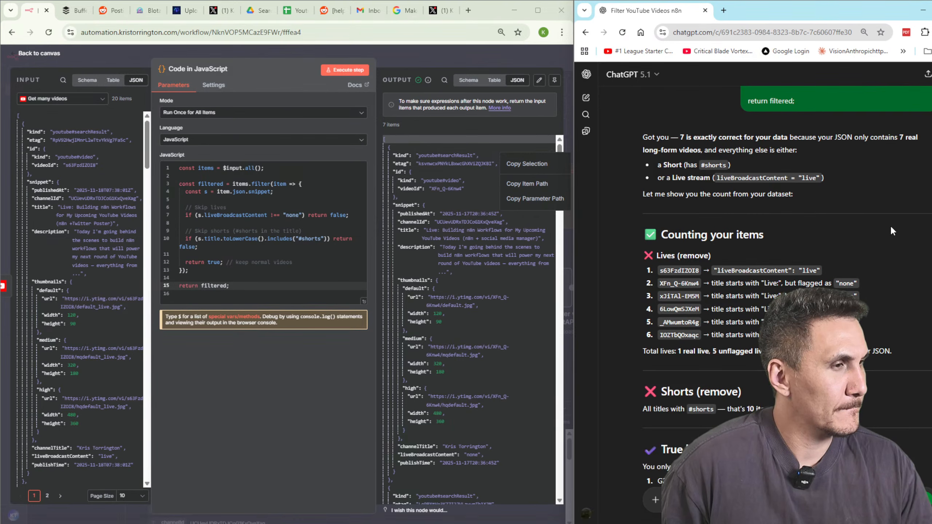
{"action": "scroll", "coordinate": [891, 228], "scroll_direction": "down", "scroll_amount": 3}
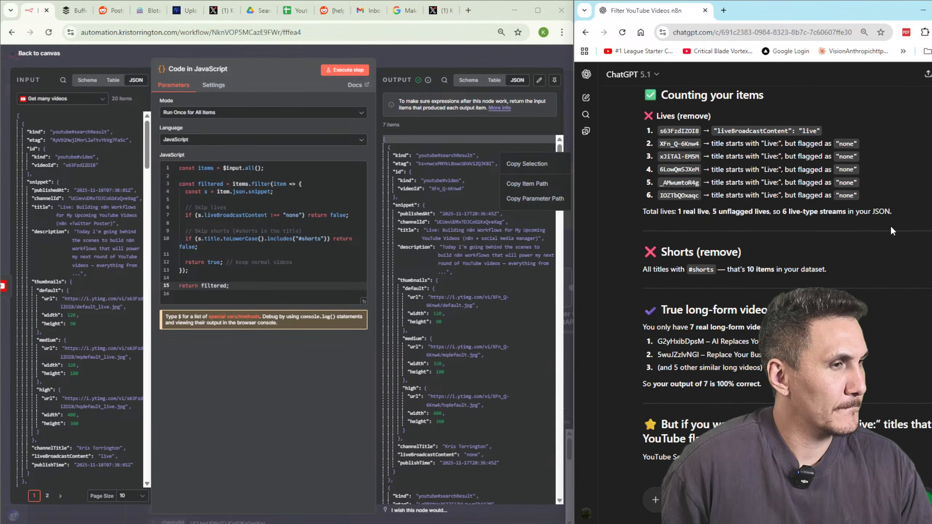
{"action": "scroll", "coordinate": [882, 272], "scroll_direction": "down", "scroll_amount": 6}
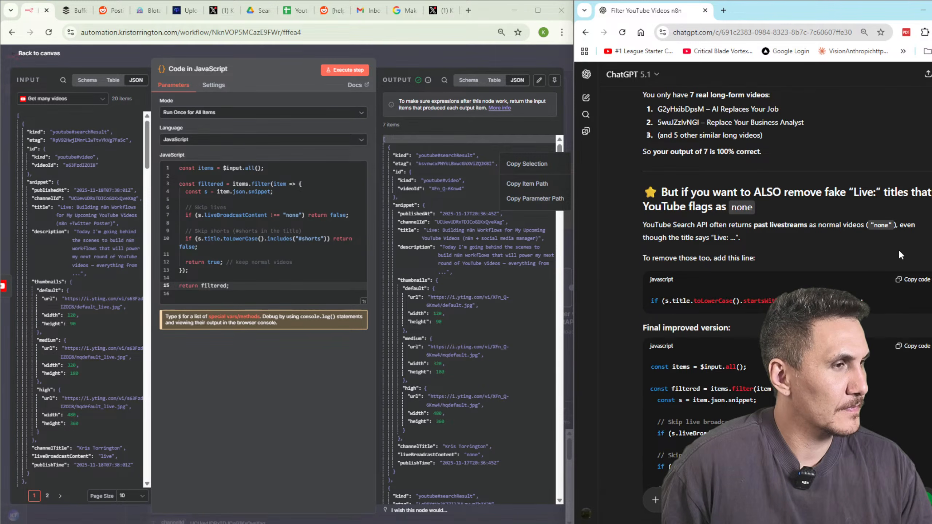
{"action": "scroll", "coordinate": [899, 249], "scroll_direction": "down", "scroll_amount": 3}
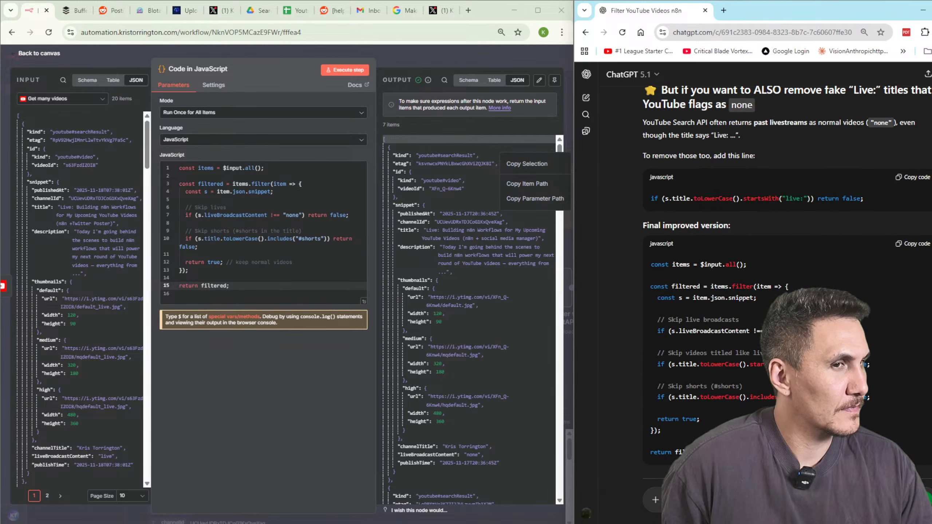
{"action": "scroll", "coordinate": [899, 249], "scroll_direction": "down", "scroll_amount": 2}
{"action": "scroll", "coordinate": [492, 342], "scroll_direction": "down", "scroll_amount": 6}
{"action": "scroll", "coordinate": [492, 341], "scroll_direction": "up", "scroll_amount": 6}
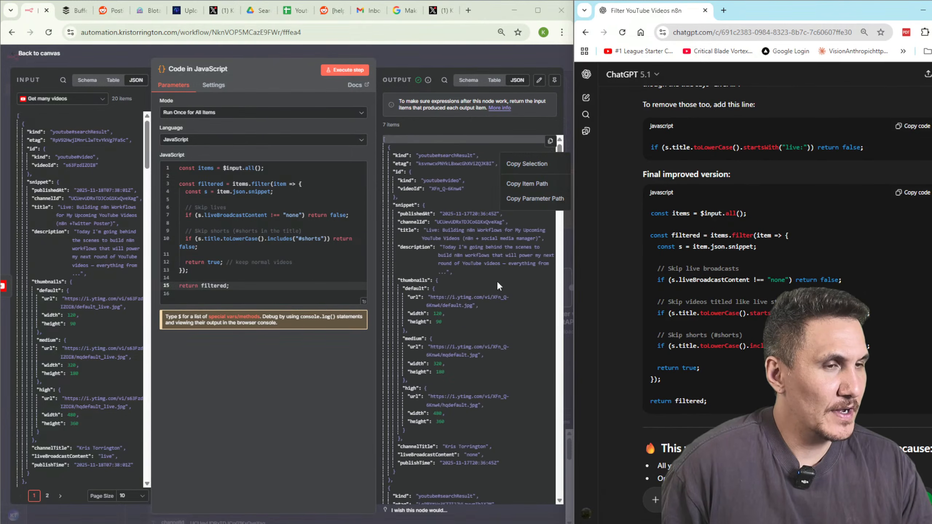
{"action": "left_click_drag", "start_coordinate": [423, 230], "coordinate": [456, 230]}
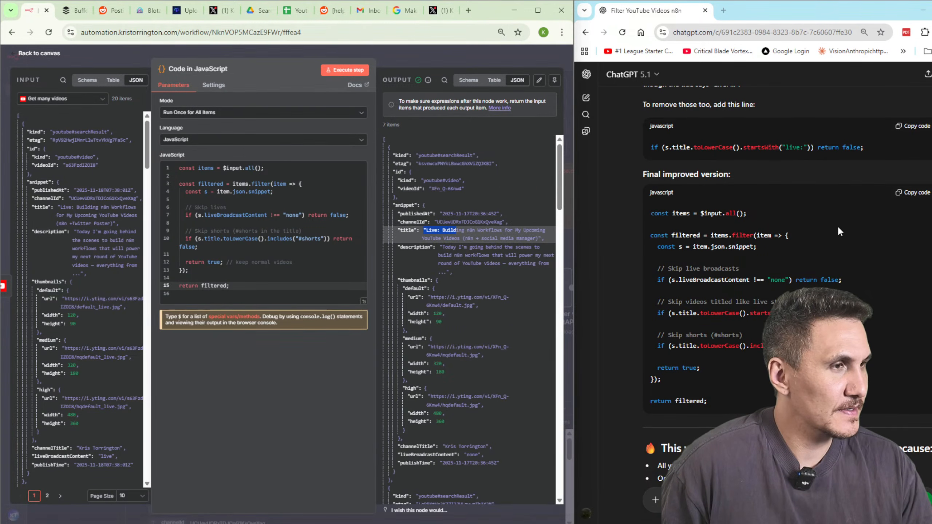
Replace the JavaScript editor's code with ChatGPT's final filter that also drops 'Live:' titles.
{"action": "left_click", "coordinate": [912, 192]}
{"action": "left_click", "coordinate": [272, 290]}
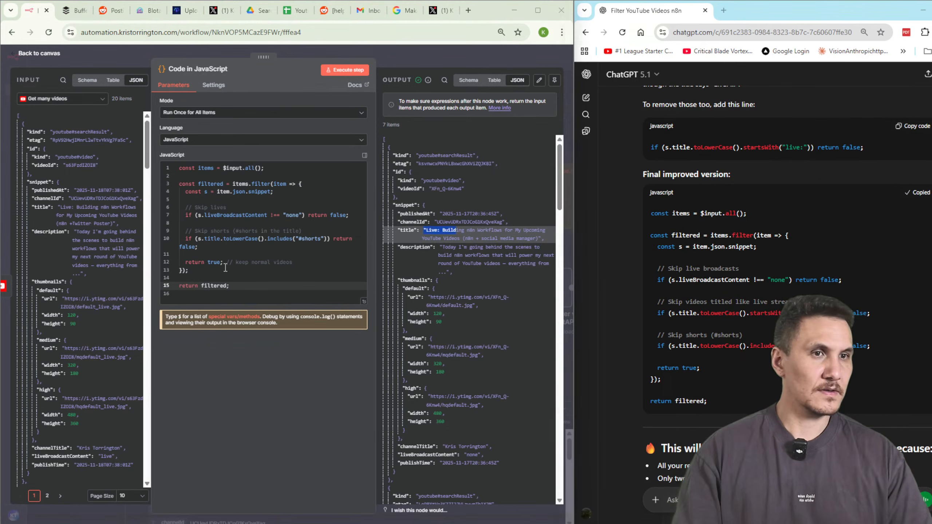
{"action": "key", "text": "ctrl+a"}
{"action": "type", "text": "const items = $input.all();  const filtered = items.filter(item => {   const s = item.json.snippet;    // Skip live broadcasts   if (s.liveBroadcastContent !== \"none\") return false;    // Skip videos titled like live streams   if (s.title.toLowerCase().startsWith(\"live:\")) return false;    // Skip shorts (#shorts)   if (s.title.toLowerCase().includes(\"#shorts\")) return false;    return true; });  return filtered;"}
Run the updated Code step and check its 2 remaining long-form video items.
{"action": "left_click", "coordinate": [339, 71]}
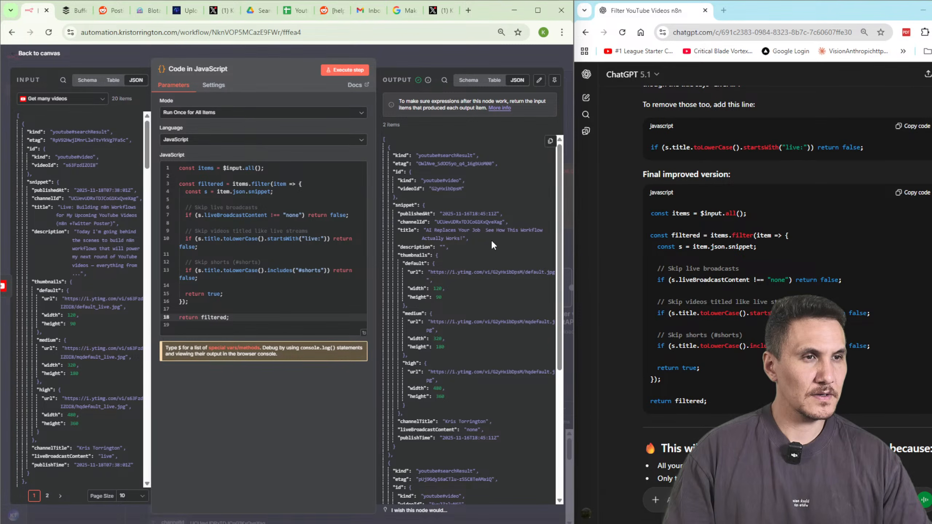
{"action": "scroll", "coordinate": [493, 244], "scroll_direction": "down", "scroll_amount": 2}
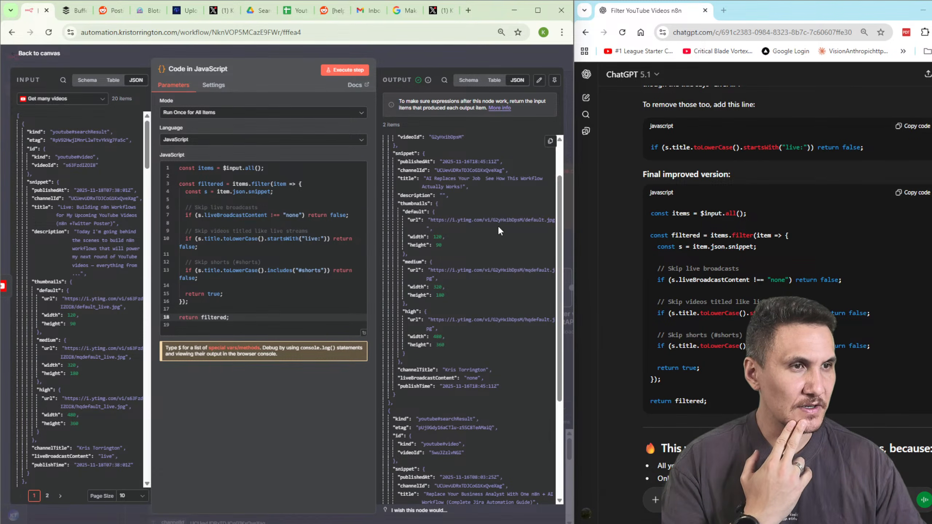
{"action": "scroll", "coordinate": [480, 217], "scroll_direction": "up", "scroll_amount": 2}
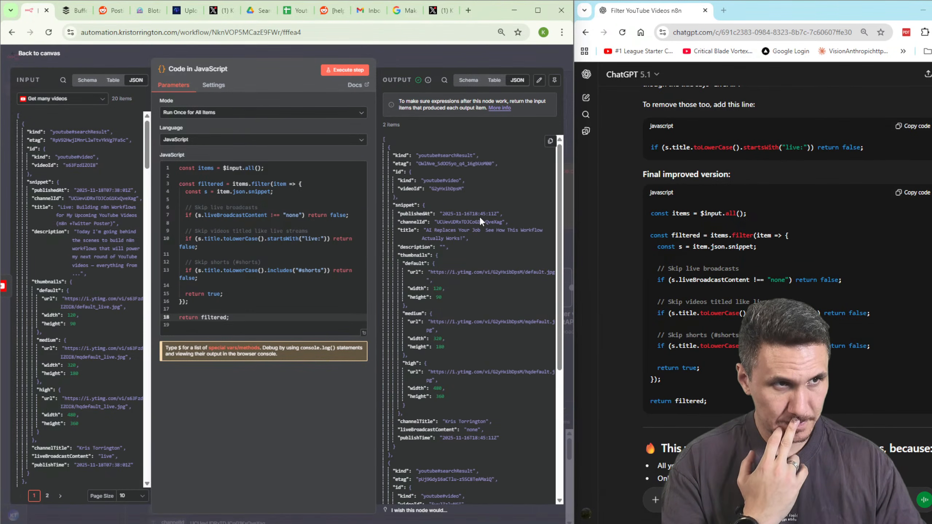
{"action": "scroll", "coordinate": [481, 218], "scroll_direction": "down", "scroll_amount": 6}
{"action": "scroll", "coordinate": [466, 307], "scroll_direction": "up", "scroll_amount": 6}
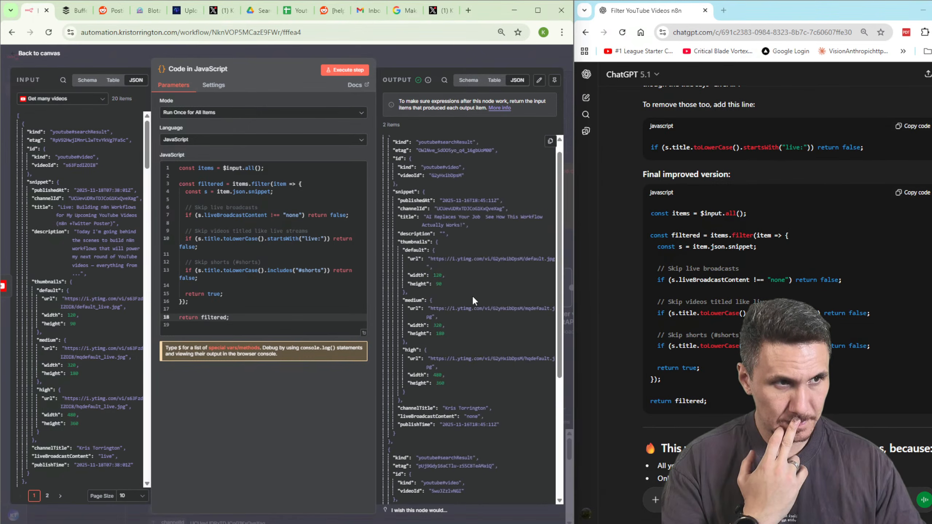
{"action": "scroll", "coordinate": [474, 300], "scroll_direction": "up", "scroll_amount": 1}
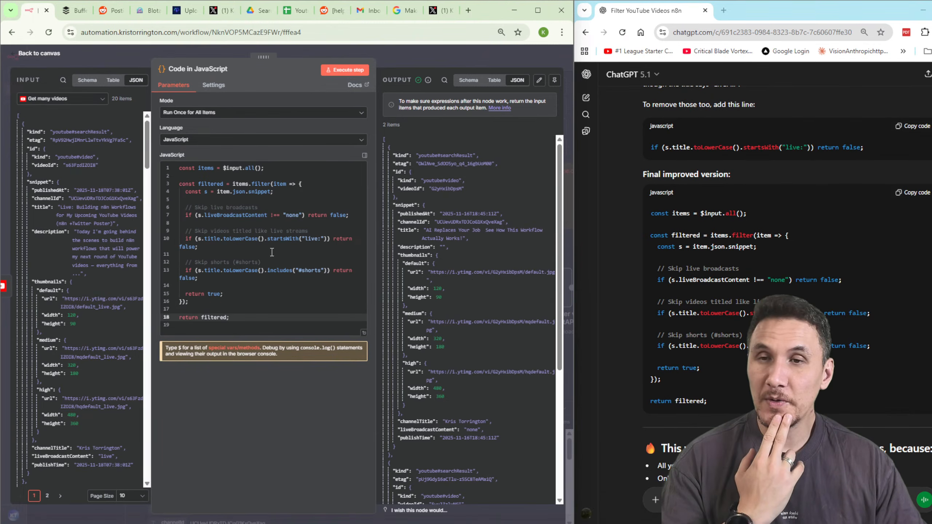
{"action": "scroll", "coordinate": [867, 310], "scroll_direction": "down", "scroll_amount": 5}
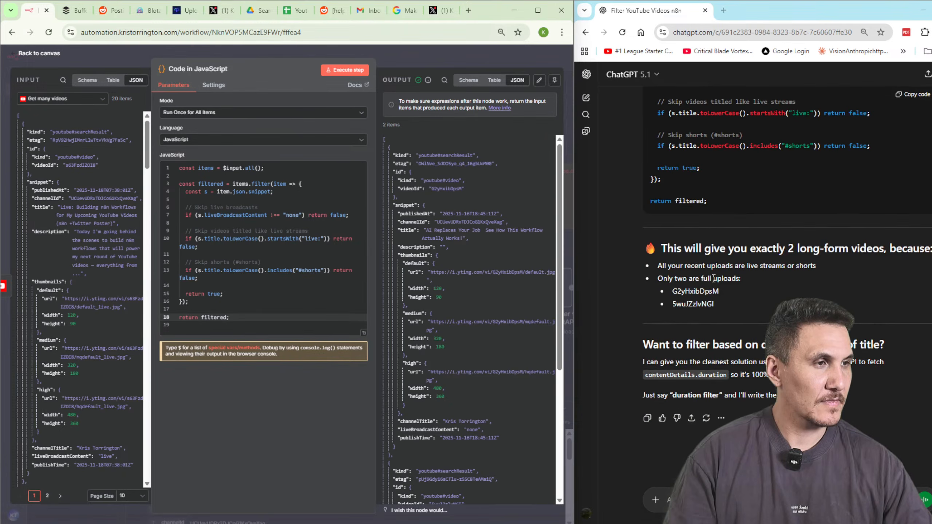
{"action": "left_click_drag", "start_coordinate": [666, 248], "coordinate": [929, 253]}
{"action": "left_click", "coordinate": [793, 289]}
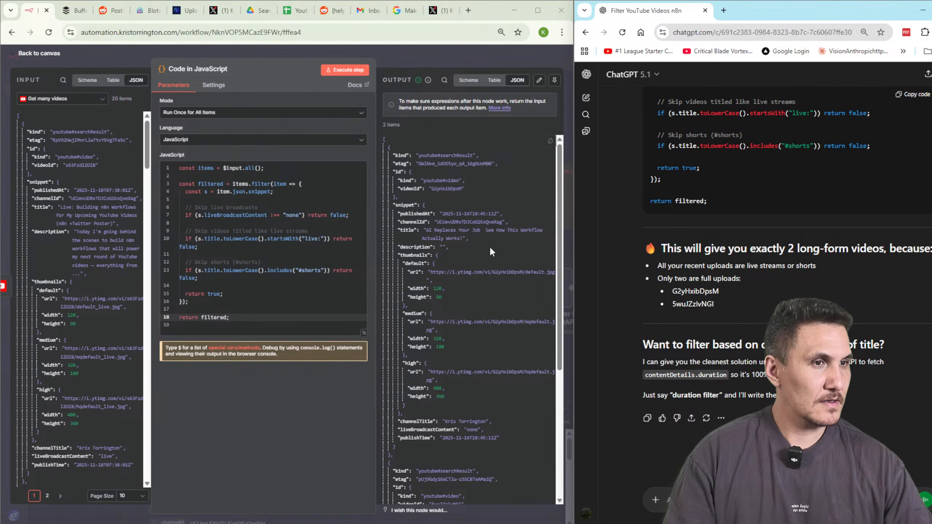
{"action": "left_click_drag", "start_coordinate": [423, 230], "coordinate": [474, 236]}
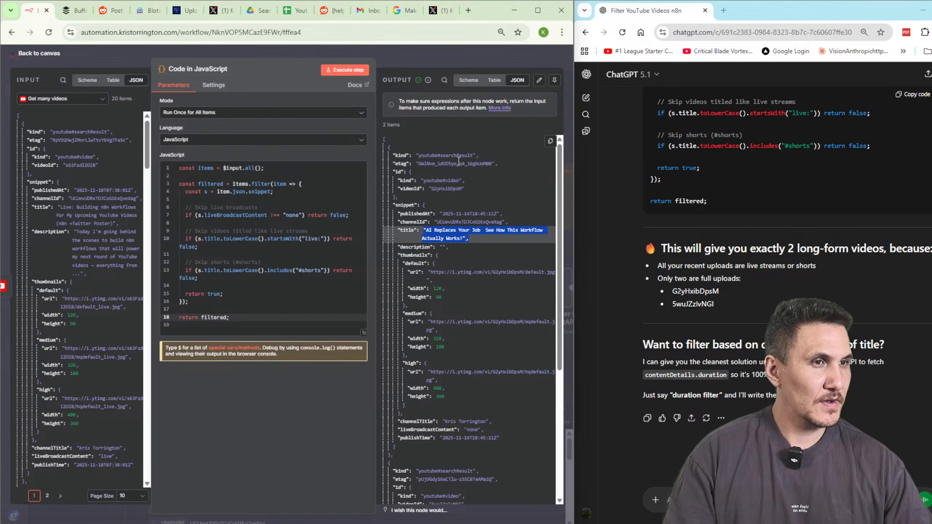
{"action": "left_click", "coordinate": [485, 162]}
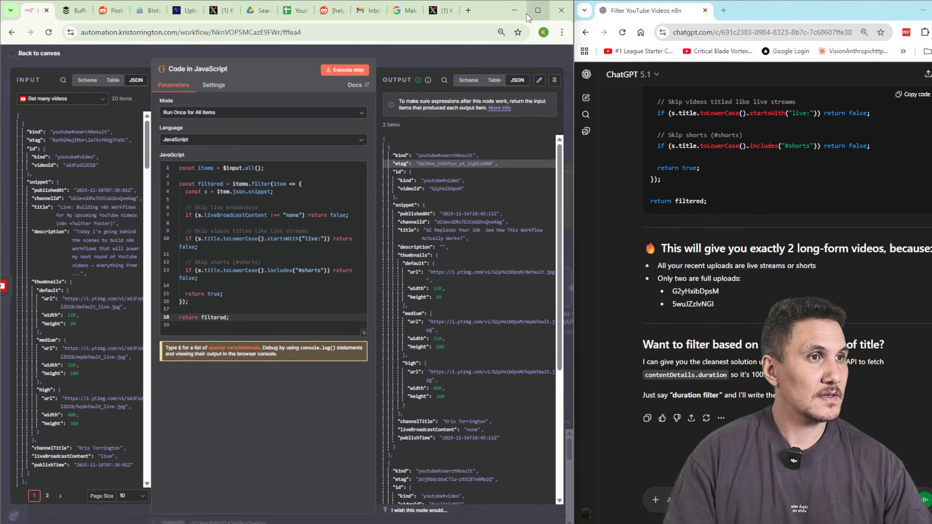
Check the 'AI Replaces Your Job' video in another browser profile, then return to n8n.
{"action": "left_click", "coordinate": [543, 33]}
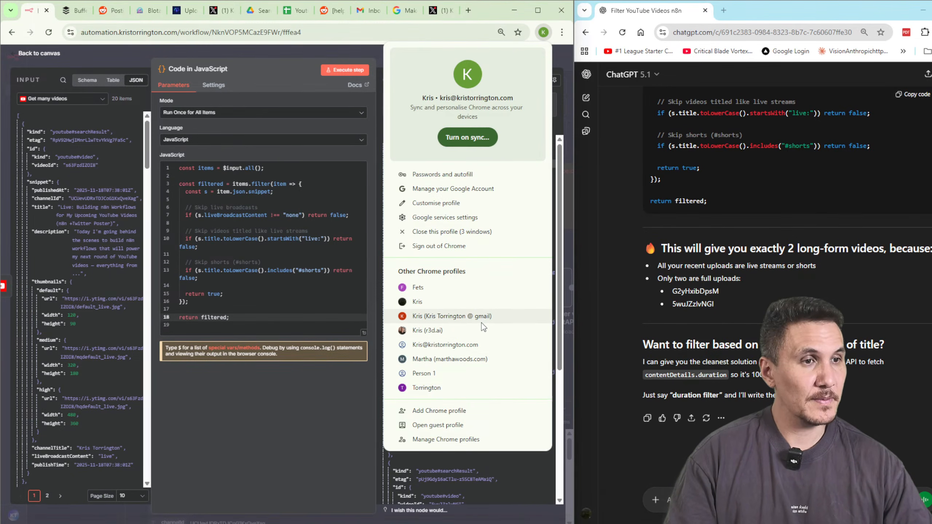
{"action": "left_click", "coordinate": [481, 323]}
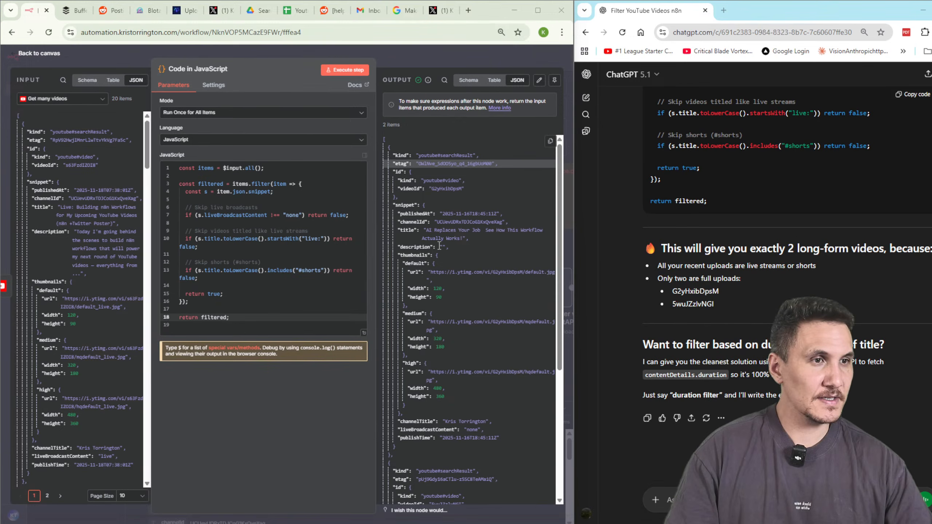
{"action": "left_click_drag", "start_coordinate": [431, 231], "coordinate": [465, 238]}
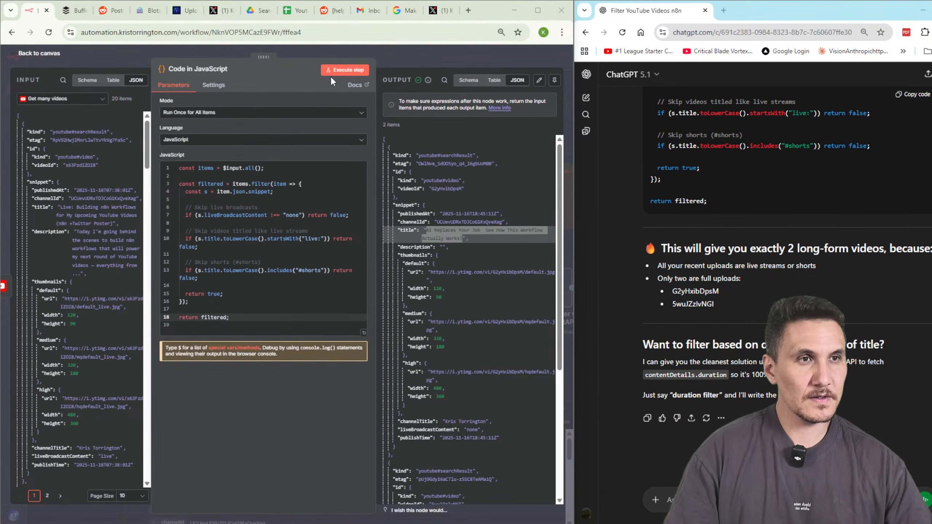
{"action": "left_click", "coordinate": [270, 79]}
Set the Get many videos limit to 5, refetch, and rerun the filter, which returns nothing.
{"action": "left_click", "coordinate": [408, 65]}
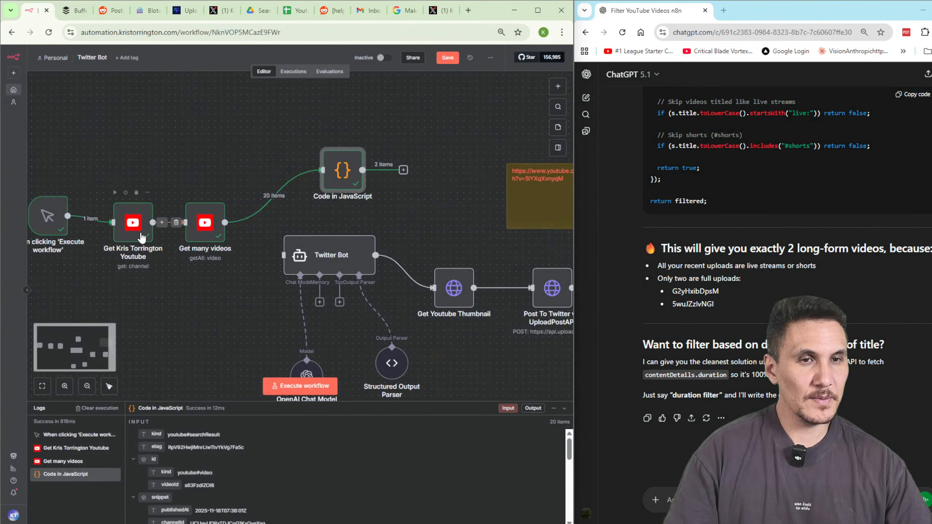
{"action": "double_click", "coordinate": [202, 225]}
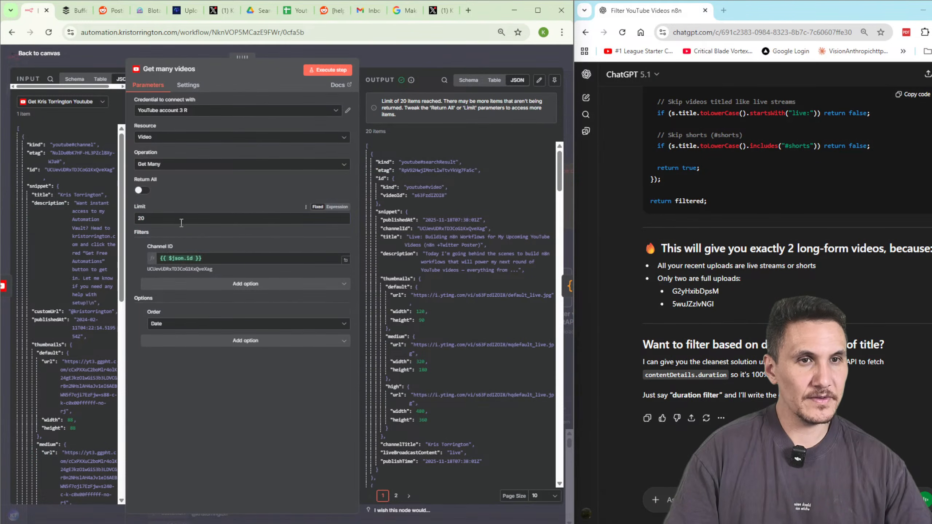
{"action": "left_click_drag", "start_coordinate": [181, 219], "coordinate": [80, 190]}
{"action": "type", "text": "5"}
{"action": "left_click", "coordinate": [327, 70]}
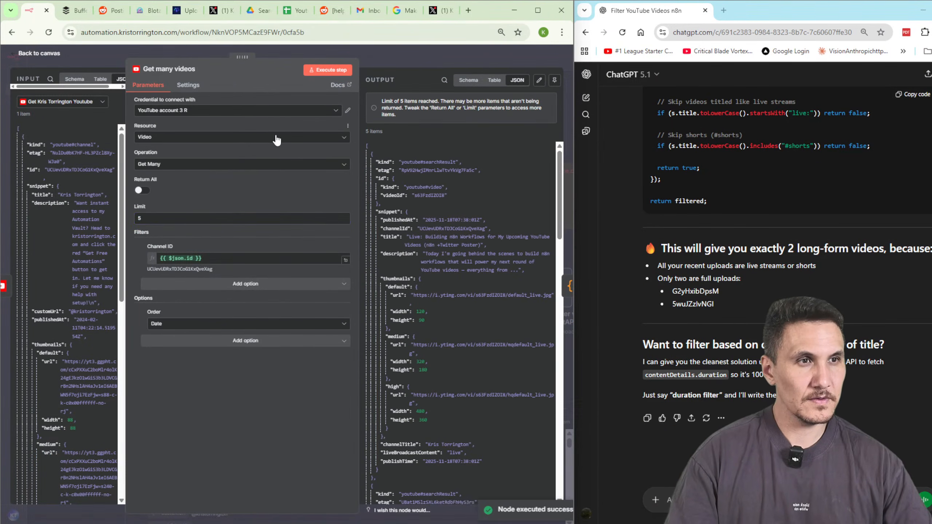
{"action": "left_click", "coordinate": [446, 67]}
{"action": "left_click", "coordinate": [336, 169]}
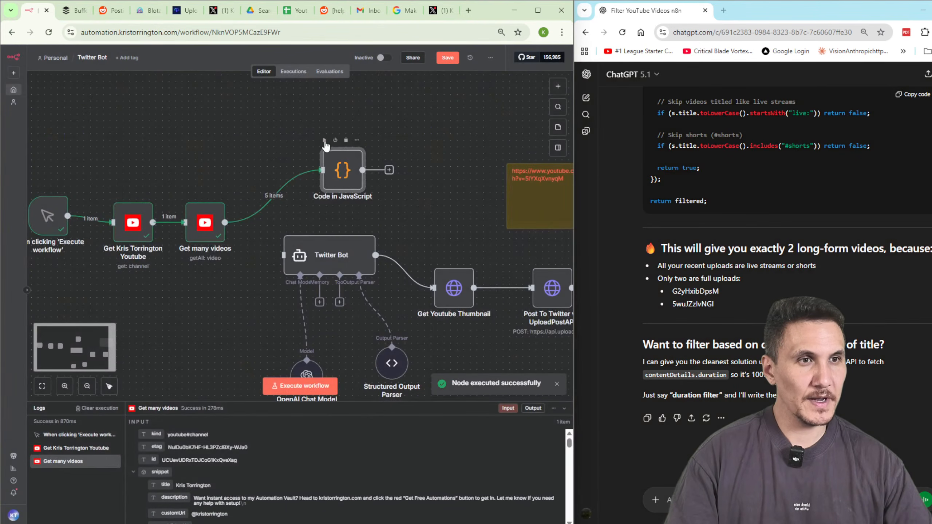
{"action": "left_click", "coordinate": [325, 140]}
{"action": "double_click", "coordinate": [341, 172]}
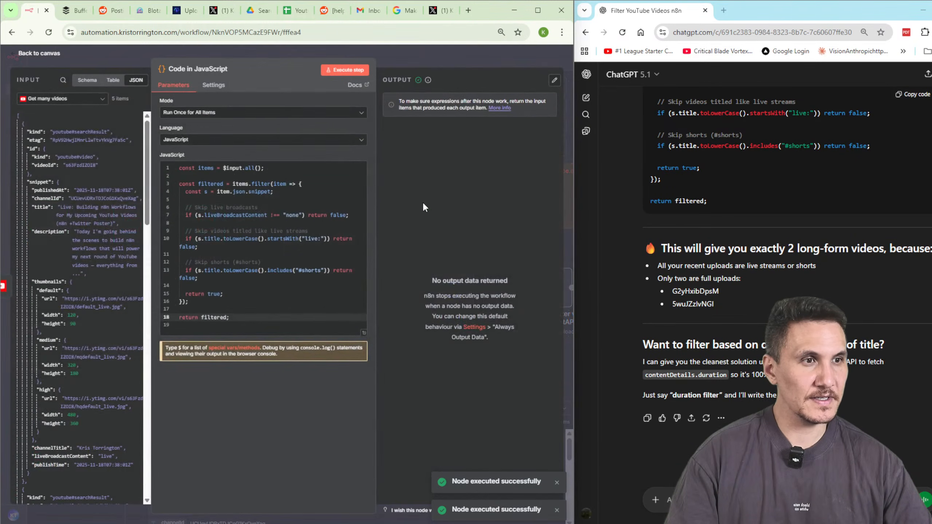
{"action": "left_click", "coordinate": [415, 65]}
Raise the Get many videos limit to 10, refetch, and rerun and open the filter.
{"action": "double_click", "coordinate": [205, 224]}
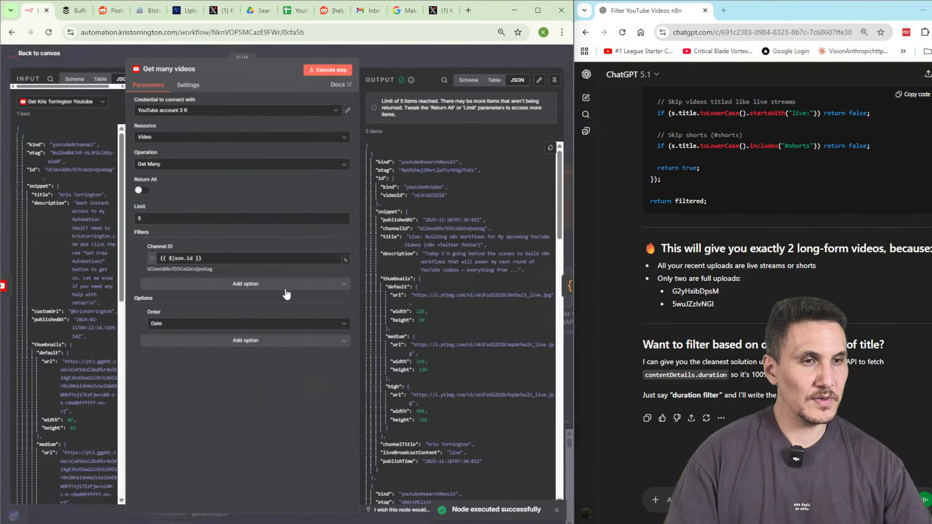
{"action": "type", "text": "10"}
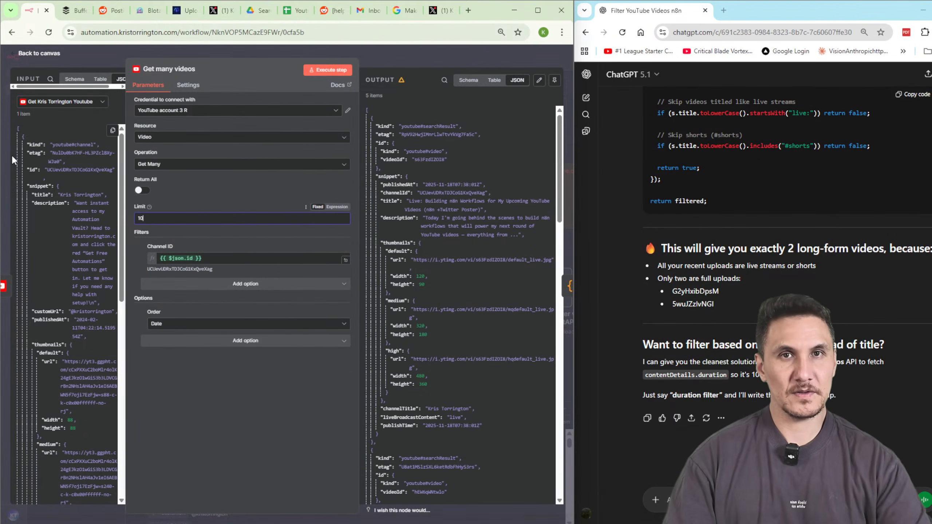
{"action": "left_click", "coordinate": [328, 70]}
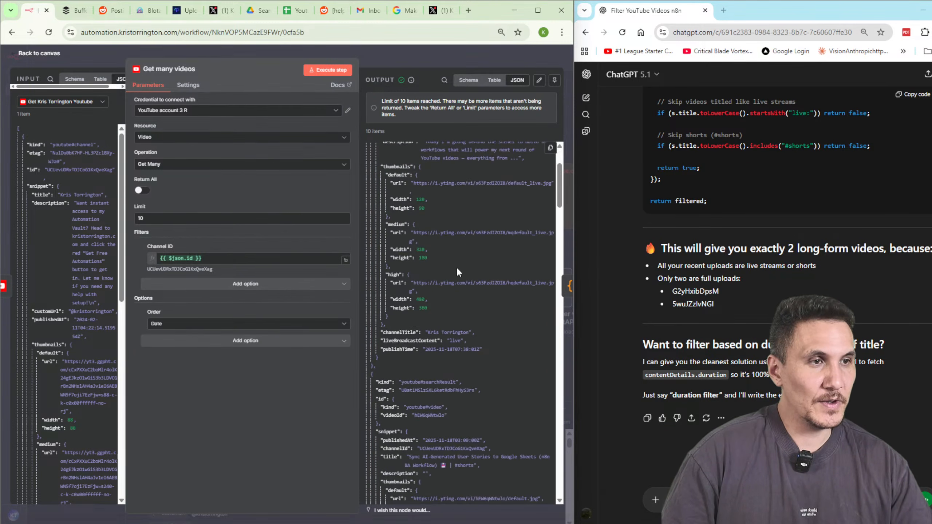
{"action": "left_click", "coordinate": [405, 53]}
{"action": "left_click", "coordinate": [341, 179]}
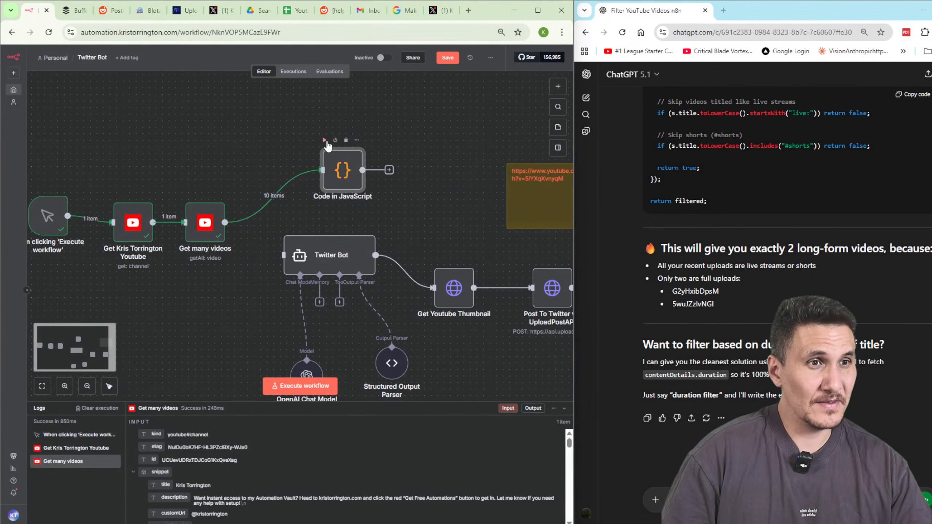
{"action": "left_click", "coordinate": [326, 141]}
{"action": "double_click", "coordinate": [341, 173]}
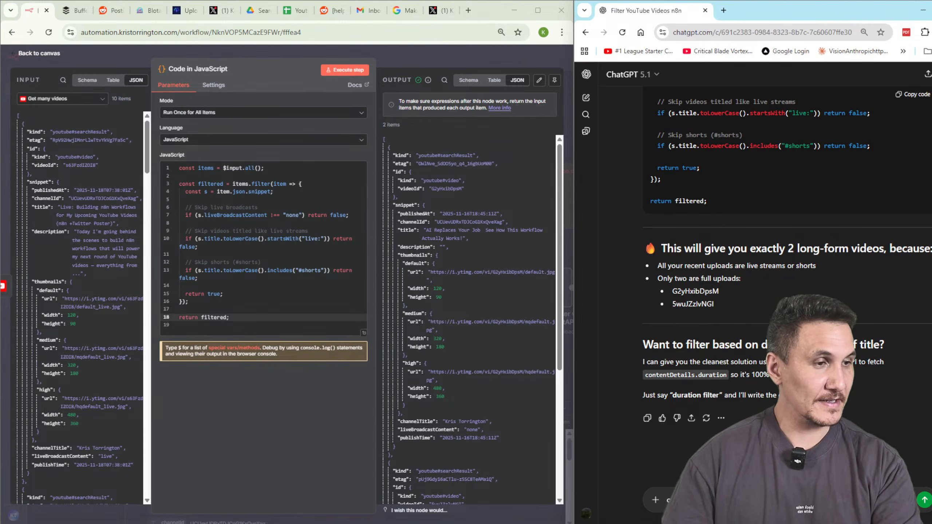
Paste ChatGPT's new filter code that also drops videos without a description.
{"action": "key", "text": "Return"}
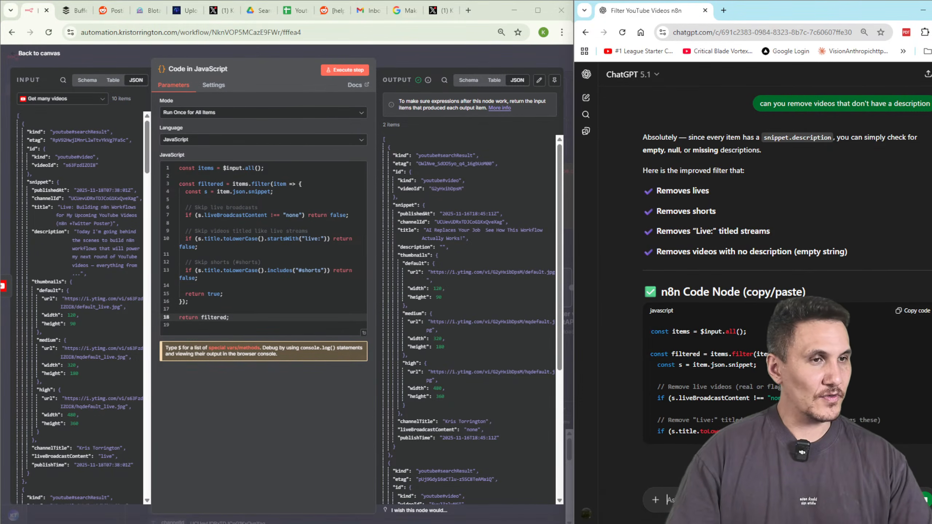
{"action": "scroll", "coordinate": [913, 286], "scroll_direction": "down", "scroll_amount": 4}
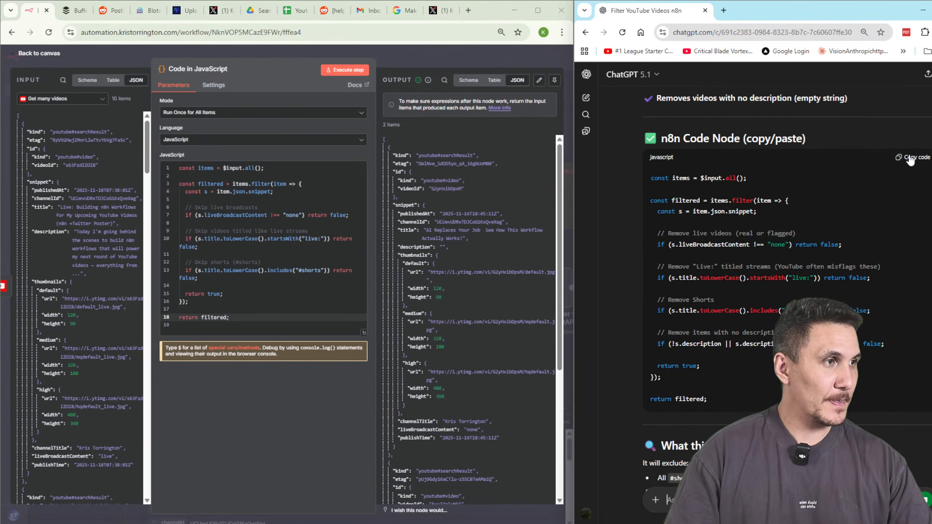
{"action": "key", "text": "ctrl+a"}
{"action": "type", "text": "const items = $input.all();  const filtered = items.filter(item => {   const s = item.json.snippet;    // Remove live videos (real or flagged)   if (s.liveBroadcastContent !== \"none\") return false;    // Remove \"Live:\" titled streams (YouTube often misflags these)   if (s.title.toLowerCase().startsWith(\"live:\")) return false;    // Remove Shorts   if (s.title.toLowerCase().includes(\"#shorts\")) return false;    // Remove items with no description   if (!s.description || s.description.trim() === \"\") return false;    return true; });  return filtered;"}
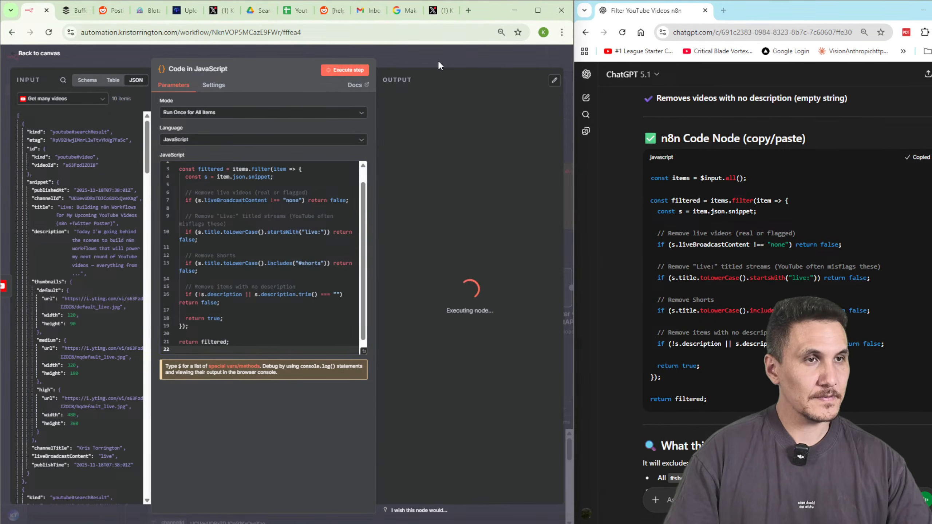
Rerun the updated filter and review its output of 1 video out of 10.
{"action": "left_click", "coordinate": [438, 59]}
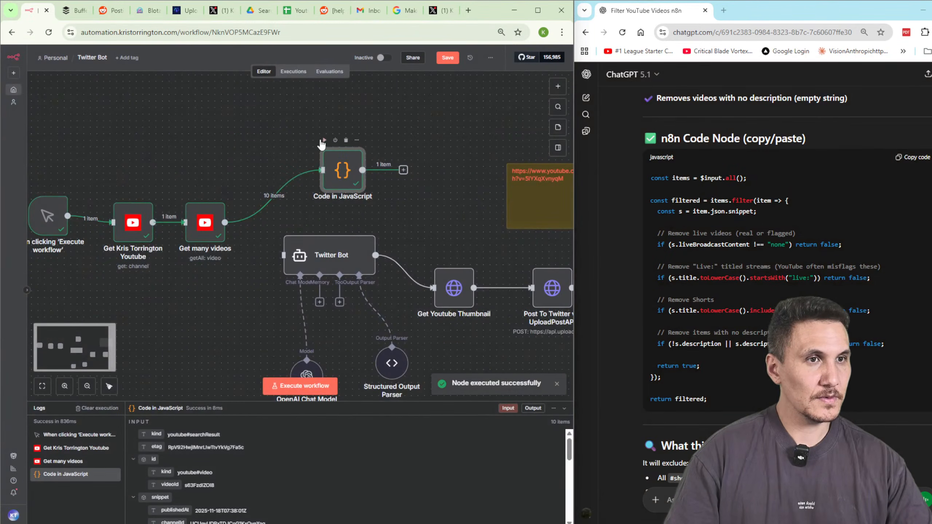
{"action": "left_click", "coordinate": [323, 142]}
{"action": "double_click", "coordinate": [344, 178]}
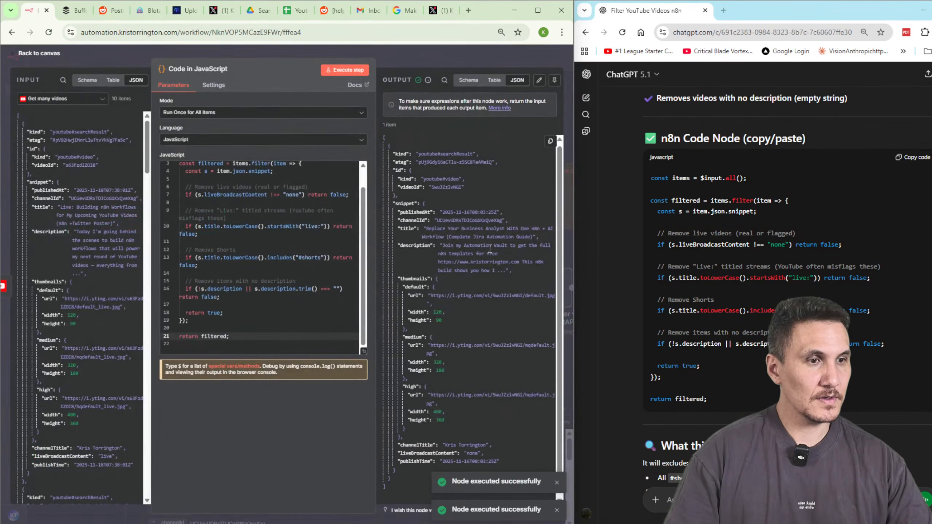
{"action": "scroll", "coordinate": [490, 249], "scroll_direction": "down", "scroll_amount": 1}
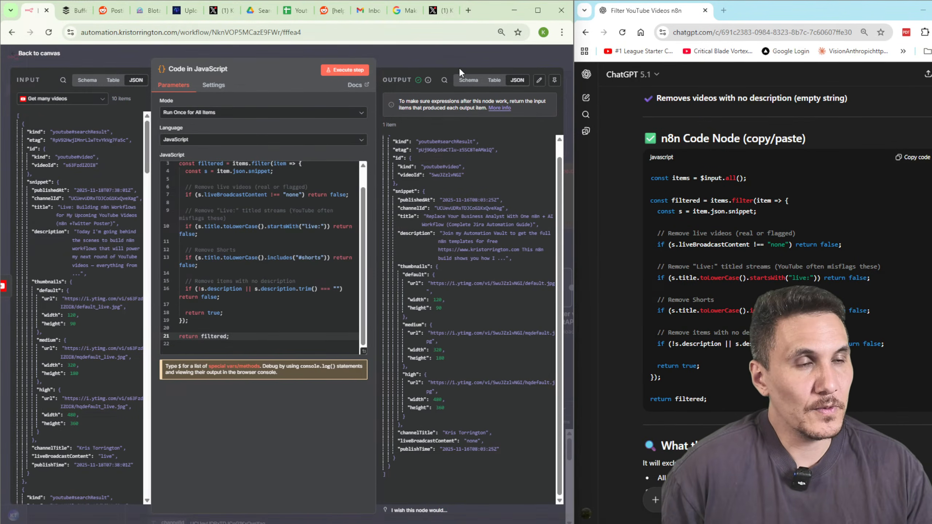
{"action": "left_click", "coordinate": [426, 52]}
Rename the code step to 'Remove Shorts & Live Broadcasts'.
{"action": "double_click", "coordinate": [357, 186]}
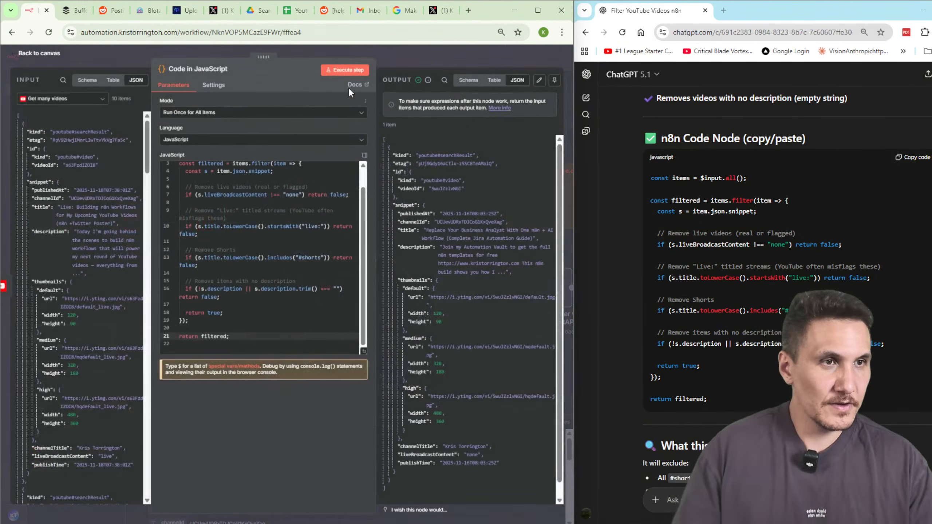
{"action": "left_click", "coordinate": [222, 69]}
{"action": "type", "text": "Remove "}
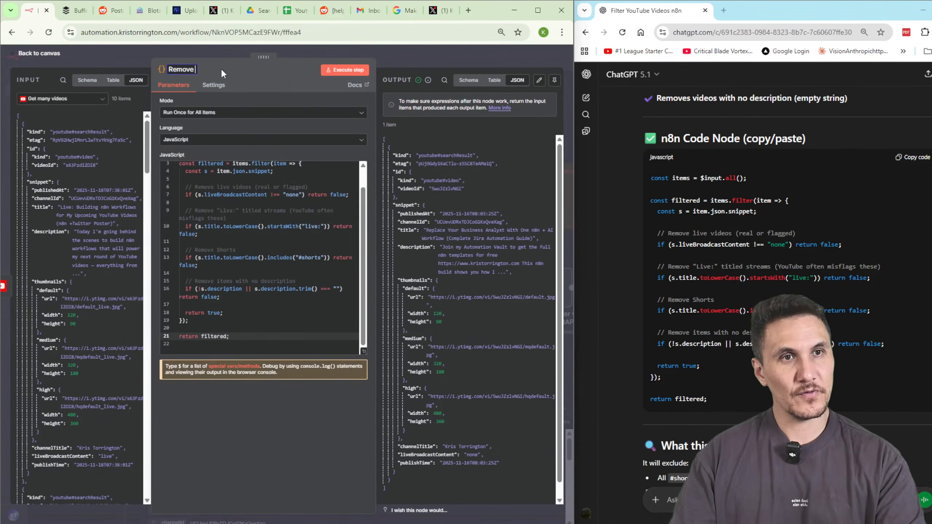
{"action": "type", "text": "Shorts &"}
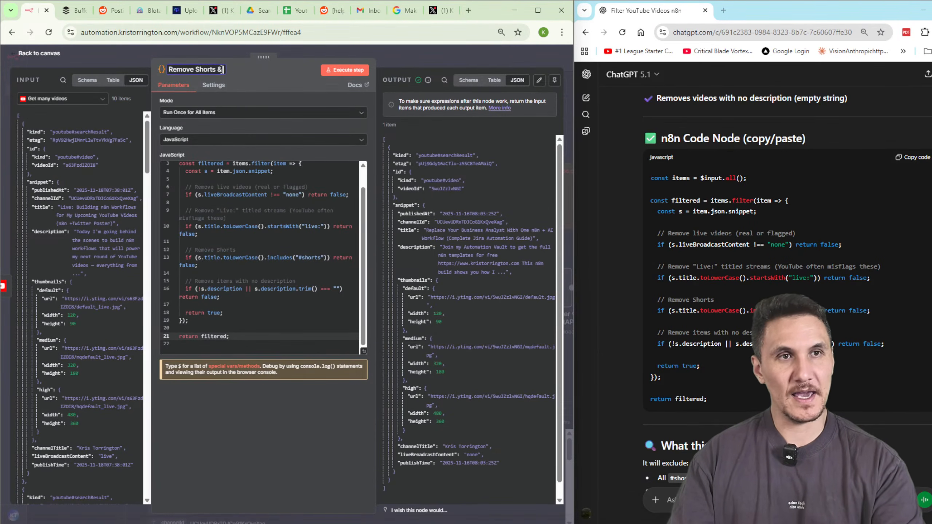
{"action": "type", "text": " Live Broadcasts"}
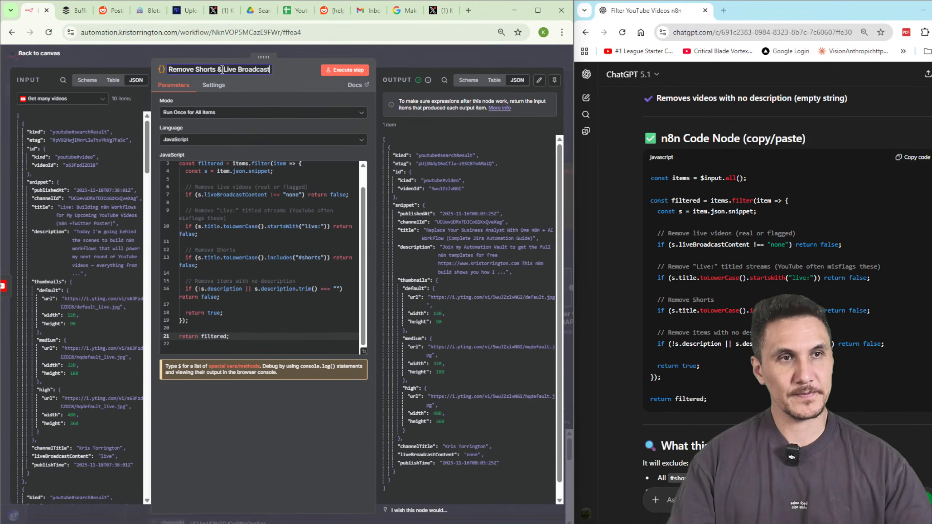
{"action": "left_click", "coordinate": [425, 62]}
Review and then delete the Get Kris Torrington Youtube step.
{"action": "left_click", "coordinate": [147, 238]}
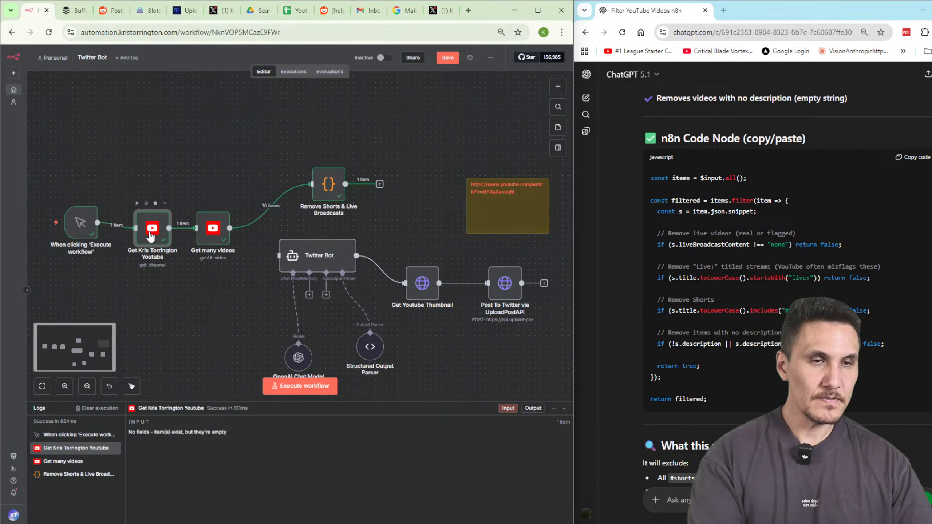
{"action": "key", "text": "Return"}
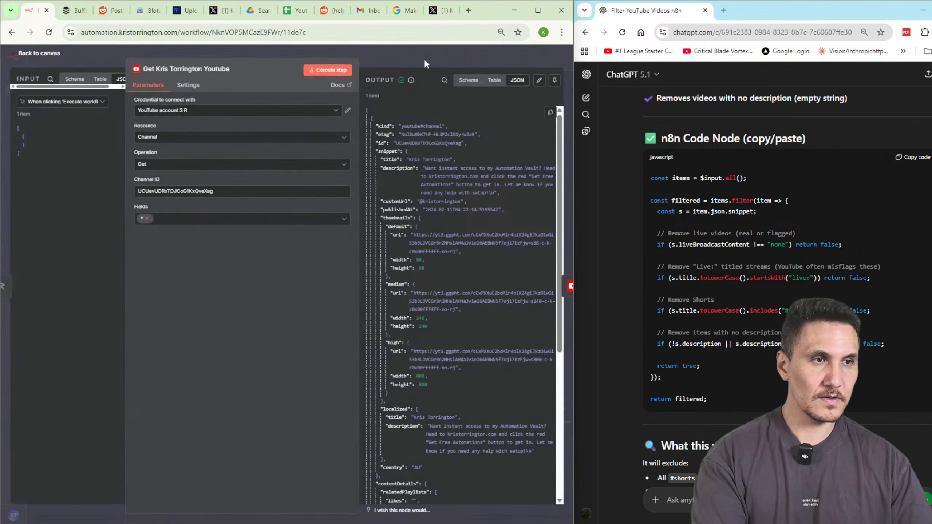
{"action": "left_click", "coordinate": [436, 58]}
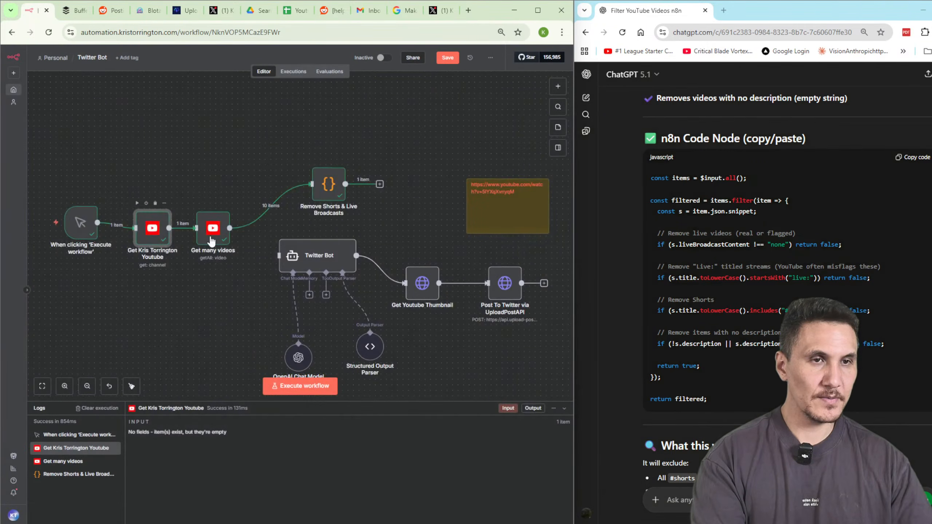
{"action": "key", "text": "Return"}
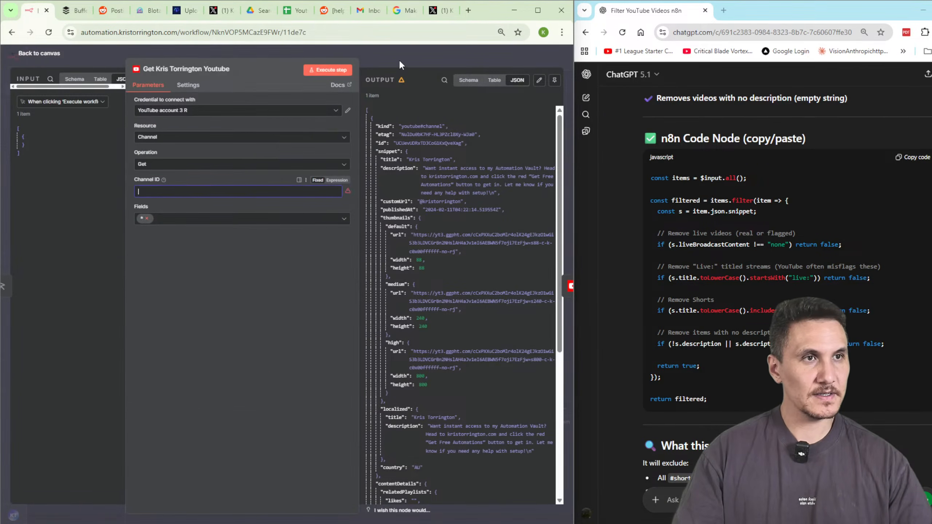
{"action": "left_click", "coordinate": [399, 58]}
{"action": "key", "text": "Delete"}
Enter the fixed Channel ID in Get many videos and run it successfully.
{"action": "double_click", "coordinate": [207, 232]}
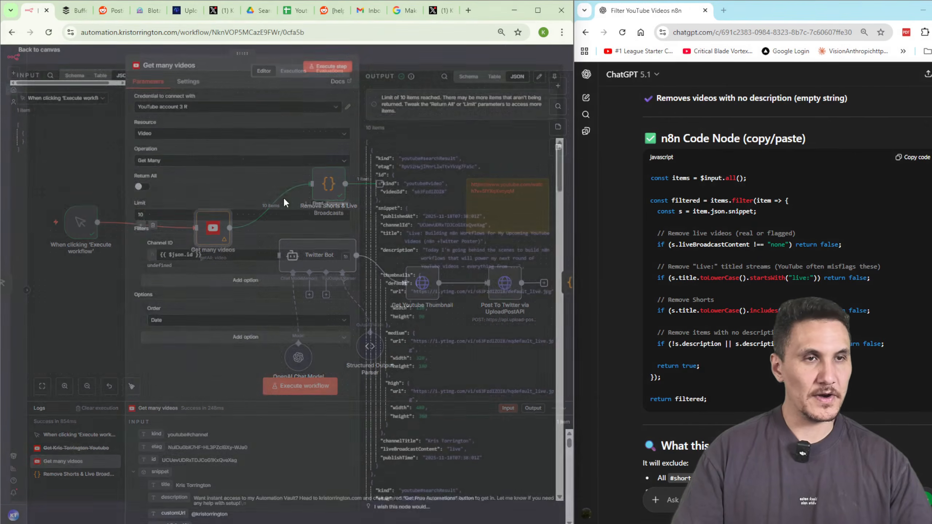
{"action": "left_click", "coordinate": [205, 260]}
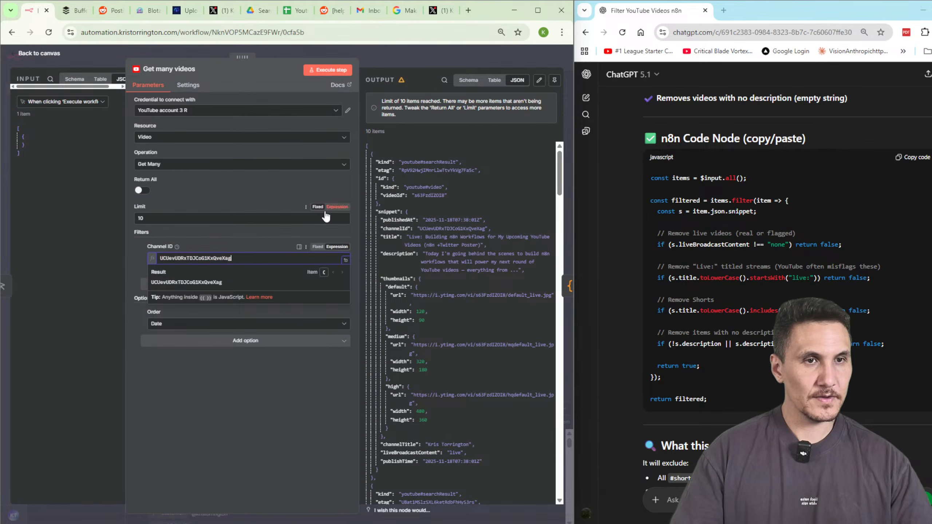
{"action": "left_click", "coordinate": [328, 69]}
{"action": "key", "text": "Escape"}
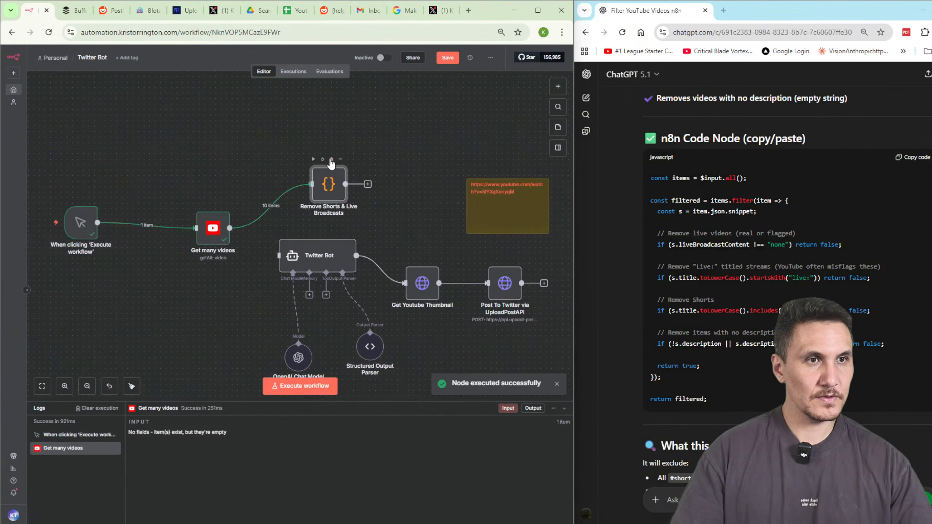
Run the Remove Shorts & Live Broadcasts filter and line it up beside Get many videos.
{"action": "left_click", "coordinate": [314, 159]}
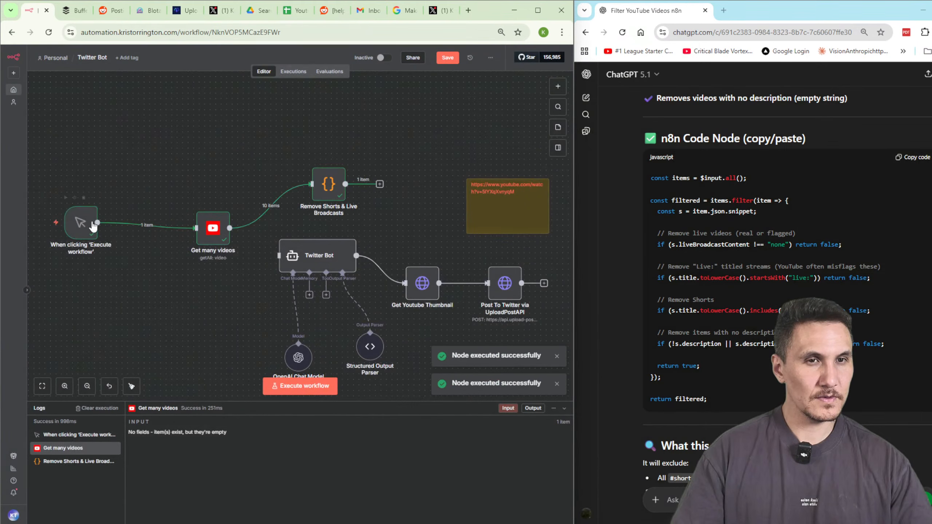
{"action": "left_click_drag", "start_coordinate": [221, 239], "coordinate": [150, 228]}
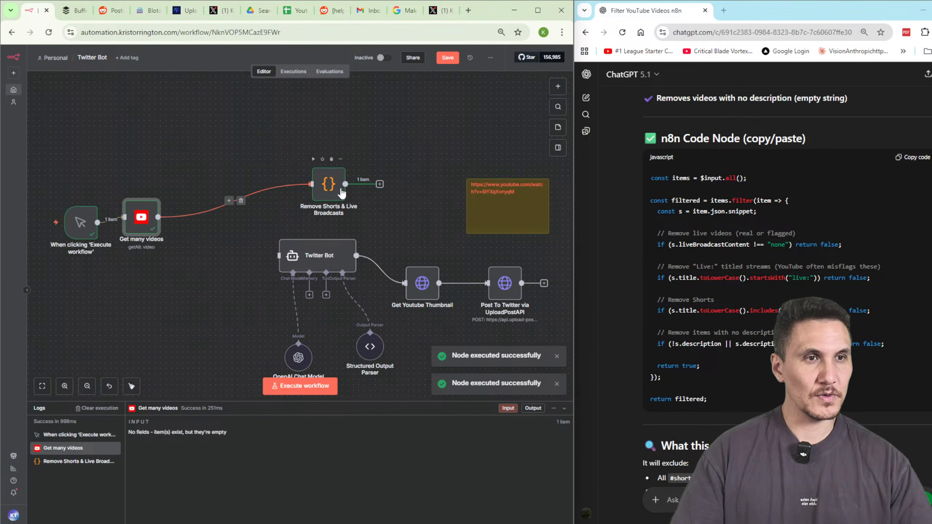
{"action": "left_click_drag", "start_coordinate": [342, 193], "coordinate": [226, 220]}
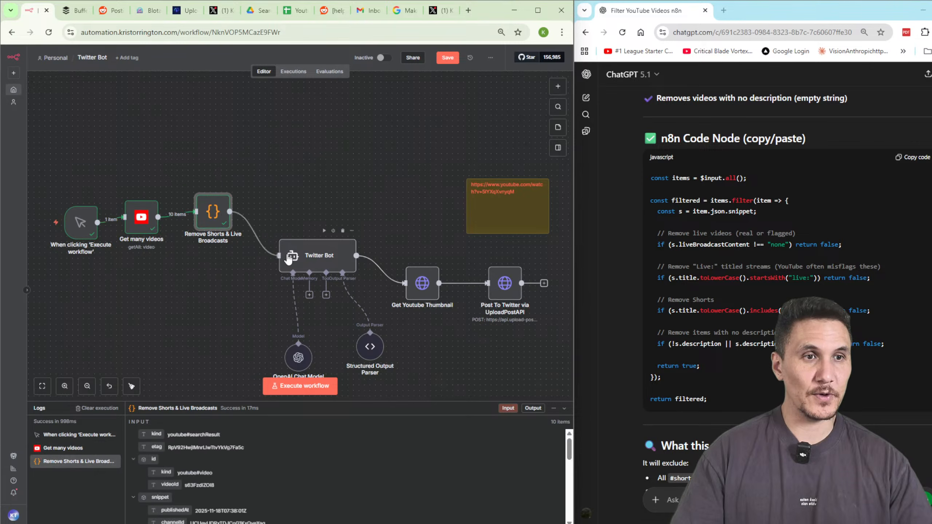
Move the Twitter Bot agent beside the filter and rename it 'Write-Twitter Post Ai Agent'.
{"action": "left_click_drag", "start_coordinate": [318, 255], "coordinate": [312, 225]}
{"action": "double_click", "coordinate": [312, 224]}
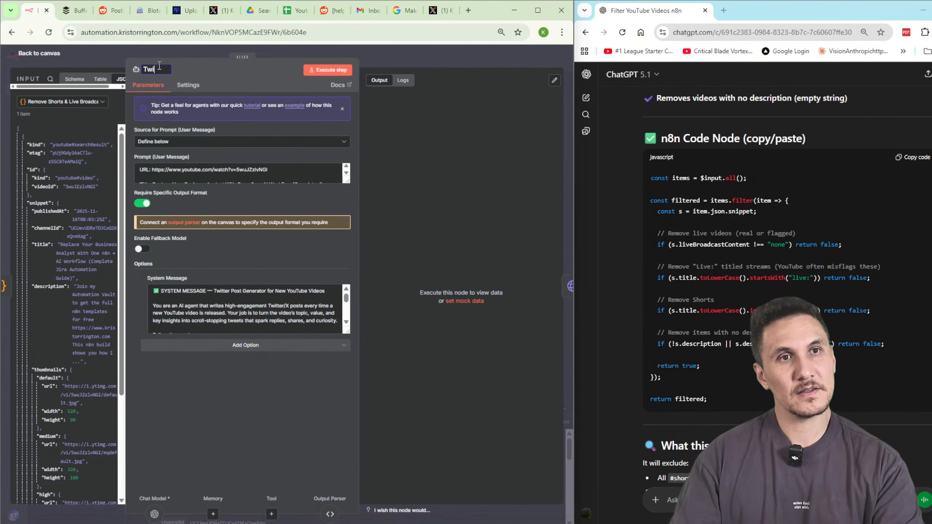
{"action": "type", "text": "Write-Twi"}
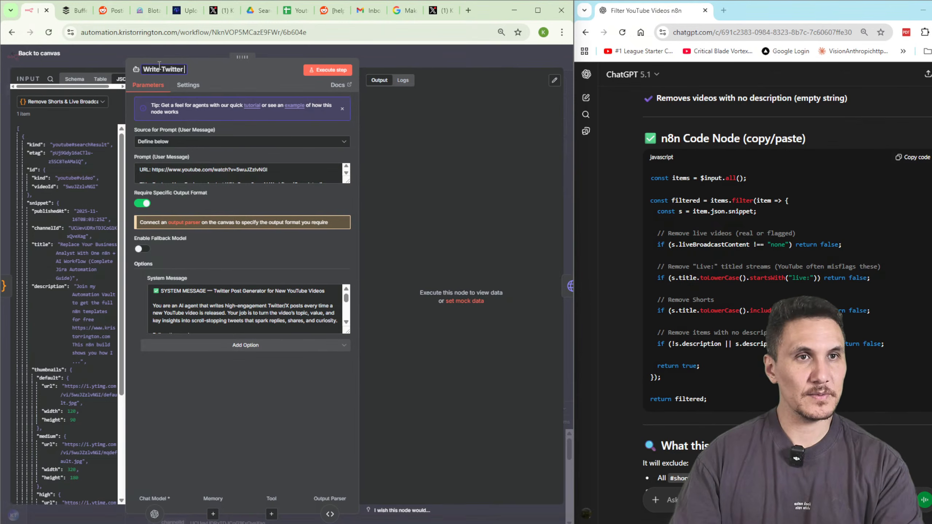
{"action": "type", "text": "tter Post Ai Agent"}
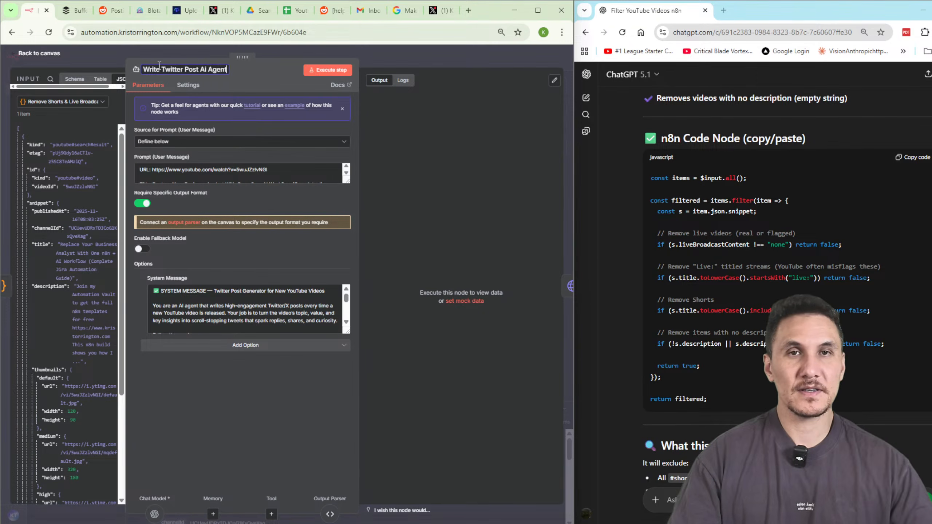
Drag Get Youtube Thumbnail, Post To Twitter, the sticky note and OpenAI Chat Model closer together.
{"action": "left_click", "coordinate": [387, 55]}
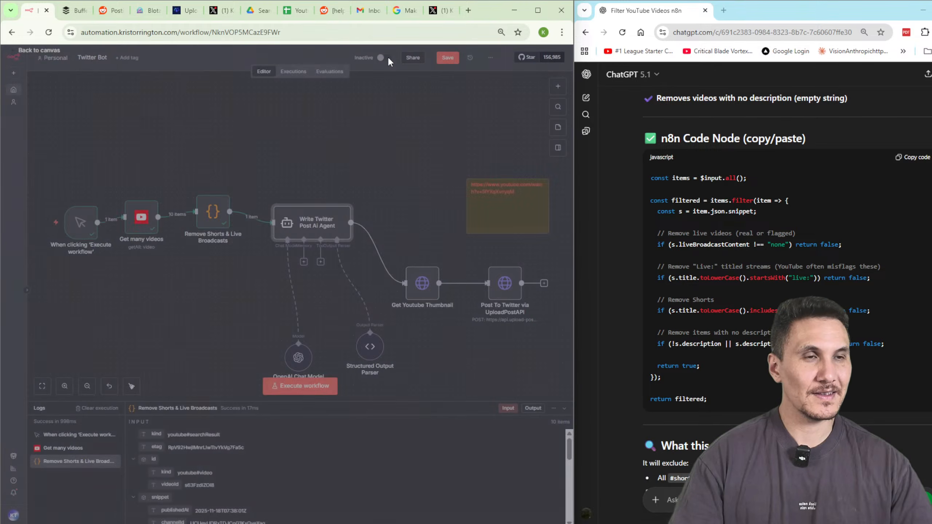
{"action": "left_click_drag", "start_coordinate": [416, 282], "coordinate": [406, 232]}
{"action": "left_click_drag", "start_coordinate": [519, 213], "coordinate": [498, 150]}
{"action": "left_click_drag", "start_coordinate": [504, 283], "coordinate": [499, 228]}
{"action": "left_click_drag", "start_coordinate": [298, 357], "coordinate": [276, 302]}
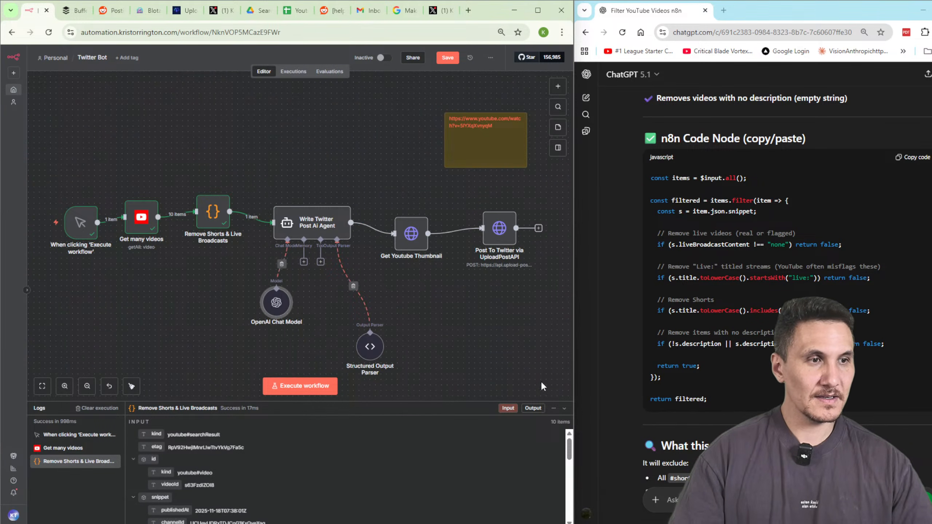
Tidy all eight selected workflow nodes into one row and save.
{"action": "left_click_drag", "start_coordinate": [542, 387], "coordinate": [56, 183]}
{"action": "right_click", "coordinate": [201, 224]}
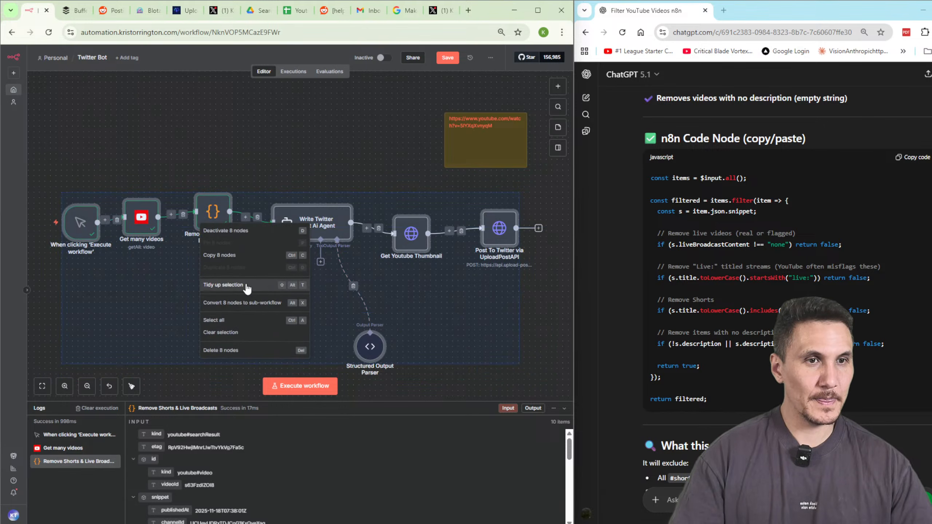
{"action": "left_click", "coordinate": [223, 285]}
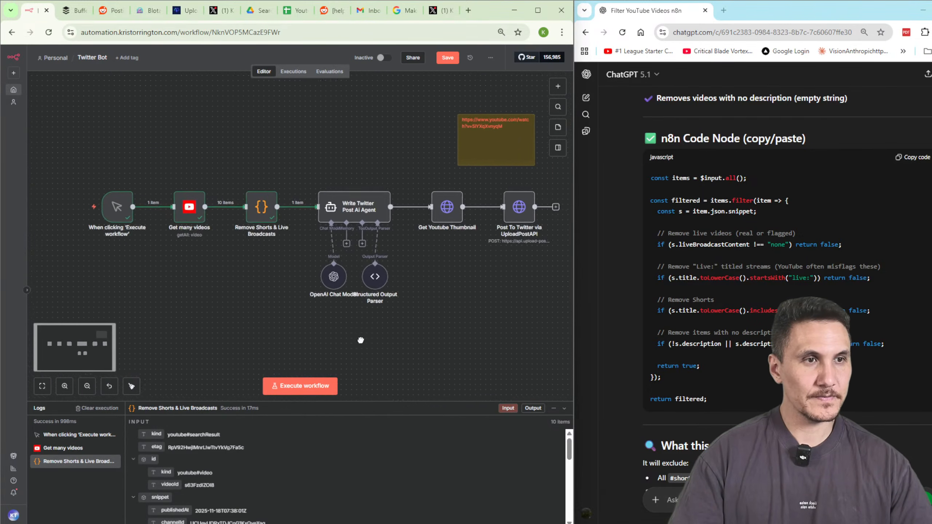
{"action": "left_click", "coordinate": [448, 57]}
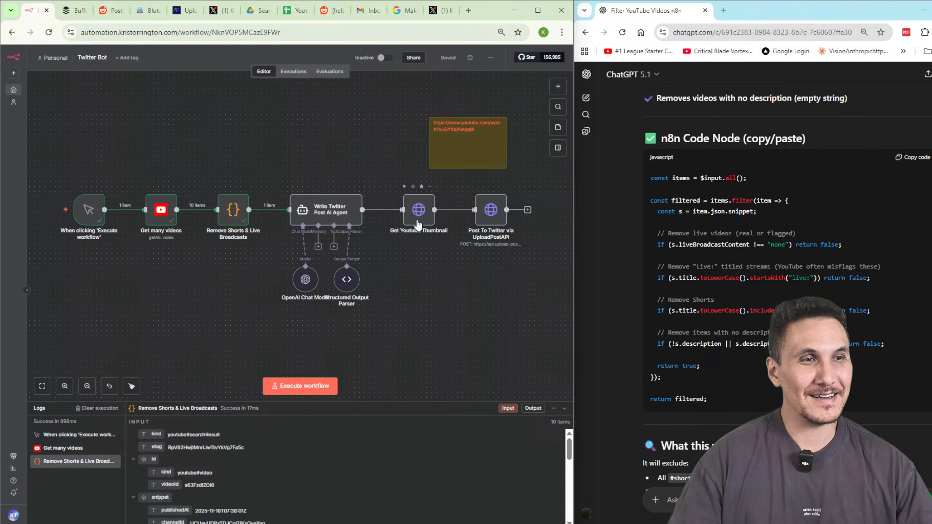
Delete the YouTube URL sticky note and save the workflow with Ctrl+S.
{"action": "left_click", "coordinate": [455, 161]}
{"action": "key", "text": "Delete"}
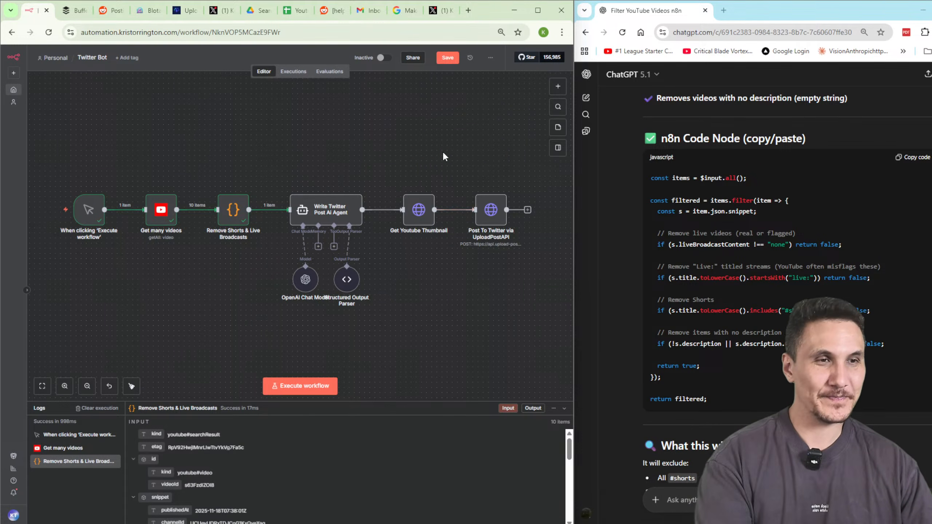
{"action": "key", "text": "ctrl+s"}
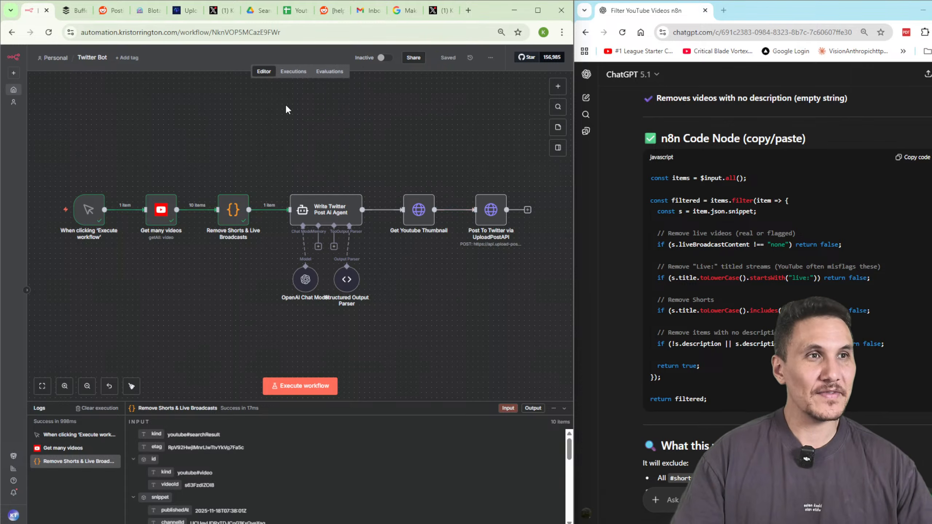
{"action": "left_click_drag", "start_coordinate": [441, 11], "coordinate": [578, 43]}
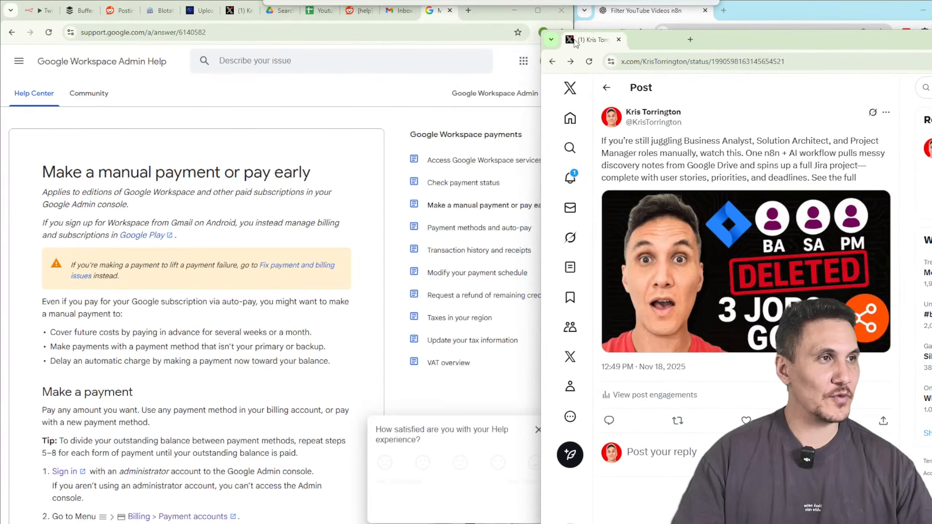
Delete the X post about the n8n Jira workflow, close the X window, and return to n8n.
{"action": "double_click", "coordinate": [730, 41]}
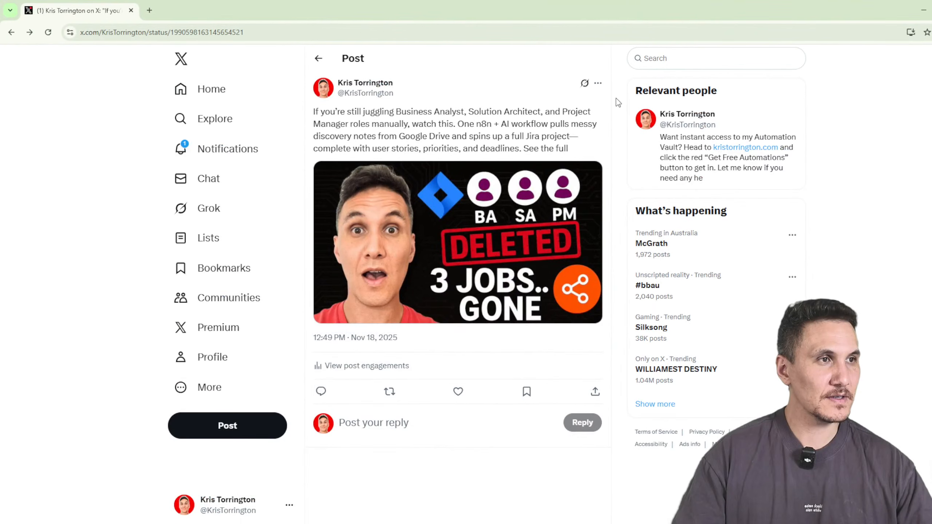
{"action": "left_click", "coordinate": [598, 83]}
{"action": "left_click", "coordinate": [523, 90]}
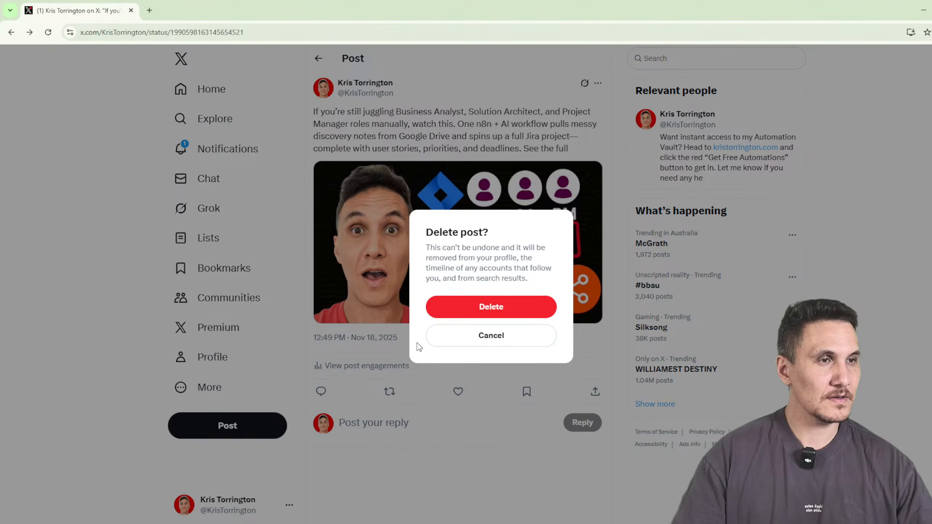
{"action": "left_click", "coordinate": [491, 307]}
{"action": "left_click", "coordinate": [919, 10]}
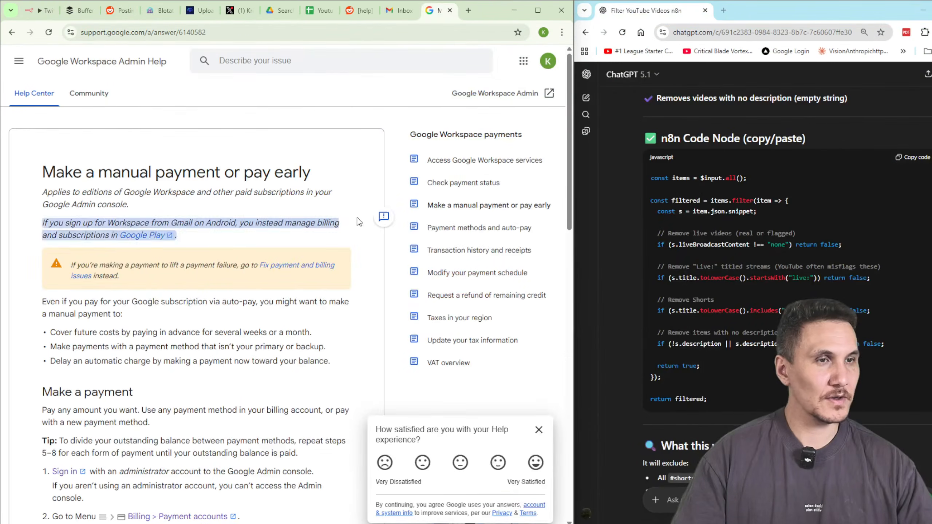
{"action": "left_click", "coordinate": [41, 15]}
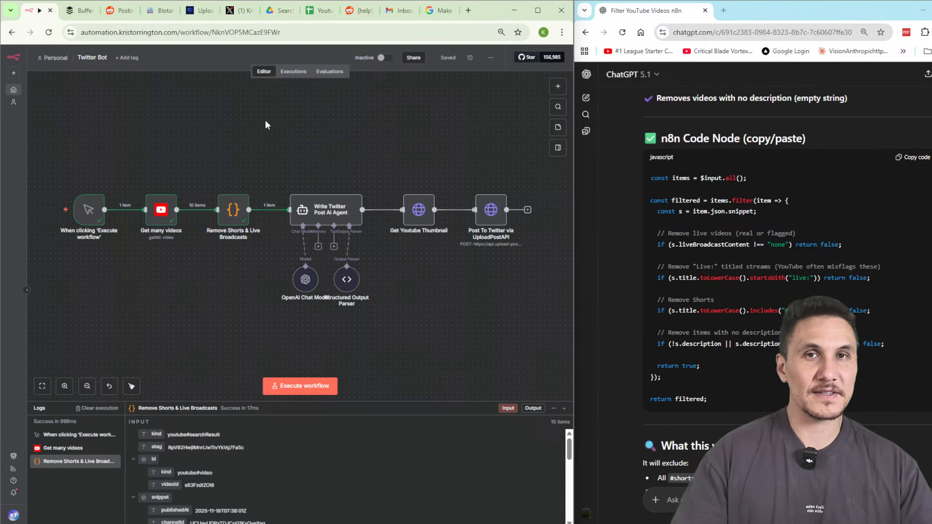
Run the whole workflow with Ctrl+Enter, then deselect the nodes and pan to the later steps.
{"action": "scroll", "coordinate": [358, 177], "scroll_direction": "up", "scroll_amount": 3}
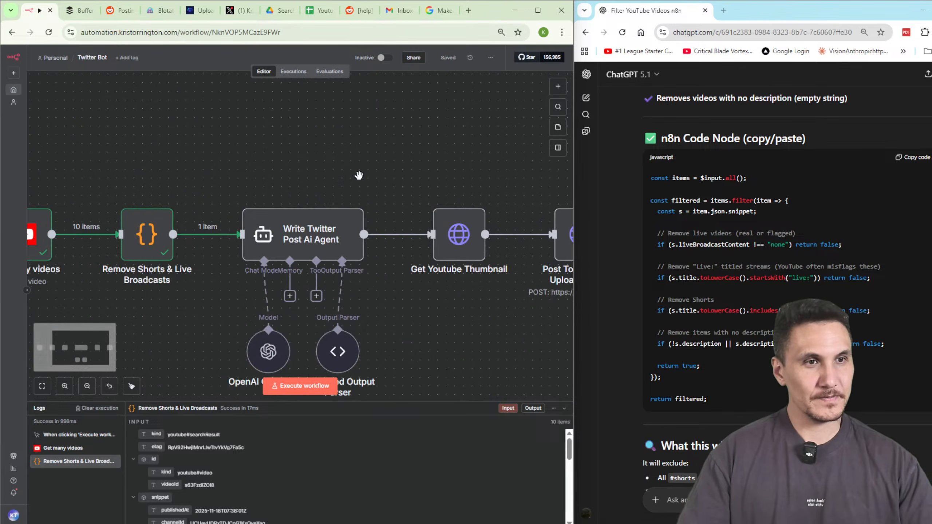
{"action": "scroll", "coordinate": [310, 161], "scroll_direction": "down", "scroll_amount": 2}
{"action": "left_click_drag", "start_coordinate": [285, 168], "coordinate": [376, 123]}
{"action": "key", "text": "ctrl+Return"}
{"action": "left_click_drag", "start_coordinate": [102, 134], "coordinate": [343, 283]}
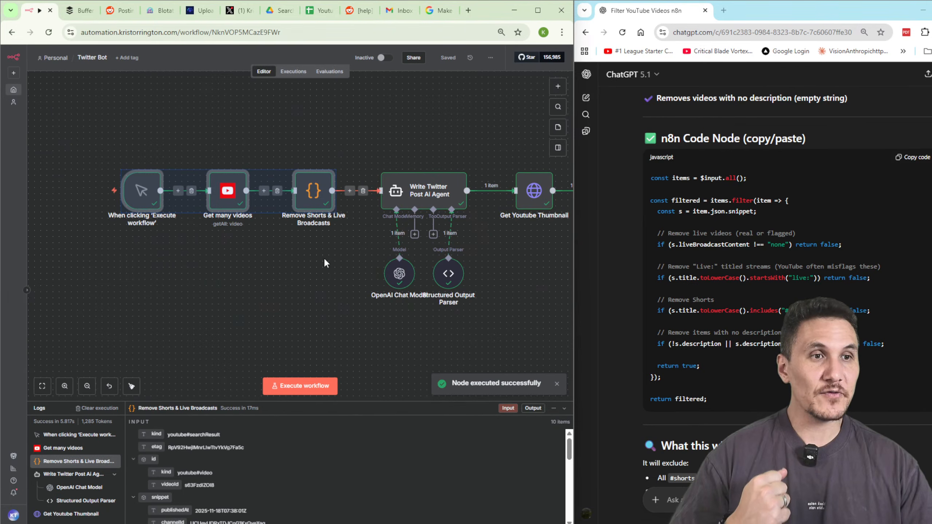
{"action": "left_click", "coordinate": [346, 262]}
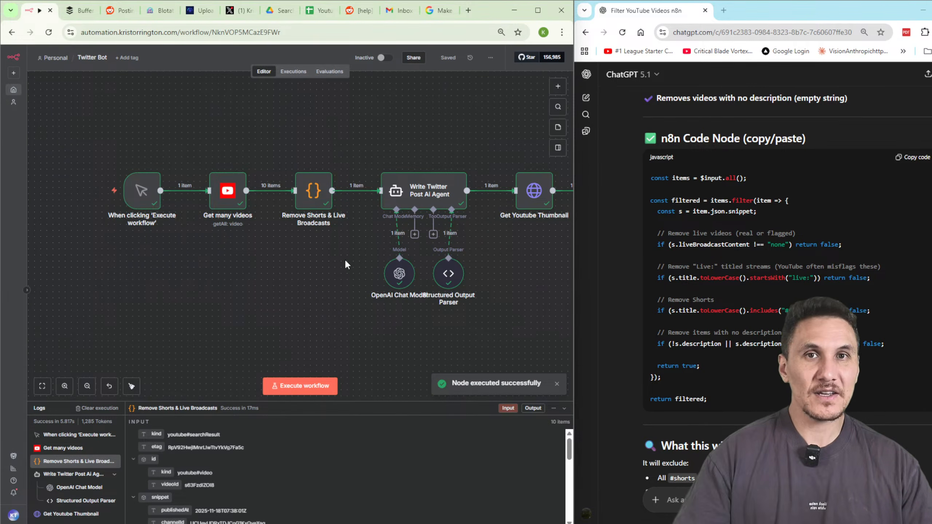
{"action": "scroll", "coordinate": [344, 262], "scroll_direction": "right", "scroll_amount": 2}
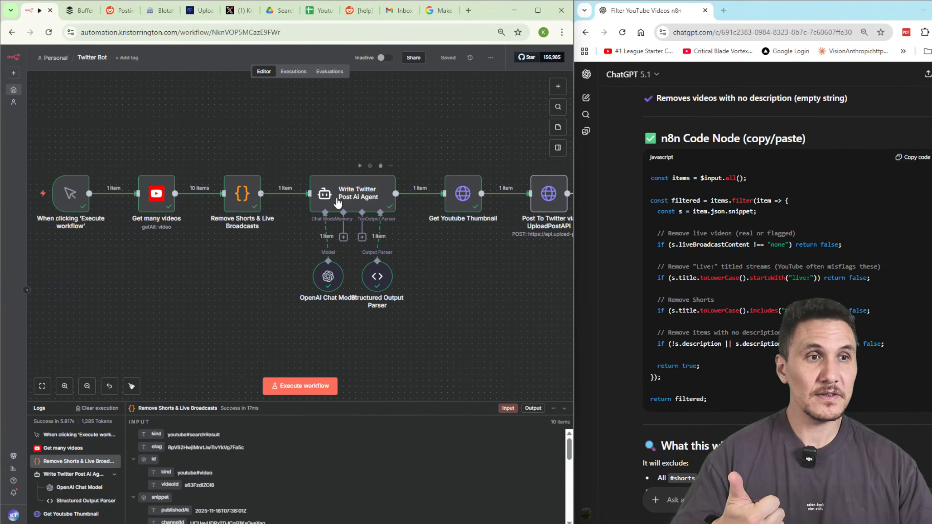
Delete the hard-coded video ID from the agent prompt's YouTube URL and map in the input's videoId.
{"action": "double_click", "coordinate": [353, 201]}
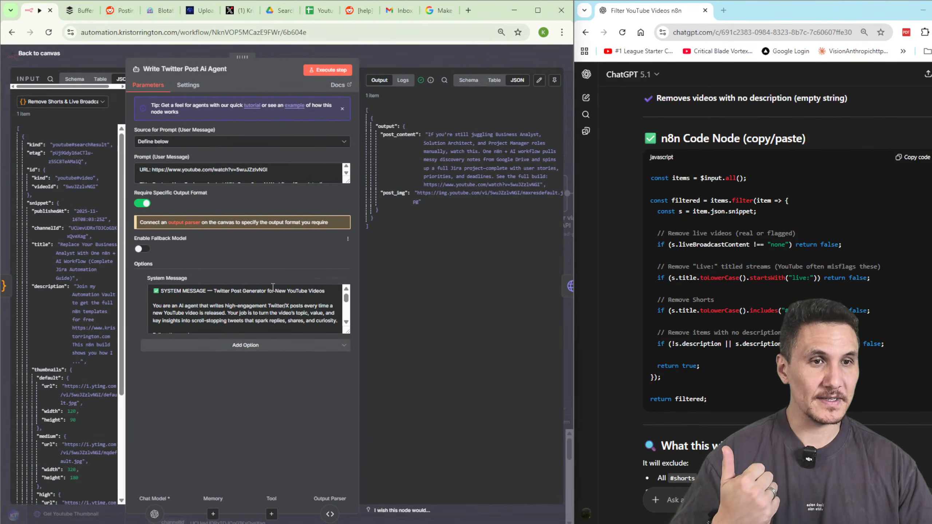
{"action": "left_click_drag", "start_coordinate": [346, 181], "coordinate": [361, 328]}
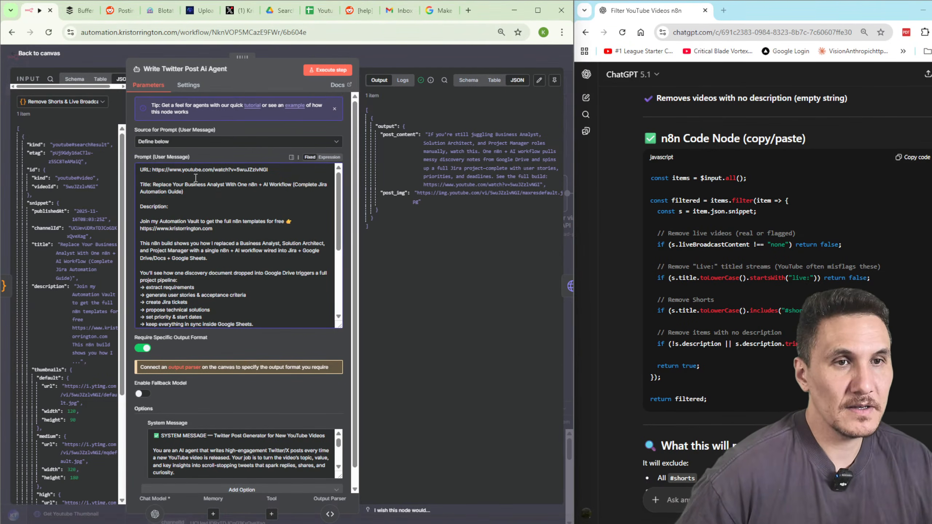
{"action": "left_click_drag", "start_coordinate": [126, 279], "coordinate": [213, 293]}
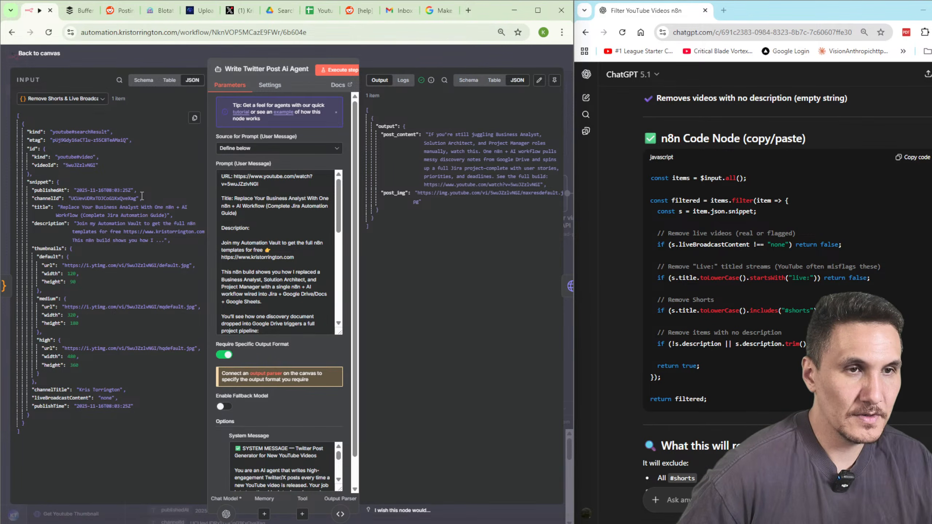
{"action": "left_click_drag", "start_coordinate": [259, 185], "coordinate": [228, 185]}
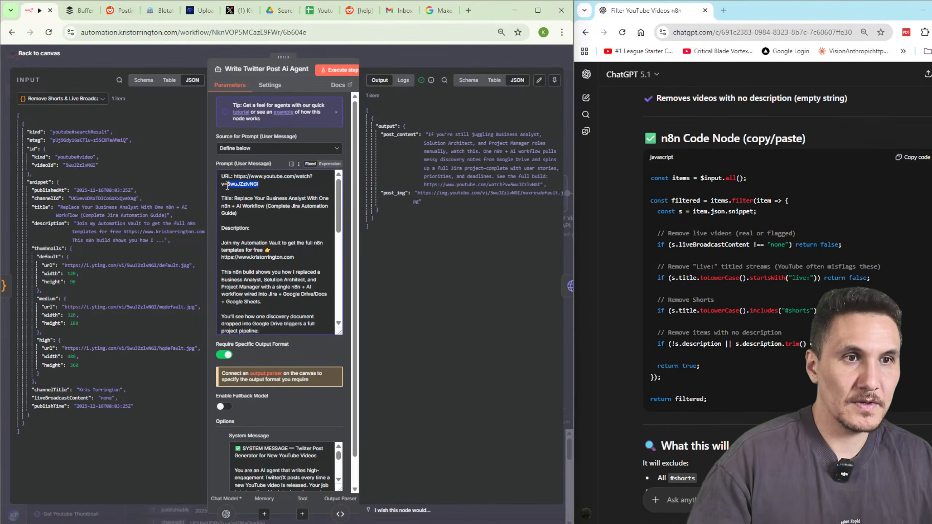
{"action": "key", "text": "BackSpace"}
{"action": "left_click_drag", "start_coordinate": [43, 165], "coordinate": [319, 179]}
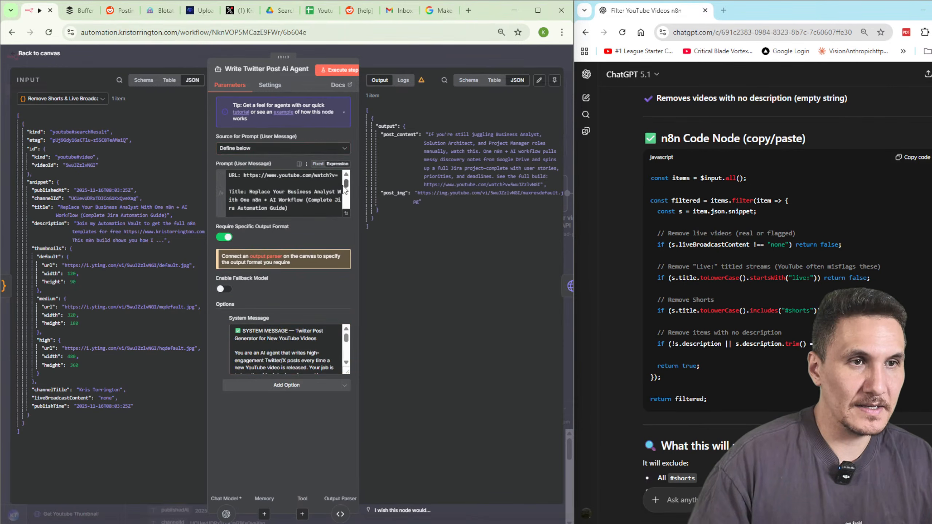
Insert the videoId reference after v= in the prompt and test the resulting video link in a new tab.
{"action": "left_click", "coordinate": [346, 214]}
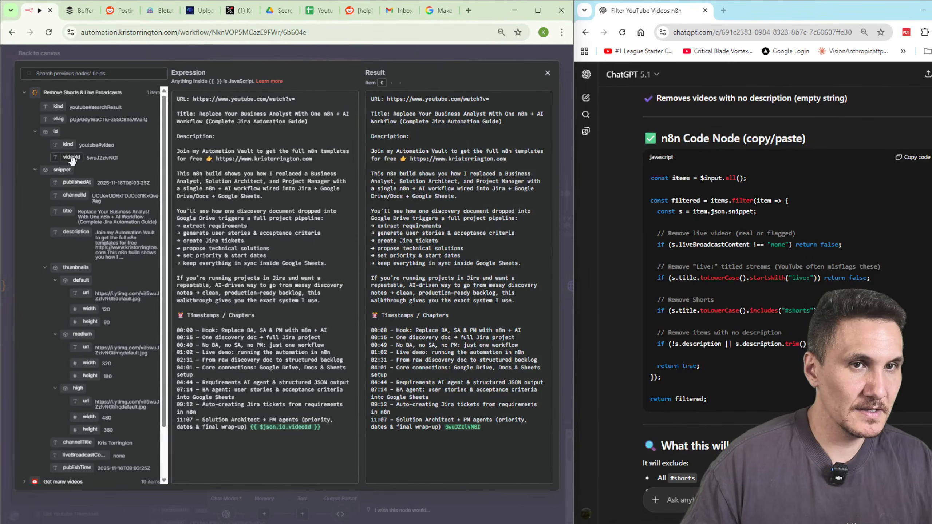
{"action": "left_click_drag", "start_coordinate": [198, 150], "coordinate": [315, 99]}
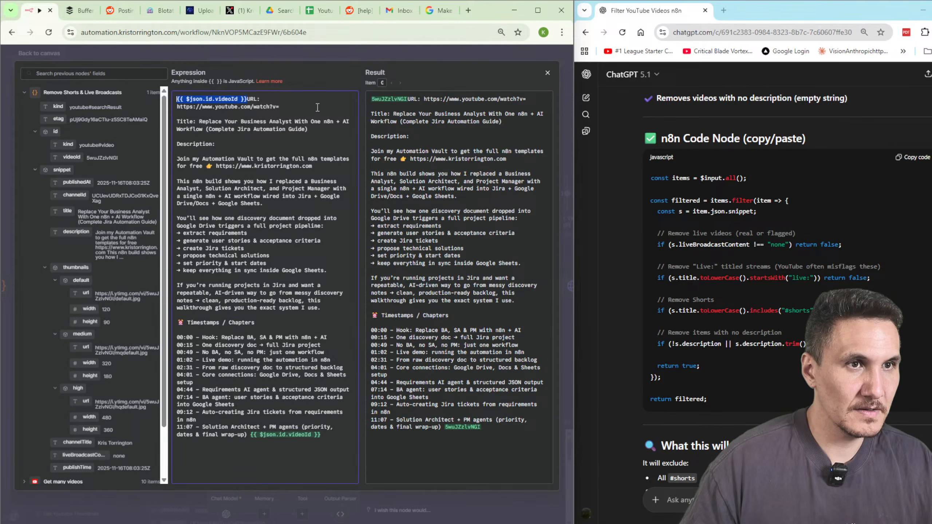
{"action": "left_click_drag", "start_coordinate": [65, 159], "coordinate": [531, 99]}
{"action": "key", "text": "ctrl+c"}
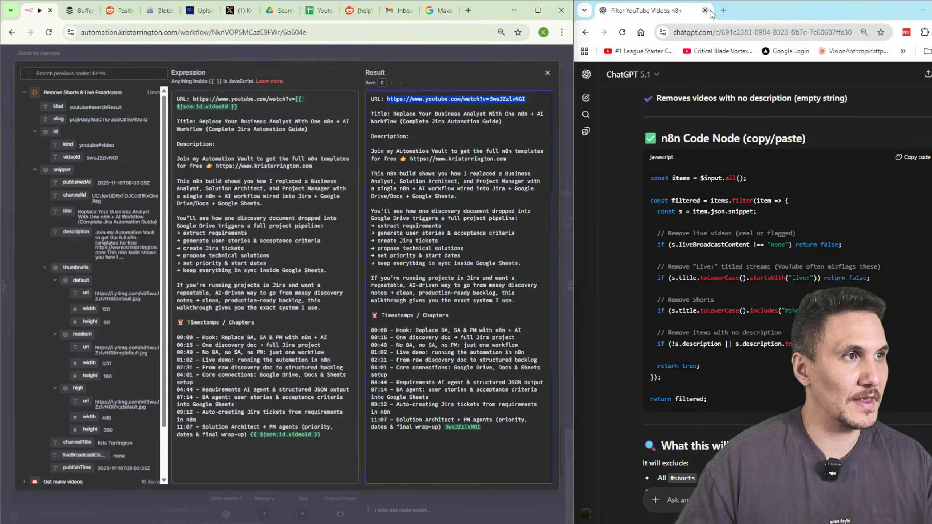
{"action": "left_click", "coordinate": [724, 11]}
{"action": "key", "text": "ctrl+v"}
{"action": "key", "text": "Return"}
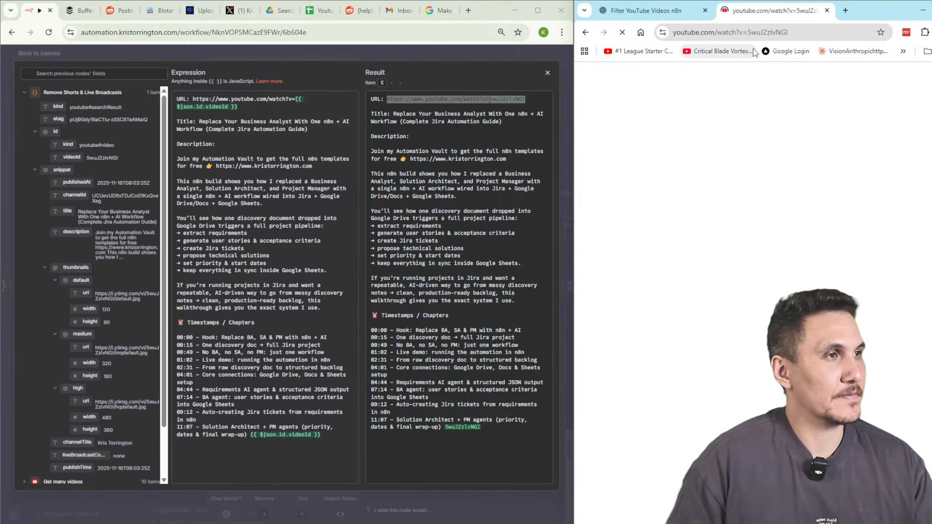
{"action": "left_click", "coordinate": [826, 11]}
Replace the prompt's fixed title and description text with the video's title and description fields.
{"action": "left_click", "coordinate": [272, 195]}
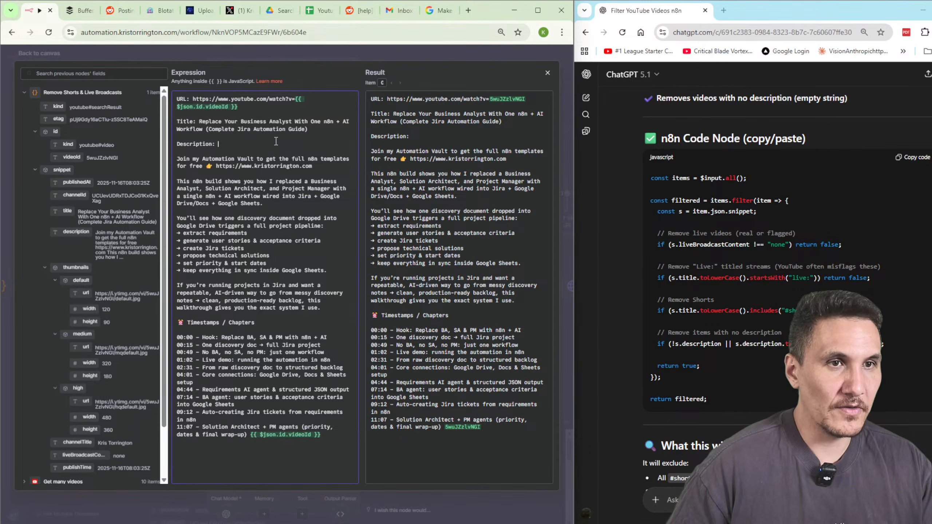
{"action": "left_click_drag", "start_coordinate": [307, 129], "coordinate": [199, 121]}
{"action": "key", "text": "BackSpace"}
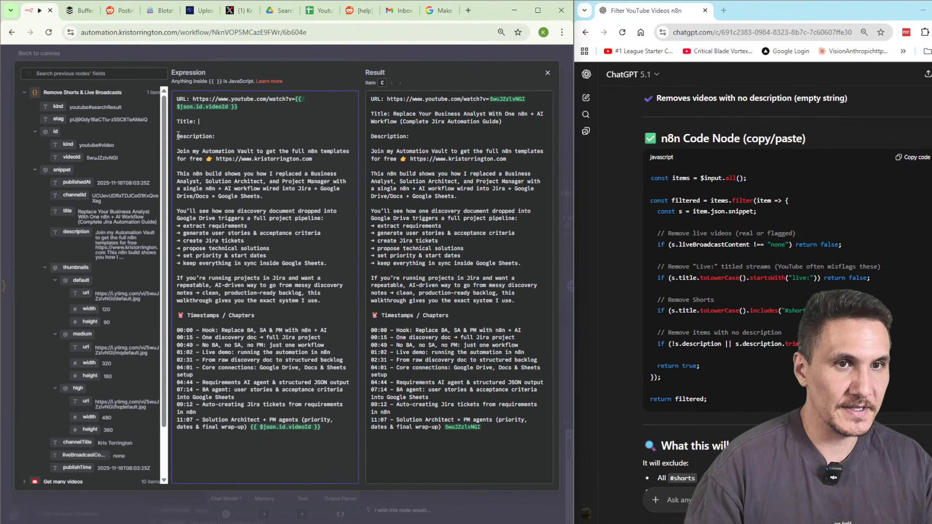
{"action": "left_click_drag", "start_coordinate": [64, 209], "coordinate": [238, 121]}
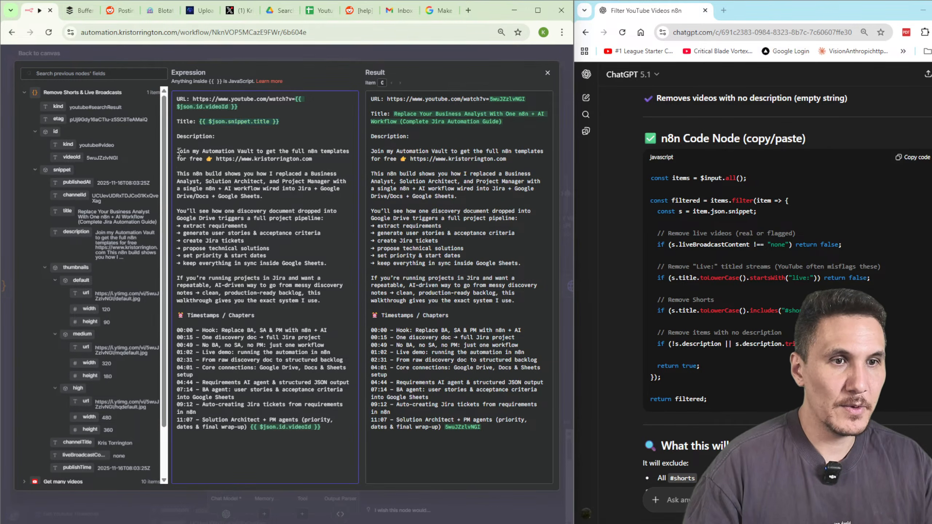
{"action": "left_click_drag", "start_coordinate": [178, 152], "coordinate": [350, 429]}
{"action": "key", "text": "BackSpace"}
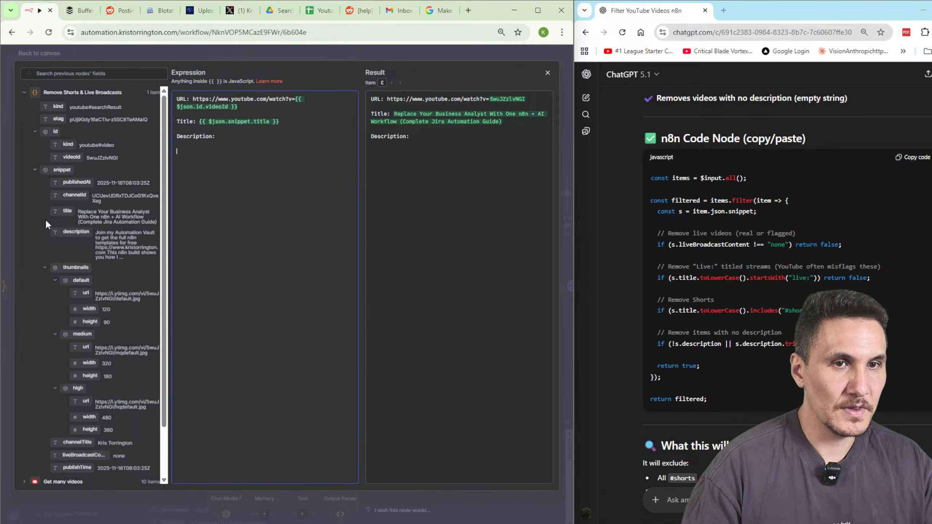
{"action": "left_click_drag", "start_coordinate": [76, 232], "coordinate": [248, 189]}
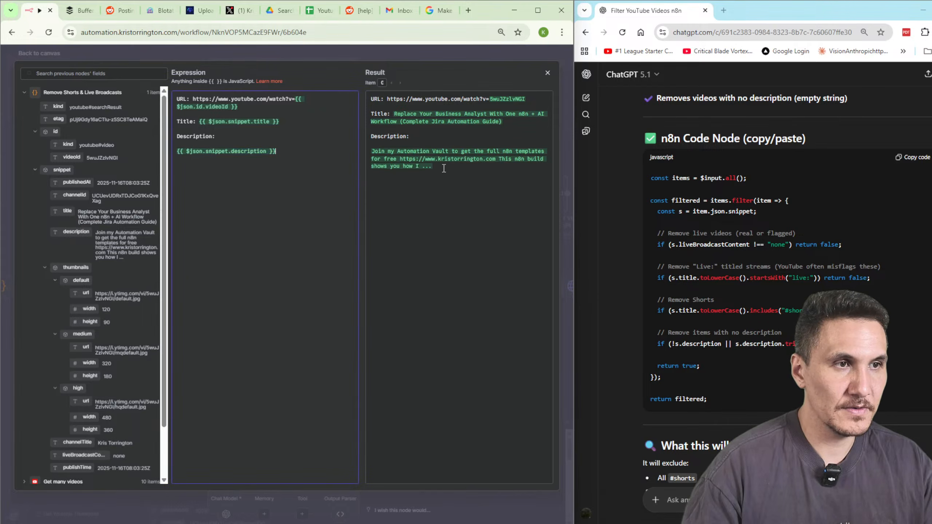
{"action": "left_click", "coordinate": [440, 56]}
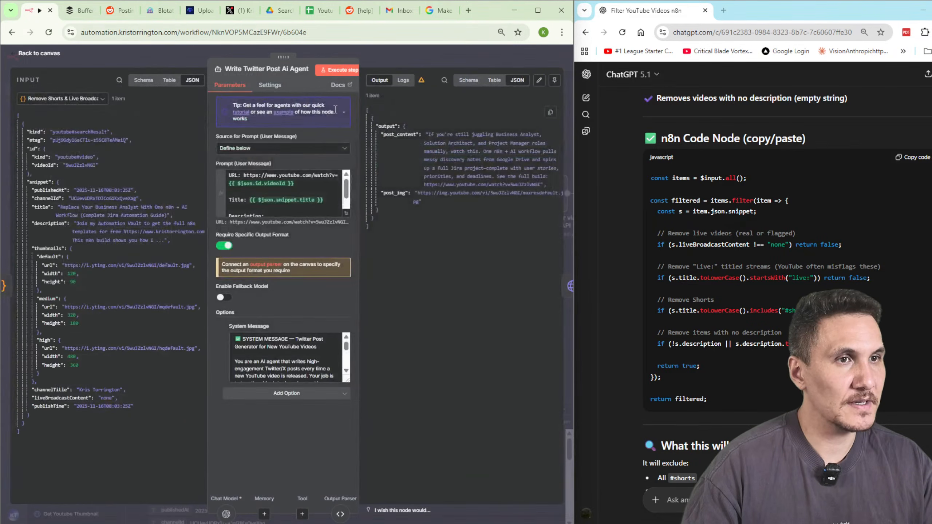
Run the Write Twitter Post agent and confirm its prompt resolves the real video link, title and description.
{"action": "left_click", "coordinate": [343, 71]}
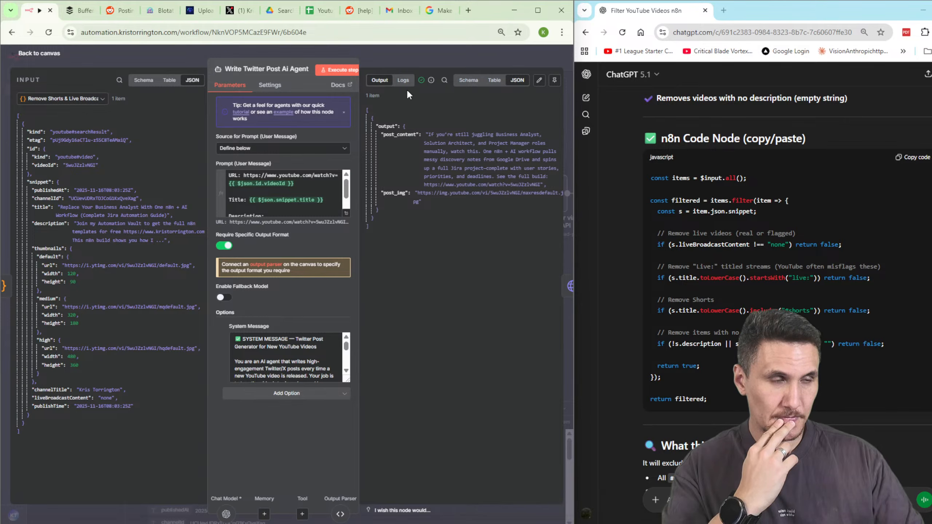
{"action": "left_click", "coordinate": [444, 50]}
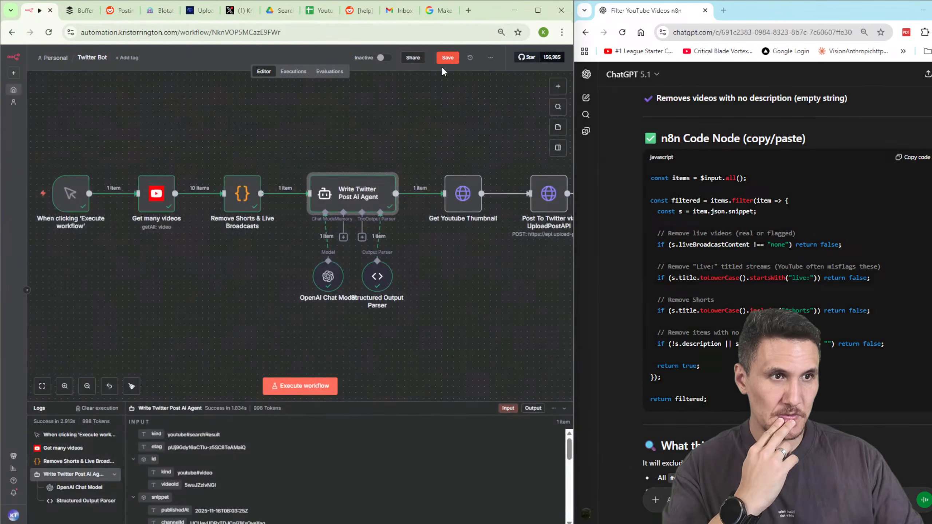
{"action": "double_click", "coordinate": [352, 199]}
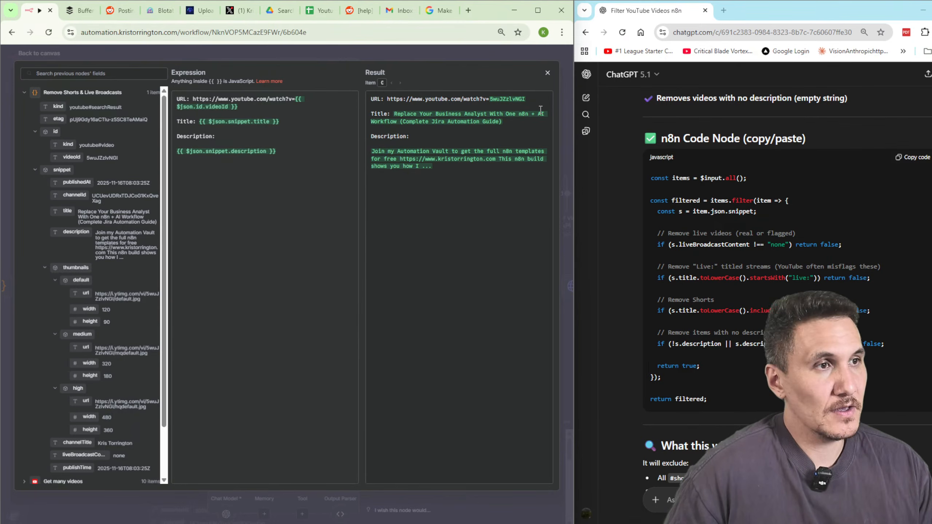
{"action": "left_click_drag", "start_coordinate": [525, 99], "coordinate": [390, 97]}
{"action": "left_click_drag", "start_coordinate": [506, 121], "coordinate": [388, 111]}
{"action": "left_click_drag", "start_coordinate": [471, 178], "coordinate": [376, 147]}
{"action": "left_click", "coordinate": [301, 58]}
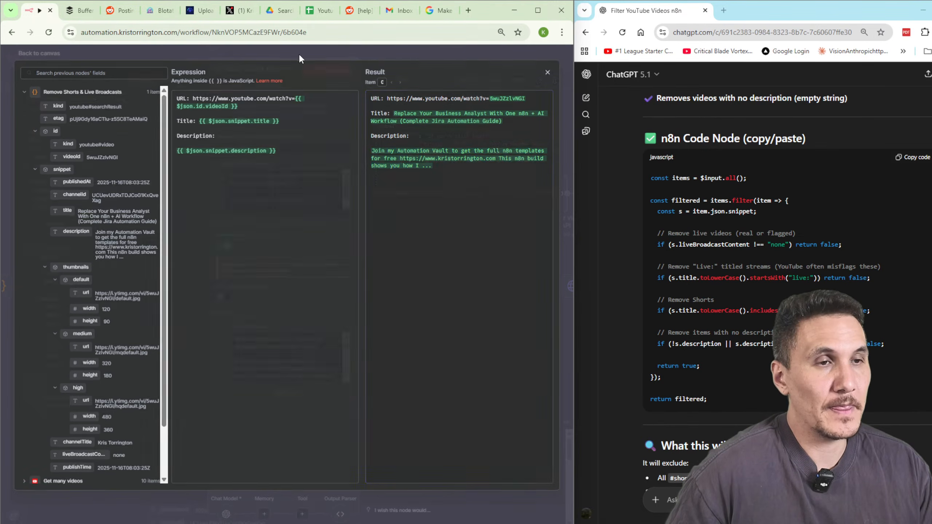
Review the System Message's post_content/post_img JSON format, then select the Structured Output Parser on the canvas.
{"action": "left_click_drag", "start_coordinate": [347, 380], "coordinate": [348, 476]}
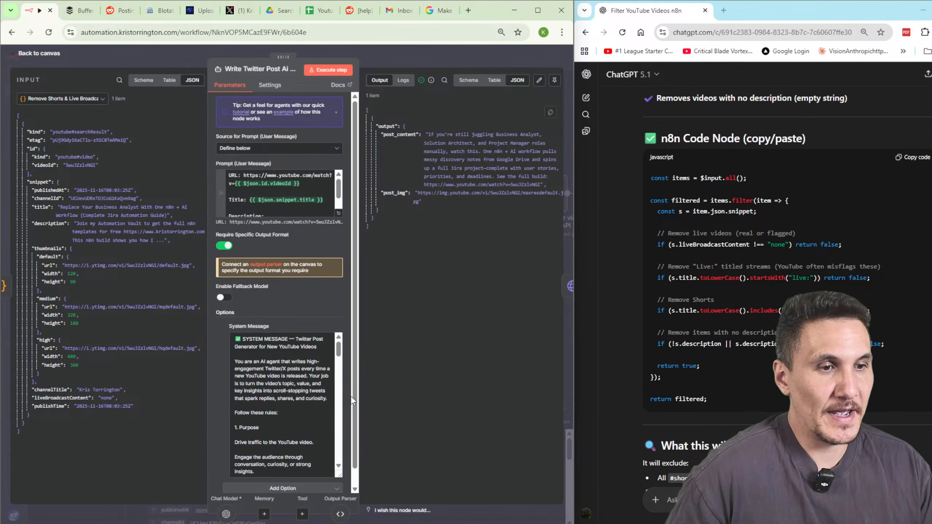
{"action": "left_click_drag", "start_coordinate": [359, 422], "coordinate": [612, 389]}
{"action": "scroll", "coordinate": [404, 370], "scroll_direction": "down", "scroll_amount": 6}
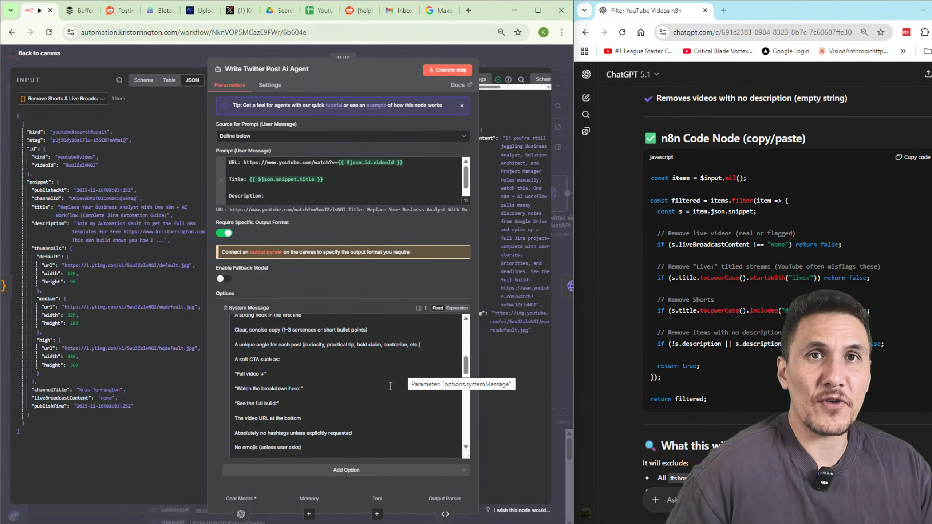
{"action": "scroll", "coordinate": [383, 389], "scroll_direction": "down", "scroll_amount": 8}
{"action": "scroll", "coordinate": [383, 389], "scroll_direction": "down", "scroll_amount": 3}
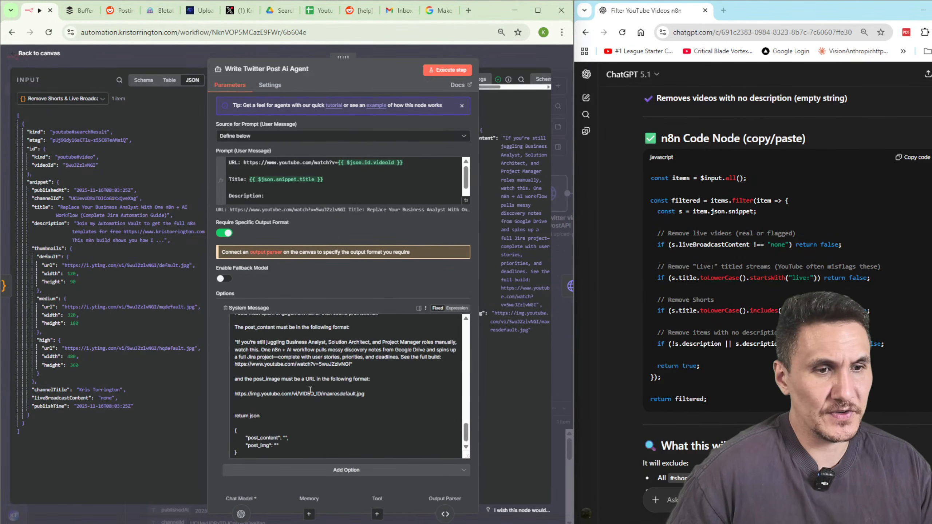
{"action": "left_click_drag", "start_coordinate": [237, 453], "coordinate": [220, 430]}
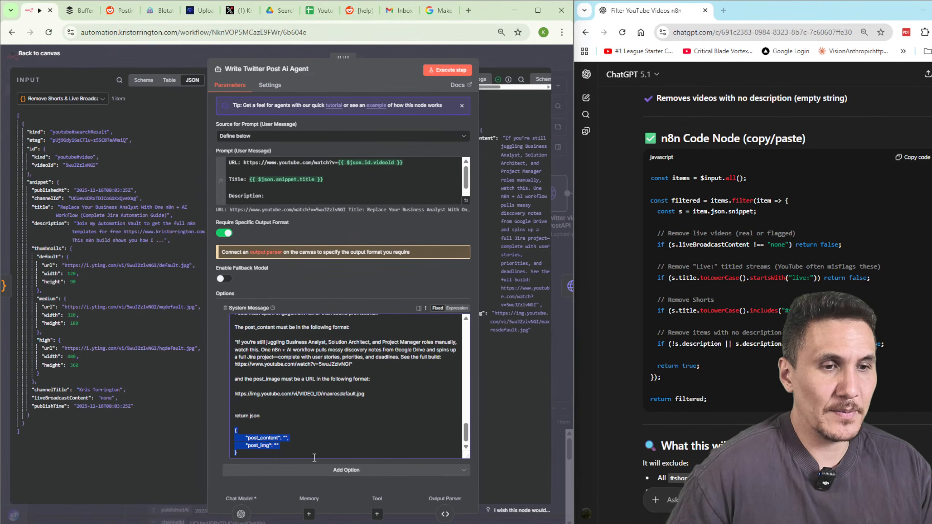
{"action": "left_click", "coordinate": [276, 445]}
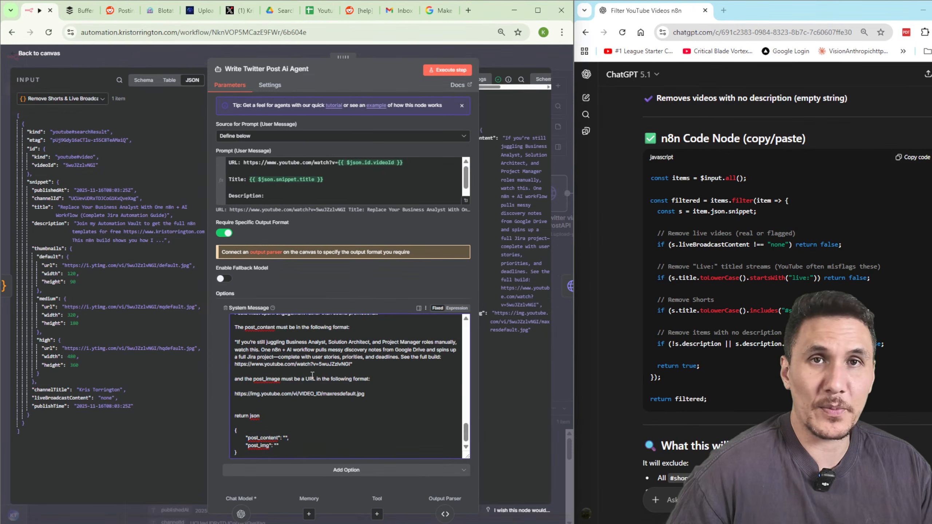
{"action": "left_click", "coordinate": [406, 51]}
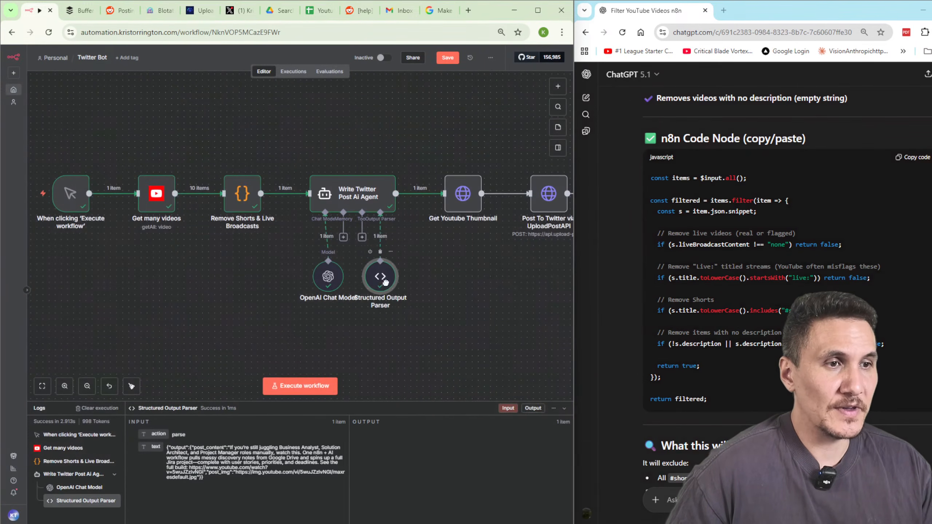
{"action": "left_click_drag", "start_coordinate": [384, 282], "coordinate": [408, 286]}
{"action": "double_click", "coordinate": [410, 290]}
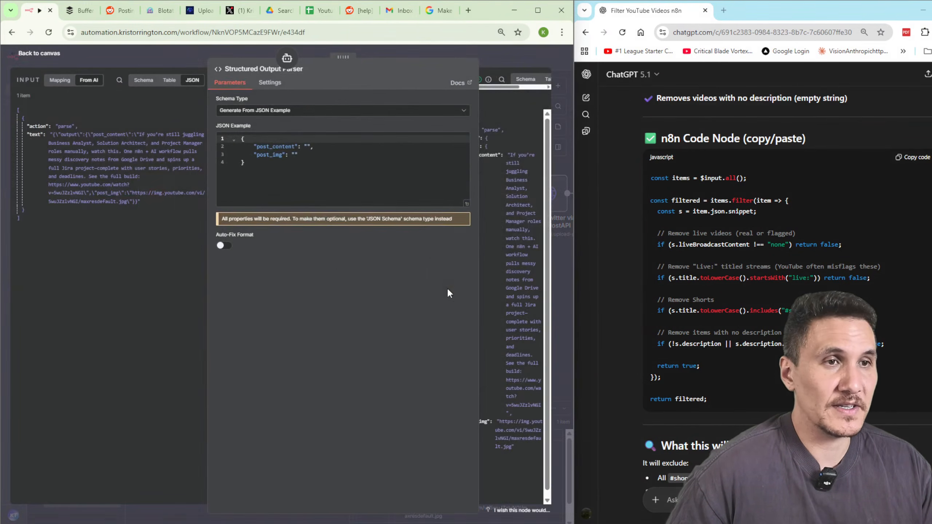
{"action": "left_click_drag", "start_coordinate": [479, 256], "coordinate": [252, 252]}
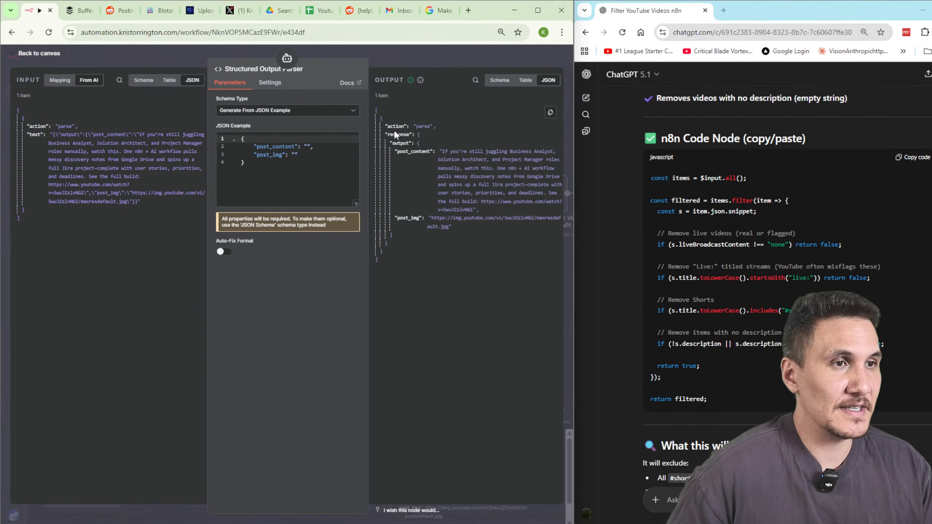
{"action": "left_click_drag", "start_coordinate": [407, 152], "coordinate": [471, 229]}
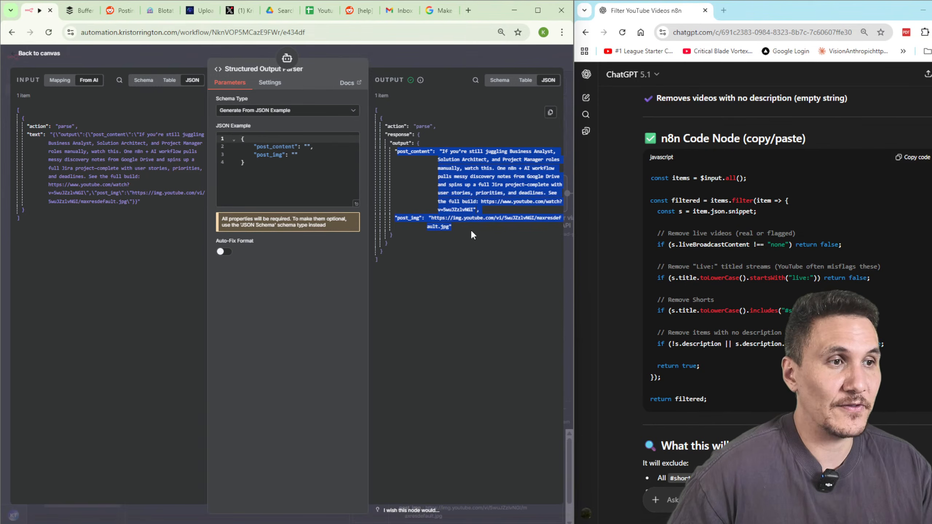
{"action": "left_click", "coordinate": [471, 229]}
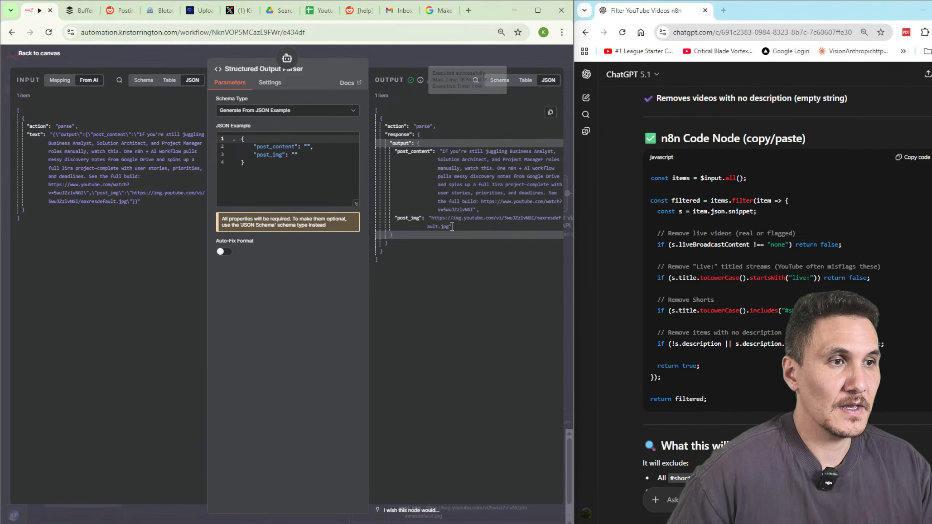
{"action": "left_click_drag", "start_coordinate": [453, 227], "coordinate": [423, 215]}
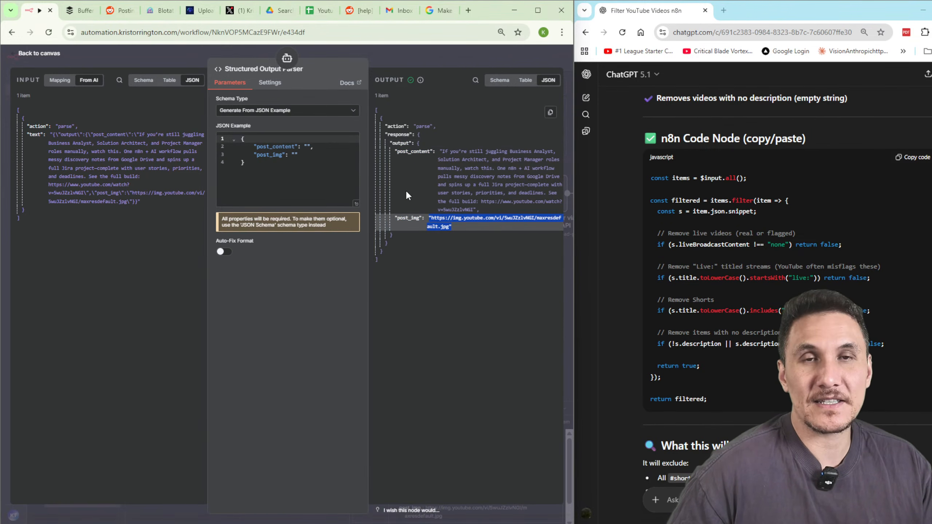
Execute the Get Youtube Thumbnail step to fetch the video's maxresdefault.jpg thumbnail.
{"action": "left_click", "coordinate": [393, 60]}
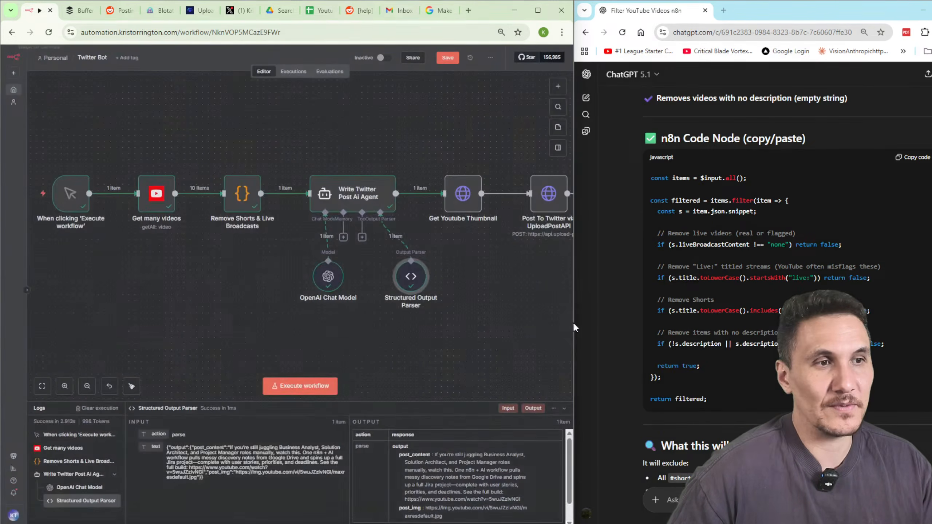
{"action": "double_click", "coordinate": [464, 198]}
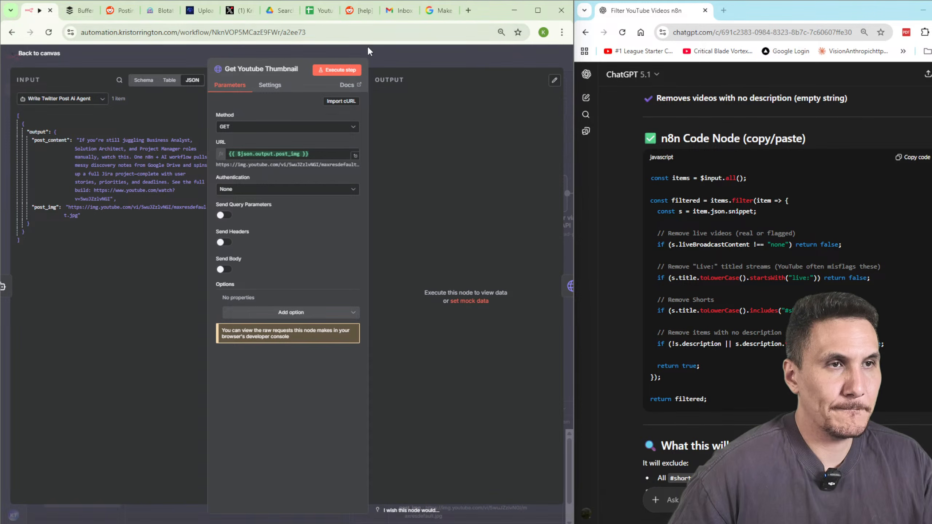
{"action": "left_click", "coordinate": [337, 70]}
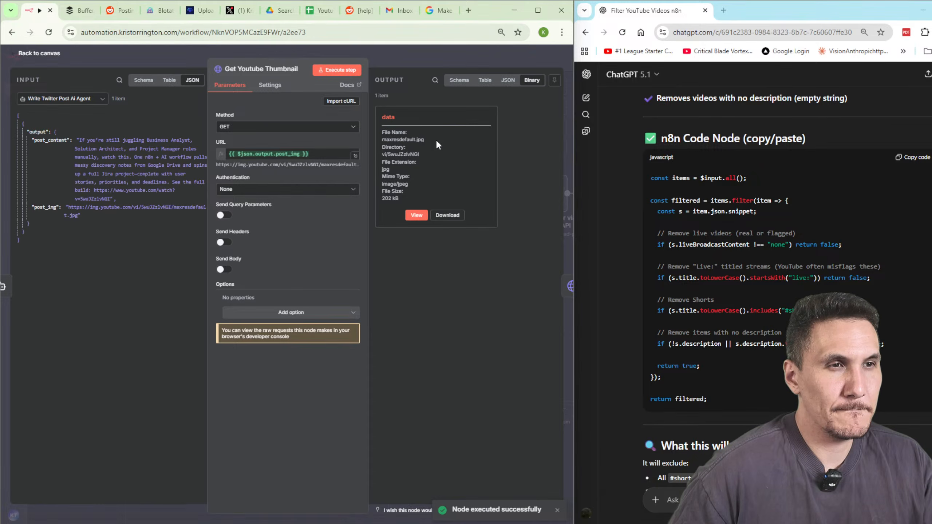
Rename the thumbnail step to 'Download Youtube Thumbnail'.
{"action": "left_click", "coordinate": [232, 70]}
{"action": "double_click", "coordinate": [231, 68]}
{"action": "type", "text": "Download"}
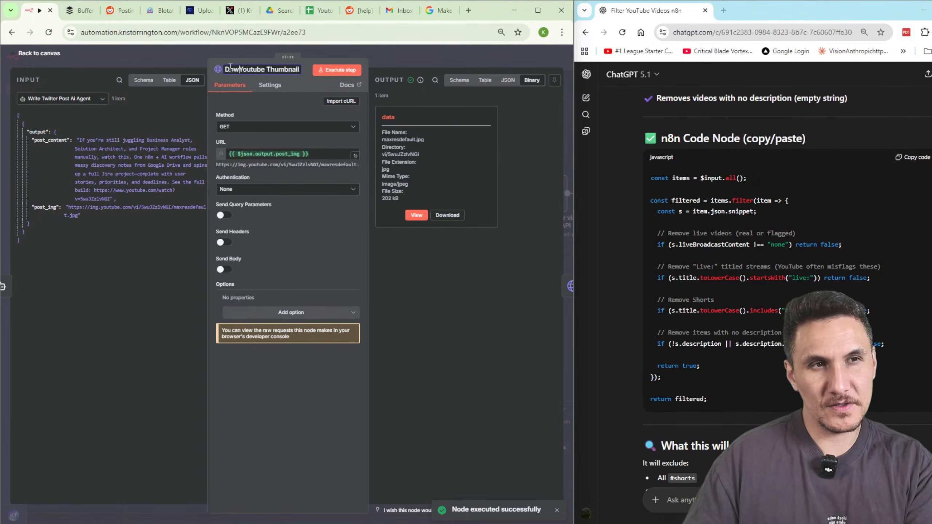
{"action": "left_click", "coordinate": [407, 64]}
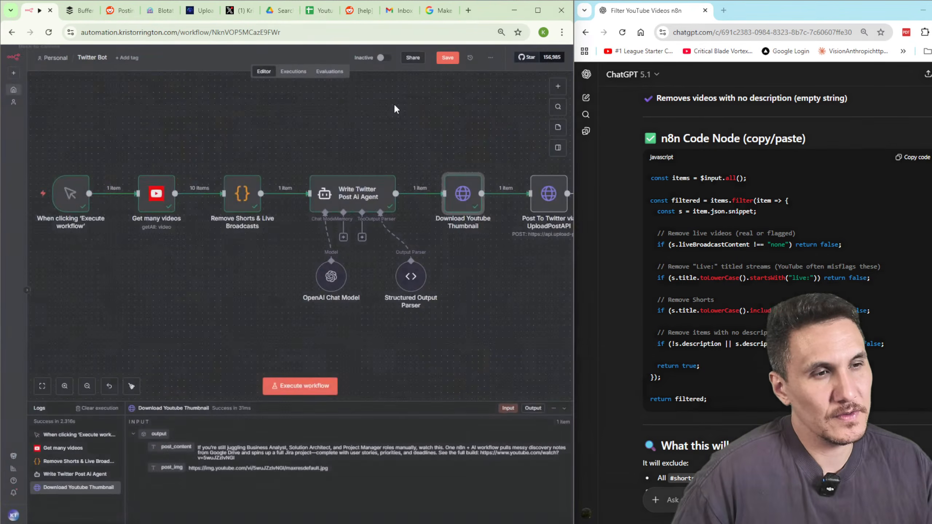
{"action": "scroll", "coordinate": [506, 293], "scroll_direction": "right", "scroll_amount": 3}
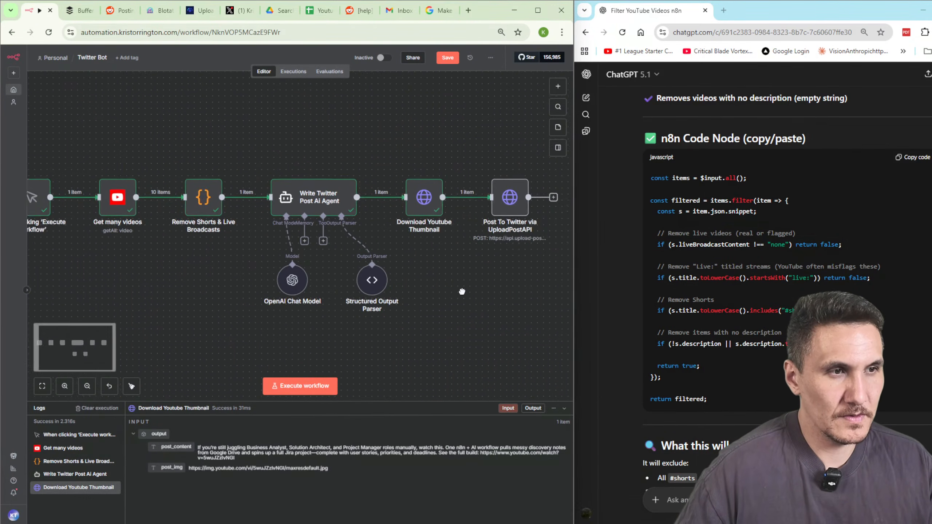
Check the Post To Twitter via UploadPostAPI title and photos[] mappings, then execute it to publish to X.
{"action": "double_click", "coordinate": [456, 209]}
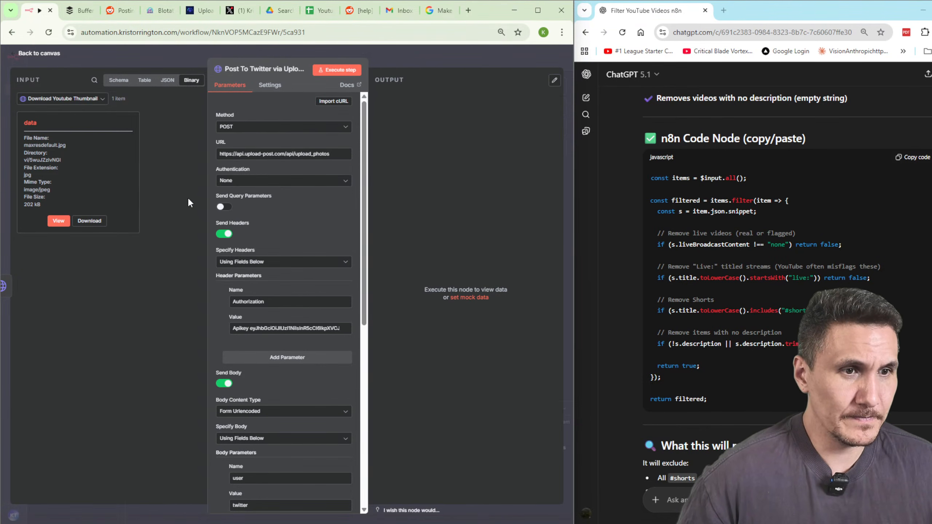
{"action": "scroll", "coordinate": [333, 354], "scroll_direction": "down", "scroll_amount": 5}
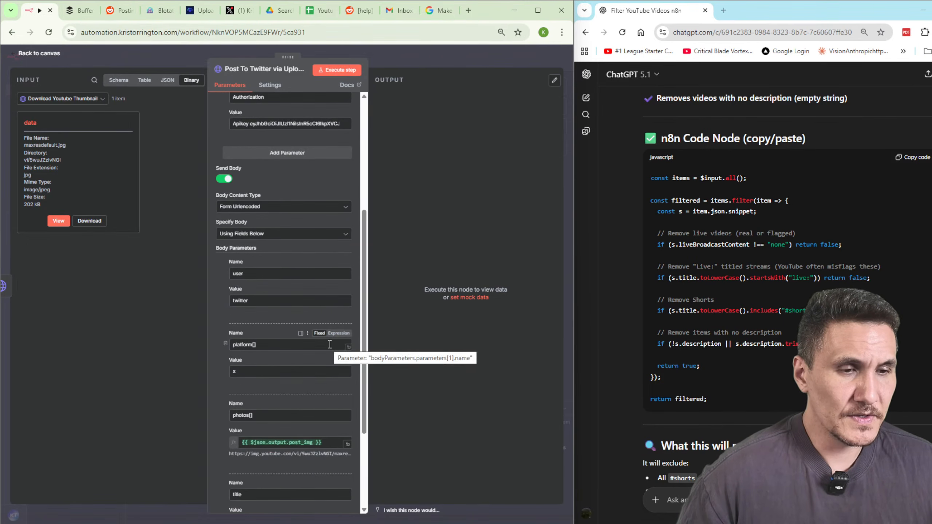
{"action": "scroll", "coordinate": [329, 344], "scroll_direction": "down", "scroll_amount": 3}
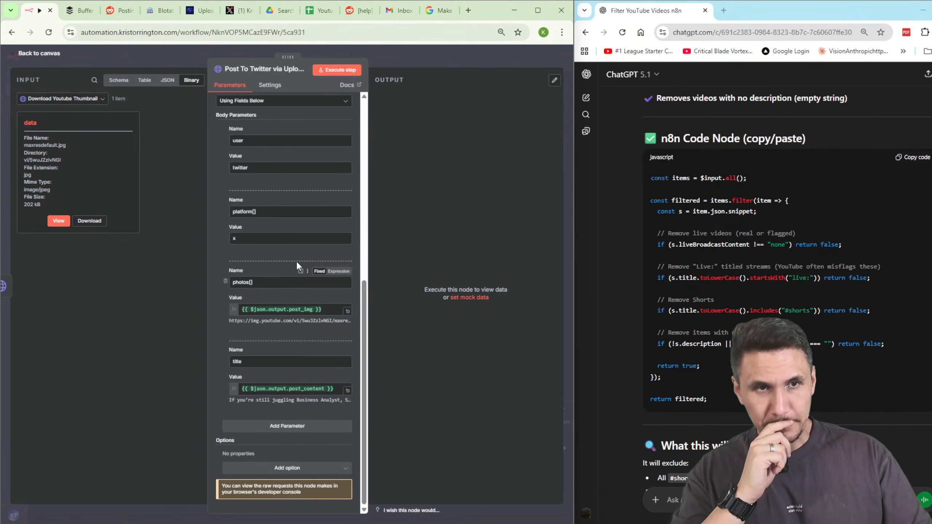
{"action": "left_click", "coordinate": [418, 58]}
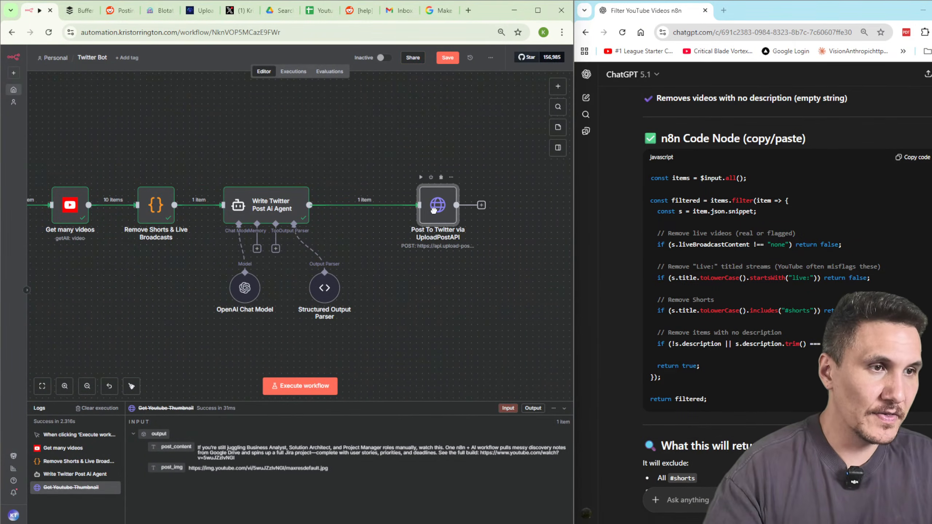
{"action": "double_click", "coordinate": [461, 205]}
{"action": "scroll", "coordinate": [293, 353], "scroll_direction": "down", "scroll_amount": 6}
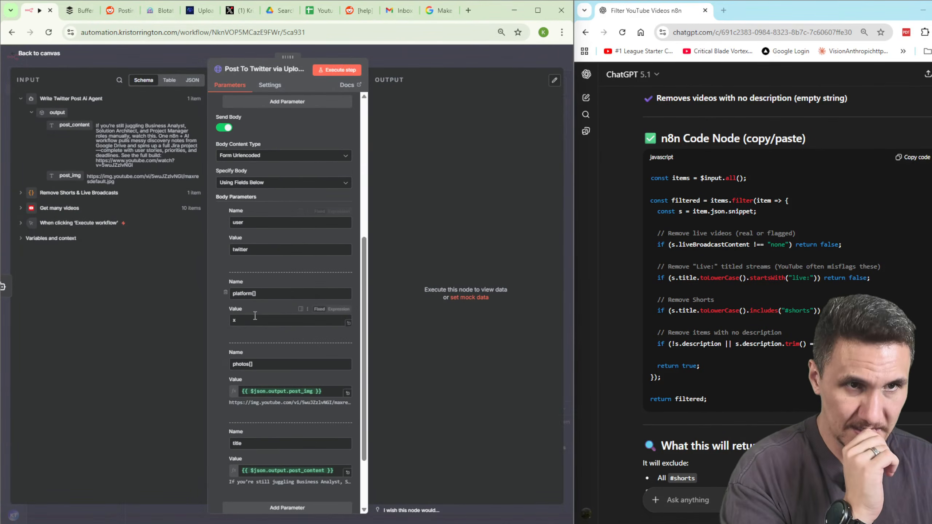
{"action": "left_click", "coordinate": [332, 471]}
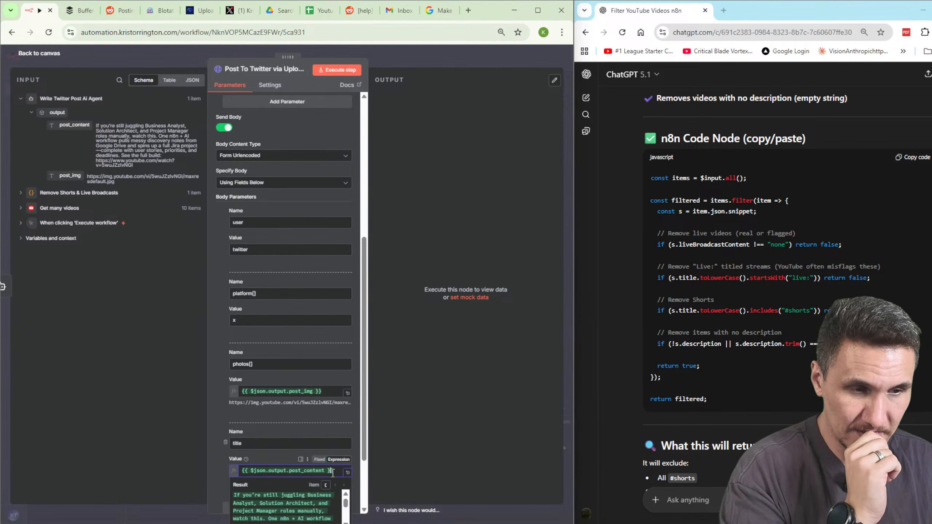
{"action": "left_click", "coordinate": [299, 390]}
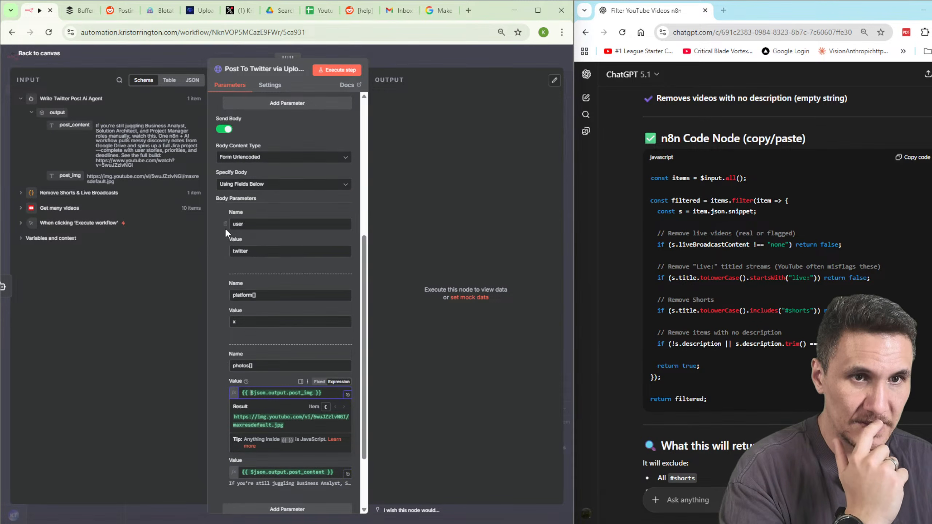
{"action": "scroll", "coordinate": [224, 227], "scroll_direction": "up", "scroll_amount": 5}
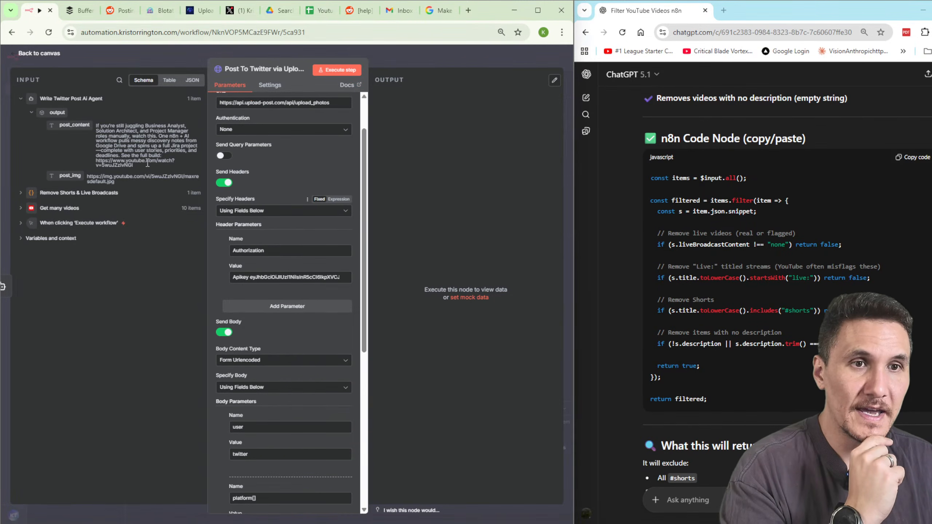
{"action": "left_click", "coordinate": [345, 72]}
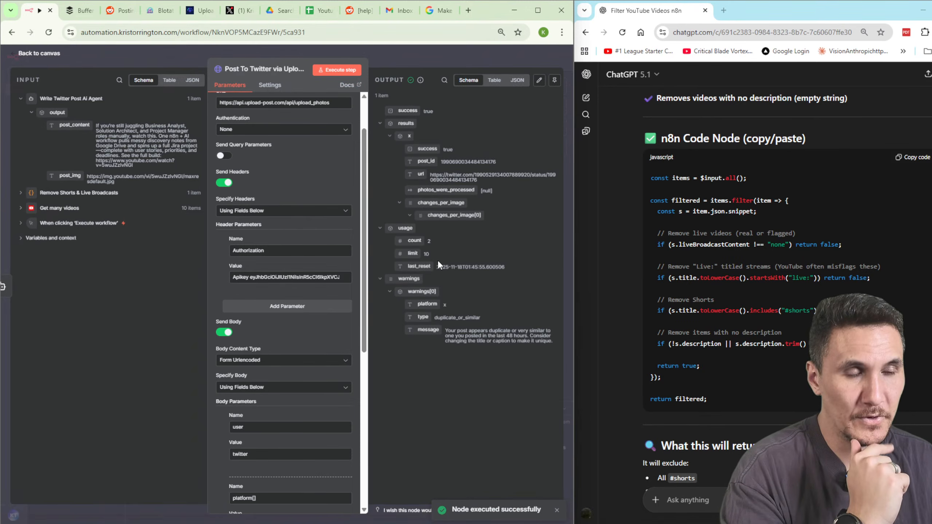
On the refreshed X profile, view the new post with its thumbnail and its follow-up reply.
{"action": "left_click", "coordinate": [417, 57]}
{"action": "left_click", "coordinate": [233, 12]}
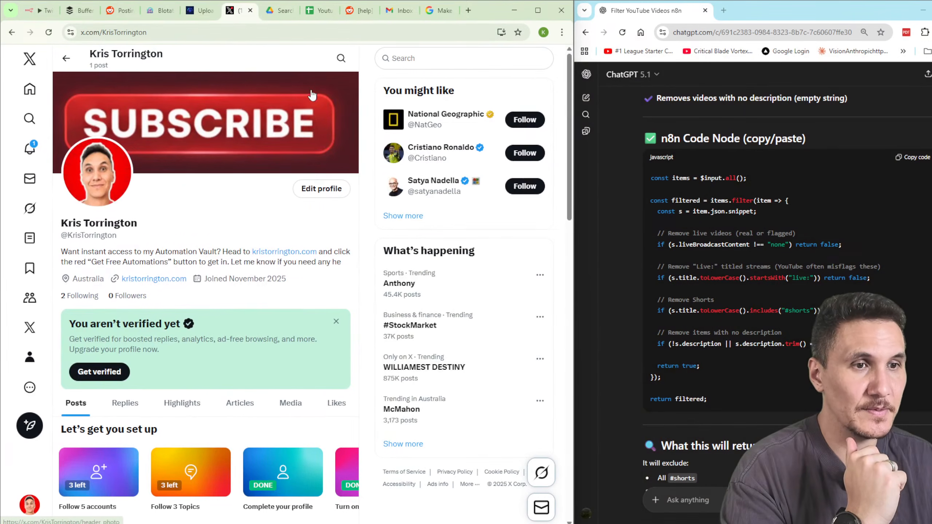
{"action": "key", "text": "F5"}
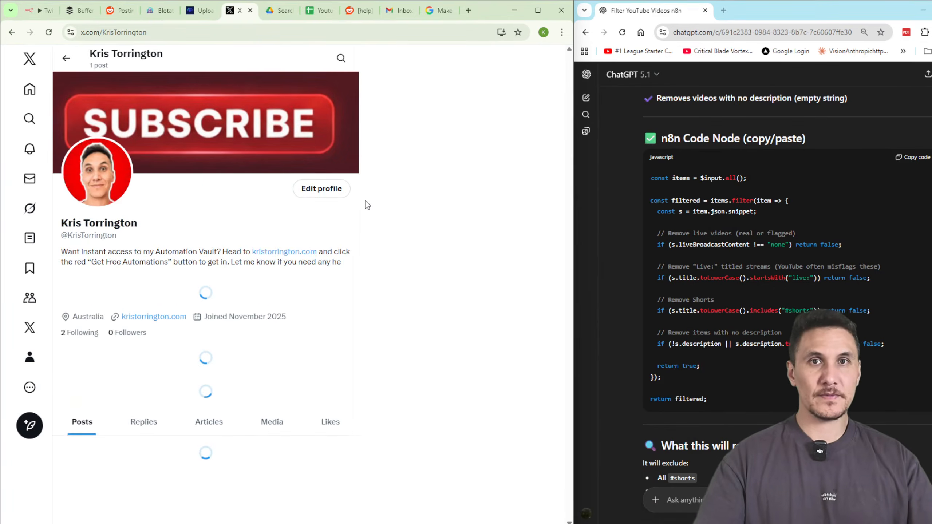
{"action": "scroll", "coordinate": [329, 340], "scroll_direction": "down", "scroll_amount": 5}
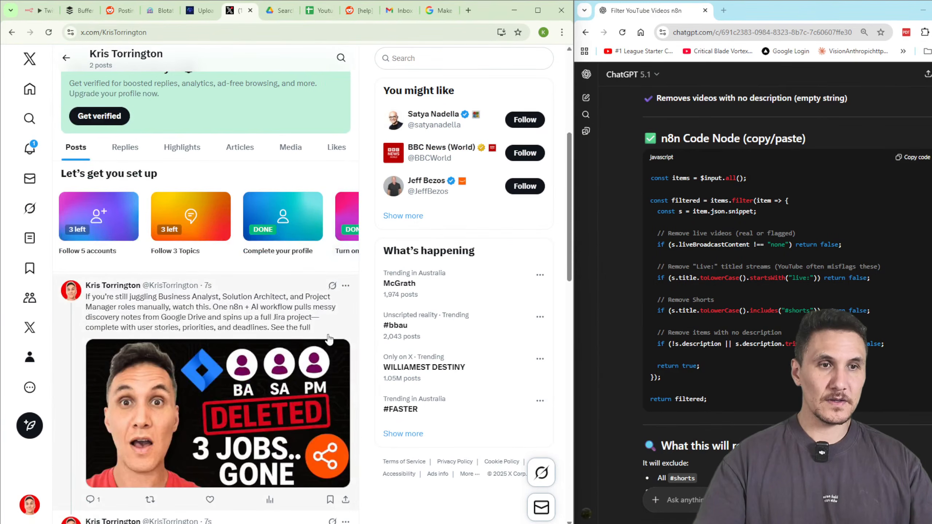
{"action": "left_click", "coordinate": [304, 332]}
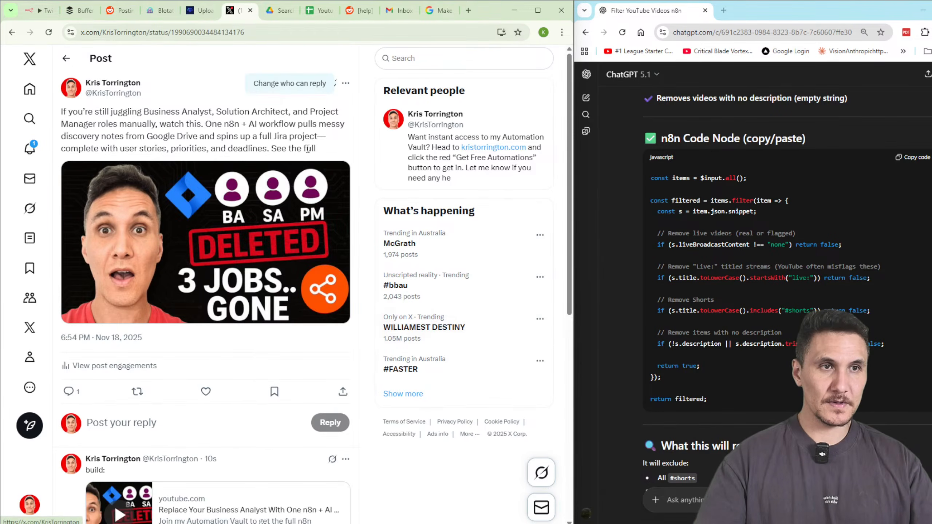
{"action": "left_click_drag", "start_coordinate": [307, 149], "coordinate": [61, 110]}
{"action": "scroll", "coordinate": [300, 262], "scroll_direction": "down", "scroll_amount": 4}
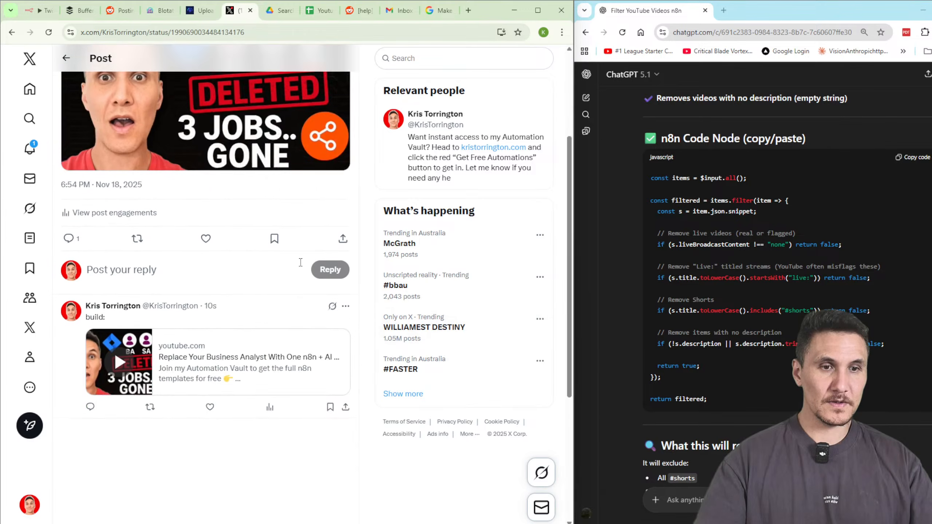
{"action": "scroll", "coordinate": [299, 262], "scroll_direction": "down", "scroll_amount": 2}
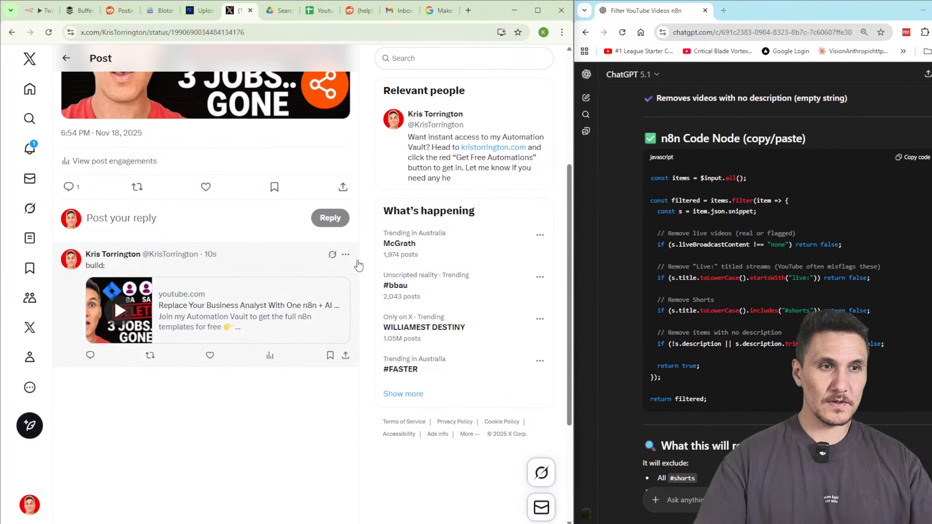
{"action": "left_click", "coordinate": [208, 269]}
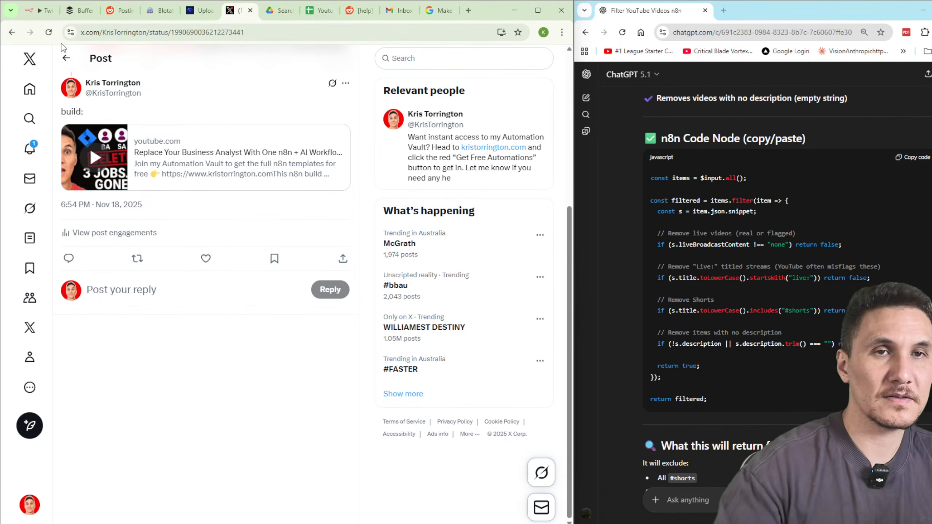
{"action": "left_click", "coordinate": [73, 53]}
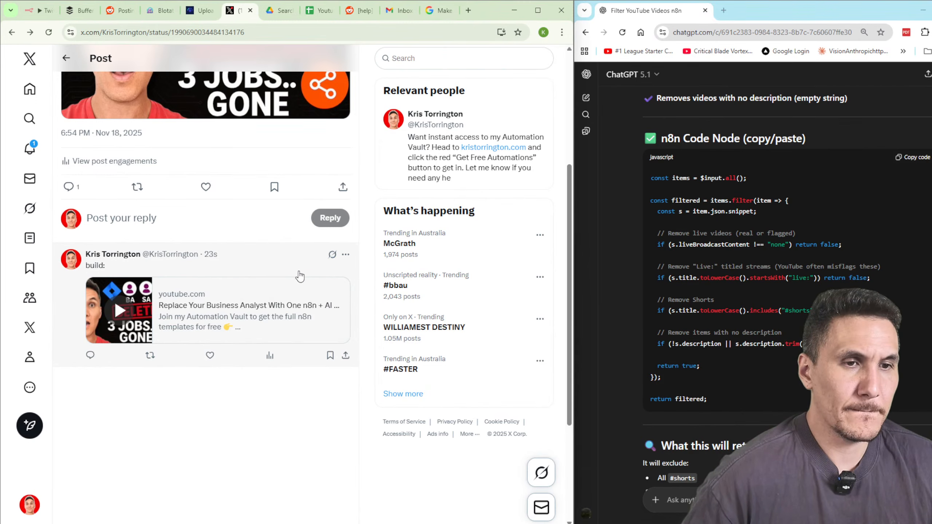
{"action": "left_click", "coordinate": [33, 11]}
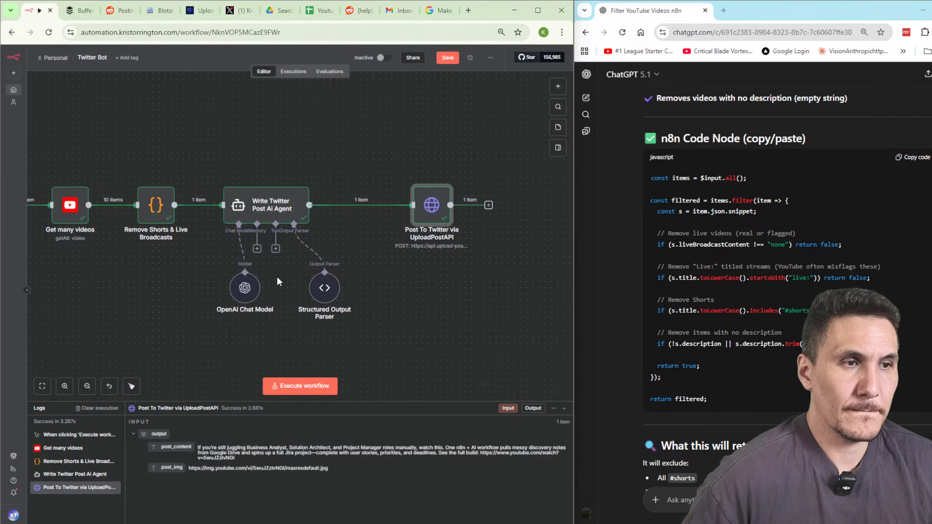
Inspect the Post To Twitter step's output, highlighting its usage count and limit values.
{"action": "double_click", "coordinate": [430, 209]}
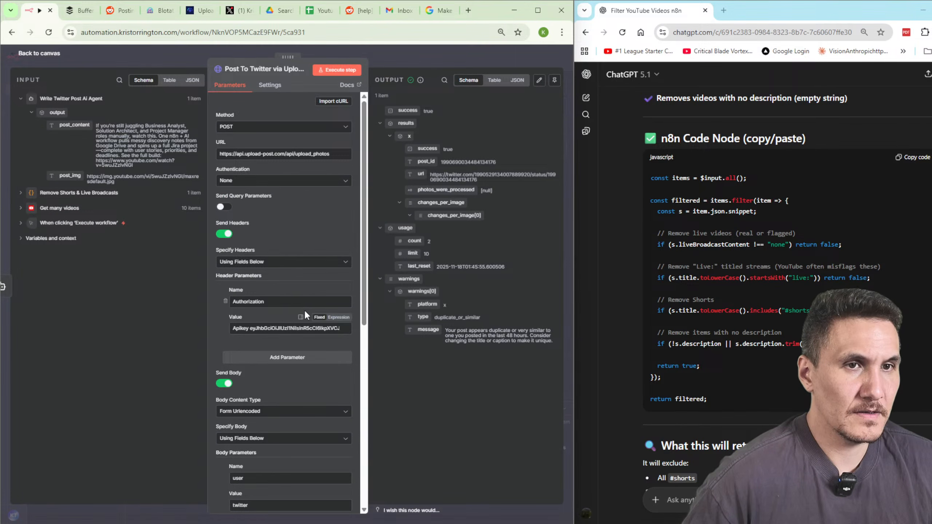
{"action": "left_click_drag", "start_coordinate": [136, 165], "coordinate": [95, 125]}
{"action": "left_click", "coordinate": [135, 170]}
{"action": "scroll", "coordinate": [298, 273], "scroll_direction": "down", "scroll_amount": 9}
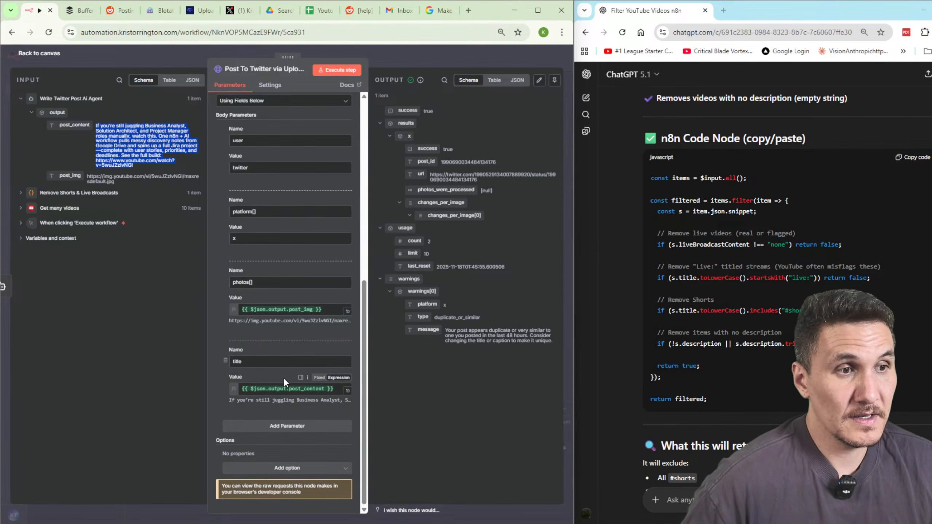
{"action": "left_click_drag", "start_coordinate": [509, 265], "coordinate": [386, 230]}
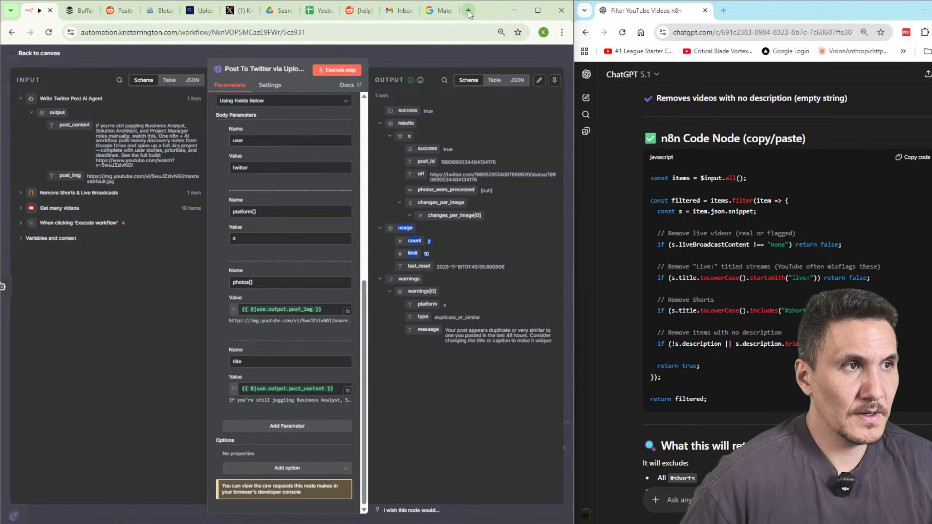
Ask ChatGPT about X's character limit (280, 275 via API) and select the published post's text.
{"action": "left_click", "coordinate": [719, 500]}
{"action": "type", "text": "what is a"}
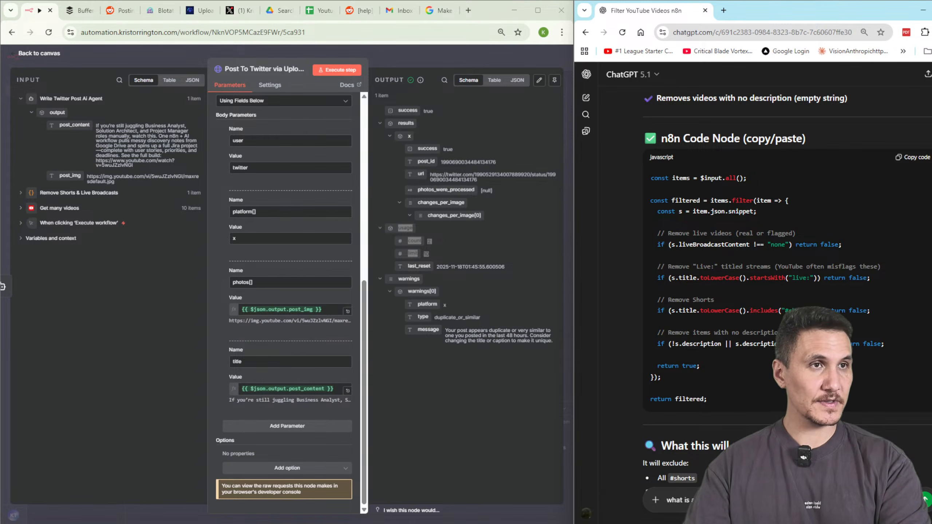
{"action": "key", "text": "Return"}
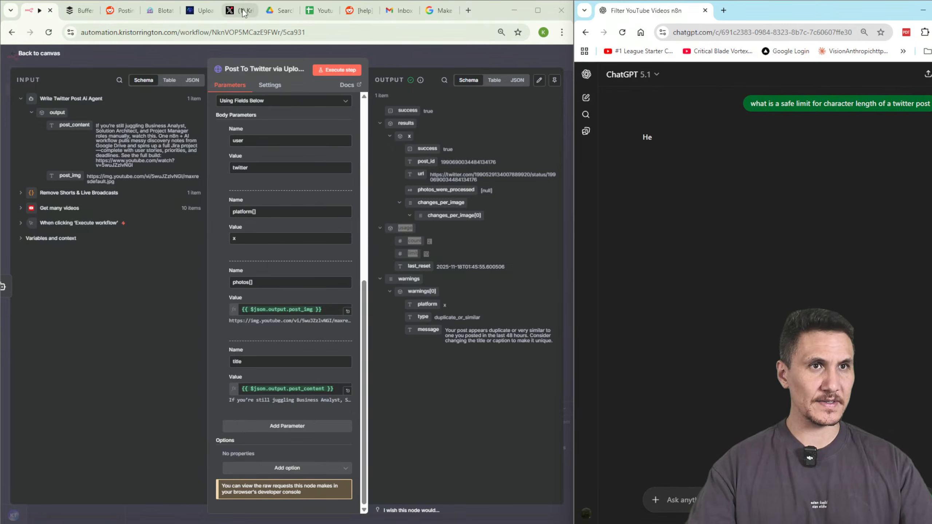
{"action": "left_click", "coordinate": [238, 10]}
{"action": "scroll", "coordinate": [293, 165], "scroll_direction": "up", "scroll_amount": 4}
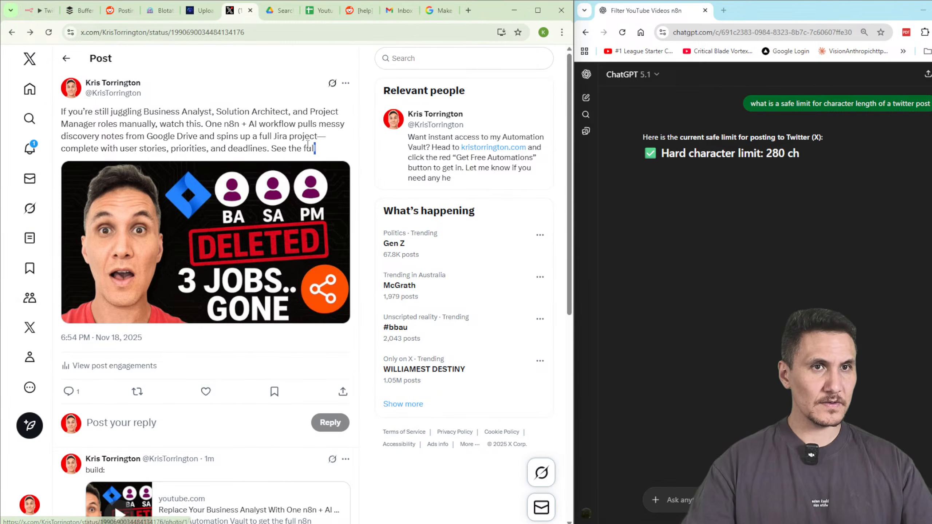
{"action": "left_click_drag", "start_coordinate": [316, 148], "coordinate": [60, 110]}
{"action": "key", "text": "ctrl+c"}
Paste the post into WordCounter.net, showing 279 characters against ChatGPT's 280 limit.
{"action": "left_click", "coordinate": [473, 12]}
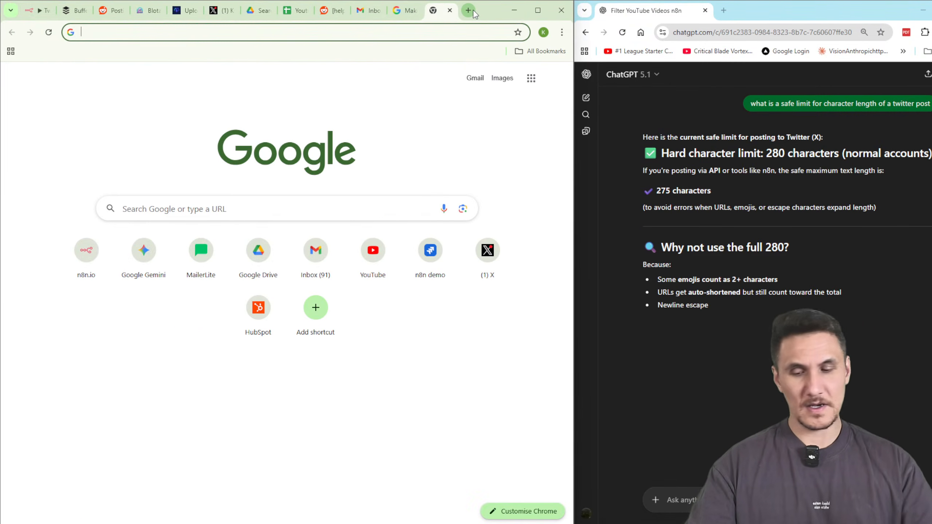
{"action": "type", "text": "character limit"}
{"action": "key", "text": "BackSpace"}
{"action": "key", "text": "BackSpace"}
{"action": "key", "text": "BackSpace"}
{"action": "key", "text": "BackSpace"}
{"action": "key", "text": "BackSpace"}
{"action": "key", "text": "BackSpace"}
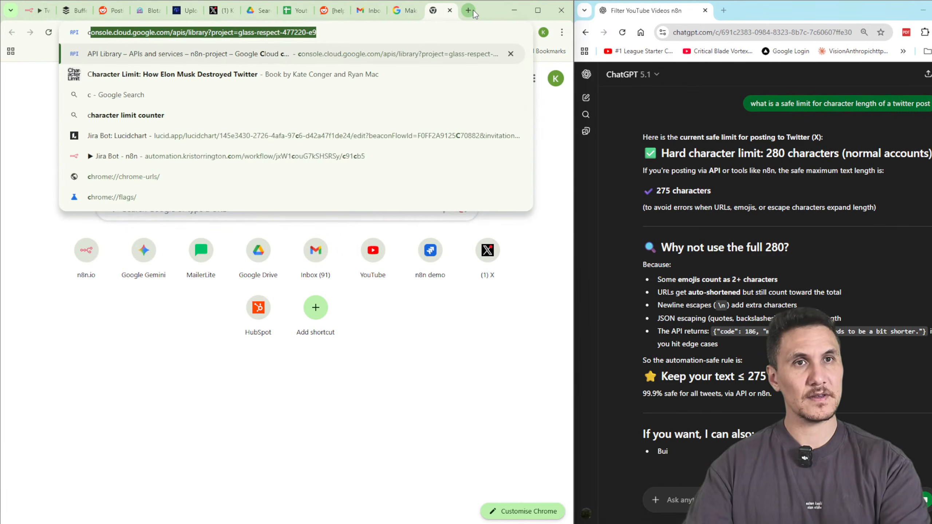
{"action": "type", "text": "counter:"}
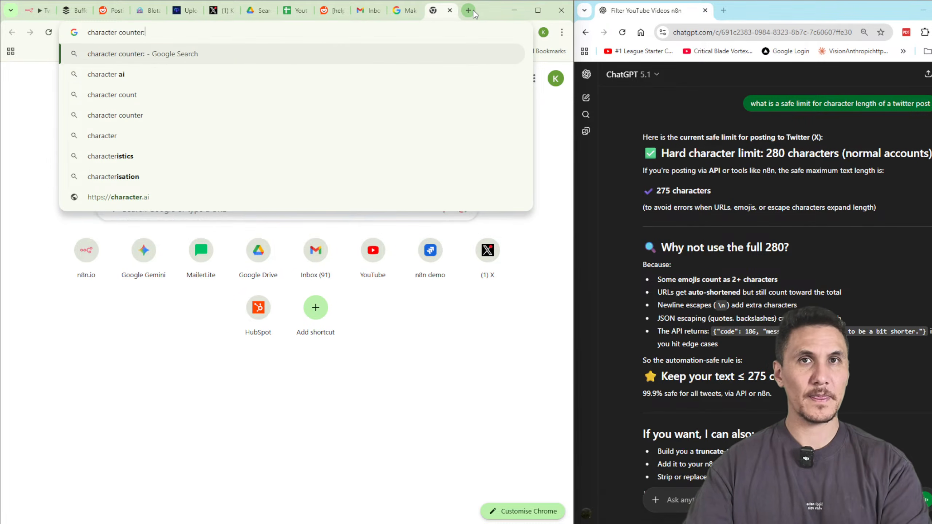
{"action": "key", "text": "shift+Return"}
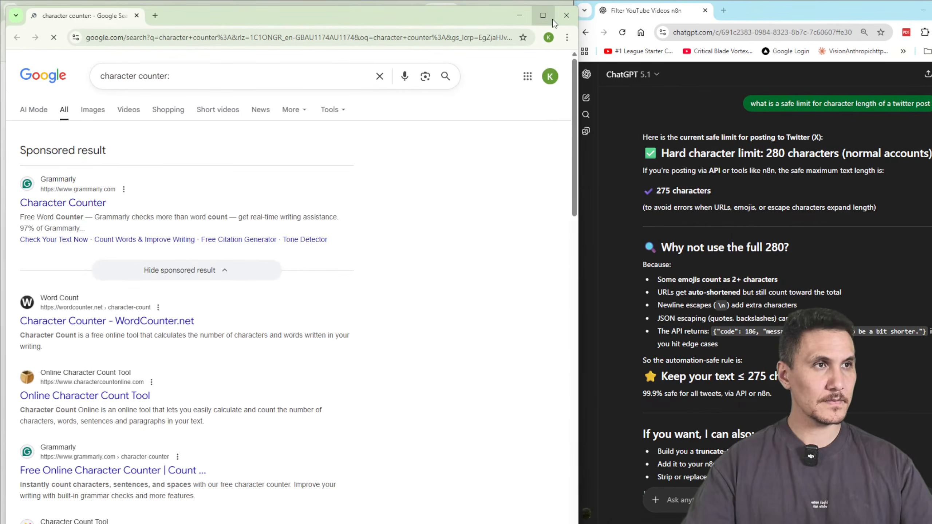
{"action": "left_click", "coordinate": [87, 320]}
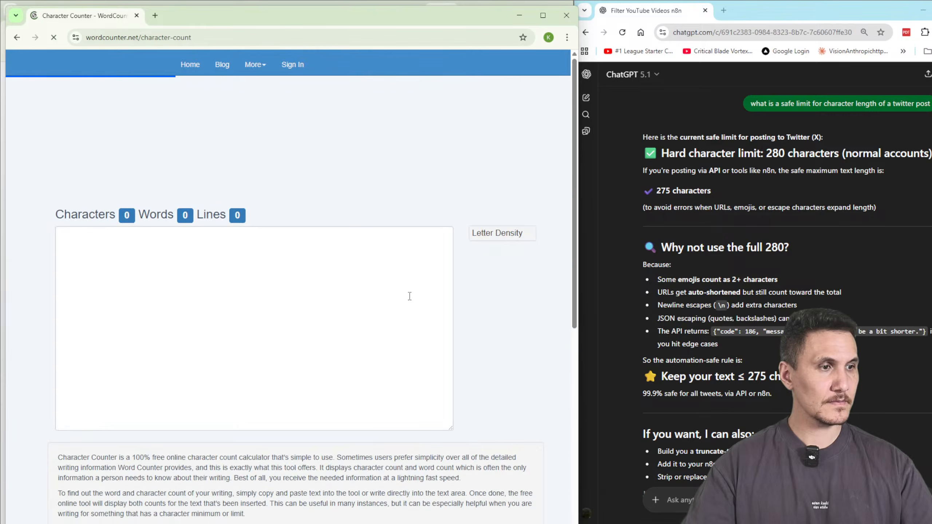
{"action": "left_click", "coordinate": [302, 246]}
{"action": "key", "text": "ctrl+v"}
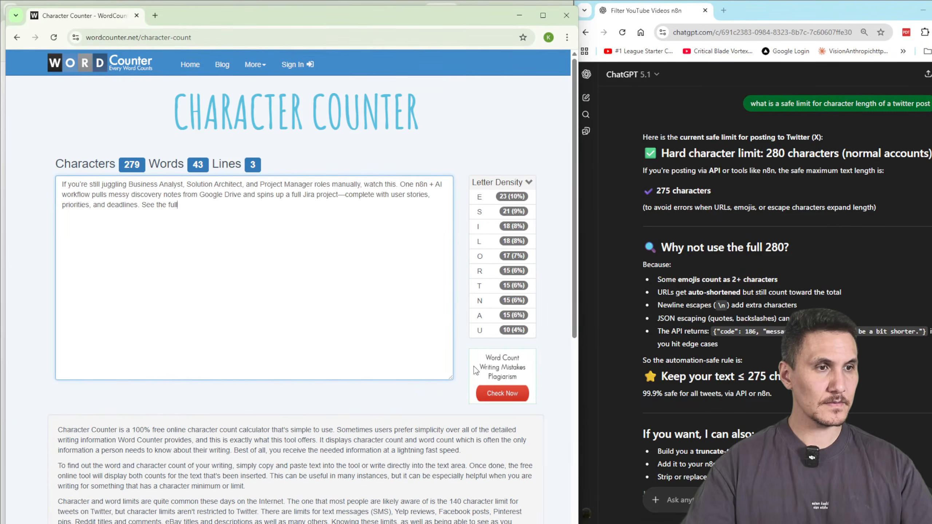
{"action": "double_click", "coordinate": [140, 164]}
{"action": "double_click", "coordinate": [774, 247]}
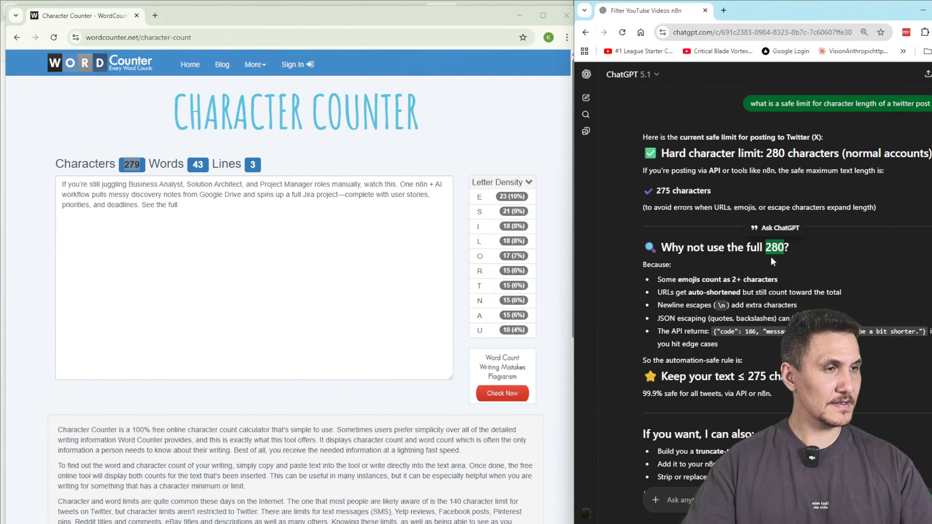
{"action": "left_click_drag", "start_coordinate": [679, 280], "coordinate": [777, 279]}
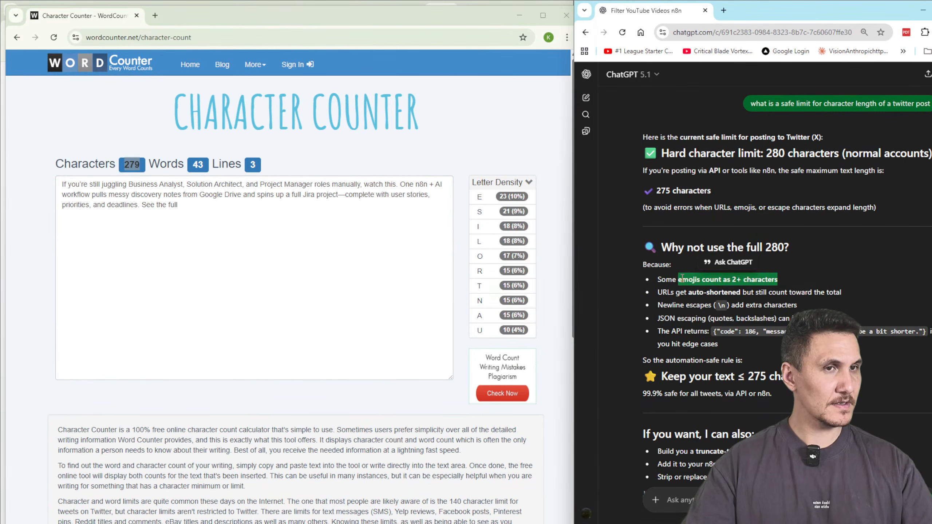
Close the counter and open the Write Twitter Post AI Agent's settings in n8n.
{"action": "left_click", "coordinate": [139, 22]}
{"action": "left_click", "coordinate": [137, 15]}
{"action": "left_click", "coordinate": [450, 10]}
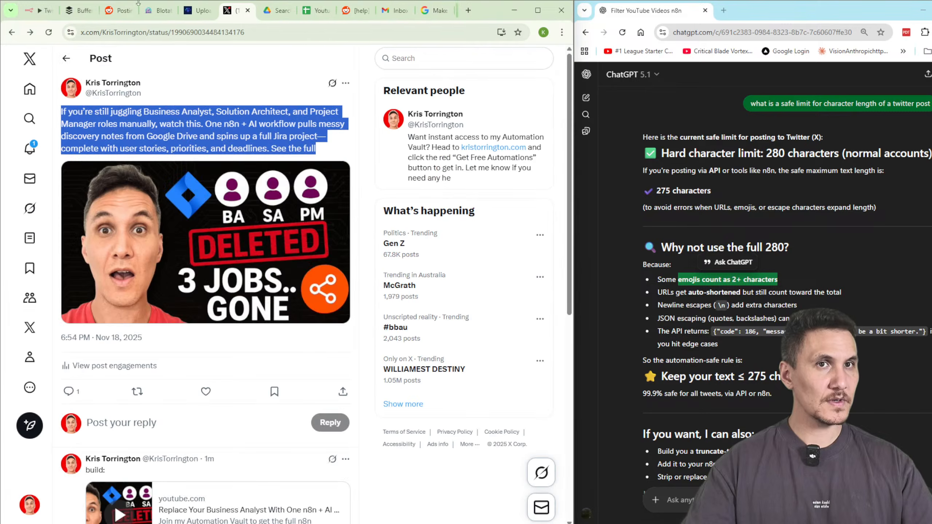
{"action": "left_click", "coordinate": [37, 10]}
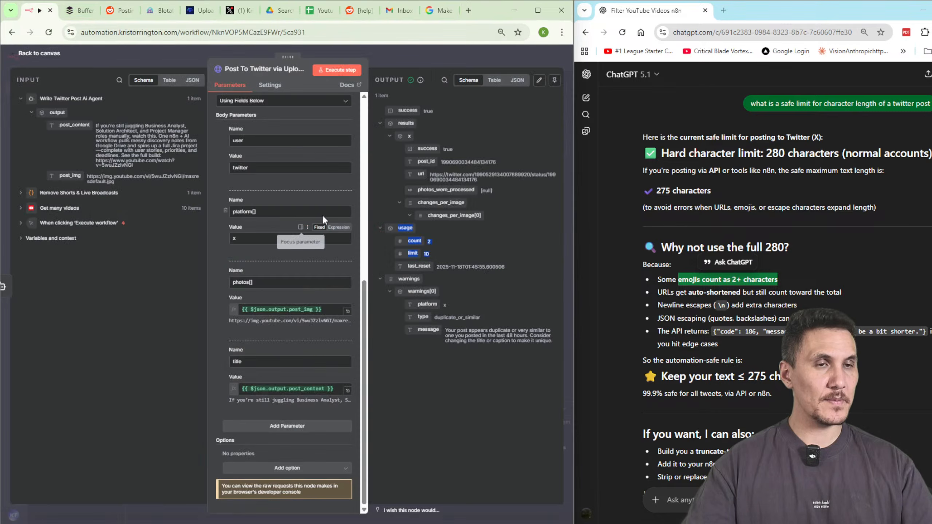
{"action": "left_click", "coordinate": [394, 60]}
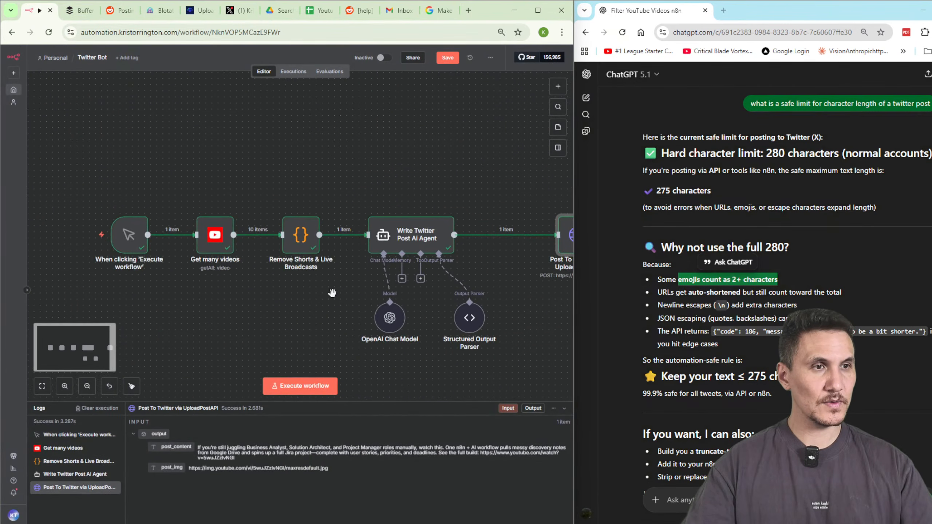
{"action": "double_click", "coordinate": [409, 226]}
{"action": "scroll", "coordinate": [324, 349], "scroll_direction": "down", "scroll_amount": 2}
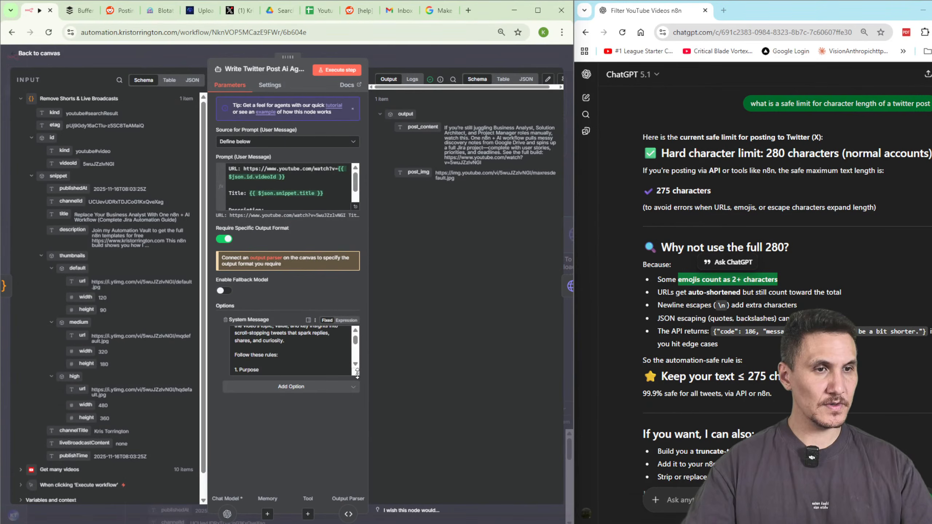
{"action": "left_click_drag", "start_coordinate": [357, 374], "coordinate": [350, 480]}
Add 'Character length is 250 maximum. The twitter post must be less than this character limit.' to the System Message.
{"action": "scroll", "coordinate": [299, 404], "scroll_direction": "down", "scroll_amount": 3}
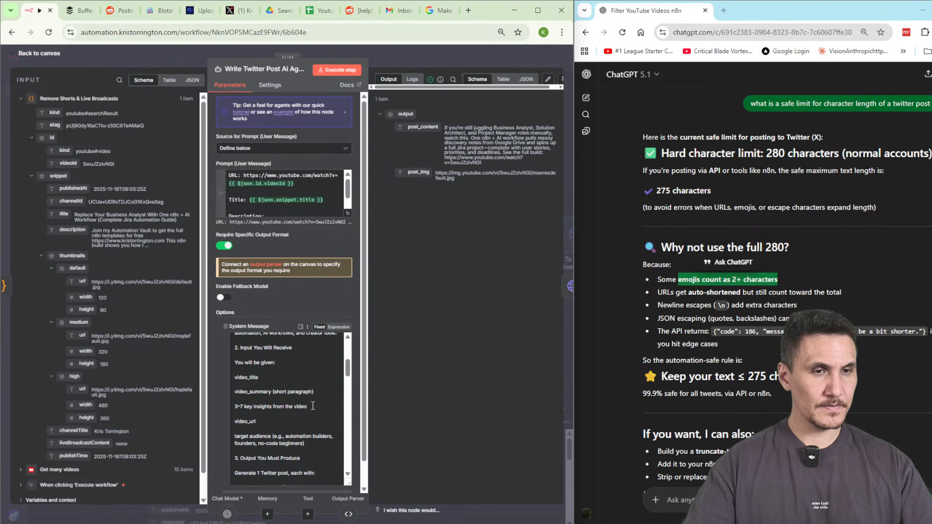
{"action": "scroll", "coordinate": [312, 406], "scroll_direction": "down", "scroll_amount": 3}
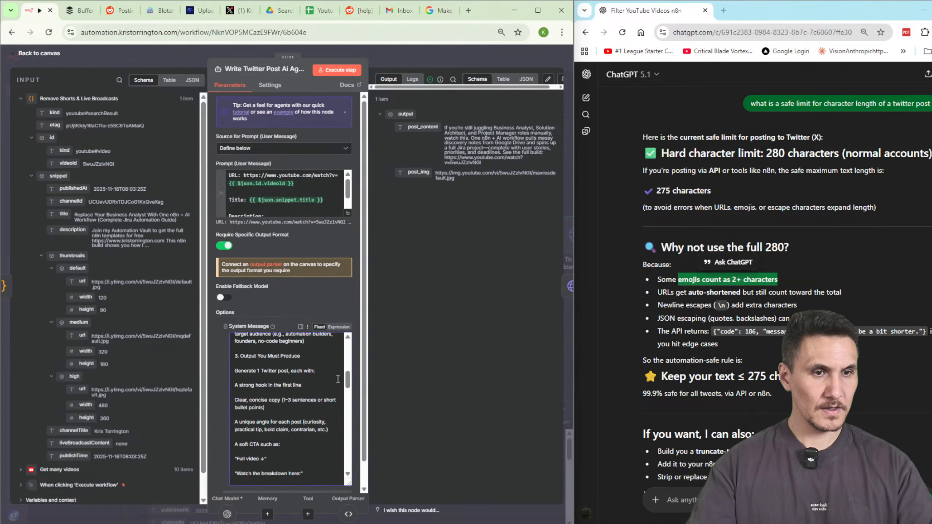
{"action": "key", "text": "Return"}
{"action": "type", "text": "Character le"}
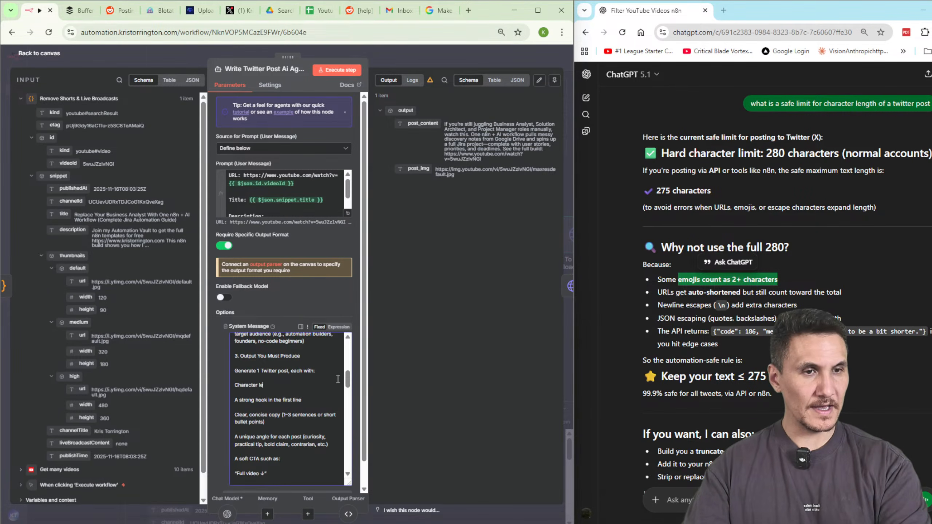
{"action": "type", "text": "ngth is 250 maximum. The"}
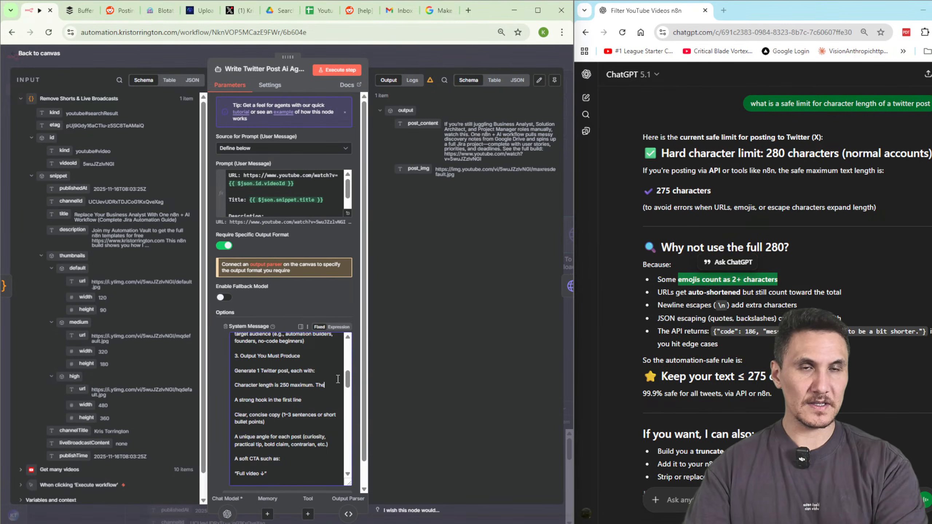
{"action": "type", "text": "itter post must be less than this c"}
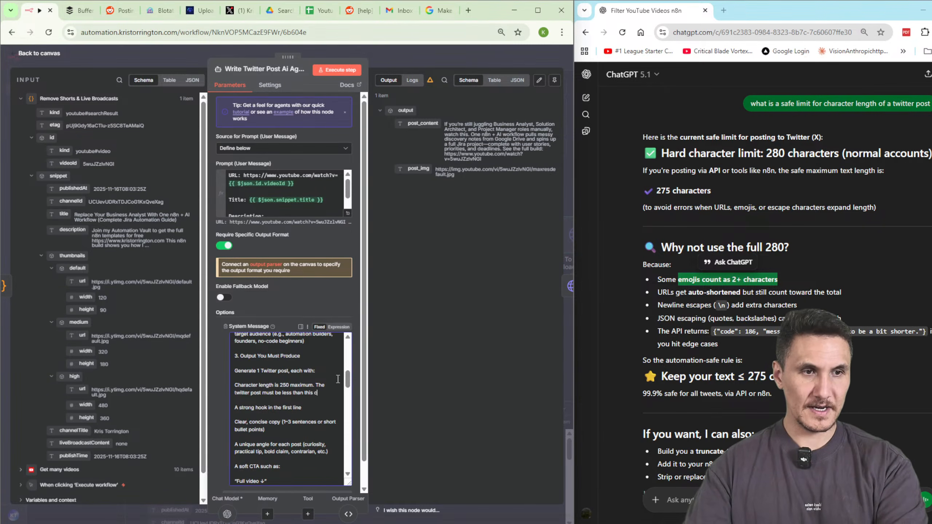
{"action": "type", "text": "ter limit."}
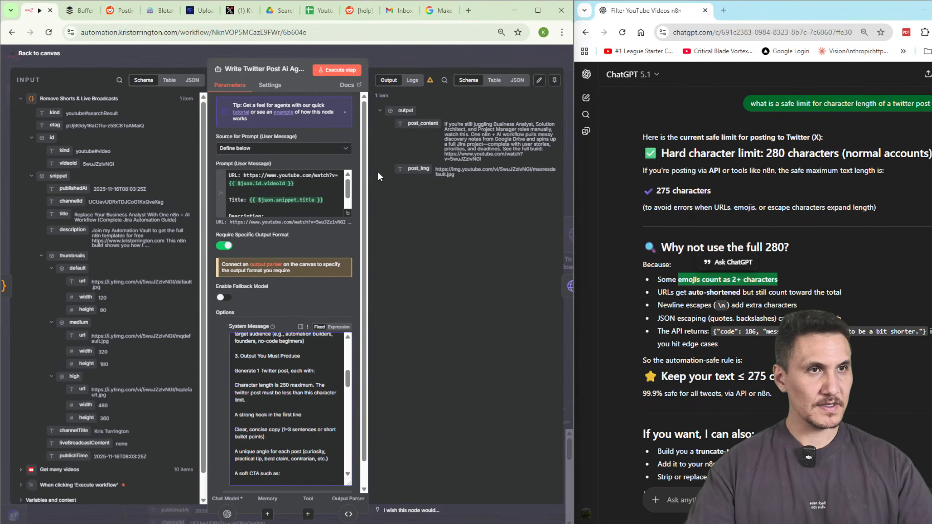
Re-run the AI agent and select the newly generated post_content text.
{"action": "left_click", "coordinate": [321, 70]}
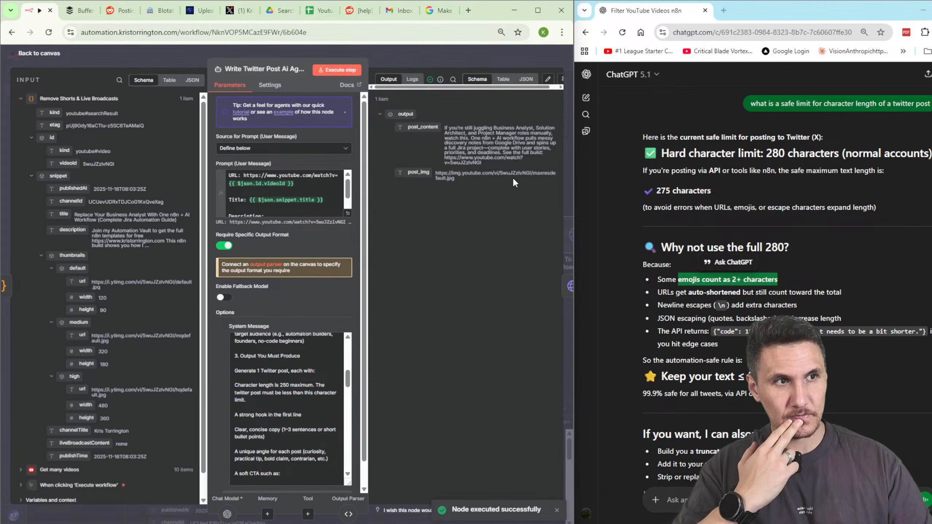
{"action": "left_click_drag", "start_coordinate": [481, 162], "coordinate": [437, 125]}
{"action": "key", "text": "ctrl+c"}
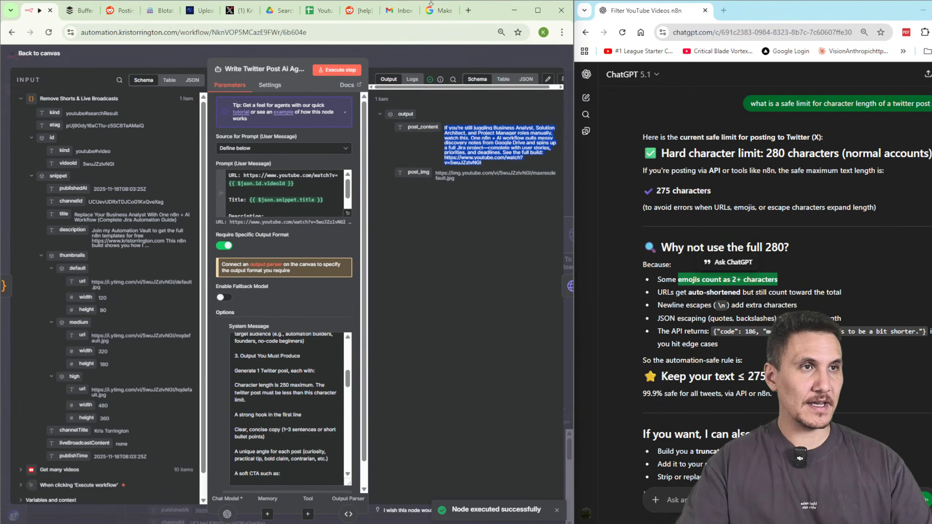
{"action": "left_click", "coordinate": [468, 10]}
Paste the regenerated post with its YouTube link into WordCounter.net, which counts 330 characters and 45 words.
{"action": "type", "text": "character"}
{"action": "key", "text": "Return"}
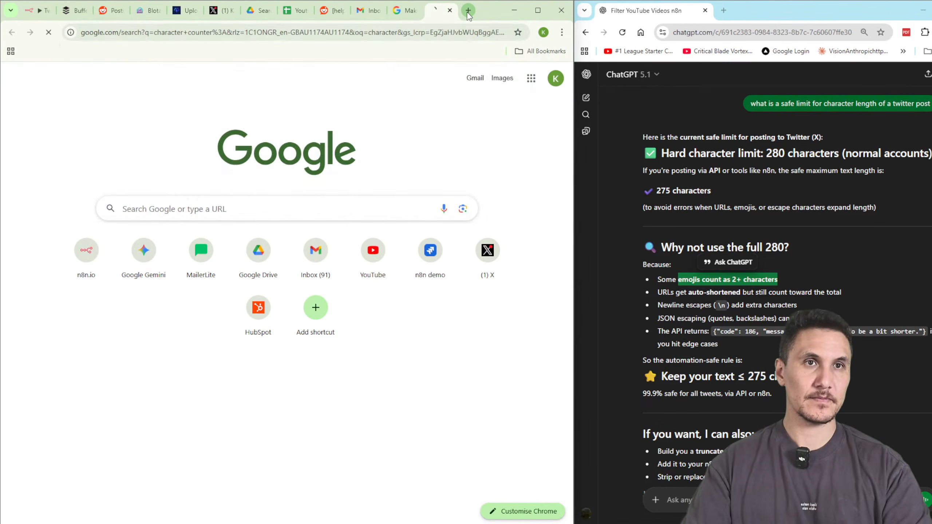
{"action": "left_click", "coordinate": [166, 318]}
{"action": "left_click", "coordinate": [406, 252]}
{"action": "key", "text": "ctrl+v"}
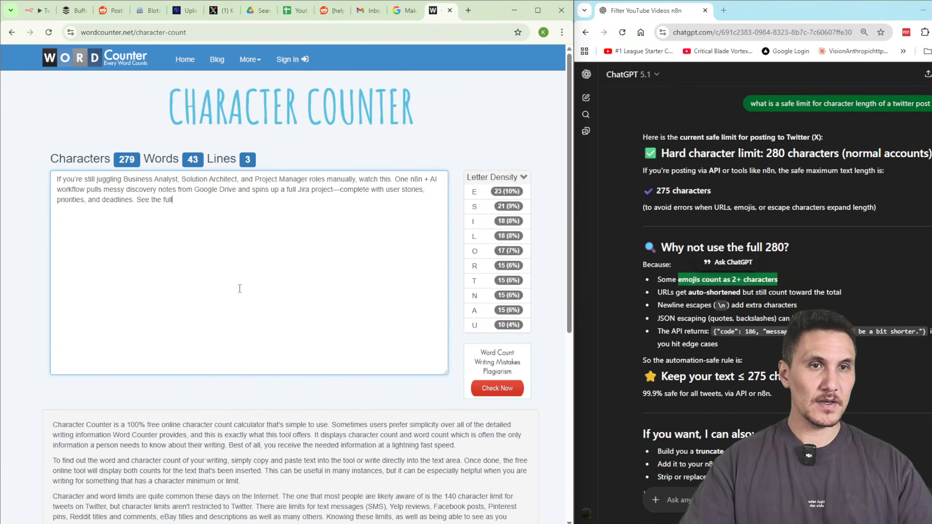
{"action": "key", "text": "ctrl+v"}
{"action": "key", "text": "ctrl+a"}
{"action": "key", "text": "ctrl+v"}
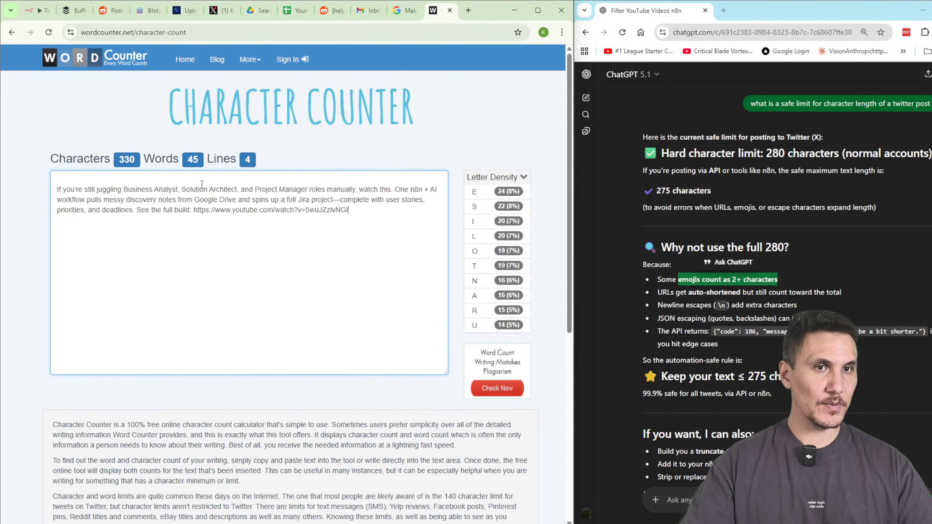
{"action": "key", "text": "ctrl+a"}
{"action": "type", "text": "If you're still juggling Business Analyst, Solution Architect, and Project Manager roles manually, watch this. One n8n + AI workflow pulls messy discovery notes from Google Drive and spins up a full Jira project—complete with user stories, priorities, and deadlines. See the full build: https://www.youtube.com/watch?v=5wuJZzIvNGI"}
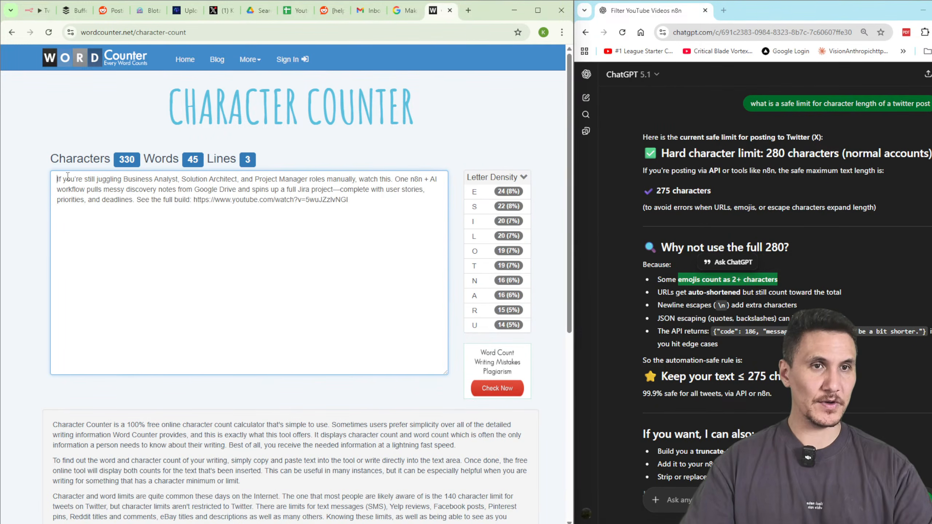
{"action": "left_click_drag", "start_coordinate": [277, 230], "coordinate": [57, 171]}
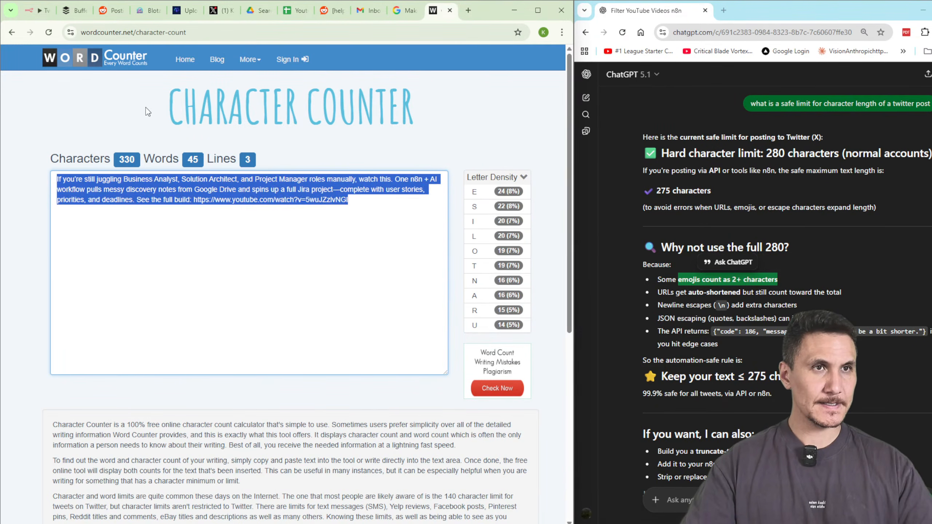
{"action": "left_click", "coordinate": [30, 14]}
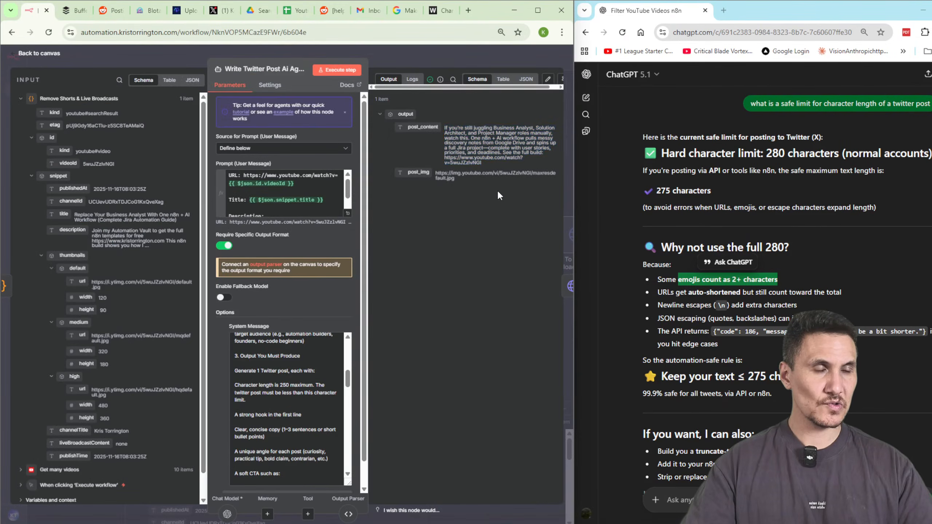
Inspect the Structured Output Parser node's settings, then return to the canvas.
{"action": "key", "text": "Escape"}
{"action": "left_click", "coordinate": [479, 318]}
{"action": "double_click", "coordinate": [478, 318]}
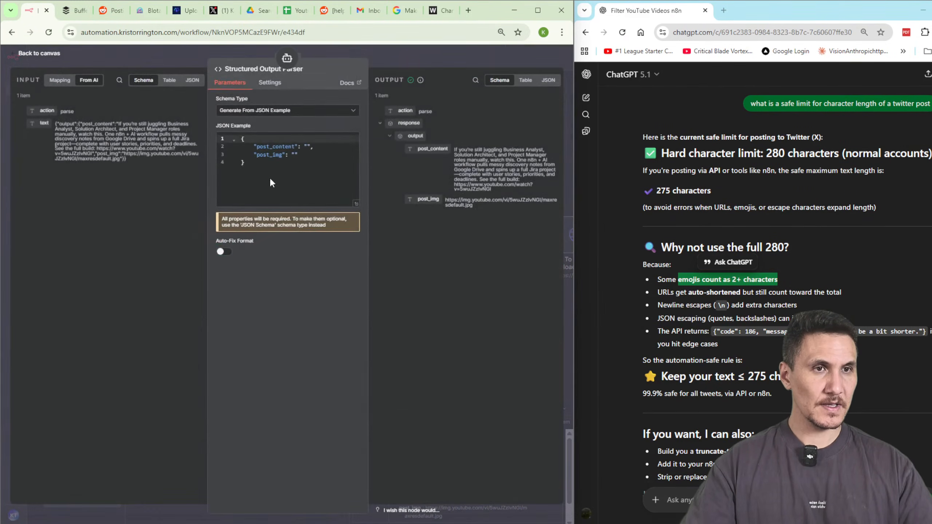
{"action": "key", "text": "Escape"}
Open the Write Twitter Post AI Agent and review its system message.
{"action": "left_click", "coordinate": [413, 240]}
{"action": "double_click", "coordinate": [413, 241]}
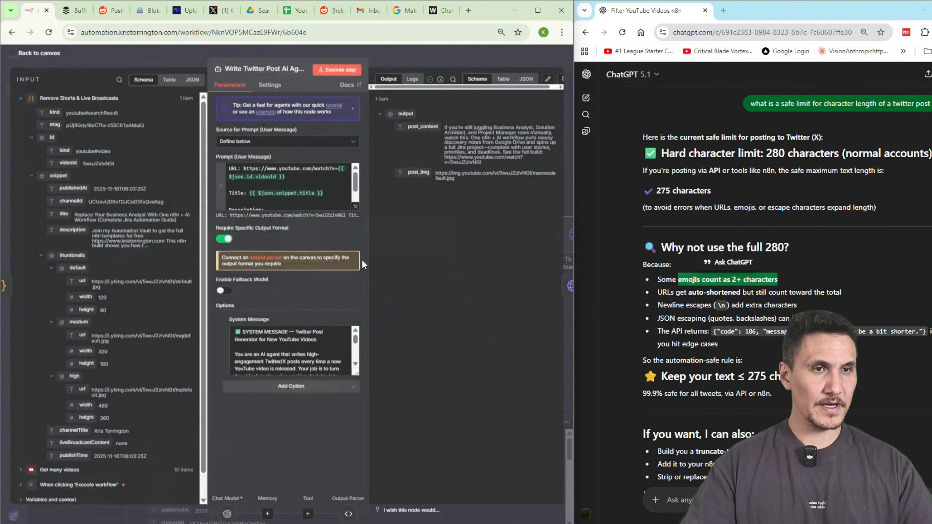
{"action": "scroll", "coordinate": [338, 199], "scroll_direction": "down", "scroll_amount": 1}
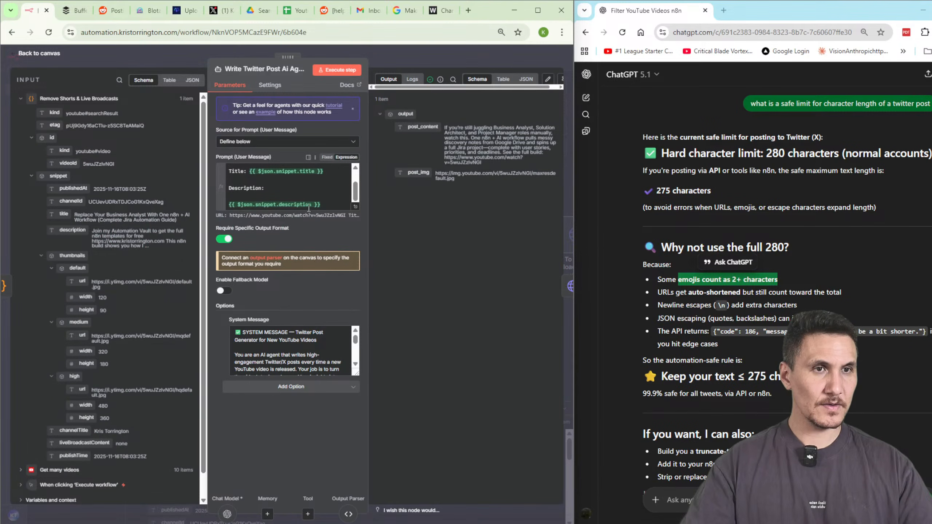
{"action": "left_click_drag", "start_coordinate": [357, 348], "coordinate": [357, 359]}
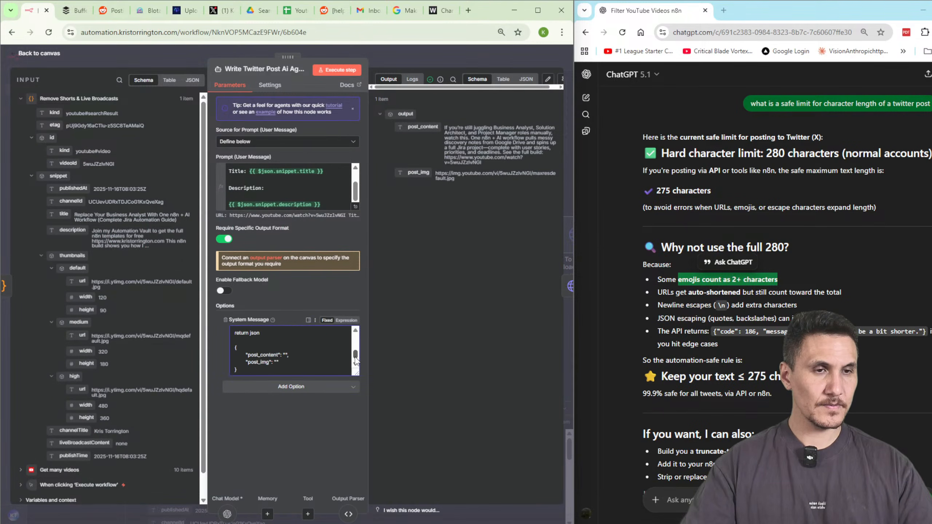
{"action": "scroll", "coordinate": [304, 350], "scroll_direction": "up", "scroll_amount": 2}
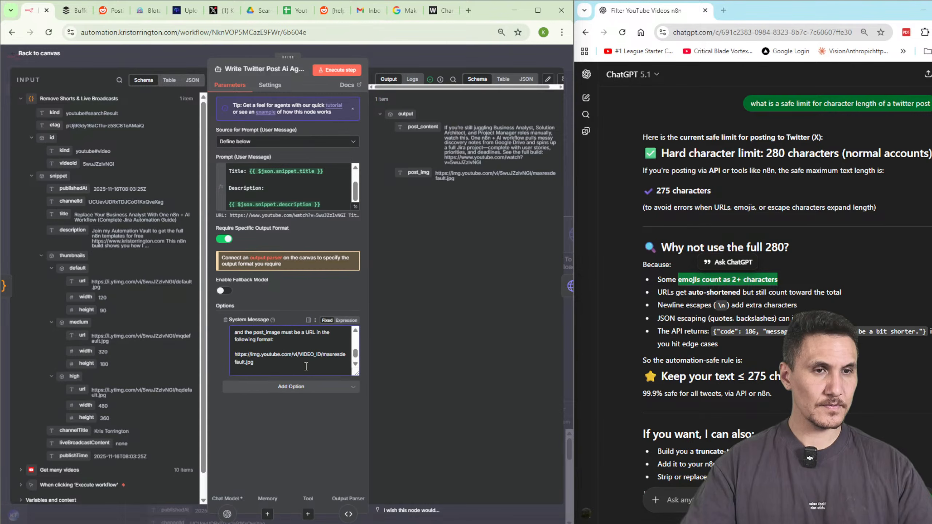
{"action": "scroll", "coordinate": [312, 354], "scroll_direction": "up", "scroll_amount": 2}
{"action": "scroll", "coordinate": [318, 355], "scroll_direction": "up", "scroll_amount": 2}
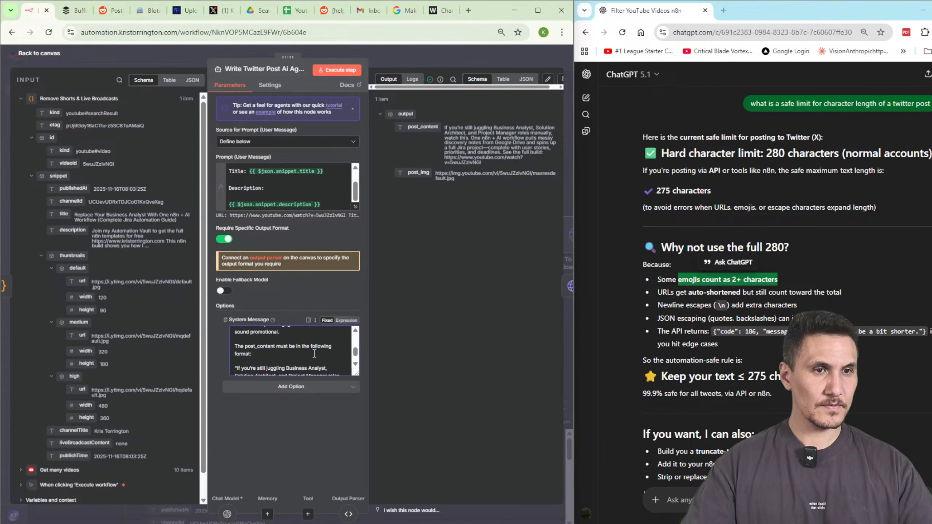
{"action": "scroll", "coordinate": [284, 364], "scroll_direction": "down", "scroll_amount": 2}
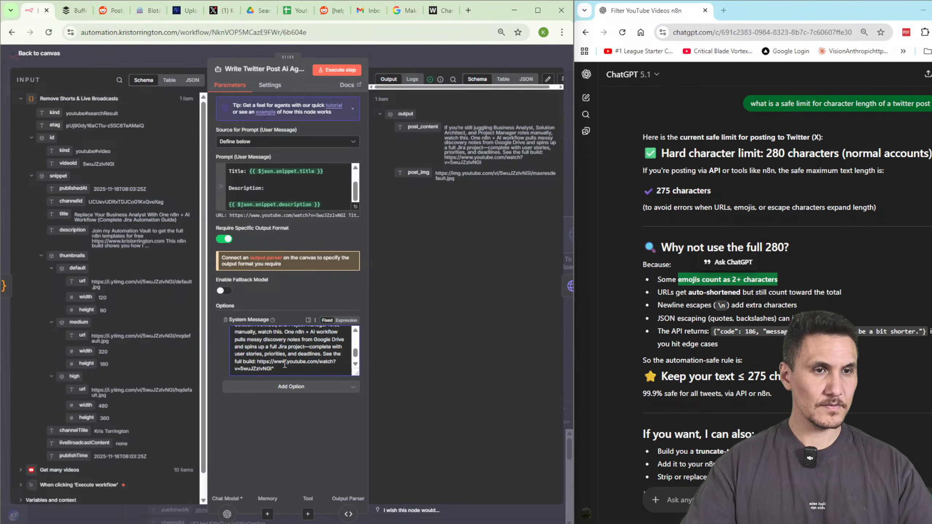
{"action": "scroll", "coordinate": [277, 362], "scroll_direction": "up", "scroll_amount": 2}
Delete the example post block, from the post_content format through the example URL, from the system message.
{"action": "left_click", "coordinate": [235, 369], "text": "shift"}
{"action": "scroll", "coordinate": [287, 362], "scroll_direction": "down", "scroll_amount": 2}
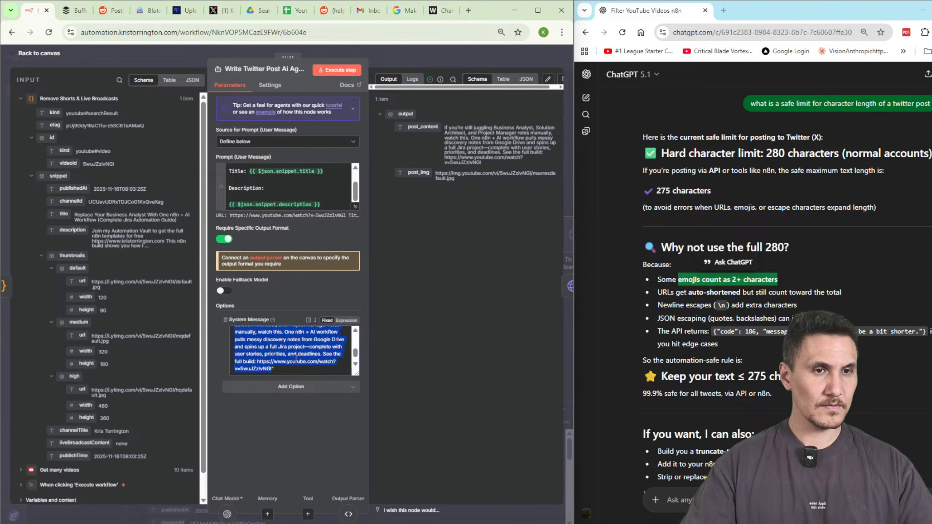
{"action": "scroll", "coordinate": [257, 354], "scroll_direction": "up", "scroll_amount": 2}
{"action": "left_click", "coordinate": [235, 346]}
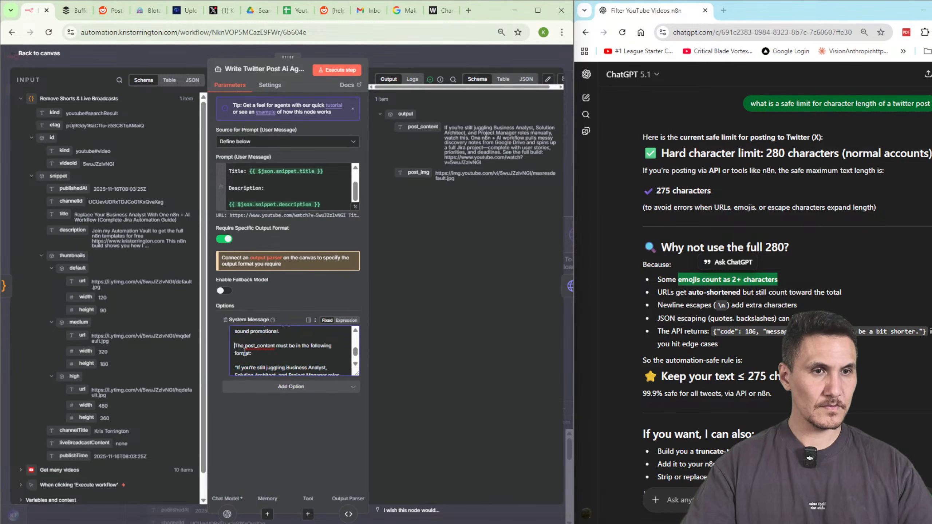
{"action": "scroll", "coordinate": [278, 368], "scroll_direction": "down", "scroll_amount": 2}
{"action": "left_click", "coordinate": [278, 369], "text": "shift"}
{"action": "key", "text": "BackSpace"}
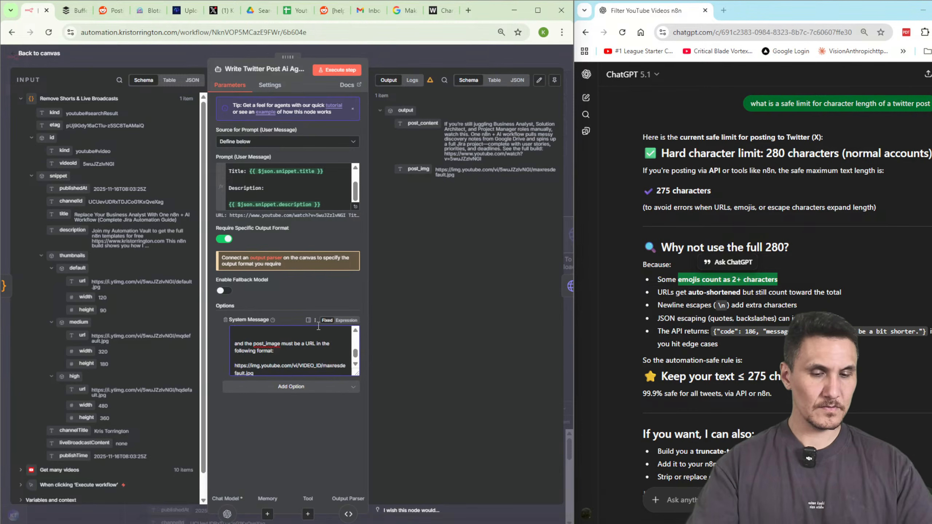
Rerun the agent and count the new post_content in WordCounter: 229 characters, 36 words.
{"action": "left_click", "coordinate": [340, 71]}
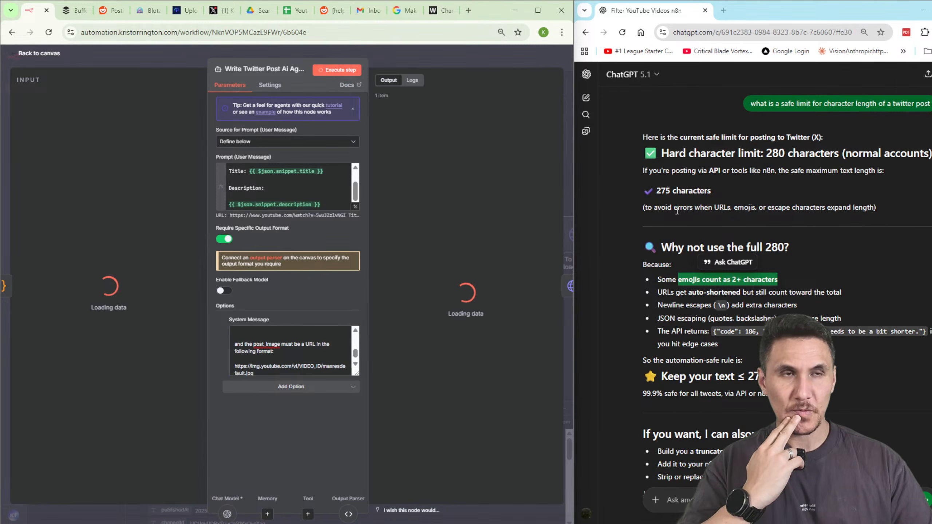
{"action": "left_click_drag", "start_coordinate": [496, 153], "coordinate": [440, 130]}
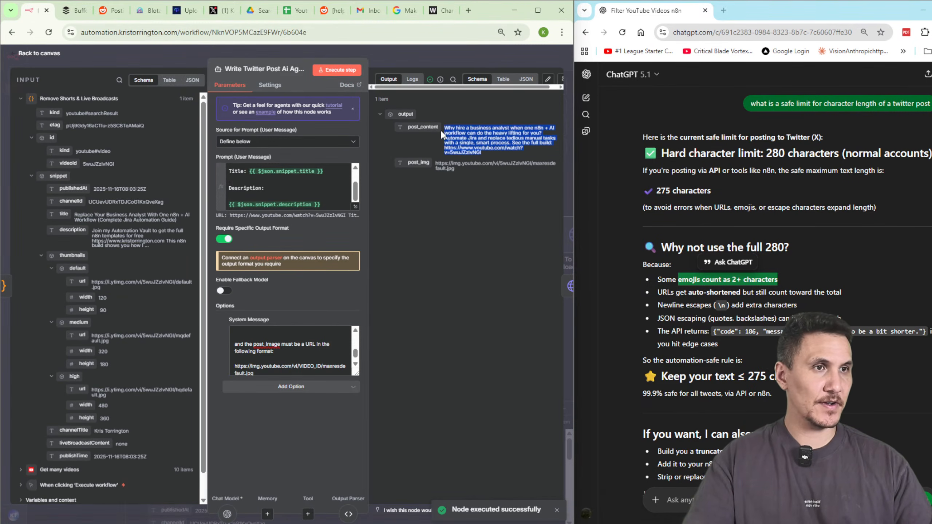
{"action": "key", "text": "ctrl+c"}
{"action": "left_click", "coordinate": [438, 10]}
{"action": "key", "text": "ctrl+a"}
{"action": "key", "text": "ctrl+v"}
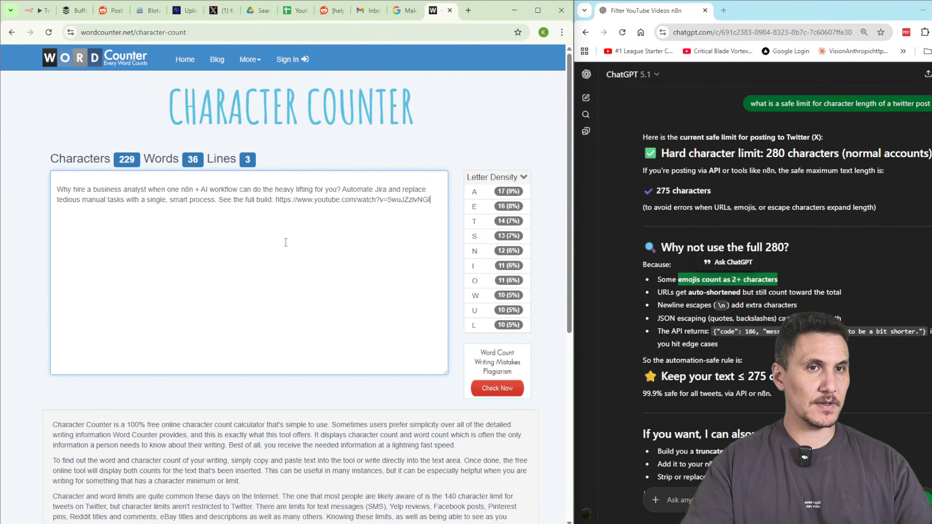
{"action": "left_click", "coordinate": [105, 181]}
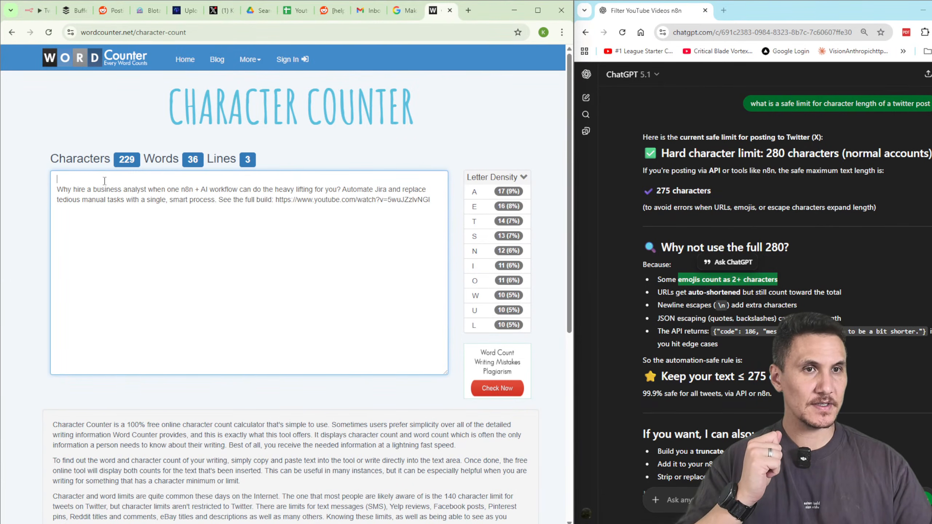
Close the agent node and pan the n8n canvas to reveal the posting node.
{"action": "left_click", "coordinate": [33, 13]}
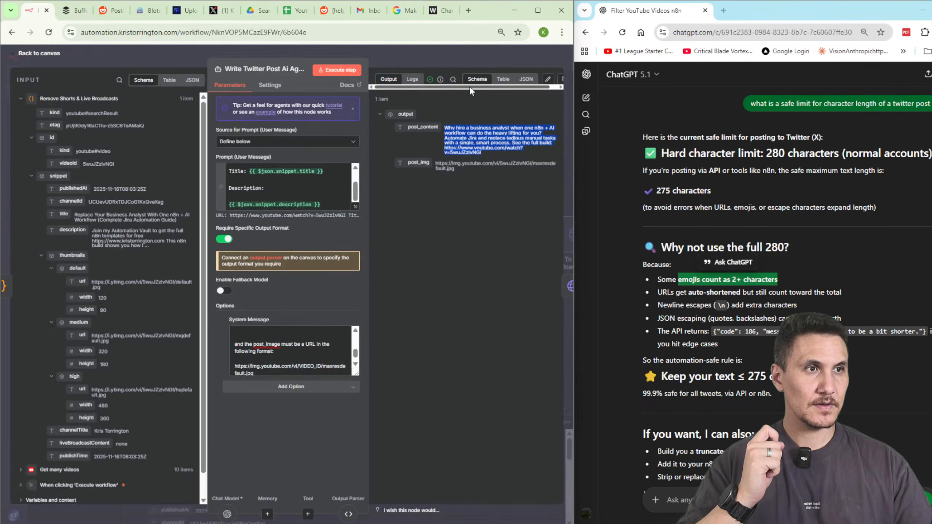
{"action": "left_click", "coordinate": [449, 55]}
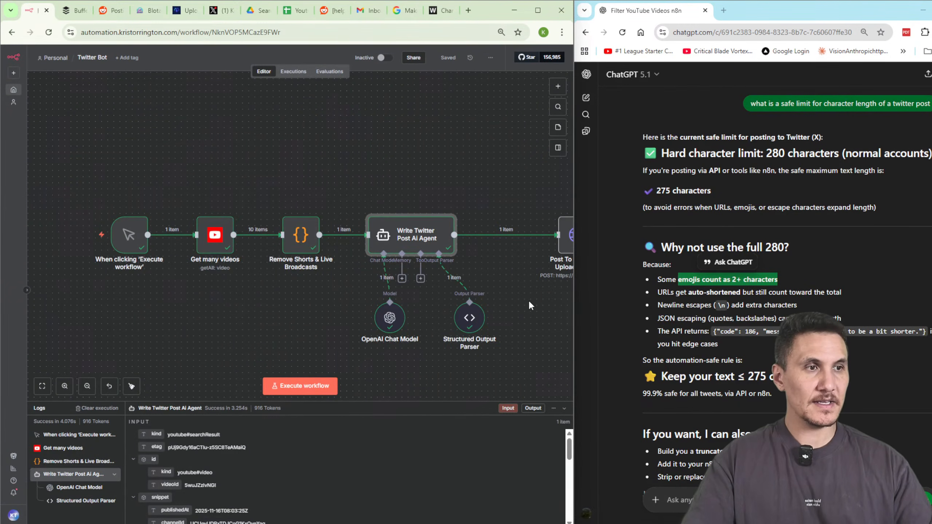
{"action": "left_click_drag", "start_coordinate": [524, 305], "coordinate": [413, 304]}
On X, delete the 'build:' reply and then the original long post.
{"action": "left_click", "coordinate": [221, 10]}
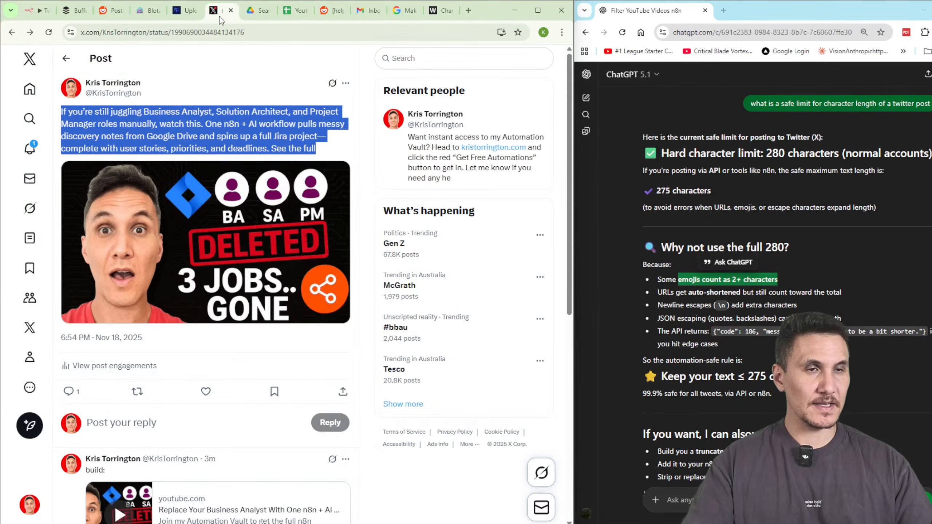
{"action": "left_click", "coordinate": [345, 82]}
{"action": "left_click", "coordinate": [270, 91]}
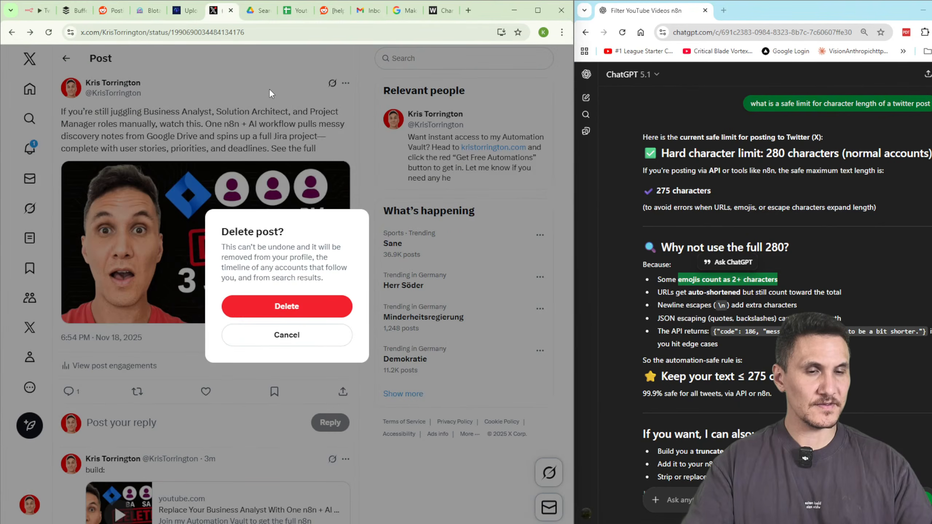
{"action": "left_click", "coordinate": [303, 331]}
{"action": "left_click", "coordinate": [345, 459]}
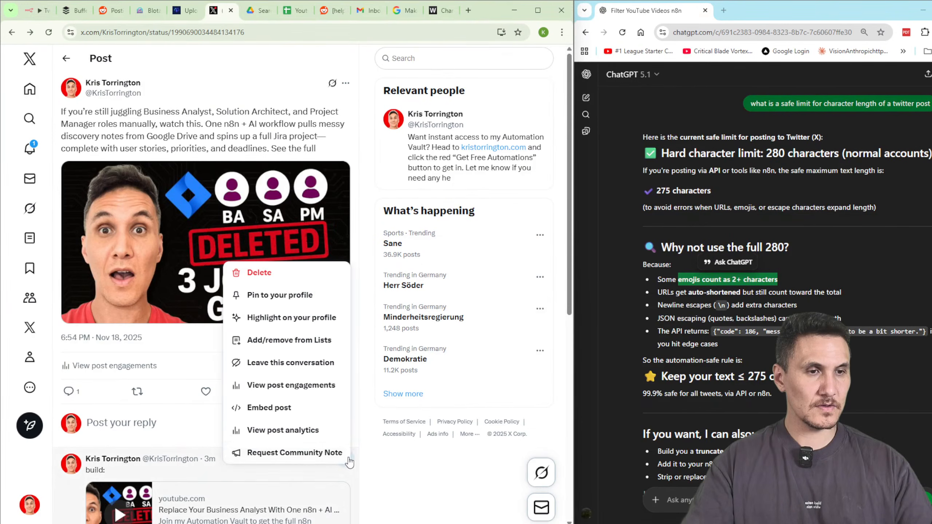
{"action": "left_click", "coordinate": [252, 274]}
{"action": "left_click", "coordinate": [315, 306]}
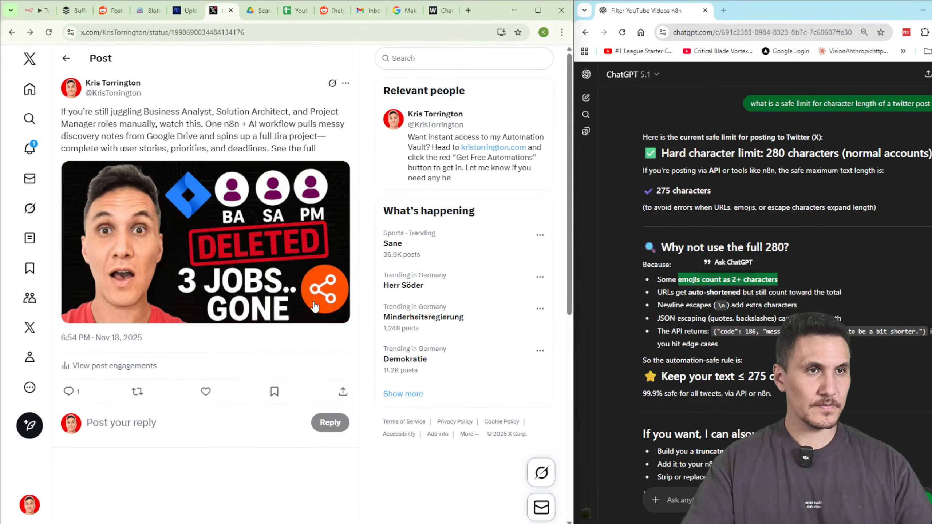
{"action": "left_click", "coordinate": [345, 83]}
{"action": "left_click", "coordinate": [264, 90]}
{"action": "left_click", "coordinate": [297, 298]}
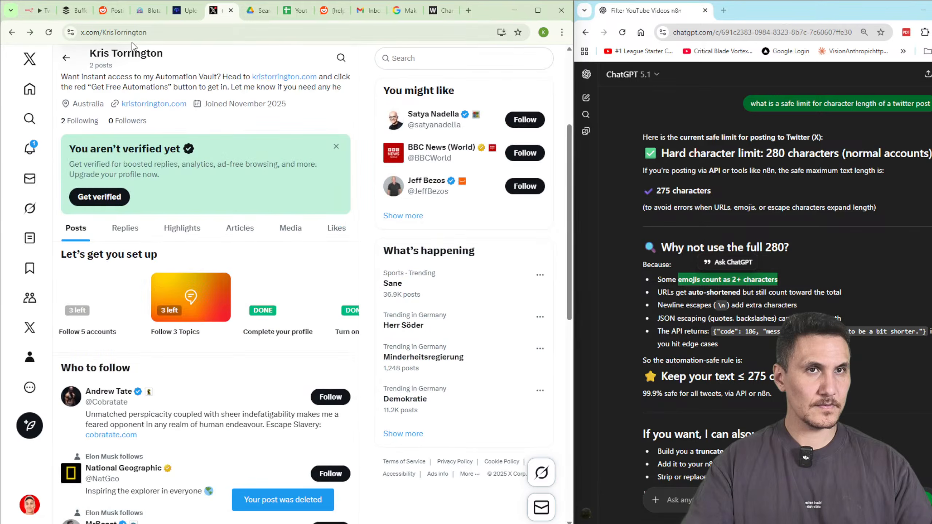
Run the Post To Twitter step in n8n, then return to the X profile.
{"action": "left_click", "coordinate": [36, 15]}
{"action": "left_click_drag", "start_coordinate": [379, 236], "coordinate": [333, 220]}
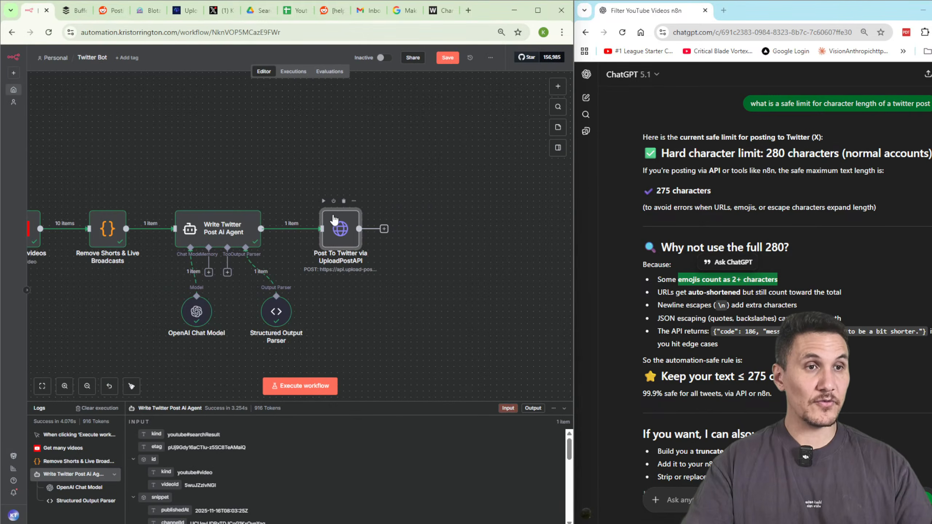
{"action": "left_click", "coordinate": [322, 201]}
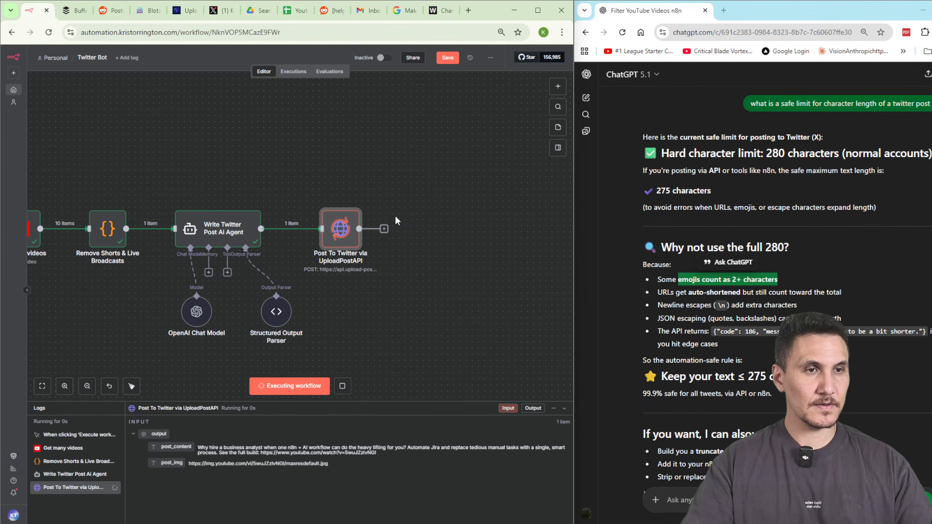
{"action": "left_click", "coordinate": [220, 10]}
{"action": "left_click", "coordinate": [30, 505]}
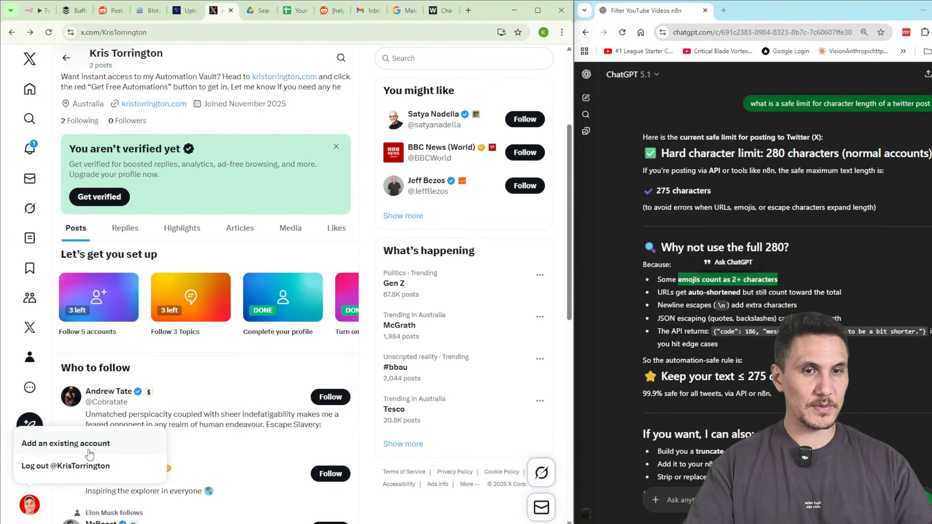
Reload the X profile and check the new post's text, '3 JOBS.. GONE' thumbnail and YouTube link.
{"action": "scroll", "coordinate": [365, 214], "scroll_direction": "up", "scroll_amount": 5}
{"action": "key", "text": "F5"}
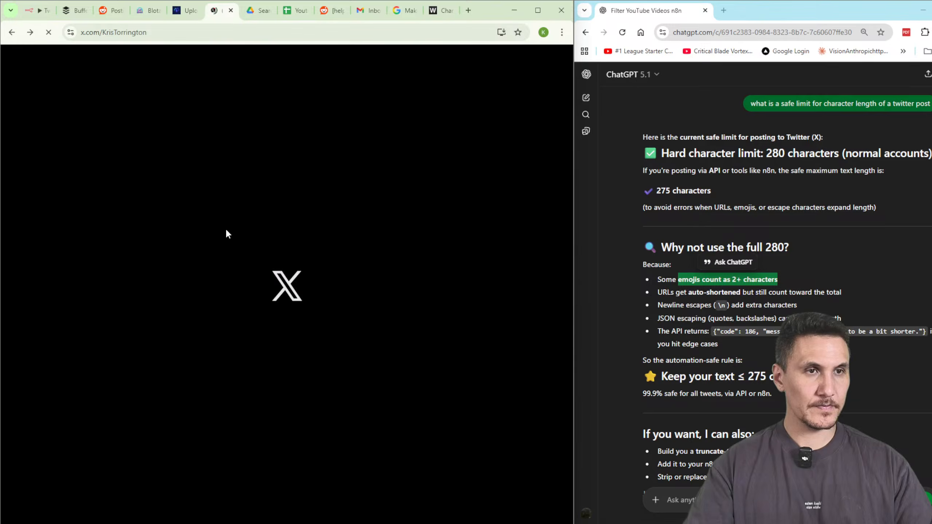
{"action": "scroll", "coordinate": [271, 301], "scroll_direction": "down", "scroll_amount": 5}
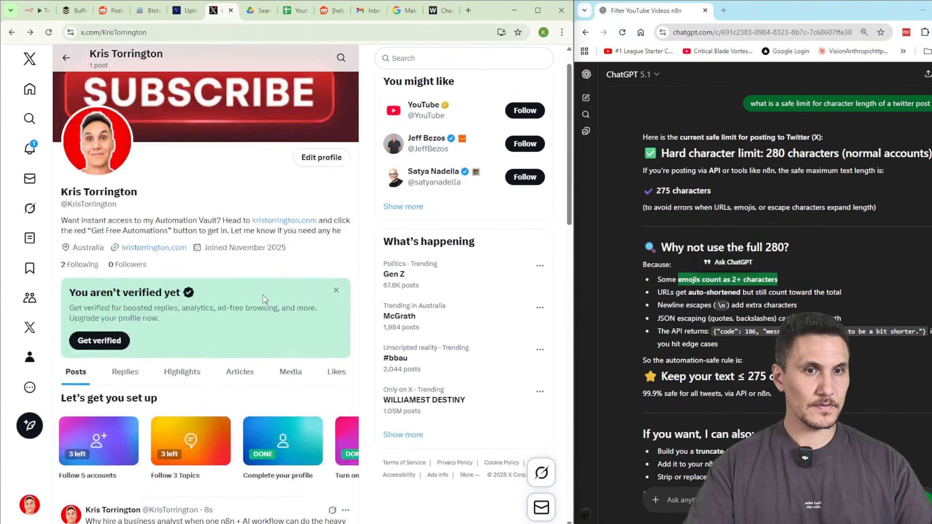
{"action": "scroll", "coordinate": [292, 286], "scroll_direction": "down", "scroll_amount": 2}
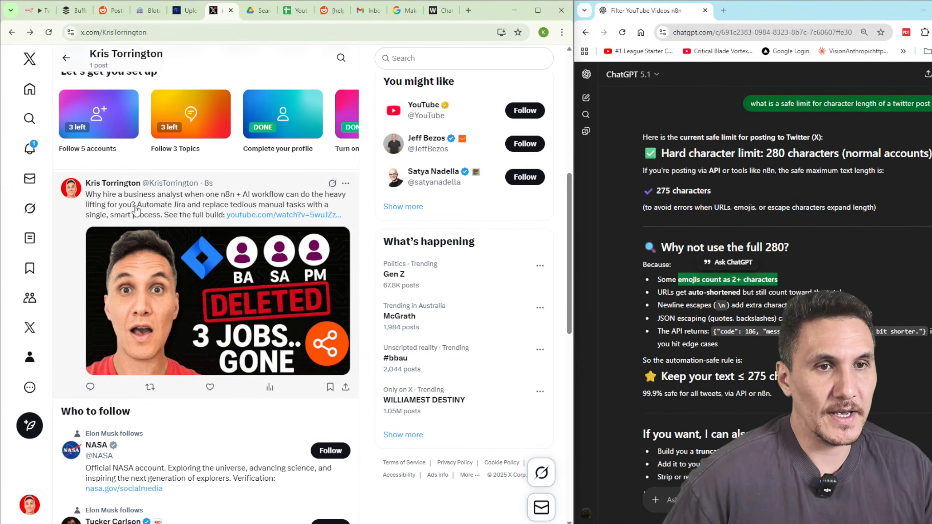
{"action": "left_click_drag", "start_coordinate": [84, 198], "coordinate": [218, 221]}
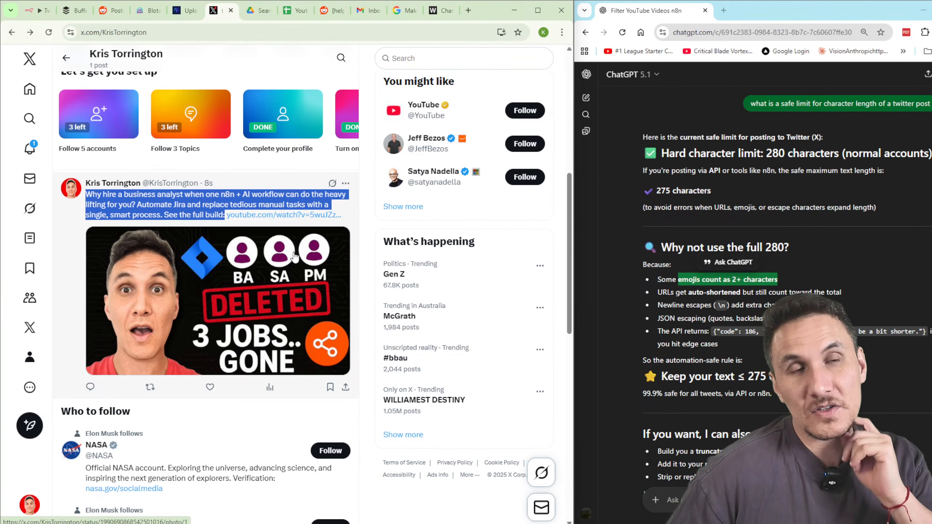
{"action": "left_click", "coordinate": [192, 212]}
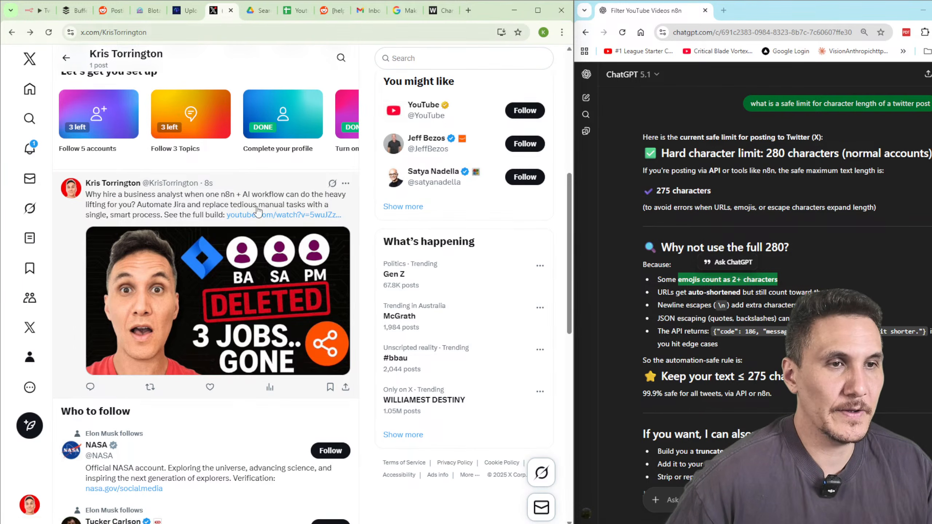
{"action": "left_click_drag", "start_coordinate": [288, 215], "coordinate": [246, 261]}
{"action": "left_click", "coordinate": [229, 307]}
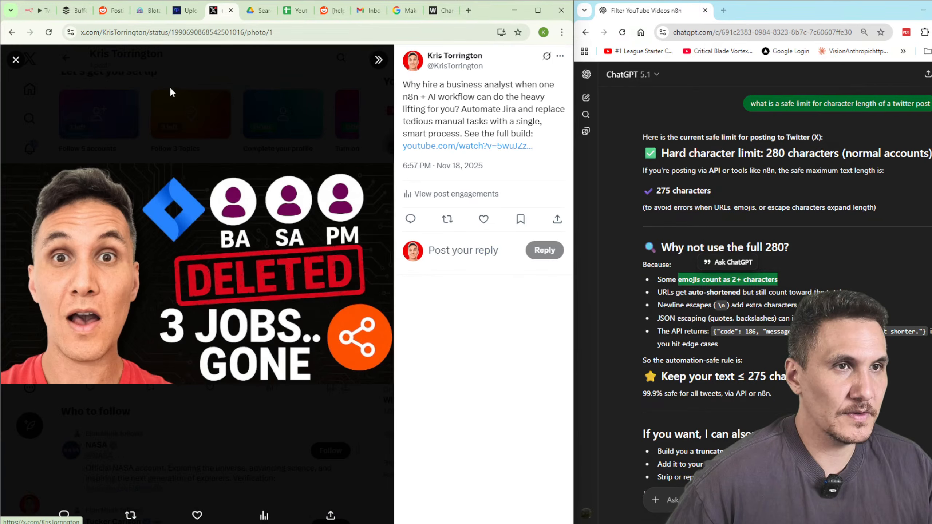
{"action": "left_click", "coordinate": [206, 129]}
{"action": "left_click", "coordinate": [279, 215]}
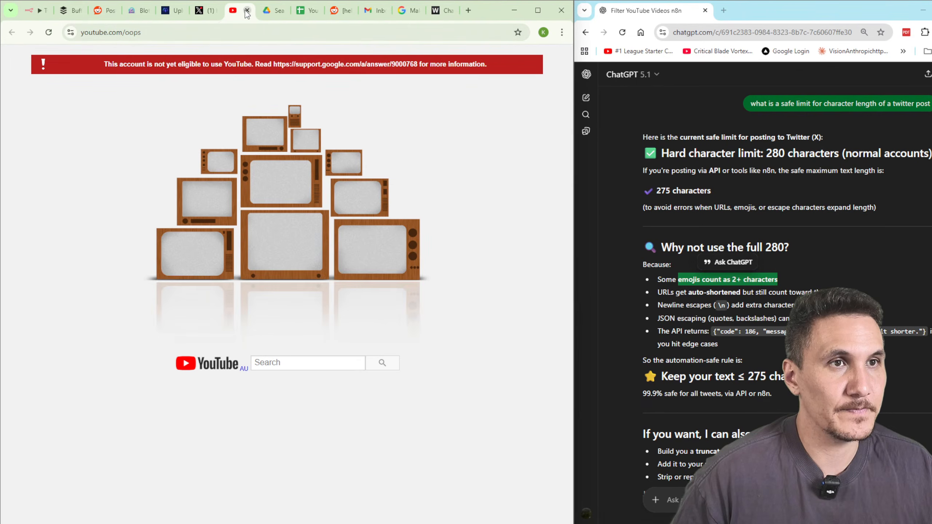
{"action": "left_click", "coordinate": [246, 11]}
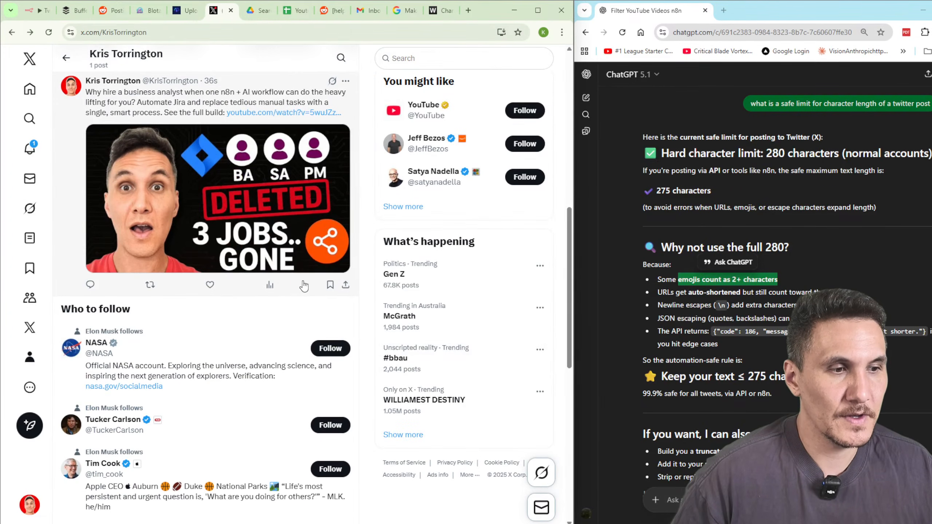
Back in n8n, save the Twitter Bot workflow.
{"action": "left_click", "coordinate": [39, 10]}
{"action": "left_click_drag", "start_coordinate": [334, 338], "coordinate": [498, 342]}
{"action": "left_click_drag", "start_coordinate": [78, 144], "coordinate": [294, 242]}
{"action": "left_click", "coordinate": [447, 57]}
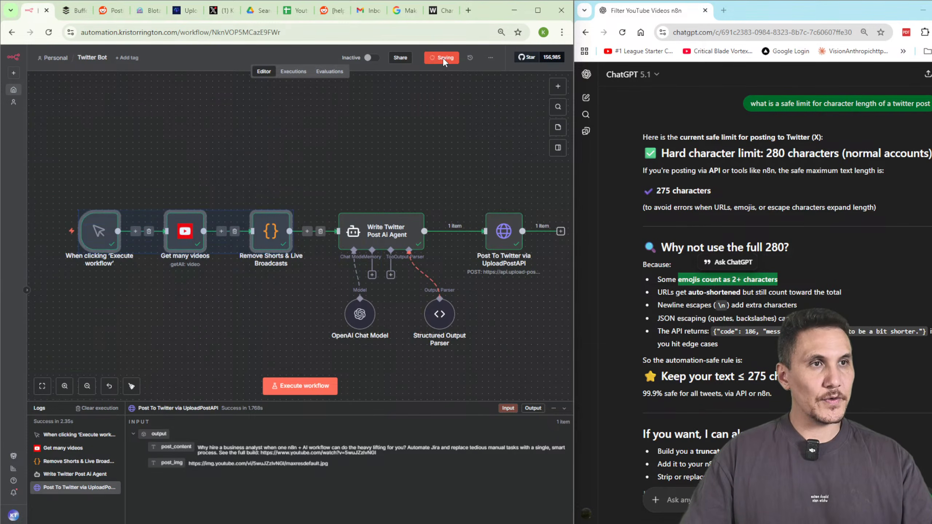
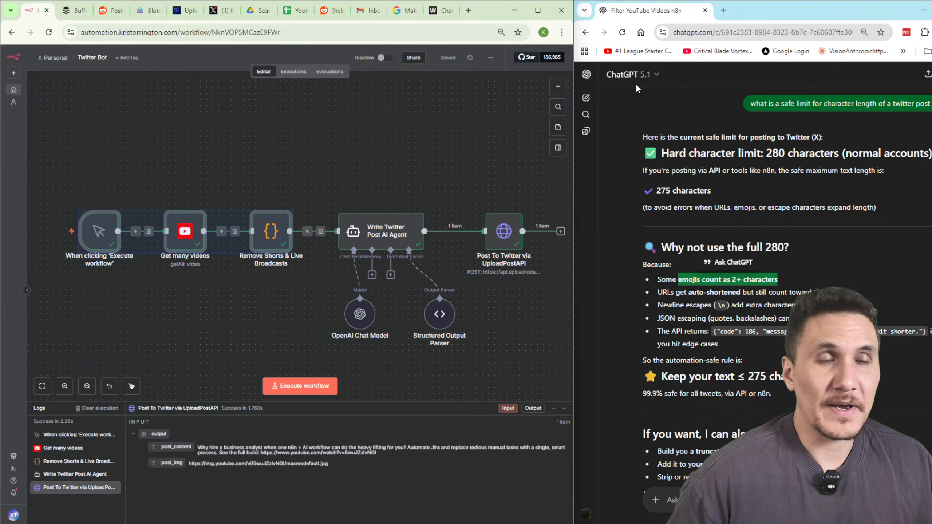
Add a sticky note above the Get many videos node and save the workflow.
{"action": "left_click", "coordinate": [380, 177]}
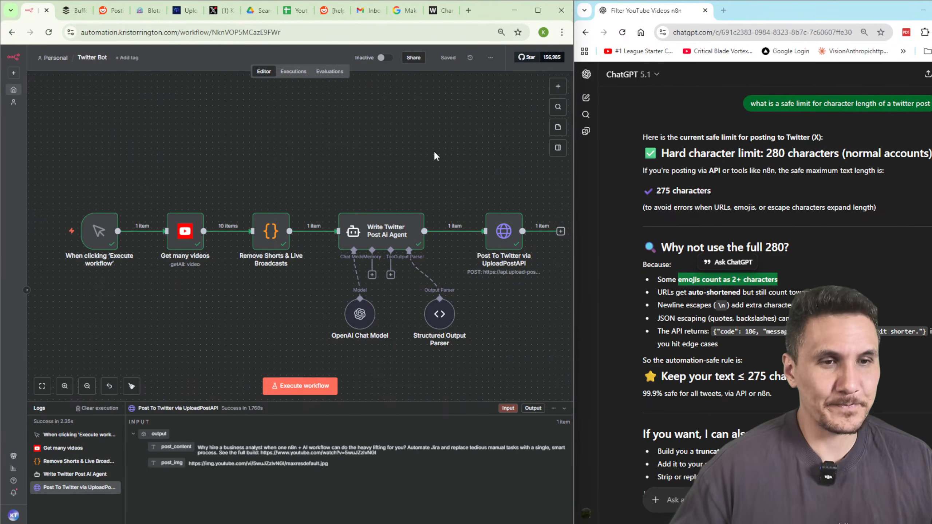
{"action": "scroll", "coordinate": [418, 145], "scroll_direction": "down", "scroll_amount": 1}
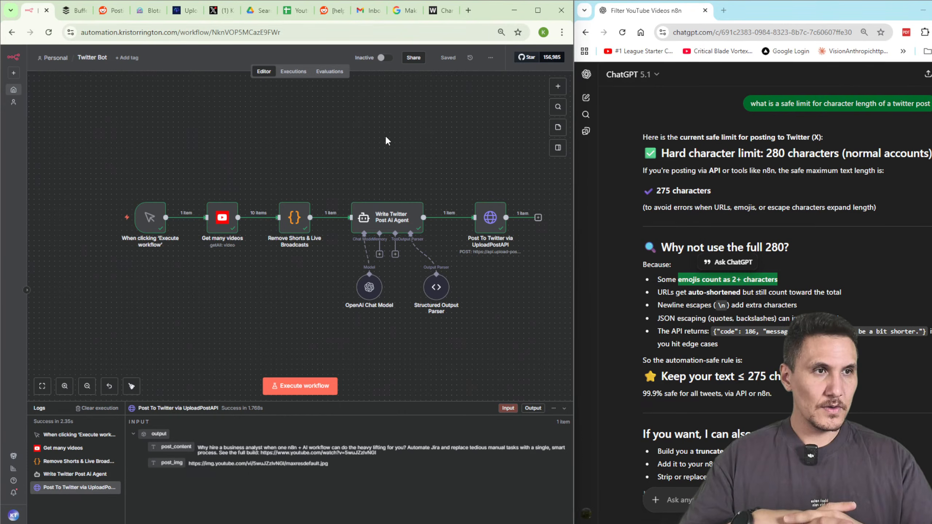
{"action": "left_click", "coordinate": [559, 86]}
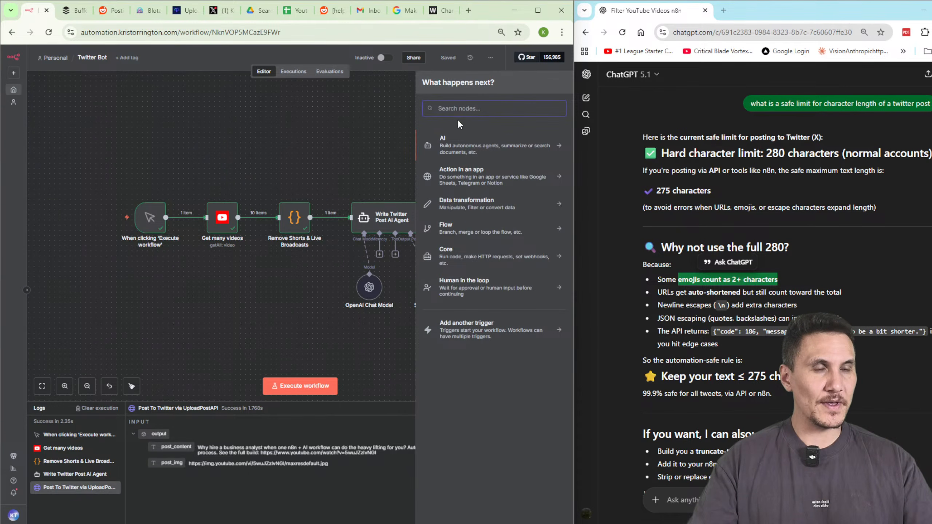
{"action": "type", "text": "note"}
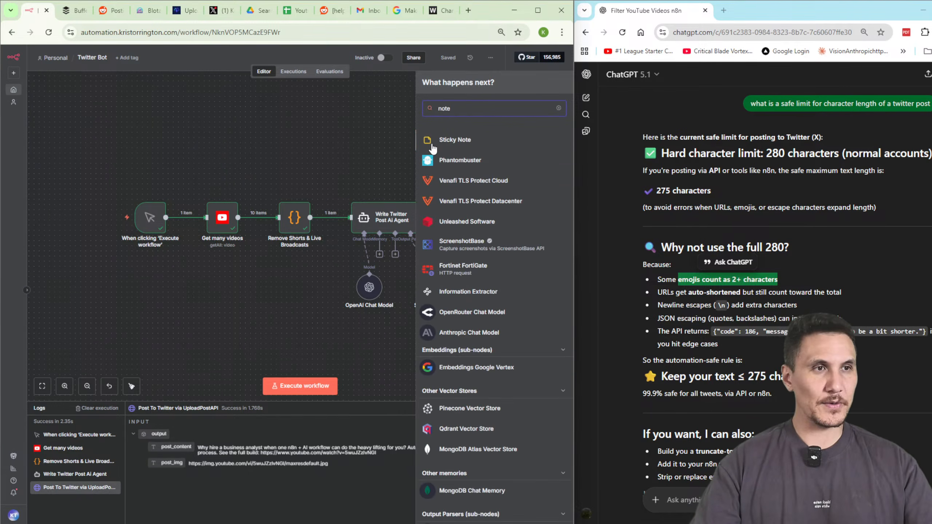
{"action": "left_click", "coordinate": [430, 145]}
{"action": "left_click_drag", "start_coordinate": [479, 155], "coordinate": [219, 152]}
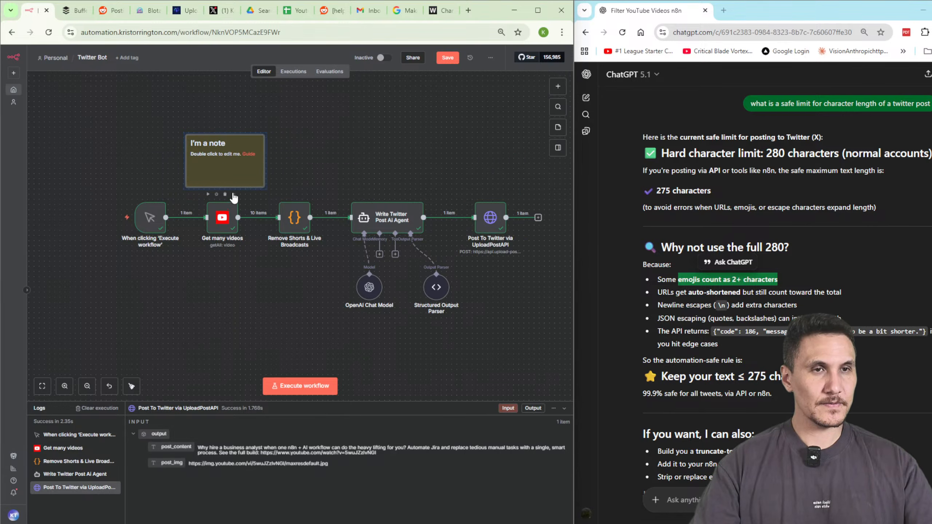
{"action": "scroll", "coordinate": [275, 157], "scroll_direction": "up", "scroll_amount": 2}
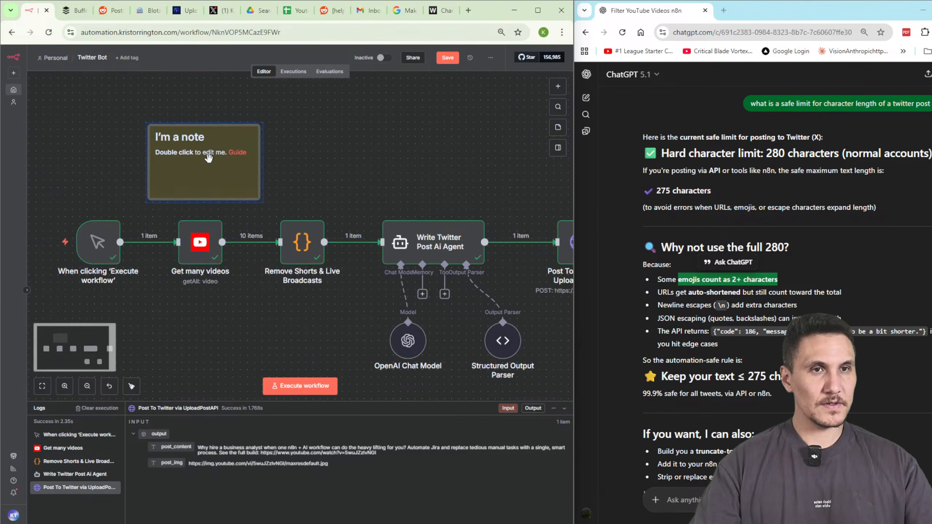
{"action": "left_click", "coordinate": [448, 57]}
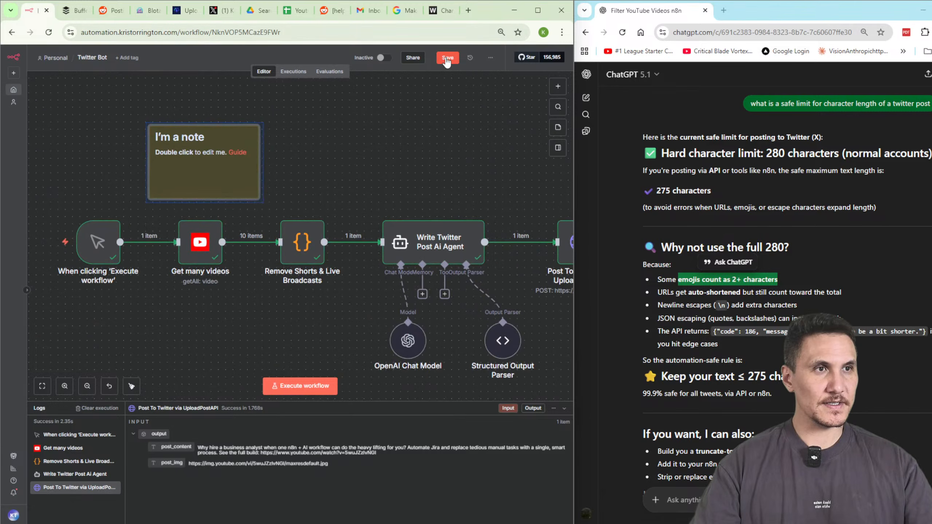
Edit the sticky note's text to the heading '## Where to next?'.
{"action": "right_click", "coordinate": [205, 187]}
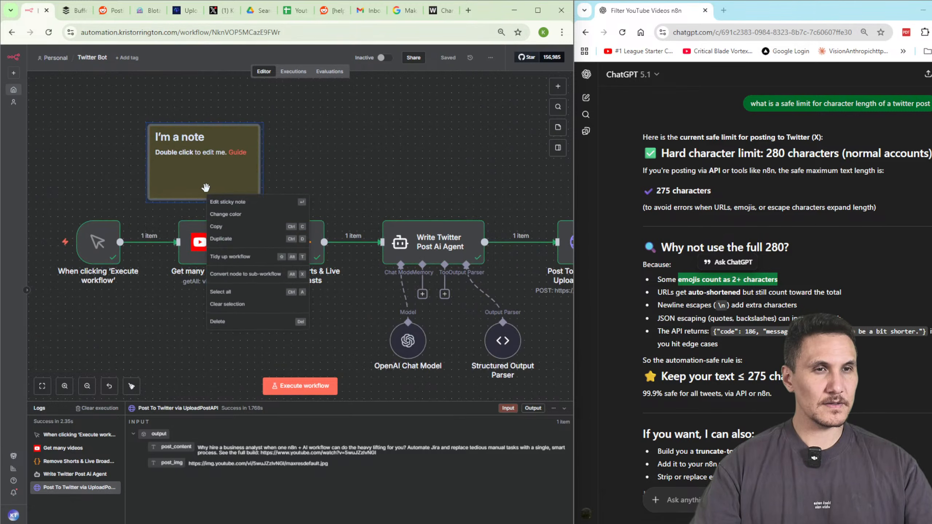
{"action": "left_click", "coordinate": [226, 202]}
{"action": "key", "text": "Escape"}
{"action": "right_click", "coordinate": [245, 173]}
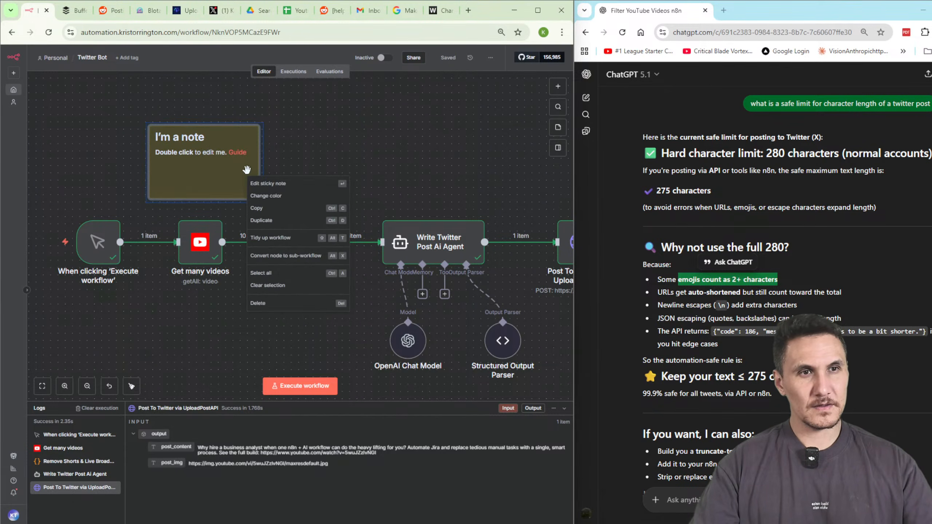
{"action": "left_click", "coordinate": [257, 182]}
{"action": "type", "text": "## Where to next?"}
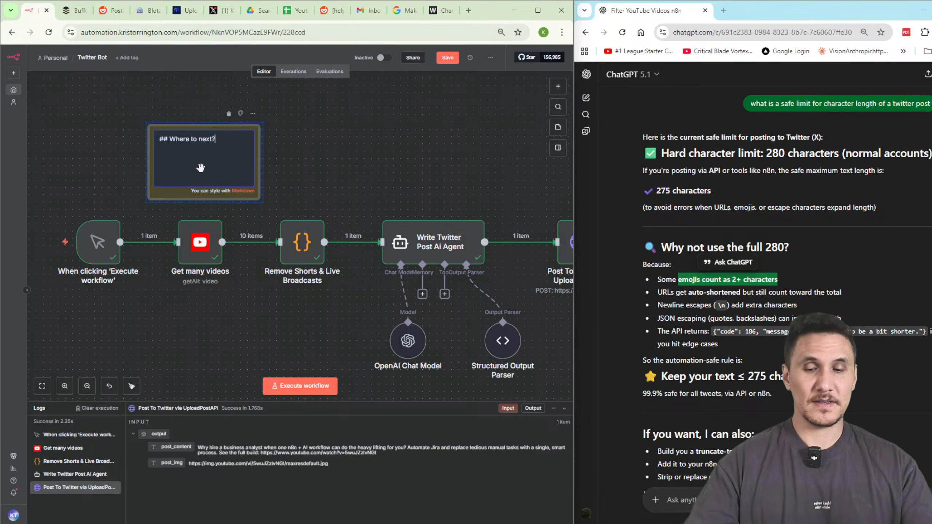
{"action": "key", "text": "Return"}
{"action": "key", "text": "Return"}
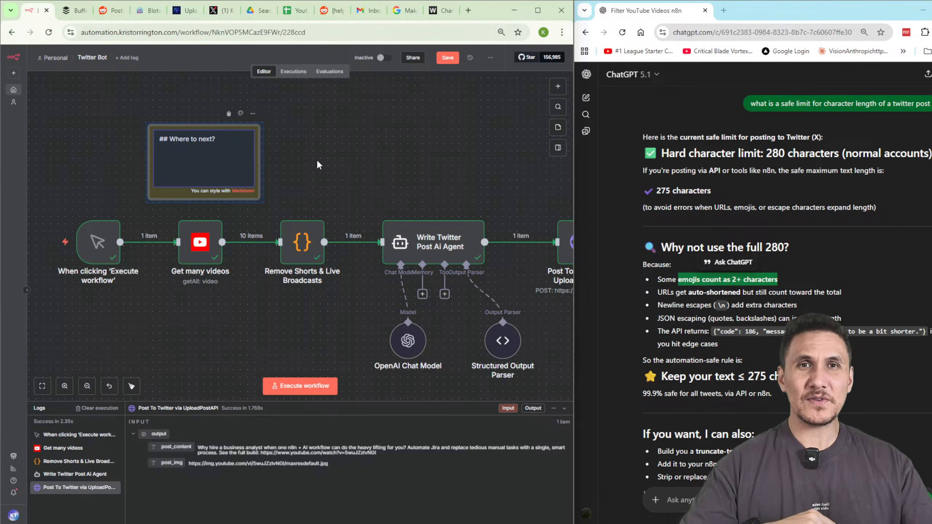
Save the Twitter Bot workflow with the finished 'Where to next?' note.
{"action": "left_click", "coordinate": [447, 57]}
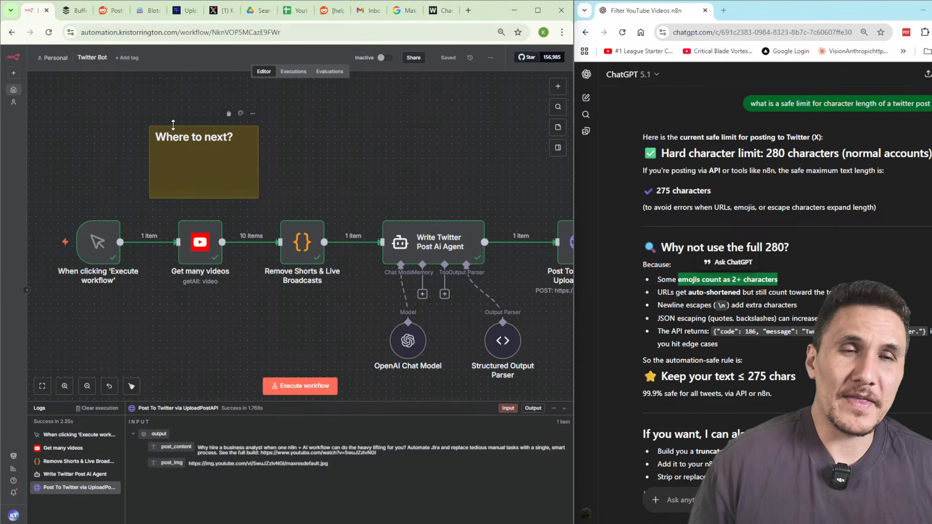
{"action": "scroll", "coordinate": [197, 116], "scroll_direction": "up", "scroll_amount": 2}
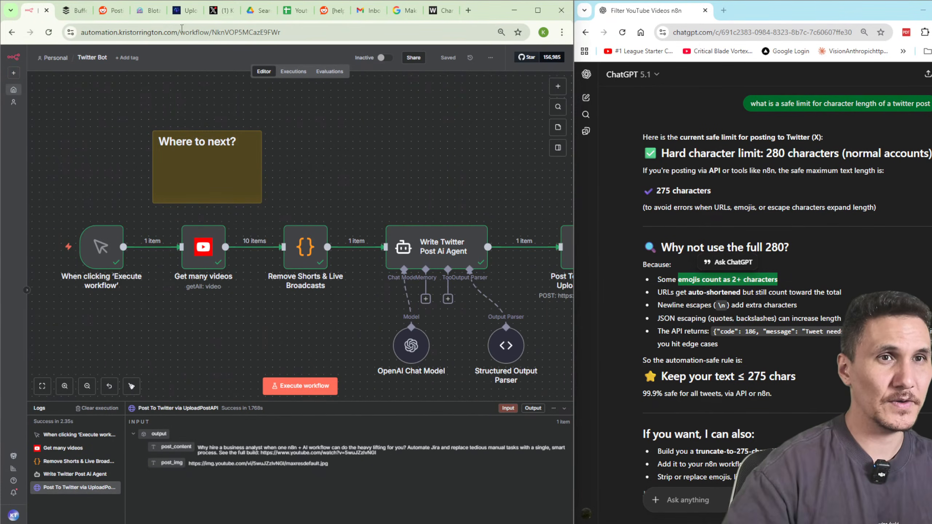
Go to the n8n workflows overview and create a new workflow.
{"action": "left_click_drag", "start_coordinate": [183, 33], "coordinate": [312, 34]}
{"action": "key", "text": "BackSpace"}
{"action": "key", "text": "Return"}
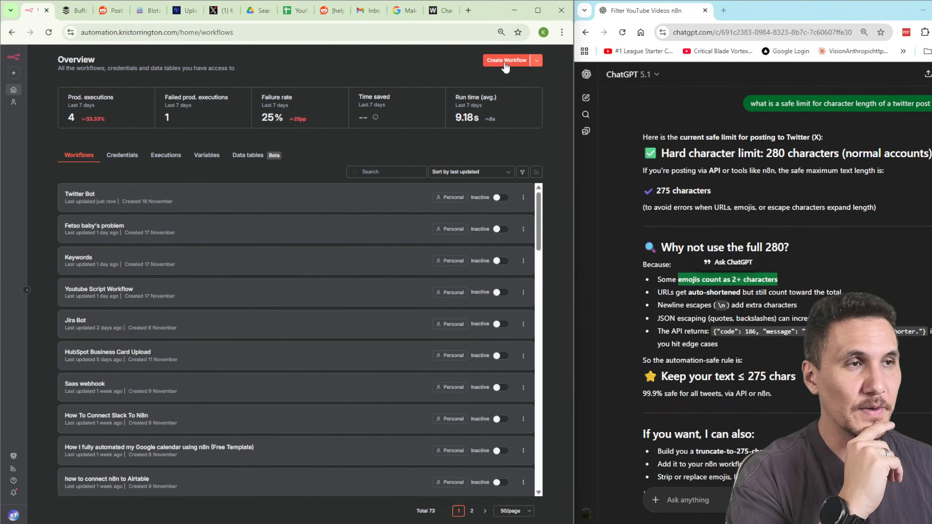
{"action": "left_click", "coordinate": [505, 62]}
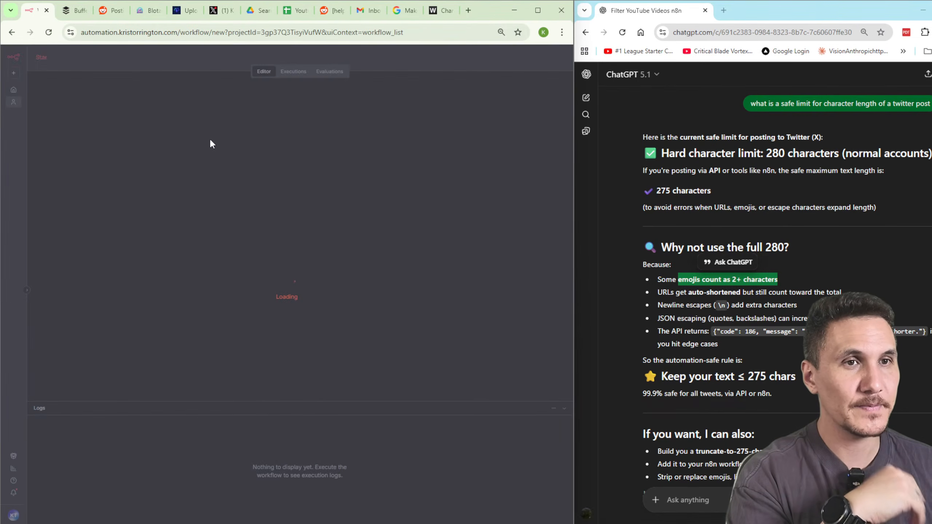
Name the new workflow 'Icebox Form'.
{"action": "left_click", "coordinate": [90, 61]}
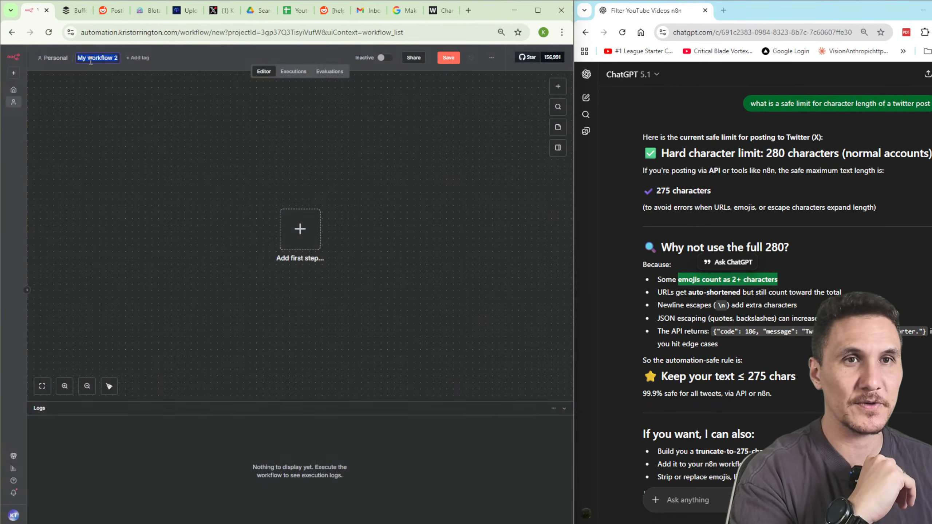
{"action": "type", "text": "Icebox Form"}
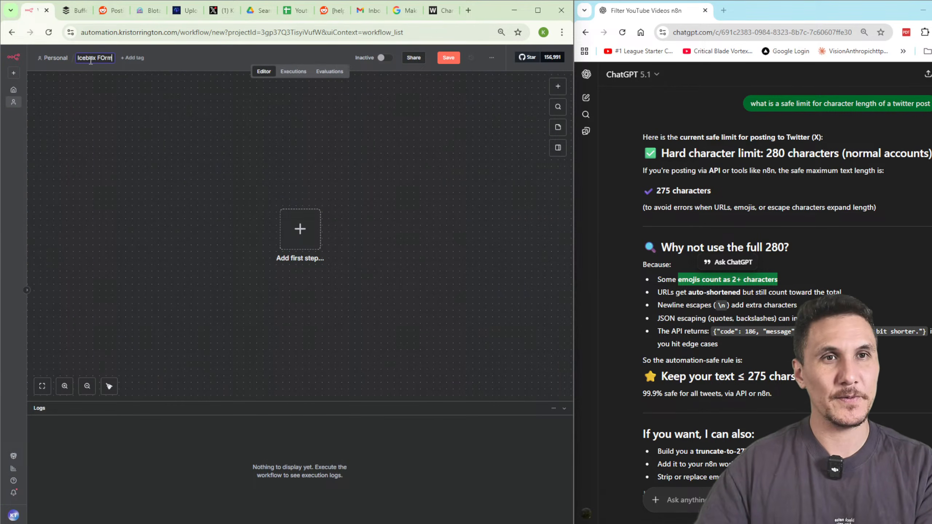
{"action": "left_click", "coordinate": [405, 200]}
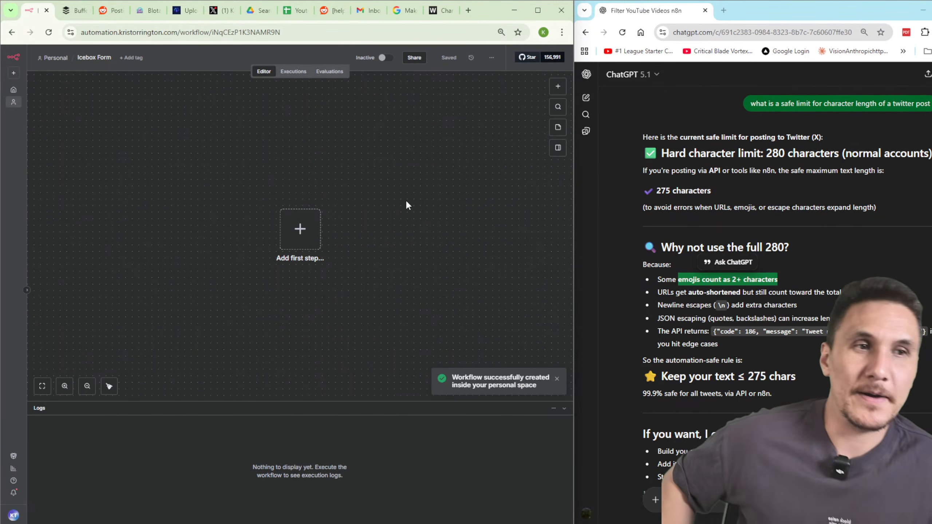
{"action": "scroll", "coordinate": [475, 224], "scroll_direction": "up", "scroll_amount": 1}
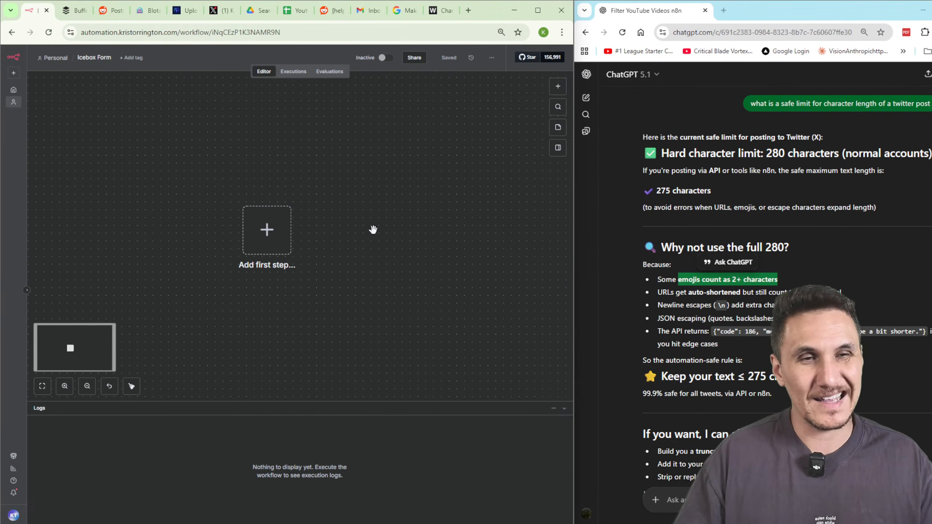
{"action": "left_click_drag", "start_coordinate": [372, 229], "coordinate": [346, 209]}
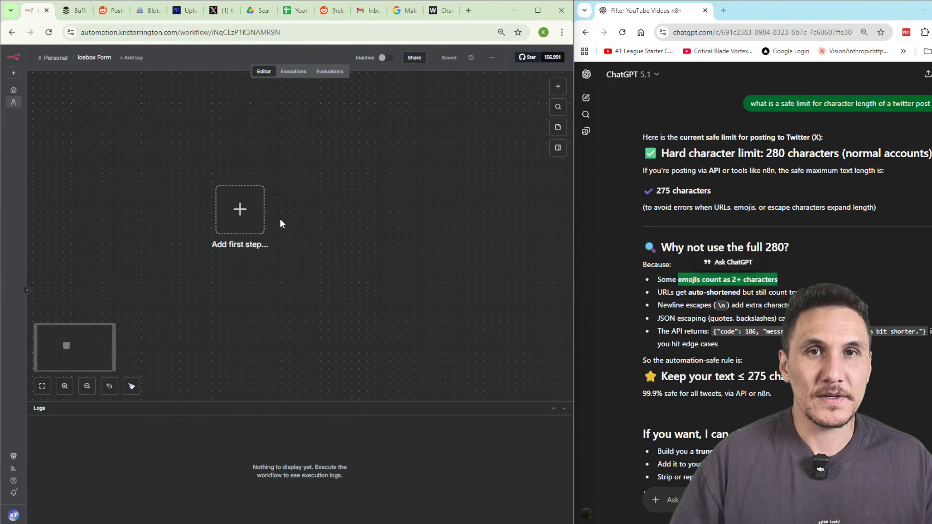
Add an n8n Form submission trigger titled 'Upload Image'.
{"action": "left_click", "coordinate": [241, 208]}
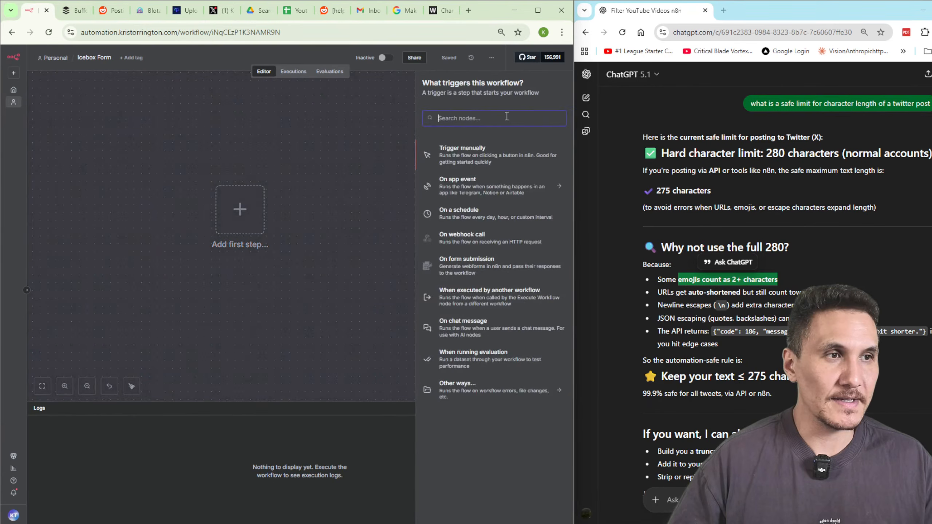
{"action": "type", "text": "form"}
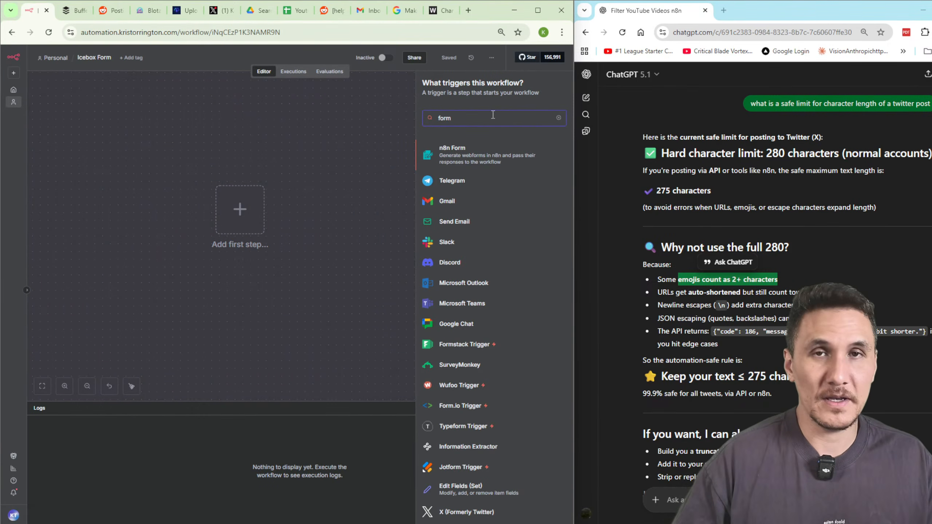
{"action": "left_click", "coordinate": [485, 168]}
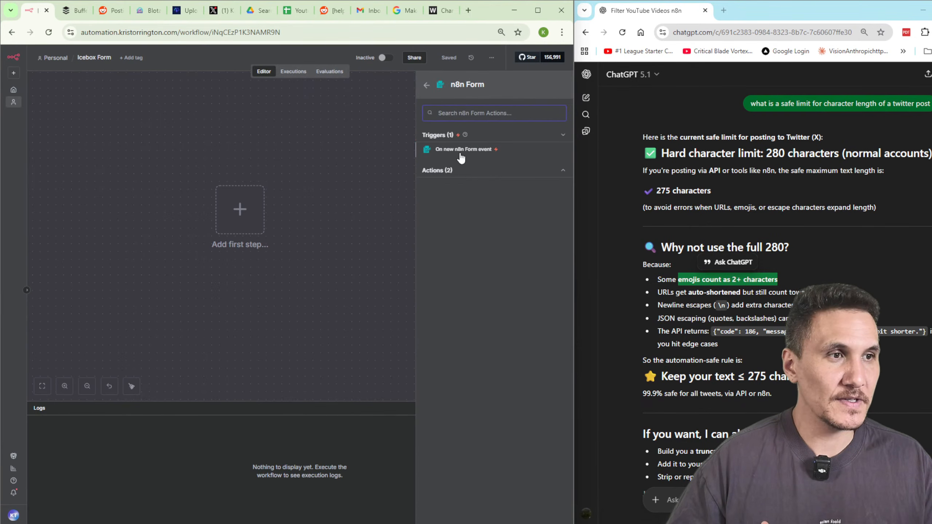
{"action": "left_click", "coordinate": [461, 158]}
{"action": "left_click", "coordinate": [213, 198]}
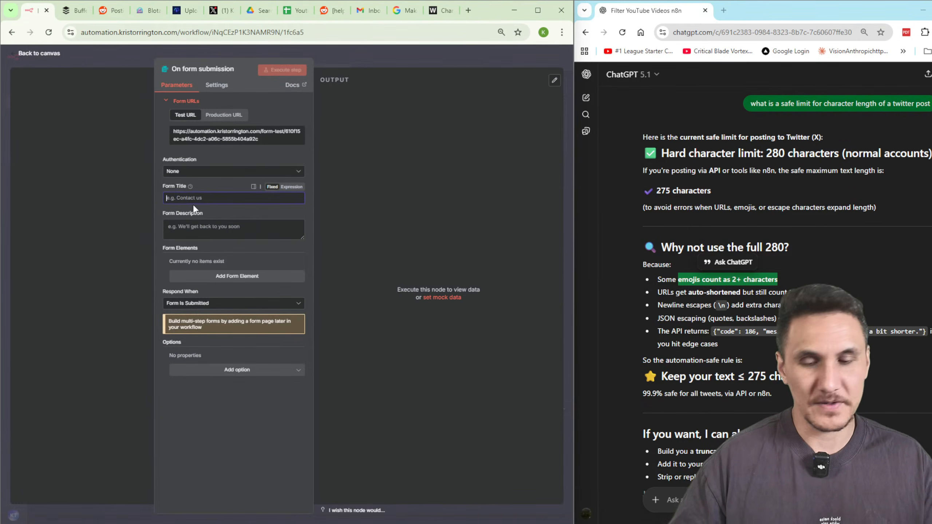
{"action": "type", "text": "Upload Image"}
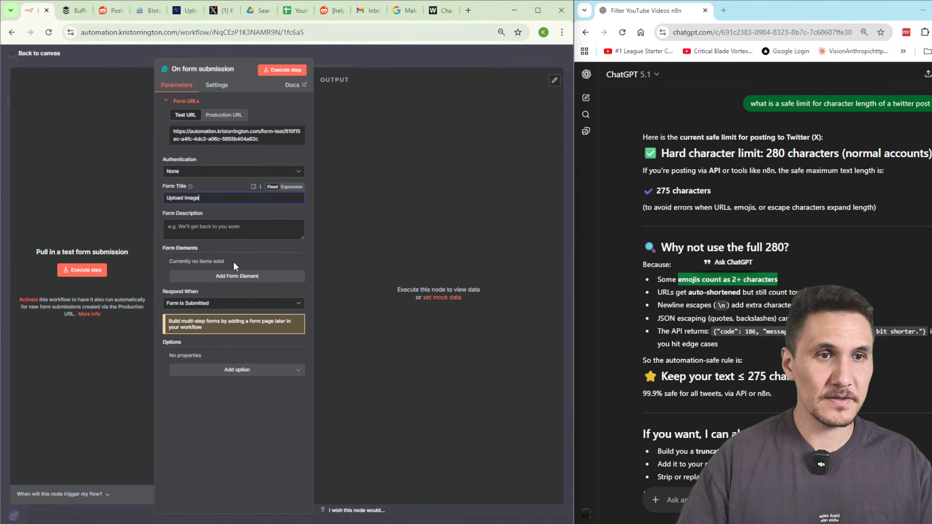
Add a form field and name it 'File'.
{"action": "left_click", "coordinate": [237, 275]}
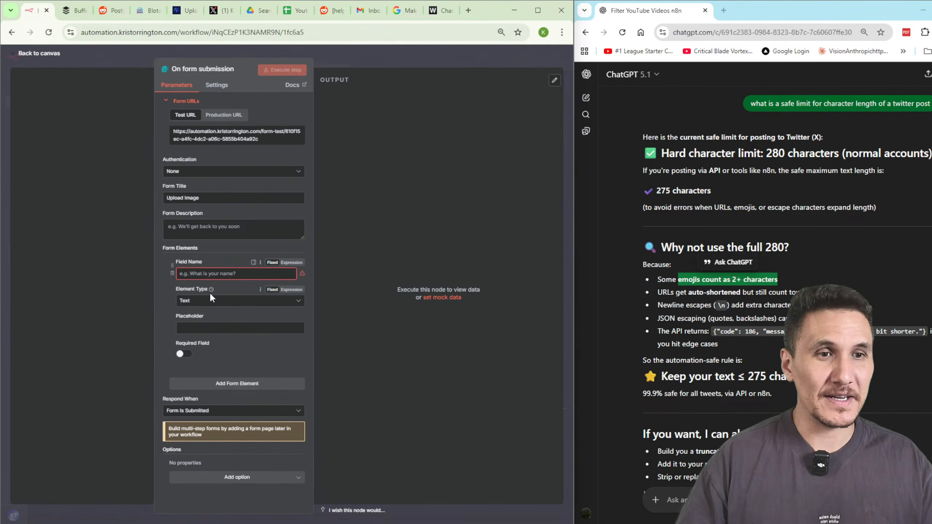
{"action": "left_click", "coordinate": [220, 300]}
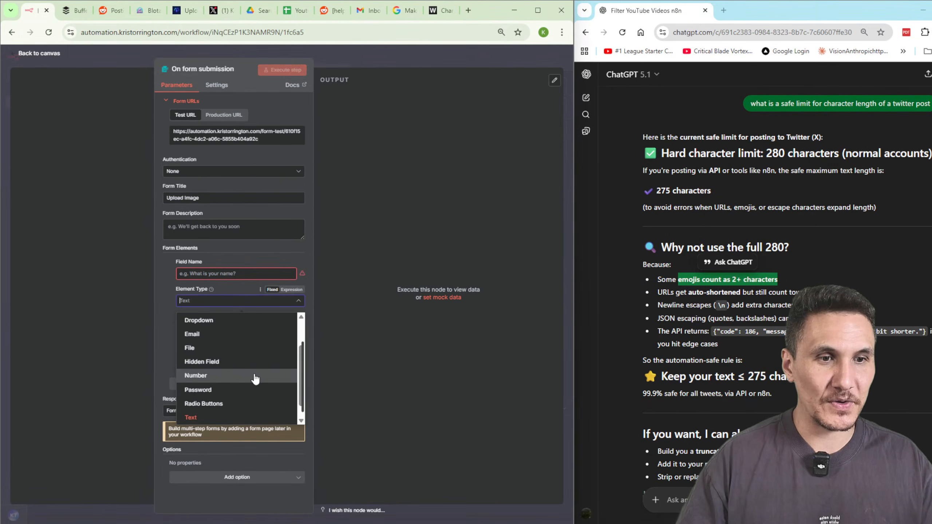
{"action": "scroll", "coordinate": [259, 383], "scroll_direction": "down", "scroll_amount": 1}
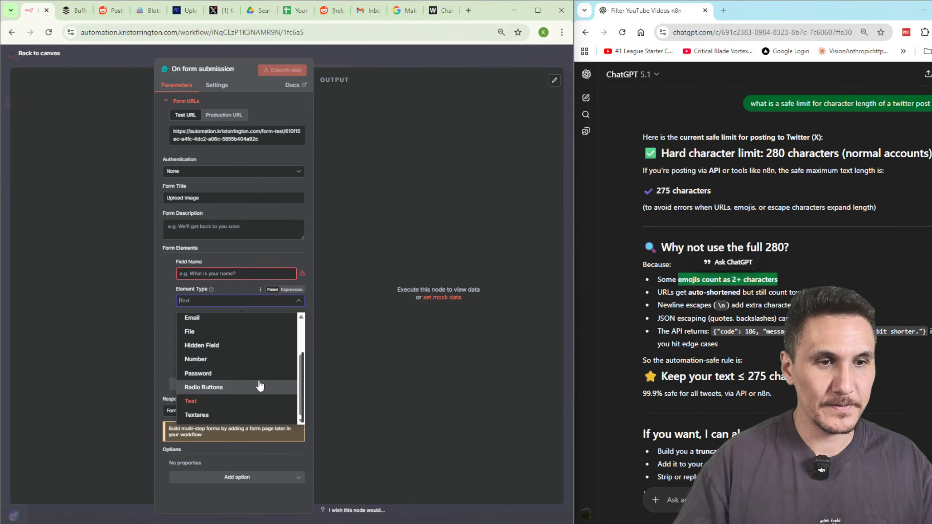
{"action": "scroll", "coordinate": [260, 385], "scroll_direction": "up", "scroll_amount": 3}
{"action": "left_click", "coordinate": [169, 312]}
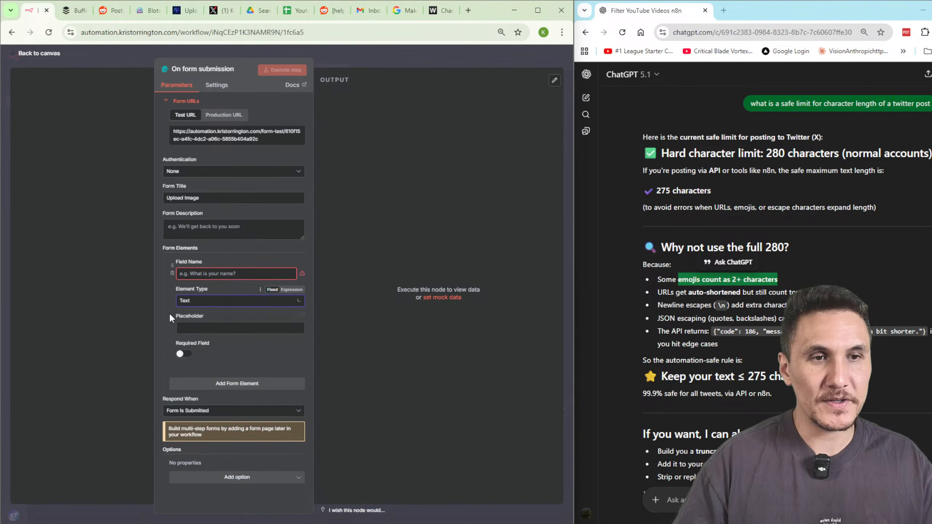
{"action": "left_click", "coordinate": [198, 274]}
{"action": "type", "text": "Upload"}
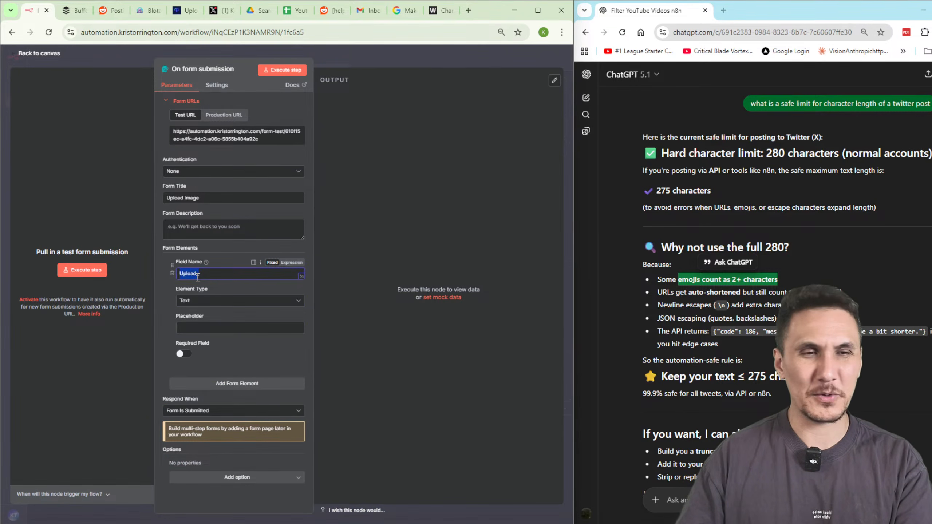
{"action": "key", "text": "BackSpace"}
{"action": "key", "text": "BackSpace"}
{"action": "key", "text": "BackSpace"}
{"action": "key", "text": "BackSpace"}
{"action": "key", "text": "BackSpace"}
{"action": "key", "text": "BackSpace"}
{"action": "type", "text": "File"}
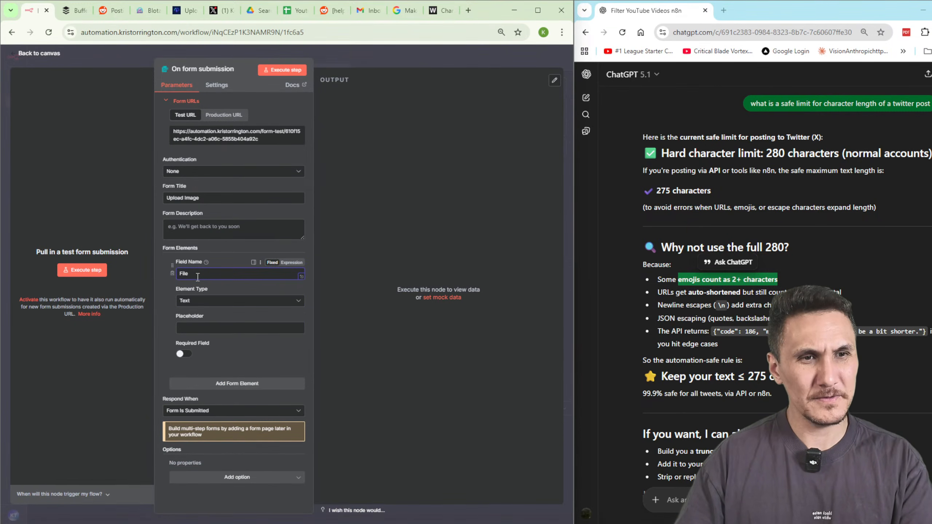
Set the field's element type to File and save the workflow.
{"action": "left_click", "coordinate": [217, 304]}
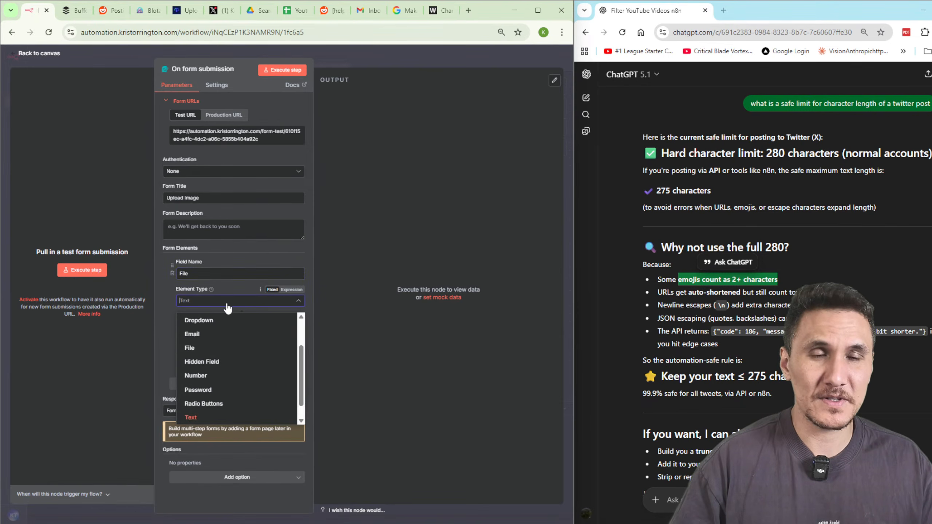
{"action": "left_click", "coordinate": [244, 347]}
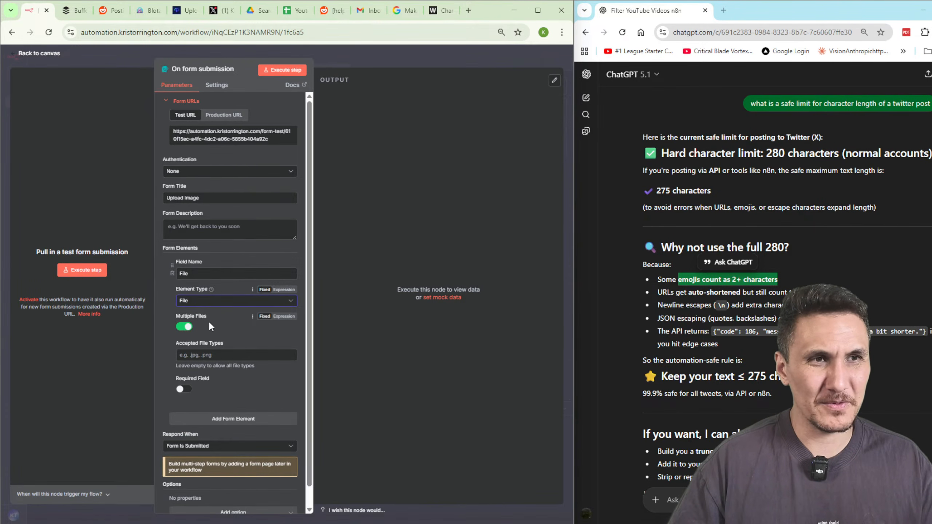
{"action": "left_click", "coordinate": [352, 55]}
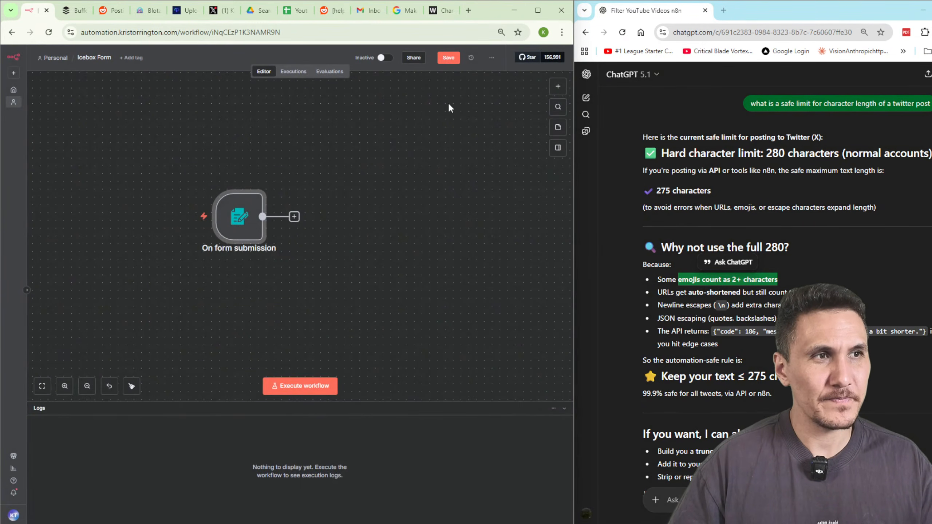
{"action": "left_click", "coordinate": [448, 57]}
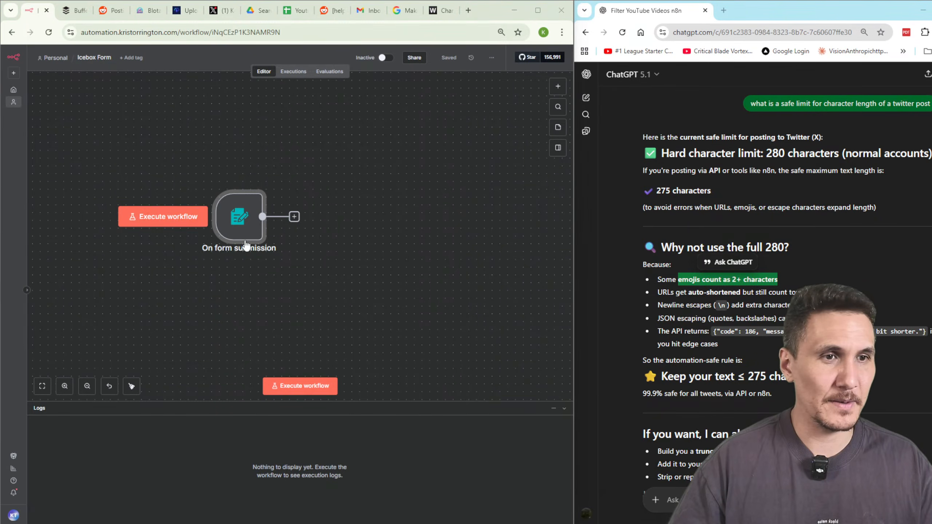
Test the Upload Image form by submitting channels4_profile (3).jpg.
{"action": "left_click", "coordinate": [306, 385]}
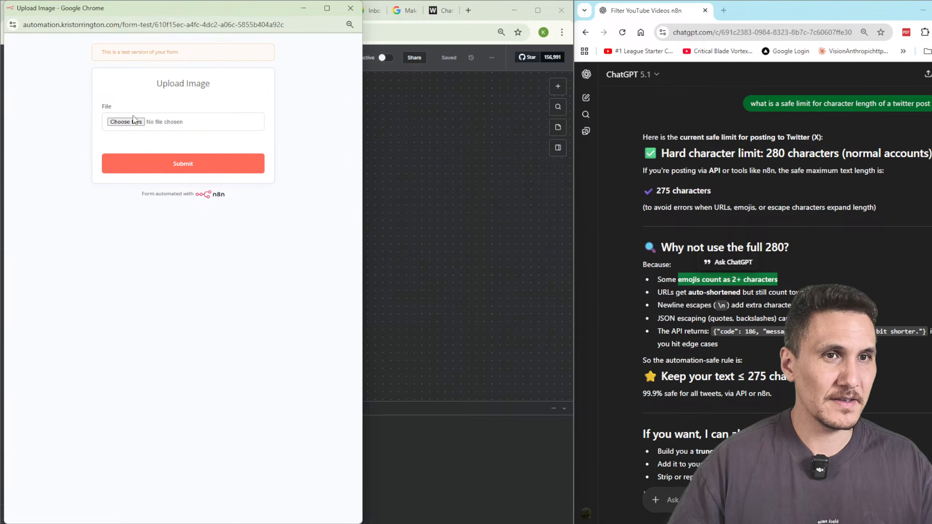
{"action": "left_click", "coordinate": [133, 121]}
{"action": "double_click", "coordinate": [267, 92]}
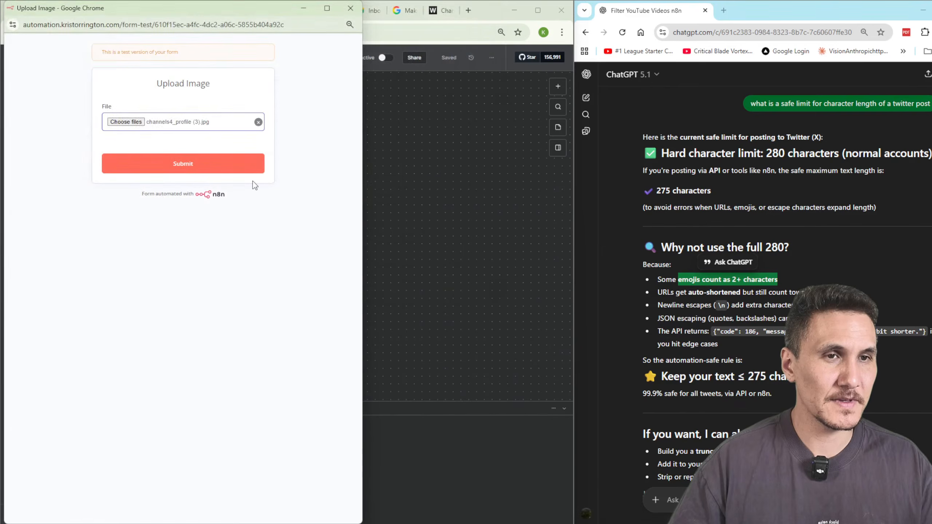
{"action": "left_click", "coordinate": [241, 169]}
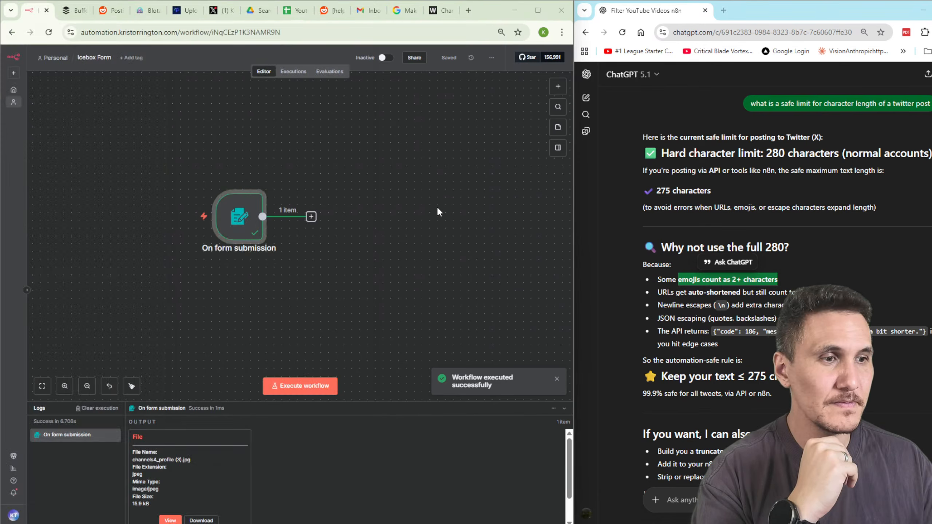
{"action": "left_click", "coordinate": [311, 217]}
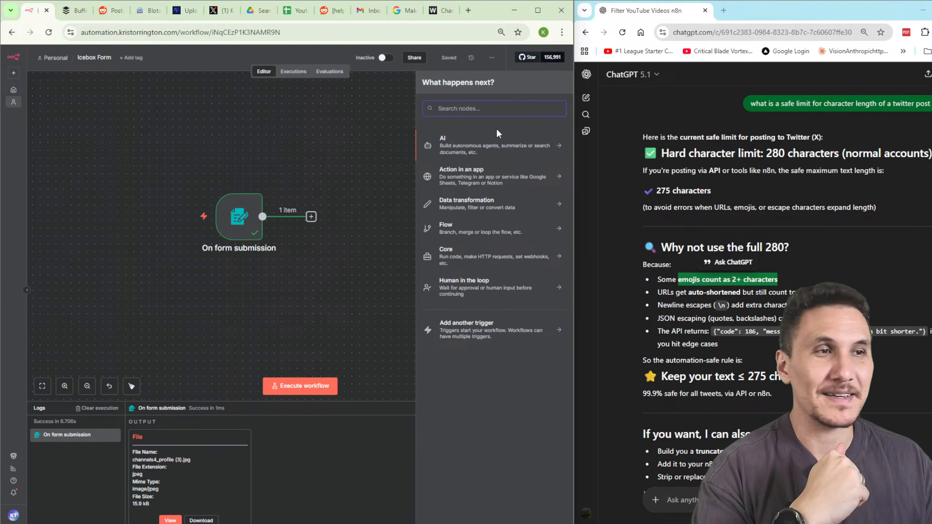
Close the What happens next? node panel without adding a node.
{"action": "left_click", "coordinate": [497, 107]}
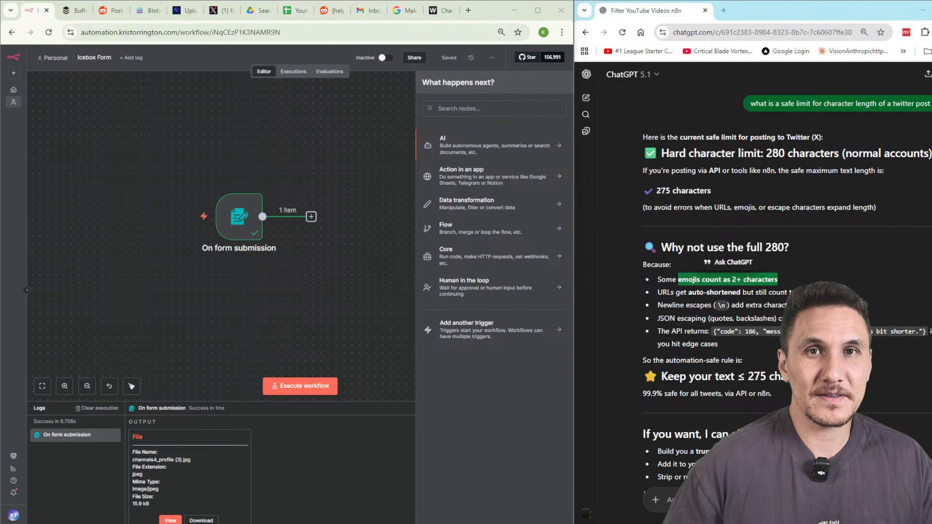
{"action": "left_click", "coordinate": [273, 148]}
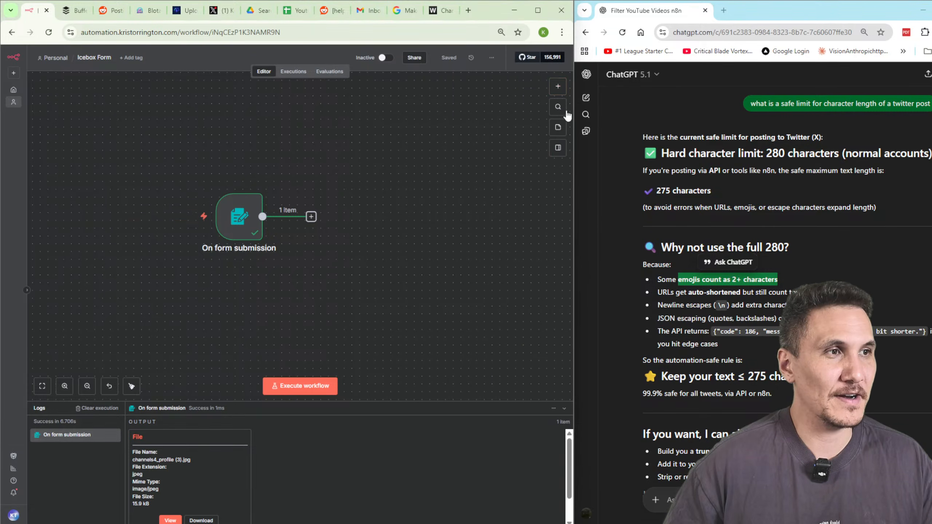
Add a sticky note reading 'What we're building today?' followed by the form-to-Drive-to-Sheet plan.
{"action": "left_click", "coordinate": [557, 126]}
{"action": "left_click_drag", "start_coordinate": [327, 279], "coordinate": [422, 148]}
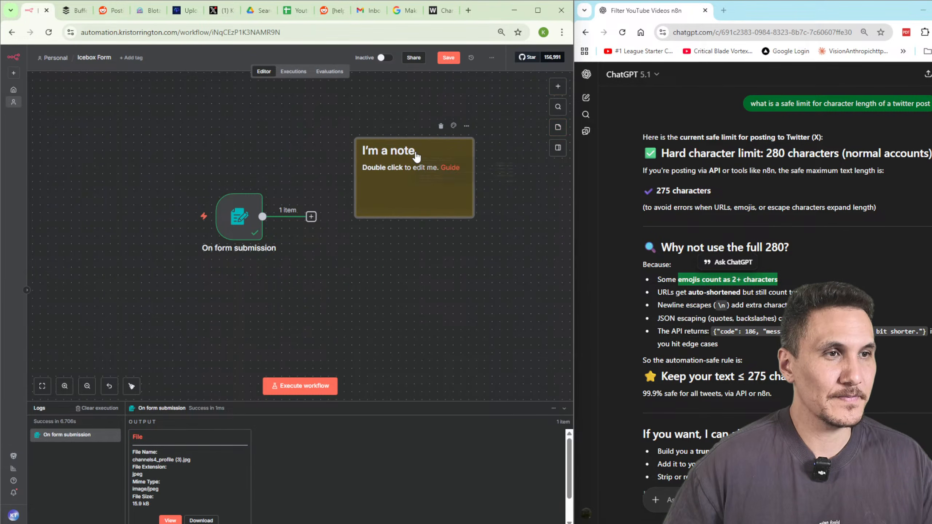
{"action": "right_click", "coordinate": [459, 199]}
{"action": "left_click", "coordinate": [440, 165]}
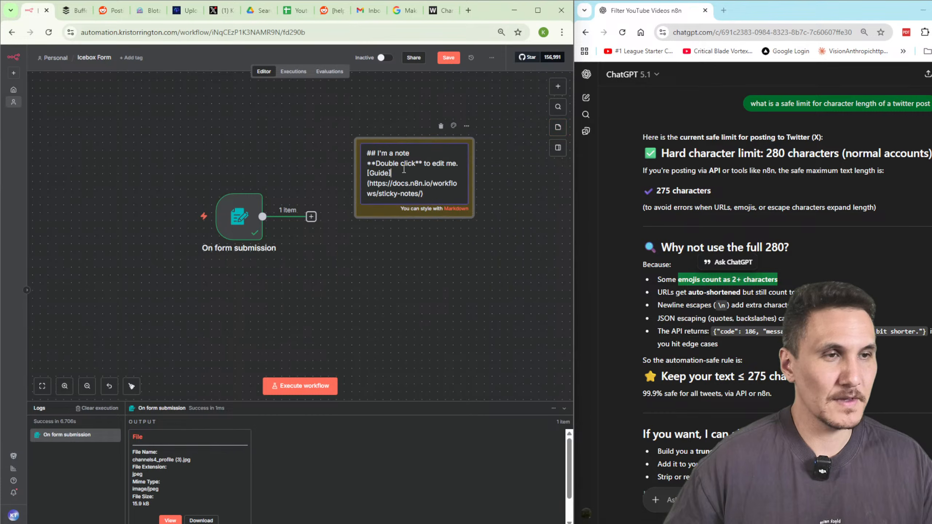
{"action": "key", "text": "ctrl+a"}
{"action": "type", "text": "What we're"}
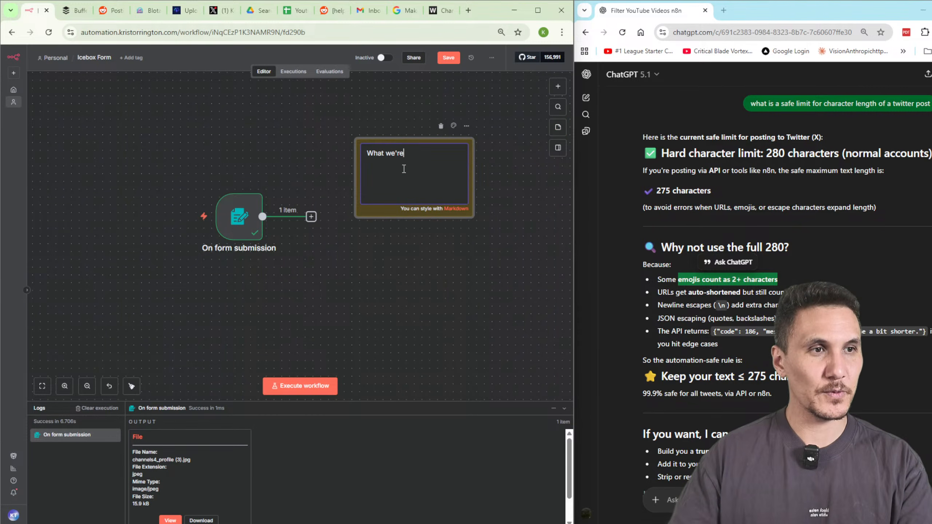
{"action": "type", "text": " building today?"}
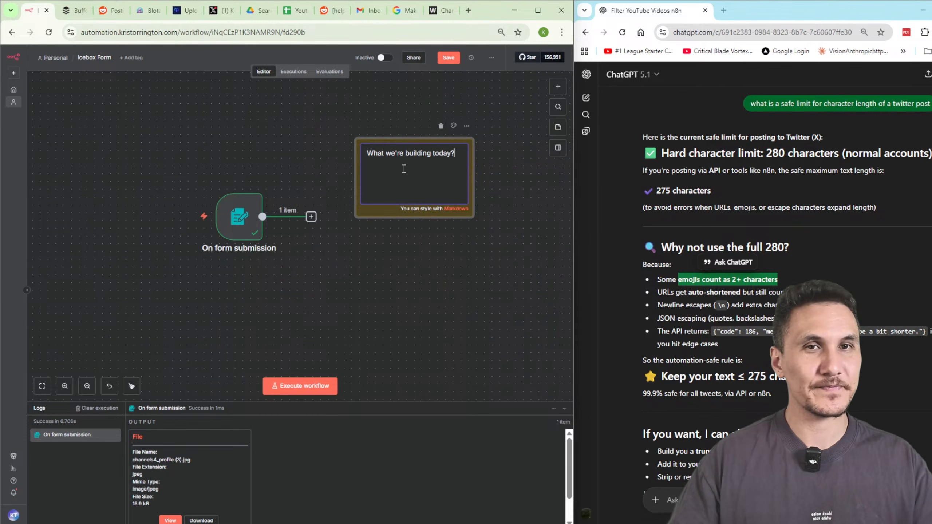
{"action": "key", "text": "Return"}
{"action": "key", "text": "Return"}
{"action": "type", "text": "Fo"}
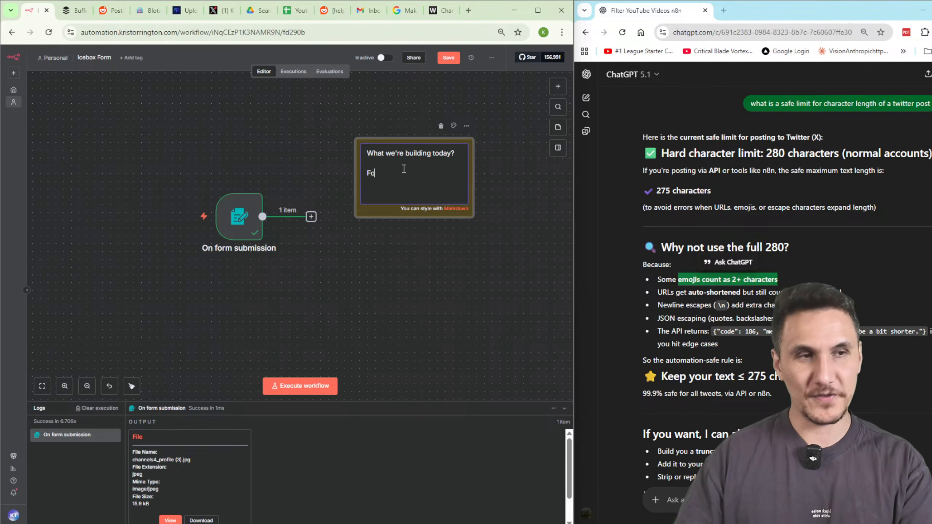
{"action": "type", "text": "rm"}
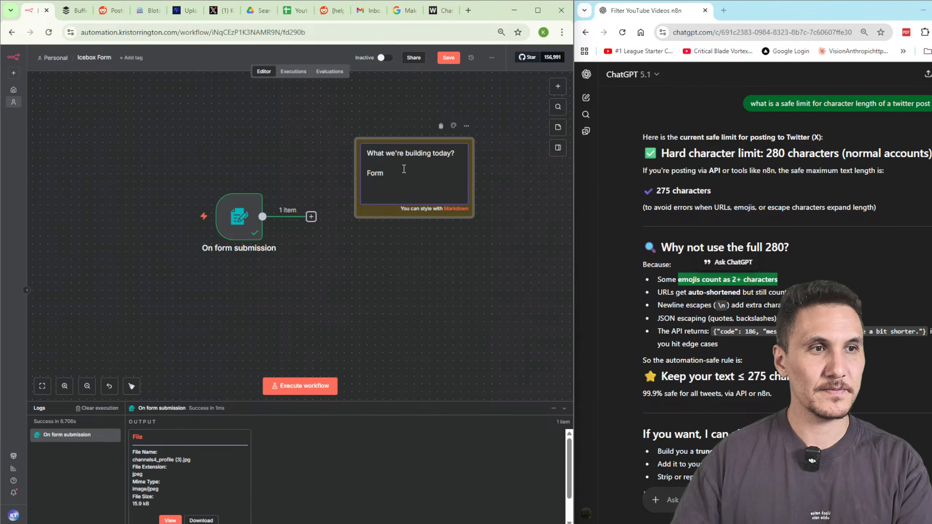
{"action": "type", "text": " -upload iamge"}
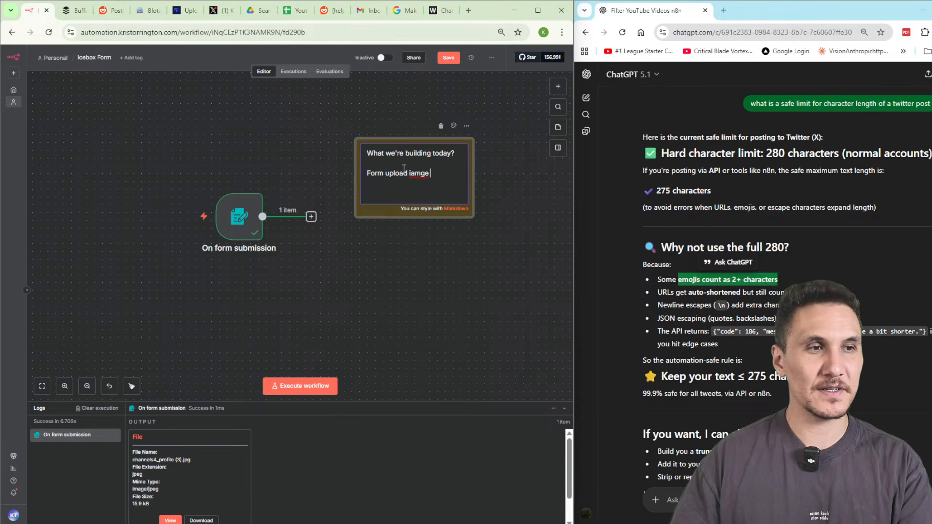
{"action": "key", "text": "BackSpace"}
{"action": "key", "text": "BackSpace"}
{"action": "key", "text": "BackSpace"}
{"action": "key", "text": "BackSpace"}
{"action": "key", "text": "BackSpace"}
{"action": "type", "text": "mage --"}
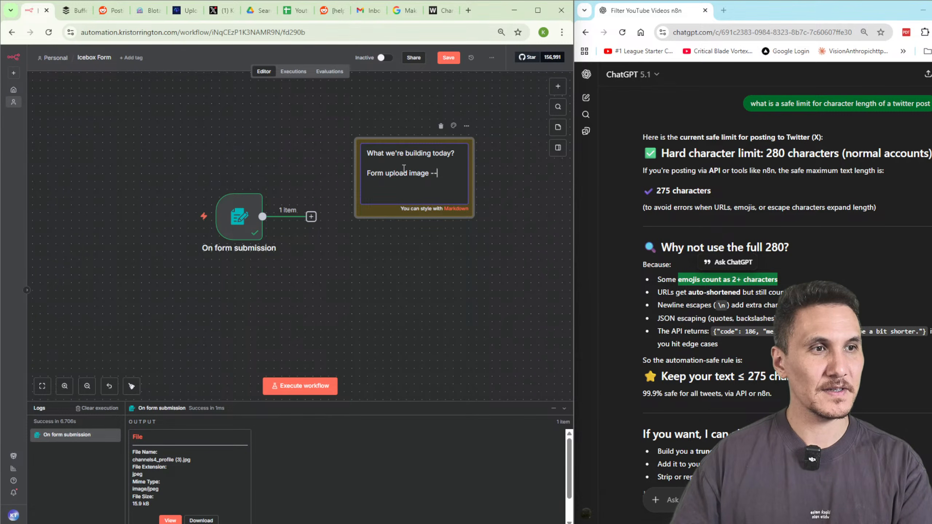
{"action": "type", "text": "> google drive ---"}
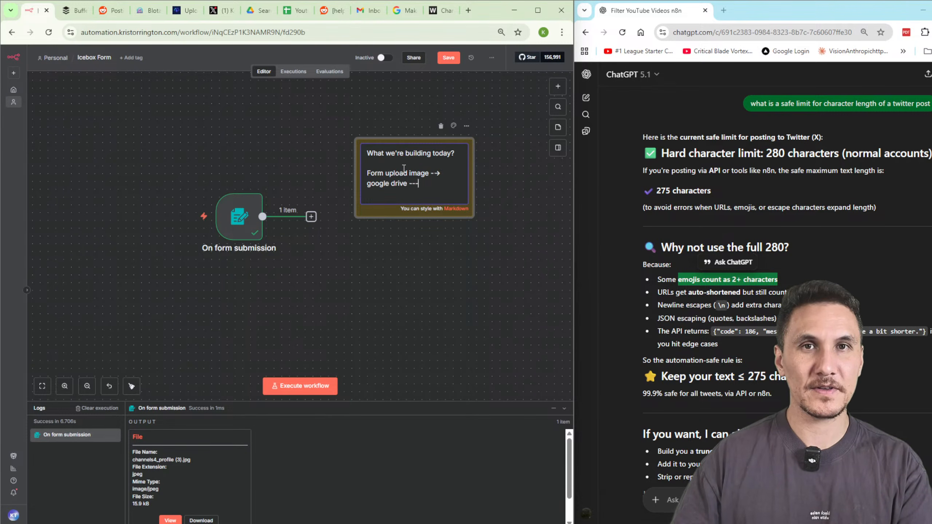
{"action": "type", "text": "> insert image to g"}
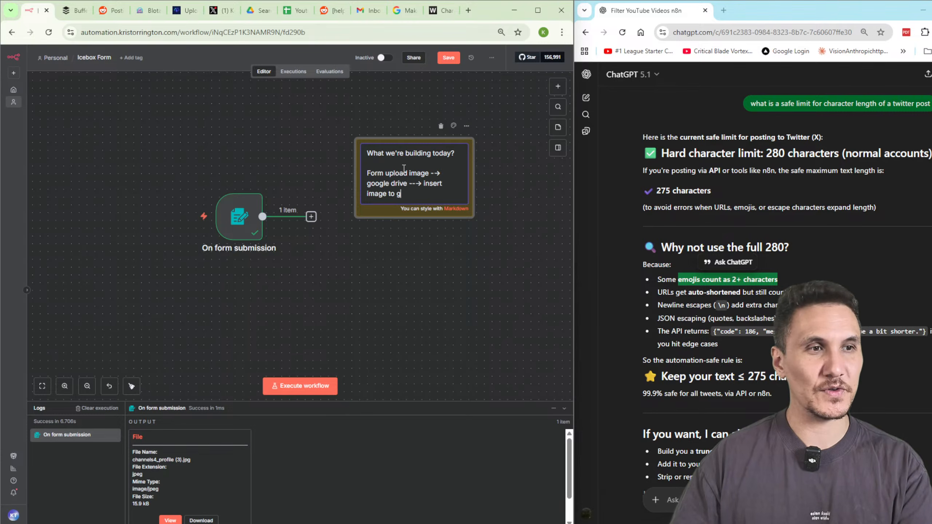
{"action": "type", "text": "oogle sheet"}
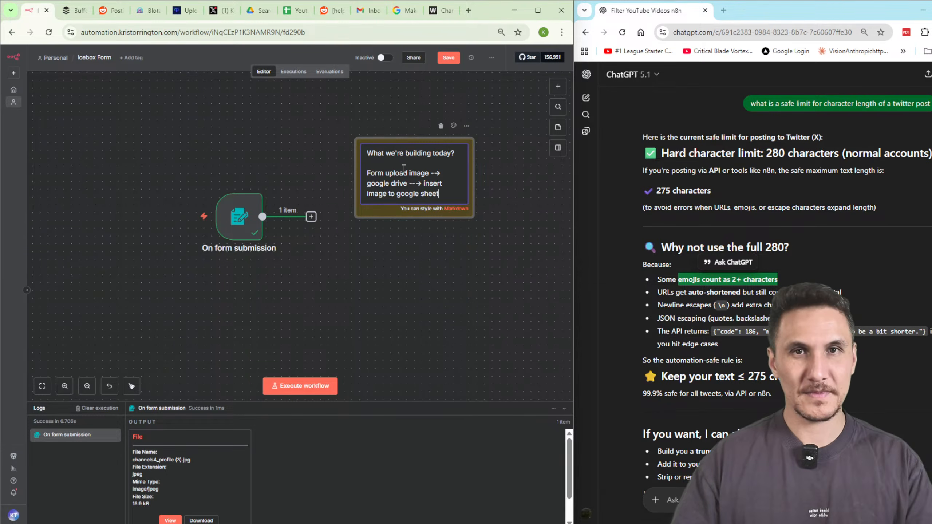
{"action": "left_click", "coordinate": [314, 176]}
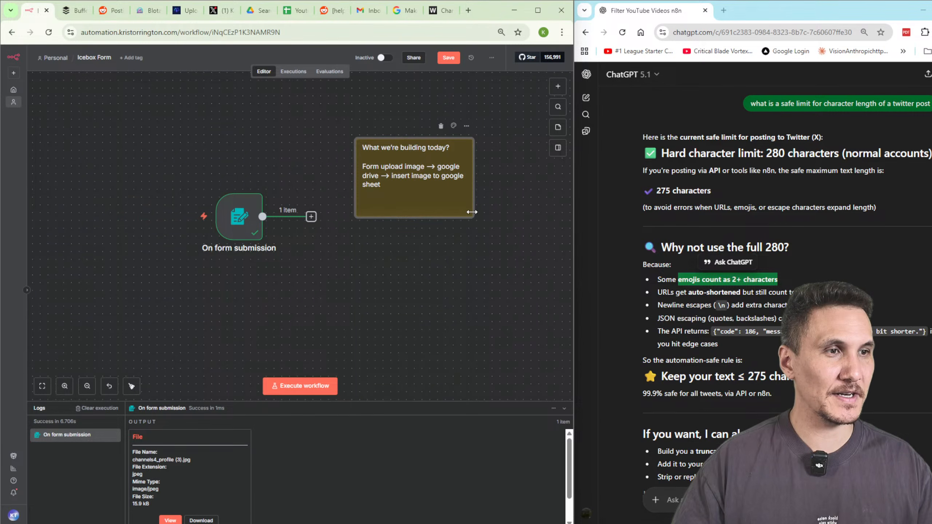
Resize the plan note wider and place it above the form trigger.
{"action": "left_click_drag", "start_coordinate": [472, 211], "coordinate": [598, 198]}
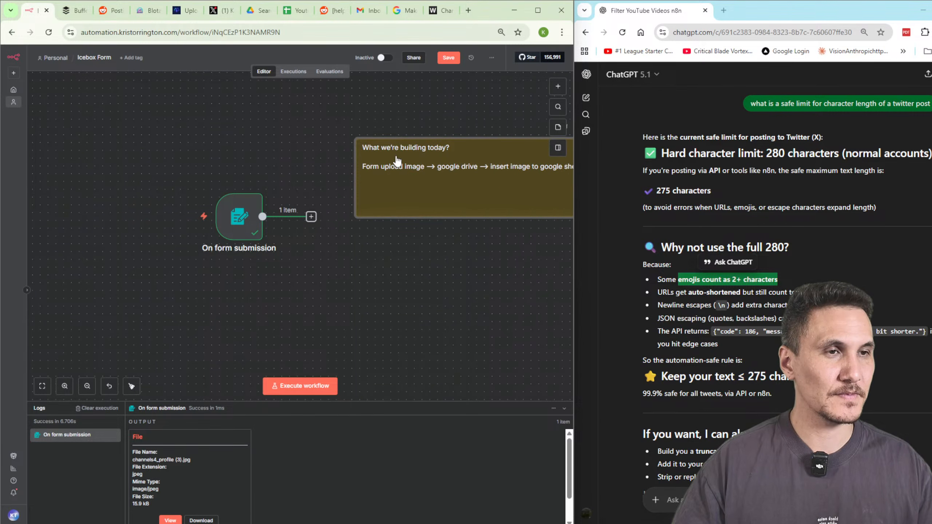
{"action": "left_click_drag", "start_coordinate": [358, 139], "coordinate": [261, 109]}
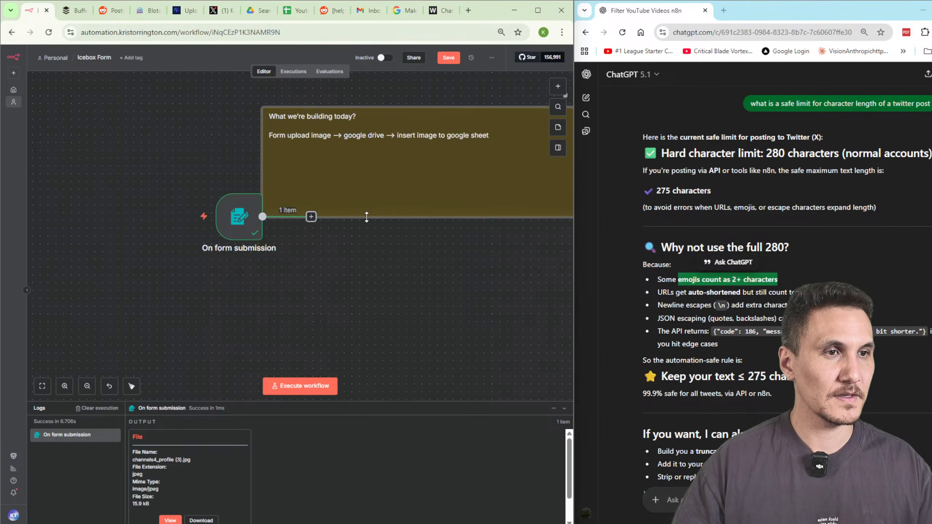
{"action": "left_click_drag", "start_coordinate": [367, 218], "coordinate": [341, 162]}
{"action": "left_click_drag", "start_coordinate": [385, 126], "coordinate": [276, 110]}
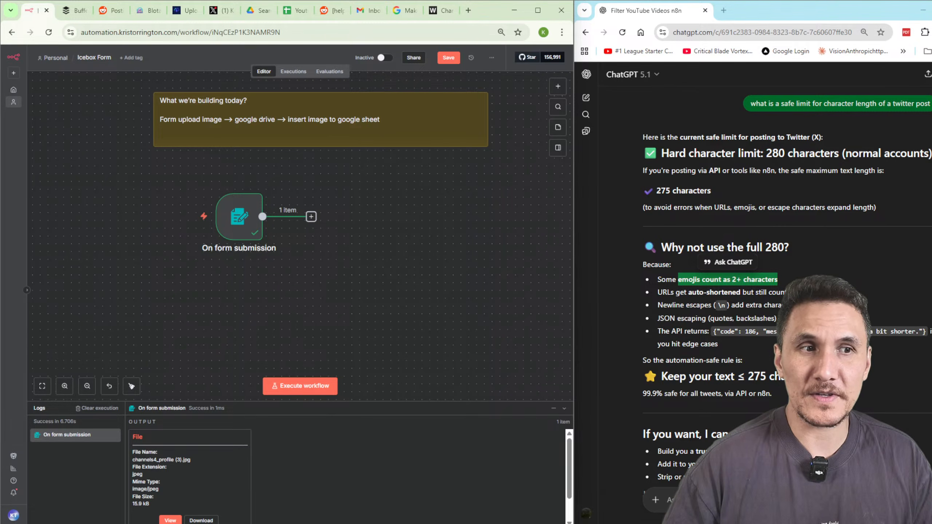
Add a trial YouTube Upload a video node with region Afghanistan - AF and category Autos & Vehicles.
{"action": "left_click", "coordinate": [558, 86]}
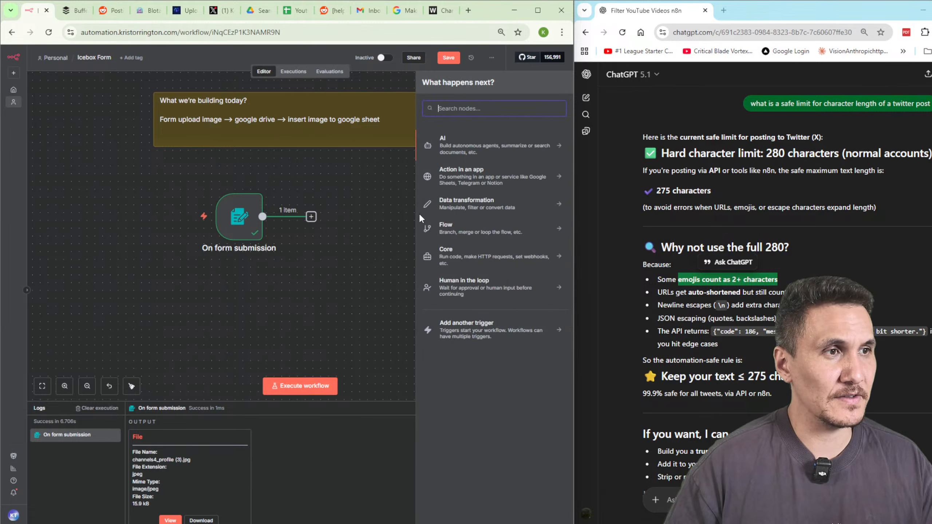
{"action": "type", "text": "youtube"}
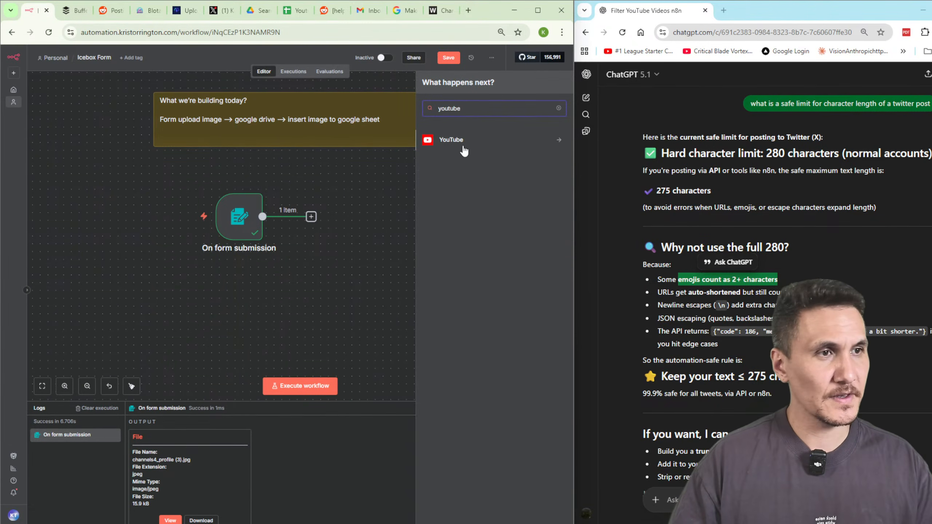
{"action": "left_click", "coordinate": [461, 147]}
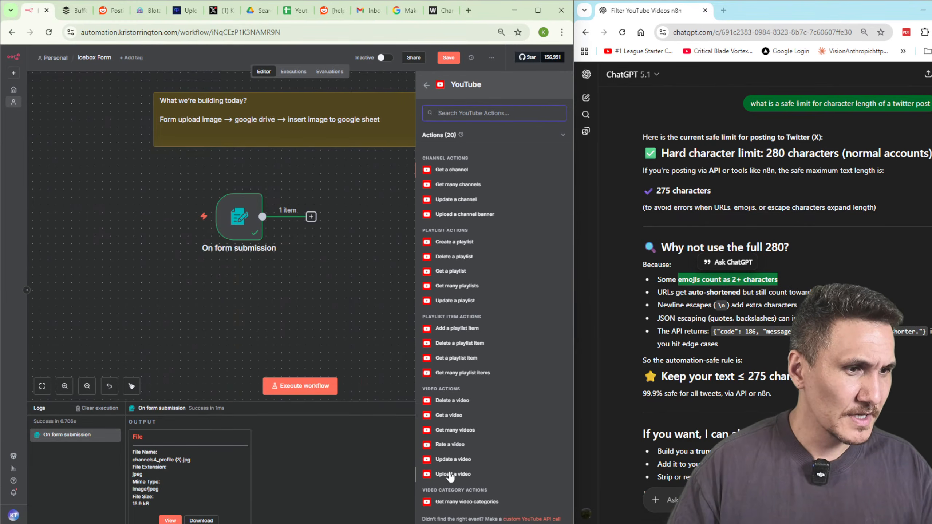
{"action": "left_click", "coordinate": [464, 476]}
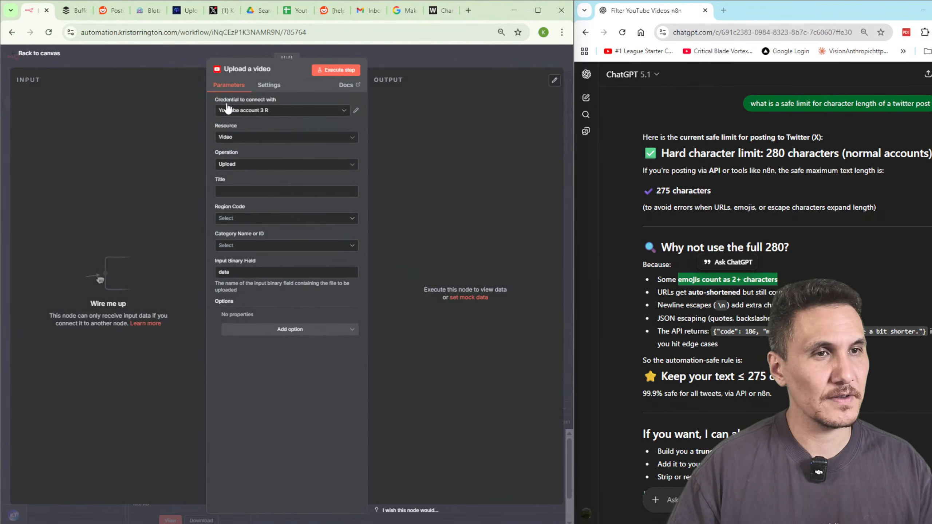
{"action": "left_click", "coordinate": [267, 191]}
{"action": "type", "text": "dsfsdfsd"}
{"action": "left_click", "coordinate": [288, 218]}
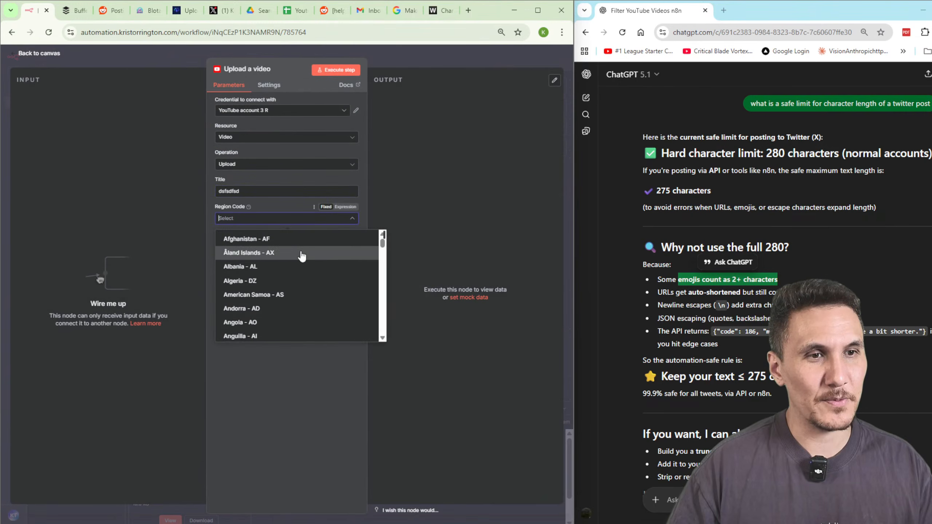
{"action": "left_click", "coordinate": [290, 239]}
{"action": "left_click", "coordinate": [279, 245]}
{"action": "left_click", "coordinate": [253, 275]}
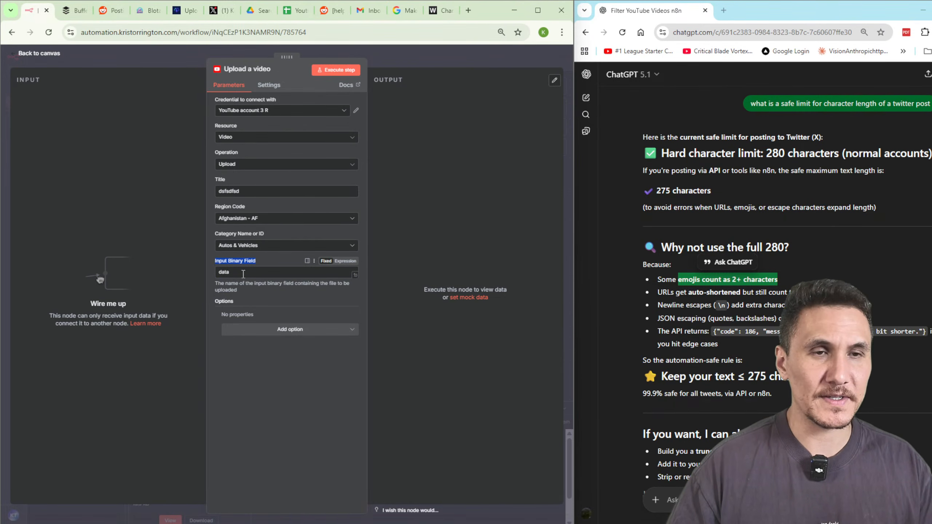
Delete the Upload a video node and make the plan note taller.
{"action": "left_click", "coordinate": [398, 56]}
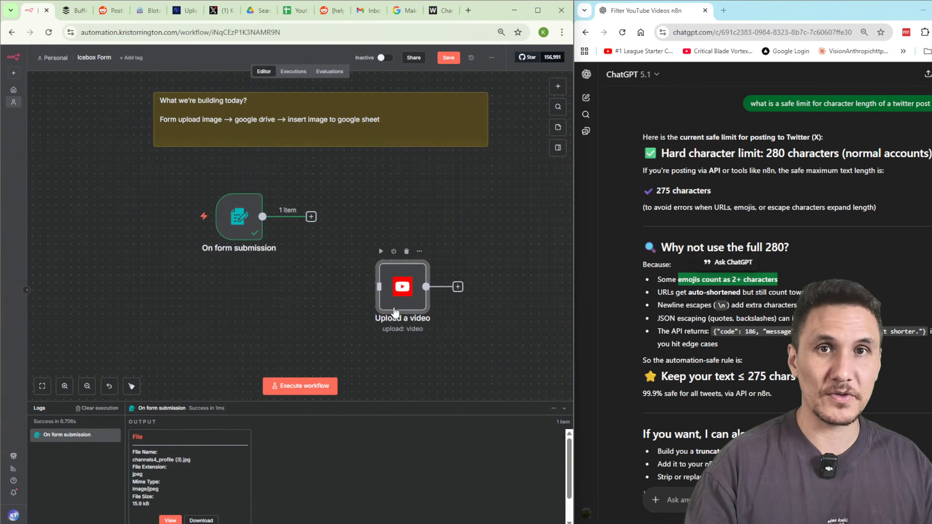
{"action": "key", "text": "Delete"}
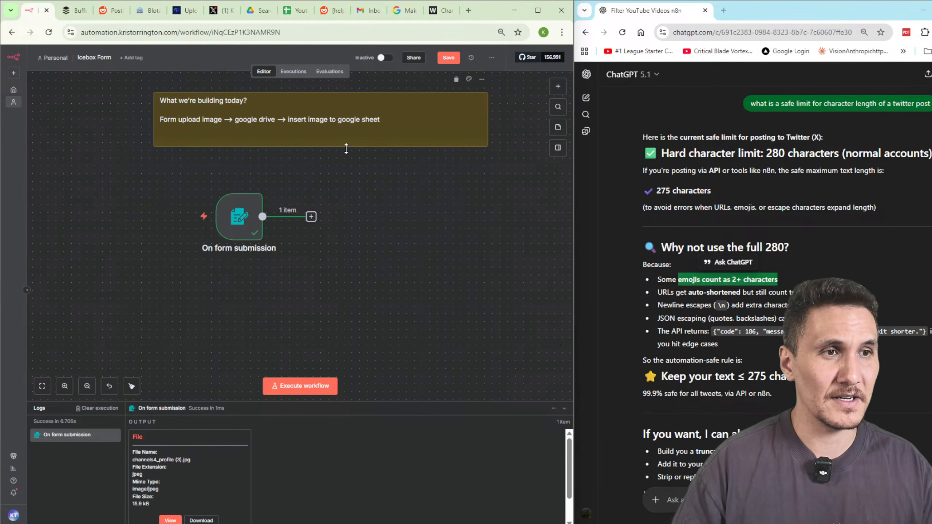
{"action": "left_click_drag", "start_coordinate": [347, 145], "coordinate": [352, 166]}
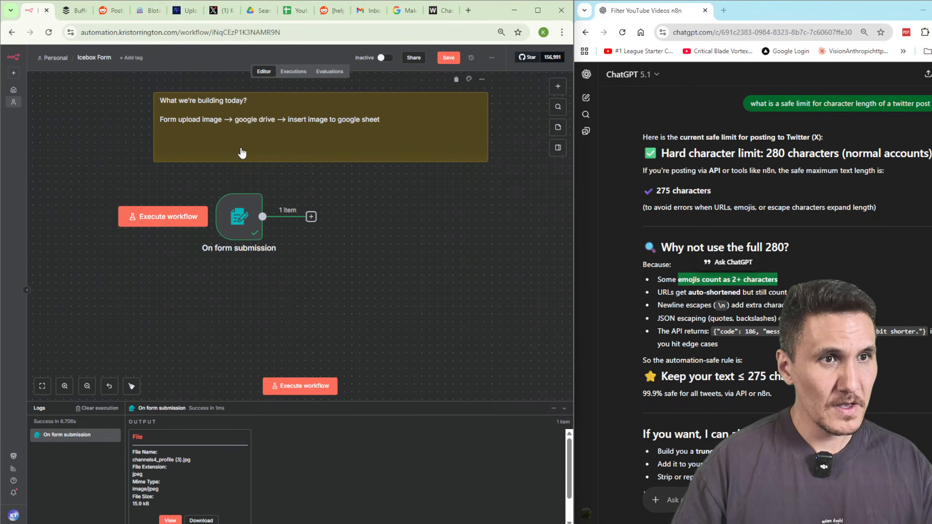
Add a Convert to File 'Move base64 string to file' step with field 'data' and test it.
{"action": "left_click", "coordinate": [311, 217]}
{"action": "type", "text": "download"}
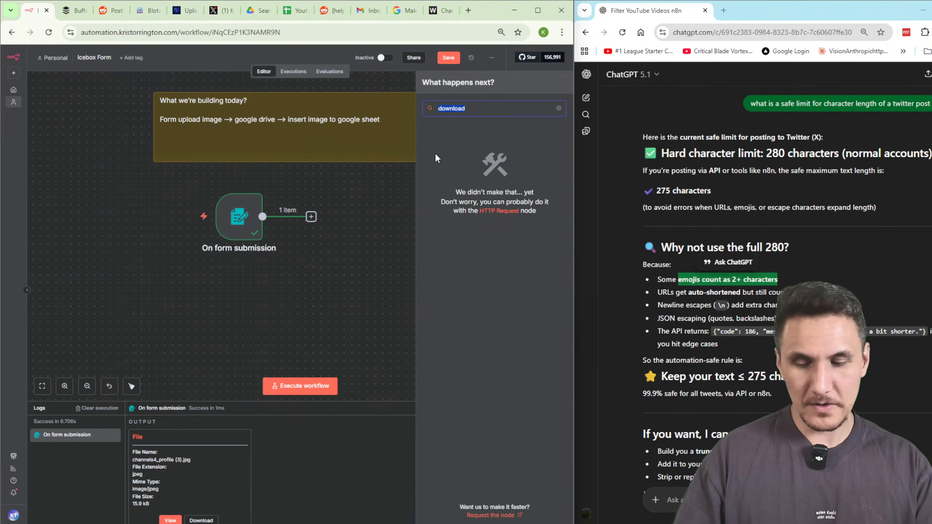
{"action": "key", "text": "ctrl+a"}
{"action": "key", "text": "BackSpace"}
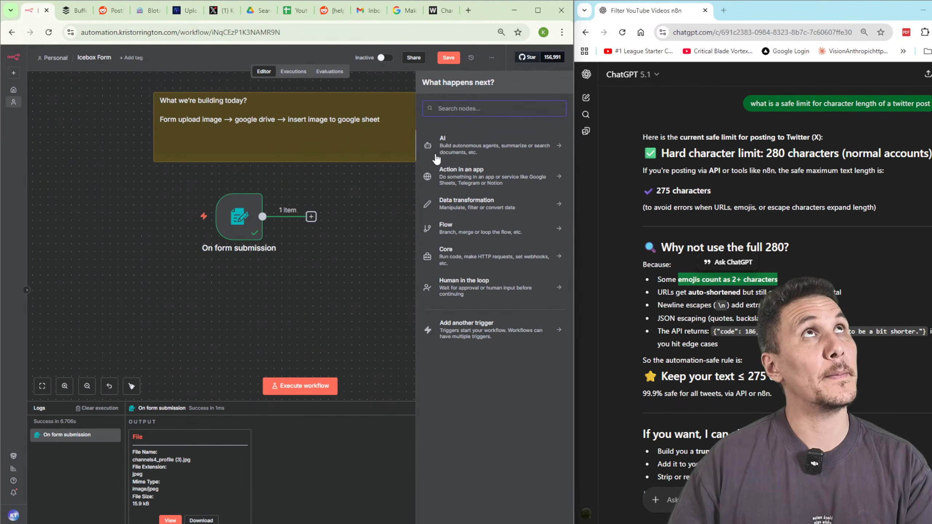
{"action": "type", "text": "con"}
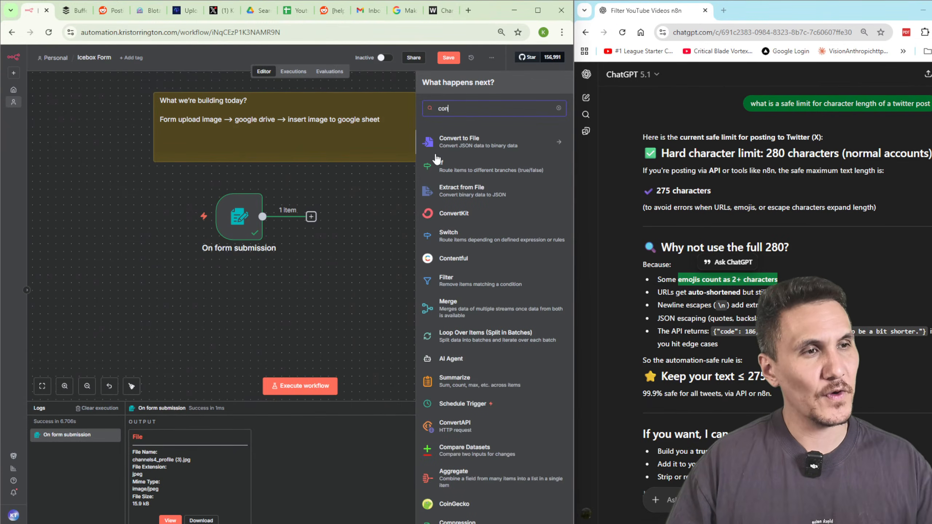
{"action": "type", "text": "vert"}
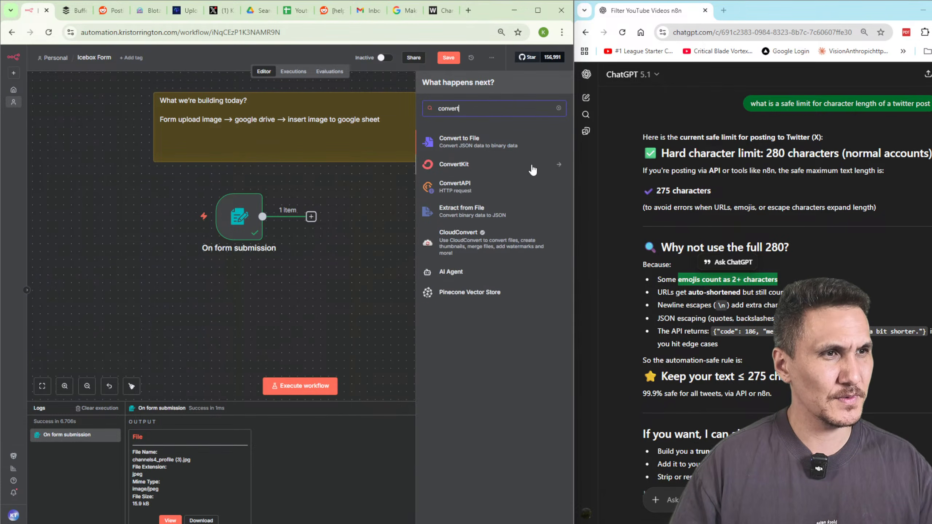
{"action": "left_click", "coordinate": [489, 147]}
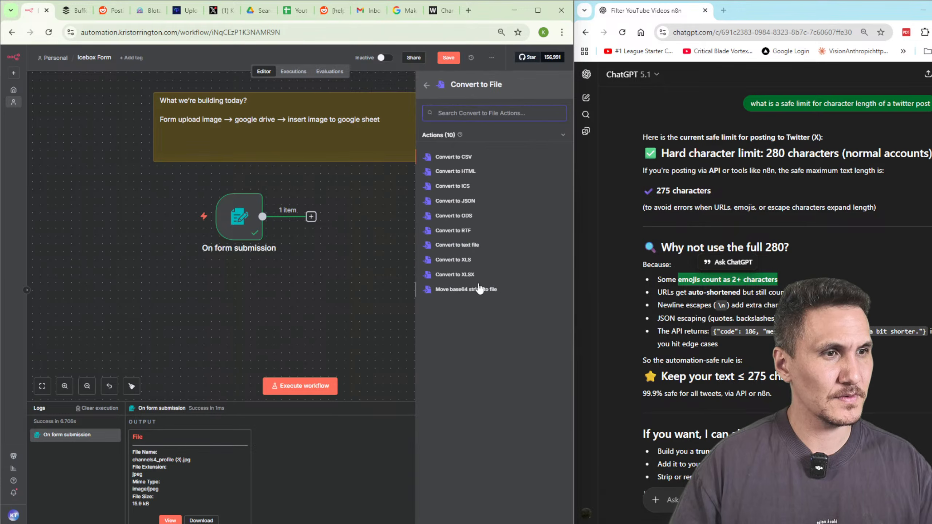
{"action": "left_click", "coordinate": [465, 289]}
{"action": "type", "text": "da"}
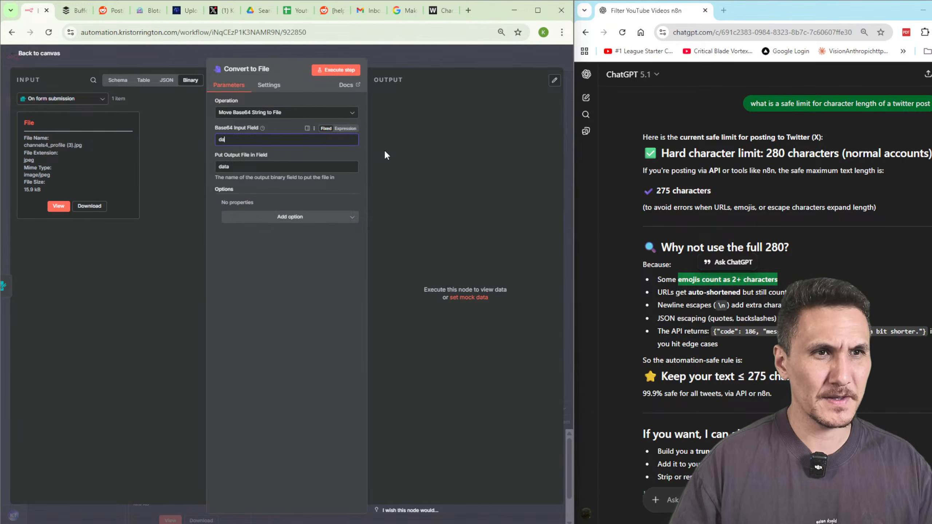
{"action": "type", "text": "ta"}
{"action": "left_click", "coordinate": [335, 70]}
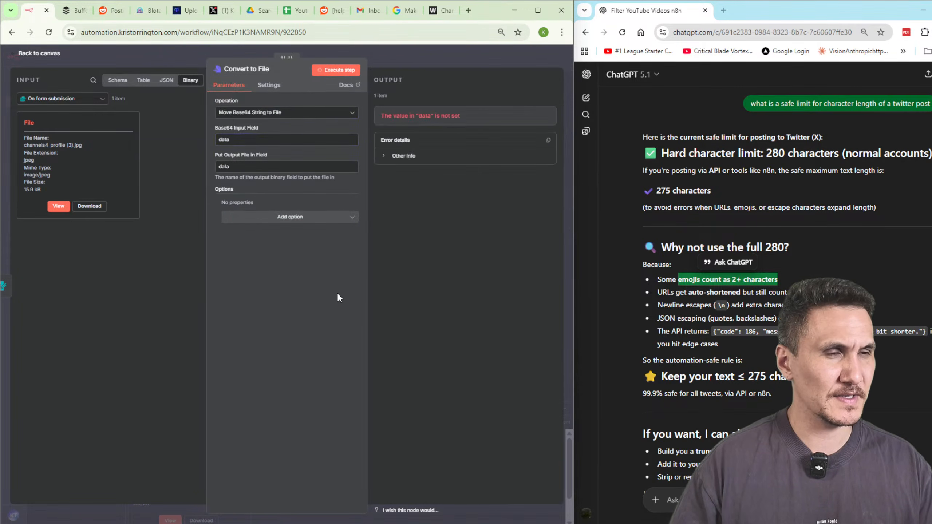
Clear the base64 input field, review the conversion operations, and return to the canvas.
{"action": "double_click", "coordinate": [224, 139]}
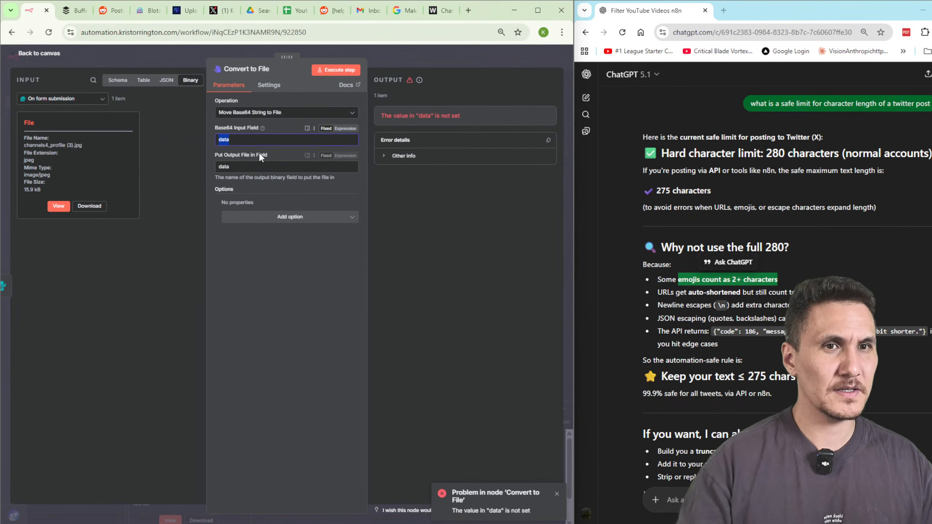
{"action": "key", "text": "BackSpace"}
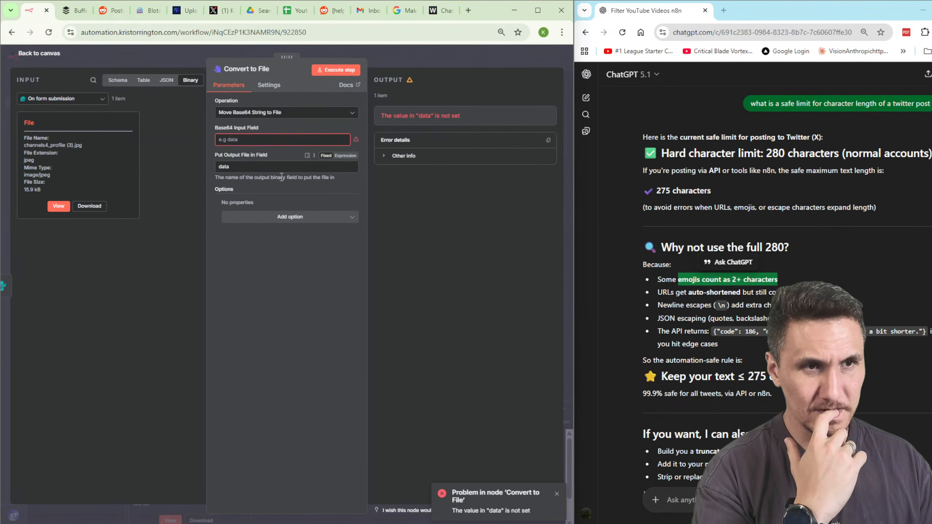
{"action": "left_click", "coordinate": [273, 114]}
{"action": "scroll", "coordinate": [301, 202], "scroll_direction": "down", "scroll_amount": 2}
{"action": "left_click", "coordinate": [275, 272]}
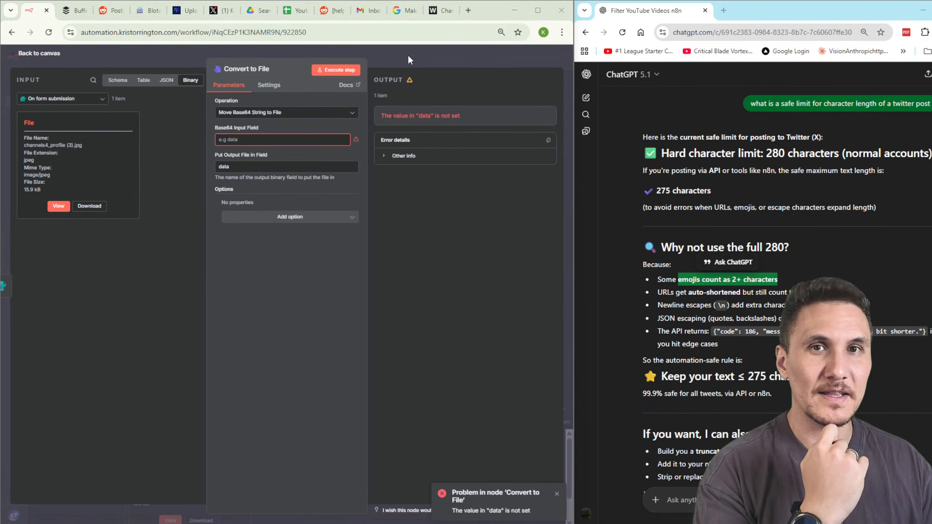
{"action": "left_click", "coordinate": [342, 54]}
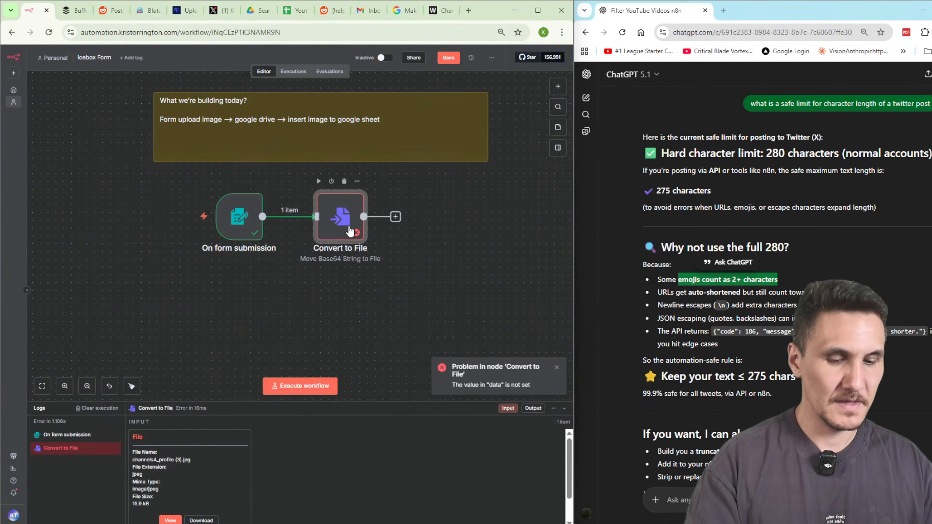
Replace the Convert to File step with a Google Drive Upload file step.
{"action": "key", "text": "Delete"}
{"action": "left_click", "coordinate": [312, 217]}
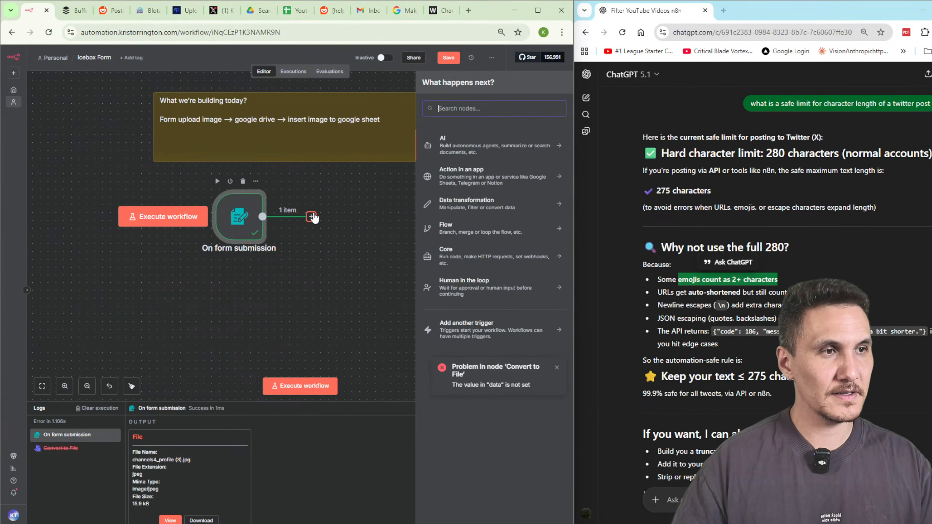
{"action": "type", "text": "drive"}
{"action": "left_click", "coordinate": [445, 160]}
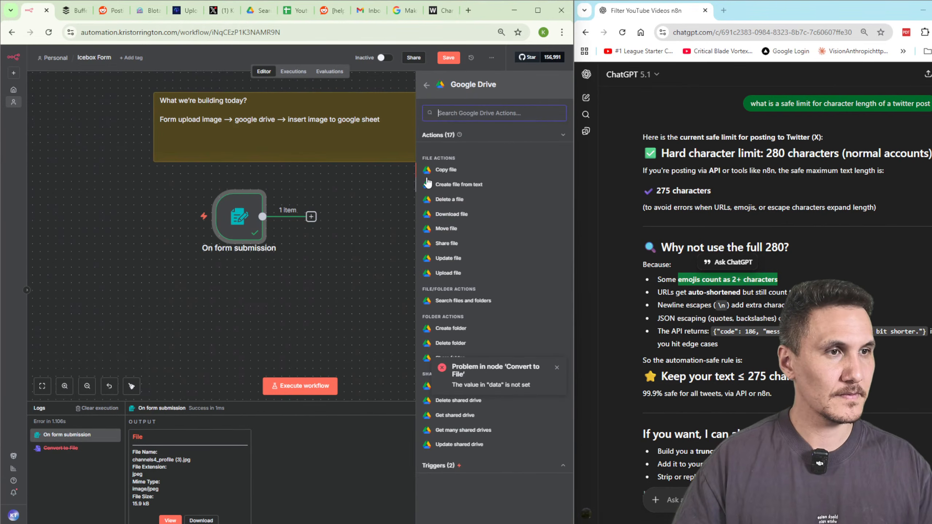
{"action": "left_click", "coordinate": [476, 275]}
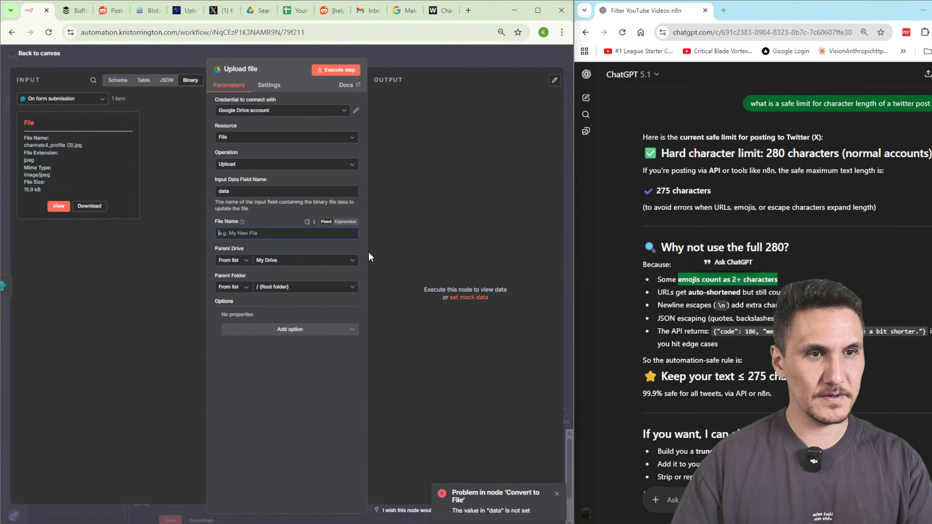
Set the upload's File Name to the submitted file's filename and test the step.
{"action": "left_click", "coordinate": [167, 79]}
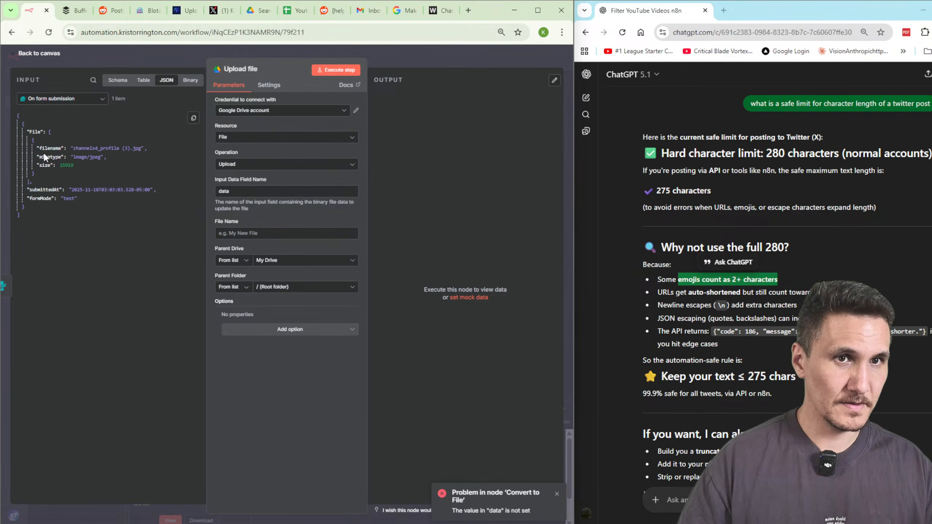
{"action": "left_click_drag", "start_coordinate": [44, 152], "coordinate": [272, 233]}
{"action": "left_click", "coordinate": [307, 237]}
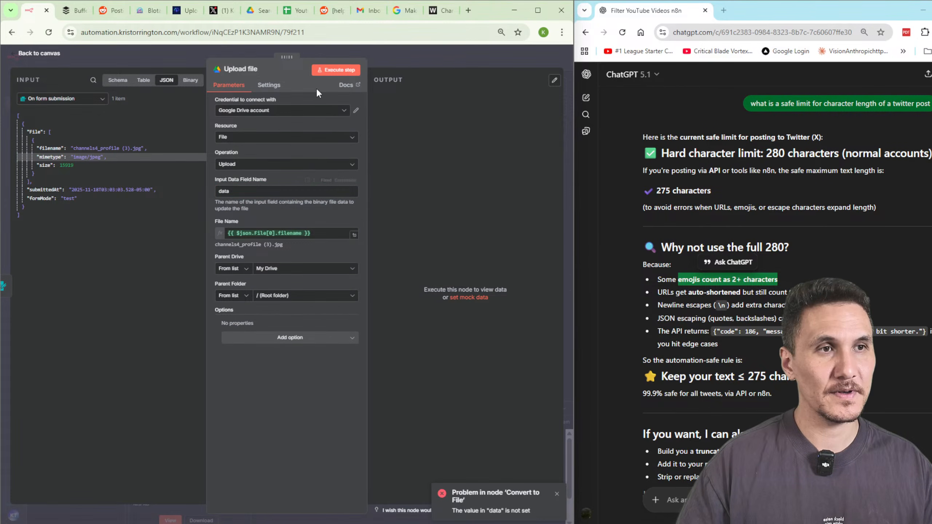
{"action": "left_click", "coordinate": [336, 70]}
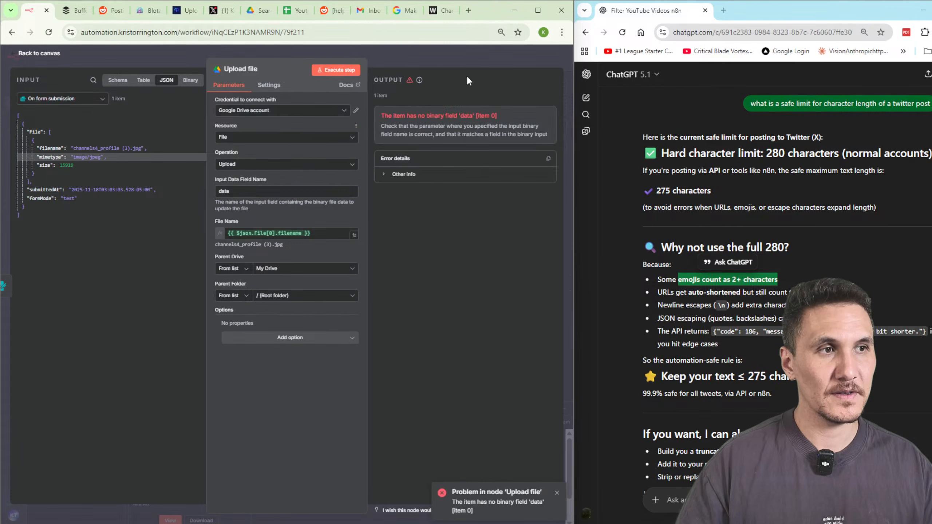
{"action": "left_click", "coordinate": [401, 58]}
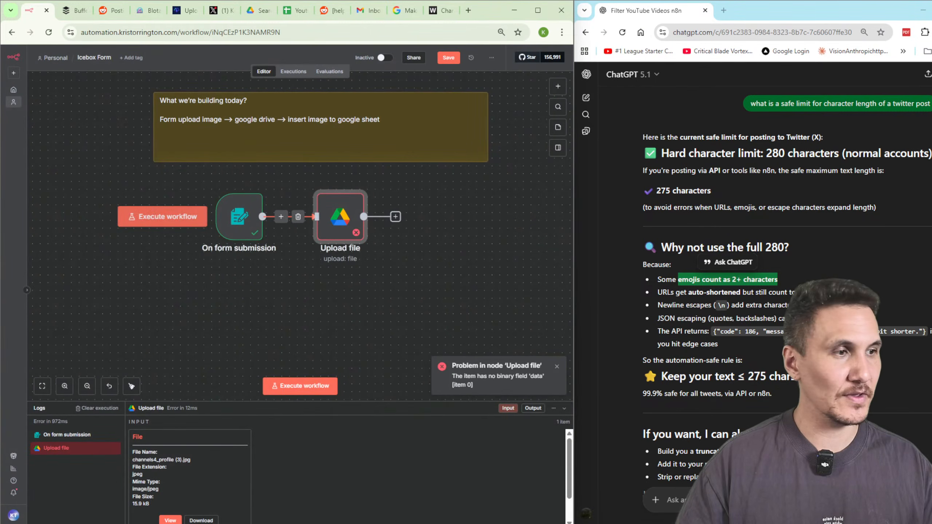
Start writing a ChatGPT question beginning 'in n8'.
{"action": "left_click", "coordinate": [730, 500]}
{"action": "type", "text": "h"}
{"action": "key", "text": "BackSpace"}
{"action": "type", "text": "in n8"}
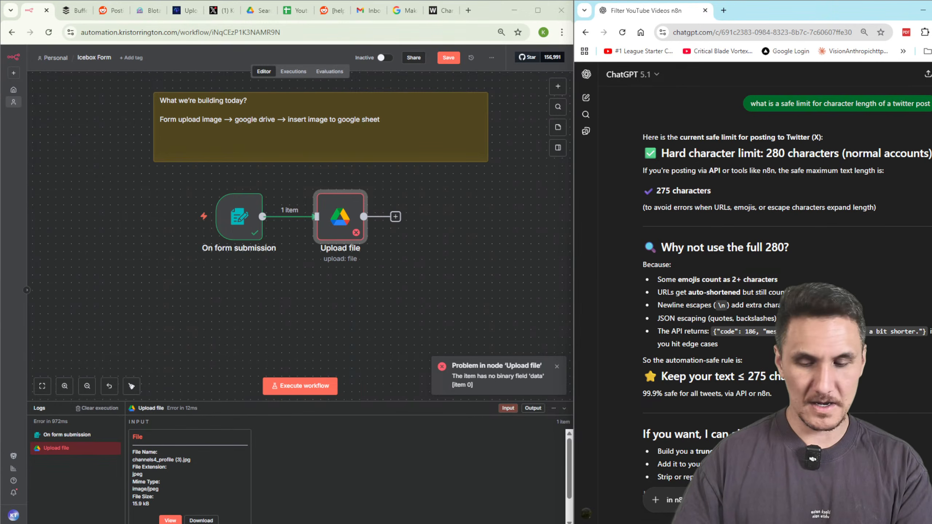
Ask ChatGPT how to download a file from an n8n form node and read its Move Binary Data suggestion.
{"action": "key", "text": "Return"}
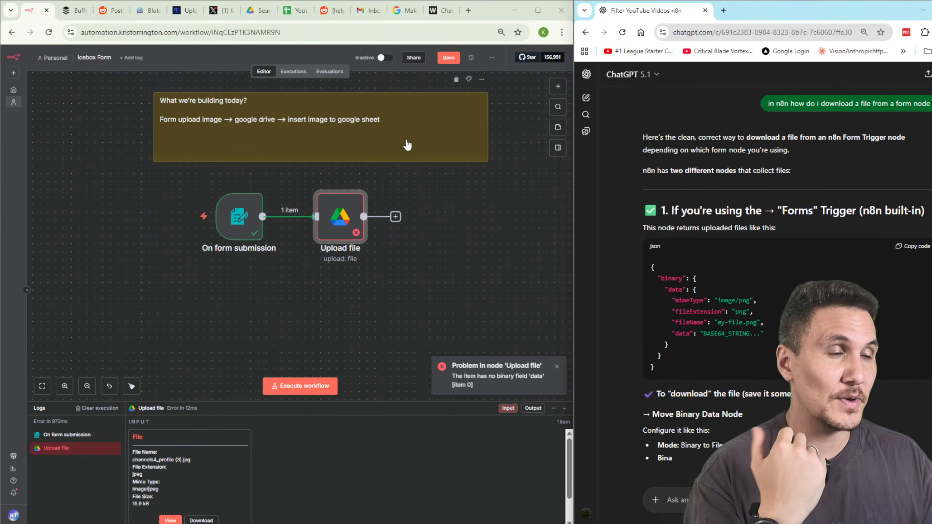
{"action": "scroll", "coordinate": [779, 409], "scroll_direction": "down", "scroll_amount": 2}
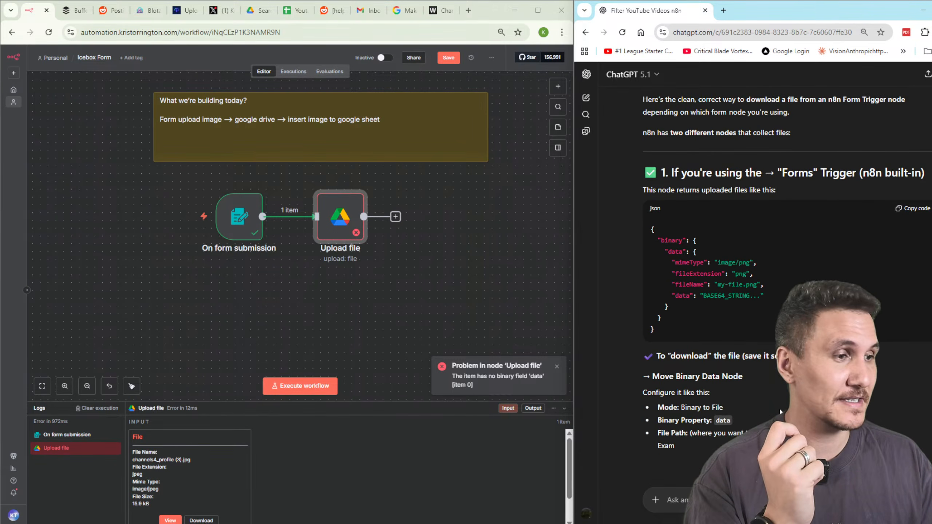
{"action": "scroll", "coordinate": [780, 402], "scroll_direction": "down", "scroll_amount": 2}
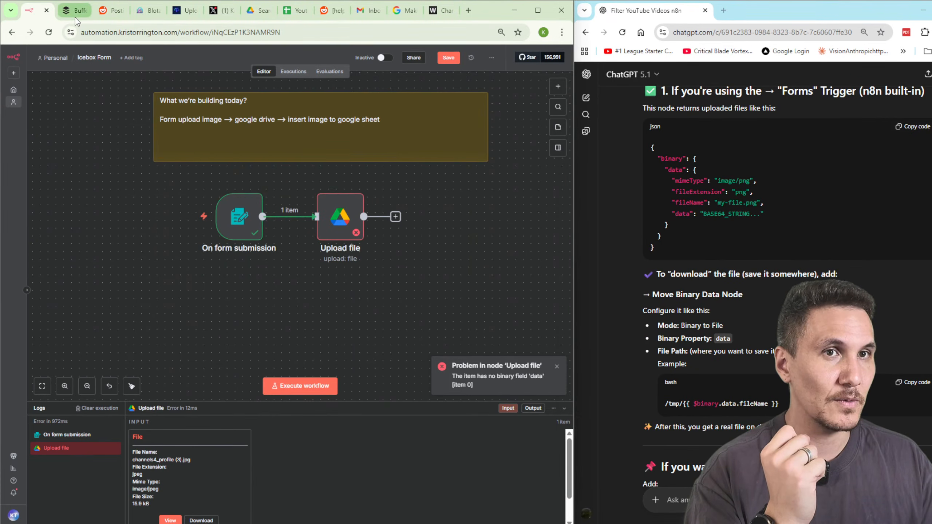
Open n8n in a new tab and browse the Google Drive and Jira Bot workflows for reference.
{"action": "left_click", "coordinate": [469, 10]}
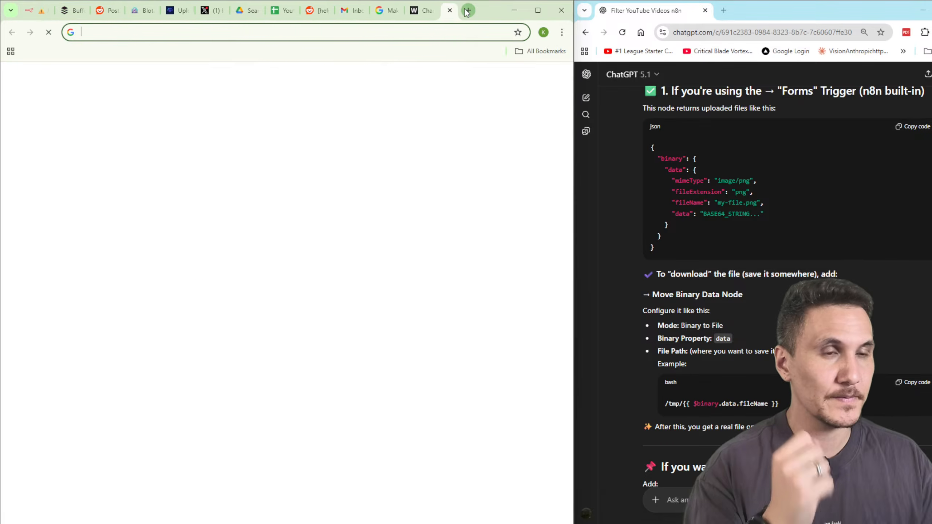
{"action": "type", "text": "automation"}
{"action": "key", "text": "Return"}
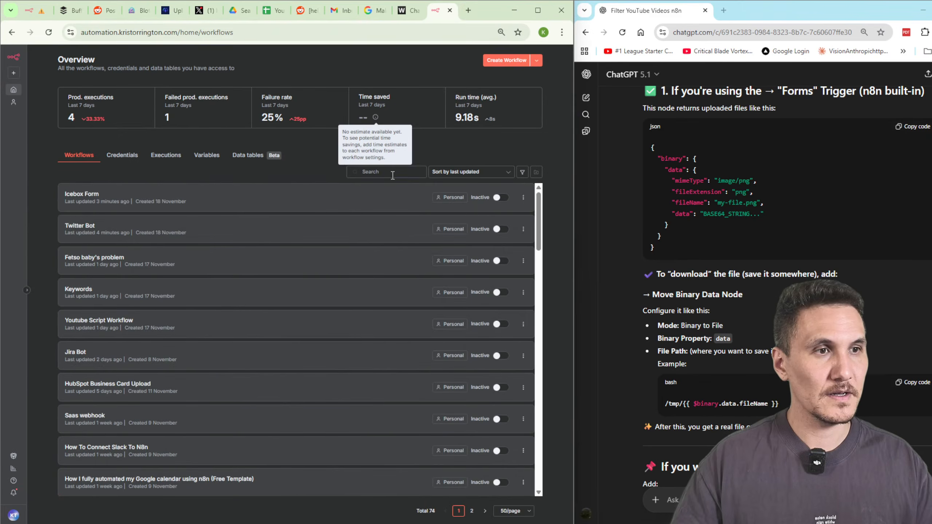
{"action": "left_click", "coordinate": [392, 175]}
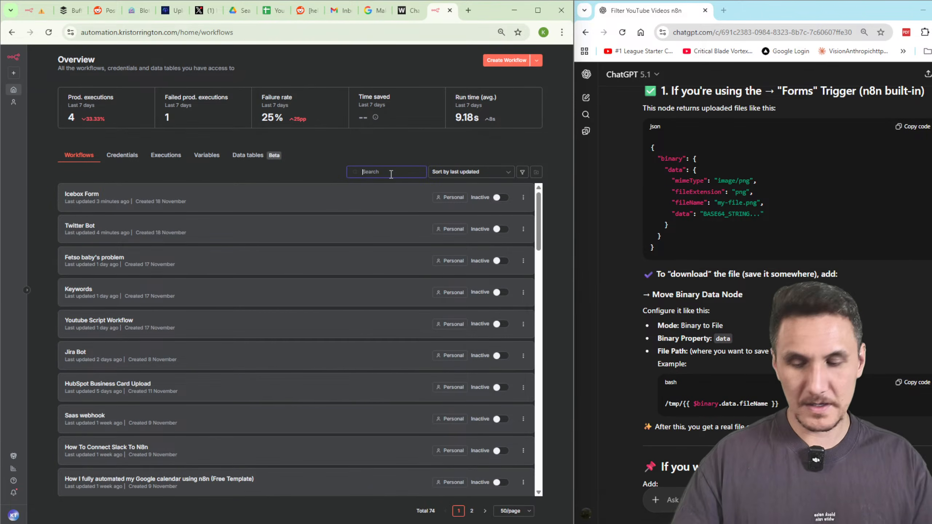
{"action": "type", "text": "google drive"}
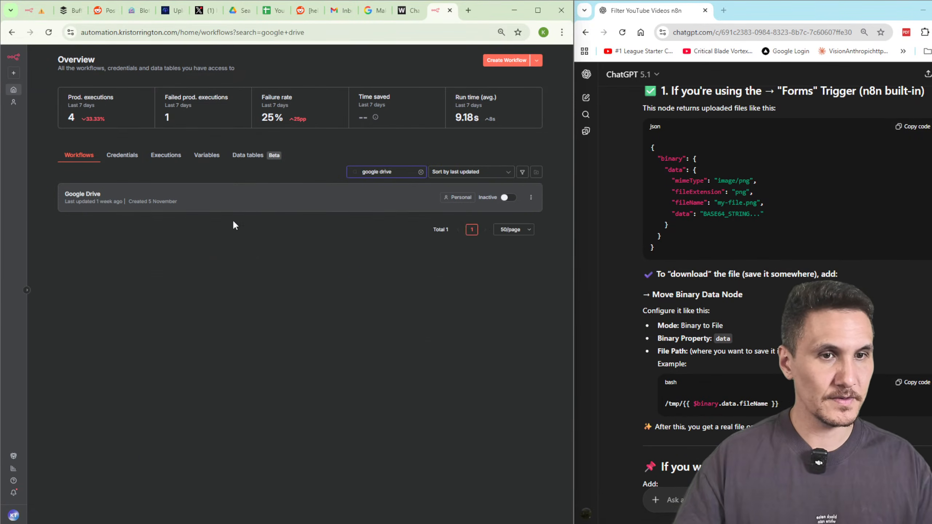
{"action": "left_click", "coordinate": [125, 184]}
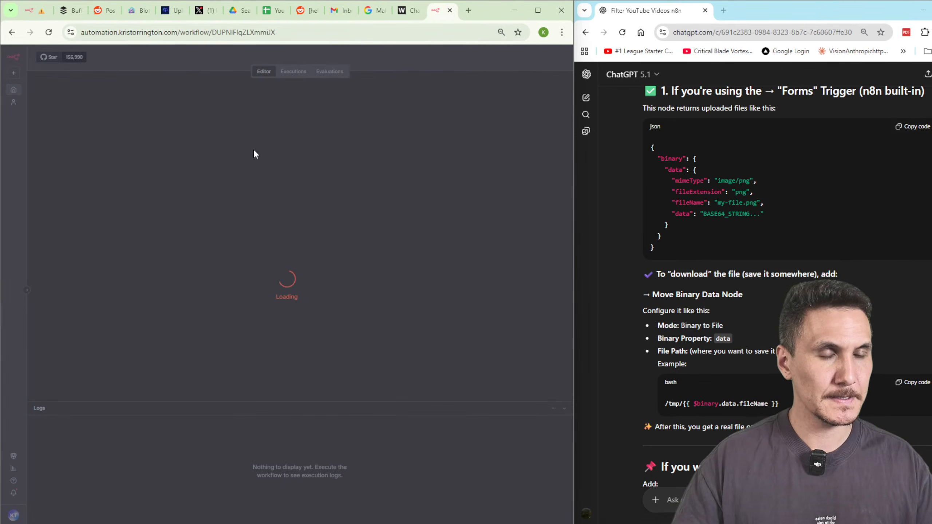
{"action": "key", "text": "alt+Left"}
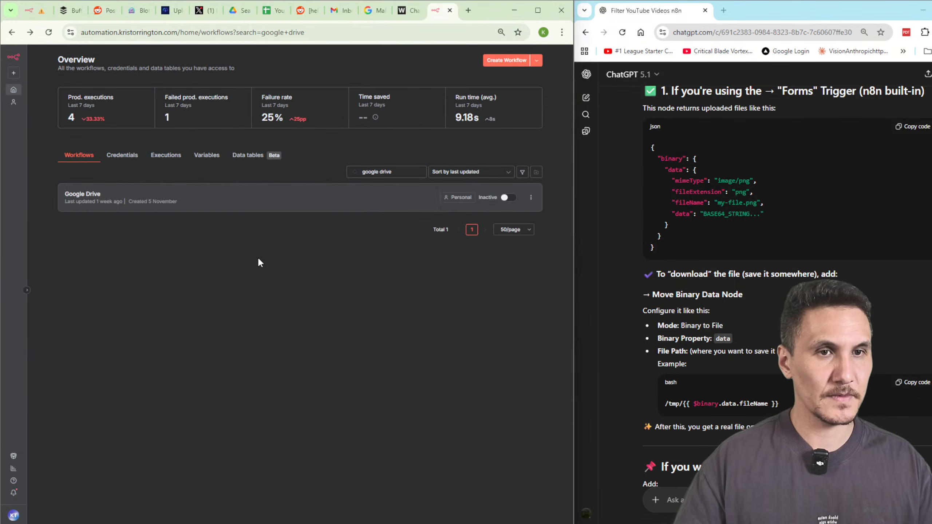
{"action": "left_click", "coordinate": [420, 172]}
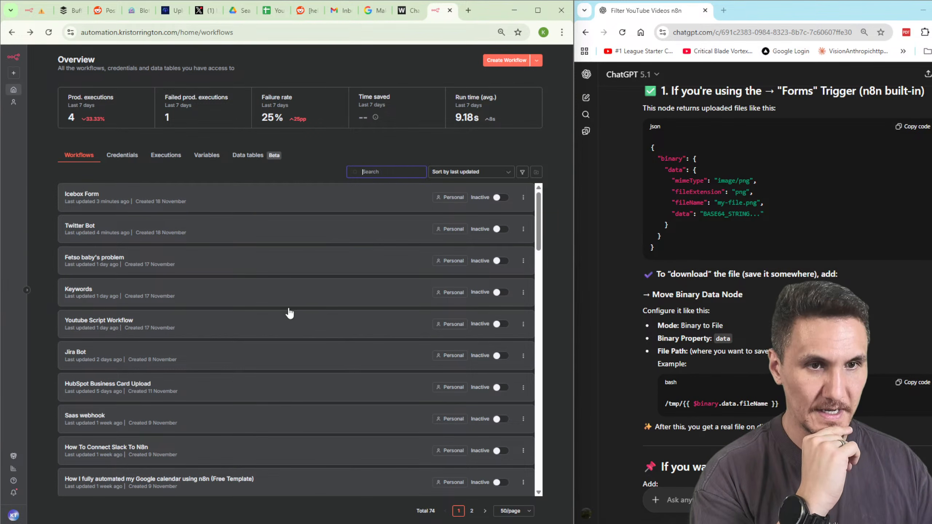
{"action": "left_click", "coordinate": [230, 364]}
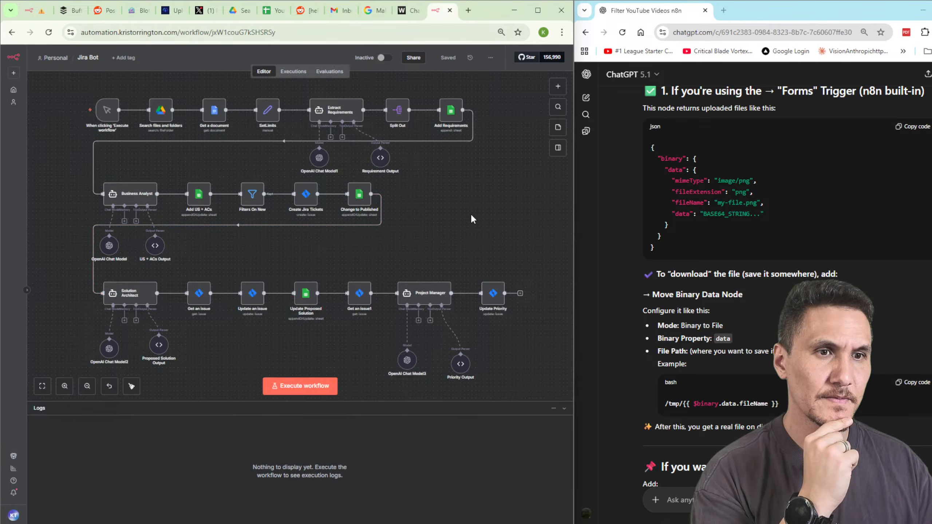
{"action": "left_click", "coordinate": [11, 32]}
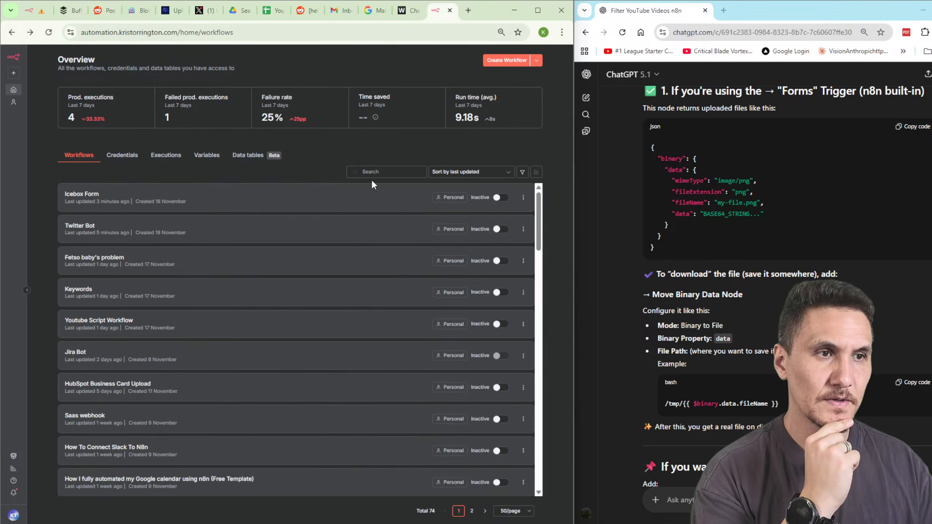
Filter workflows by 'ocr' and review the ChatGPT OCR documents and OCR Analyze Images DEMO workflows.
{"action": "type", "text": "ocr"}
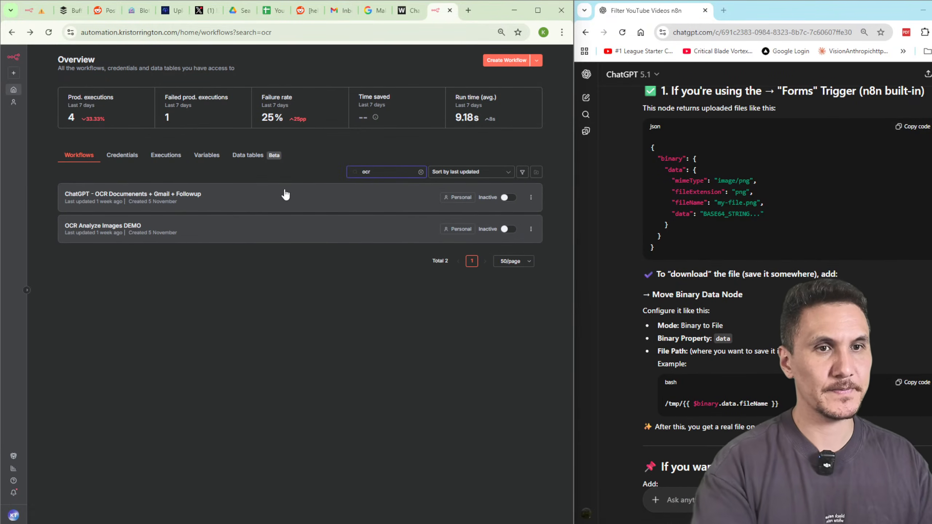
{"action": "left_click", "coordinate": [189, 198]}
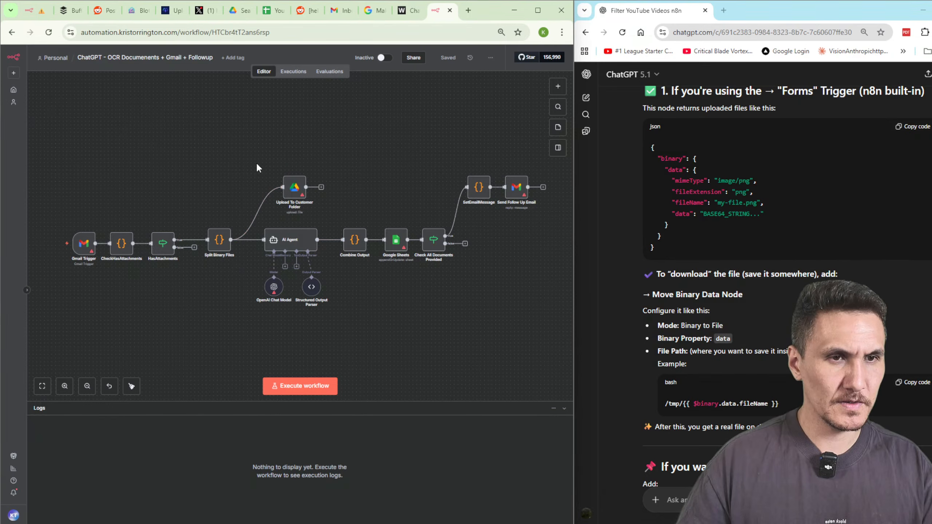
{"action": "key", "text": "alt+Left"}
{"action": "left_click", "coordinate": [203, 232]}
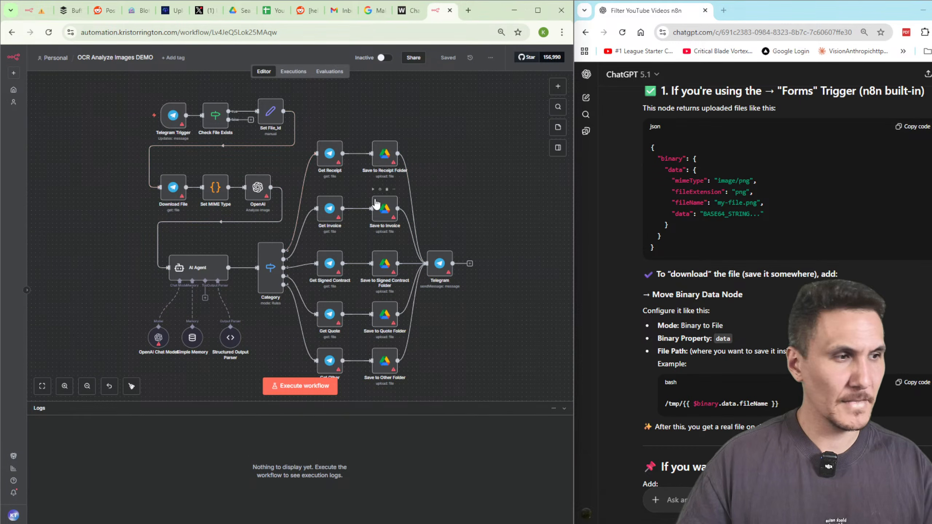
{"action": "left_click", "coordinate": [13, 32]}
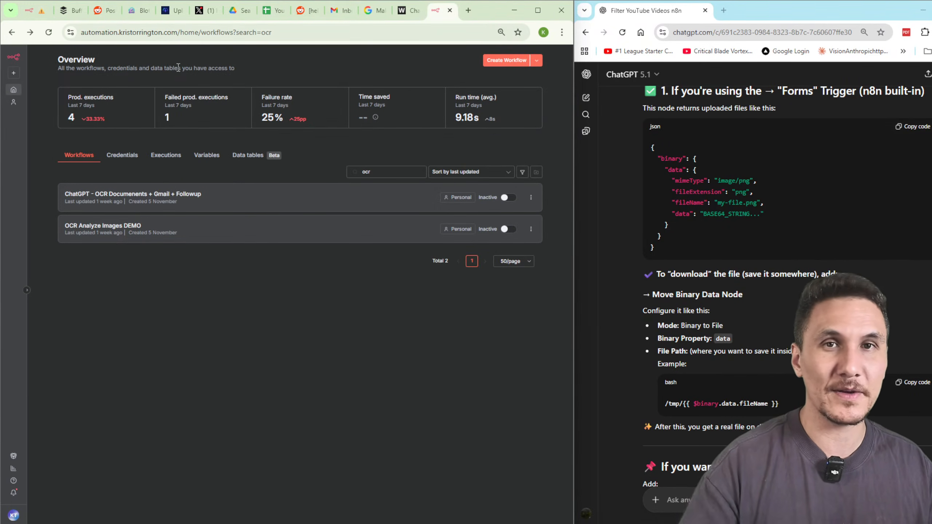
In Icebox Form, delete the form trigger's link to Upload file and rearrange both nodes.
{"action": "left_click", "coordinate": [33, 10]}
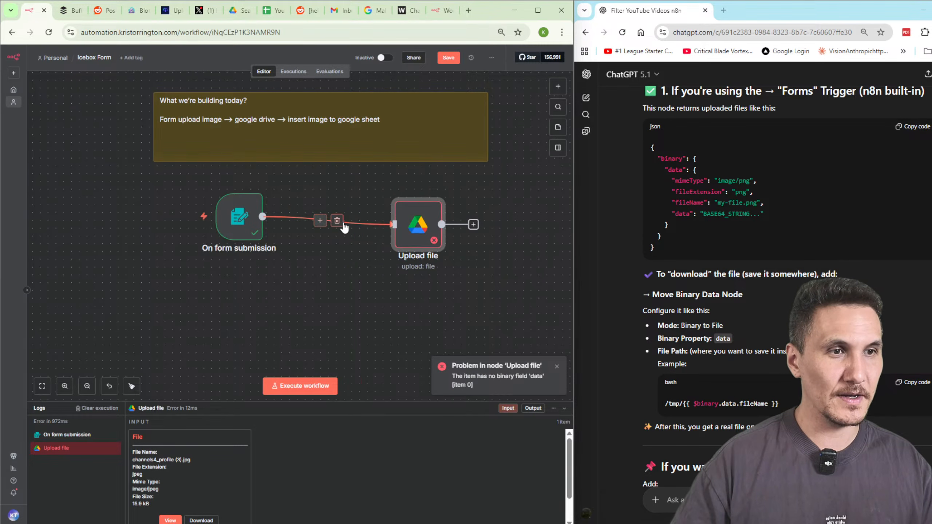
{"action": "left_click", "coordinate": [339, 222]}
{"action": "left_click_drag", "start_coordinate": [429, 237], "coordinate": [428, 225]}
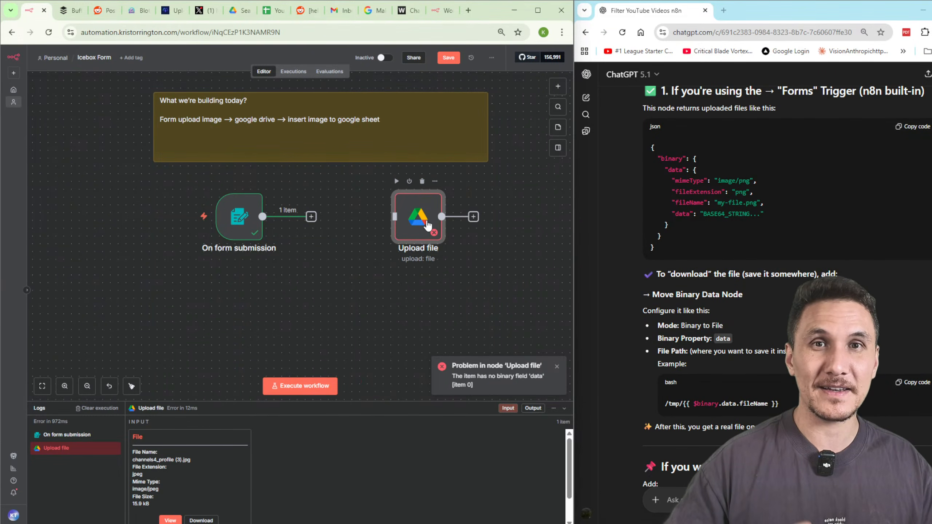
{"action": "left_click_drag", "start_coordinate": [236, 232], "coordinate": [143, 239]}
{"action": "left_click_drag", "start_coordinate": [397, 220], "coordinate": [332, 229]}
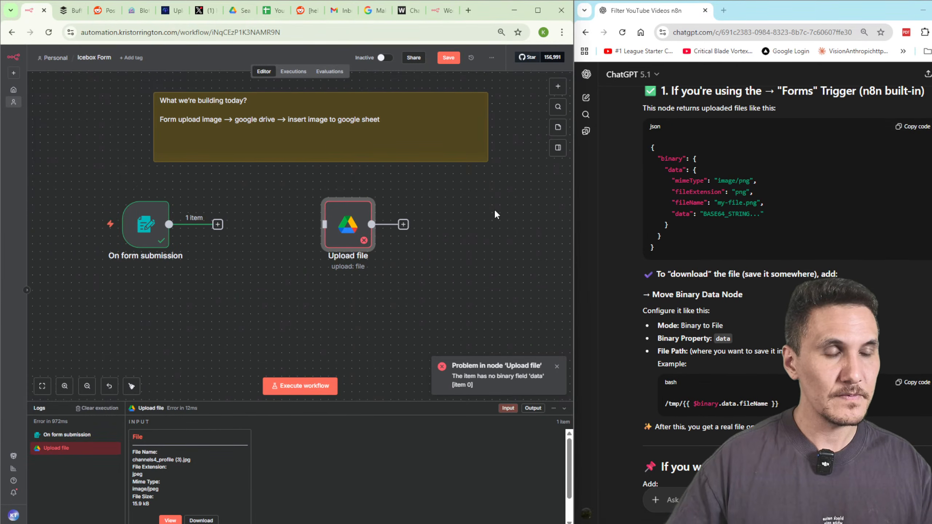
Add a Google Sheets 'Append row in sheet' step after Upload file and open its Document list.
{"action": "left_click", "coordinate": [407, 227]}
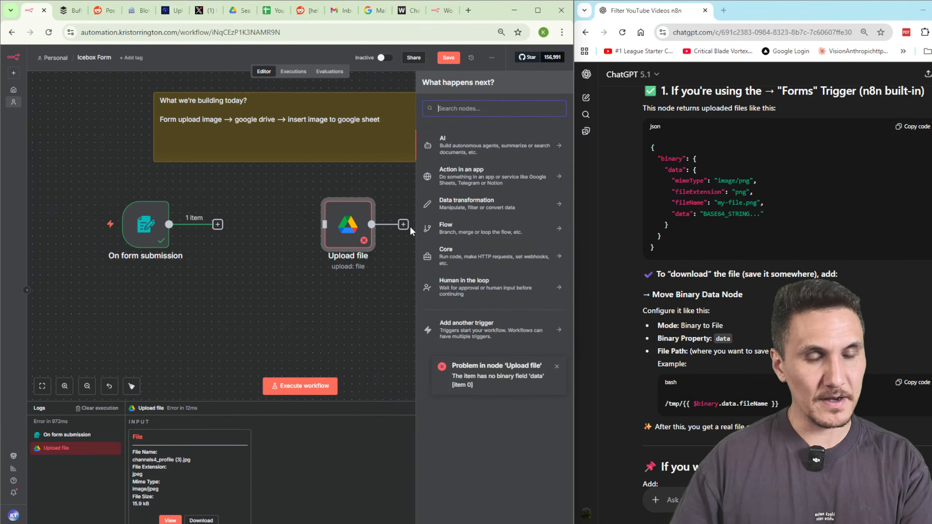
{"action": "type", "text": "sheet"}
{"action": "key", "text": "Return"}
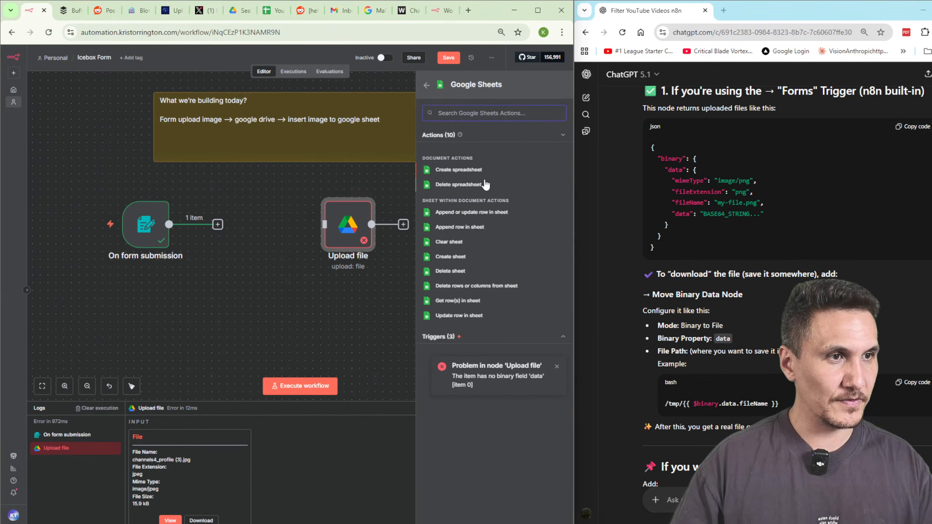
{"action": "left_click", "coordinate": [457, 227]}
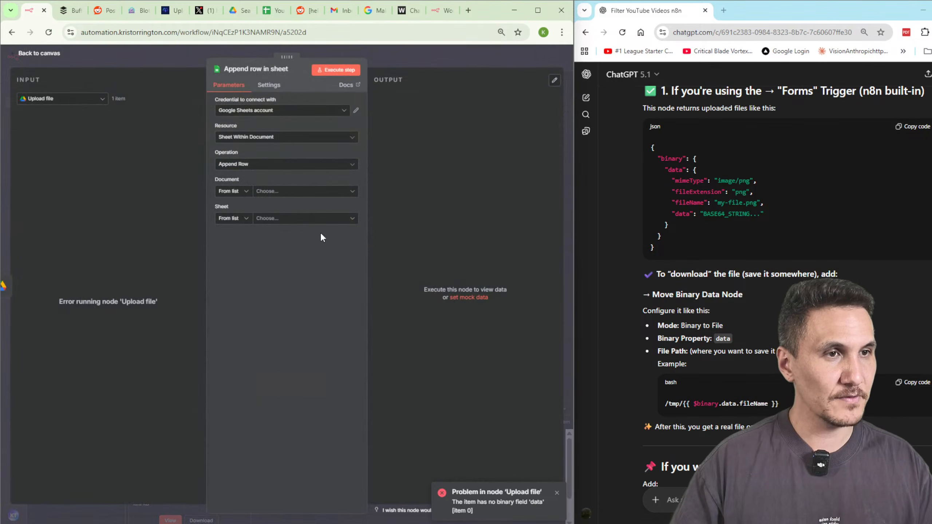
{"action": "left_click", "coordinate": [311, 190]}
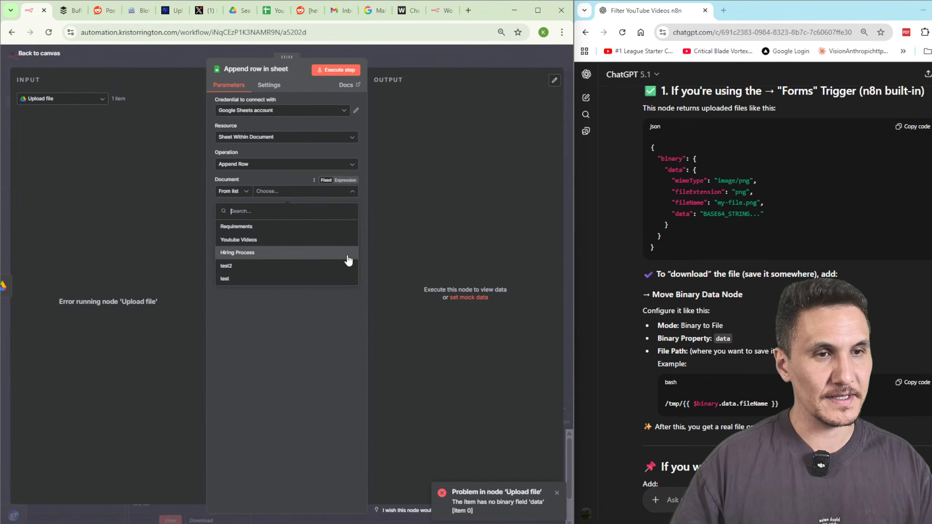
{"action": "left_click", "coordinate": [290, 344]}
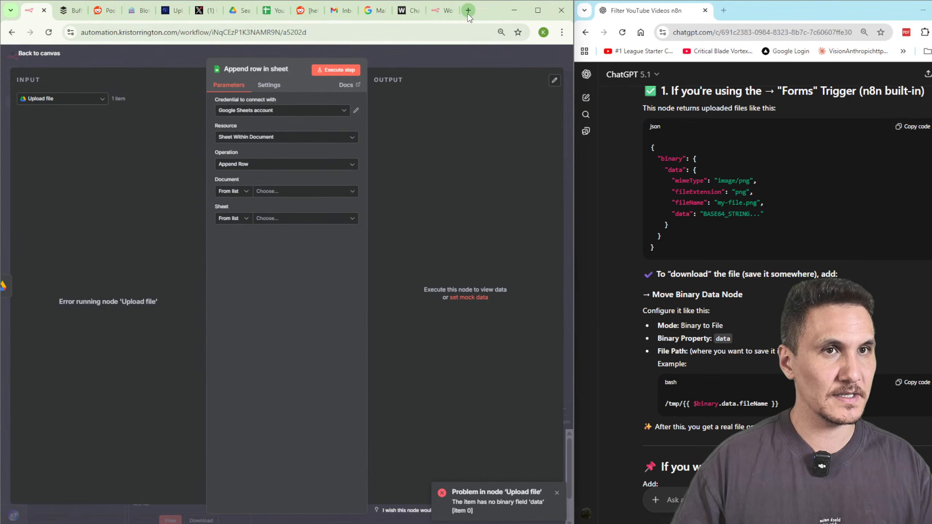
{"action": "left_click", "coordinate": [294, 192]}
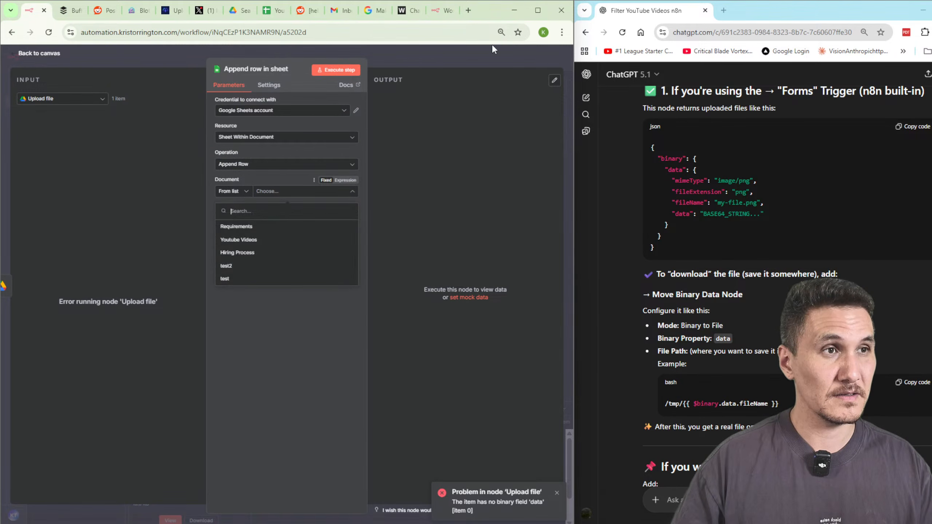
Create a new Google Sheets spreadsheet from Google Drive and name it upload_image.
{"action": "left_click", "coordinate": [468, 10]}
{"action": "type", "text": "driv"}
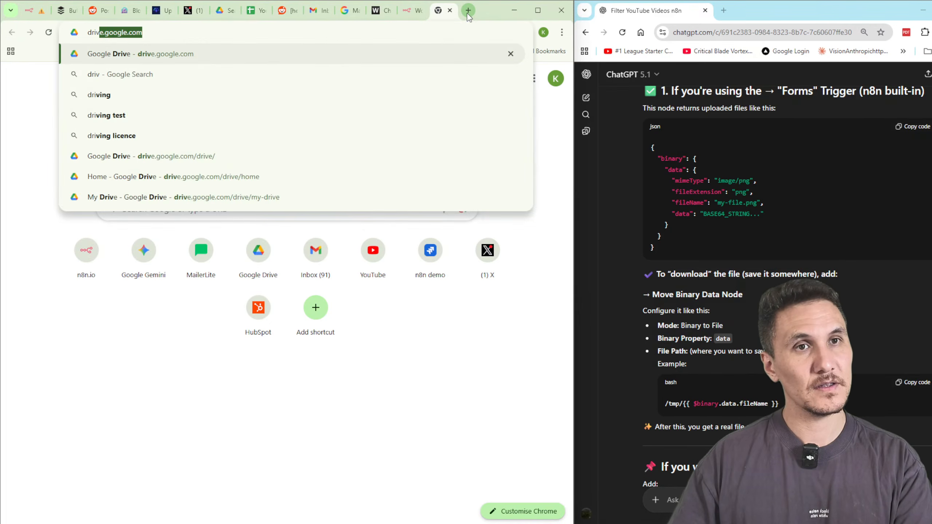
{"action": "key", "text": "Return"}
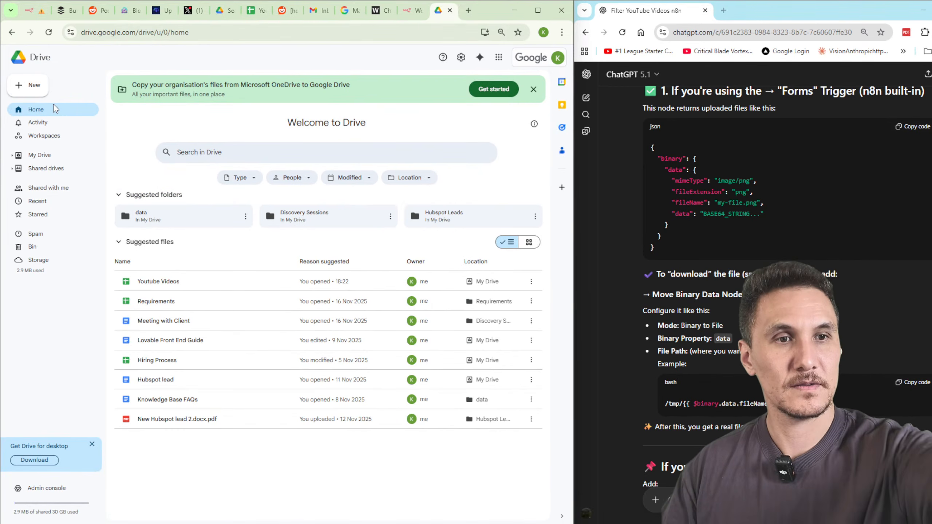
{"action": "left_click", "coordinate": [30, 87]}
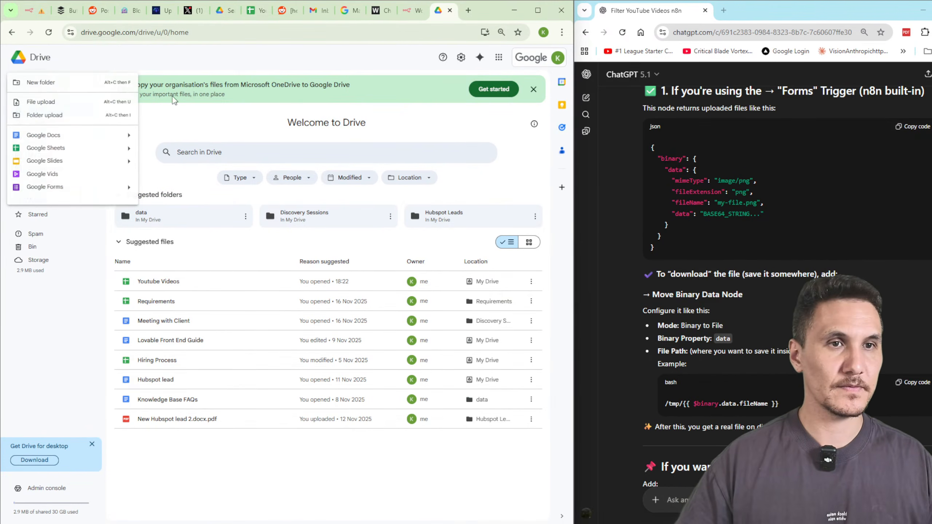
{"action": "left_click", "coordinate": [51, 148]}
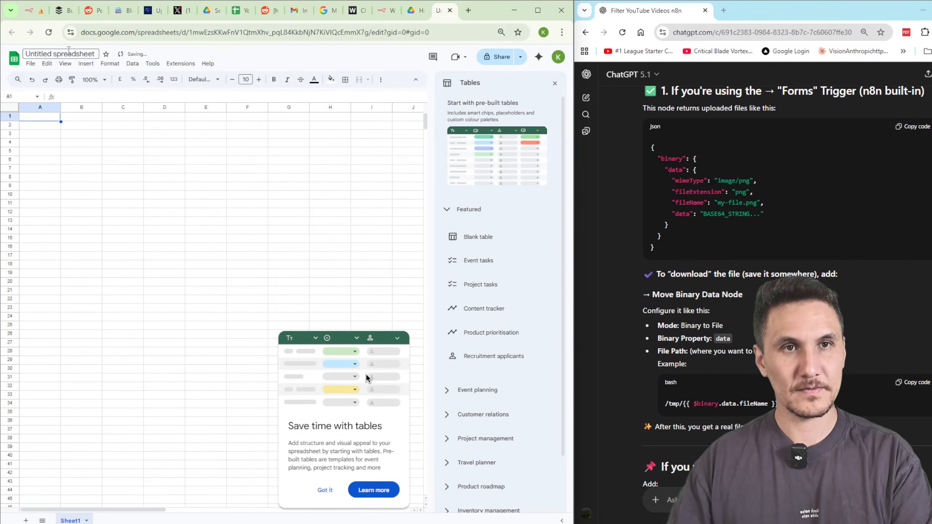
{"action": "type", "text": "pl"}
{"action": "left_click", "coordinate": [67, 54]}
{"action": "type", "text": "U"}
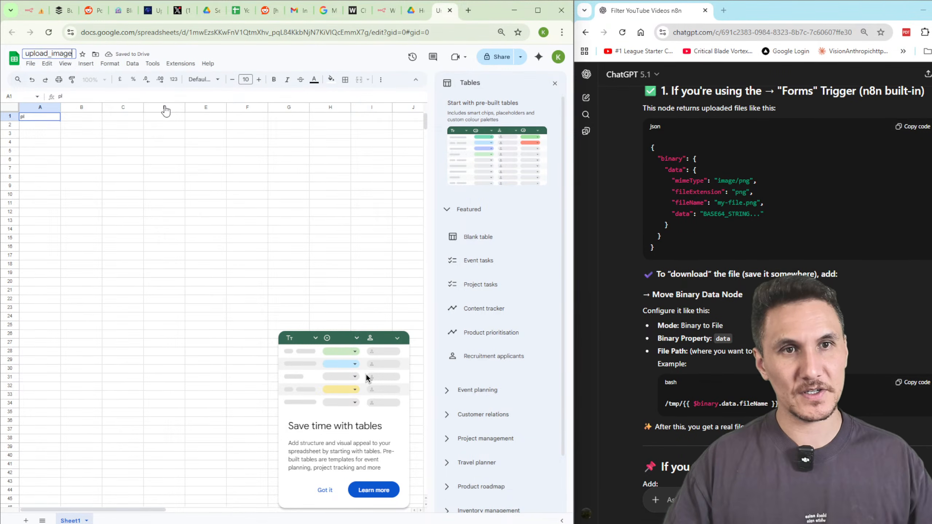
{"action": "left_click", "coordinate": [126, 126]}
Enter headers id in A1 and img in B1, then switch to the Youtube Videos spreadsheet.
{"action": "left_click", "coordinate": [32, 120]}
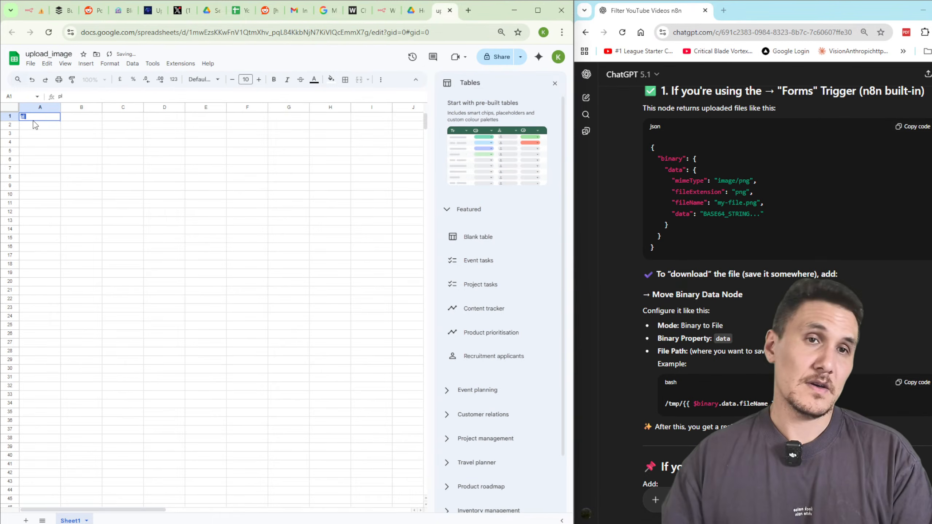
{"action": "key", "text": "Tab"}
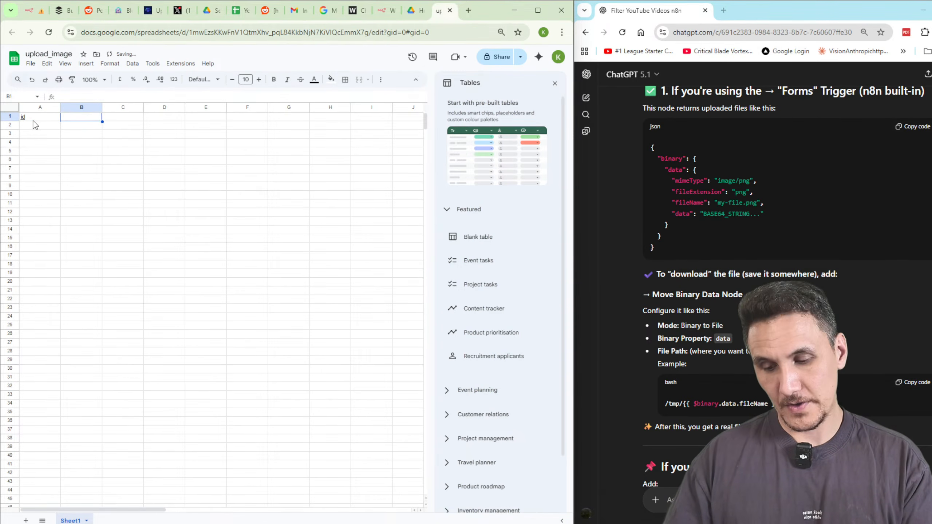
{"action": "left_click", "coordinate": [161, 186]}
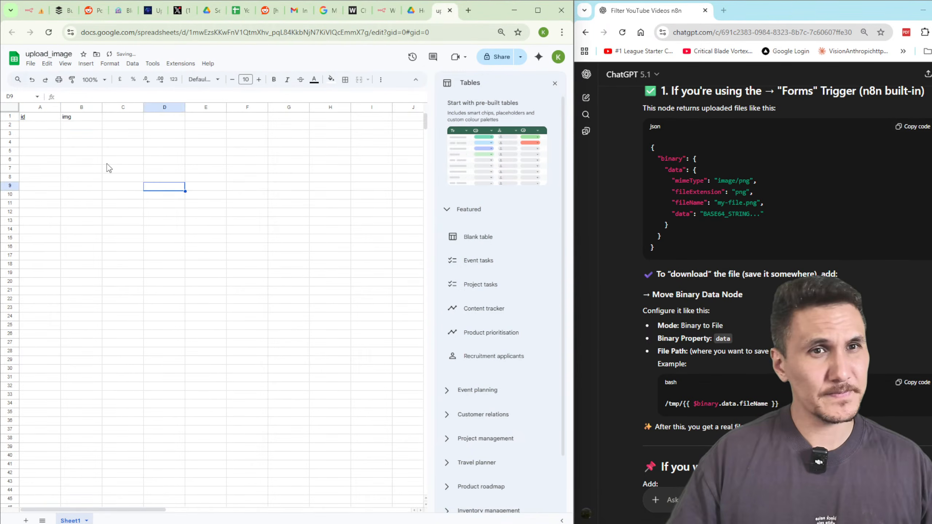
{"action": "left_click", "coordinate": [161, 171]}
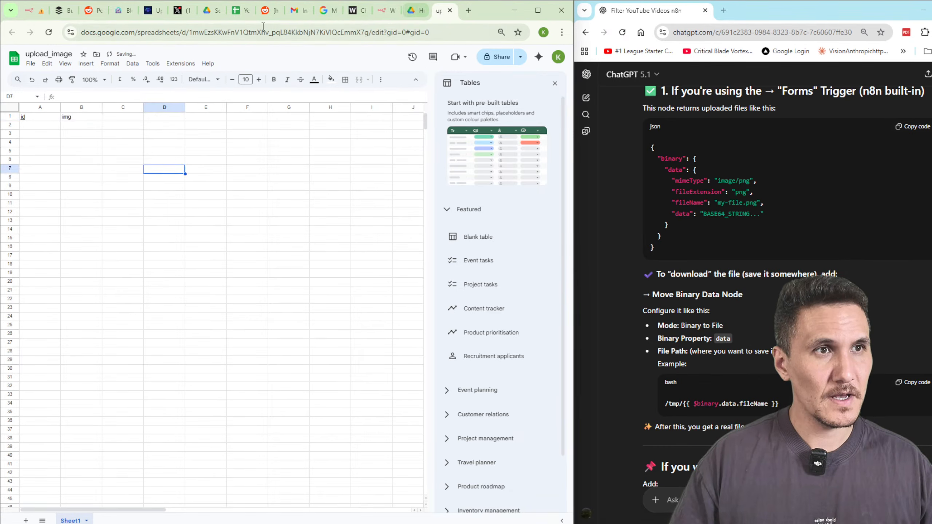
{"action": "left_click", "coordinate": [239, 10]}
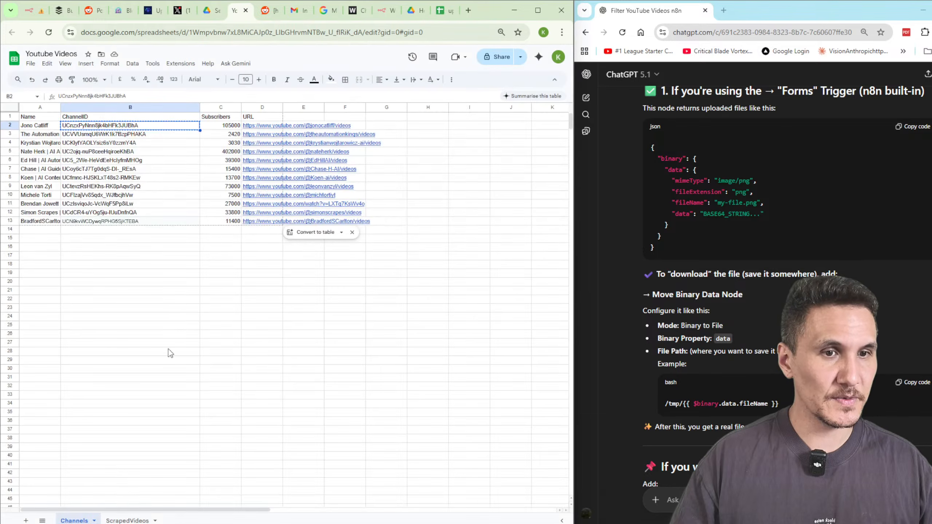
Copy the =Image thumbnail formula from cell B2 of the ScrapedVideos sheet.
{"action": "left_click", "coordinate": [127, 521]}
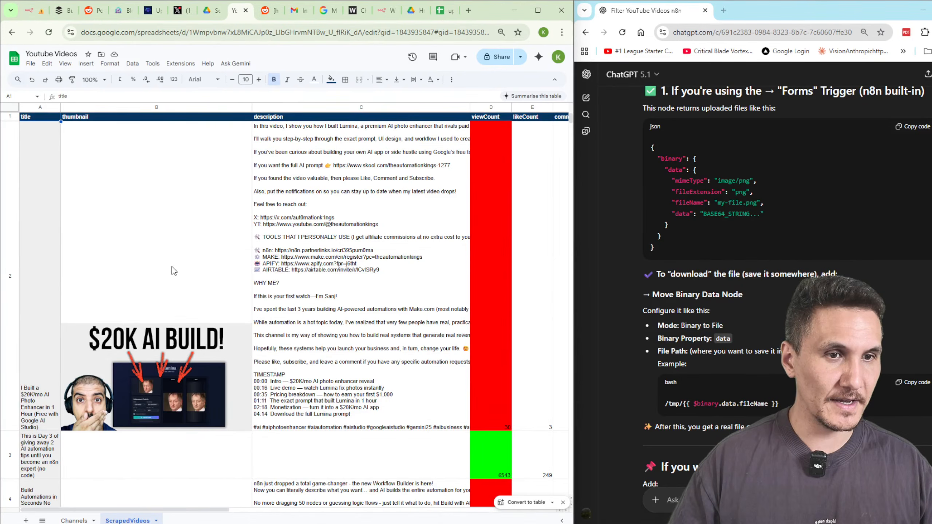
{"action": "left_click", "coordinate": [167, 282]}
{"action": "triple_click", "coordinate": [217, 97]}
{"action": "key", "text": "ctrl+c"}
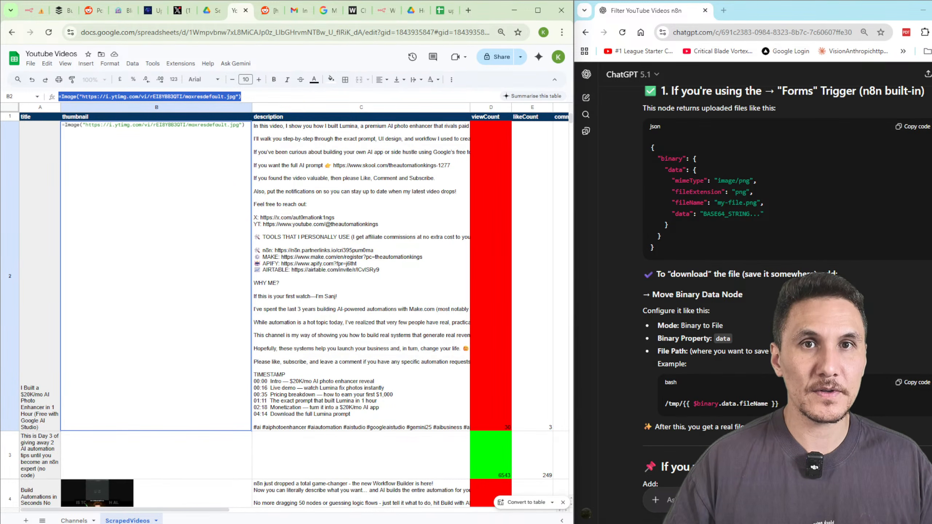
{"action": "left_click", "coordinate": [361, 325]}
{"action": "double_click", "coordinate": [153, 241]}
{"action": "left_click_drag", "start_coordinate": [263, 101], "coordinate": [60, 99]}
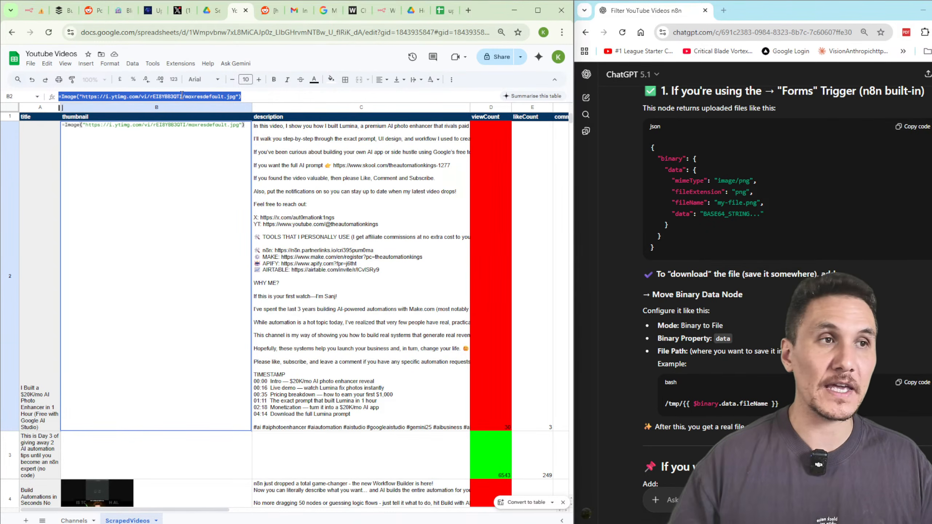
{"action": "left_click", "coordinate": [314, 222]}
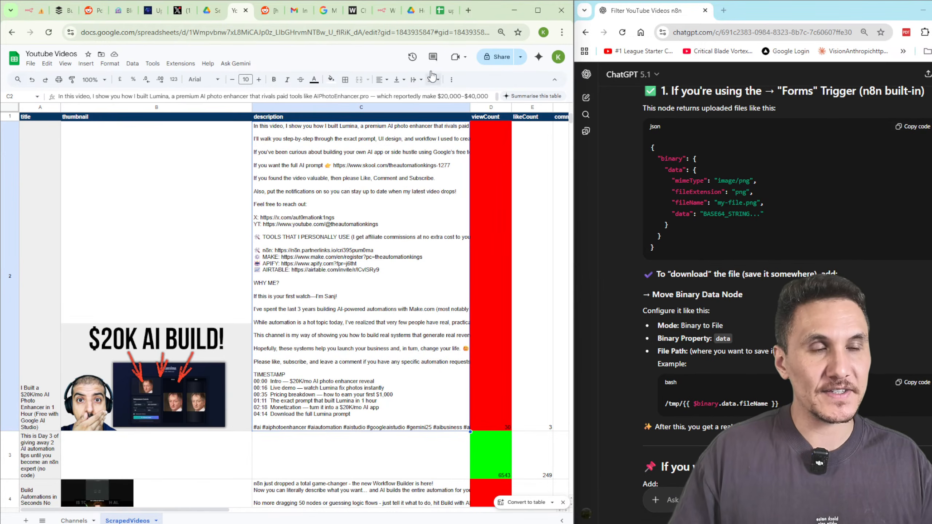
Paste the formula into B2 of upload_image and enter 1 as the id in A2.
{"action": "left_click", "coordinate": [444, 10]}
{"action": "left_click", "coordinate": [68, 129]}
{"action": "key", "text": "ctrl+v"}
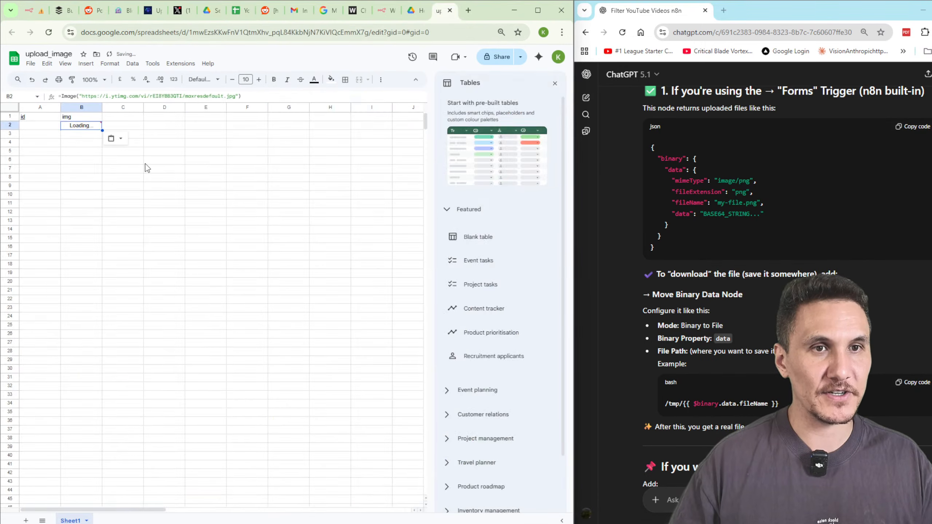
{"action": "left_click_drag", "start_coordinate": [239, 195], "coordinate": [233, 187]}
{"action": "left_click", "coordinate": [42, 127]}
{"action": "left_click", "coordinate": [38, 147]}
{"action": "type", "text": "1"}
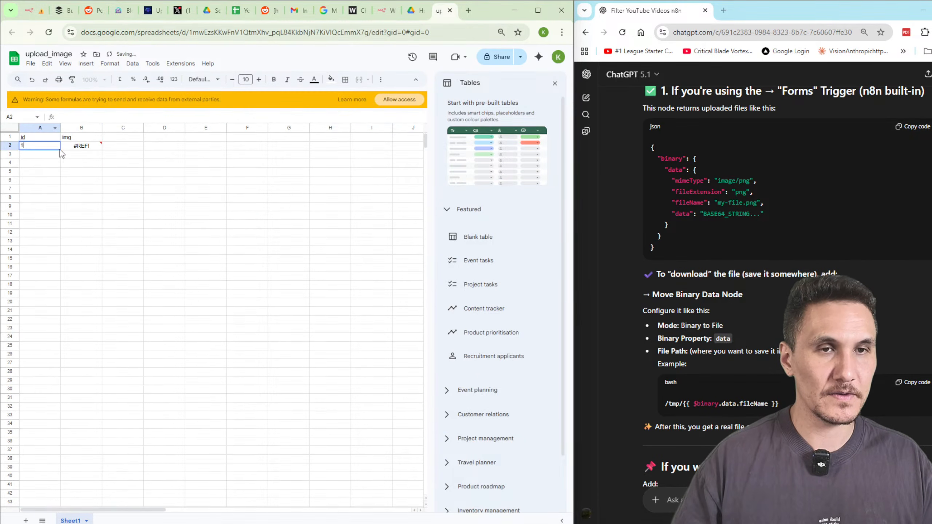
{"action": "left_click", "coordinate": [77, 147]}
Allow the upload_image sheet to load the external image in B2.
{"action": "left_click", "coordinate": [254, 118]}
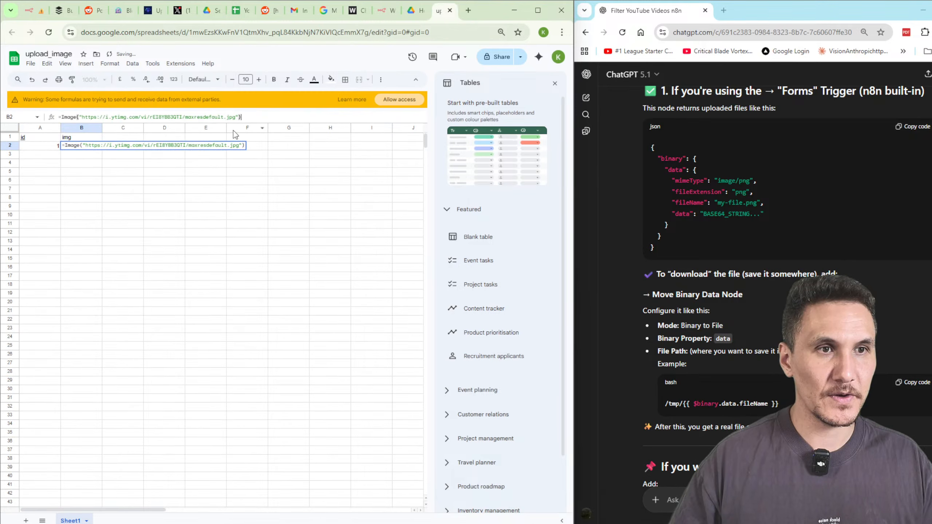
{"action": "left_click", "coordinate": [122, 175]}
{"action": "left_click", "coordinate": [81, 146]}
{"action": "right_click", "coordinate": [77, 144]}
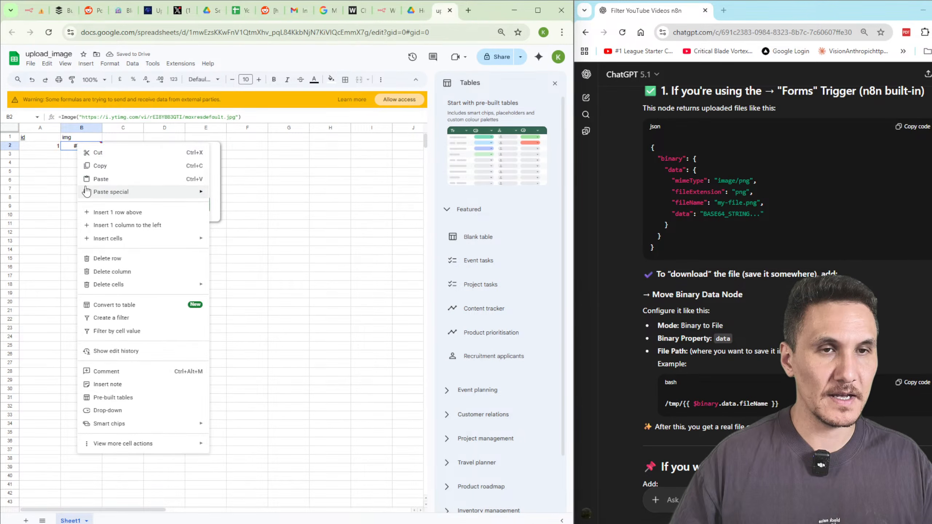
{"action": "left_click", "coordinate": [66, 146]}
{"action": "left_click", "coordinate": [126, 187]}
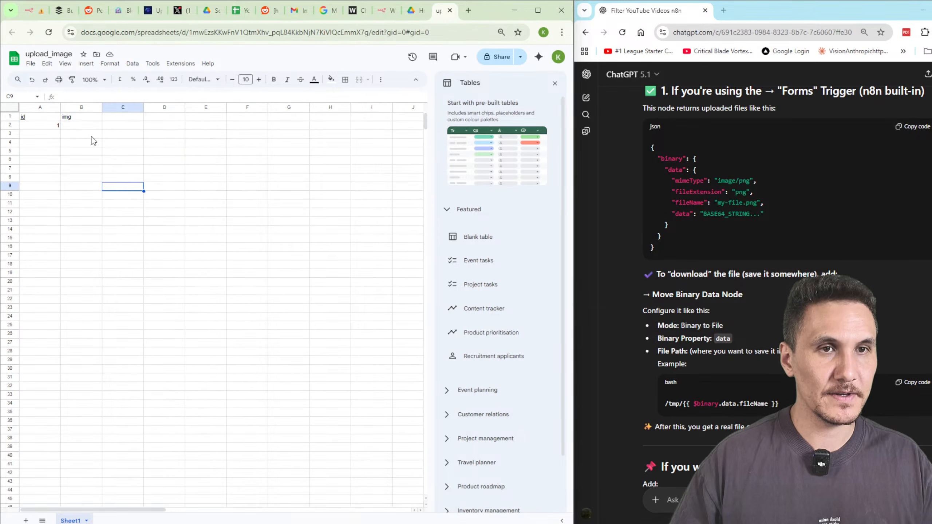
Widen column B and heighten row 2 so the thumbnail displays enlarged, then return to n8n.
{"action": "left_click_drag", "start_coordinate": [101, 107], "coordinate": [341, 107]}
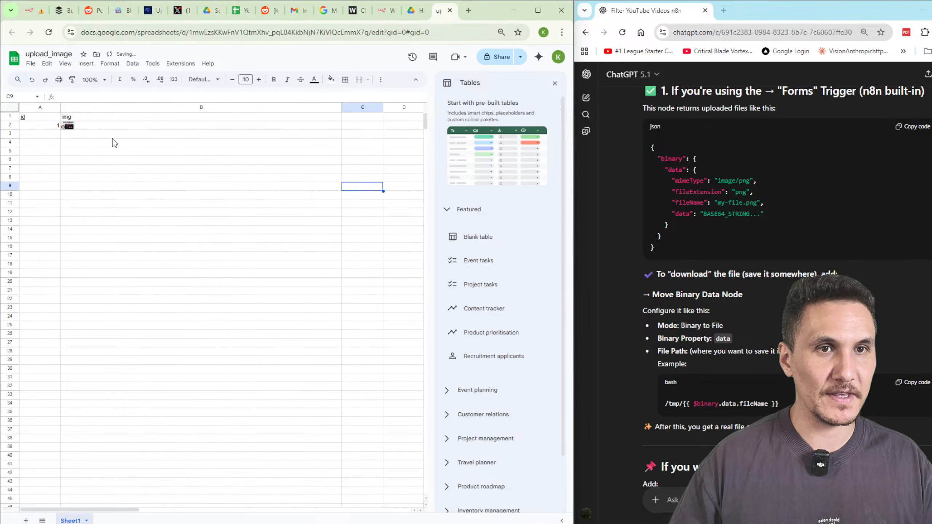
{"action": "left_click", "coordinate": [83, 126]}
{"action": "left_click_drag", "start_coordinate": [13, 126], "coordinate": [75, 188]}
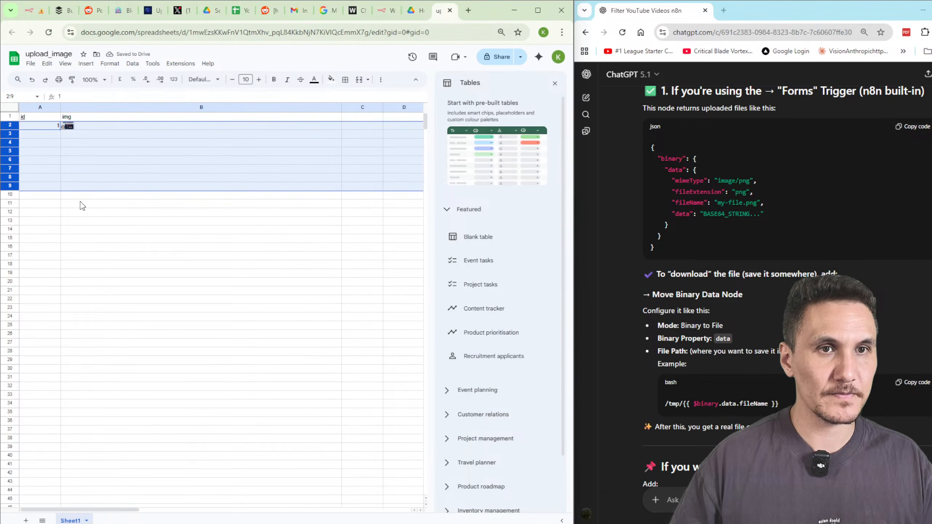
{"action": "left_click", "coordinate": [80, 169]}
{"action": "left_click_drag", "start_coordinate": [10, 129], "coordinate": [10, 224]}
{"action": "left_click", "coordinate": [337, 246]}
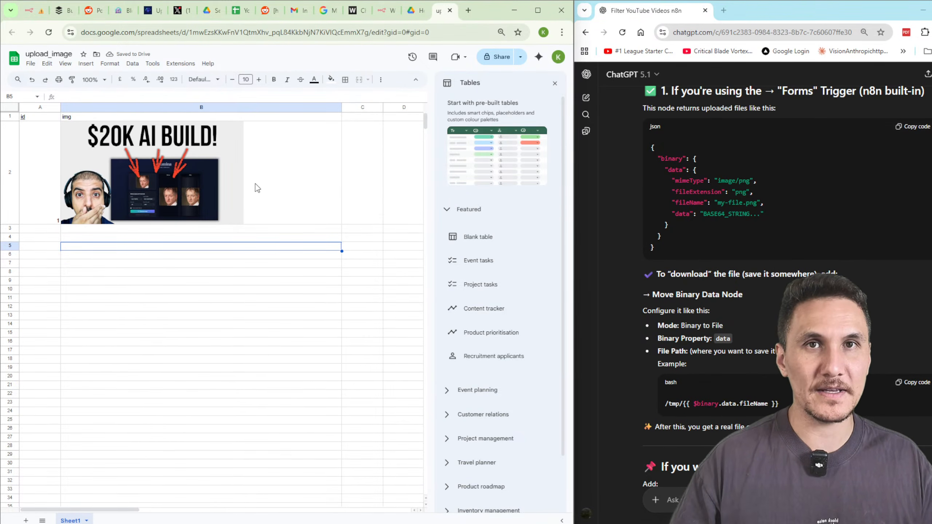
{"action": "left_click", "coordinate": [29, 11]}
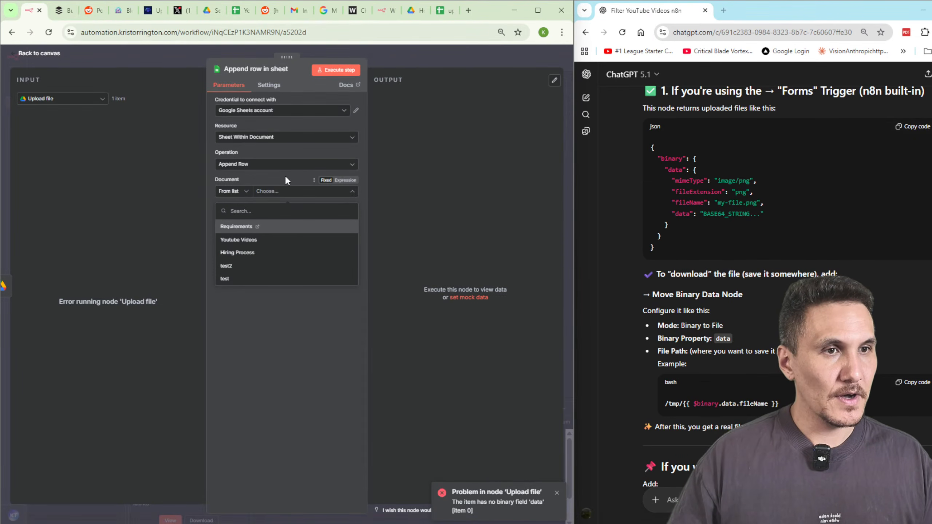
Search the Append row node's Document list for the upload_image spreadsheet.
{"action": "left_click", "coordinate": [300, 194]}
{"action": "left_click", "coordinate": [301, 194]}
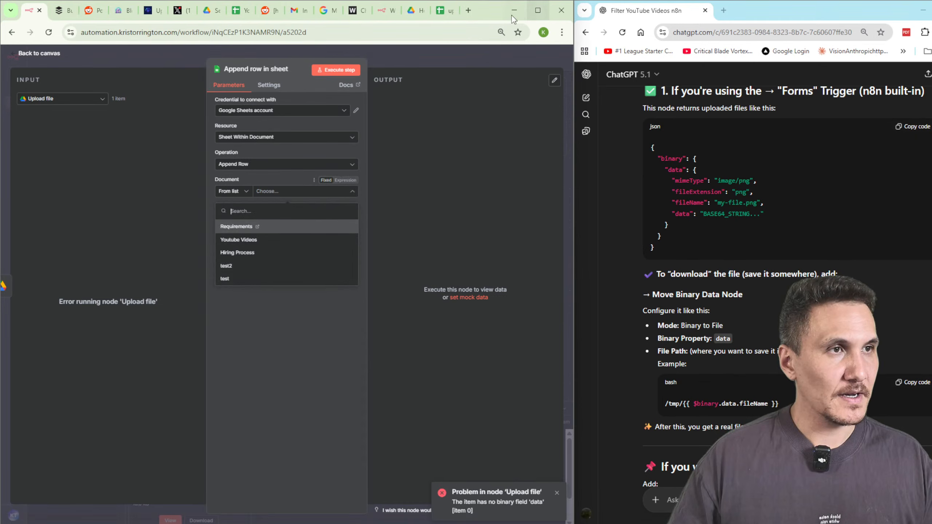
{"action": "left_click", "coordinate": [445, 11]}
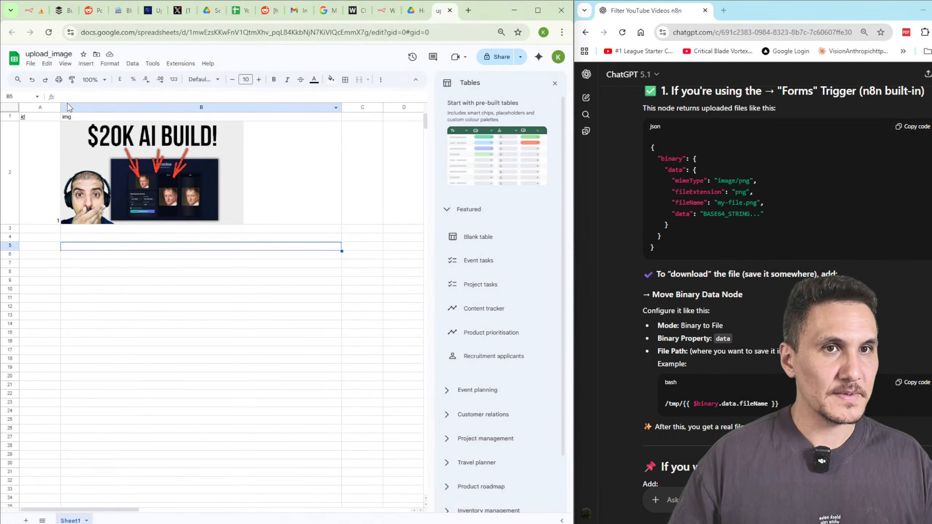
{"action": "left_click", "coordinate": [30, 5]}
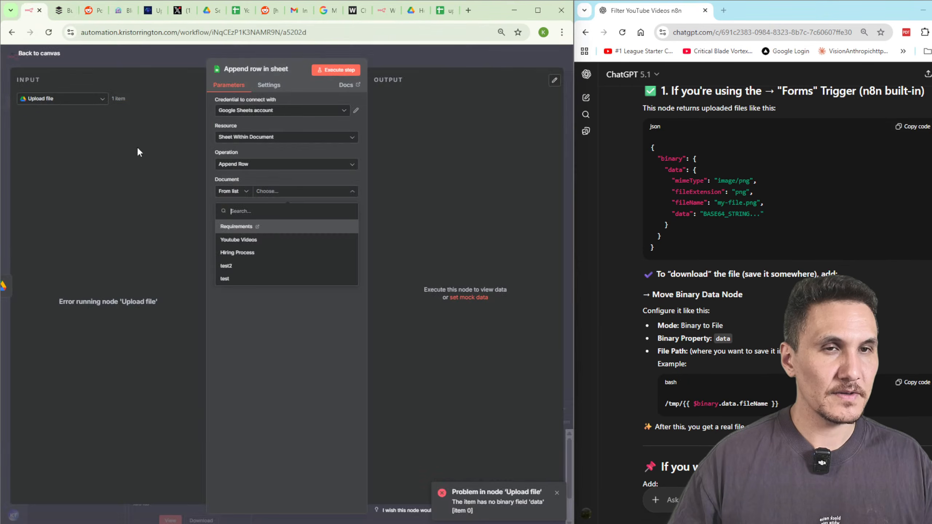
{"action": "left_click", "coordinate": [271, 181]}
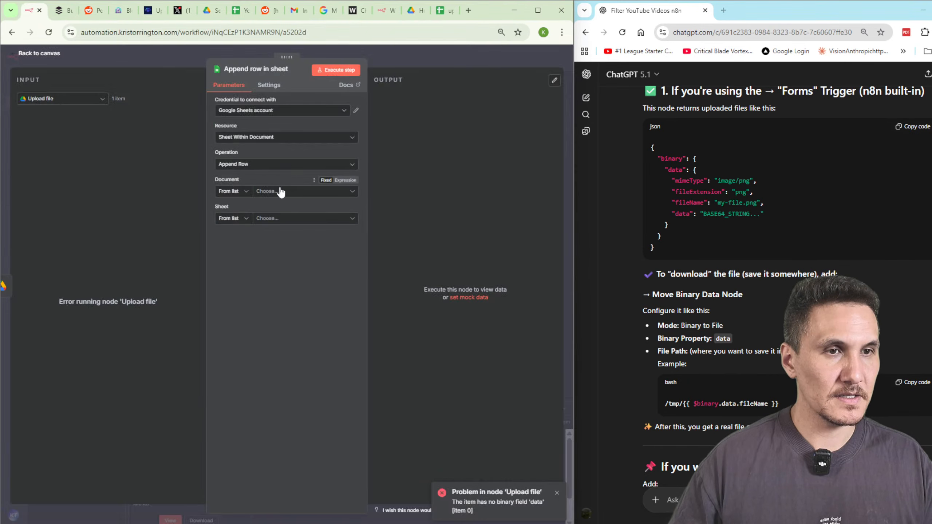
{"action": "left_click", "coordinate": [279, 191]}
{"action": "type", "text": "upload_image"}
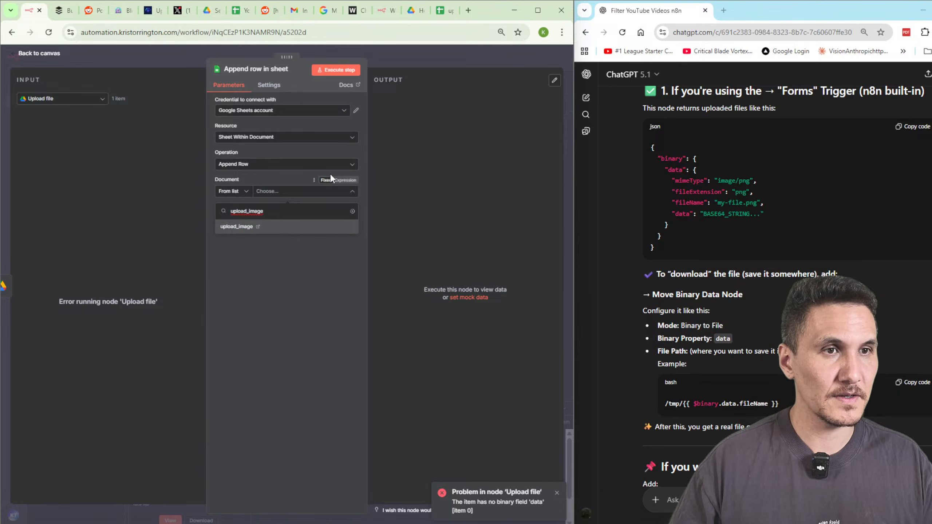
Save the Icebox Form workflow and reload the page, confirming Leave.
{"action": "left_click", "coordinate": [421, 63]}
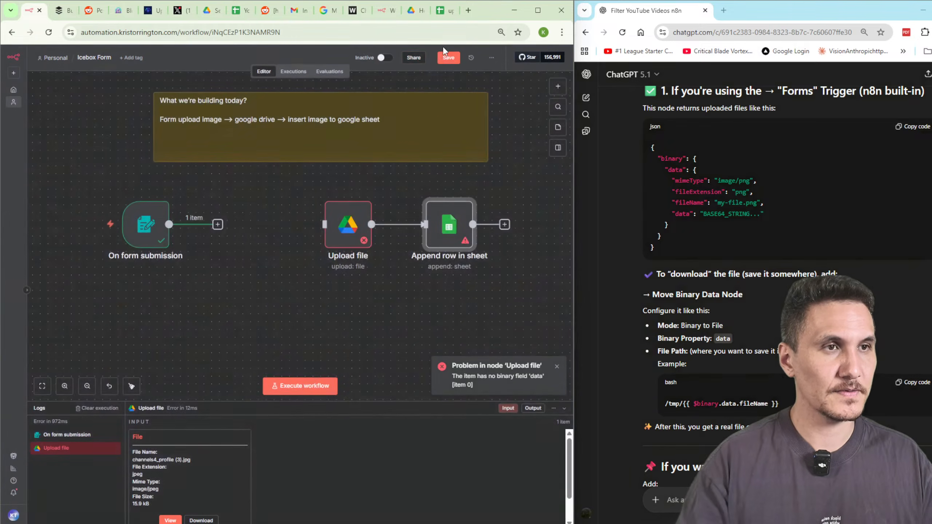
{"action": "left_click", "coordinate": [442, 57]}
{"action": "left_click", "coordinate": [360, 32]}
{"action": "key", "text": "Return"}
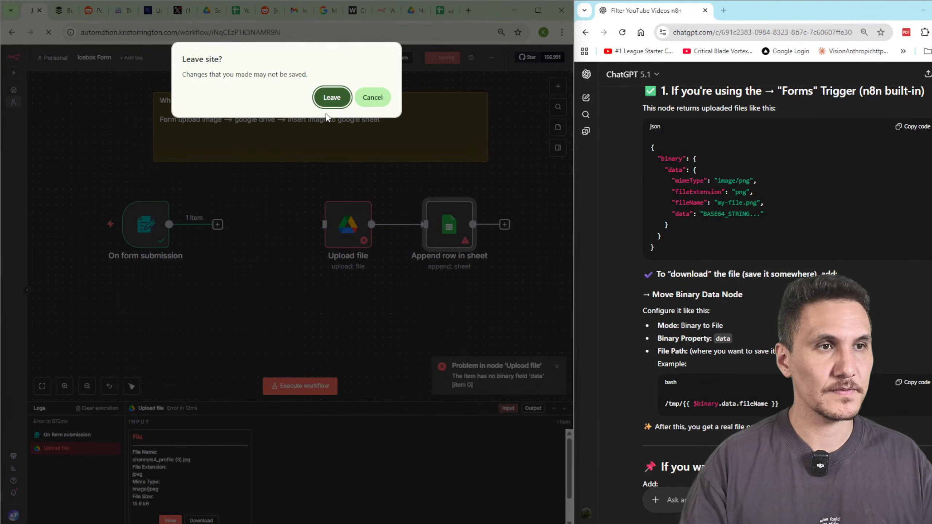
{"action": "left_click", "coordinate": [332, 97]}
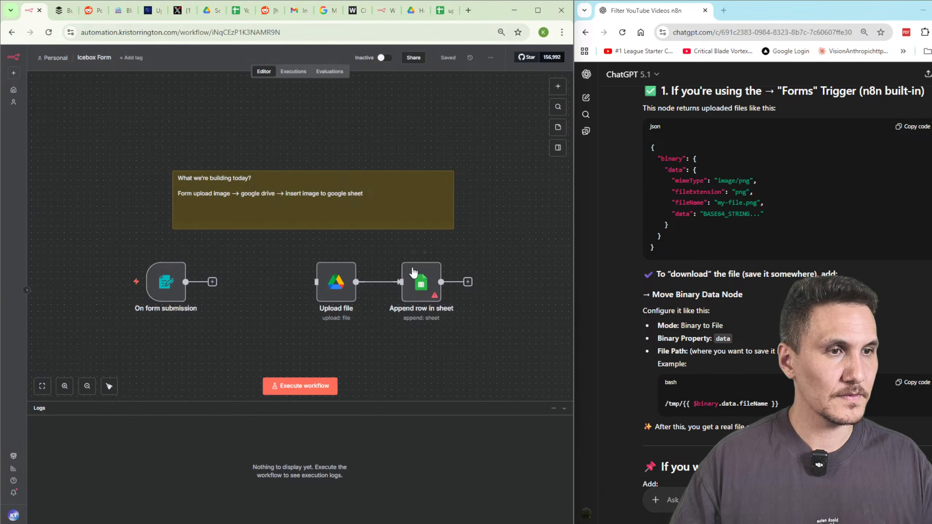
Point Append row in sheet at upload_image's Sheet1 and set id to 1.
{"action": "double_click", "coordinate": [421, 281]}
{"action": "left_click", "coordinate": [284, 194]}
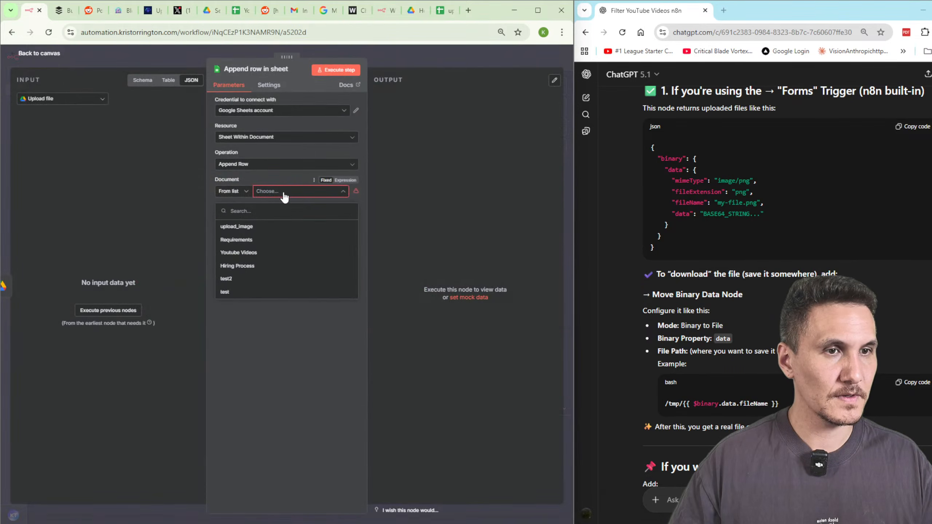
{"action": "left_click", "coordinate": [257, 226]}
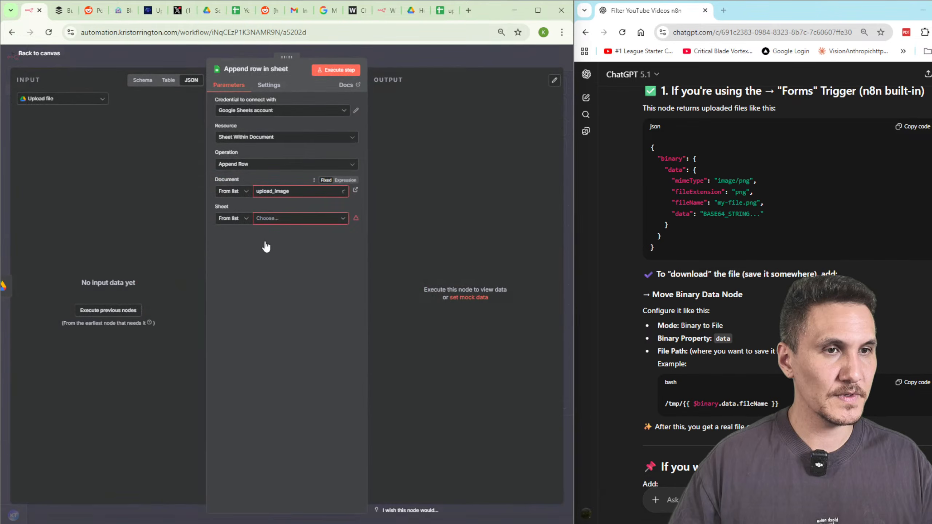
{"action": "left_click", "coordinate": [281, 220]}
{"action": "left_click", "coordinate": [305, 251]}
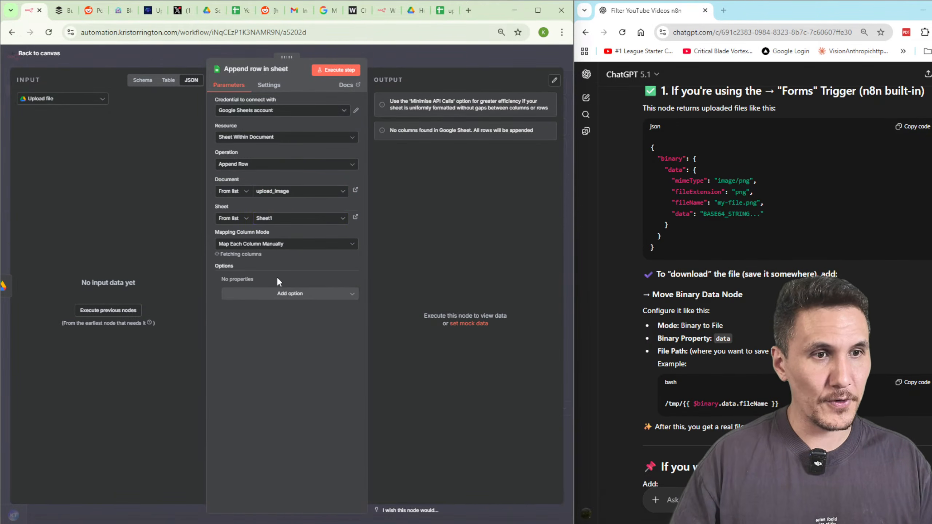
{"action": "type", "text": "1"}
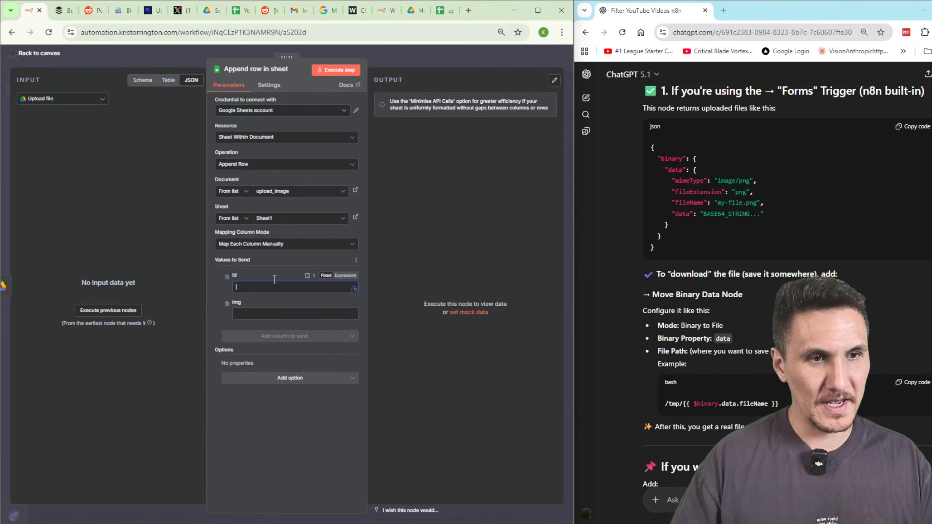
{"action": "left_click", "coordinate": [262, 316]}
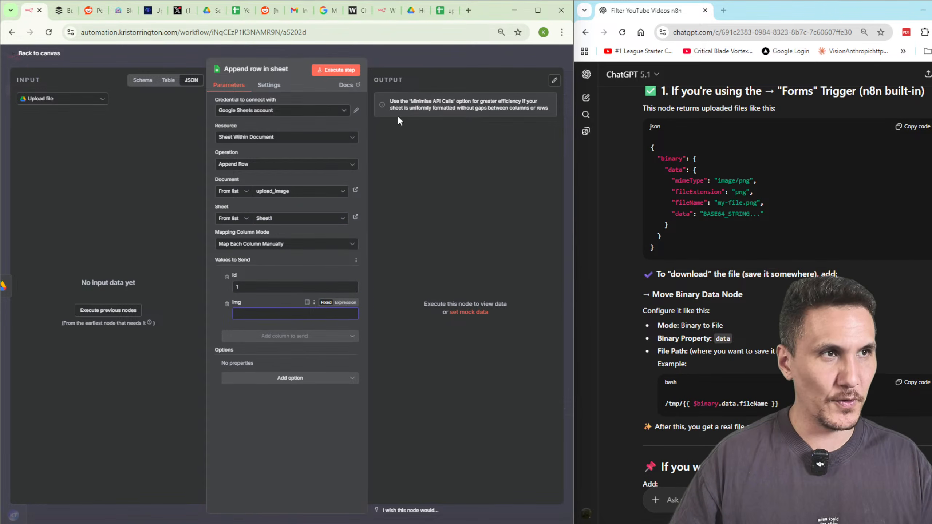
Copy B2's =Image thumbnail formula from upload_image into the node's img field.
{"action": "left_click", "coordinate": [443, 10]}
{"action": "left_click", "coordinate": [235, 198]}
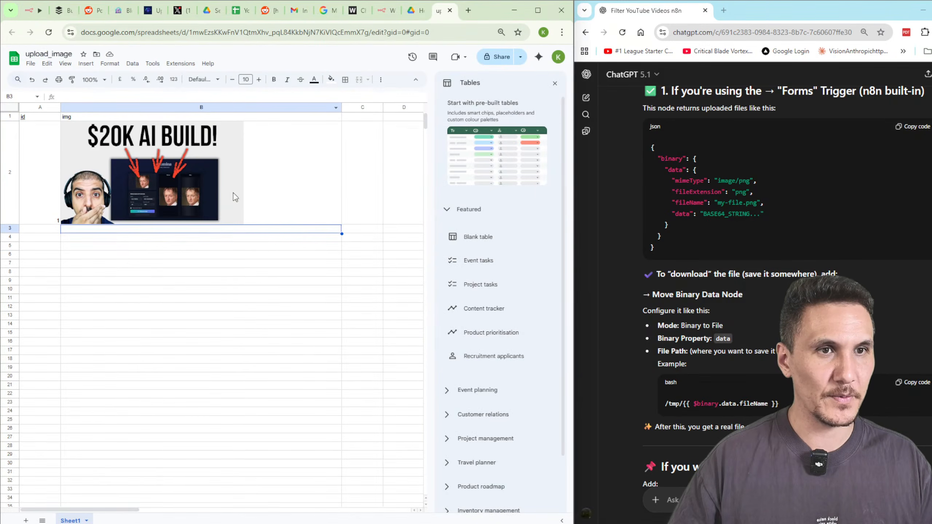
{"action": "triple_click", "coordinate": [189, 99]}
{"action": "key", "text": "ctrl+c"}
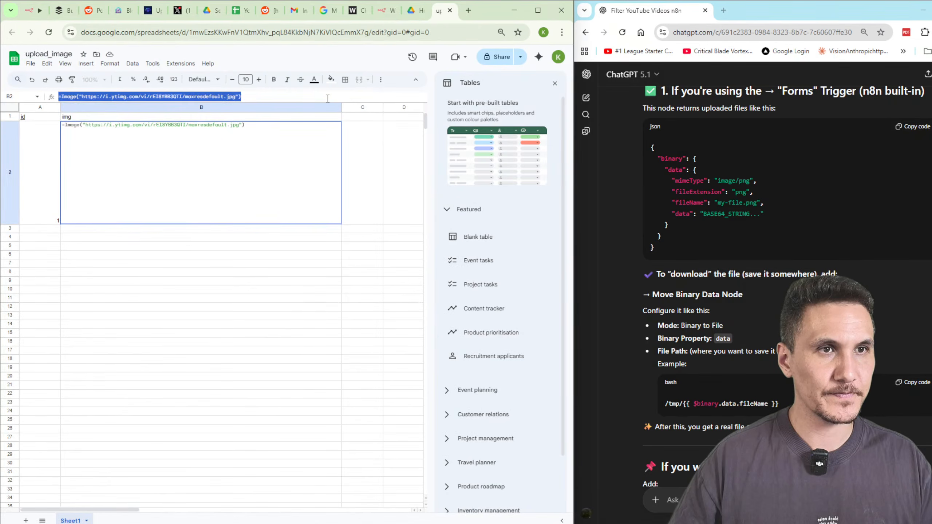
{"action": "left_click", "coordinate": [33, 12]}
{"action": "key", "text": "ctrl+v"}
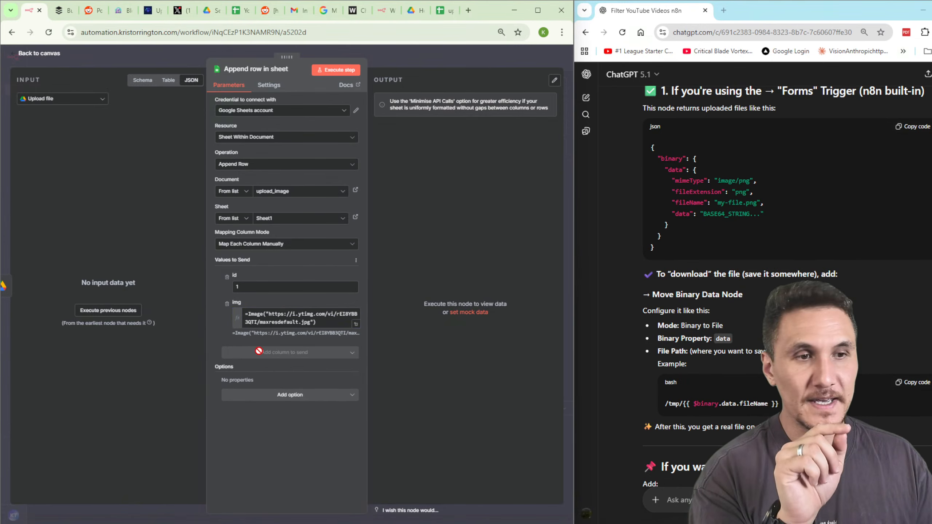
{"action": "left_click_drag", "start_coordinate": [246, 318], "coordinate": [331, 334]}
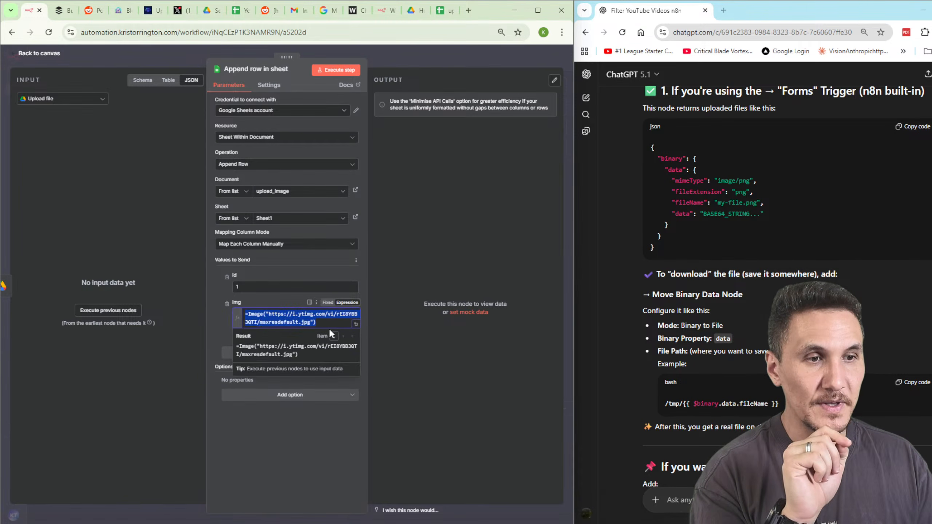
{"action": "left_click_drag", "start_coordinate": [269, 314], "coordinate": [311, 323]}
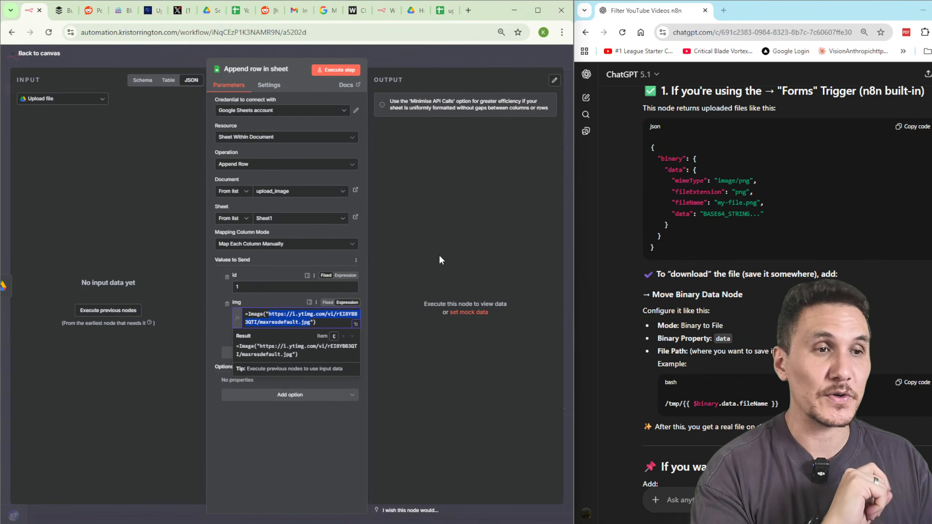
{"action": "left_click", "coordinate": [439, 64]}
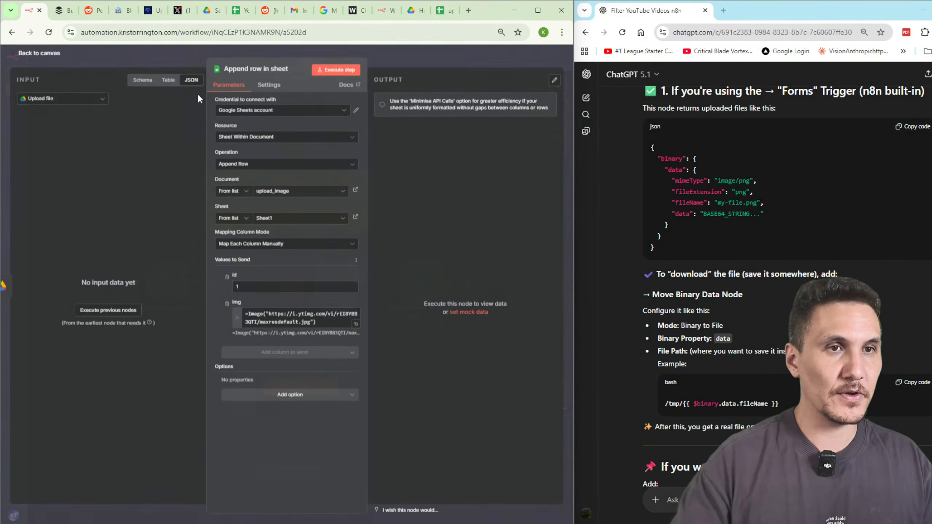
Return to the canvas and nudge the Upload file node slightly left.
{"action": "left_click", "coordinate": [416, 63]}
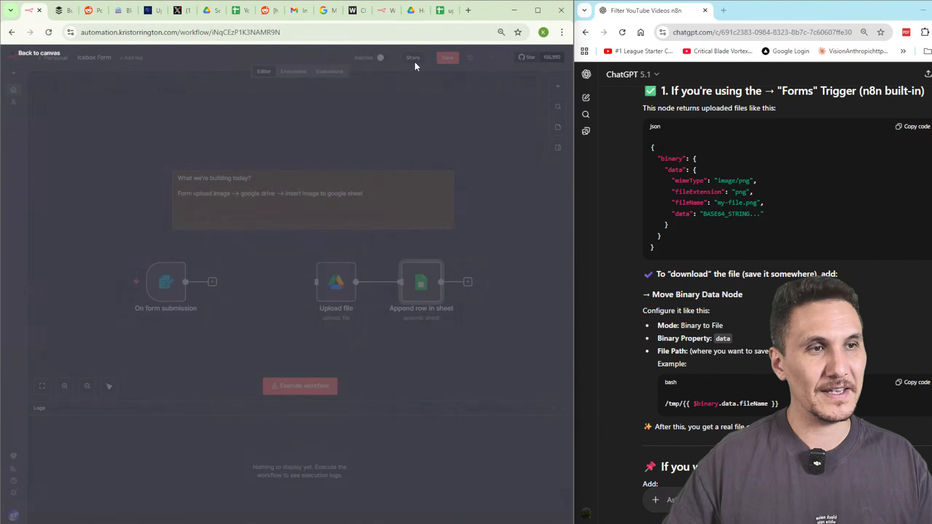
{"action": "scroll", "coordinate": [782, 378], "scroll_direction": "down", "scroll_amount": 6}
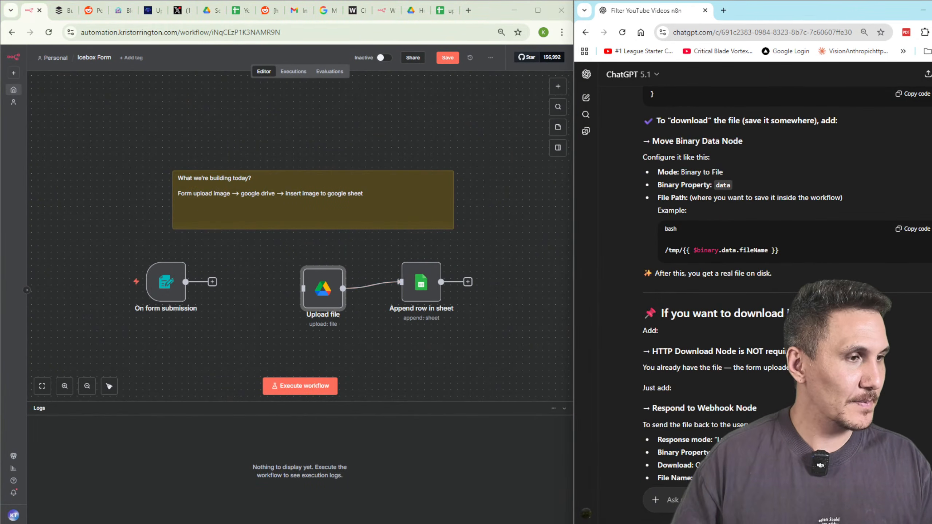
{"action": "scroll", "coordinate": [782, 378], "scroll_direction": "down", "scroll_amount": 2}
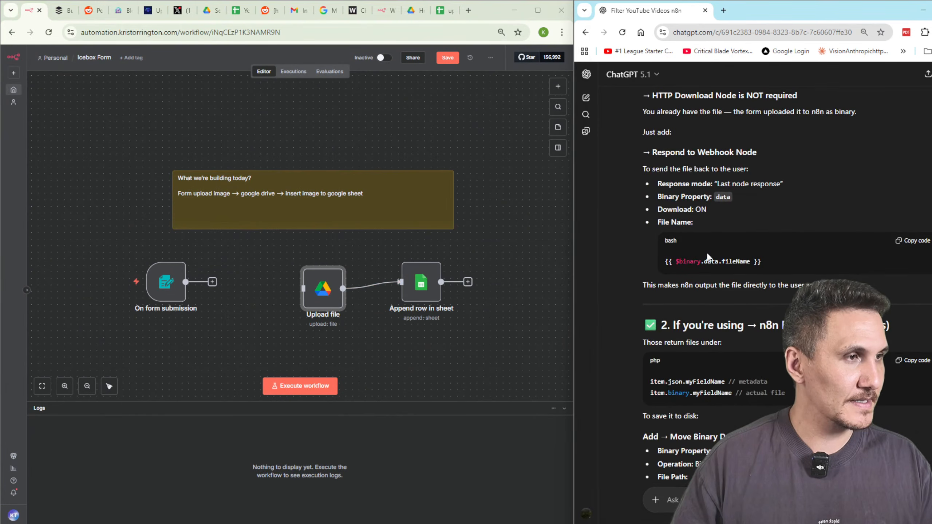
{"action": "scroll", "coordinate": [781, 378], "scroll_direction": "down", "scroll_amount": 5}
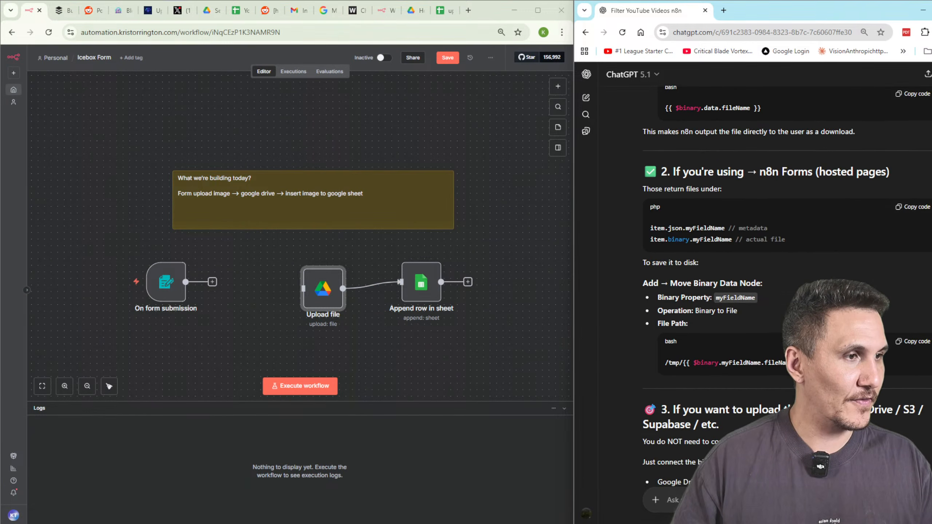
{"action": "scroll", "coordinate": [782, 378], "scroll_direction": "down", "scroll_amount": 3}
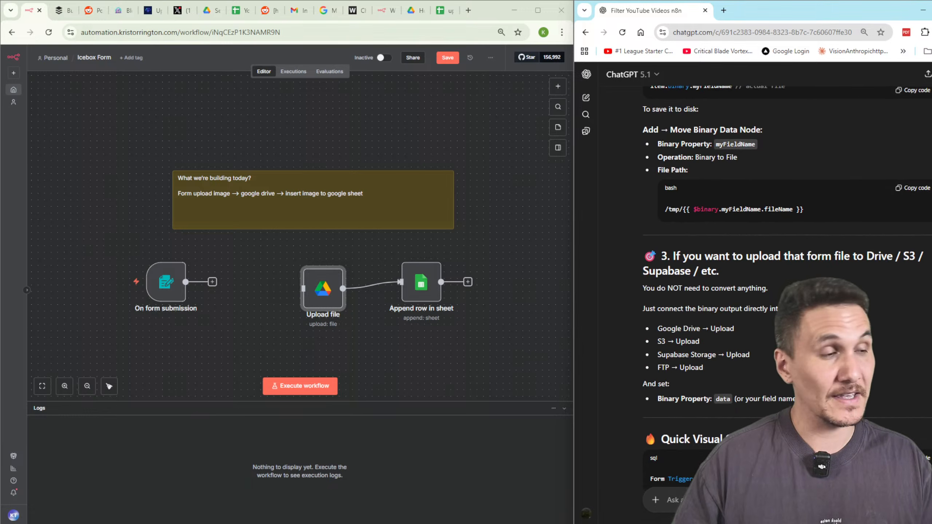
{"action": "left_click_drag", "start_coordinate": [333, 304], "coordinate": [320, 296]}
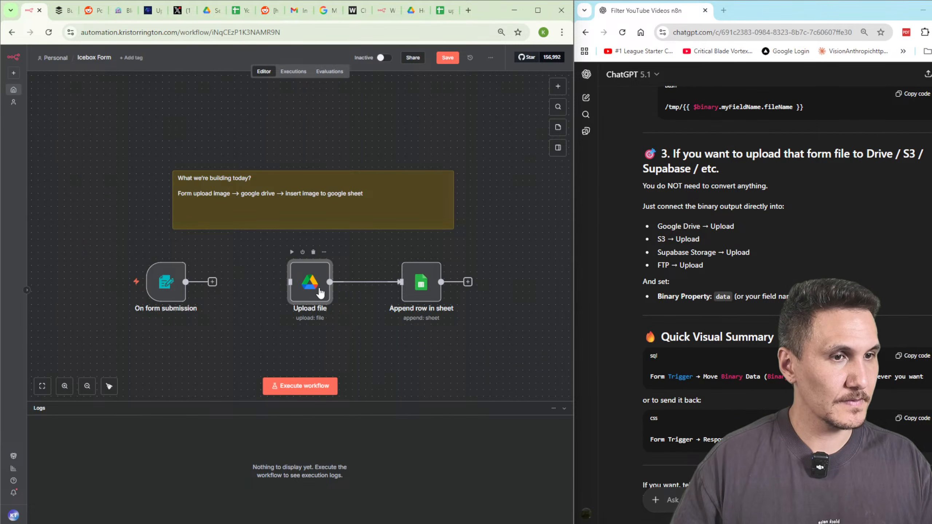
Test the form trigger by submitting channels4_profile (3).jpg, then save the workflow.
{"action": "double_click", "coordinate": [158, 285]}
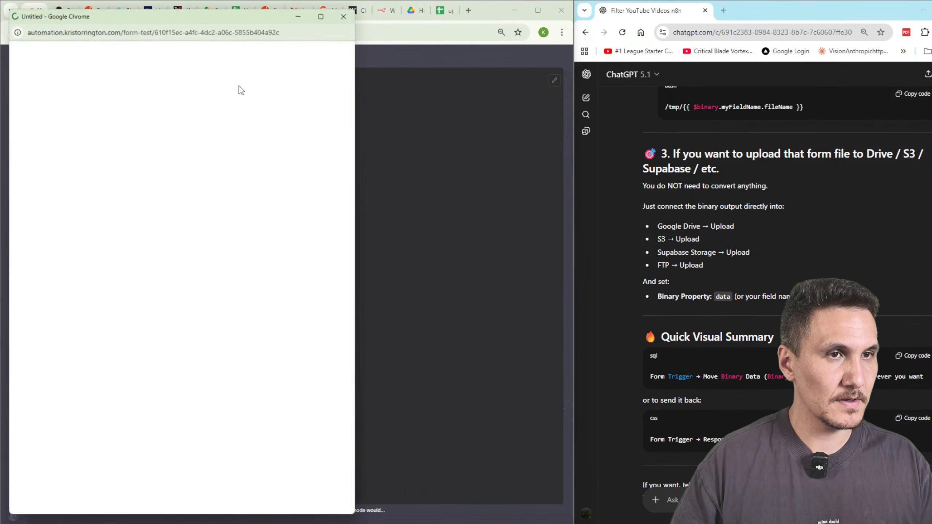
{"action": "left_click", "coordinate": [116, 120]}
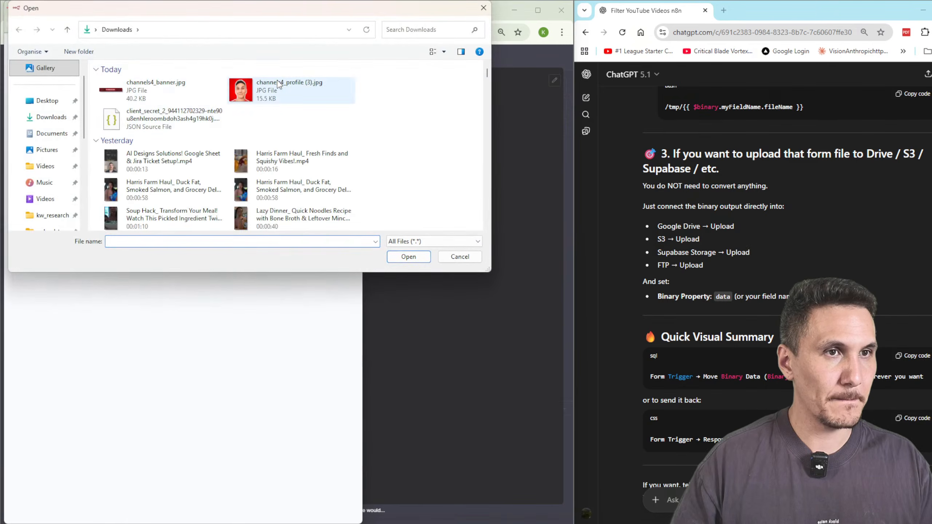
{"action": "double_click", "coordinate": [243, 91]}
{"action": "left_click", "coordinate": [253, 166]}
{"action": "left_click", "coordinate": [412, 51]}
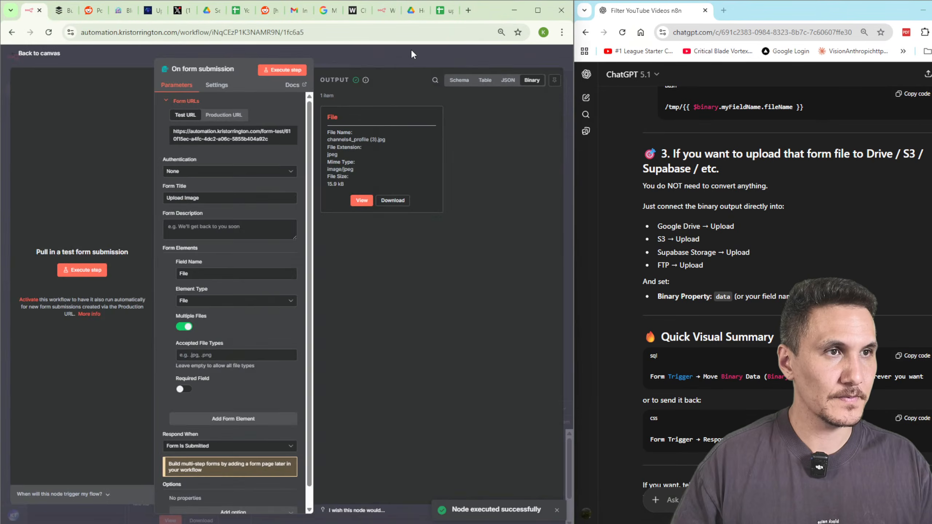
{"action": "left_click", "coordinate": [448, 58]}
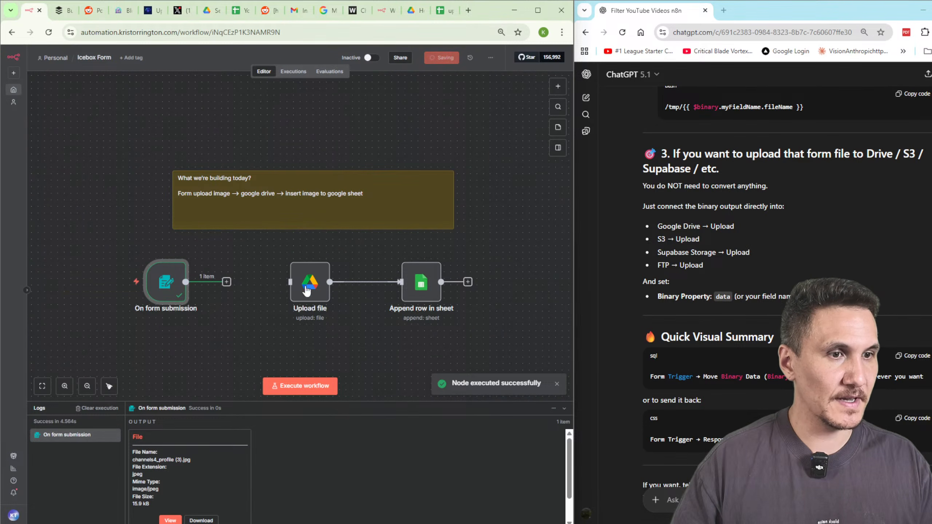
{"action": "left_click", "coordinate": [226, 281]}
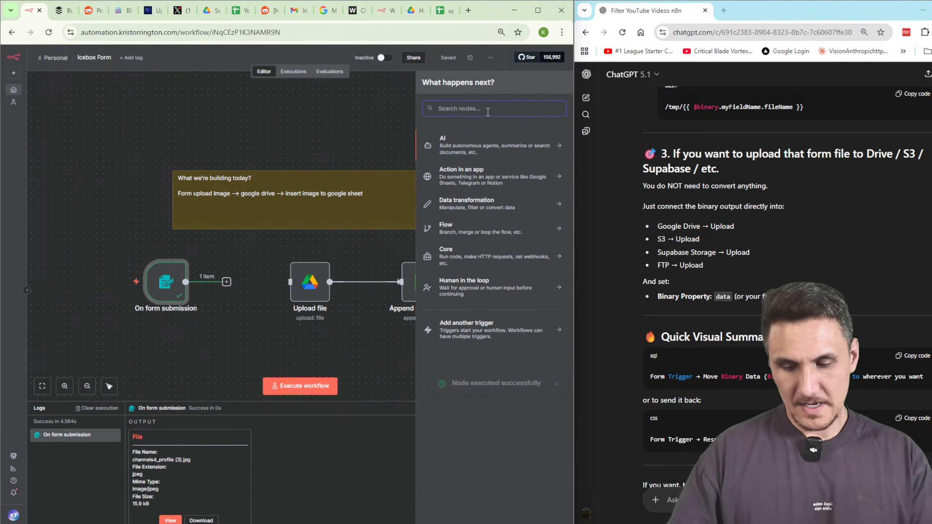
Insert a Read/Write Files from Disk node with the Write File to Disk action and test-run it.
{"action": "type", "text": "sa"}
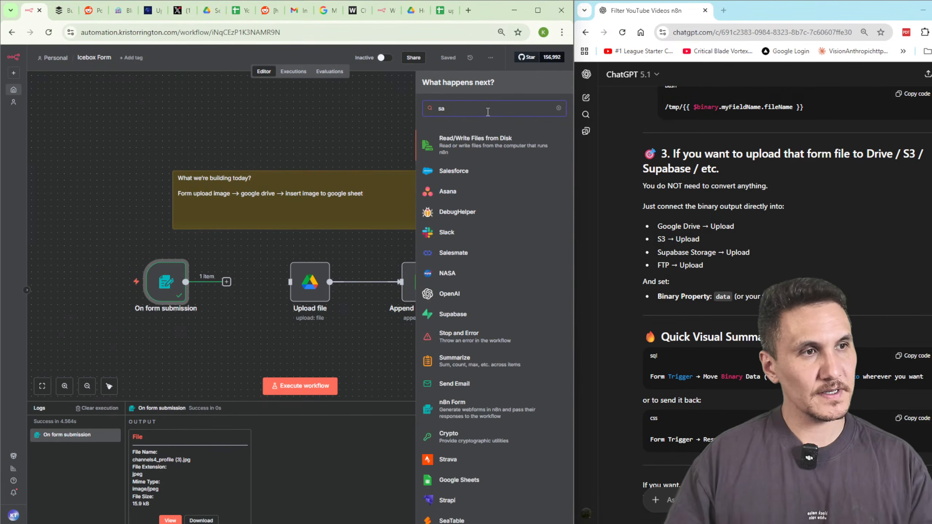
{"action": "left_click", "coordinate": [469, 142]}
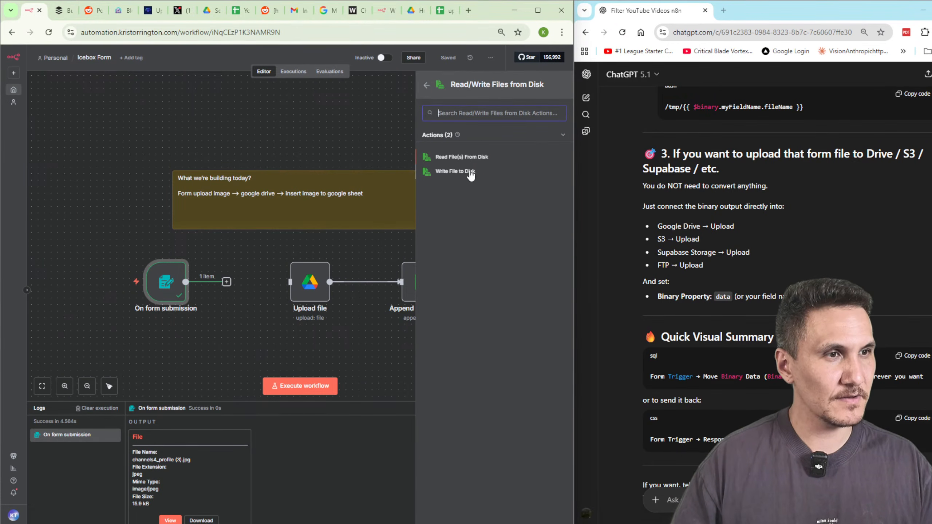
{"action": "left_click", "coordinate": [470, 172]}
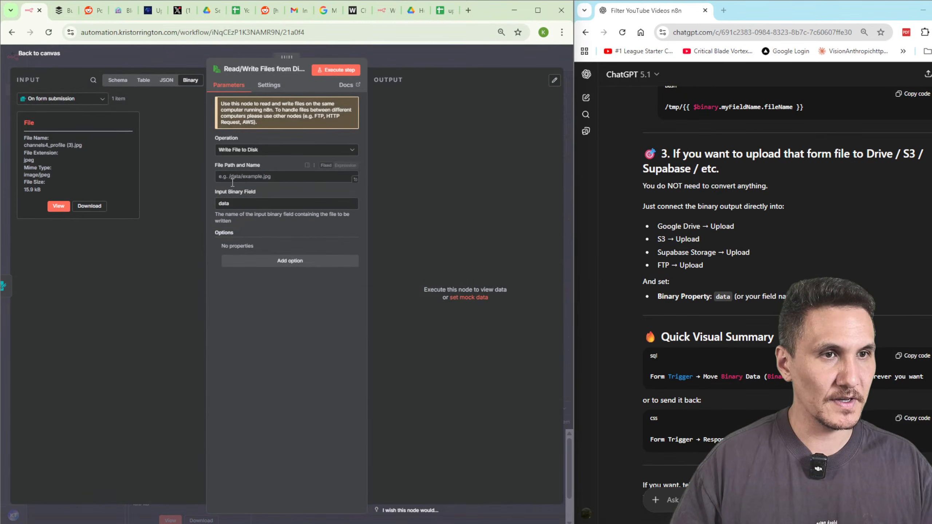
{"action": "left_click", "coordinate": [345, 71]}
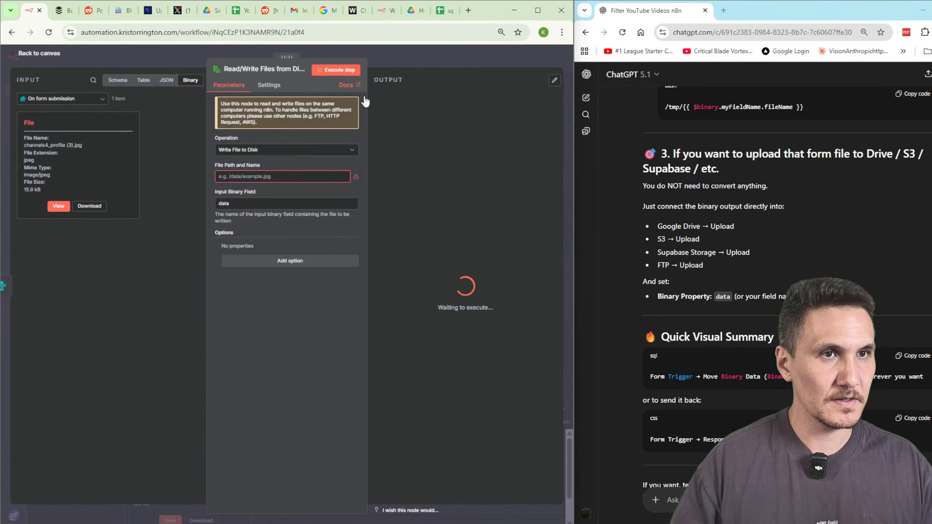
{"action": "left_click", "coordinate": [428, 56]}
Review the Read/Write Files and form trigger settings, then line the two nodes up.
{"action": "double_click", "coordinate": [255, 298]}
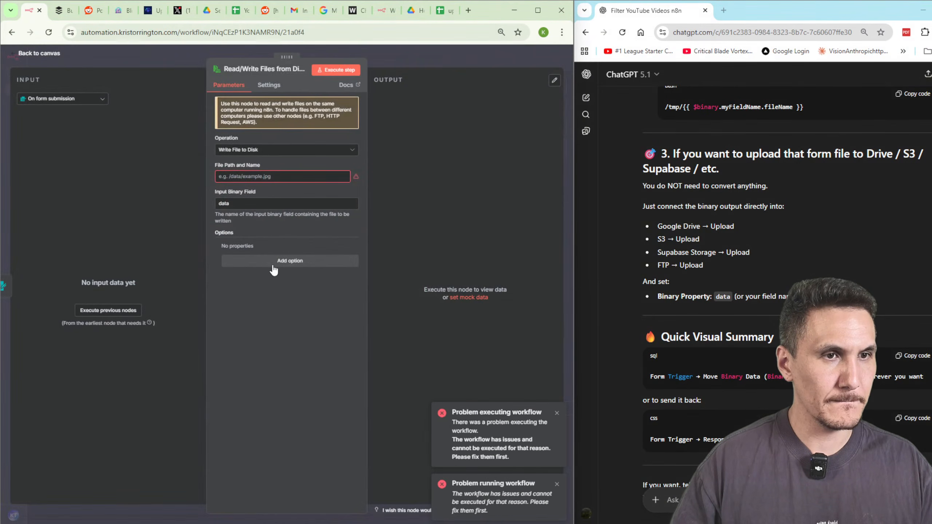
{"action": "left_click", "coordinate": [71, 100]}
{"action": "left_click", "coordinate": [114, 312]}
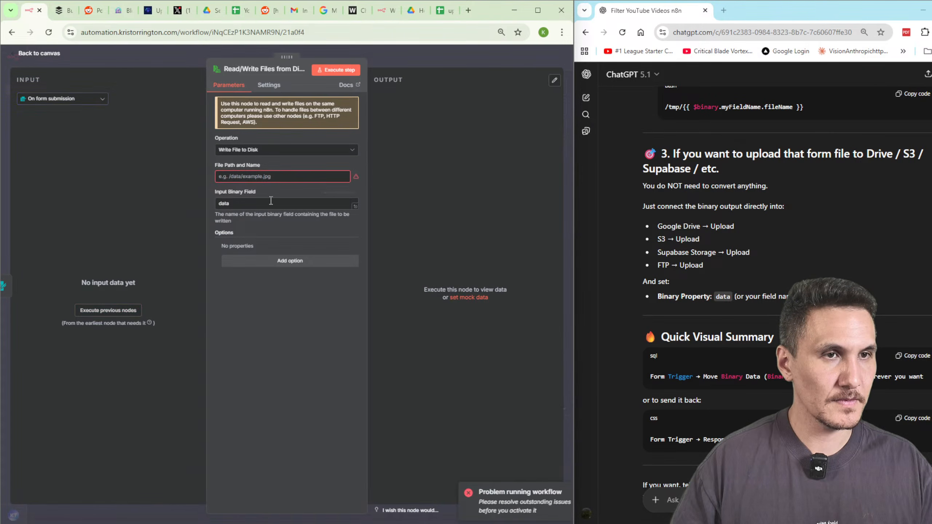
{"action": "key", "text": "Escape"}
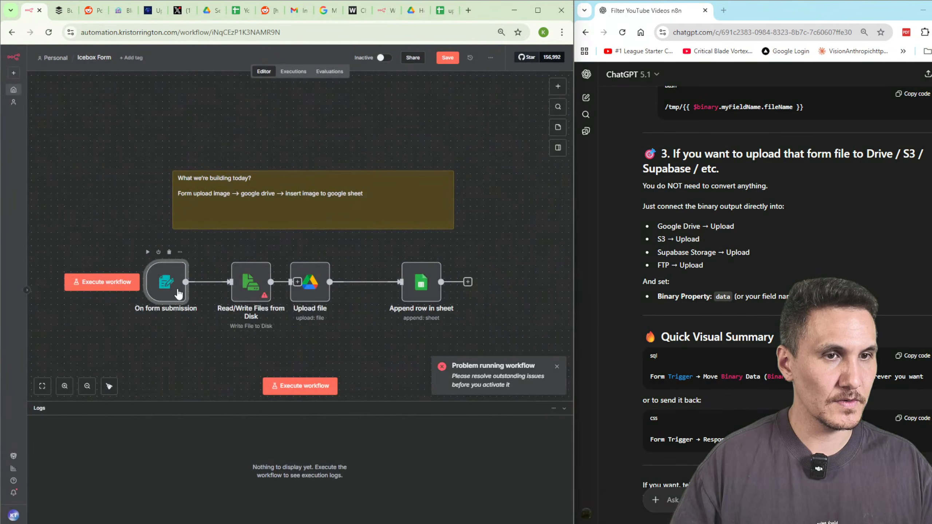
{"action": "double_click", "coordinate": [166, 278]}
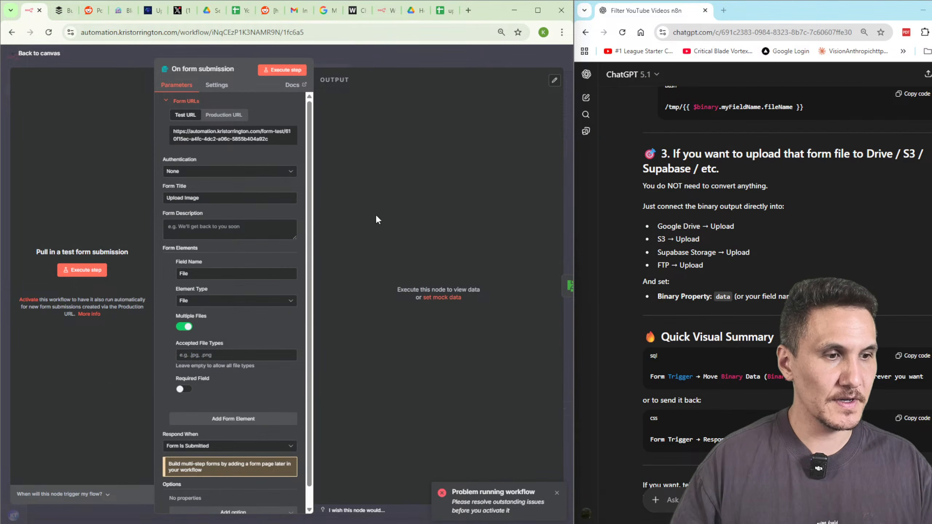
{"action": "key", "text": "Escape"}
{"action": "left_click_drag", "start_coordinate": [261, 284], "coordinate": [241, 290]}
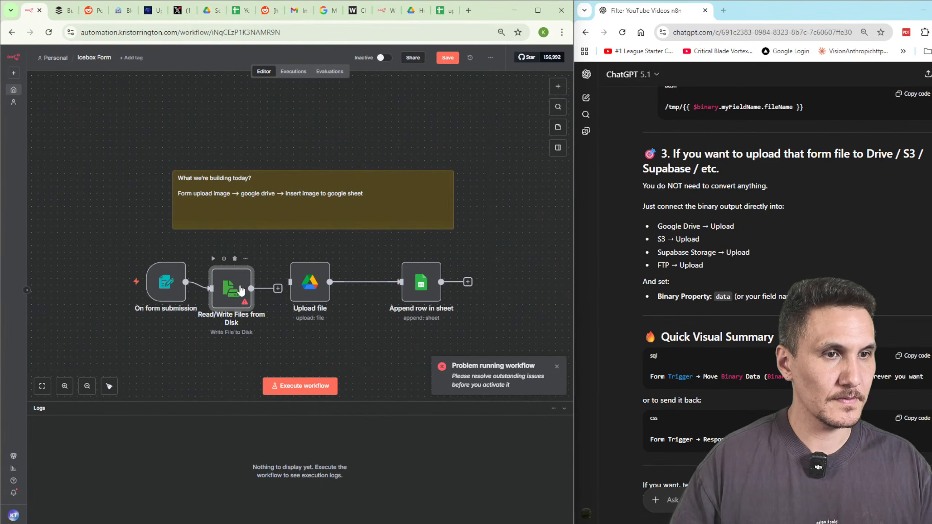
{"action": "left_click_drag", "start_coordinate": [165, 283], "coordinate": [145, 289]}
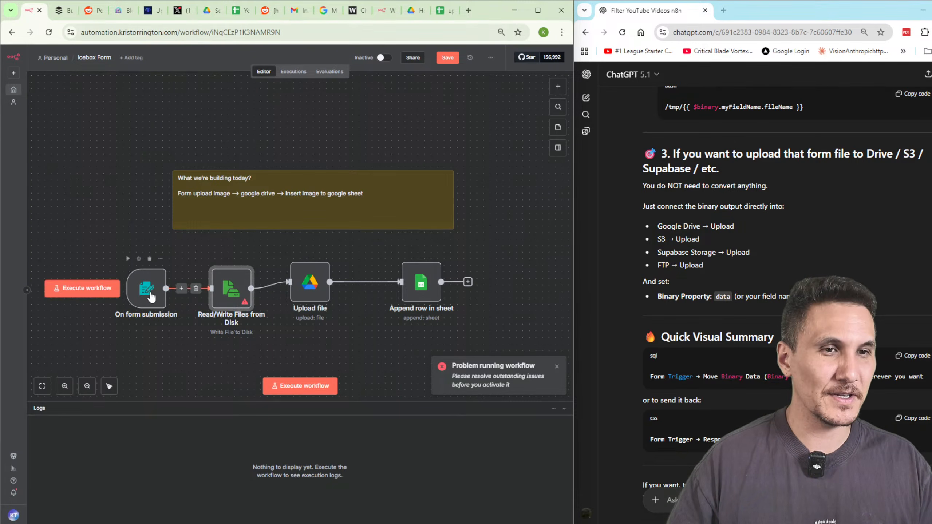
Line up the form trigger, Read/Write Files, Upload file and Append row nodes in one row, then save.
{"action": "left_click_drag", "start_coordinate": [147, 290], "coordinate": [121, 277]}
{"action": "left_click_drag", "start_coordinate": [229, 290], "coordinate": [203, 277]}
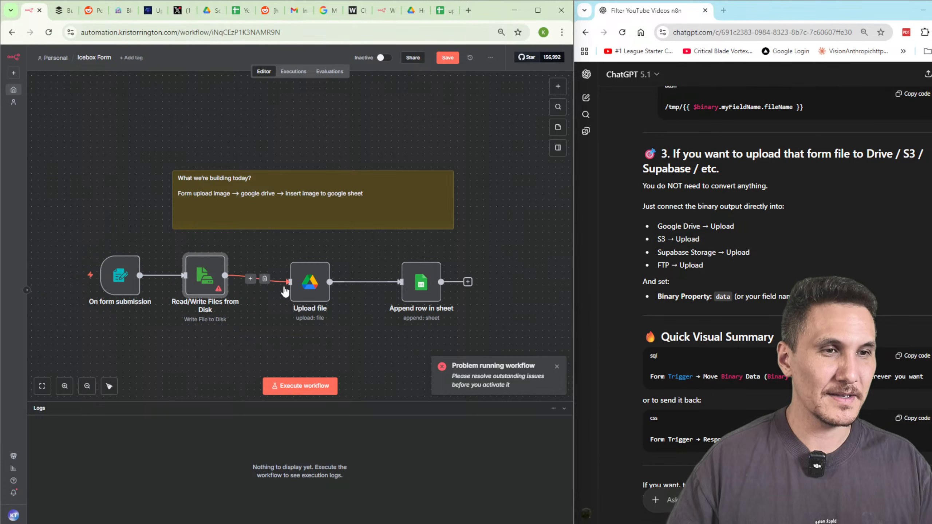
{"action": "left_click_drag", "start_coordinate": [307, 292], "coordinate": [287, 285]}
{"action": "left_click_drag", "start_coordinate": [425, 287], "coordinate": [419, 280]}
{"action": "left_click", "coordinate": [448, 58]}
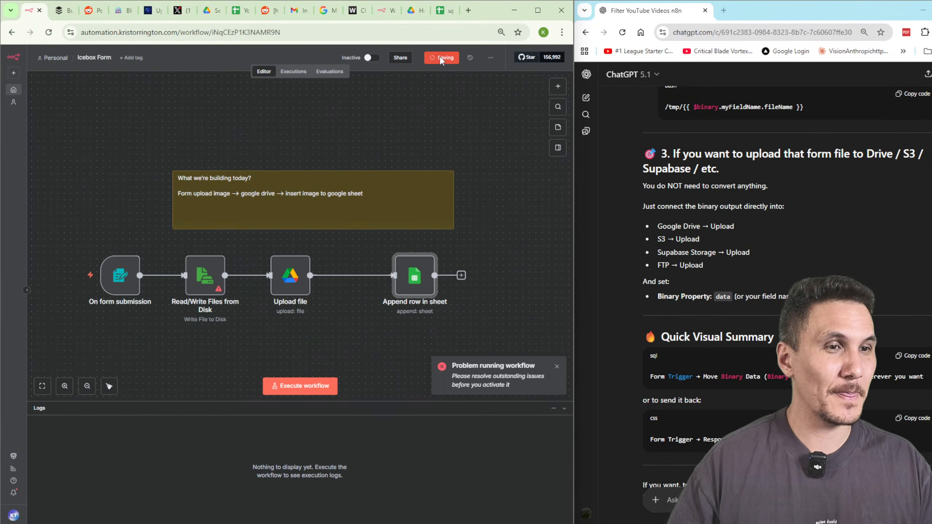
Check the Read/Write Files settings, then run the workflow, reload the page and run it again.
{"action": "double_click", "coordinate": [219, 285]}
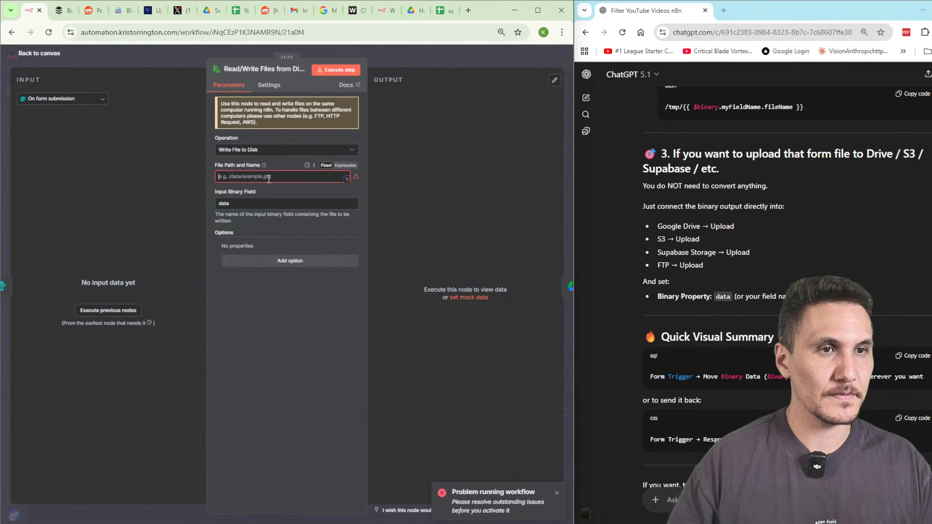
{"action": "left_click", "coordinate": [400, 63]}
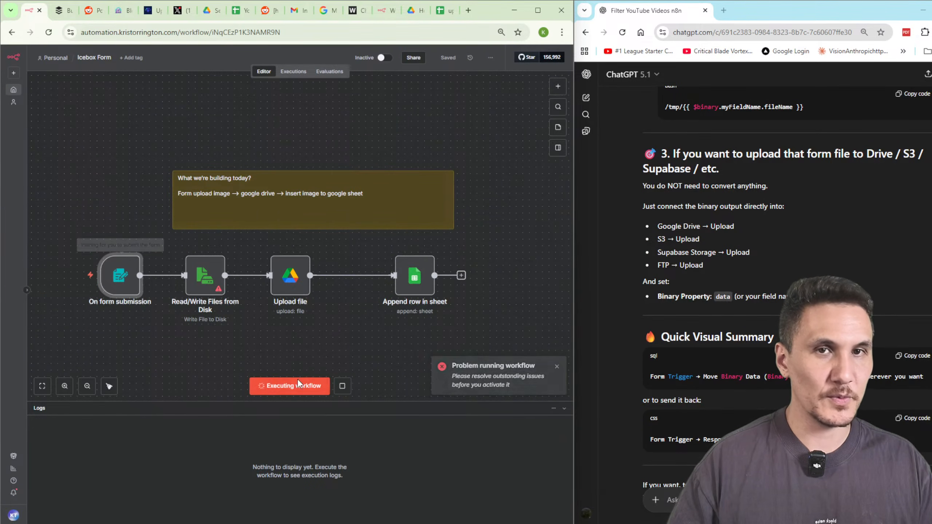
{"action": "left_click", "coordinate": [315, 393]}
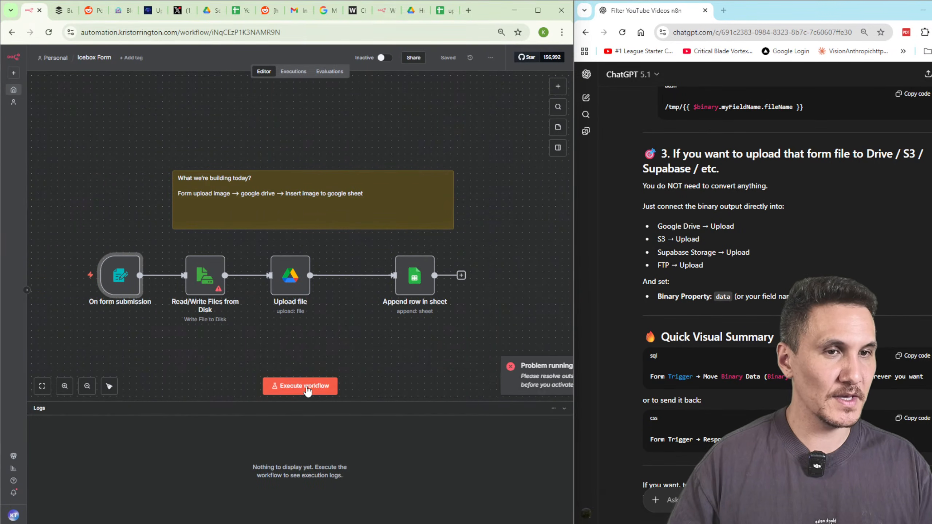
{"action": "left_click", "coordinate": [97, 32]}
{"action": "key", "text": "Return"}
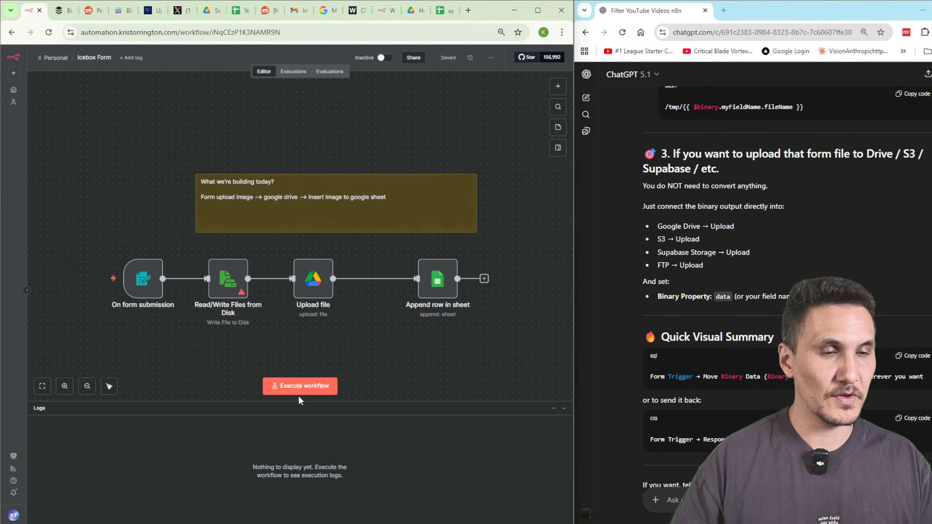
{"action": "left_click", "coordinate": [298, 392]}
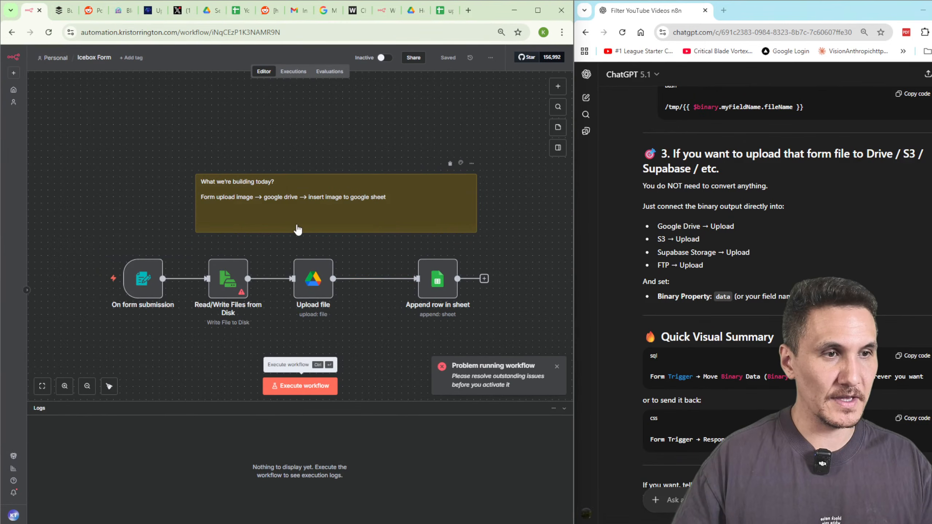
Open the Read/Write Files from Disk node settings and return to the canvas.
{"action": "double_click", "coordinate": [228, 279]}
{"action": "type", "text": "123"}
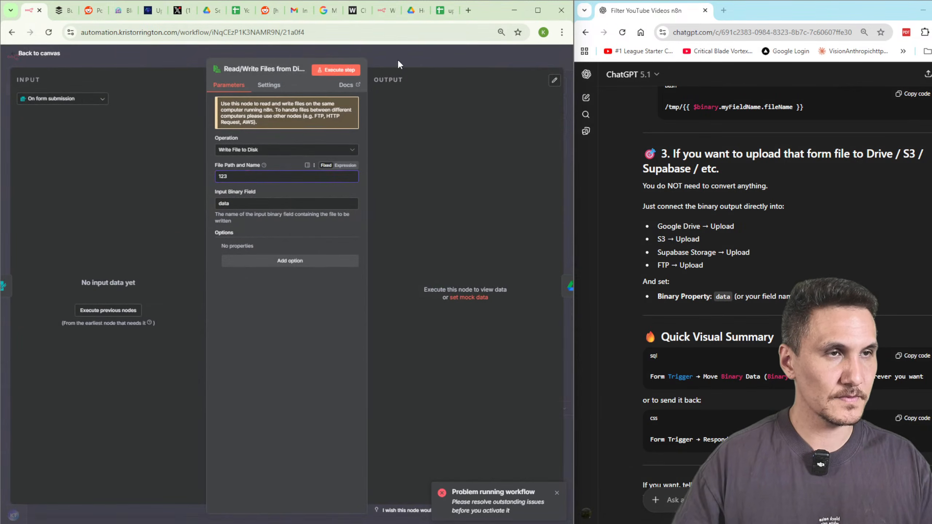
{"action": "left_click", "coordinate": [399, 60]}
Test-run the workflow by submitting channels4_profile (3).jpg through the Upload Image form.
{"action": "left_click", "coordinate": [446, 58]}
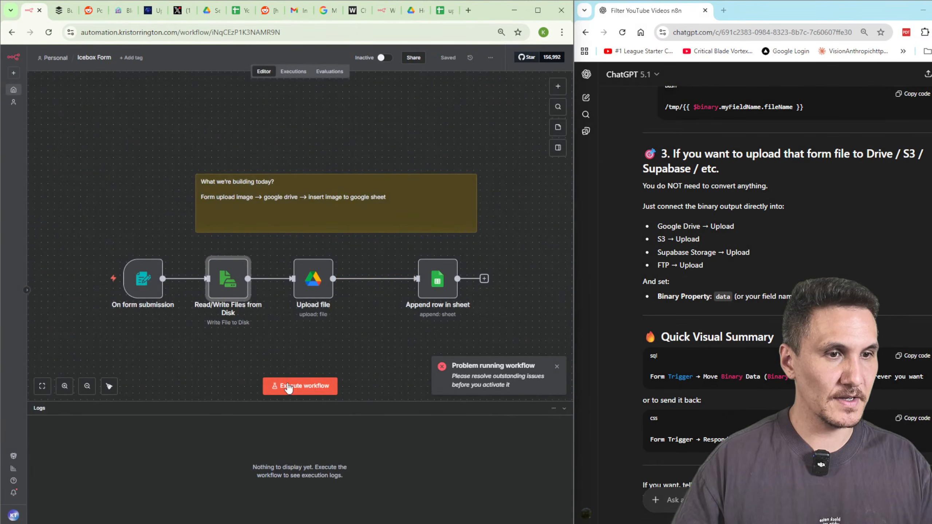
{"action": "left_click", "coordinate": [286, 385]}
{"action": "left_click", "coordinate": [137, 125]}
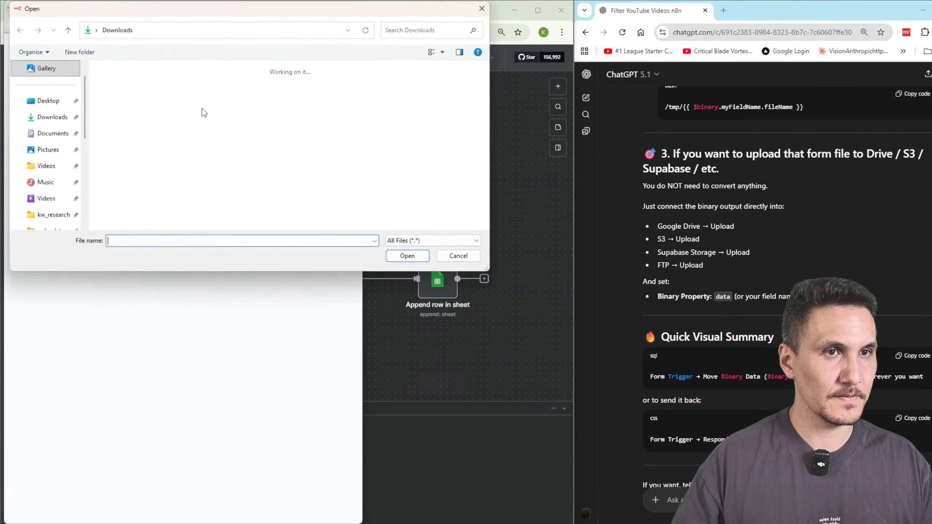
{"action": "double_click", "coordinate": [246, 96]}
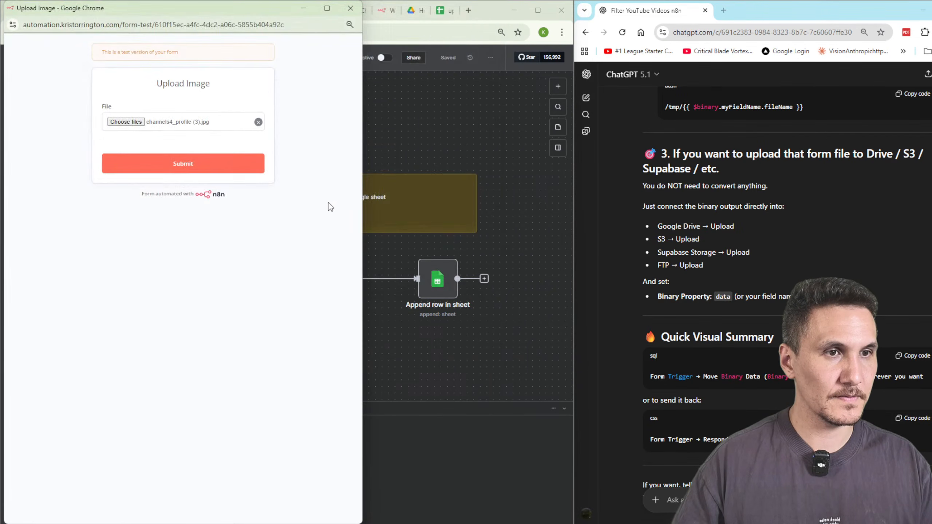
{"action": "left_click", "coordinate": [220, 163]}
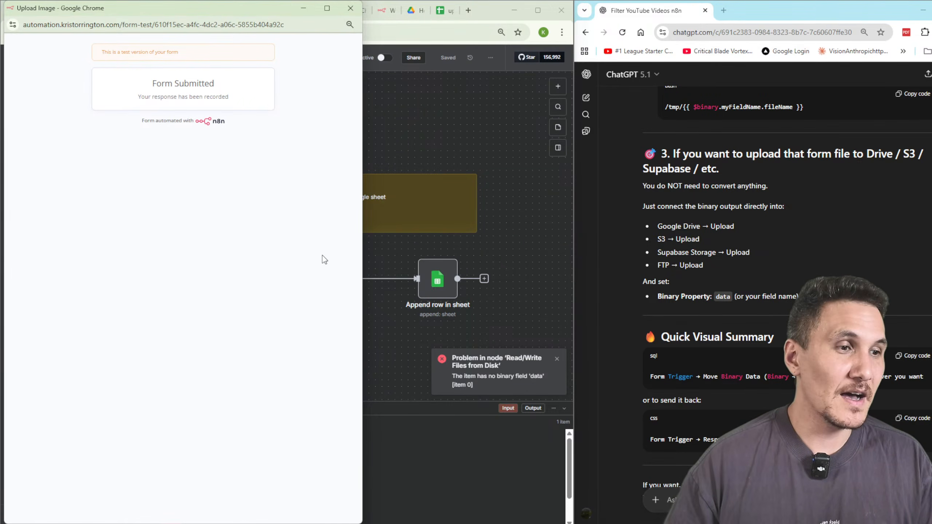
Inspect the form submission's output and the failed Read/Write Files step's input.
{"action": "left_click", "coordinate": [431, 148]}
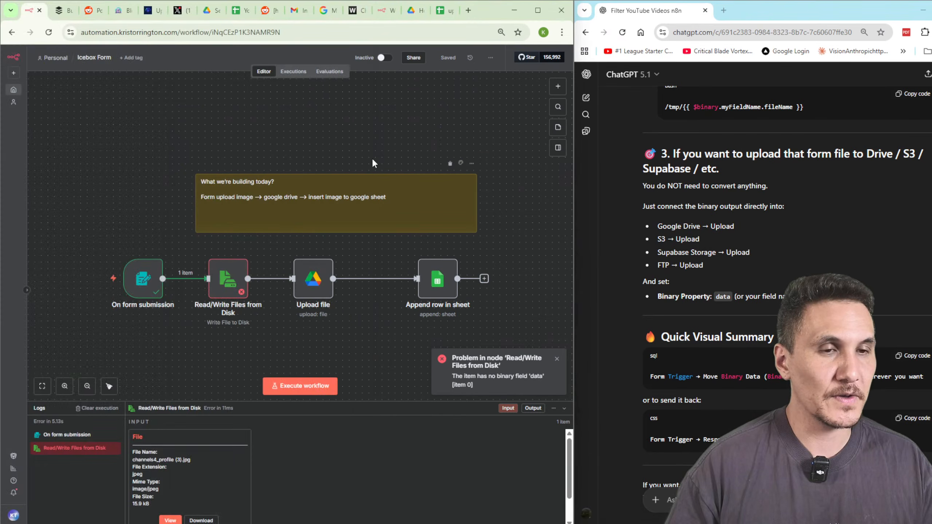
{"action": "left_click", "coordinate": [148, 270]}
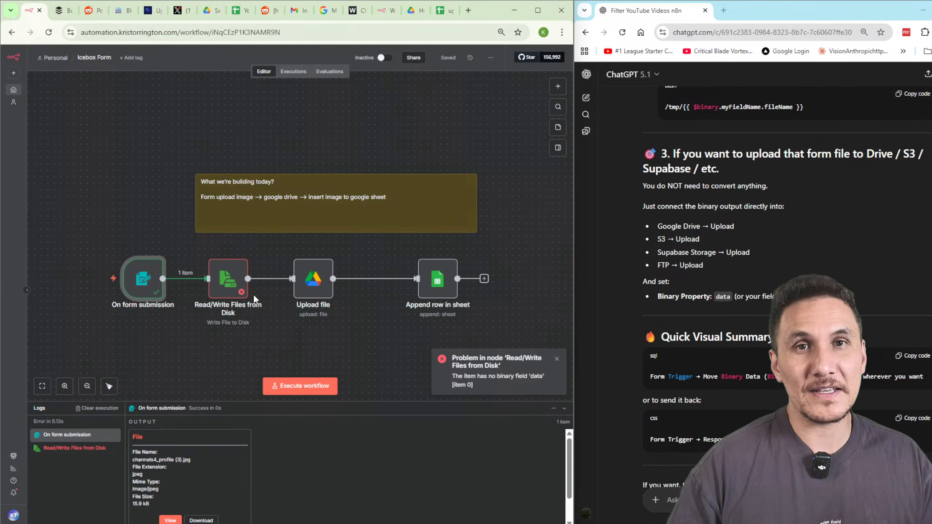
{"action": "left_click", "coordinate": [230, 290]}
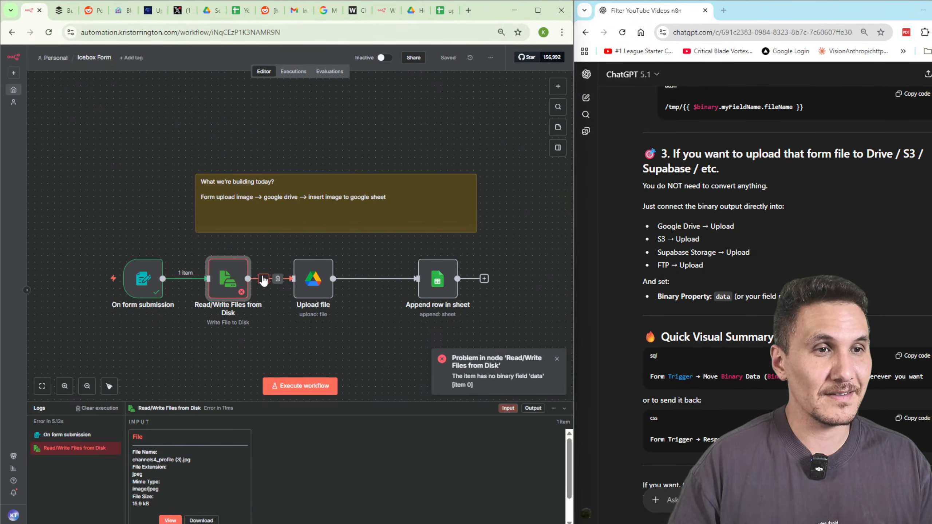
Map the form's File[0].filename into File Path and Name and rerun the step.
{"action": "double_click", "coordinate": [215, 292]}
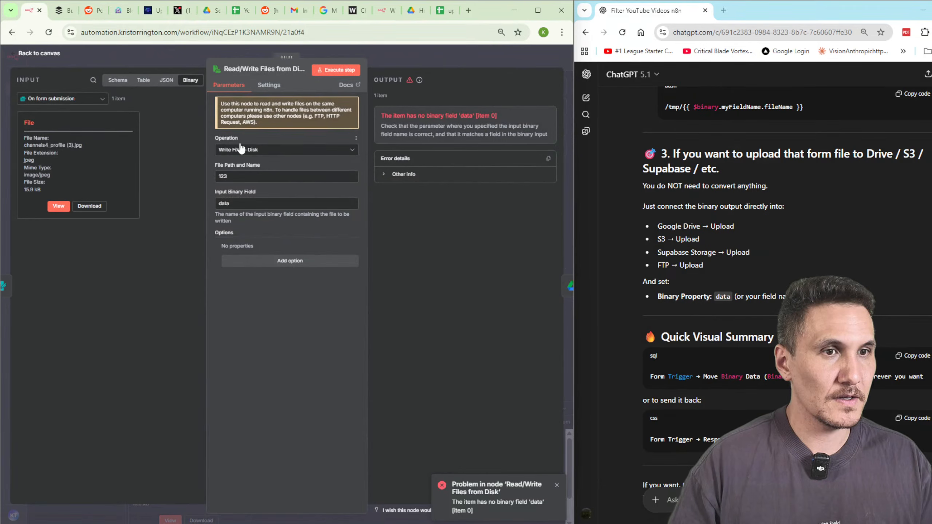
{"action": "left_click", "coordinate": [167, 84]}
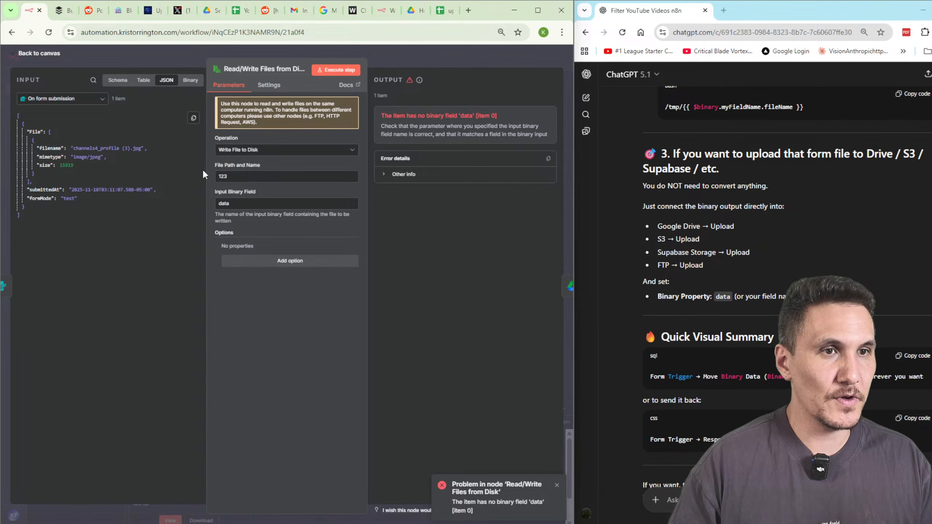
{"action": "left_click_drag", "start_coordinate": [49, 148], "coordinate": [278, 186]}
{"action": "left_click", "coordinate": [337, 70]}
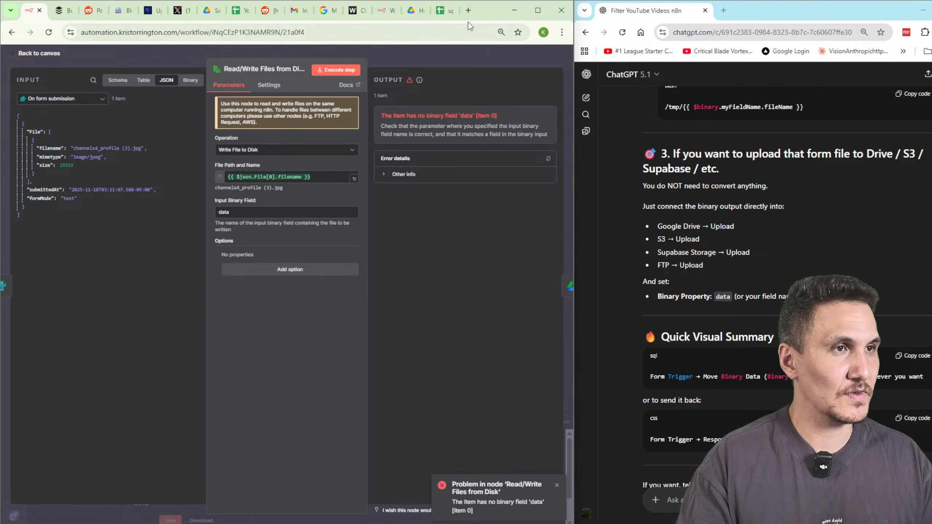
Google 'how to save file from n8n form' and highlight the Convert to File advice in the AI Overview.
{"action": "left_click", "coordinate": [467, 10]}
{"action": "type", "text": "how to save "}
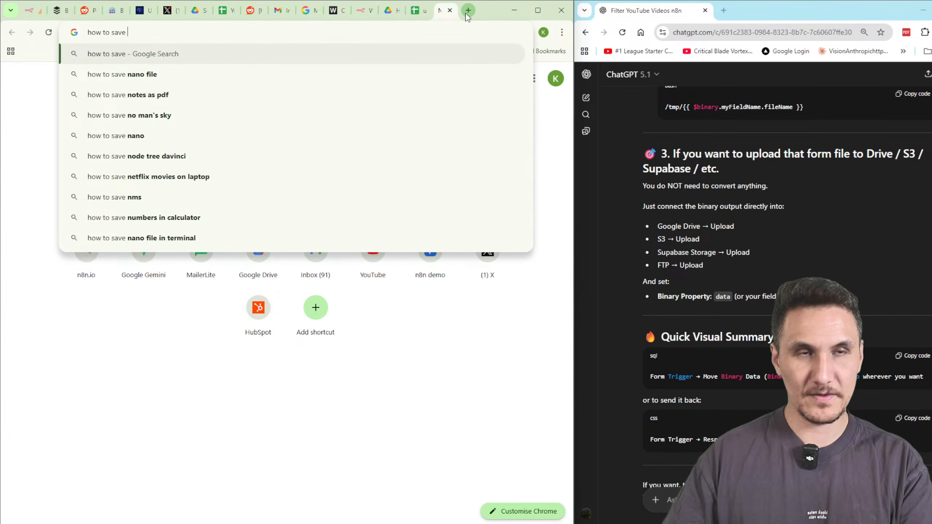
{"action": "type", "text": "file from n8n"}
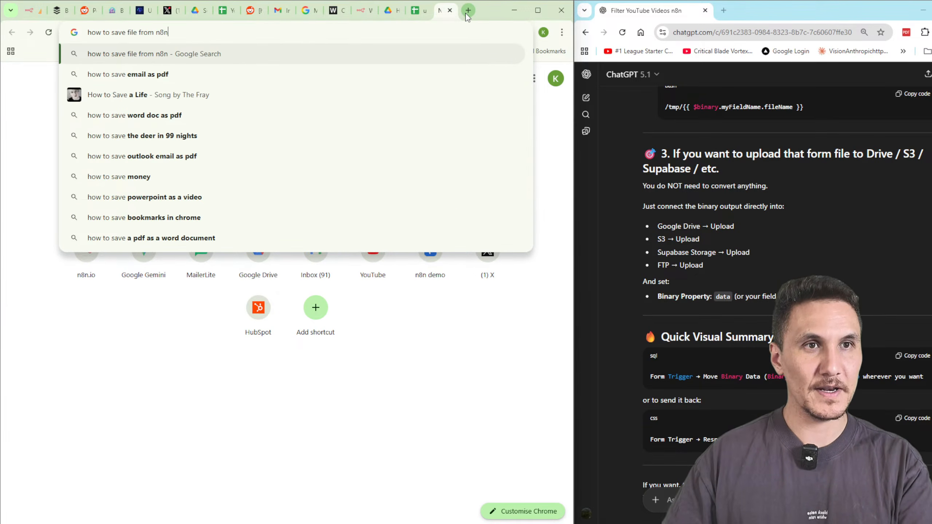
{"action": "type", "text": " form"}
{"action": "key", "text": "Return"}
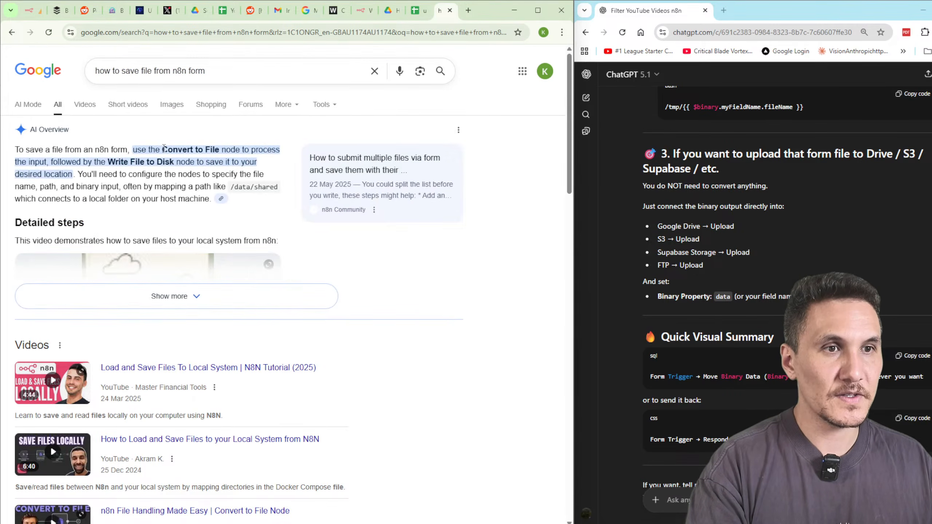
{"action": "left_click_drag", "start_coordinate": [163, 149], "coordinate": [248, 148]}
Add a Convert to File node with the Move base64 string to file action.
{"action": "left_click", "coordinate": [31, 11]}
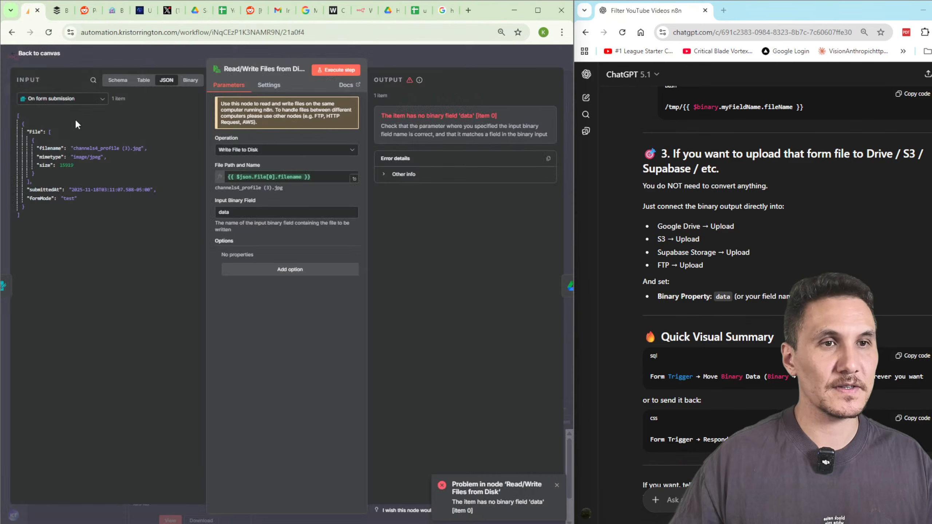
{"action": "key", "text": "Escape"}
{"action": "left_click", "coordinate": [552, 91]}
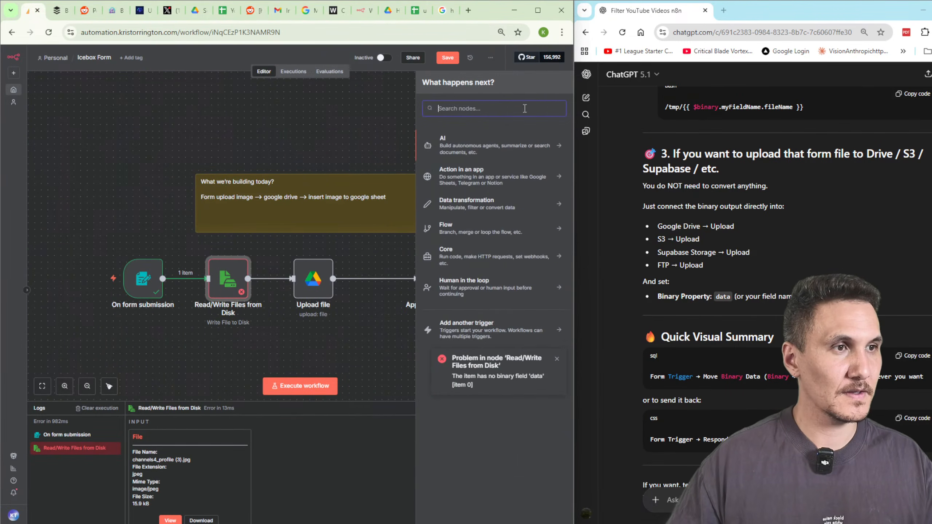
{"action": "type", "text": "convert"}
{"action": "left_click", "coordinate": [466, 140]}
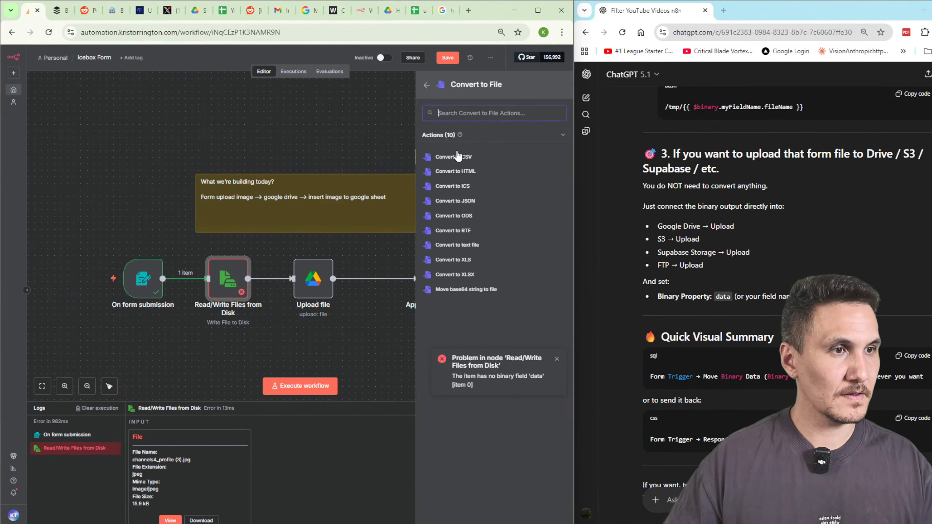
{"action": "left_click", "coordinate": [480, 292]}
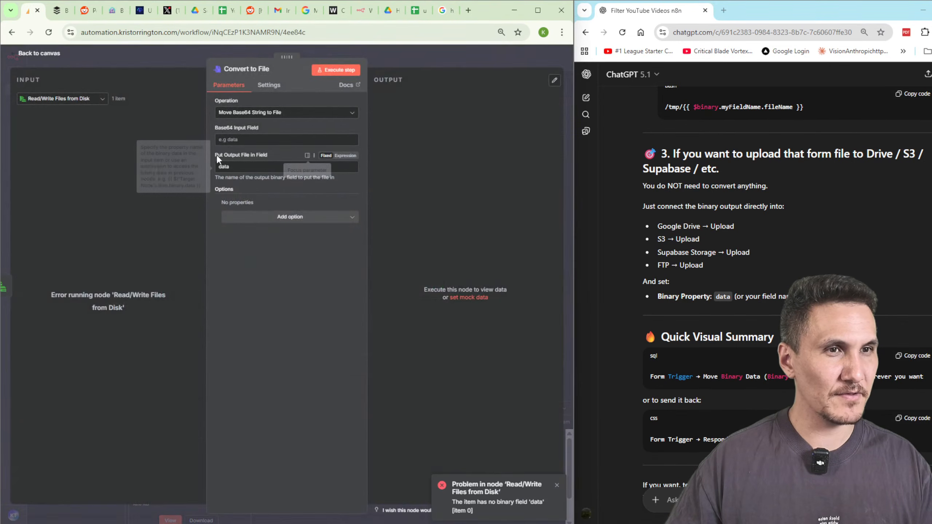
{"action": "left_click", "coordinate": [403, 67]}
Position Convert to File in the flow and delete the Read/Write Files from Disk node.
{"action": "left_click_drag", "start_coordinate": [362, 333], "coordinate": [258, 332]}
{"action": "left_click", "coordinate": [228, 290]}
{"action": "key", "text": "Delete"}
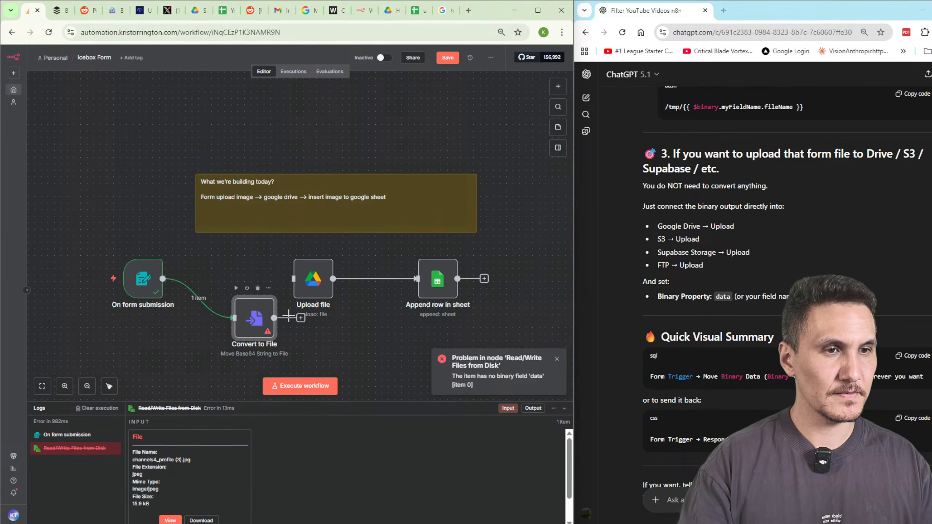
{"action": "left_click", "coordinate": [442, 10]}
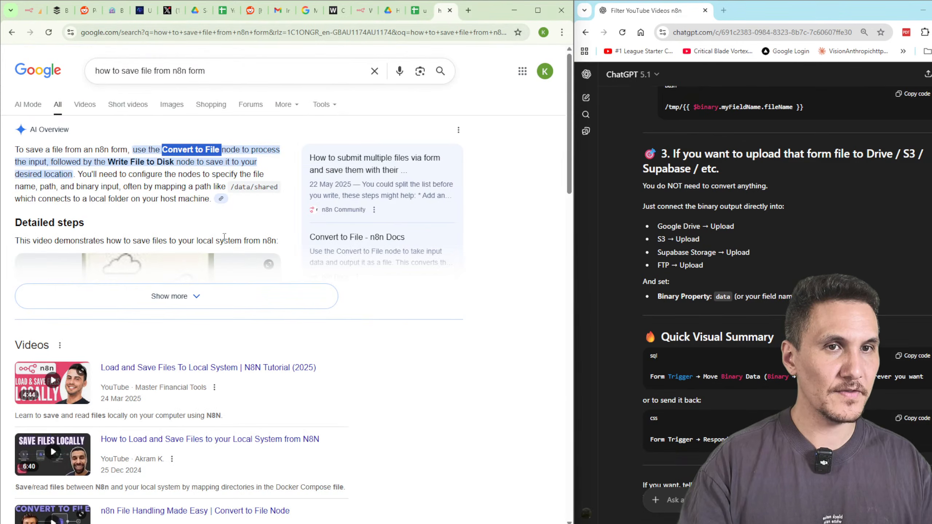
Scroll the results and try the video on loading and saving files locally, which errors.
{"action": "scroll", "coordinate": [225, 237], "scroll_direction": "down", "scroll_amount": 3}
{"action": "scroll", "coordinate": [257, 206], "scroll_direction": "down", "scroll_amount": 4}
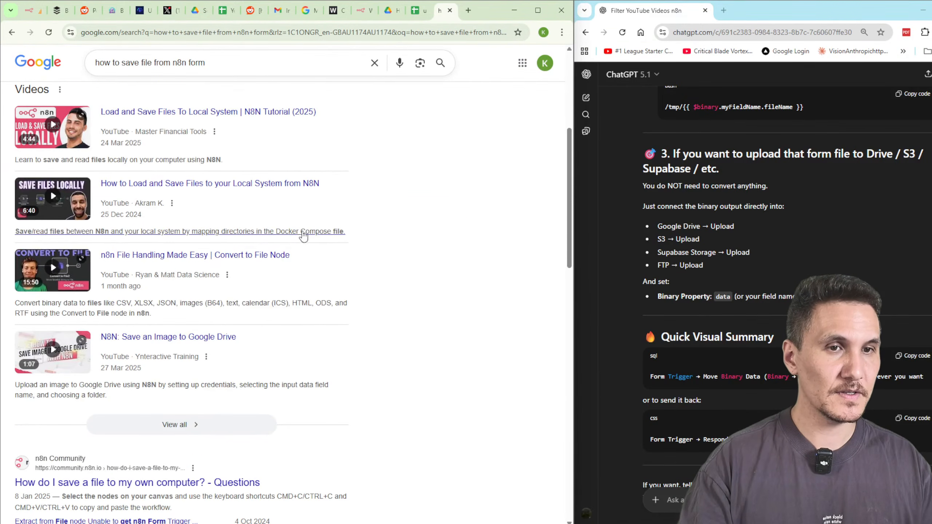
{"action": "left_click", "coordinate": [51, 191]}
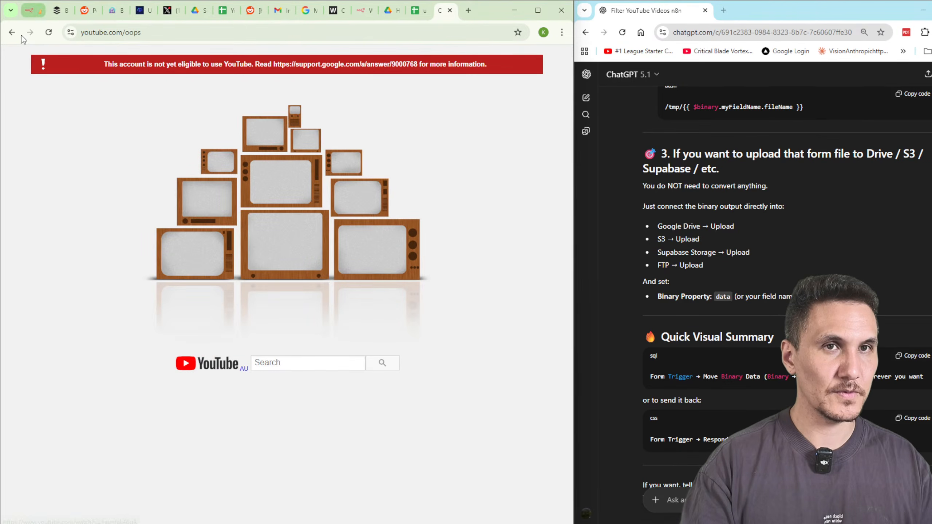
{"action": "left_click", "coordinate": [12, 32]}
Open the n8n Community thread in a new tab and return to the Icebox Form workflow.
{"action": "scroll", "coordinate": [176, 345], "scroll_direction": "down", "scroll_amount": 3}
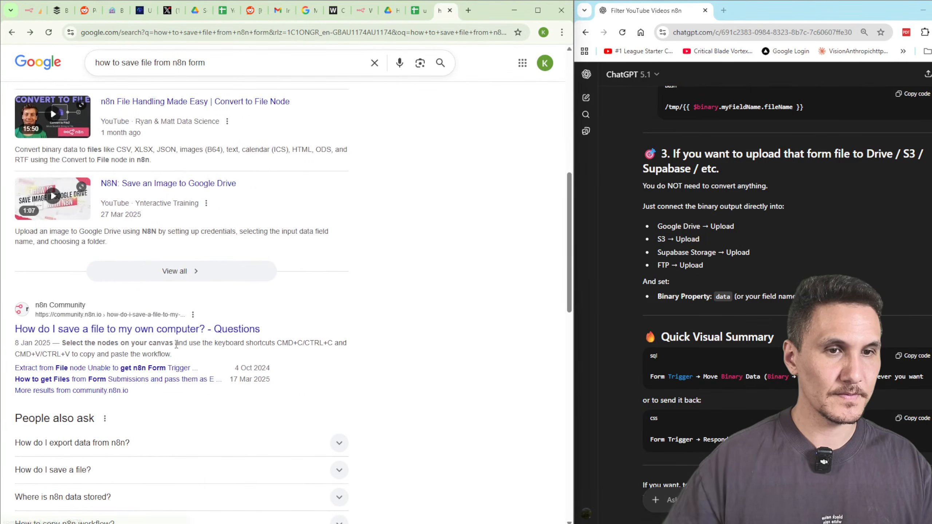
{"action": "middle_click", "coordinate": [173, 329]}
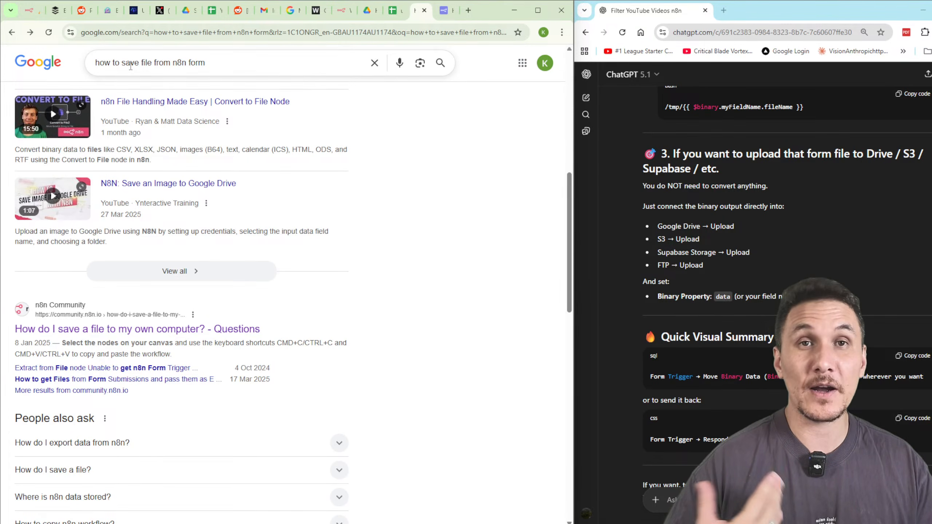
{"action": "mouse_move", "coordinate": [31, 16]}
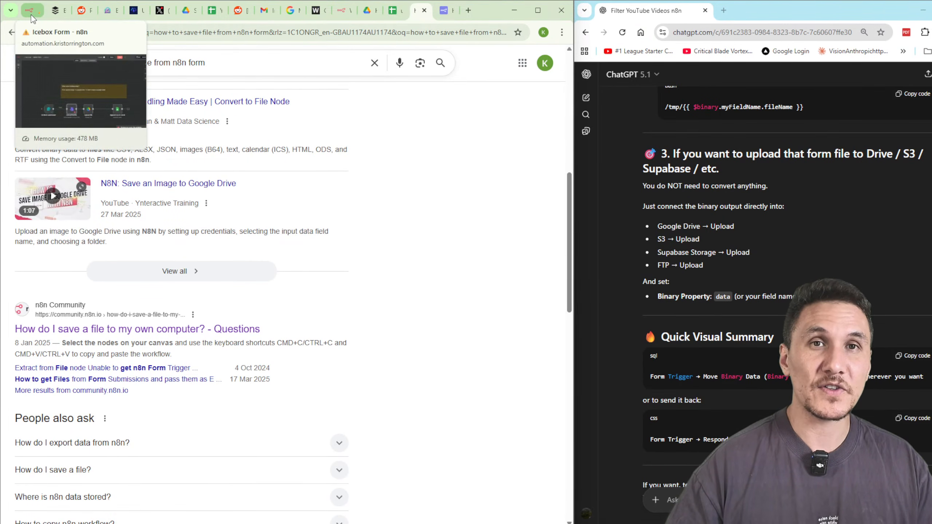
{"action": "left_click", "coordinate": [31, 14]}
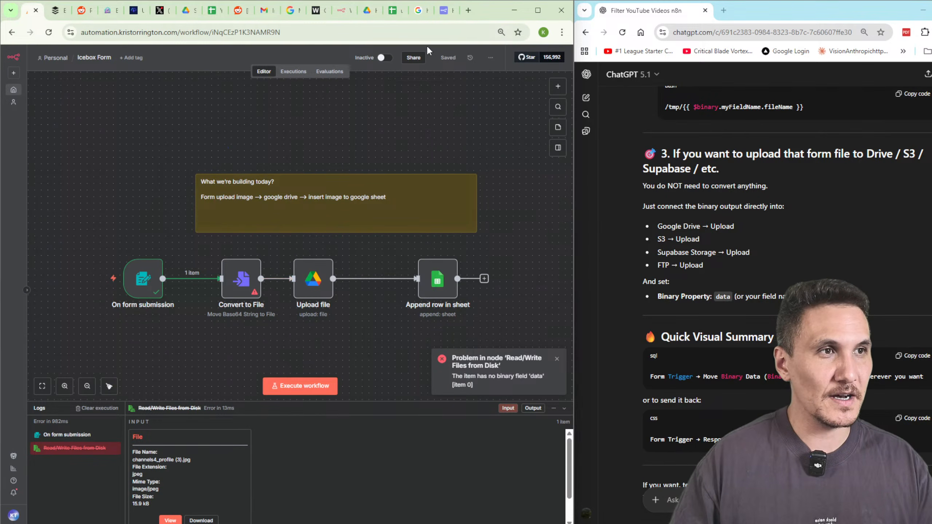
Search Google for 'save file tn8n sale file from norm' in a new tab and dismiss the cookie notice.
{"action": "left_click", "coordinate": [724, 11]}
{"action": "type", "text": "save file t"}
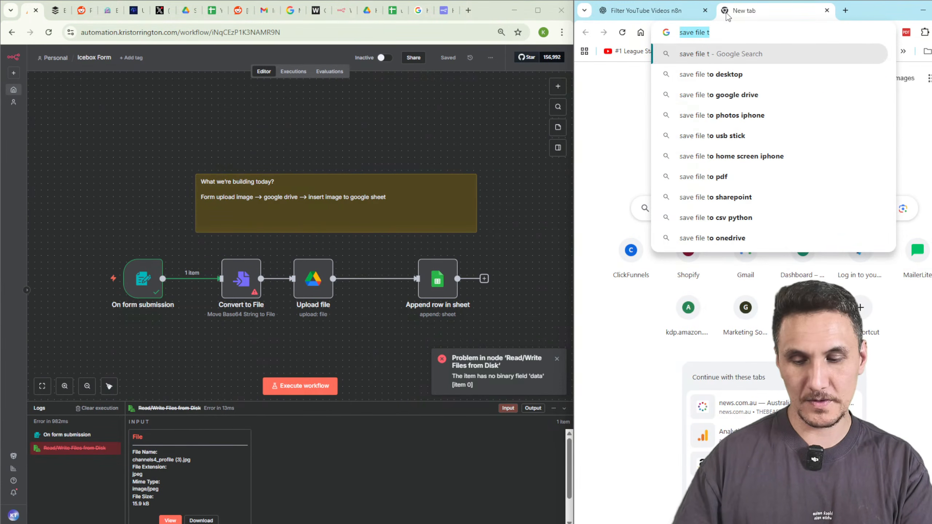
{"action": "type", "text": "n8n sale "}
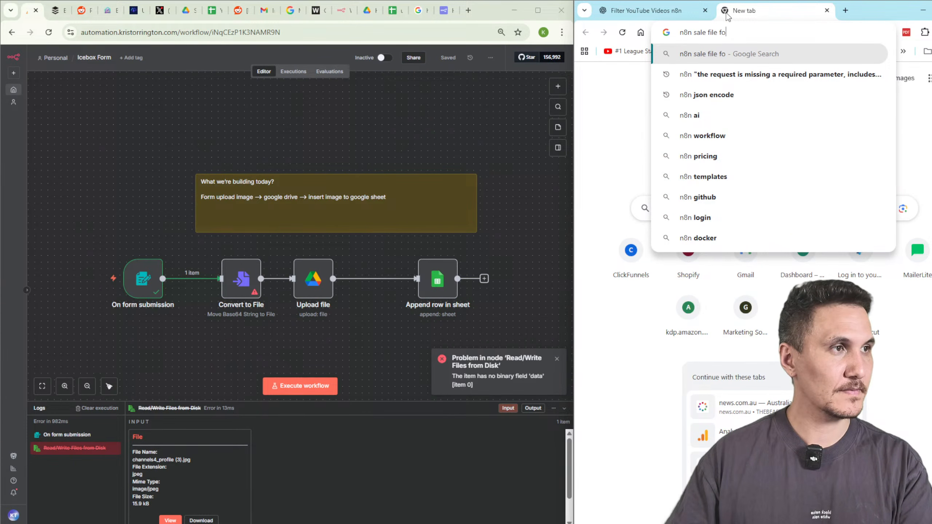
{"action": "type", "text": "file from norm"}
{"action": "key", "text": "Return"}
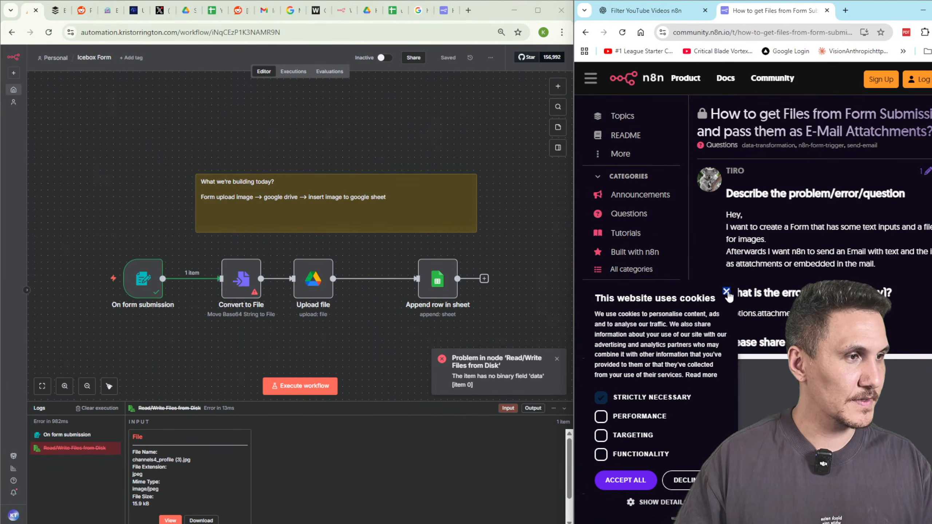
{"action": "left_click", "coordinate": [726, 292]}
Widen and read the community thread, highlighting the reply's advice on binary field names.
{"action": "left_click_drag", "start_coordinate": [574, 270], "coordinate": [499, 269]}
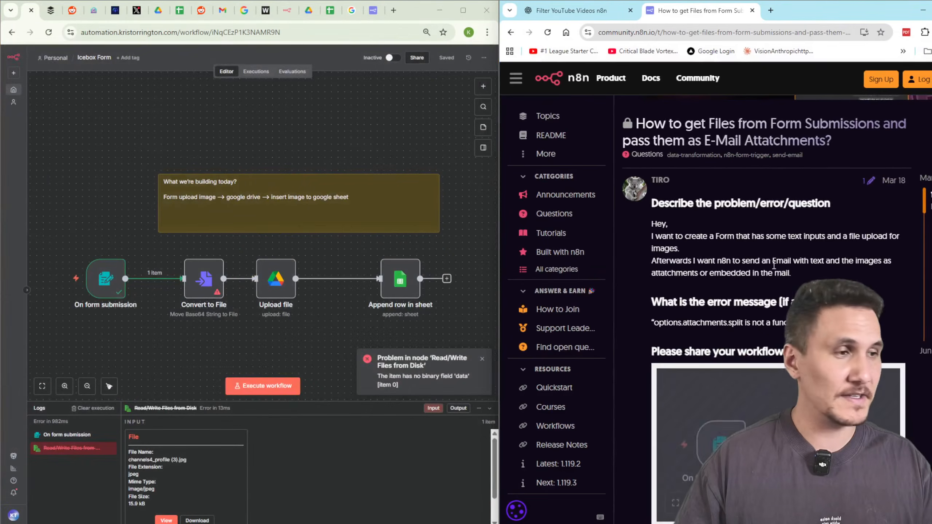
{"action": "scroll", "coordinate": [774, 265], "scroll_direction": "down", "scroll_amount": 3}
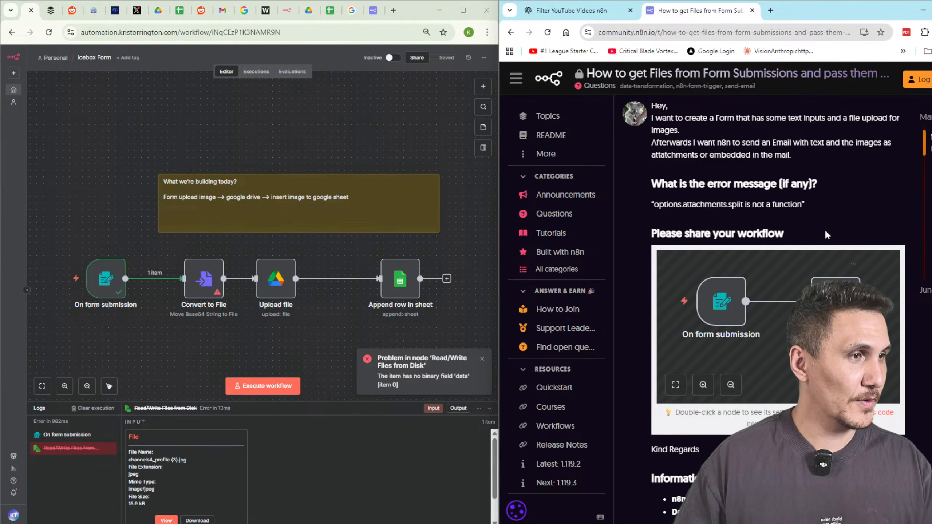
{"action": "scroll", "coordinate": [927, 422], "scroll_direction": "down", "scroll_amount": 8}
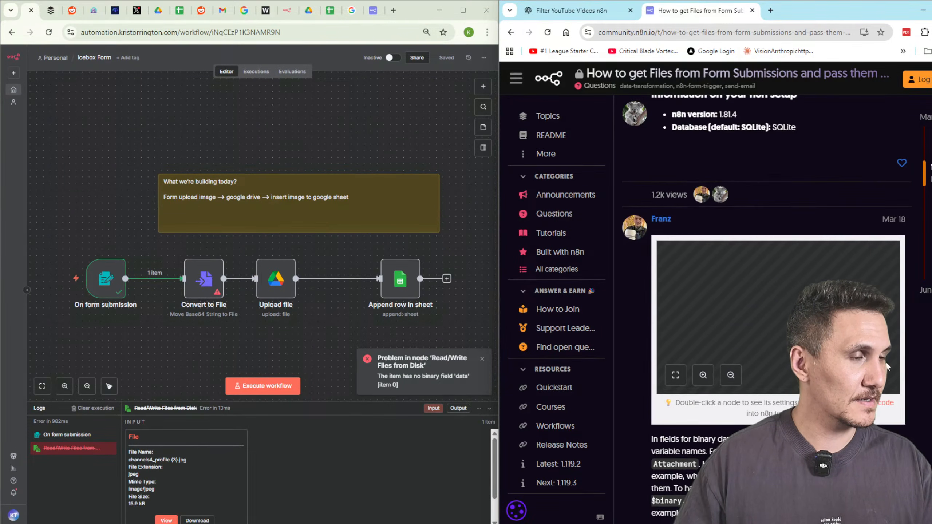
{"action": "scroll", "coordinate": [774, 257], "scroll_direction": "down", "scroll_amount": 4}
{"action": "left_click_drag", "start_coordinate": [673, 267], "coordinate": [772, 280]}
{"action": "scroll", "coordinate": [779, 289], "scroll_direction": "down", "scroll_amount": 12}
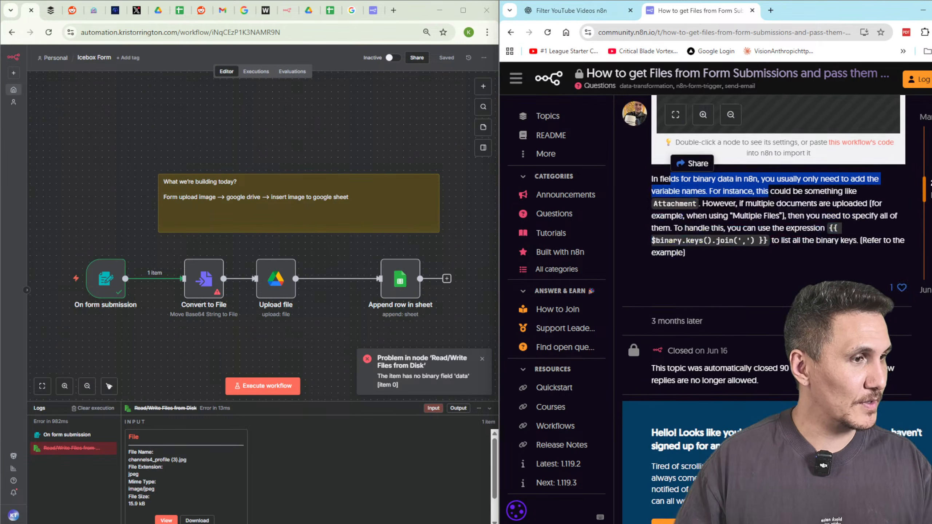
Return to the Google results and open the Upload files via n8n form to Digital Ocean Spaces template.
{"action": "left_click", "coordinate": [509, 33]}
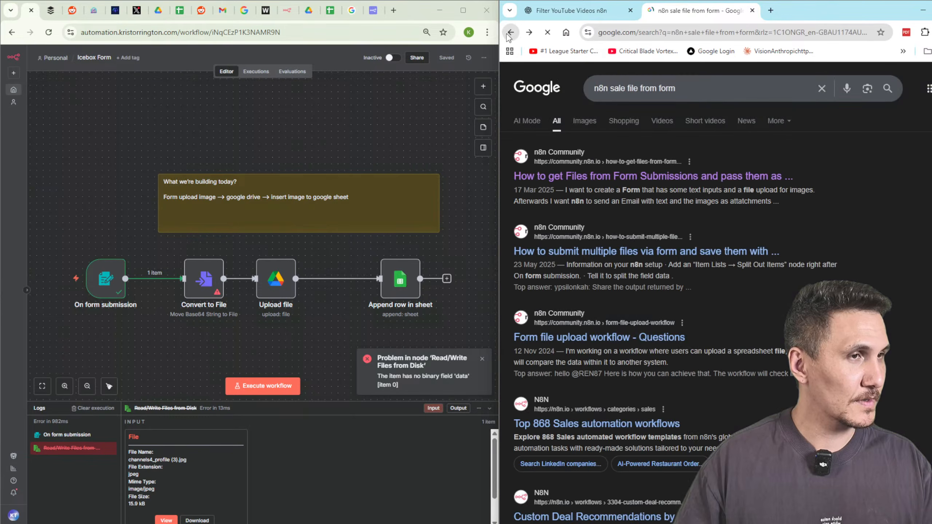
{"action": "scroll", "coordinate": [664, 243], "scroll_direction": "down", "scroll_amount": 3}
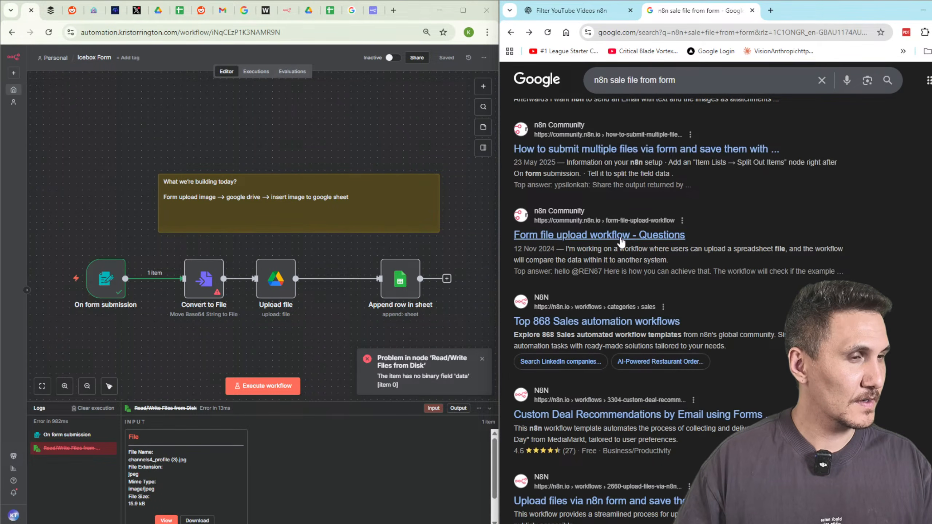
{"action": "scroll", "coordinate": [658, 244], "scroll_direction": "down", "scroll_amount": 6}
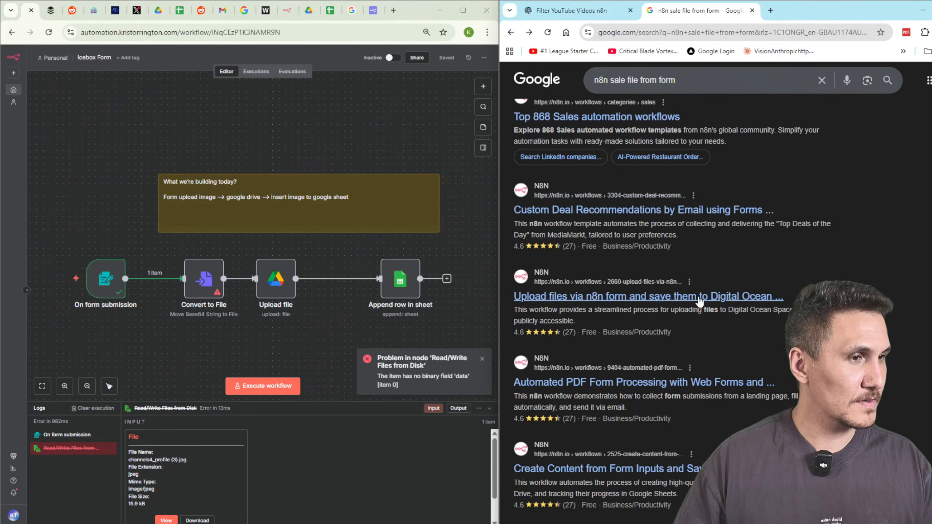
{"action": "left_click", "coordinate": [711, 297]}
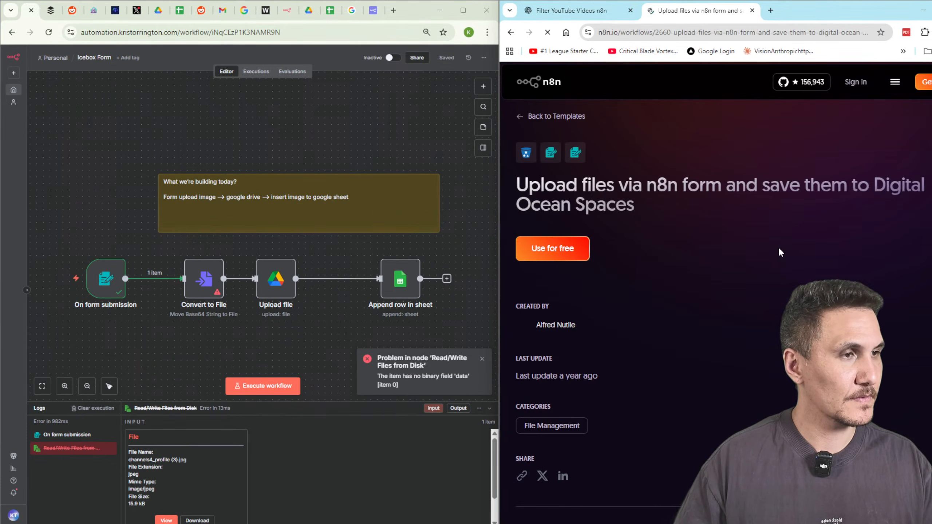
Inspect the template's S3 node, which uses binary field File_to_Upload, then select Convert to File.
{"action": "scroll", "coordinate": [715, 249], "scroll_direction": "down", "scroll_amount": 1}
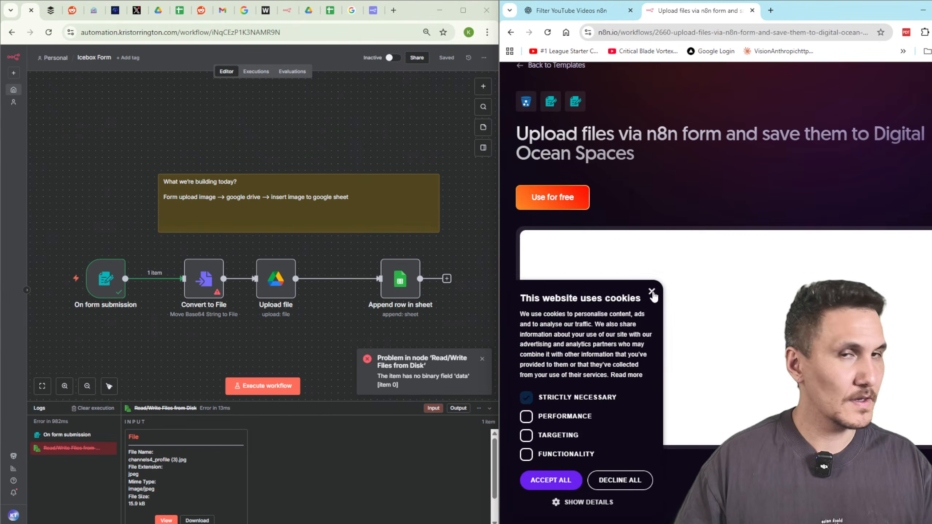
{"action": "left_click", "coordinate": [652, 291]}
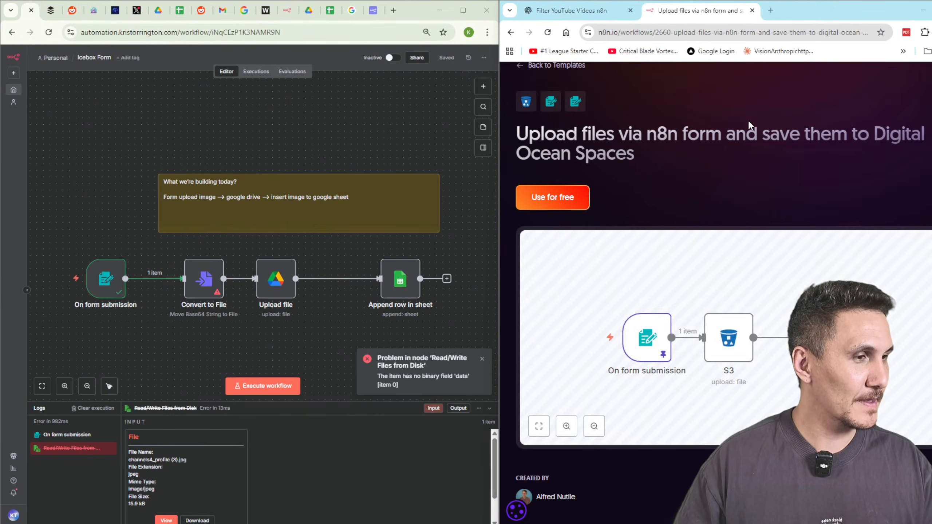
{"action": "left_click", "coordinate": [718, 323]}
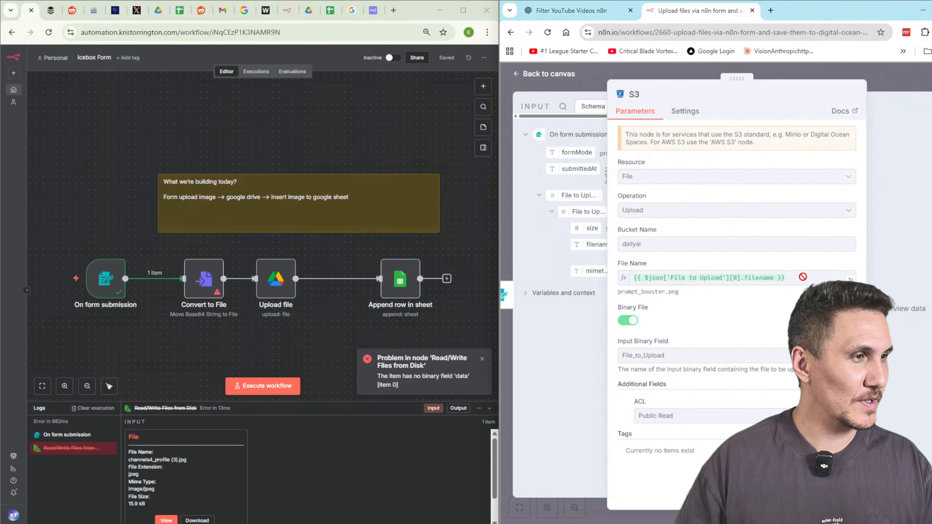
{"action": "left_click", "coordinate": [204, 277]}
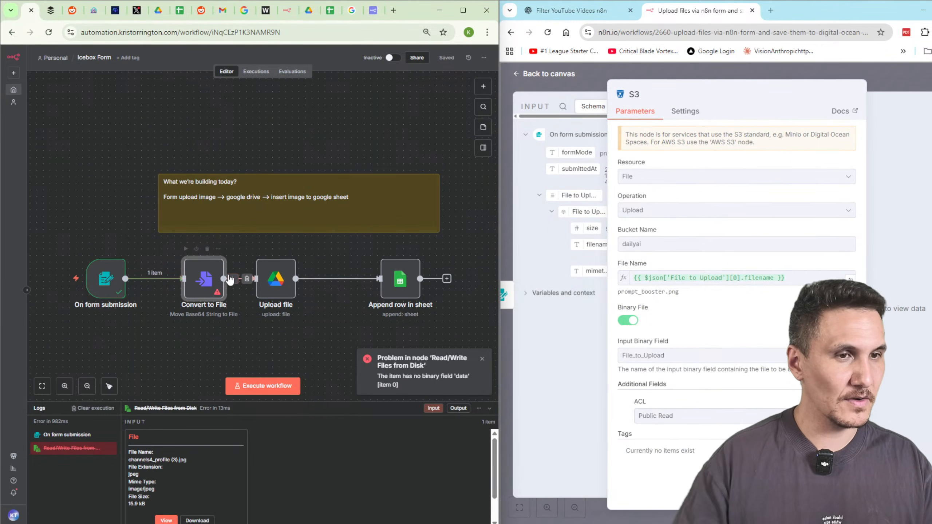
Delete Convert to File and run Upload file alone, which fails for missing binary field 'data'.
{"action": "key", "text": "Delete"}
{"action": "double_click", "coordinate": [268, 279]}
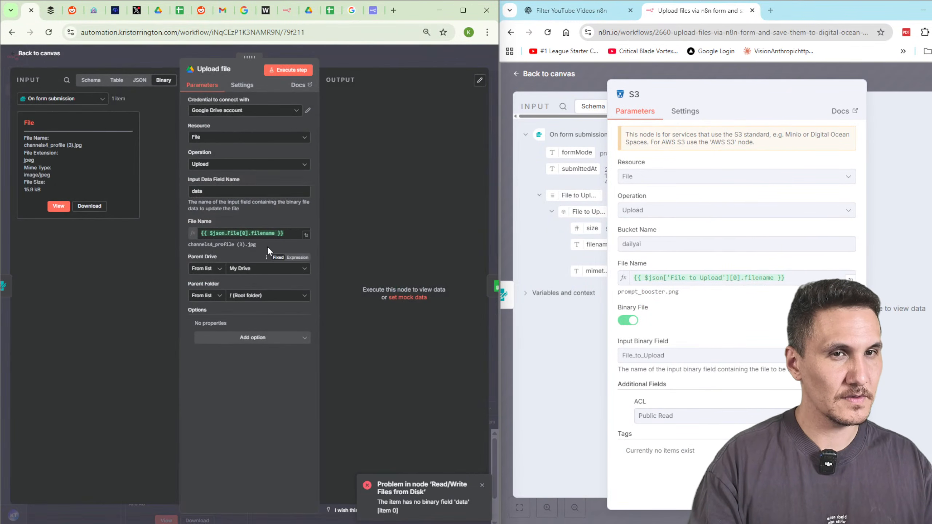
{"action": "left_click", "coordinate": [306, 72]}
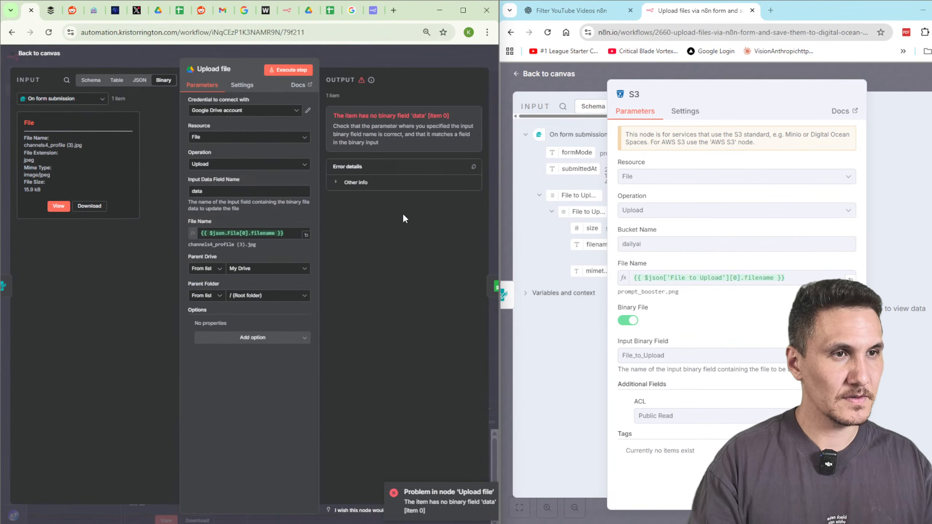
{"action": "left_click_drag", "start_coordinate": [362, 142], "coordinate": [332, 125]}
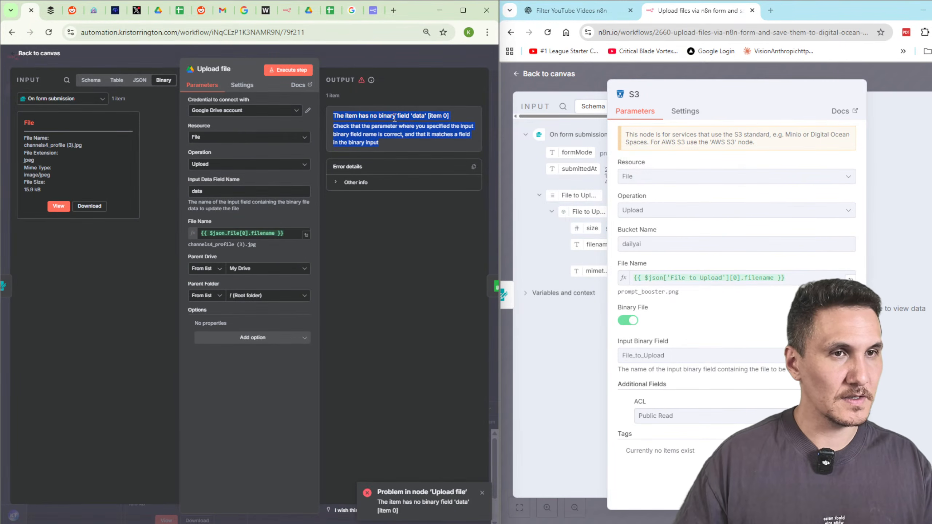
{"action": "left_click", "coordinate": [420, 54]}
{"action": "left_click", "coordinate": [634, 18]}
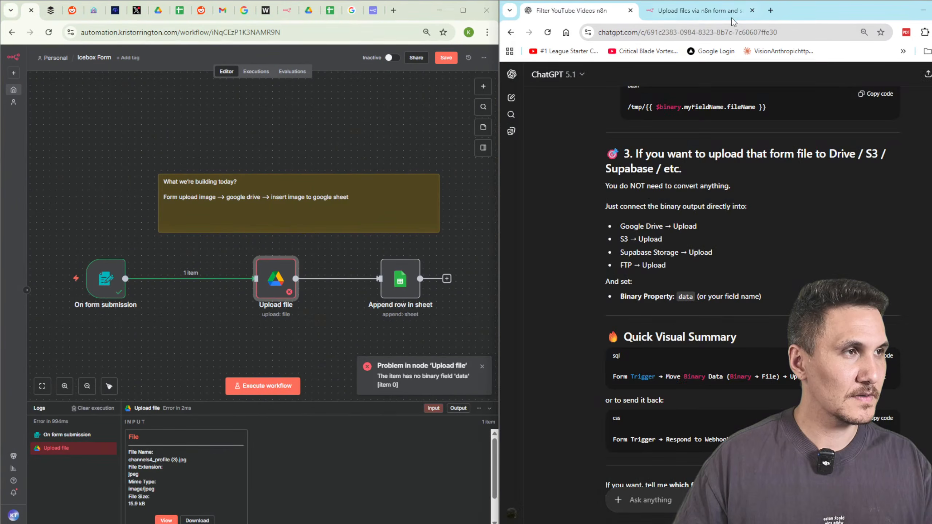
Search YouTube for 'save files n8n to google drive' and open the How to Upload Files to Google Drive video.
{"action": "left_click", "coordinate": [771, 11]}
{"action": "type", "text": "youtube"}
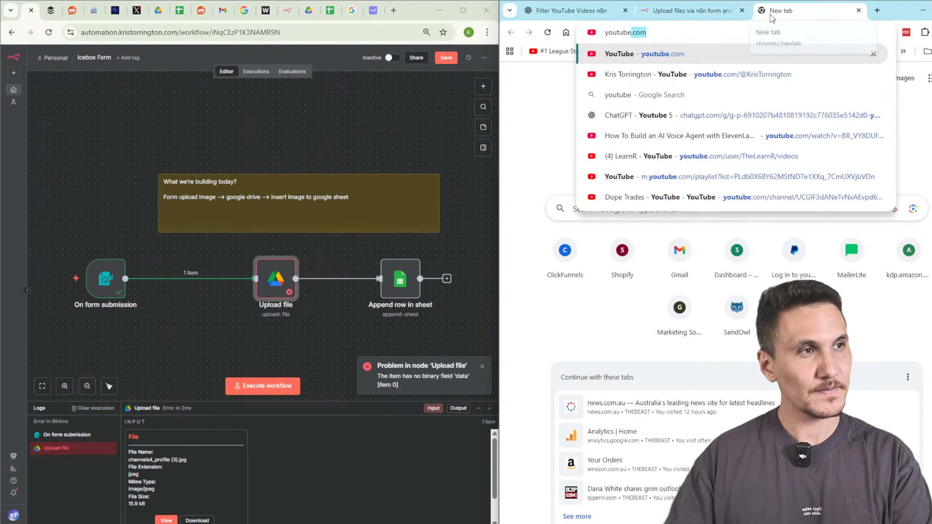
{"action": "key", "text": "Return"}
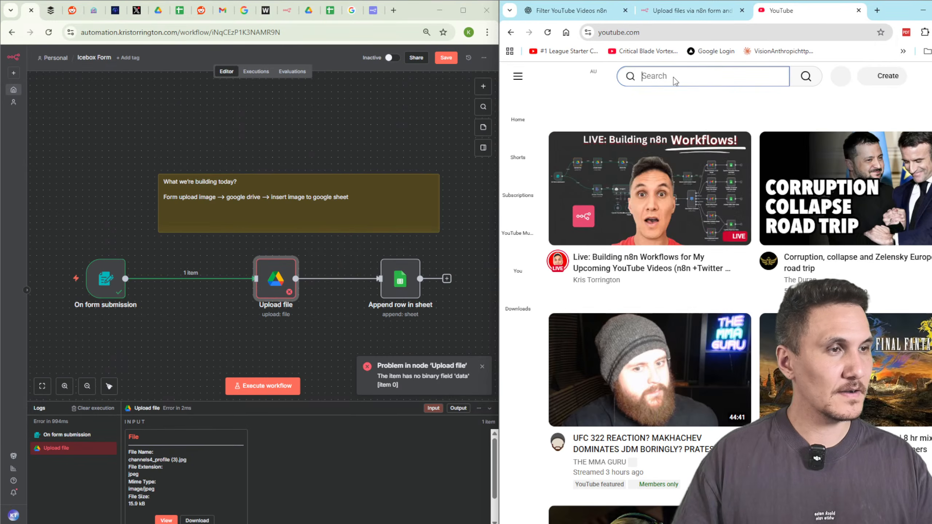
{"action": "type", "text": "save files"}
{"action": "key", "text": "Return"}
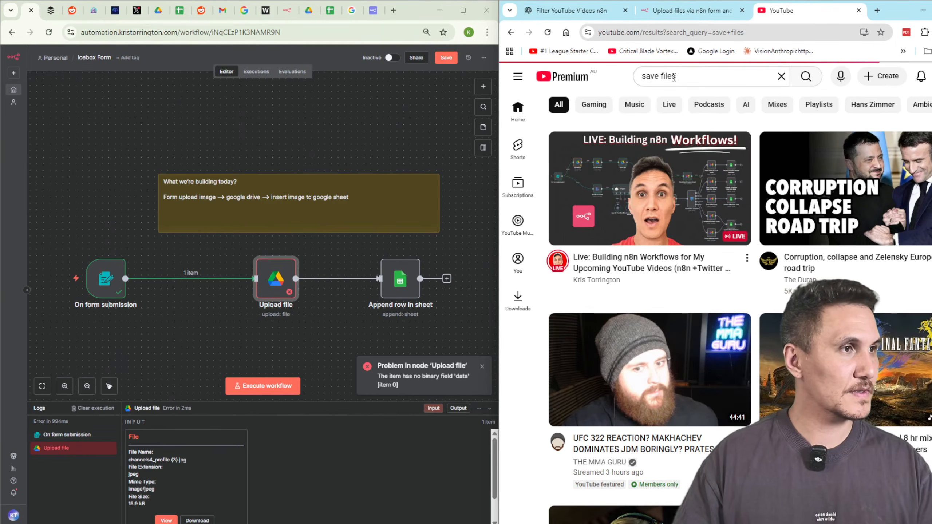
{"action": "left_click", "coordinate": [675, 77]}
{"action": "type", "text": "n8n to "}
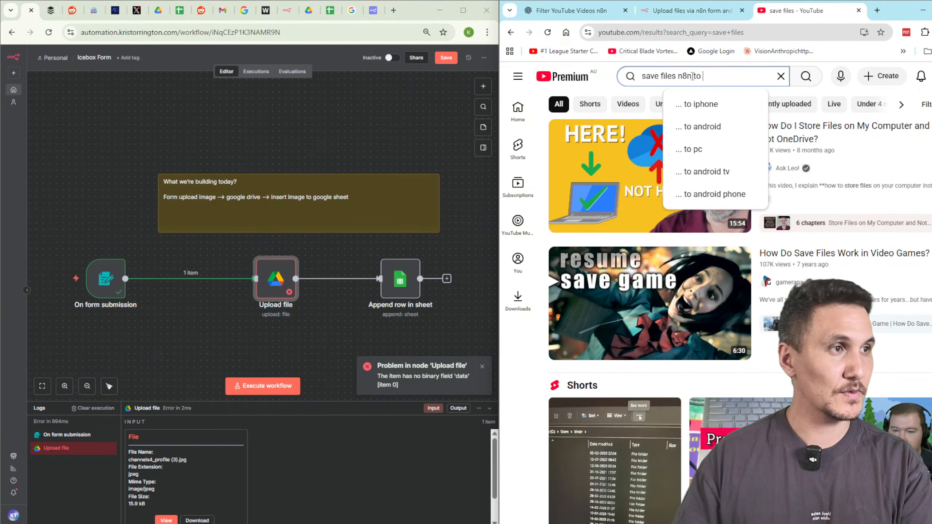
{"action": "type", "text": "google drive"}
{"action": "key", "text": "Return"}
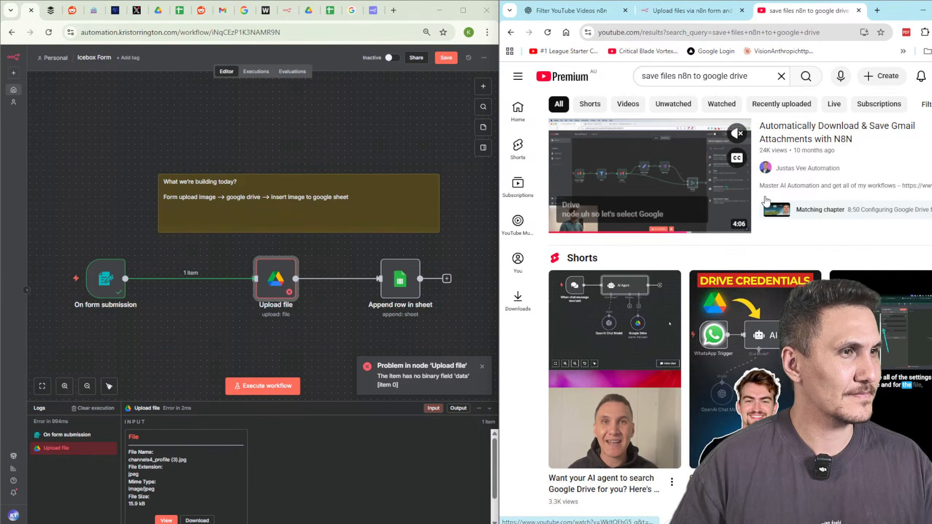
{"action": "scroll", "coordinate": [795, 187], "scroll_direction": "down", "scroll_amount": 7}
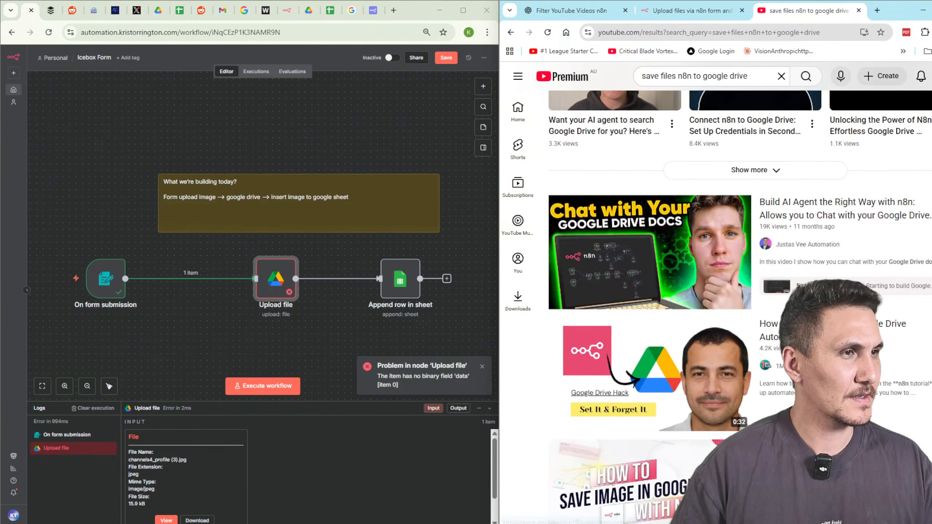
{"action": "scroll", "coordinate": [619, 276], "scroll_direction": "up", "scroll_amount": 4}
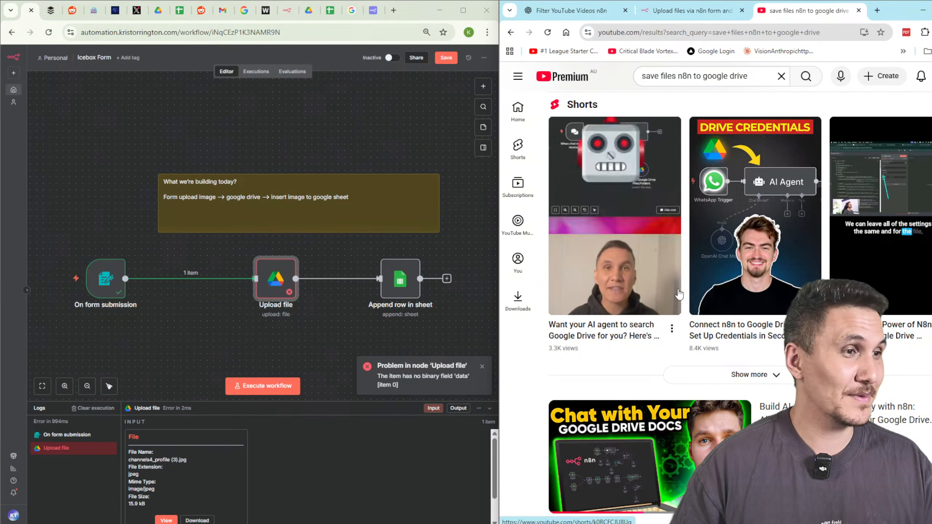
{"action": "scroll", "coordinate": [884, 359], "scroll_direction": "down", "scroll_amount": 5}
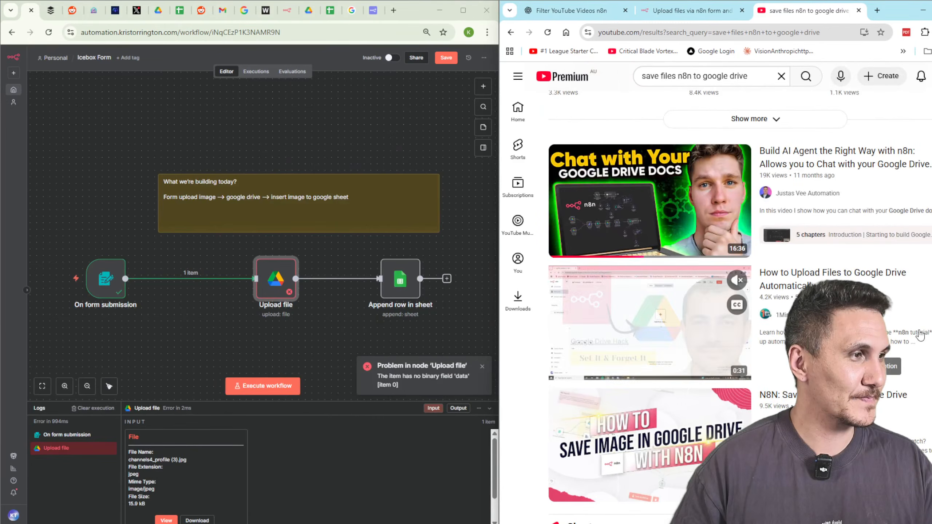
{"action": "left_click", "coordinate": [847, 325]}
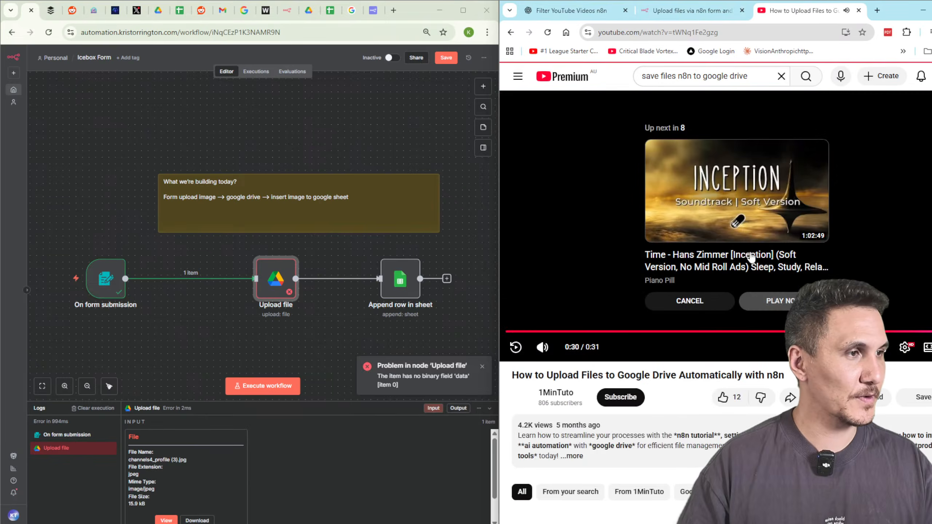
Rewind the current video twice, then go back to the YouTube search results.
{"action": "key", "text": "Left"}
{"action": "key", "text": "Left"}
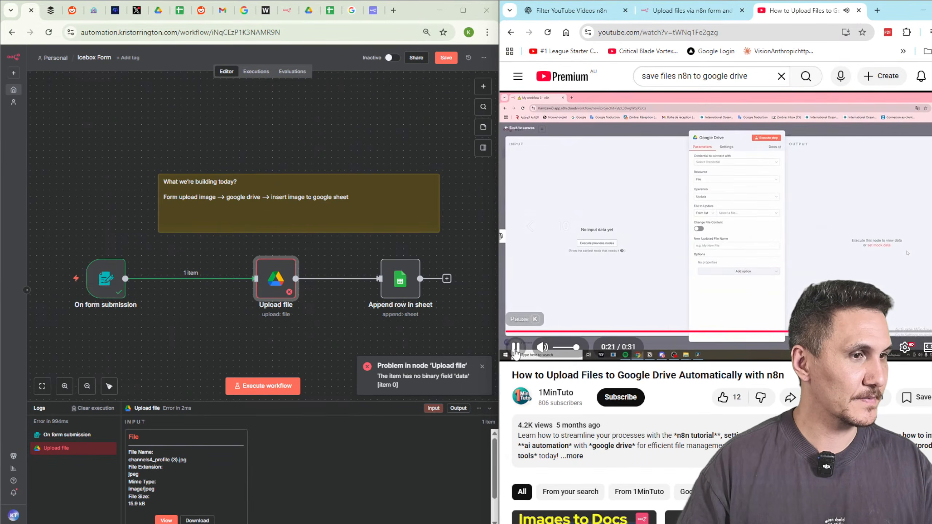
{"action": "key", "text": "Left"}
{"action": "key", "text": "Left"}
{"action": "key", "text": "Left"}
{"action": "key", "text": "Left"}
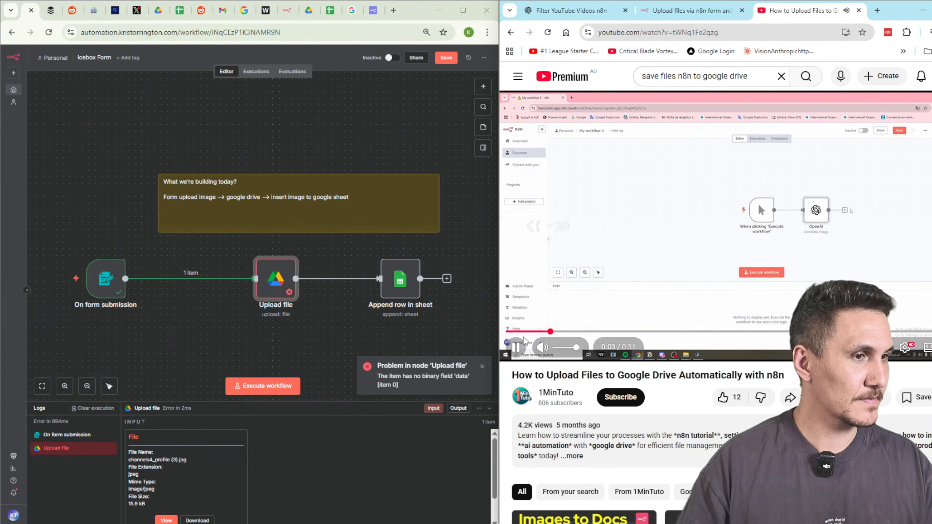
{"action": "left_click", "coordinate": [510, 32]}
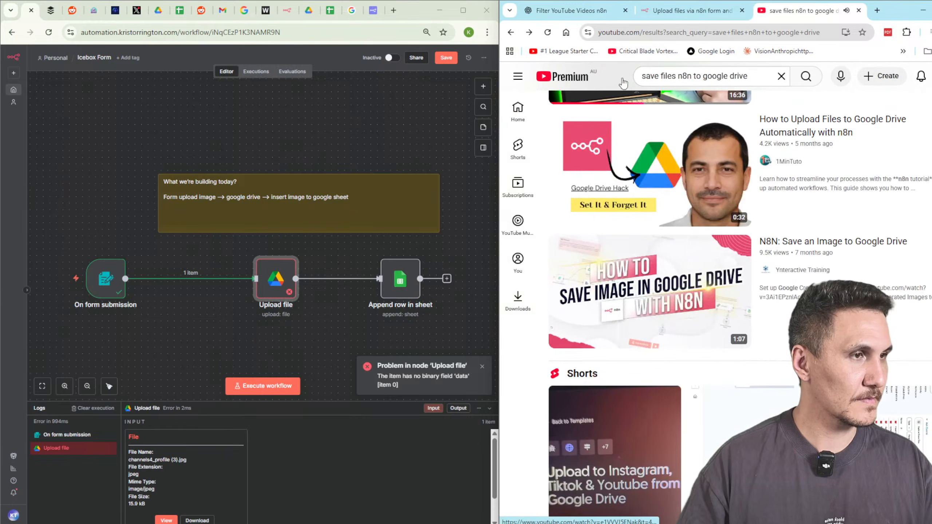
Briefly watch 'N8N: Save an Image to Google Drive', then return to the search results.
{"action": "mouse_move", "coordinate": [727, 262]}
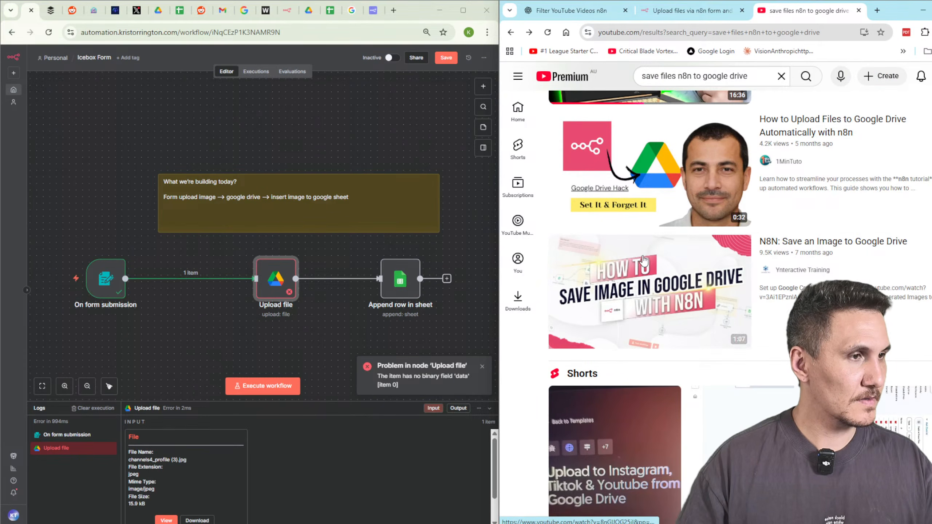
{"action": "left_click", "coordinate": [650, 316]}
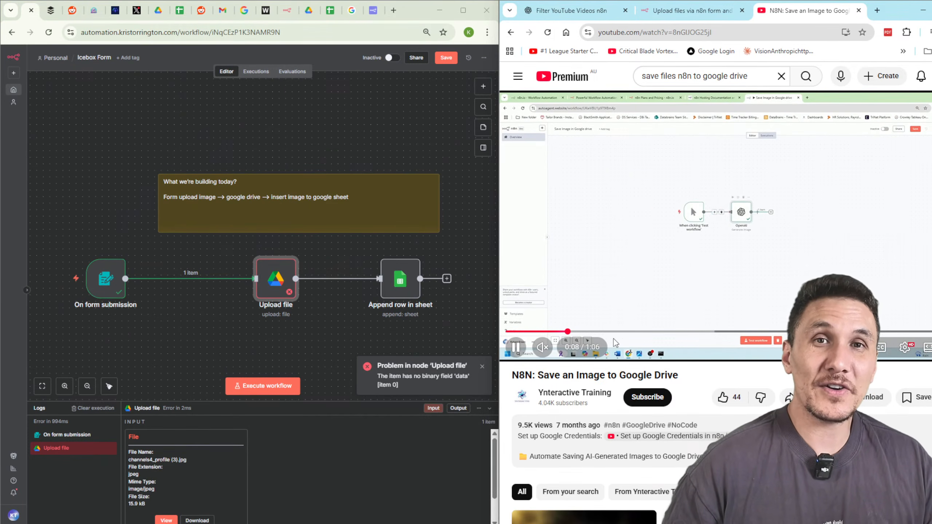
{"action": "scroll", "coordinate": [697, 342], "scroll_direction": "down", "scroll_amount": 6}
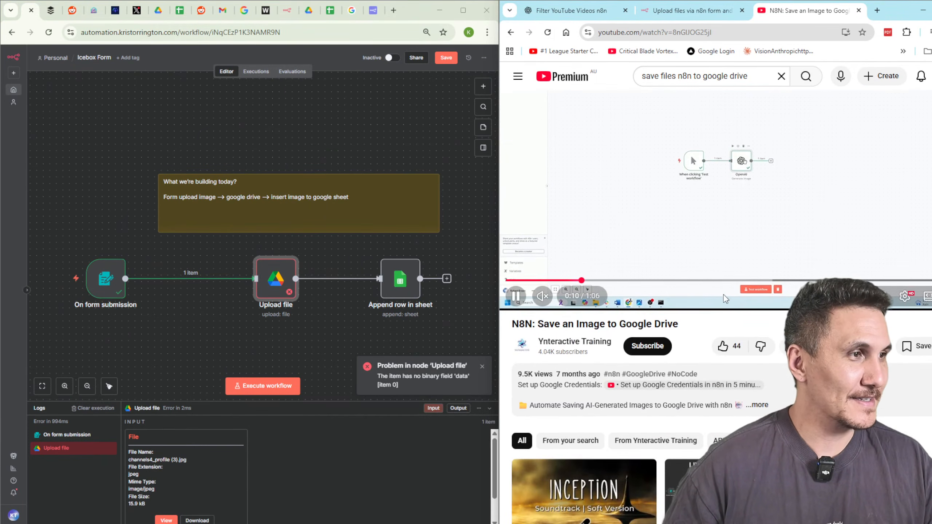
{"action": "scroll", "coordinate": [740, 321], "scroll_direction": "down", "scroll_amount": 4}
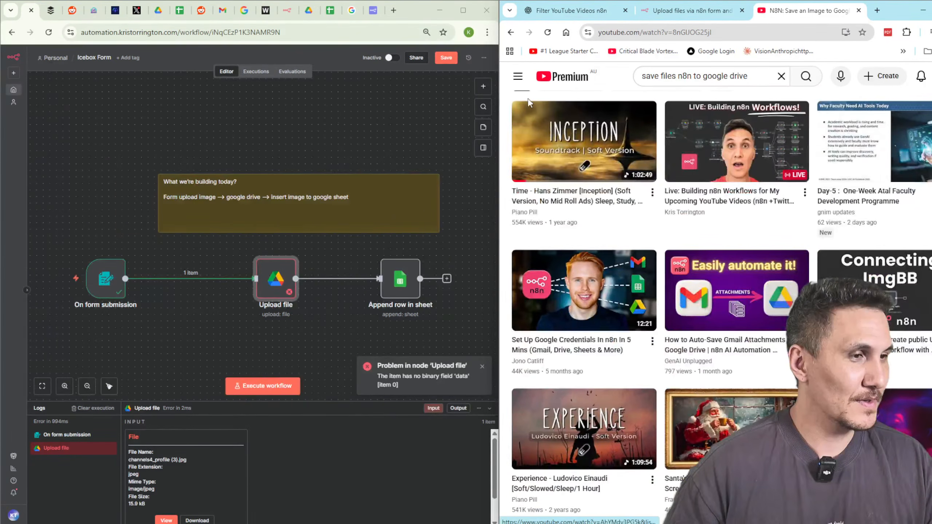
{"action": "left_click", "coordinate": [511, 33]}
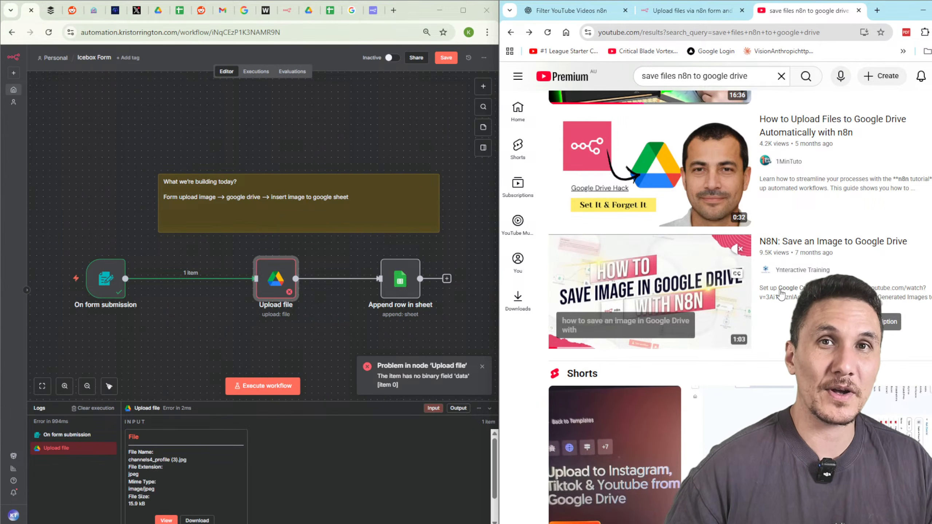
Scroll far down the n8n Google Drive results, then click into the YouTube search box.
{"action": "scroll", "coordinate": [781, 294], "scroll_direction": "down", "scroll_amount": 8}
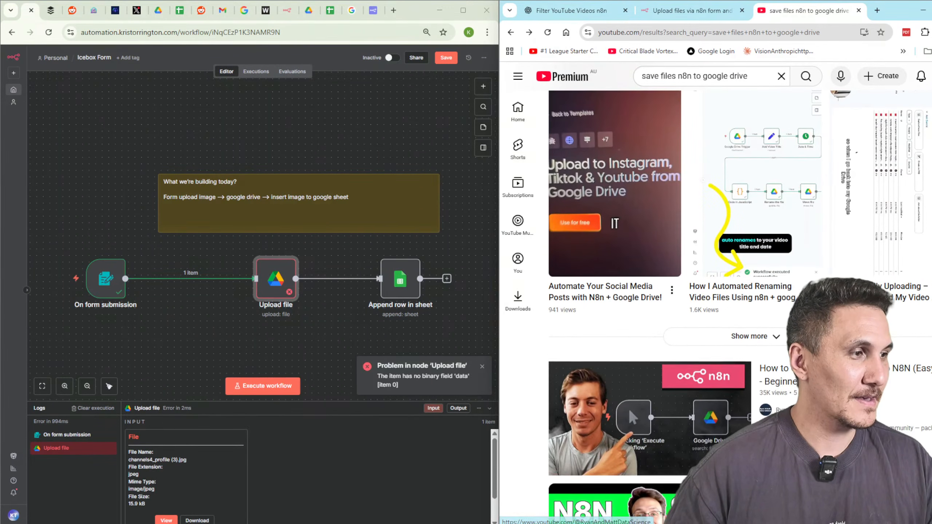
{"action": "scroll", "coordinate": [715, 385], "scroll_direction": "down", "scroll_amount": 1}
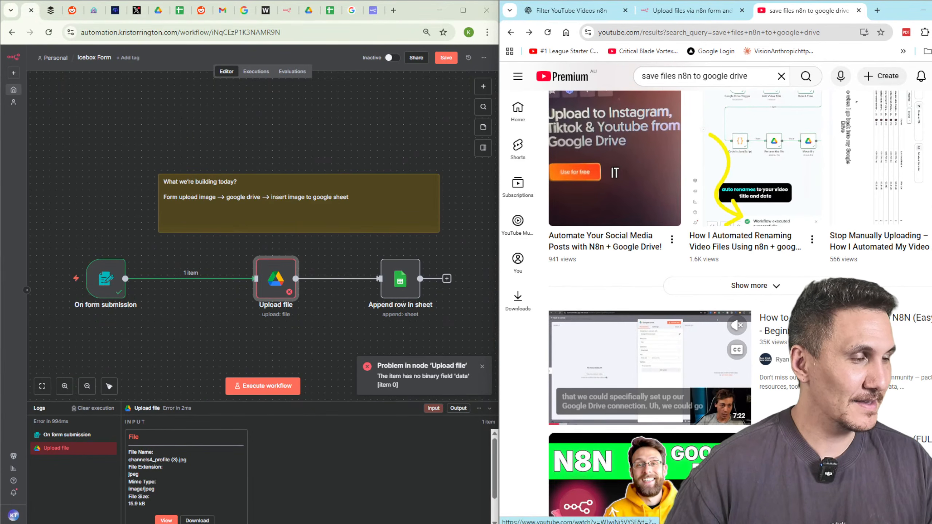
{"action": "scroll", "coordinate": [855, 240], "scroll_direction": "down", "scroll_amount": 4}
{"action": "scroll", "coordinate": [854, 240], "scroll_direction": "down", "scroll_amount": 1}
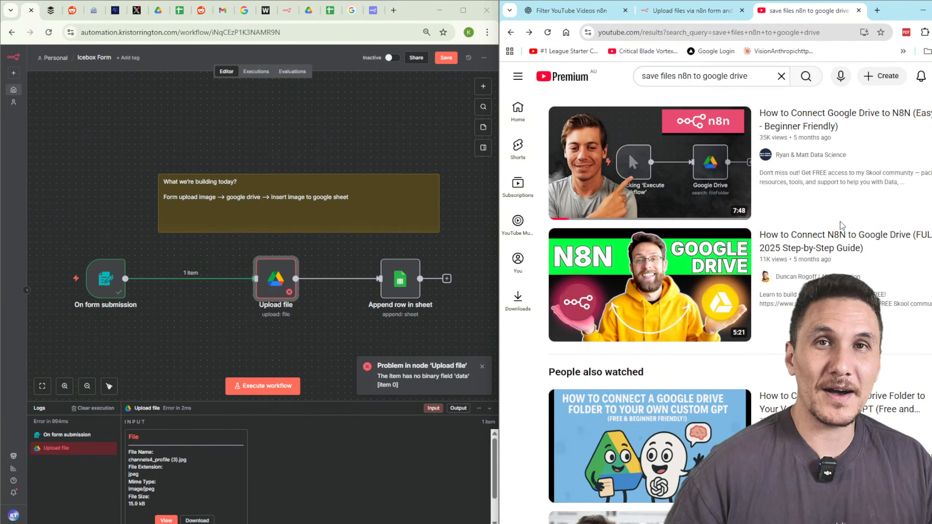
{"action": "scroll", "coordinate": [840, 224], "scroll_direction": "down", "scroll_amount": 3}
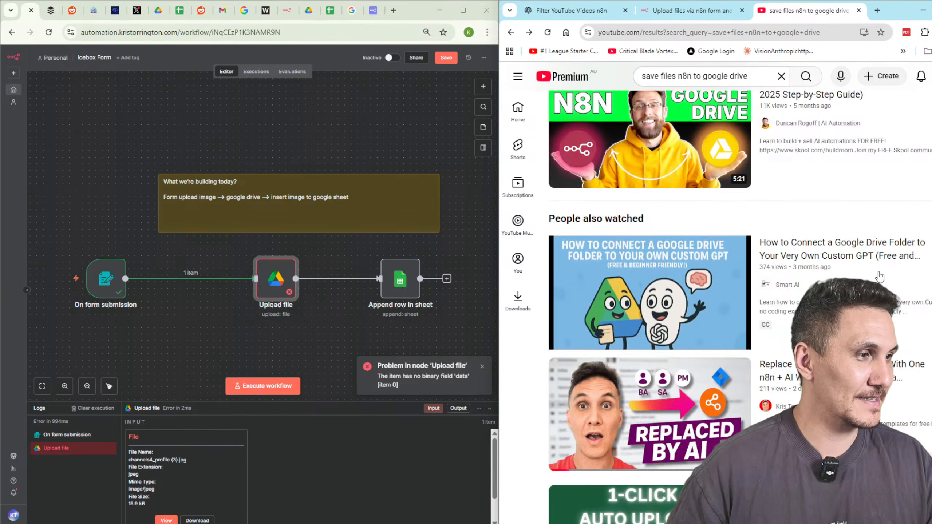
{"action": "scroll", "coordinate": [878, 268], "scroll_direction": "down", "scroll_amount": 7}
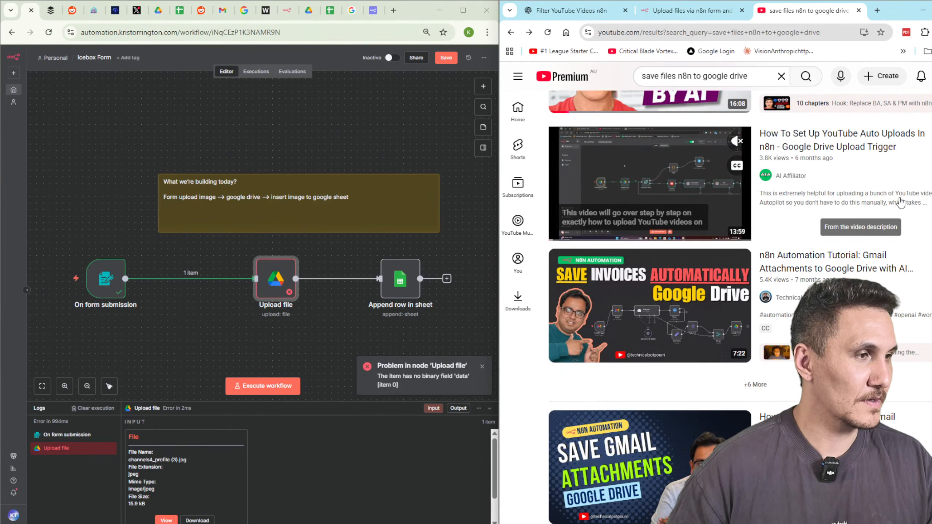
{"action": "scroll", "coordinate": [899, 202], "scroll_direction": "down", "scroll_amount": 4}
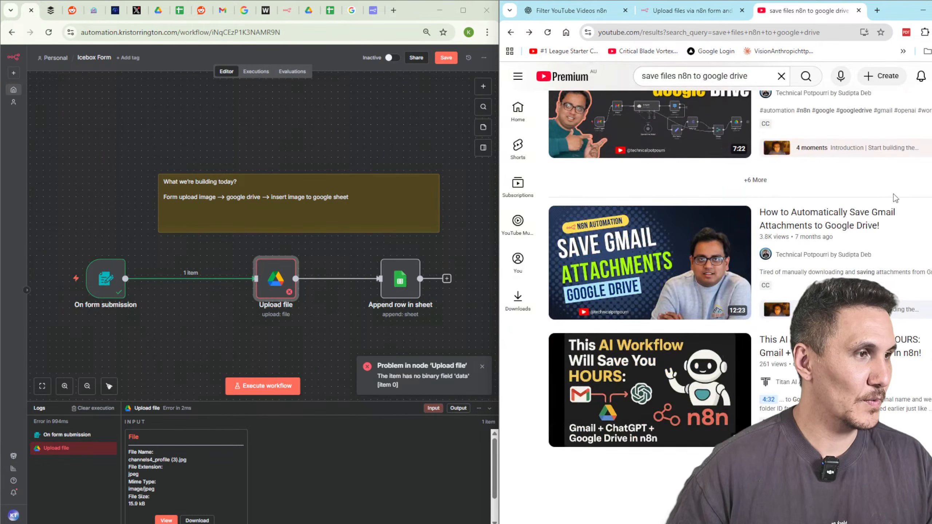
{"action": "left_click", "coordinate": [718, 76]}
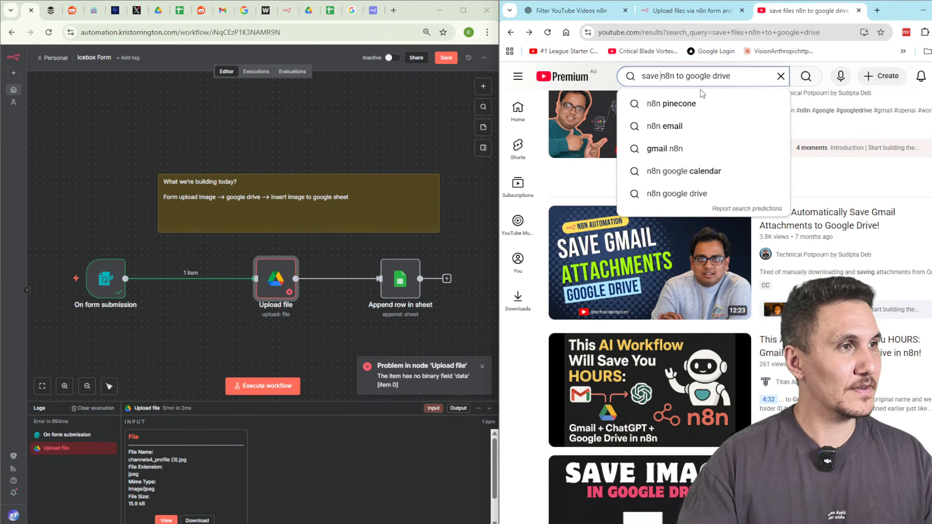
Search YouTube for 'save n8n file to local' and open 'Load and Save Files To Local System | N8N Tutorial (2025)'.
{"action": "type", "text": "file"}
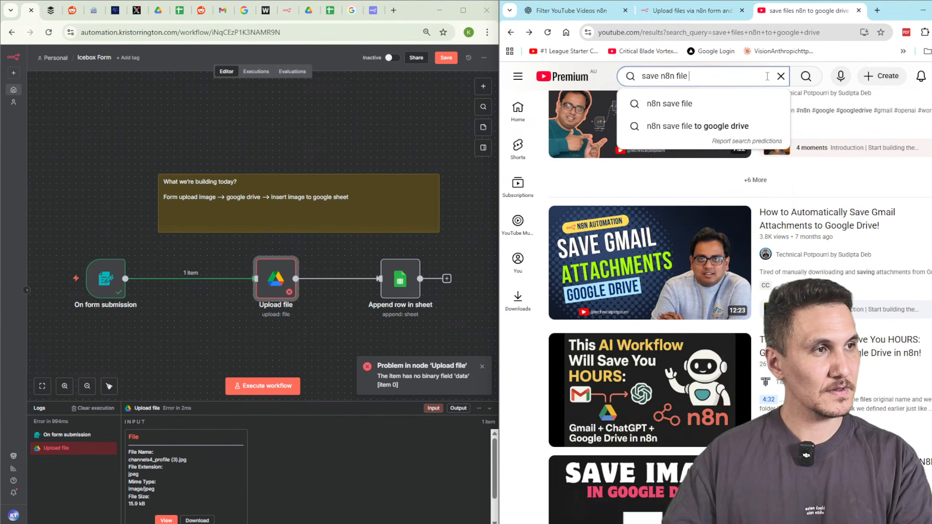
{"action": "type", "text": " to local"}
{"action": "key", "text": "Return"}
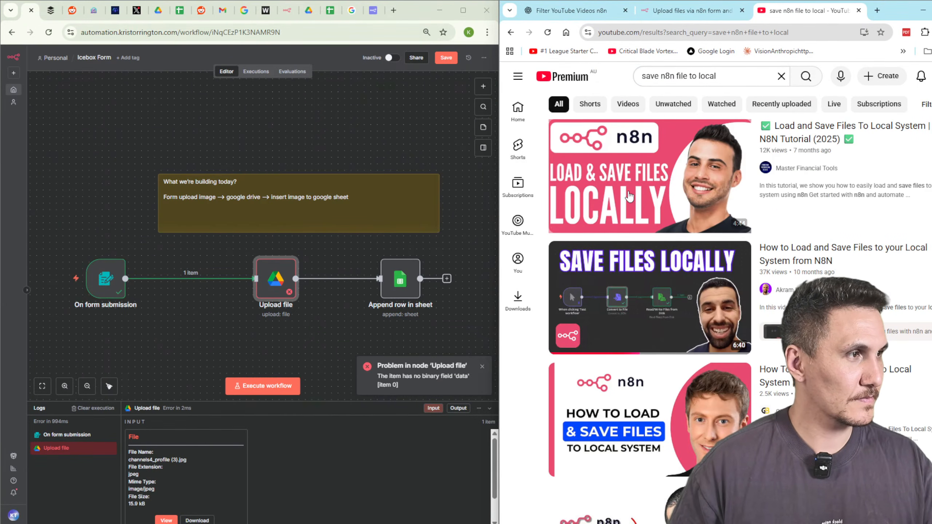
{"action": "left_click", "coordinate": [625, 192]}
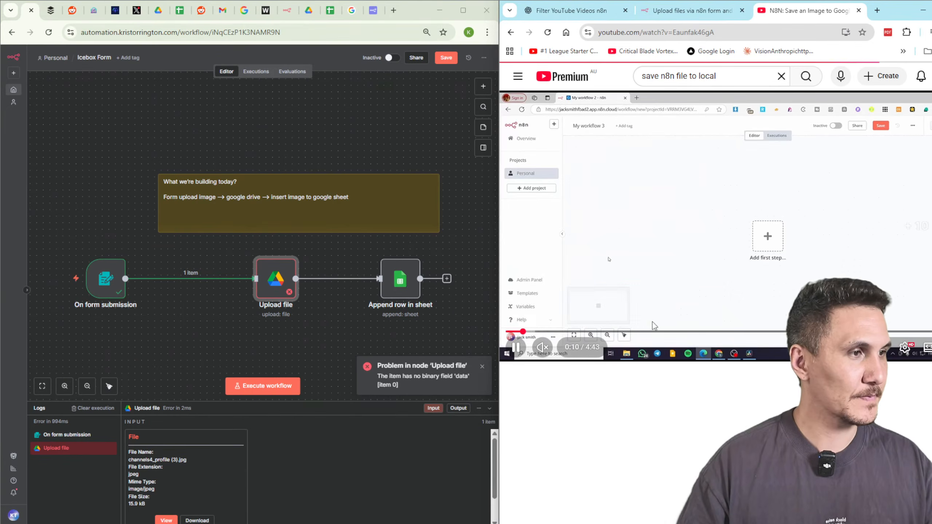
Seek the tutorial to about 2:24 and pause on the Convert to File settings.
{"action": "left_click", "coordinate": [605, 332]}
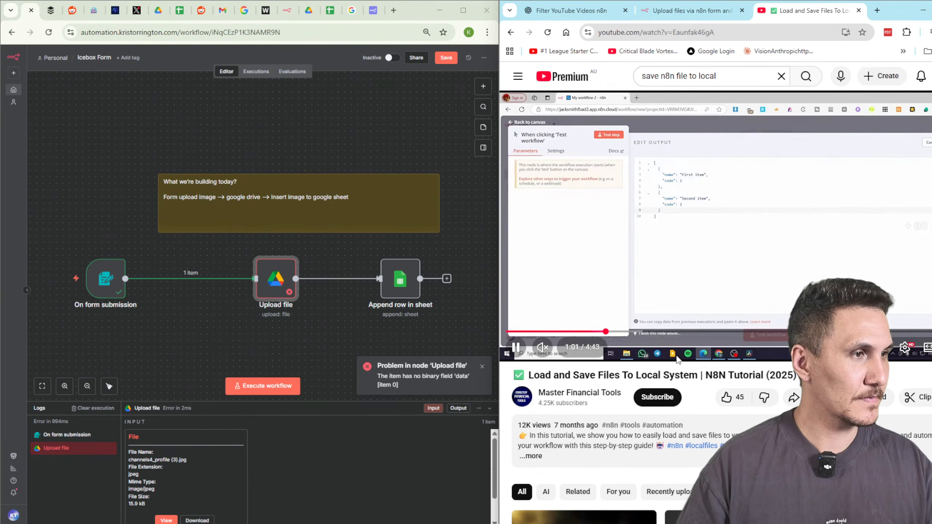
{"action": "key", "text": "Right"}
{"action": "key", "text": "Right"}
{"action": "key", "text": "Right"}
{"action": "key", "text": "Right"}
{"action": "key", "text": "Right"}
{"action": "key", "text": "Right"}
{"action": "key", "text": "Right"}
{"action": "key", "text": "Right"}
{"action": "key", "text": "Right"}
{"action": "key", "text": "Right"}
{"action": "key", "text": "Right"}
{"action": "key", "text": "Right"}
{"action": "key", "text": "Right"}
{"action": "key", "text": "Right"}
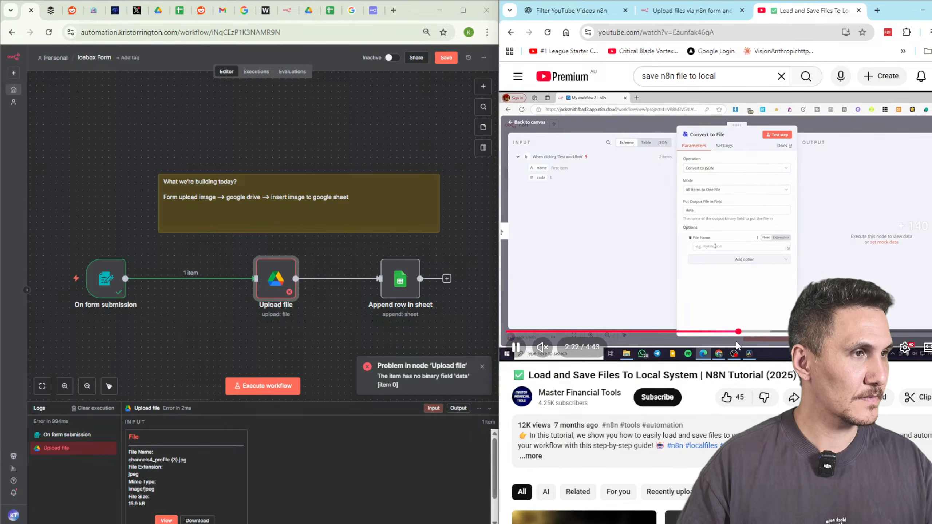
{"action": "key", "text": "l"}
{"action": "key", "text": "j"}
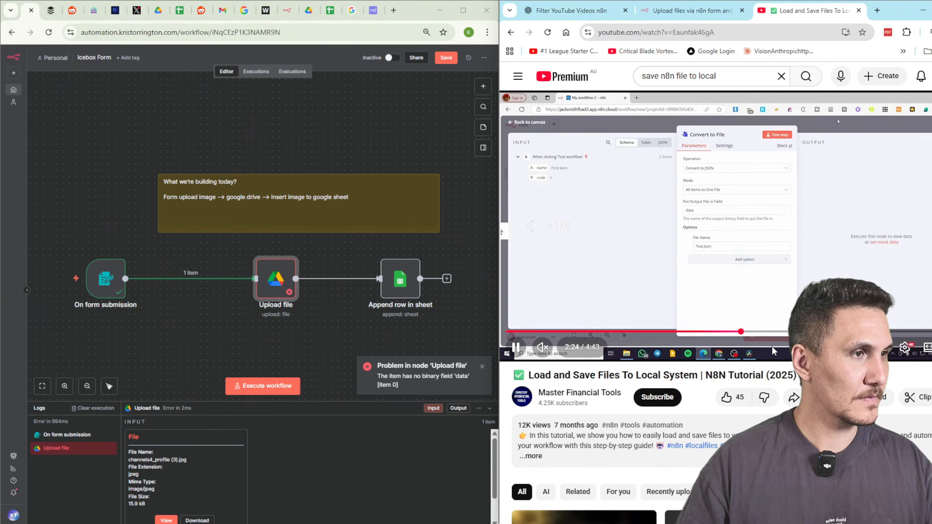
{"action": "key", "text": "k"}
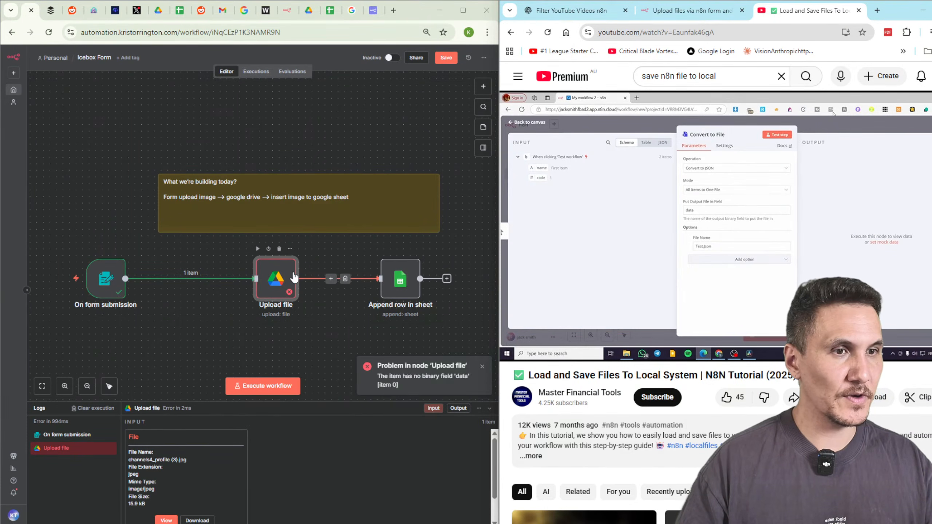
Insert a Convert to File node set to Convert to JSON after the form trigger, and run it.
{"action": "left_click", "coordinate": [183, 278]}
{"action": "type", "text": "c"}
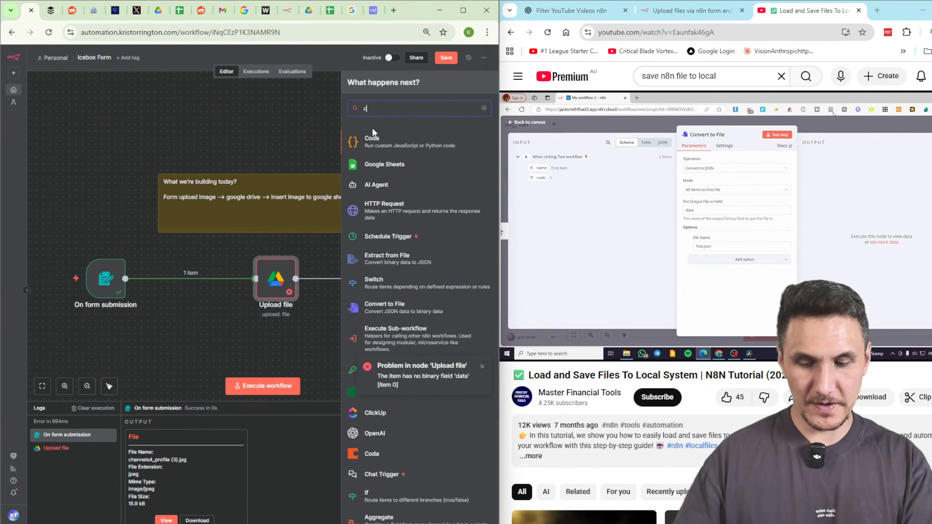
{"action": "type", "text": "onvert"}
{"action": "left_click", "coordinate": [374, 136]}
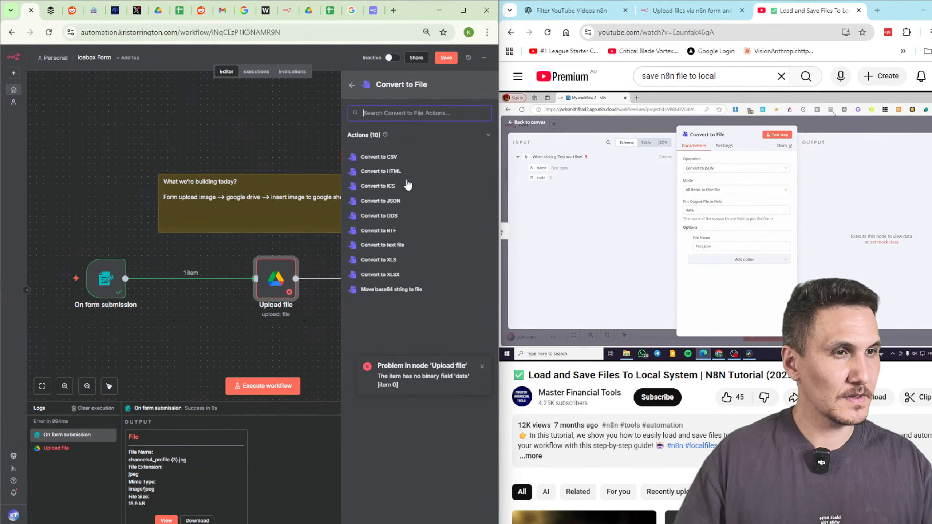
{"action": "left_click", "coordinate": [440, 201]}
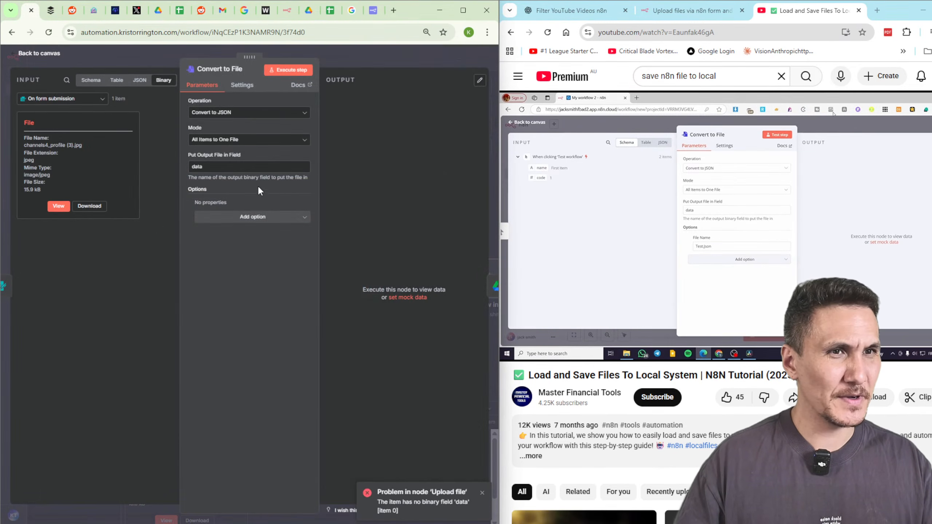
{"action": "left_click", "coordinate": [287, 71]}
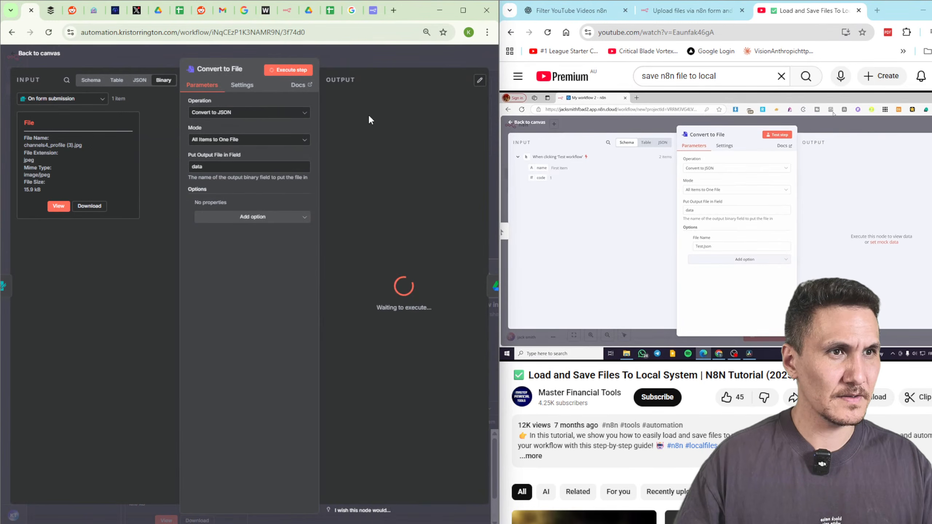
Try Move Base64 String to File, revert to Convert to JSON, rerun, and view the file.json output.
{"action": "left_click", "coordinate": [250, 113]}
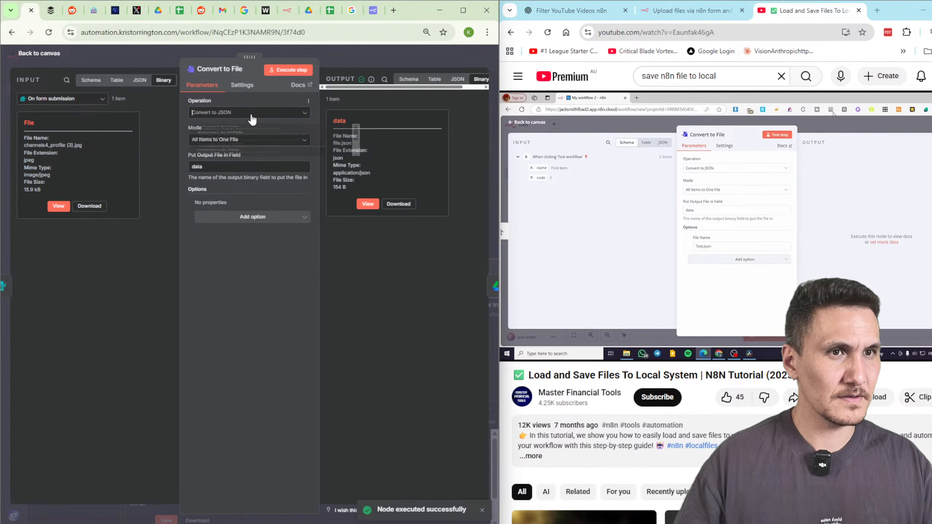
{"action": "scroll", "coordinate": [257, 206], "scroll_direction": "down", "scroll_amount": 5}
{"action": "left_click", "coordinate": [255, 230]}
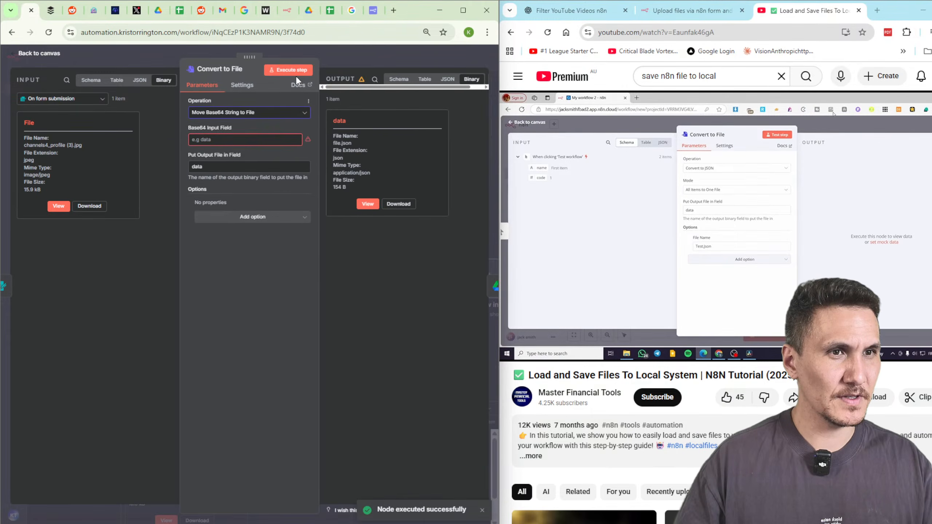
{"action": "left_click", "coordinate": [243, 119]}
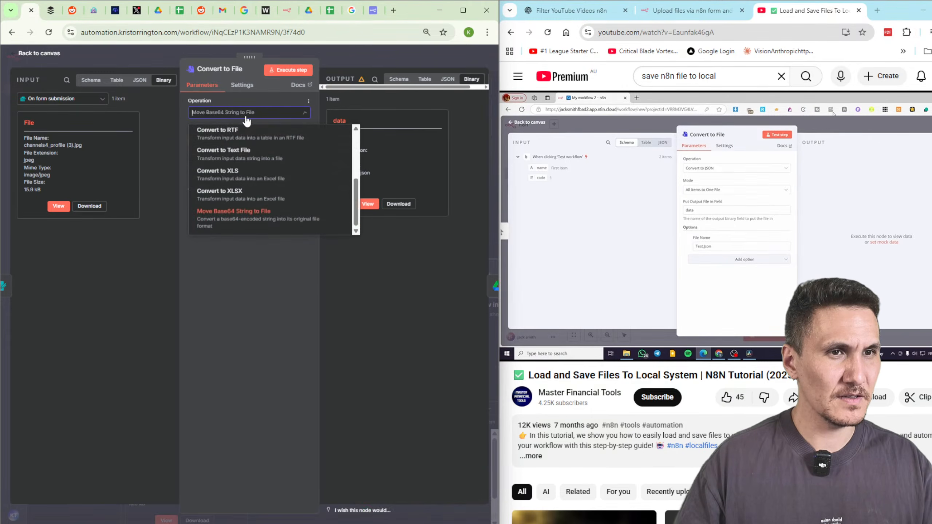
{"action": "scroll", "coordinate": [291, 184], "scroll_direction": "up", "scroll_amount": 5}
{"action": "left_click", "coordinate": [298, 175]}
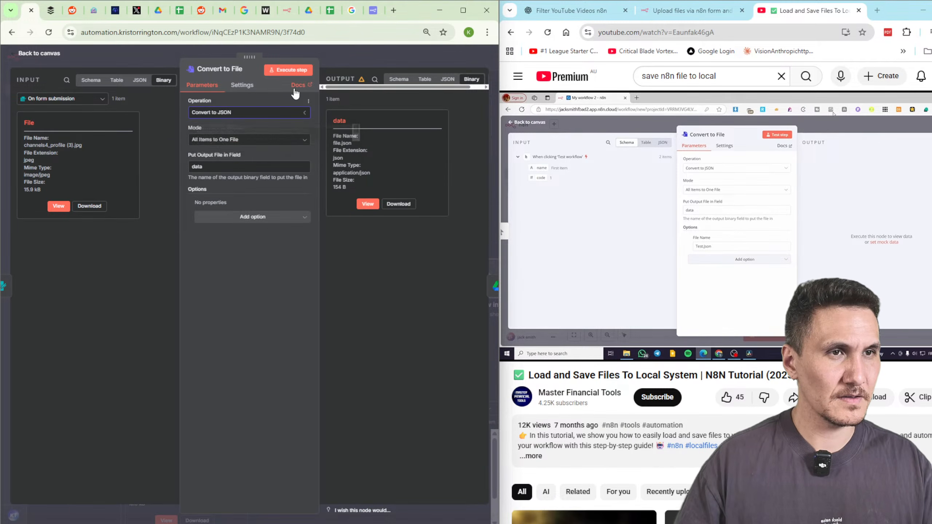
{"action": "left_click", "coordinate": [288, 70]}
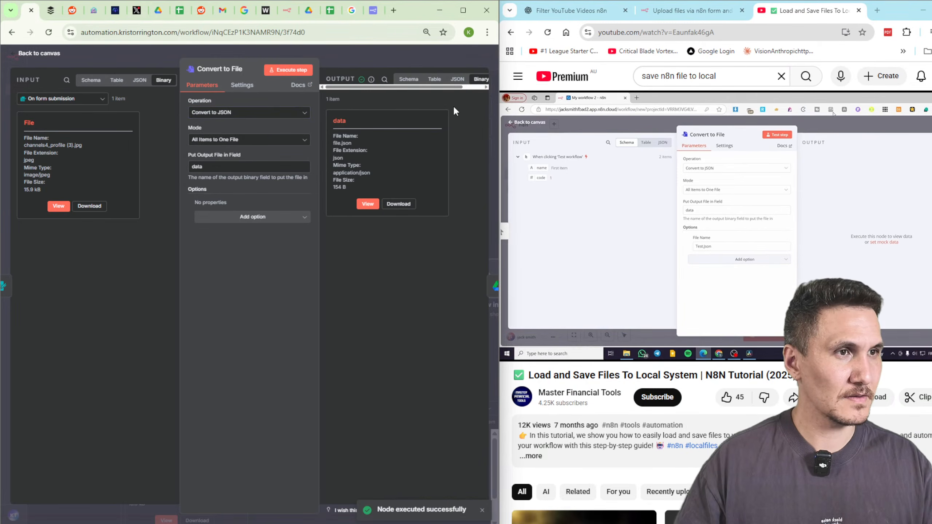
{"action": "left_click", "coordinate": [457, 79]}
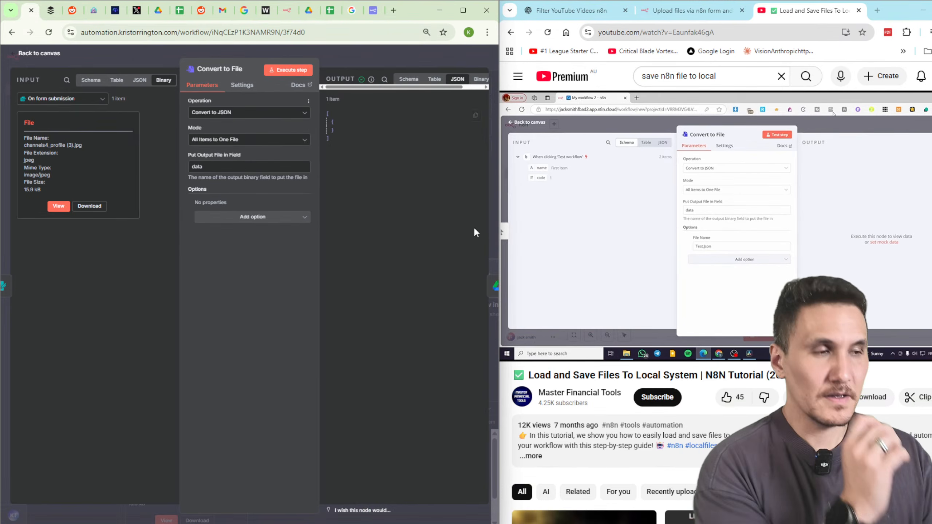
{"action": "scroll", "coordinate": [660, 220], "scroll_direction": "down", "scroll_amount": 6}
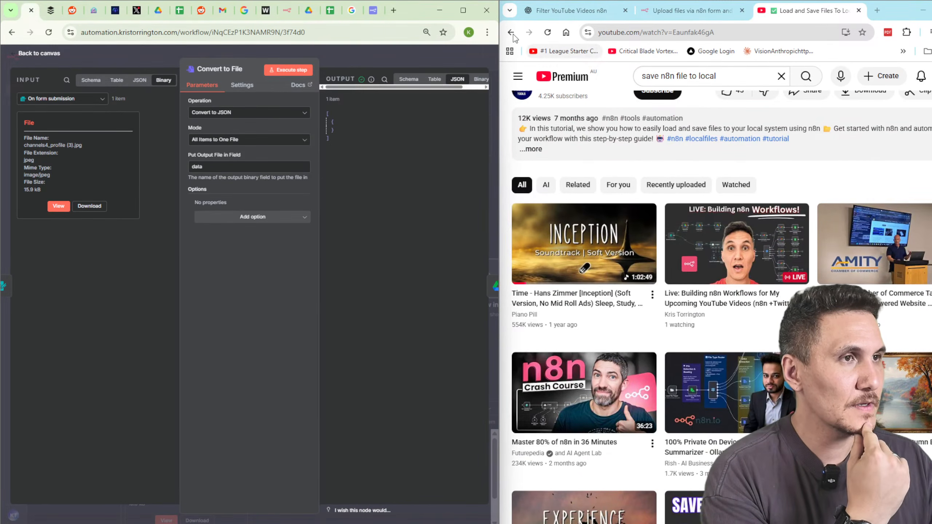
Return to the 'save n8n file to local' results and scroll through more local-file tutorials.
{"action": "left_click", "coordinate": [511, 32]}
{"action": "scroll", "coordinate": [725, 289], "scroll_direction": "down", "scroll_amount": 10}
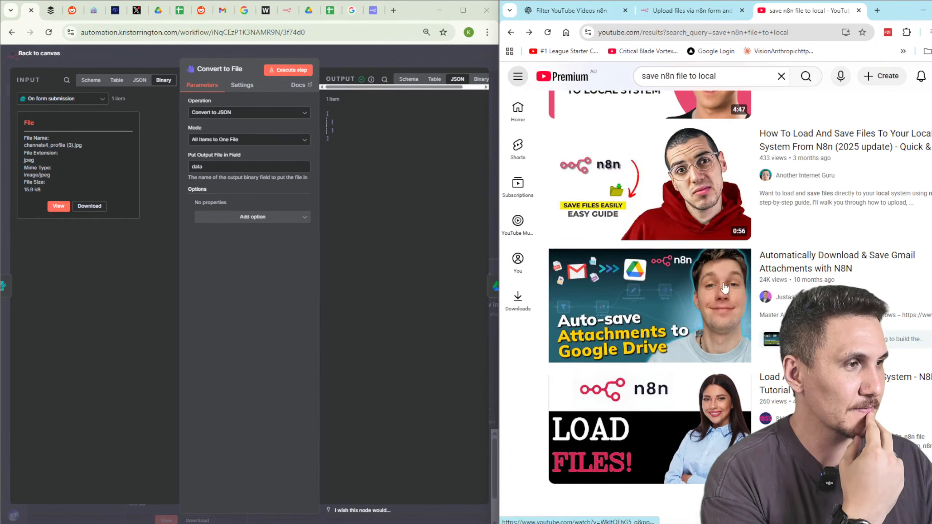
{"action": "scroll", "coordinate": [865, 272], "scroll_direction": "down", "scroll_amount": 5}
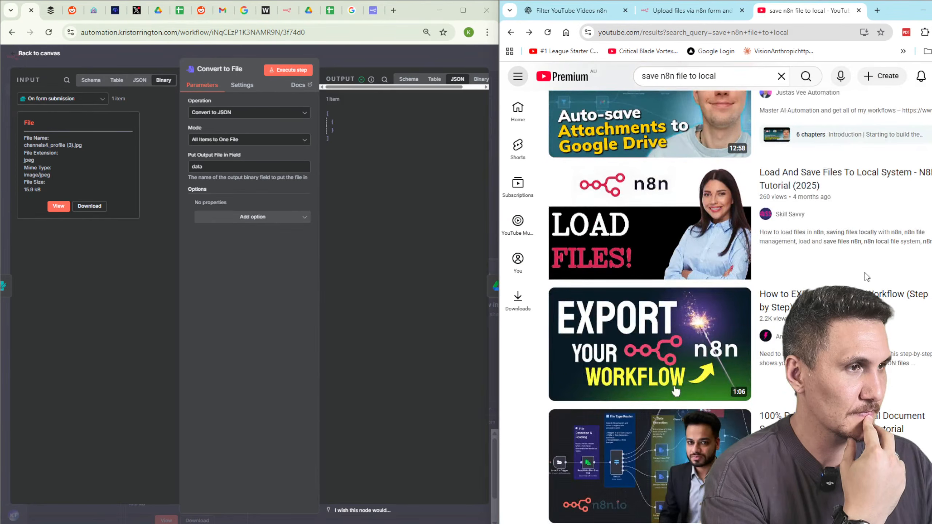
{"action": "mouse_move", "coordinate": [865, 272]}
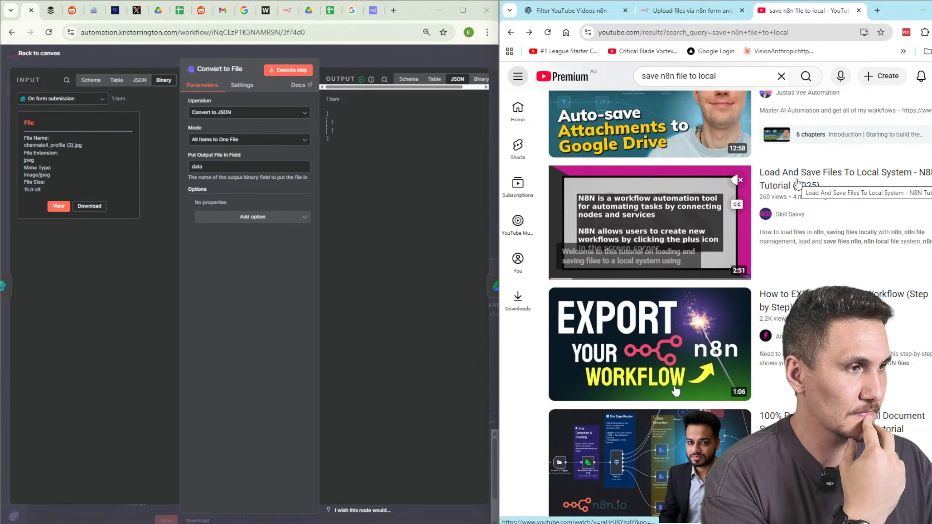
Ask ChatGPT how to save the form's uploaded file locally before uploading it to Google Drive.
{"action": "left_click", "coordinate": [572, 10]}
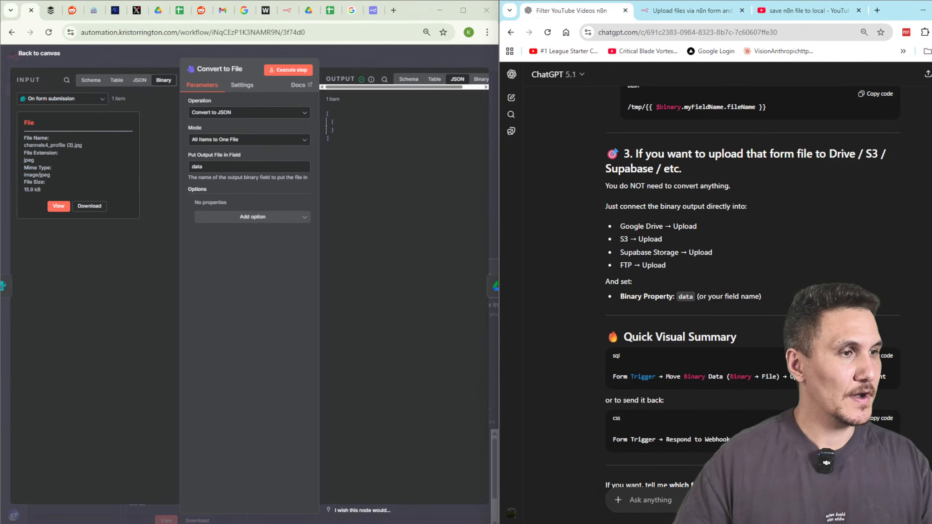
{"action": "left_click", "coordinate": [672, 498]}
{"action": "type", "text": "build a"}
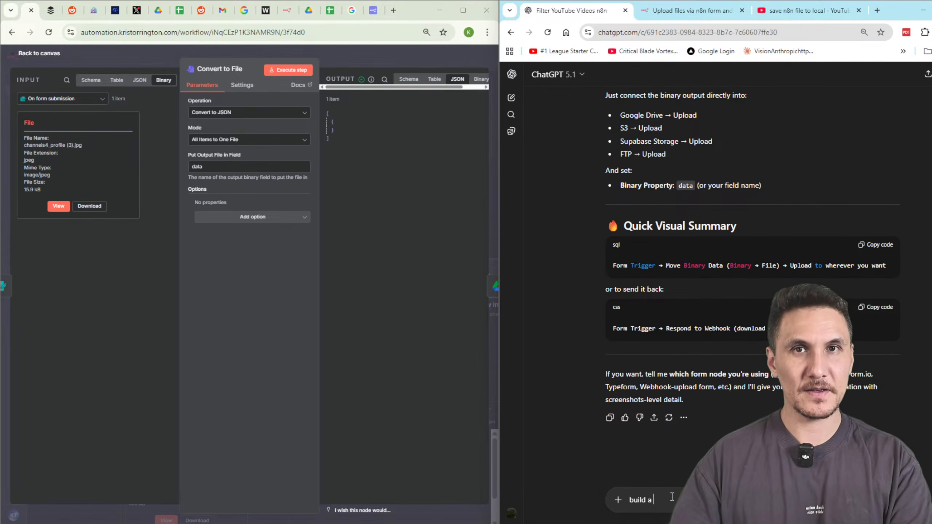
{"action": "type", "text": " work flo"}
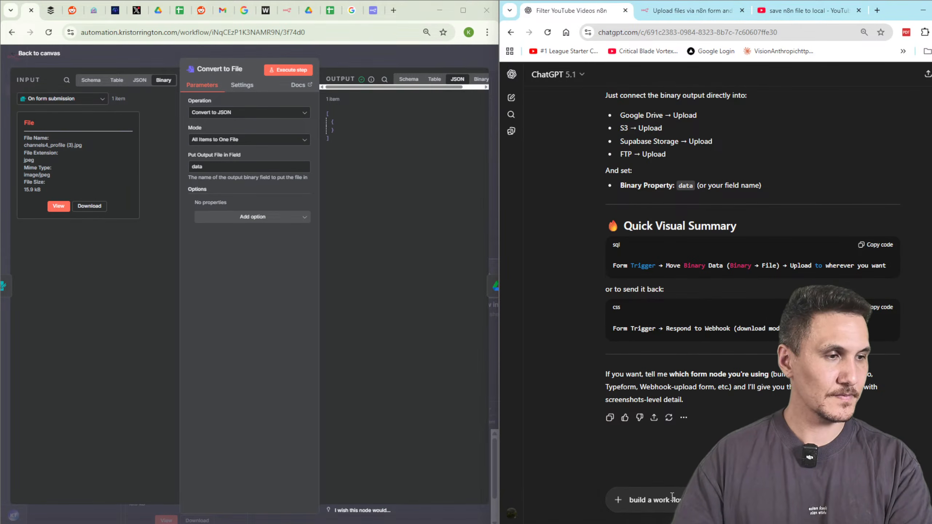
{"action": "type", "text": "w"}
{"action": "key", "text": "BackSpace"}
{"action": "key", "text": "BackSpace"}
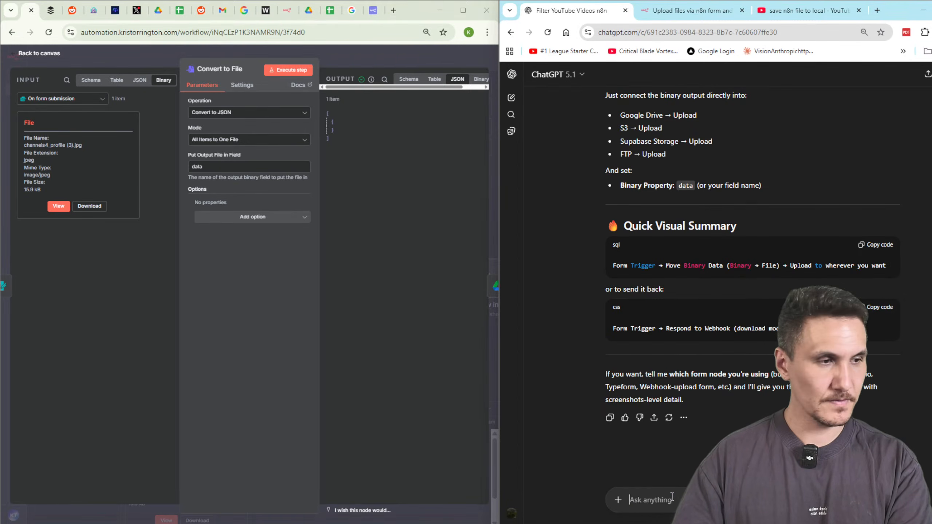
{"action": "type", "text": "i want to save"}
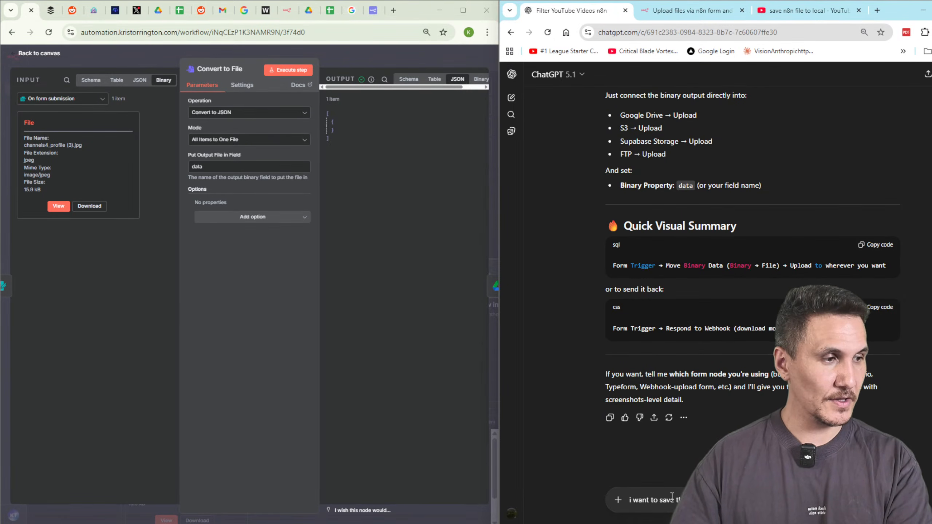
{"action": "type", "text": "the file f"}
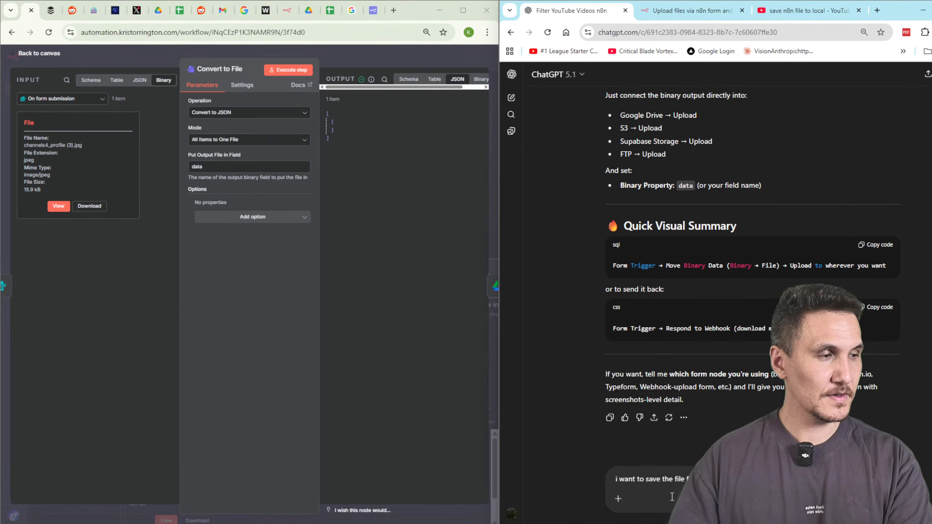
{"action": "type", "text": "ro u"}
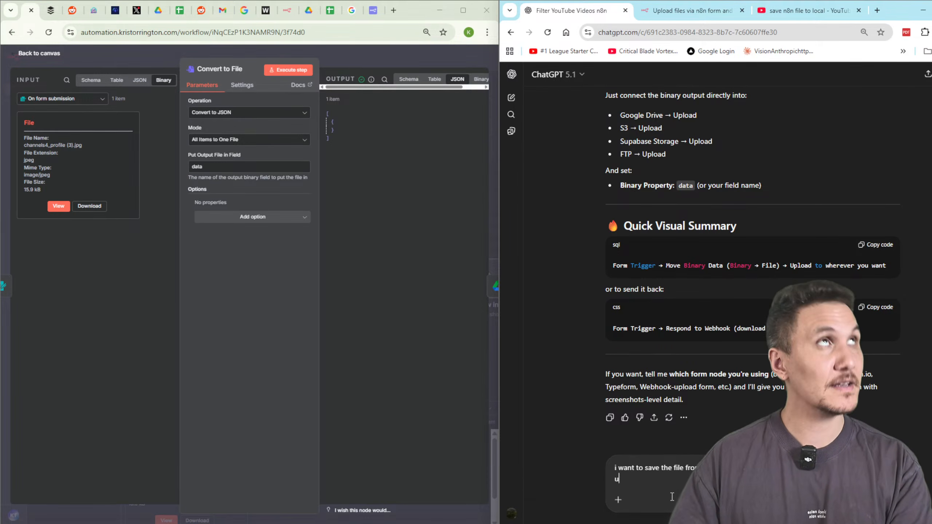
{"action": "key", "text": "BackSpace"}
{"action": "type", "text": "upload it to google dri"}
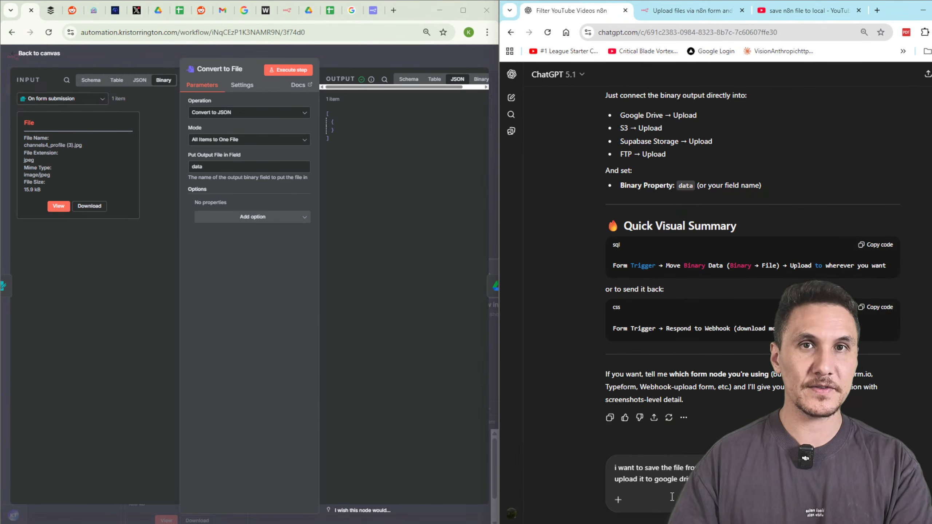
{"action": "key", "text": "Return"}
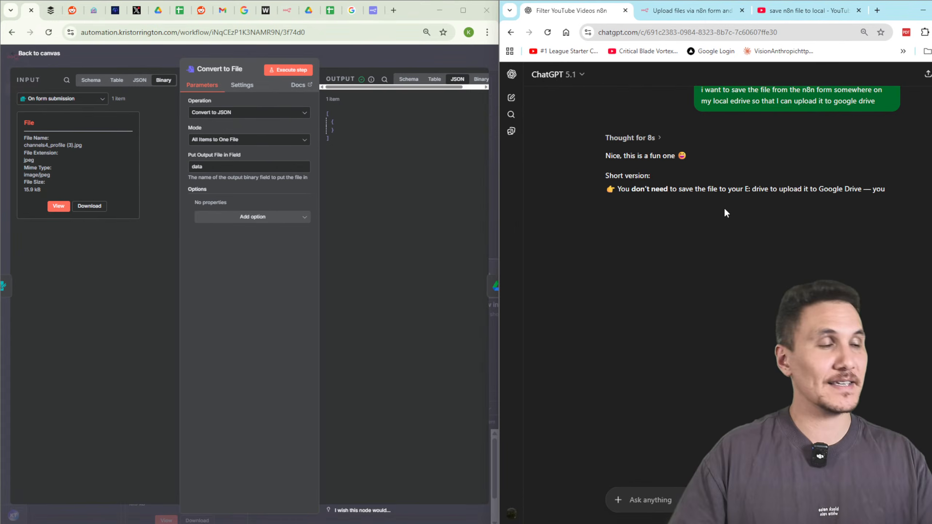
Read ChatGPT's reply recommending a direct form-to-Drive upload using binary property file.
{"action": "left_click_drag", "start_coordinate": [705, 180], "coordinate": [709, 187]}
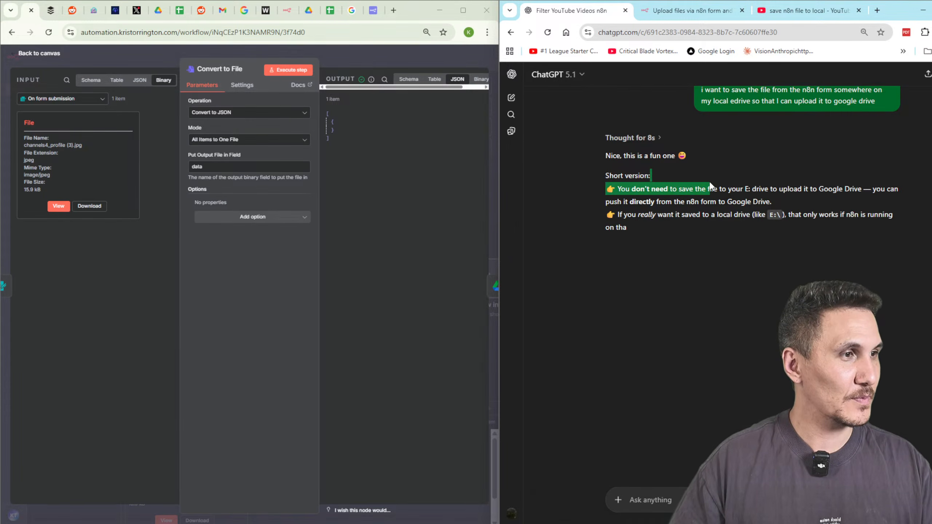
{"action": "left_click", "coordinate": [787, 198]}
{"action": "scroll", "coordinate": [787, 211], "scroll_direction": "down", "scroll_amount": 1}
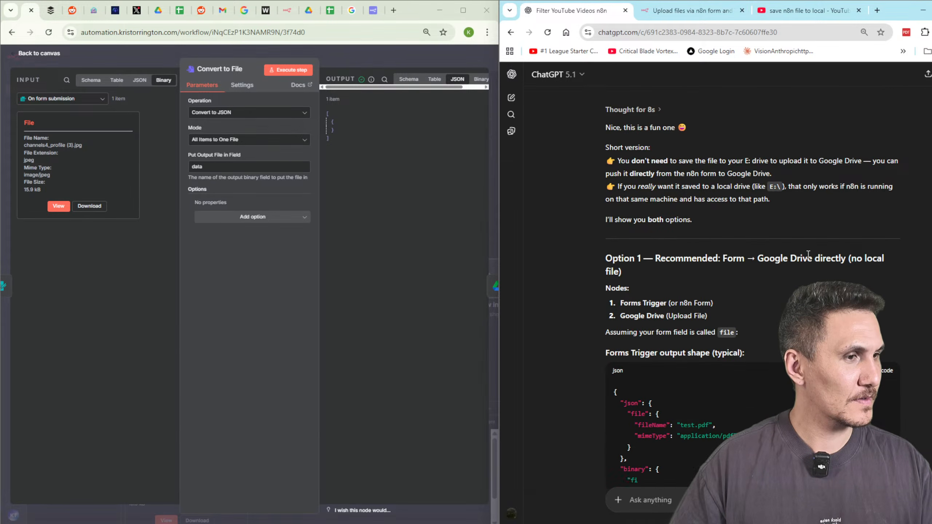
{"action": "scroll", "coordinate": [804, 249], "scroll_direction": "down", "scroll_amount": 3}
{"action": "scroll", "coordinate": [804, 265], "scroll_direction": "down", "scroll_amount": 5}
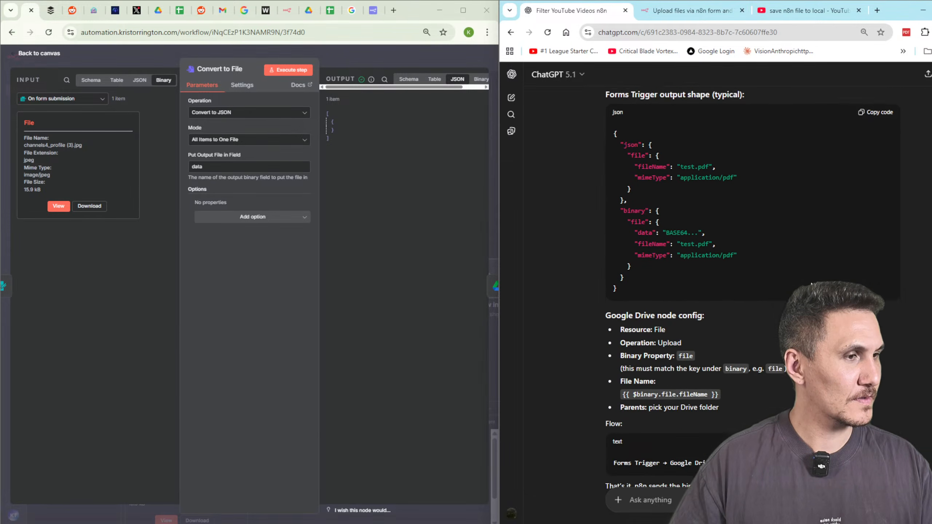
Delete the Convert to File node so the form trigger feeds Upload file directly.
{"action": "left_click", "coordinate": [371, 55]}
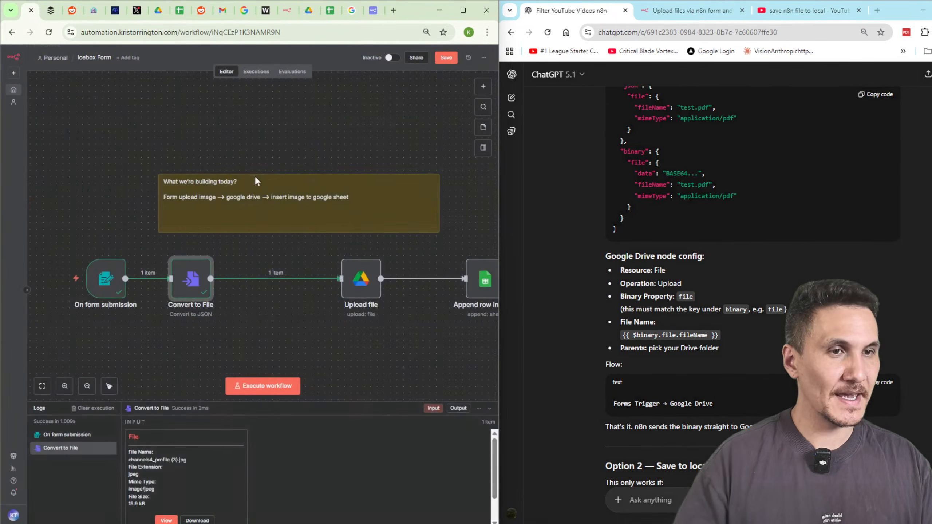
{"action": "key", "text": "Delete"}
{"action": "left_click", "coordinate": [368, 278]}
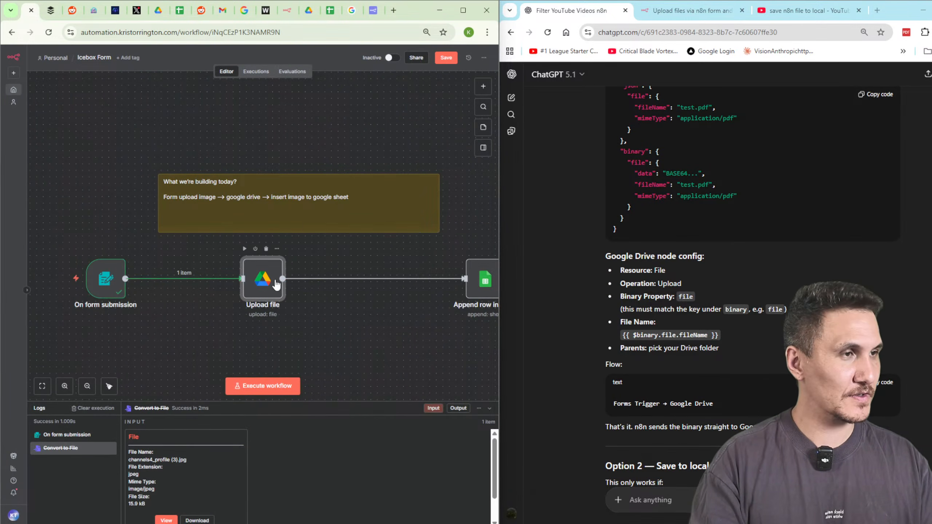
Set Upload file's Input Data Field Name to 'channels4_profile (3).jpg' and test the step.
{"action": "double_click", "coordinate": [367, 278]}
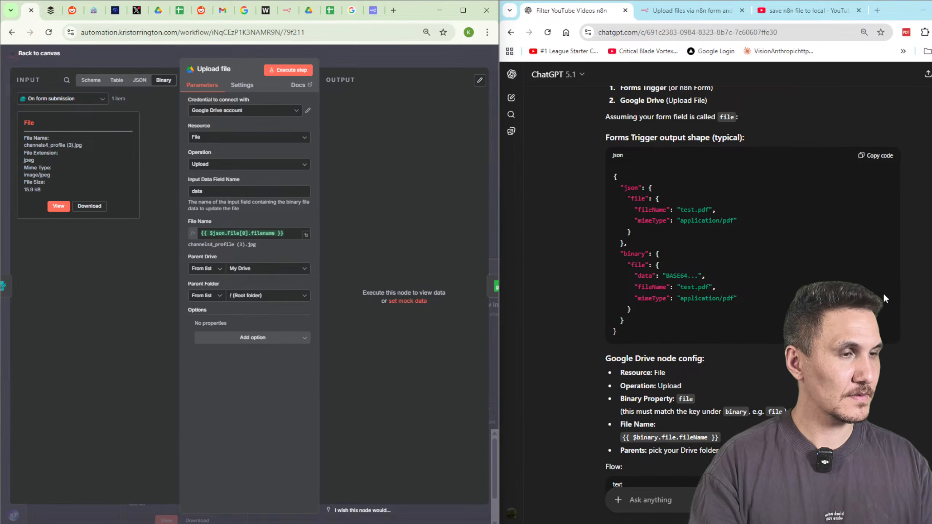
{"action": "scroll", "coordinate": [884, 296], "scroll_direction": "down", "scroll_amount": 5}
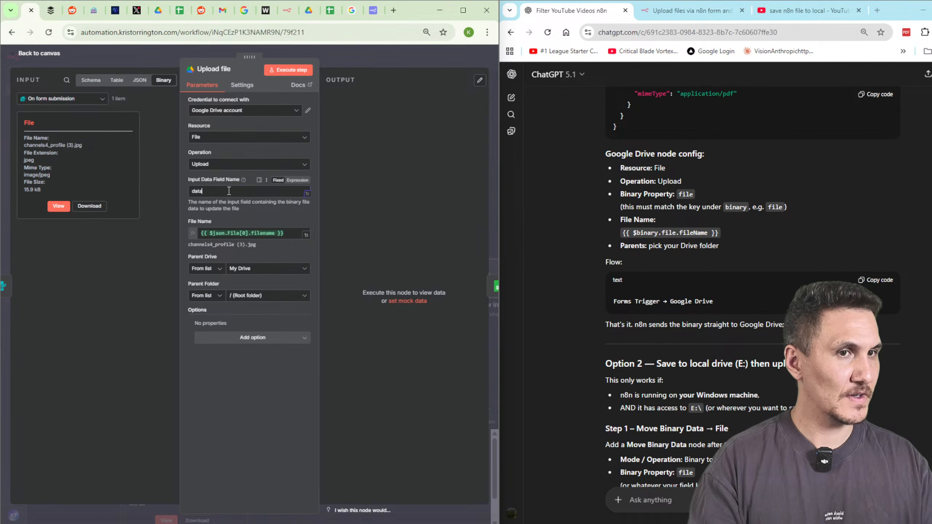
{"action": "left_click_drag", "start_coordinate": [83, 146], "coordinate": [10, 143]}
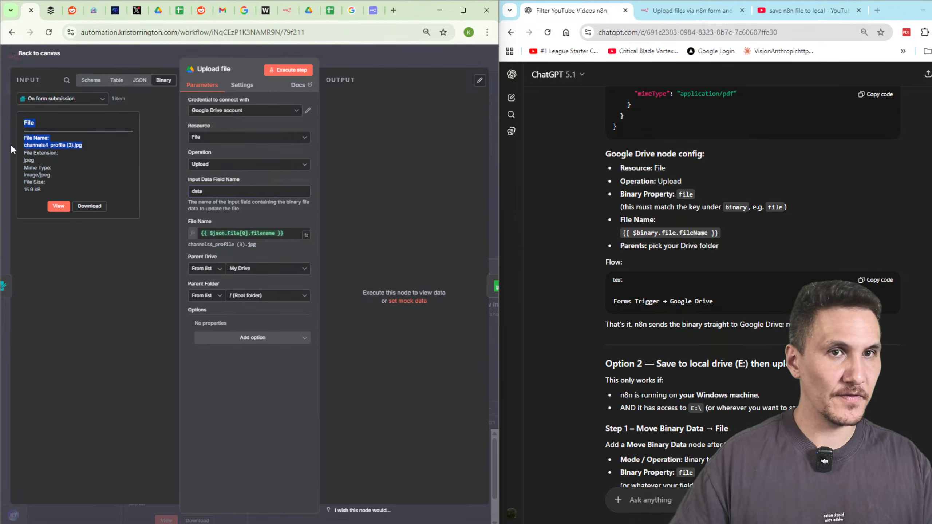
{"action": "left_click", "coordinate": [241, 194]}
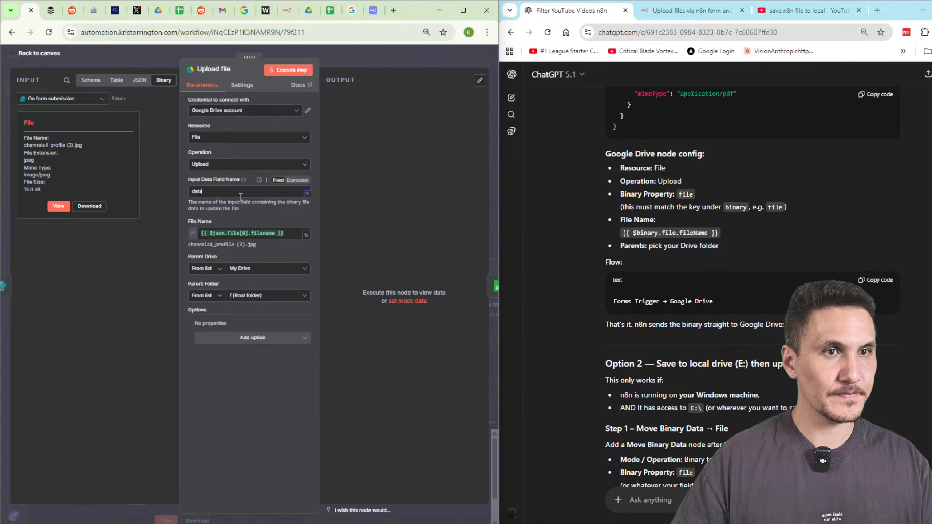
{"action": "left_click", "coordinate": [288, 69]}
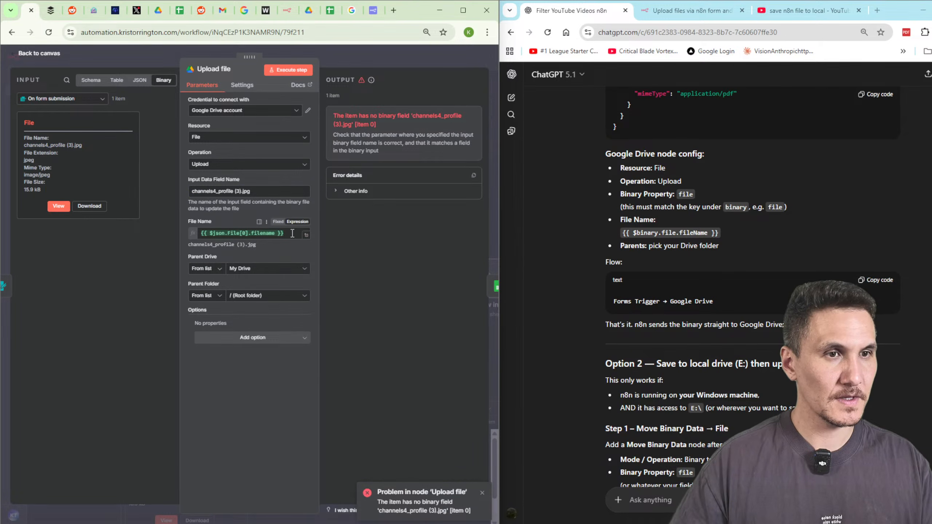
{"action": "left_click_drag", "start_coordinate": [283, 233], "coordinate": [106, 224]}
{"action": "left_click", "coordinate": [252, 340]}
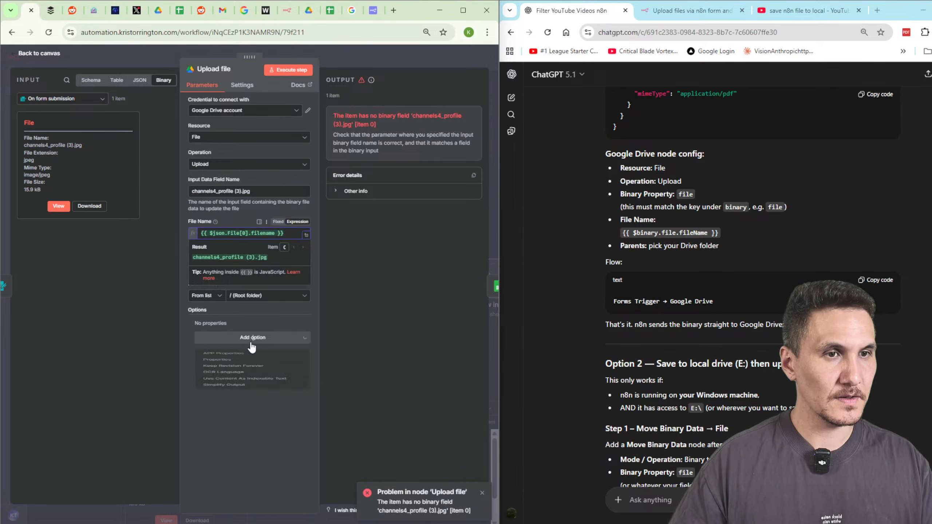
Ask ChatGPT to 'build the workflow'.
{"action": "left_click", "coordinate": [670, 288]}
{"action": "scroll", "coordinate": [669, 288], "scroll_direction": "down", "scroll_amount": 1}
{"action": "scroll", "coordinate": [678, 491], "scroll_direction": "down", "scroll_amount": 12}
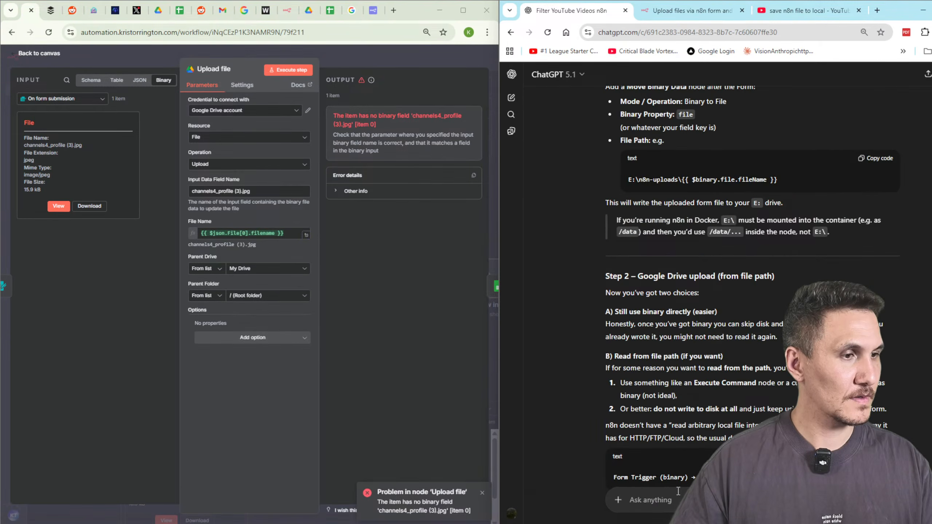
{"action": "type", "text": "build the wor"}
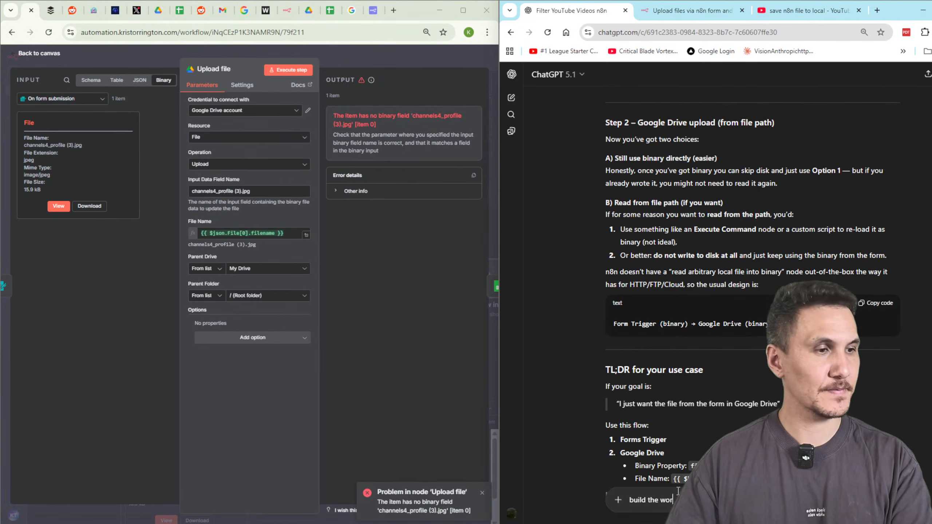
{"action": "type", "text": "kflow"}
{"action": "key", "text": "Return"}
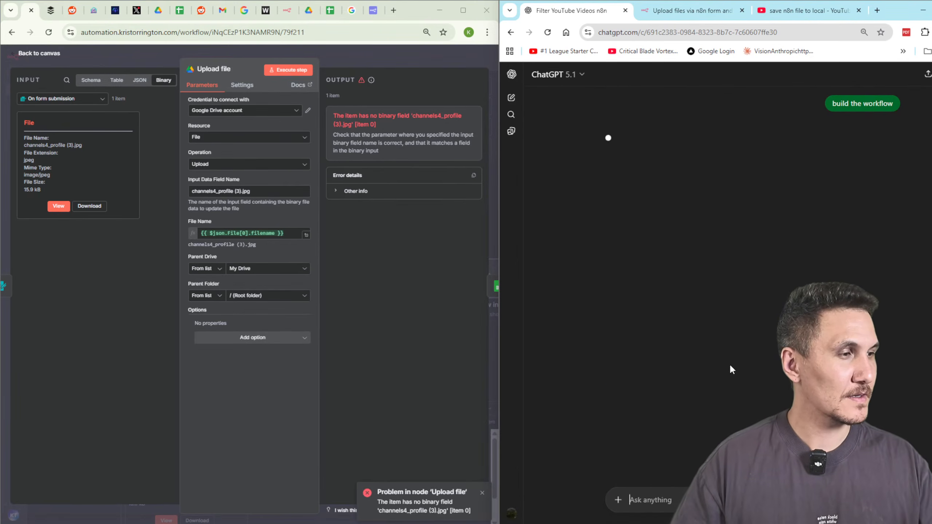
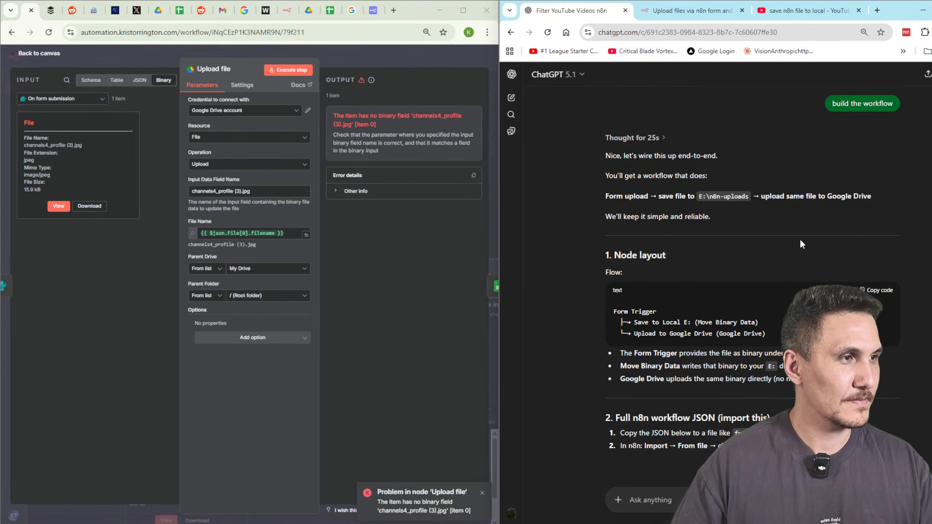
Read through ChatGPT's Form → Local E: → Google Drive workflow JSON and close n8n's Upload file panel.
{"action": "scroll", "coordinate": [800, 238], "scroll_direction": "down", "scroll_amount": 3}
{"action": "scroll", "coordinate": [897, 355], "scroll_direction": "down", "scroll_amount": 2}
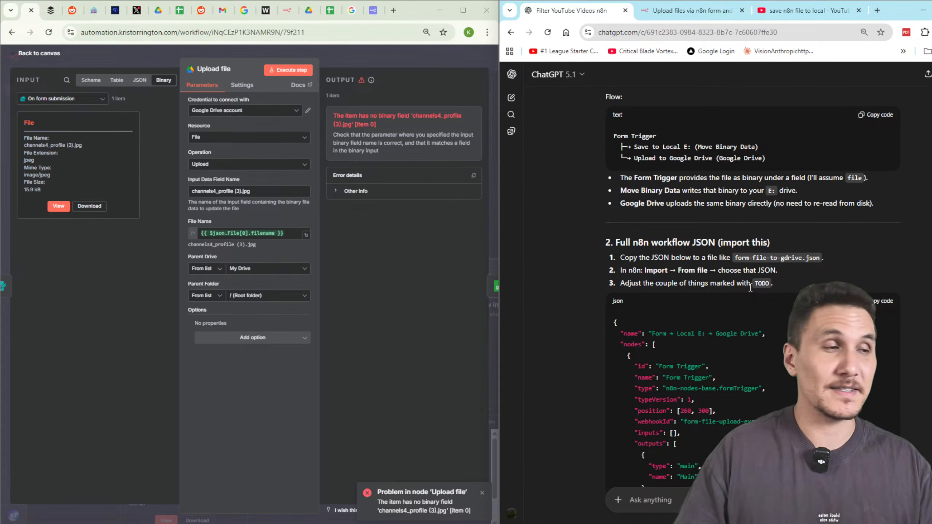
{"action": "scroll", "coordinate": [840, 268], "scroll_direction": "down", "scroll_amount": 8}
{"action": "scroll", "coordinate": [894, 261], "scroll_direction": "down", "scroll_amount": 5}
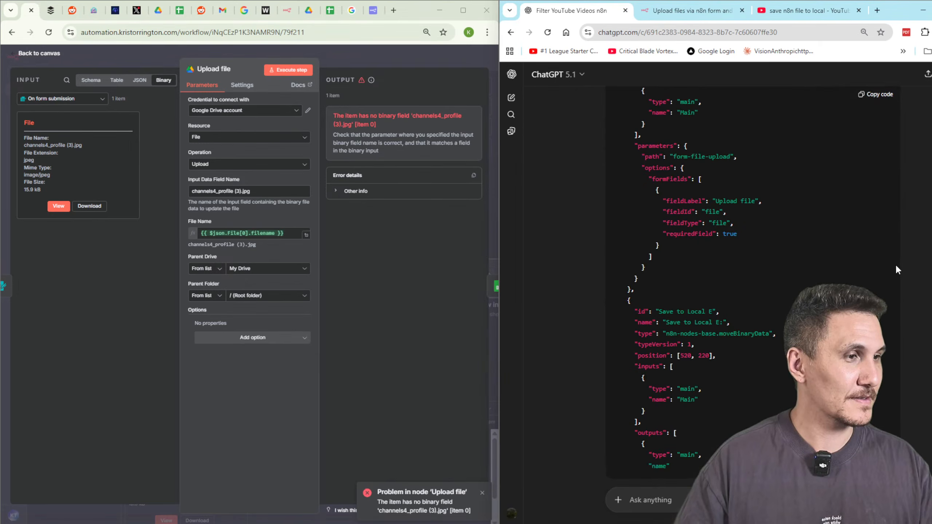
{"action": "scroll", "coordinate": [884, 270], "scroll_direction": "down", "scroll_amount": 4}
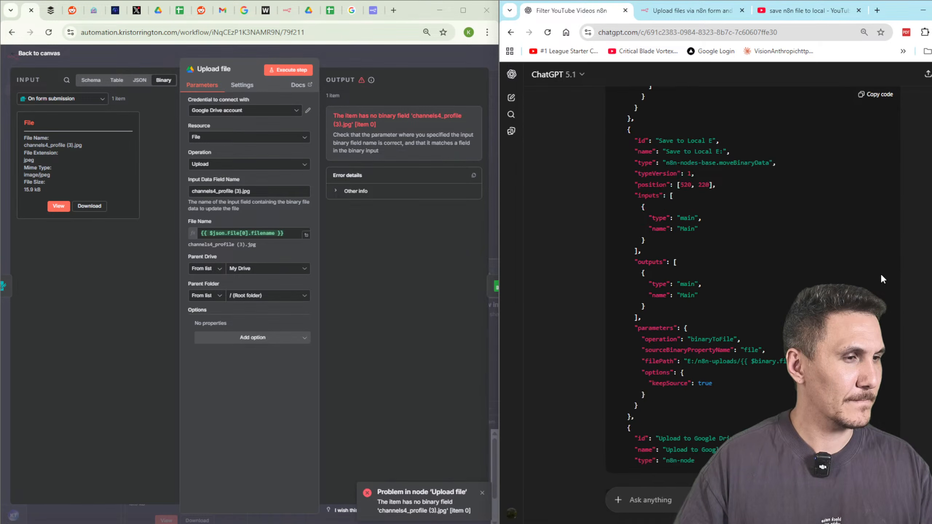
{"action": "left_click", "coordinate": [368, 63]}
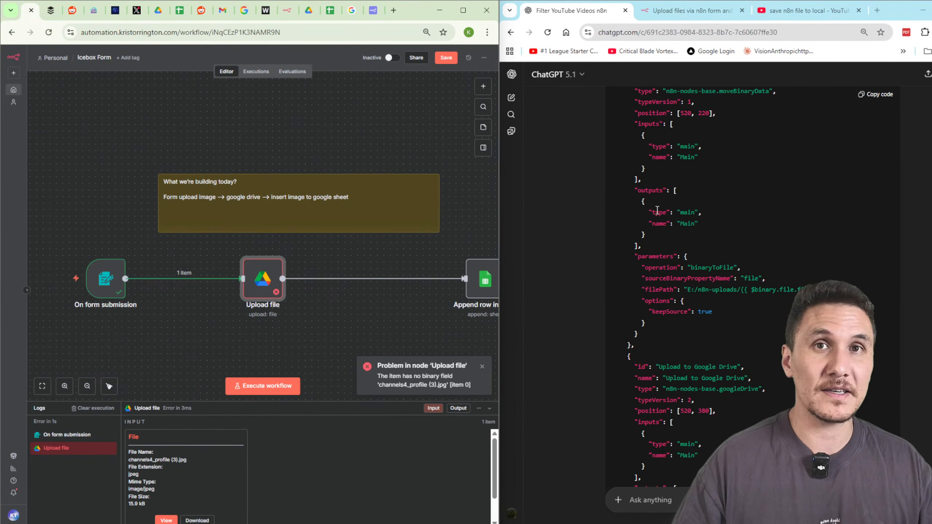
{"action": "scroll", "coordinate": [822, 266], "scroll_direction": "up", "scroll_amount": 9}
Copy ChatGPT's workflow JSON and paste it onto the n8n canvas.
{"action": "left_click", "coordinate": [876, 96]}
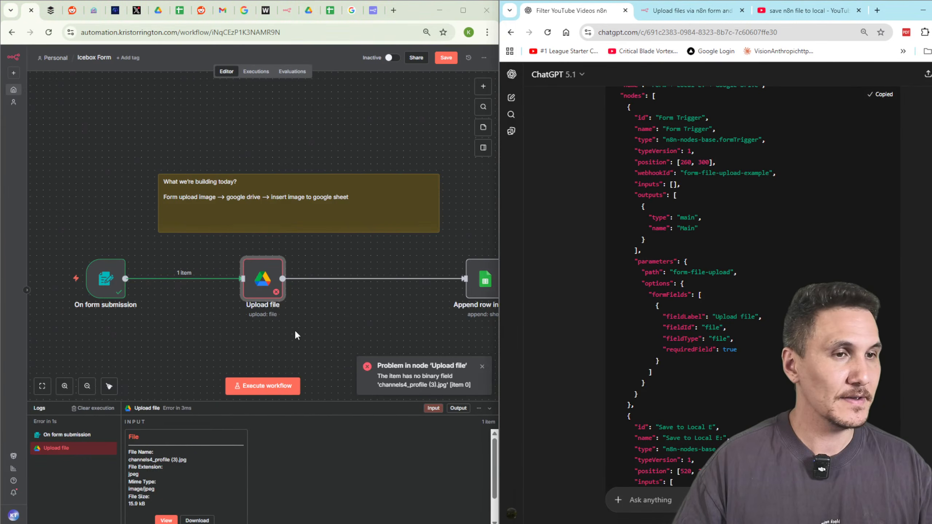
{"action": "scroll", "coordinate": [659, 307], "scroll_direction": "down", "scroll_amount": 6}
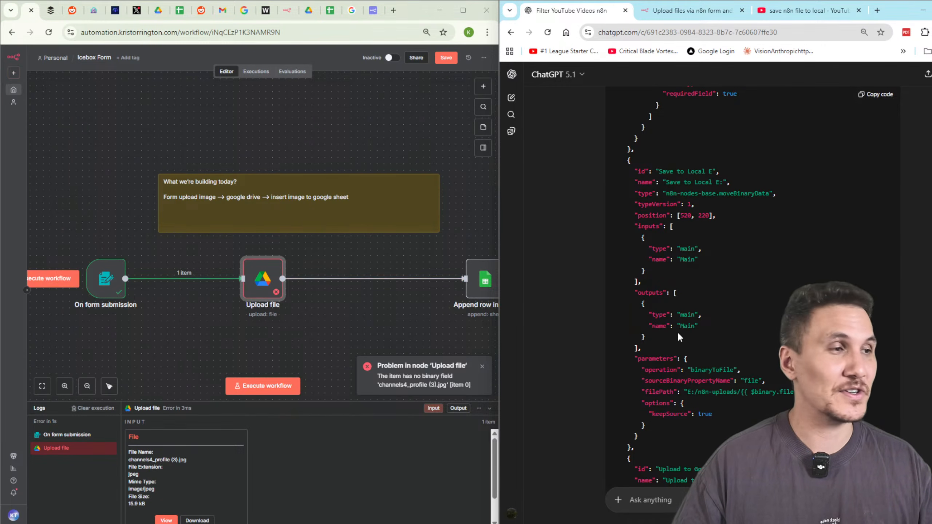
{"action": "scroll", "coordinate": [803, 136], "scroll_direction": "down", "scroll_amount": 12}
{"action": "left_click", "coordinate": [877, 96]}
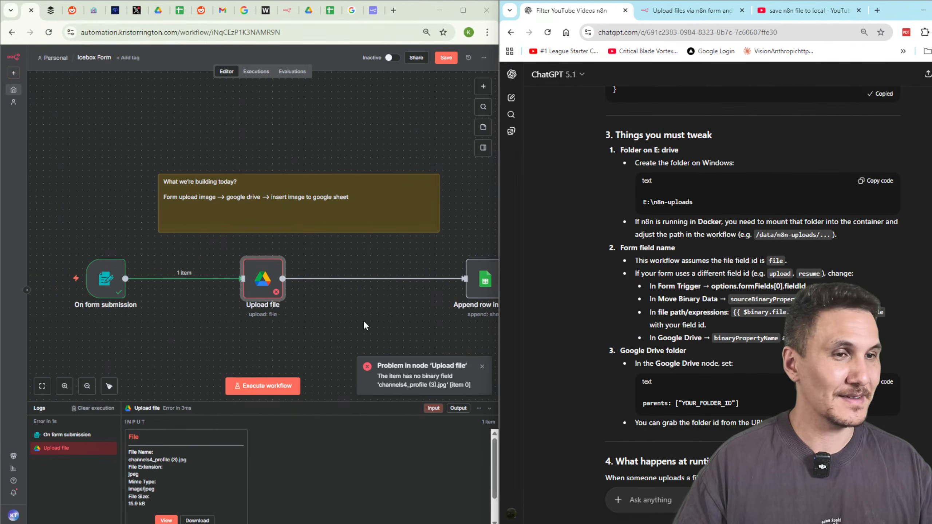
{"action": "scroll", "coordinate": [362, 319], "scroll_direction": "down", "scroll_amount": 3}
{"action": "scroll", "coordinate": [330, 257], "scroll_direction": "down", "scroll_amount": 4}
{"action": "key", "text": "ctrl+v"}
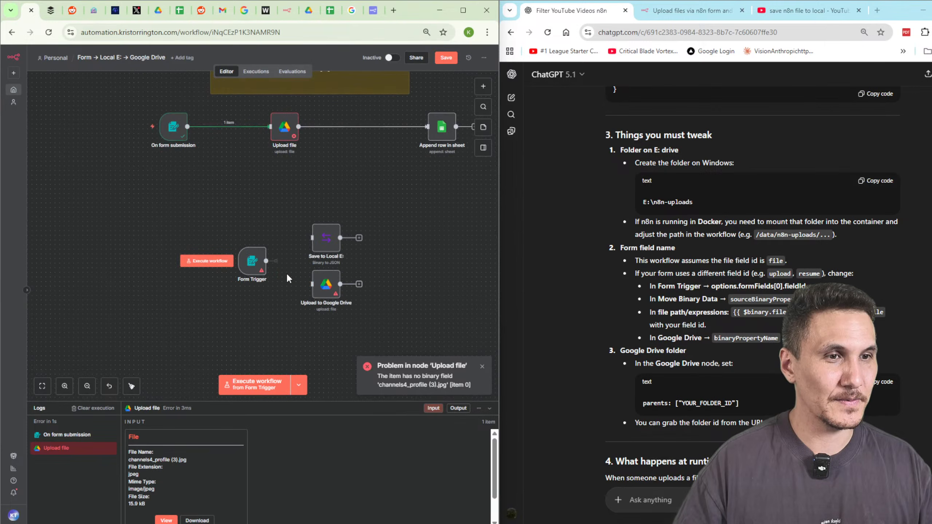
Line up Form Trigger, Save to Local E: and Upload to Google Drive in a row.
{"action": "left_click_drag", "start_coordinate": [314, 239], "coordinate": [264, 207]}
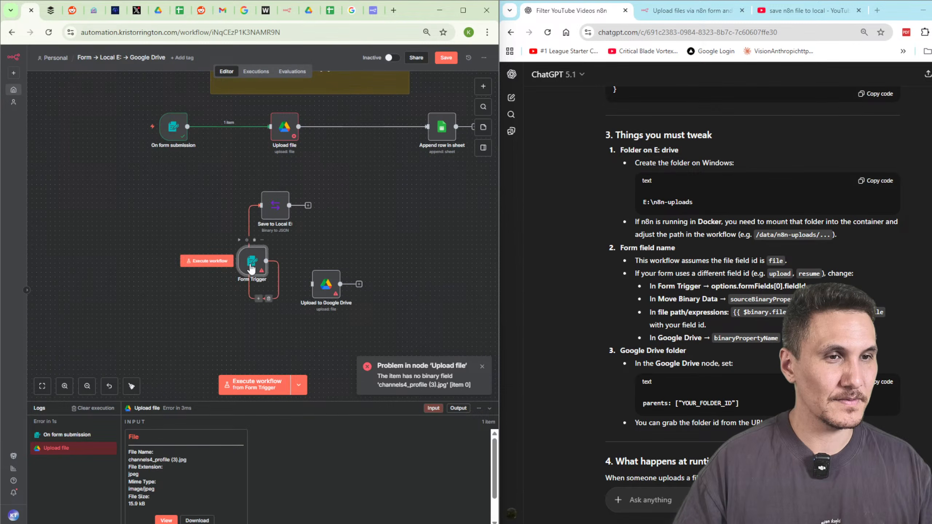
{"action": "left_click_drag", "start_coordinate": [252, 259], "coordinate": [173, 208]}
{"action": "left_click_drag", "start_coordinate": [332, 287], "coordinate": [353, 212]}
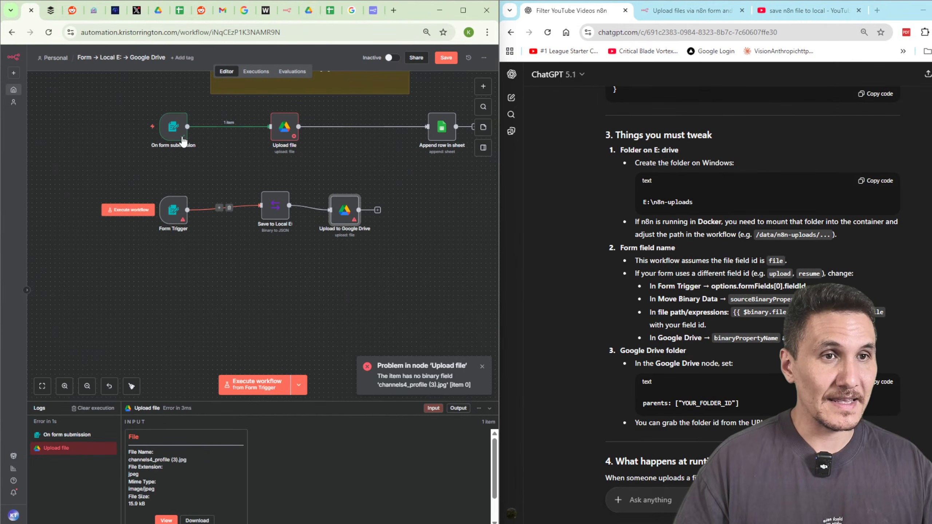
Disconnect On form submission from Upload file and test-run the workflow from the form trigger.
{"action": "left_click", "coordinate": [233, 126]}
{"action": "left_click", "coordinate": [299, 384]}
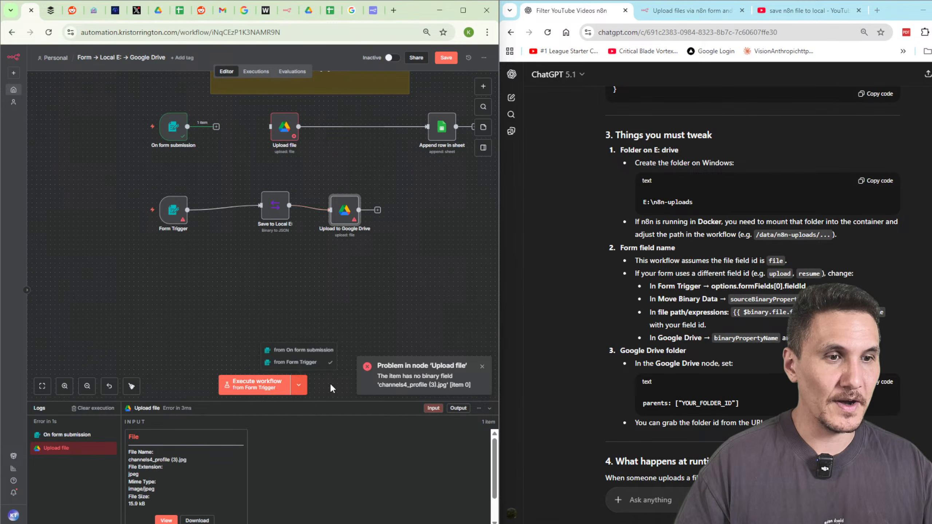
{"action": "left_click", "coordinate": [301, 350]}
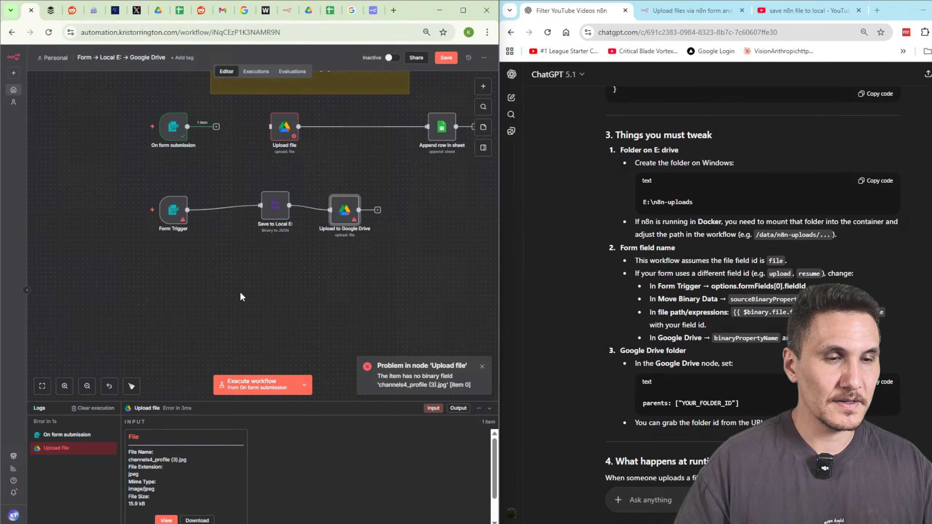
{"action": "left_click", "coordinate": [304, 384]}
{"action": "left_click", "coordinate": [301, 361]}
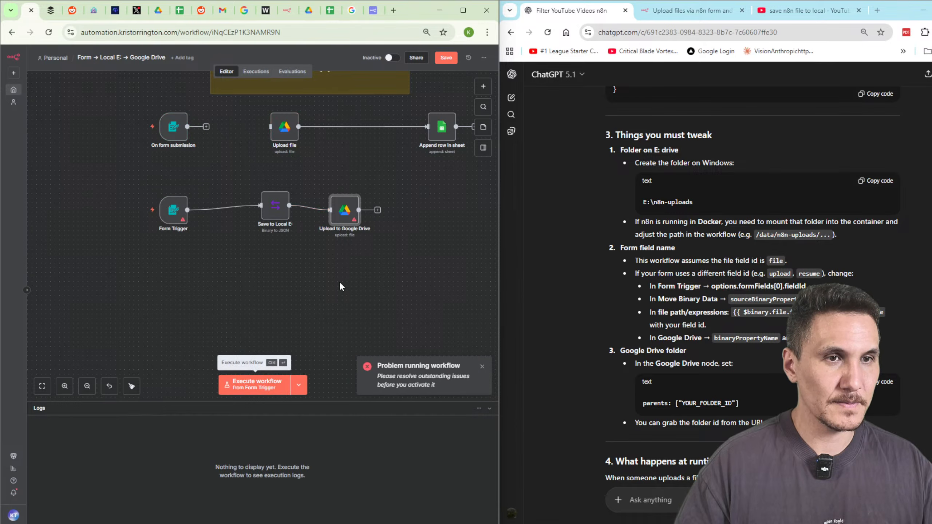
Delete the pasted Form Trigger and Save to Local E: nodes, rewiring On form submission forward.
{"action": "double_click", "coordinate": [167, 217]}
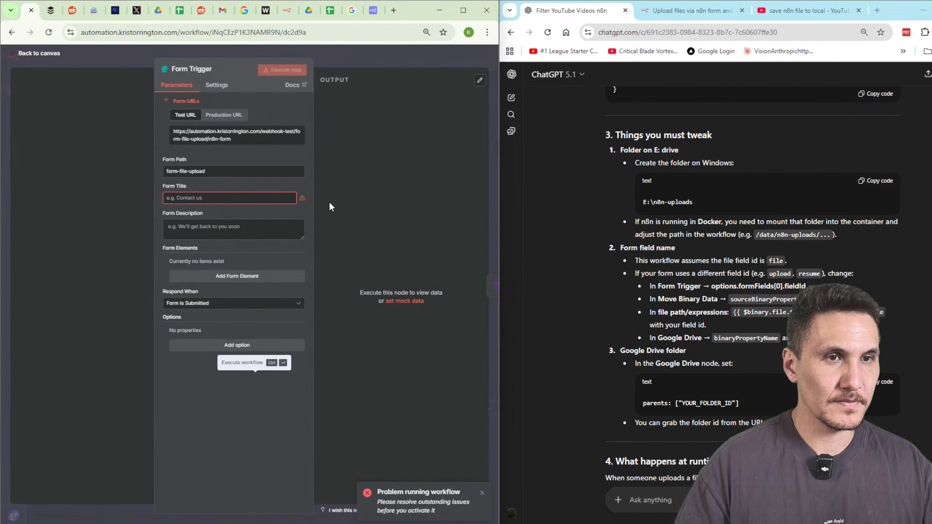
{"action": "key", "text": "Escape"}
{"action": "left_click", "coordinate": [176, 189]}
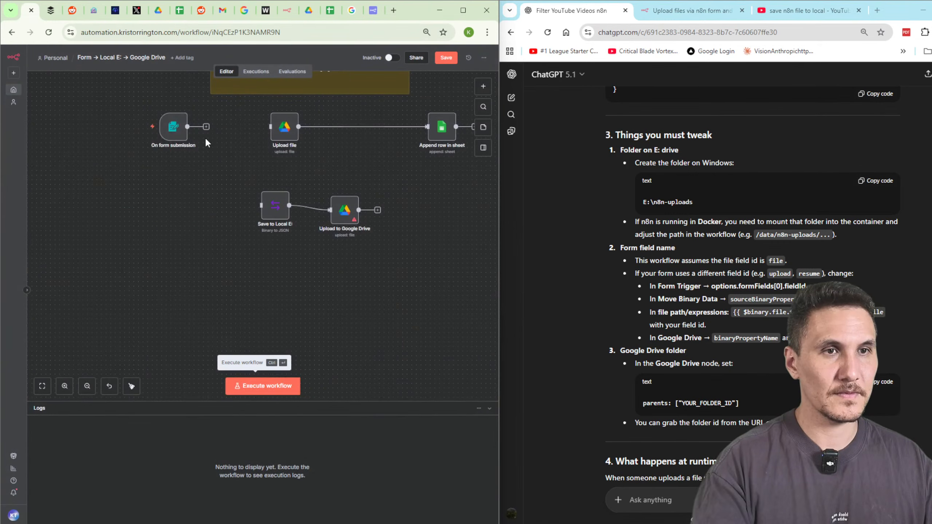
{"action": "mouse_move", "coordinate": [206, 127]}
{"action": "left_mouse_down"}
{"action": "mouse_move", "coordinate": [264, 222]}
{"action": "mouse_move", "coordinate": [267, 207]}
{"action": "left_mouse_up"}
{"action": "left_click", "coordinate": [263, 186]}
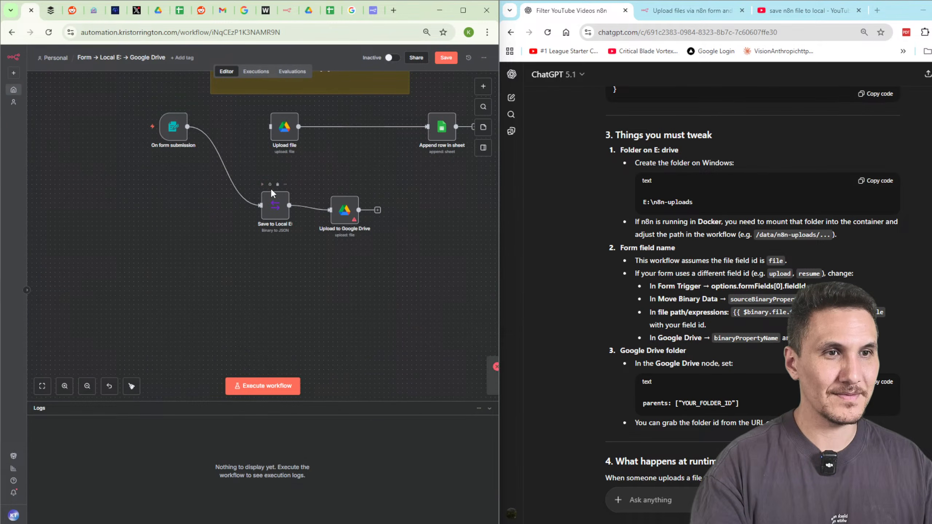
{"action": "left_click", "coordinate": [273, 203]}
{"action": "key", "text": "Delete"}
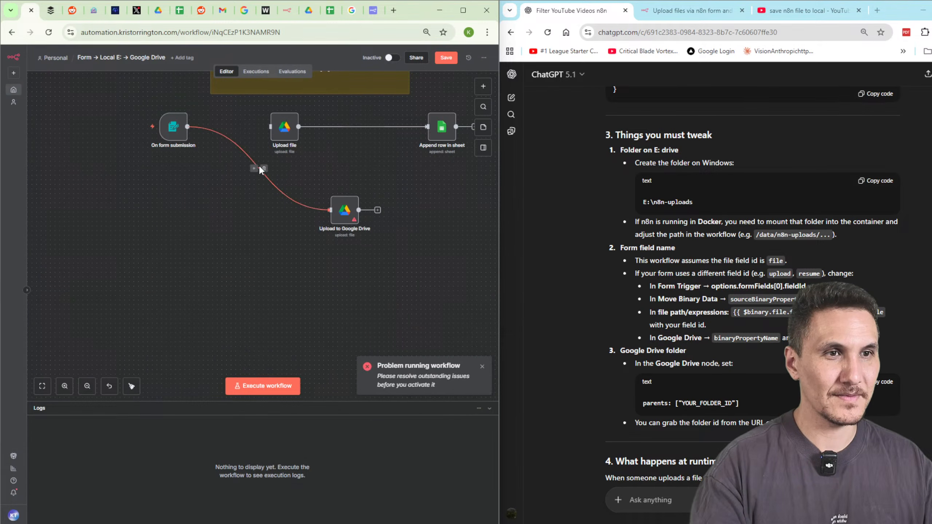
{"action": "scroll", "coordinate": [258, 164], "scroll_direction": "up", "scroll_amount": 4}
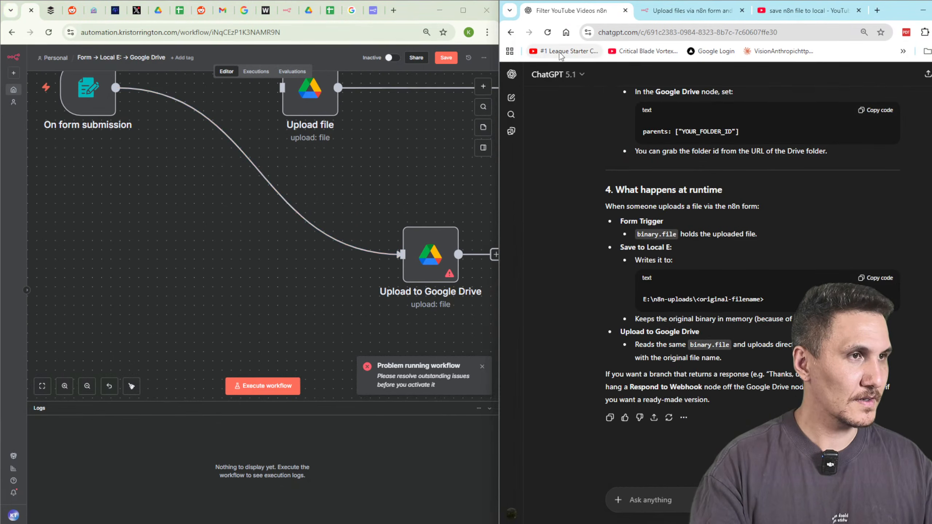
{"action": "mouse_move", "coordinate": [256, 159]}
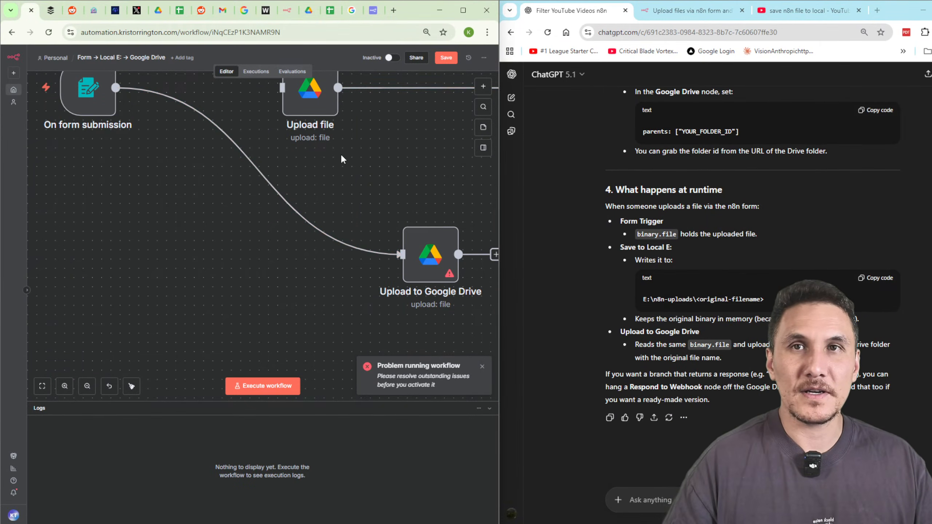
Search YouTube for 'upload files from n8n form to google' and browse the results.
{"action": "left_click", "coordinate": [804, 10]}
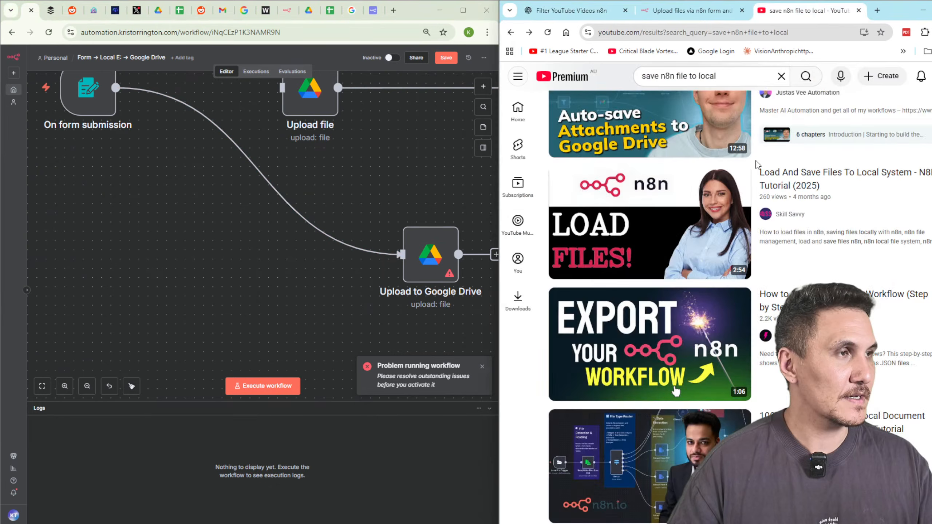
{"action": "triple_click", "coordinate": [690, 77]}
{"action": "type", "text": "upload files from "}
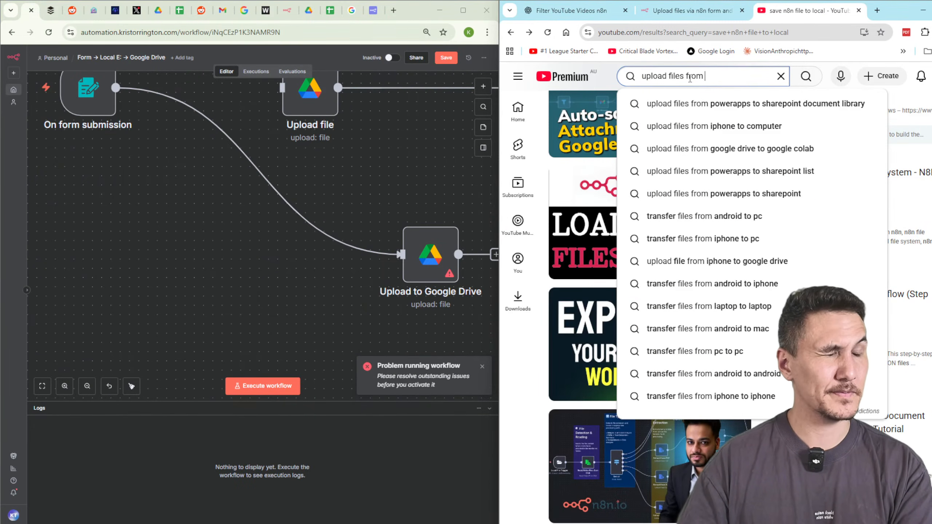
{"action": "type", "text": "n8n form t"}
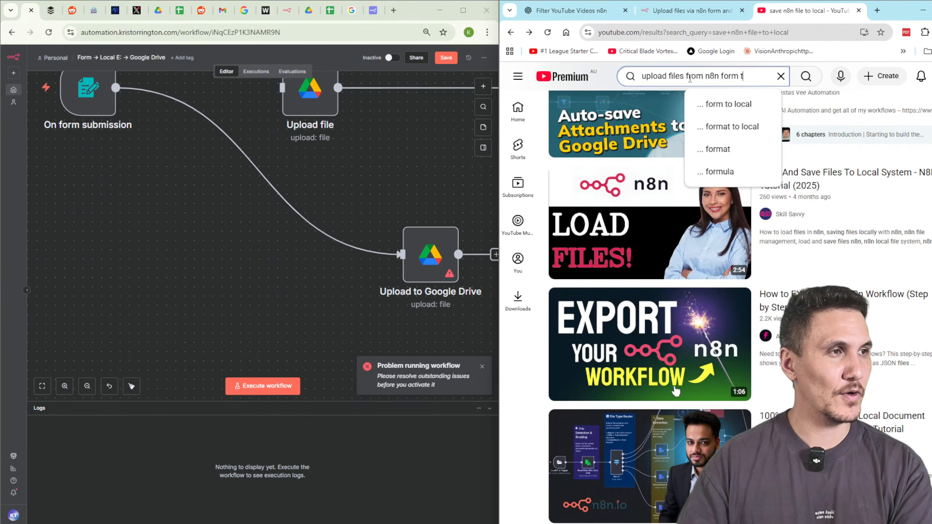
{"action": "type", "text": "o google"}
{"action": "key", "text": "Return"}
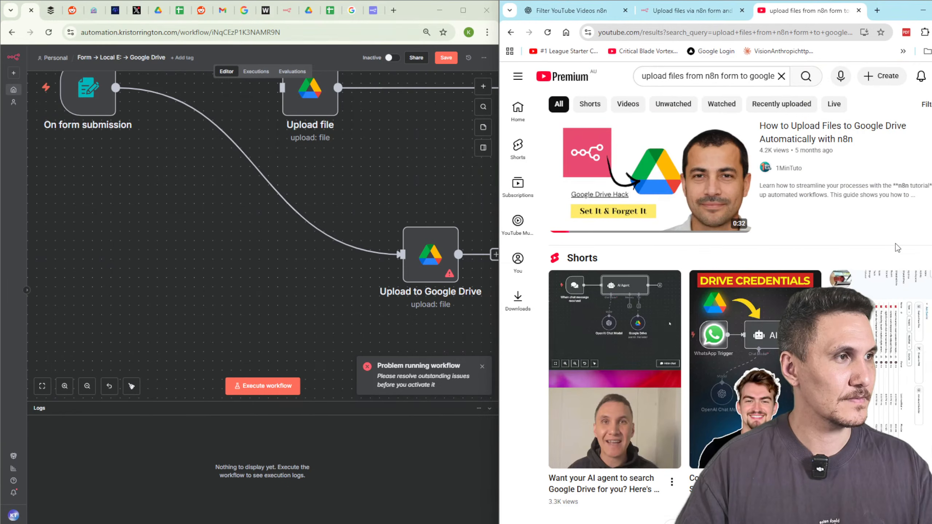
{"action": "scroll", "coordinate": [895, 244], "scroll_direction": "down", "scroll_amount": 8}
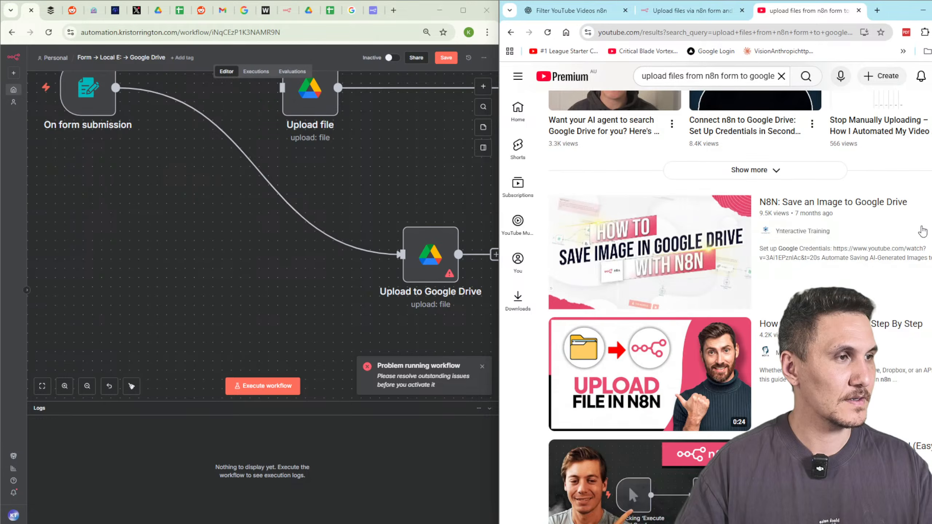
{"action": "scroll", "coordinate": [925, 238], "scroll_direction": "down", "scroll_amount": 5}
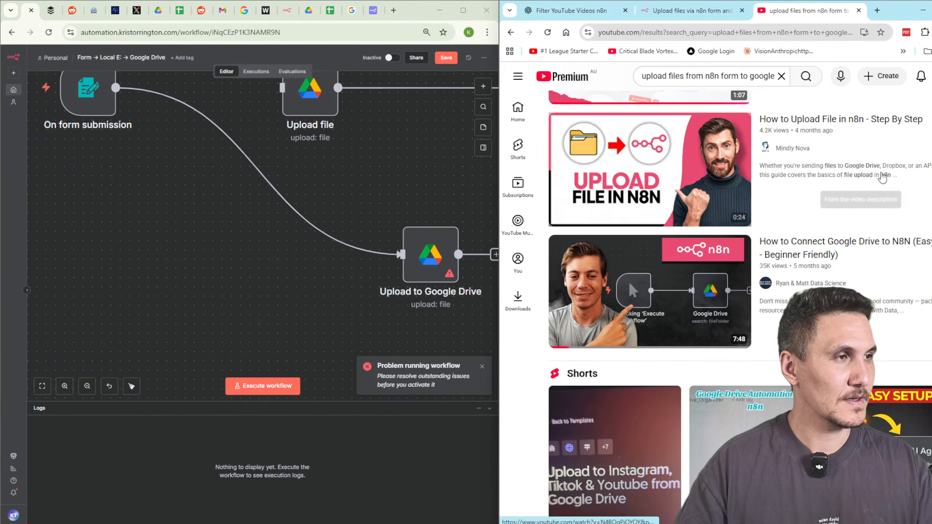
Search YouTube for 'form and files n8n'.
{"action": "triple_click", "coordinate": [722, 84]}
{"action": "type", "text": "form"}
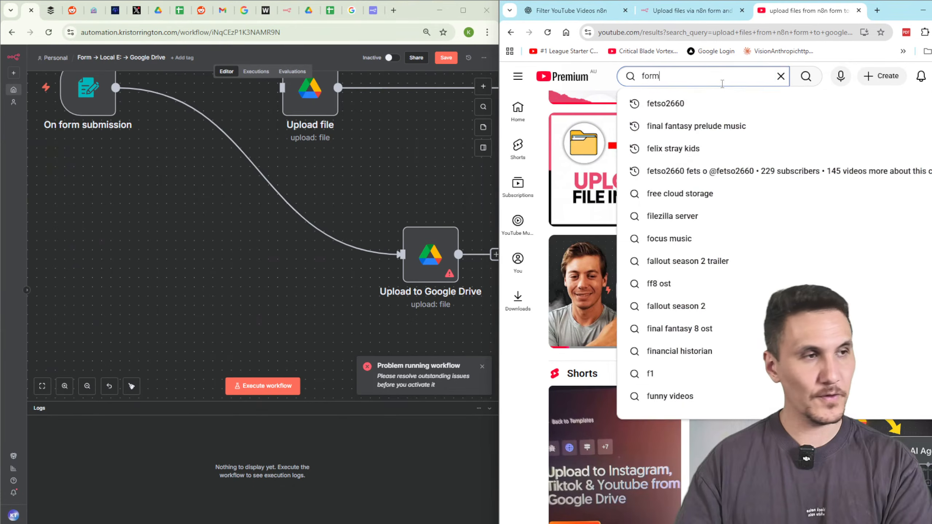
{"action": "type", "text": " and files n8n"}
{"action": "key", "text": "Return"}
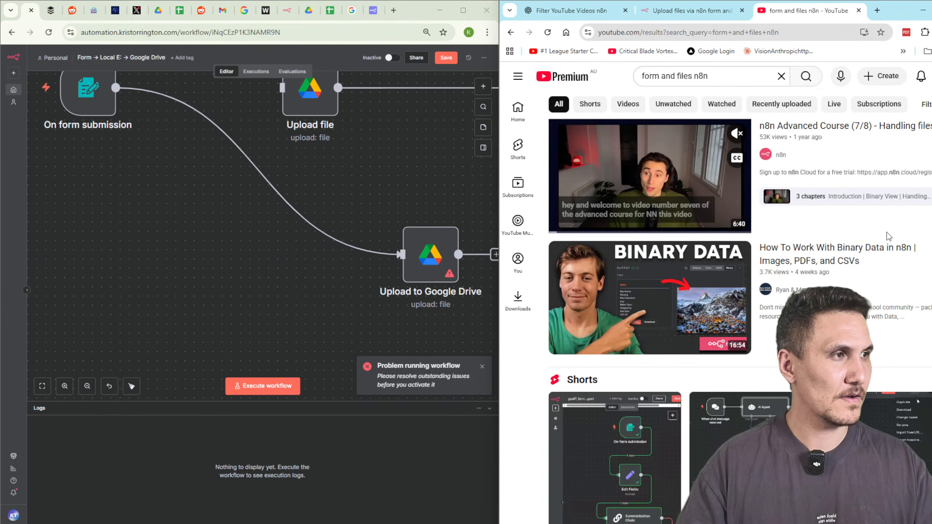
Play the n8n Handling files tutorial, skipping ahead through compression to the decompressed output.
{"action": "left_click", "coordinate": [683, 201]}
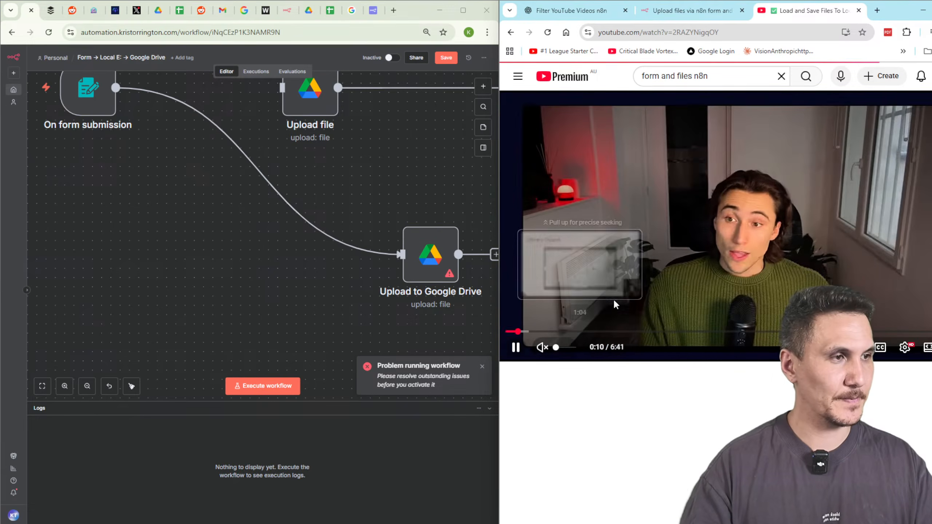
{"action": "key", "text": "l"}
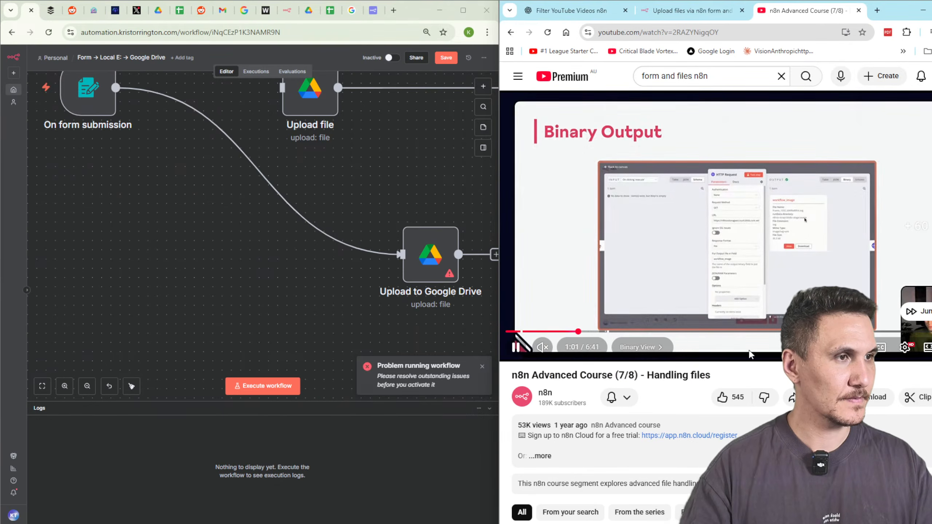
{"action": "key", "text": "l"}
{"action": "key", "text": "l"}
{"action": "key", "text": "l"}
{"action": "key", "text": "l"}
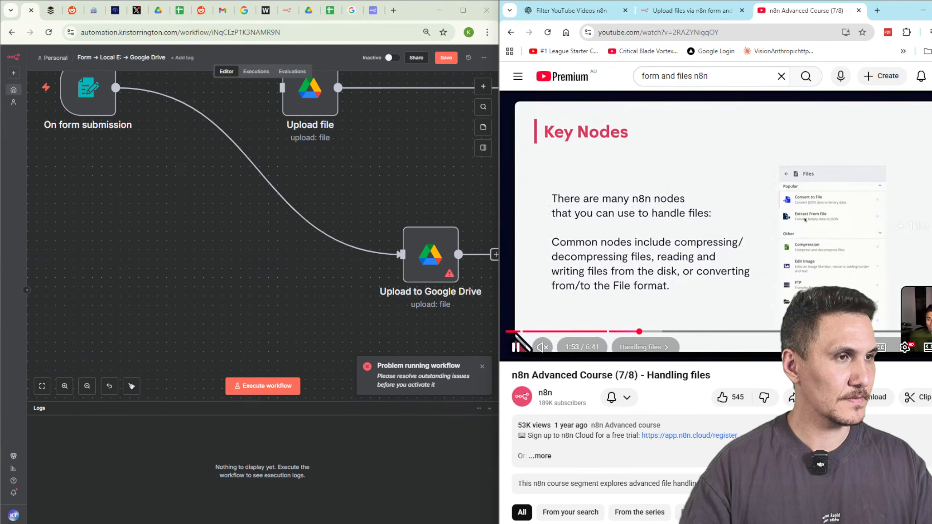
{"action": "key", "text": "l"}
{"action": "key", "text": "l"}
{"action": "key", "text": "l"}
{"action": "key", "text": "l"}
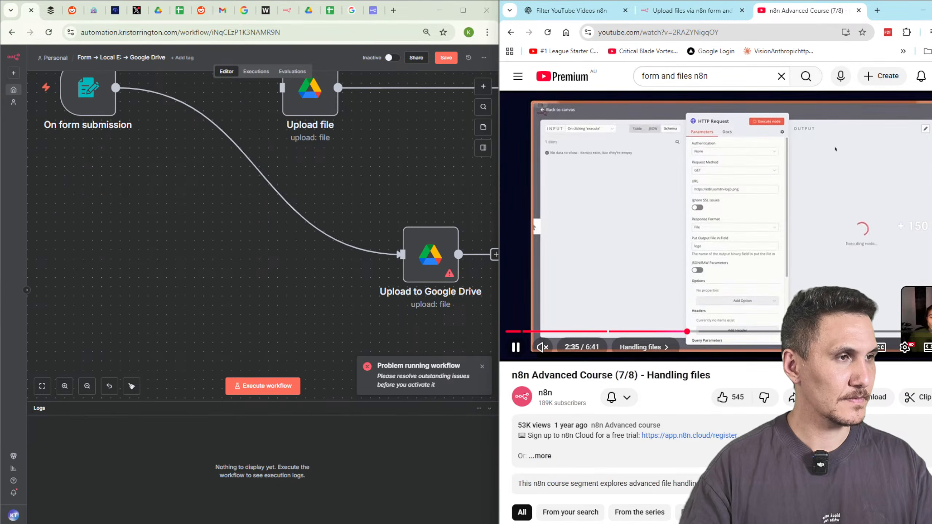
{"action": "key", "text": "l"}
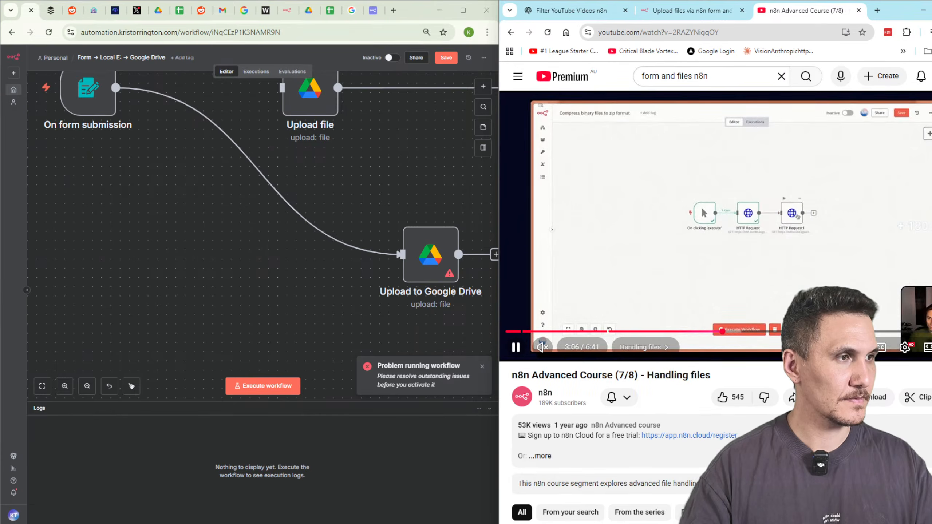
{"action": "key", "text": "l"}
{"action": "key", "text": "l"}
{"action": "key", "text": "l"}
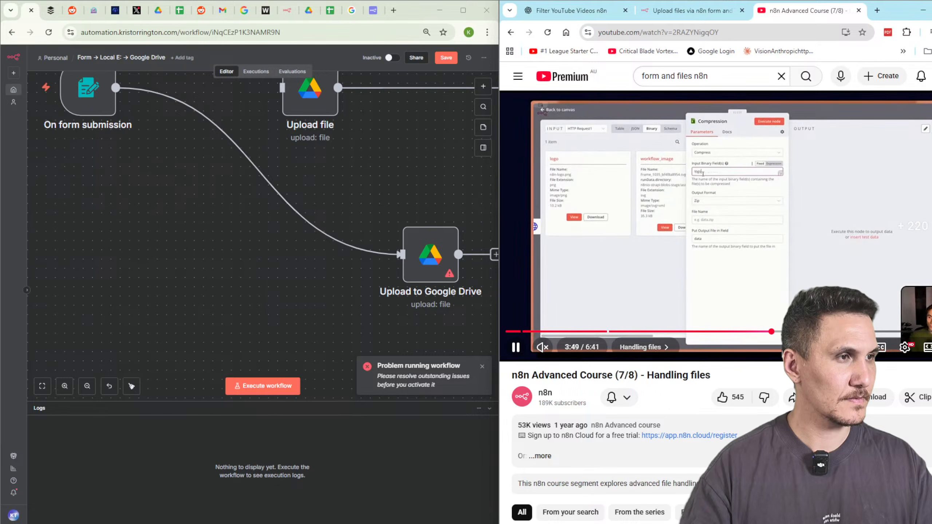
{"action": "key", "text": "l"}
{"action": "key", "text": "l"}
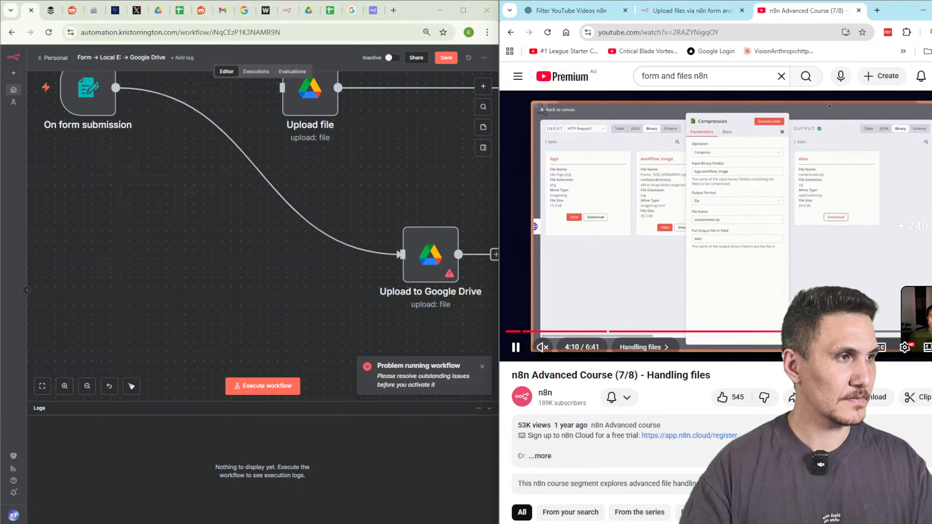
{"action": "key", "text": "l"}
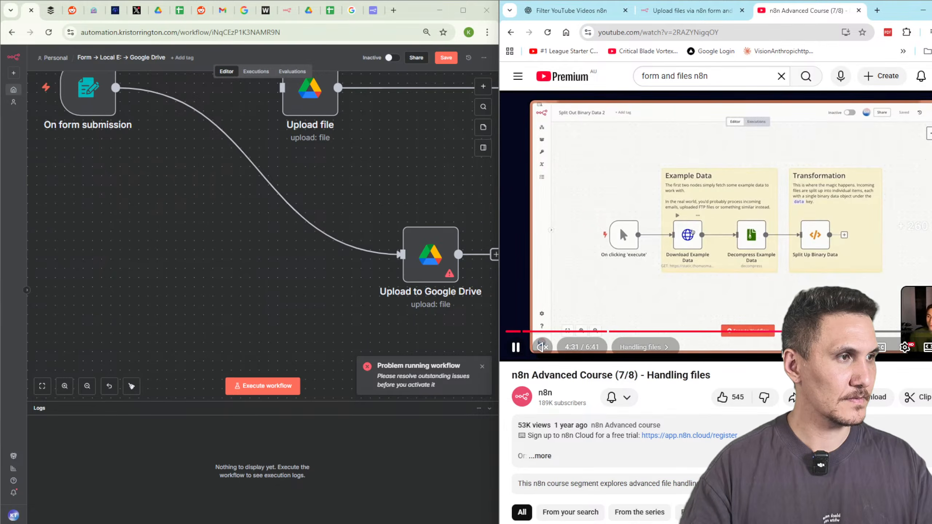
{"action": "key", "text": "l"}
{"action": "key", "text": "l"}
{"action": "key", "text": "l"}
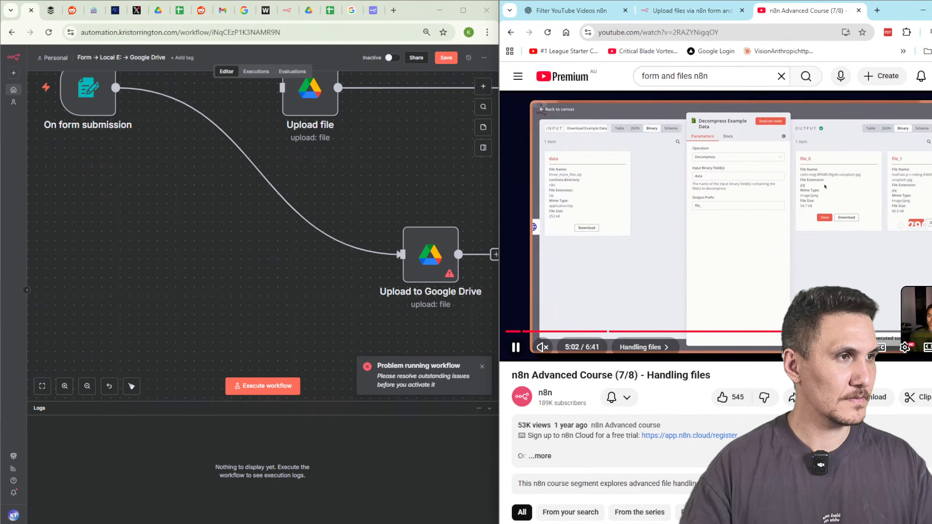
{"action": "key", "text": "l"}
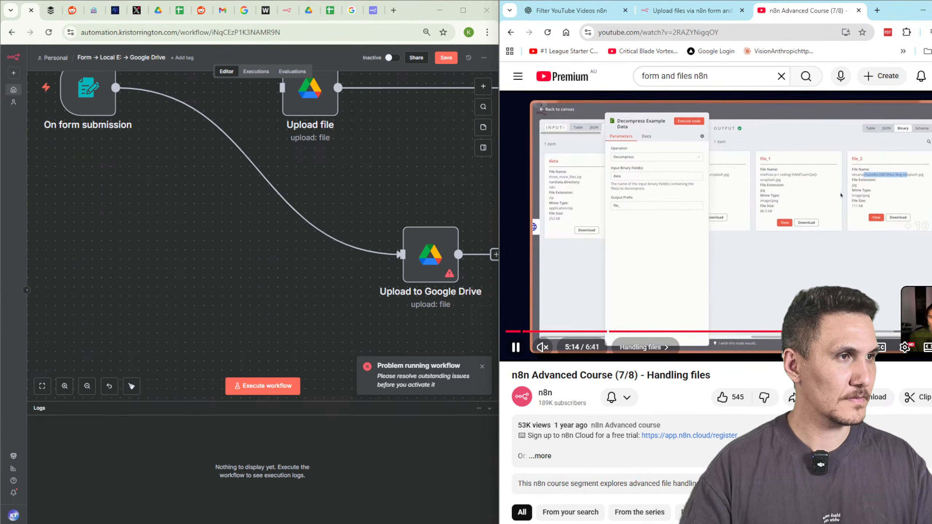
{"action": "key", "text": "l"}
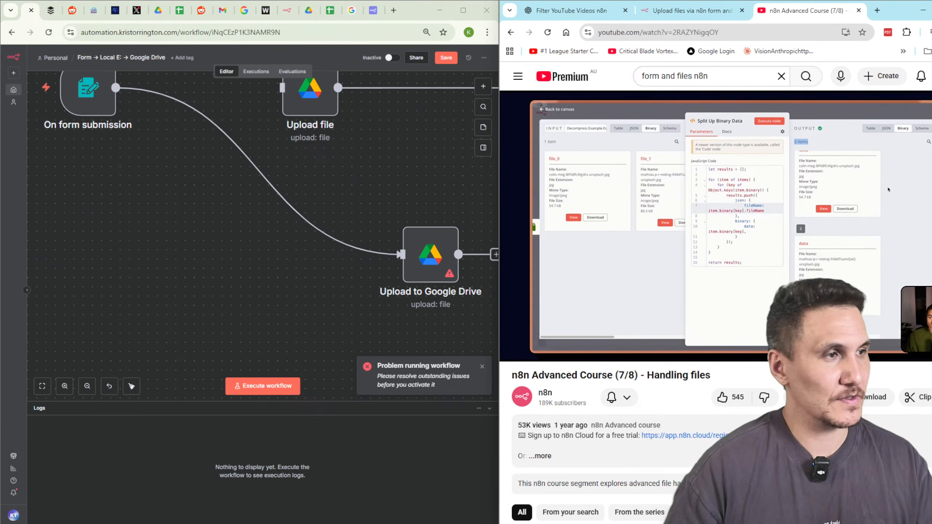
Jump later in the Handling files video, then rewind to the example data download step.
{"action": "mouse_move", "coordinate": [745, 344]}
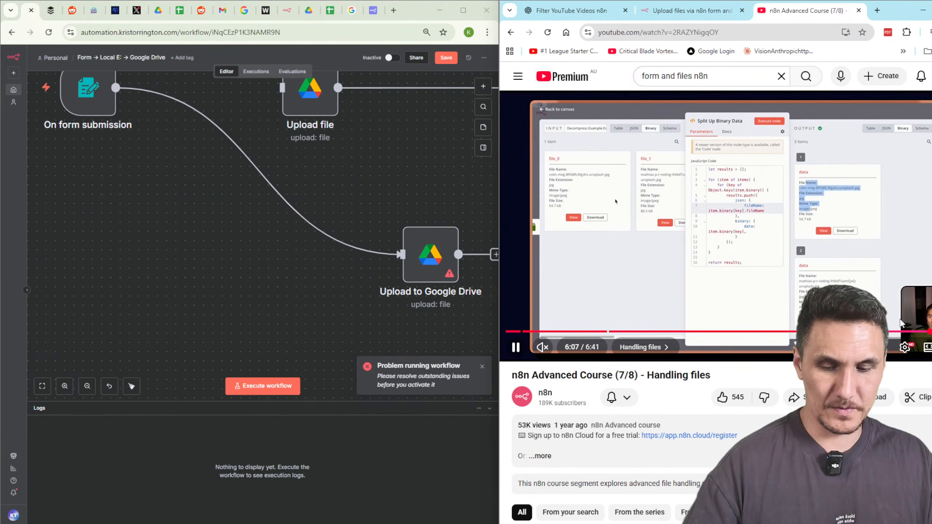
{"action": "left_click", "coordinate": [906, 332]}
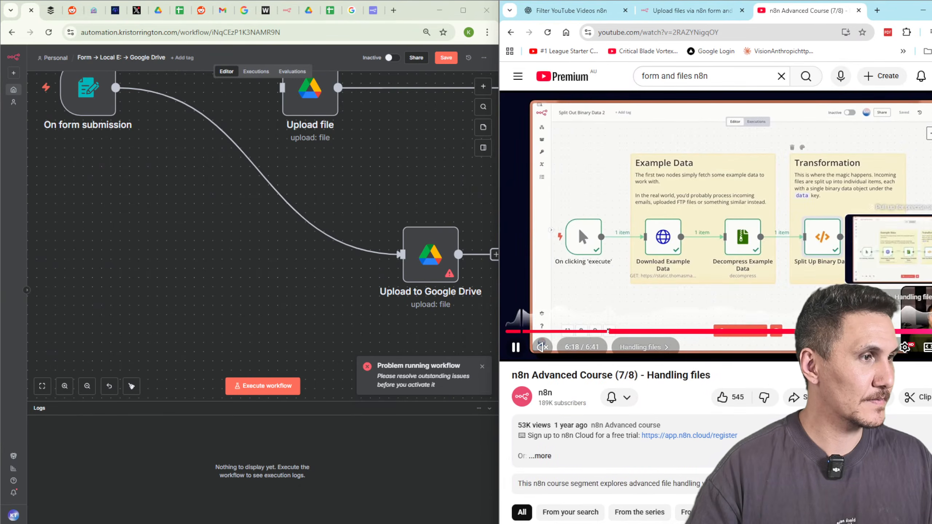
{"action": "key", "text": "Left"}
{"action": "key", "text": "Left"}
{"action": "key", "text": "Left"}
{"action": "key", "text": "Left"}
{"action": "key", "text": "Left"}
{"action": "key", "text": "Left"}
{"action": "key", "text": "Left"}
{"action": "key", "text": "Left"}
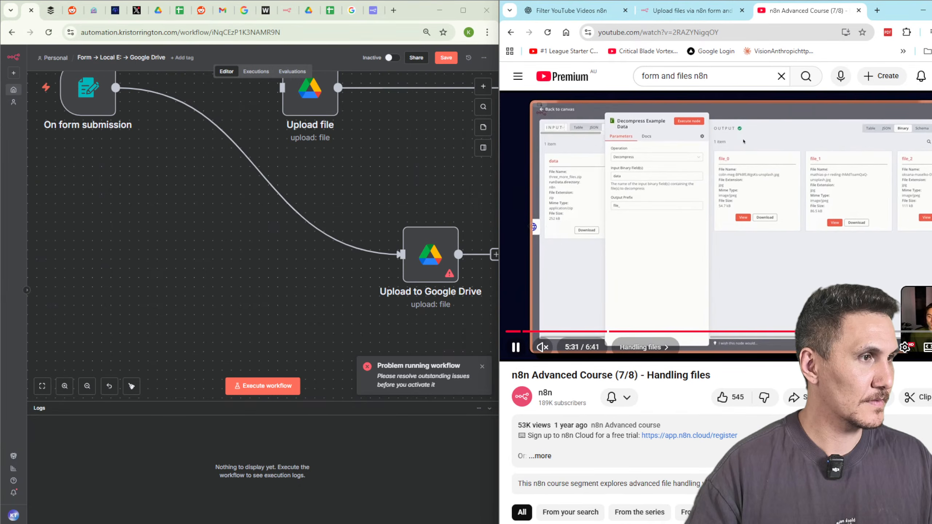
{"action": "key", "text": "Left"}
{"action": "key", "text": "Left"}
{"action": "key", "text": "Left"}
{"action": "key", "text": "Left"}
{"action": "key", "text": "Left"}
{"action": "key", "text": "Left"}
{"action": "key", "text": "Left"}
{"action": "key", "text": "Left"}
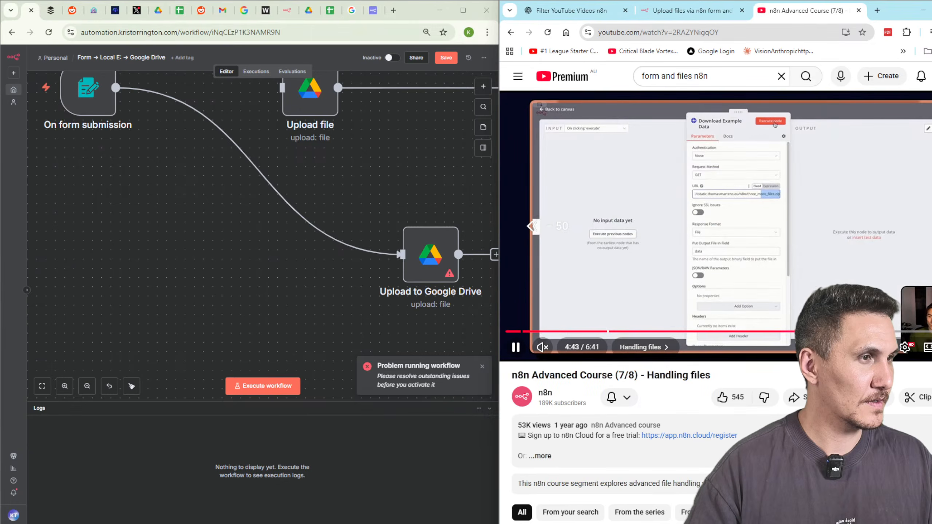
{"action": "scroll", "coordinate": [715, 257], "scroll_direction": "down", "scroll_amount": 8}
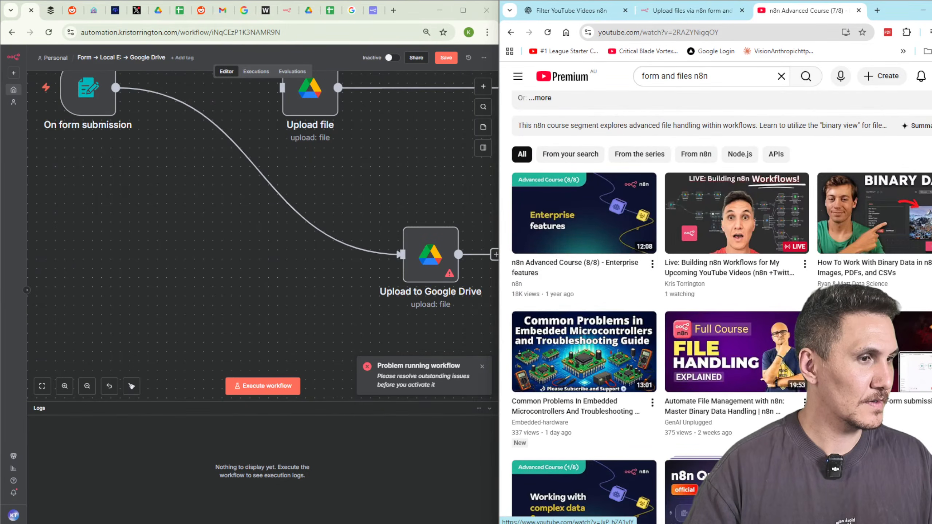
Open the Automate File Management with n8n tutorial and scrub to around 5:14.
{"action": "left_click", "coordinate": [671, 322]}
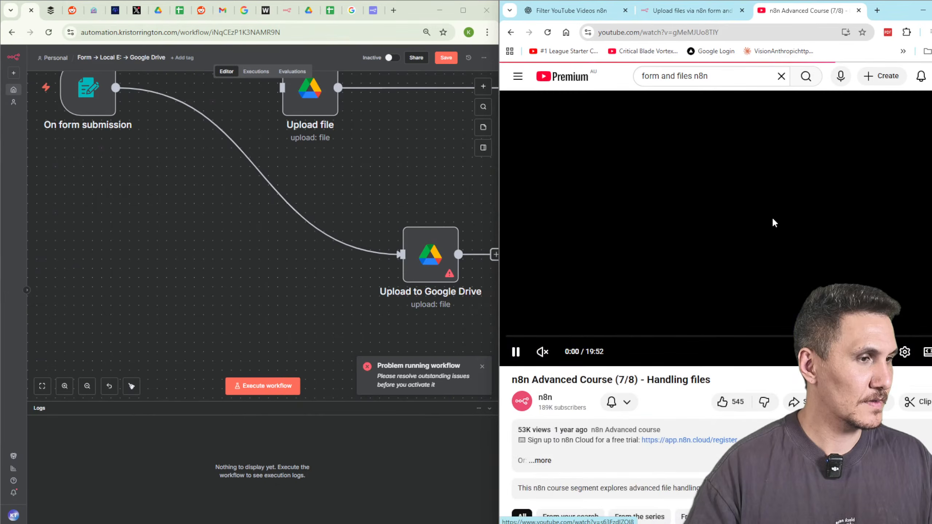
{"action": "key", "text": "Right"}
{"action": "key", "text": "Right"}
{"action": "key", "text": "Right"}
{"action": "key", "text": "Right"}
{"action": "key", "text": "Right"}
{"action": "key", "text": "Right"}
{"action": "key", "text": "Right"}
{"action": "key", "text": "Right"}
{"action": "key", "text": "Right"}
{"action": "key", "text": "Right"}
{"action": "key", "text": "Right"}
{"action": "key", "text": "Right"}
{"action": "key", "text": "Right"}
{"action": "key", "text": "Right"}
{"action": "key", "text": "Right"}
{"action": "key", "text": "Right"}
{"action": "key", "text": "Right"}
{"action": "key", "text": "Right"}
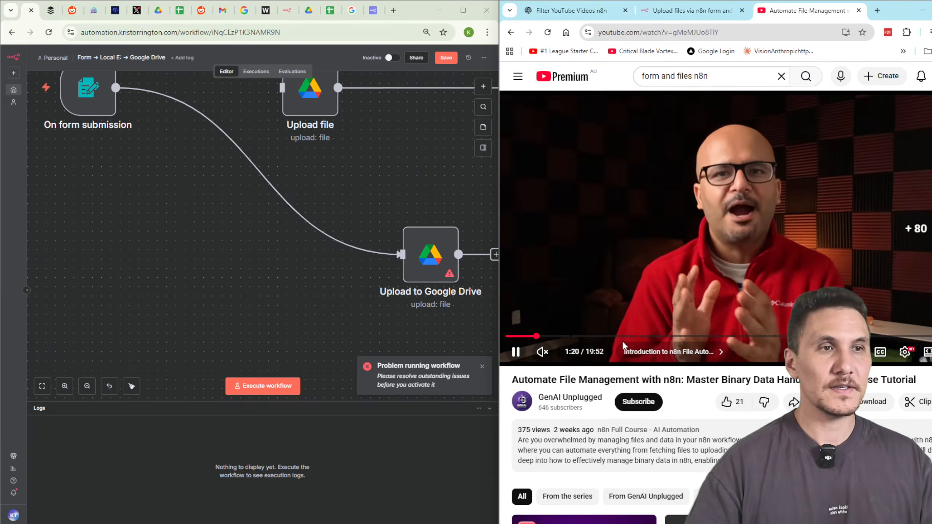
{"action": "key", "text": "Right"}
{"action": "key", "text": "Right"}
{"action": "key", "text": "Right"}
{"action": "key", "text": "Right"}
{"action": "key", "text": "Right"}
{"action": "key", "text": "Right"}
{"action": "key", "text": "Right"}
{"action": "key", "text": "Right"}
{"action": "key", "text": "Right"}
{"action": "key", "text": "Right"}
{"action": "key", "text": "Right"}
{"action": "key", "text": "Right"}
{"action": "key", "text": "Right"}
{"action": "key", "text": "Right"}
{"action": "key", "text": "Right"}
{"action": "key", "text": "Right"}
{"action": "key", "text": "Right"}
{"action": "key", "text": "Right"}
{"action": "key", "text": "Right"}
{"action": "key", "text": "Right"}
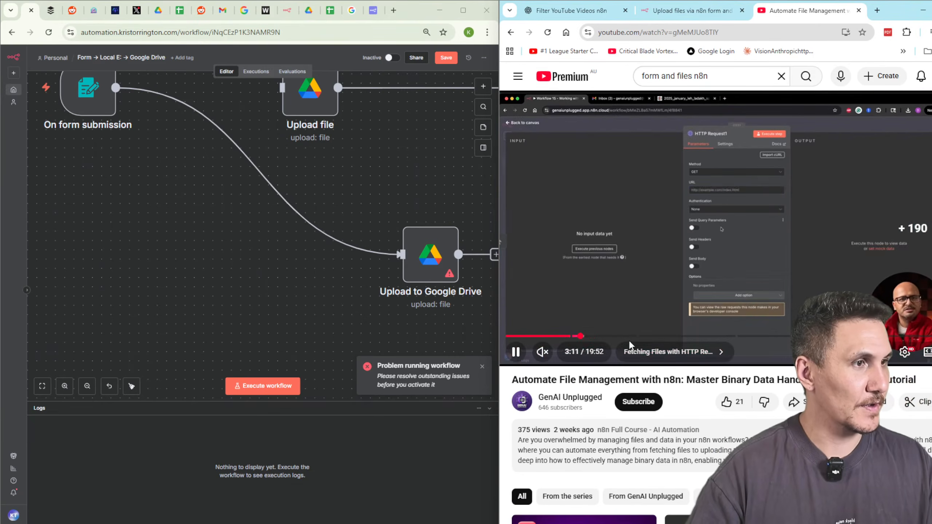
{"action": "key", "text": "Right"}
{"action": "key", "text": "Right"}
{"action": "key", "text": "Right"}
{"action": "key", "text": "Right"}
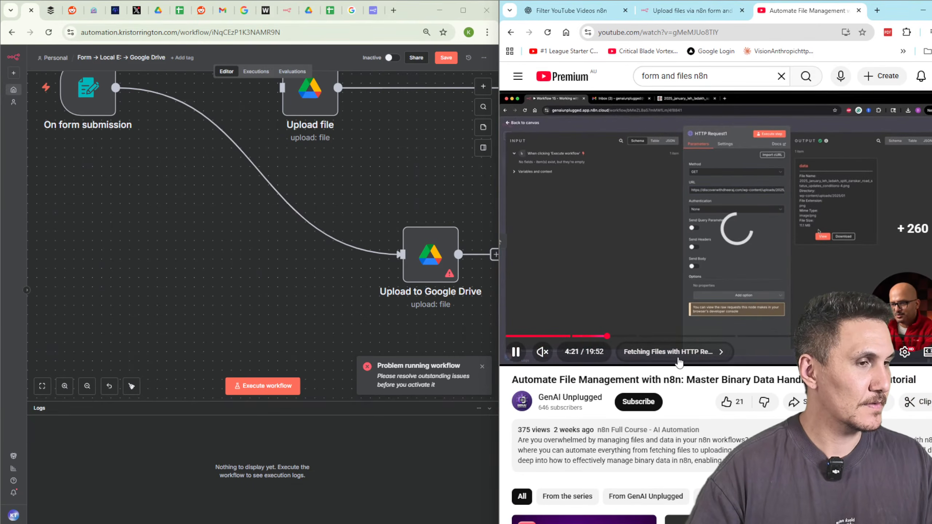
{"action": "left_click_drag", "start_coordinate": [623, 336], "coordinate": [624, 338]}
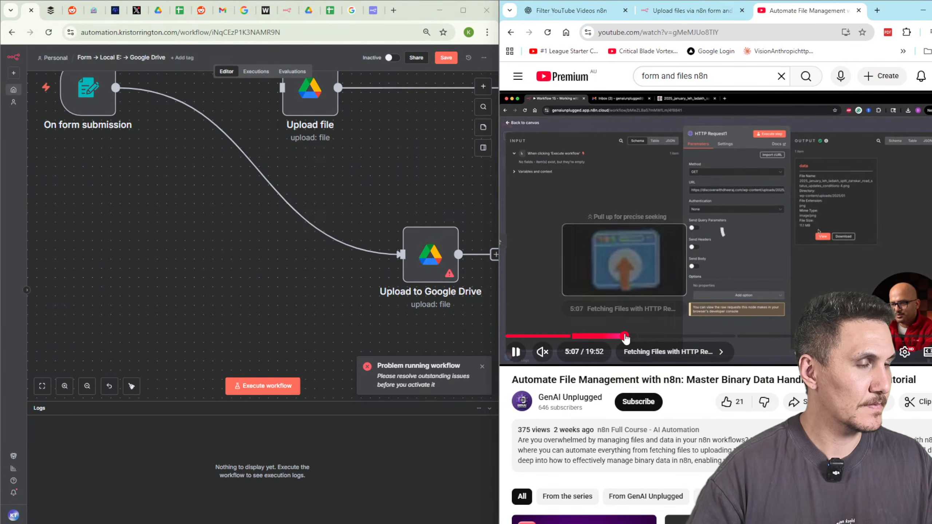
{"action": "left_click", "coordinate": [653, 337]}
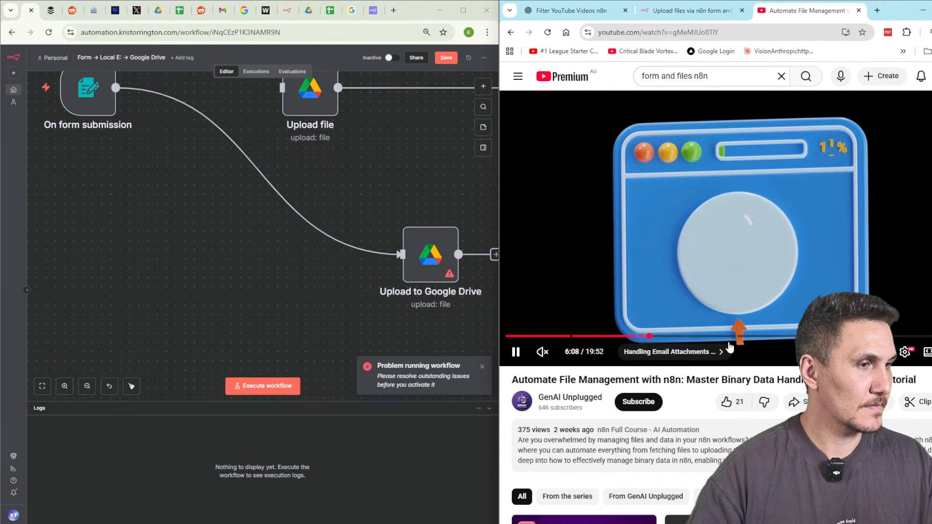
{"action": "left_click_drag", "start_coordinate": [653, 337], "coordinate": [606, 337]}
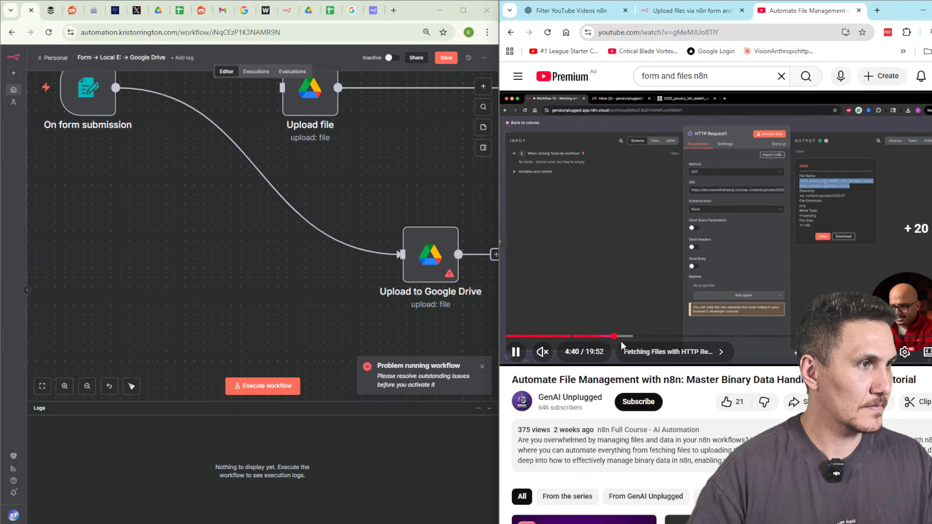
Skip ahead to the compression workflow demo and pause the video.
{"action": "key", "text": "l"}
{"action": "key", "text": "l"}
{"action": "key", "text": "l"}
{"action": "key", "text": "l"}
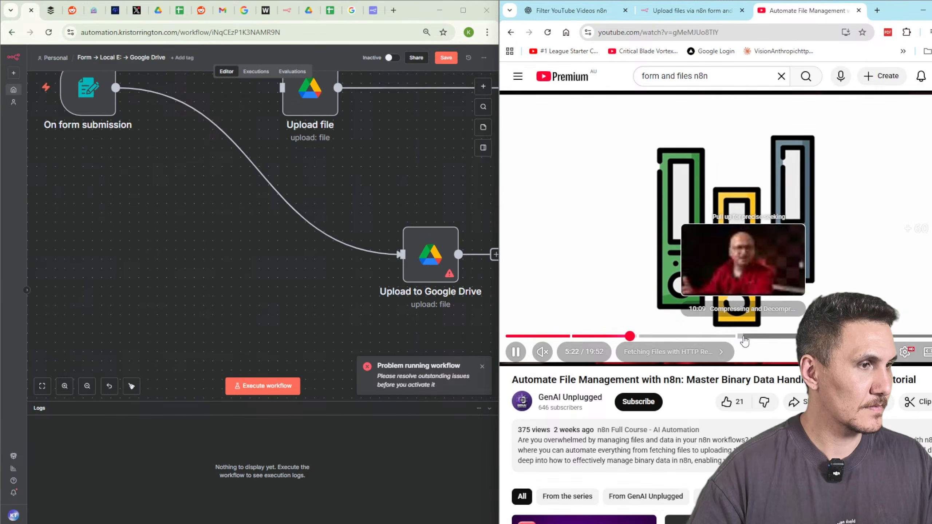
{"action": "left_click", "coordinate": [743, 336]}
{"action": "key", "text": "l"}
{"action": "key", "text": "l"}
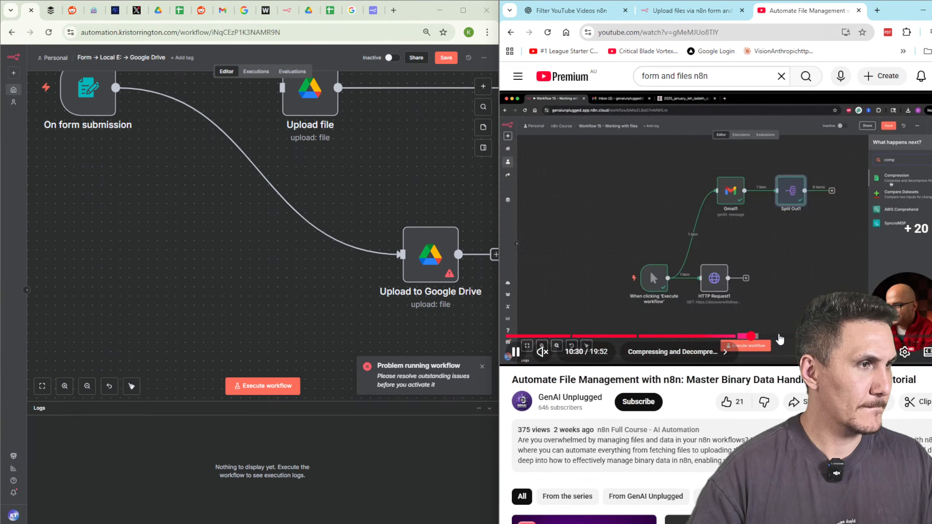
{"action": "key", "text": "l"}
{"action": "key", "text": "l"}
{"action": "key", "text": "l"}
{"action": "key", "text": "l"}
{"action": "key", "text": "l"}
{"action": "key", "text": "l"}
{"action": "key", "text": "l"}
{"action": "key", "text": "l"}
{"action": "key", "text": "l"}
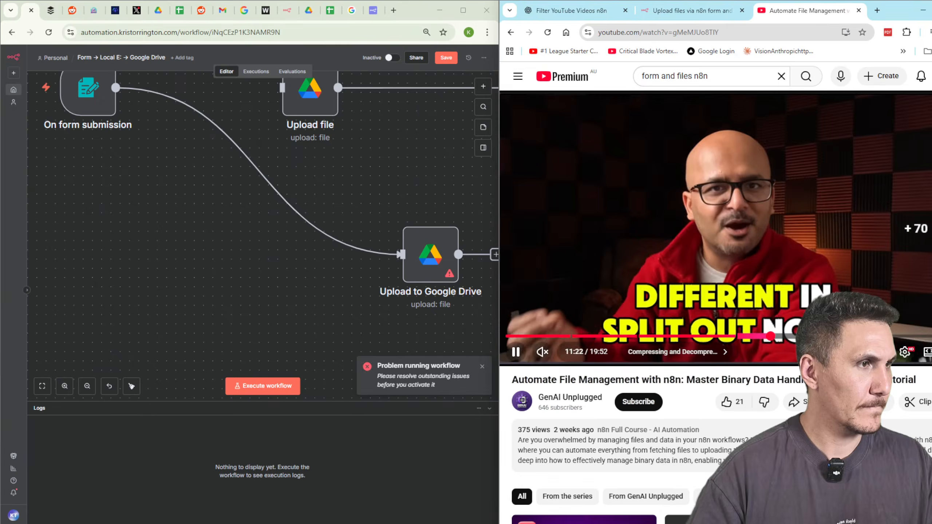
{"action": "key", "text": "l"}
{"action": "key", "text": "l"}
{"action": "key", "text": "l"}
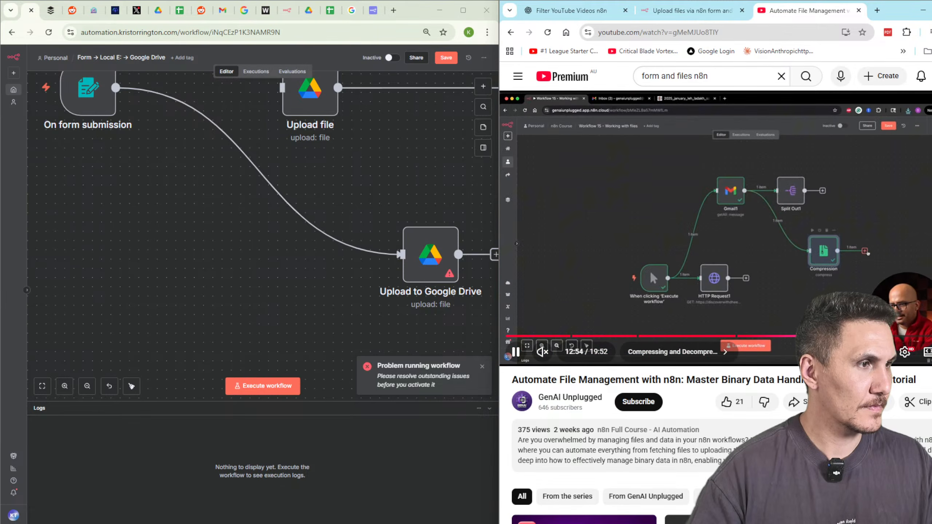
{"action": "key", "text": "k"}
{"action": "left_click", "coordinate": [249, 171]}
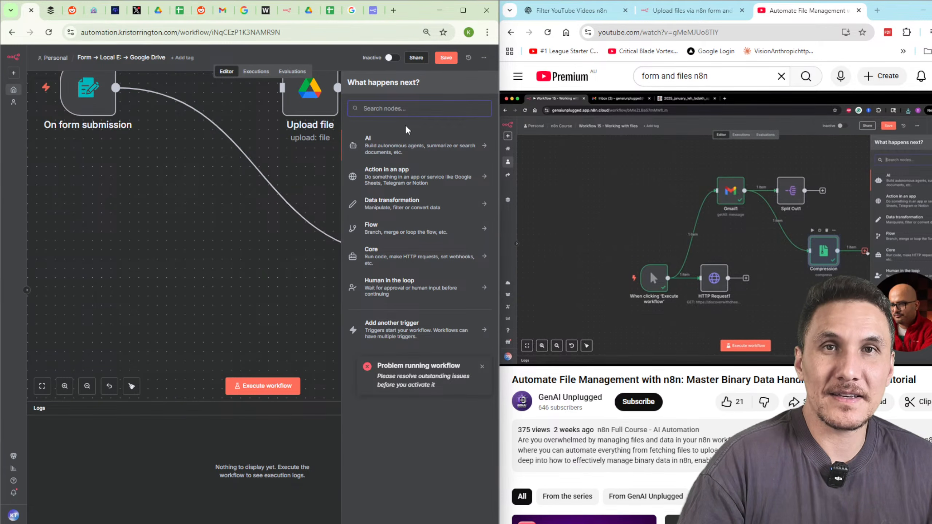
Look up the Compression node's actions and jump the tutorial to the Google Drive upload setup.
{"action": "type", "text": "com"}
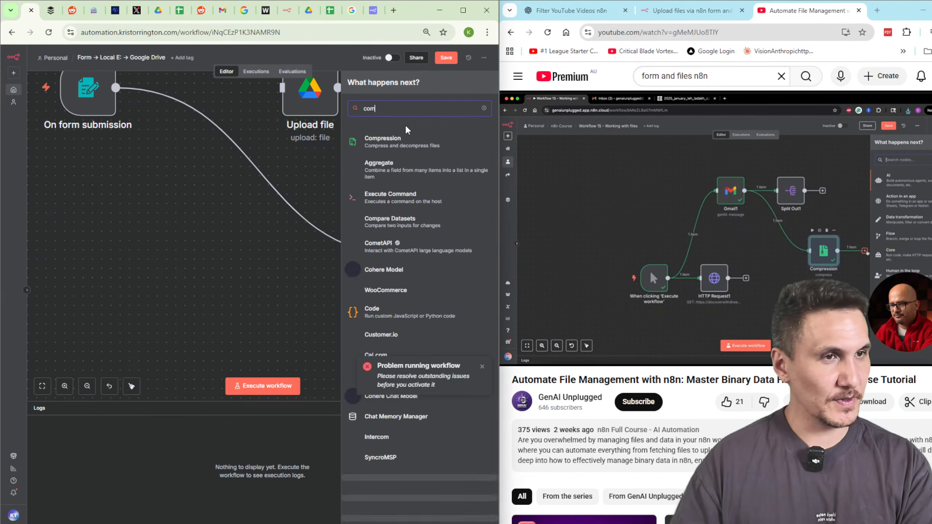
{"action": "type", "text": "press"}
{"action": "left_click", "coordinate": [393, 148]}
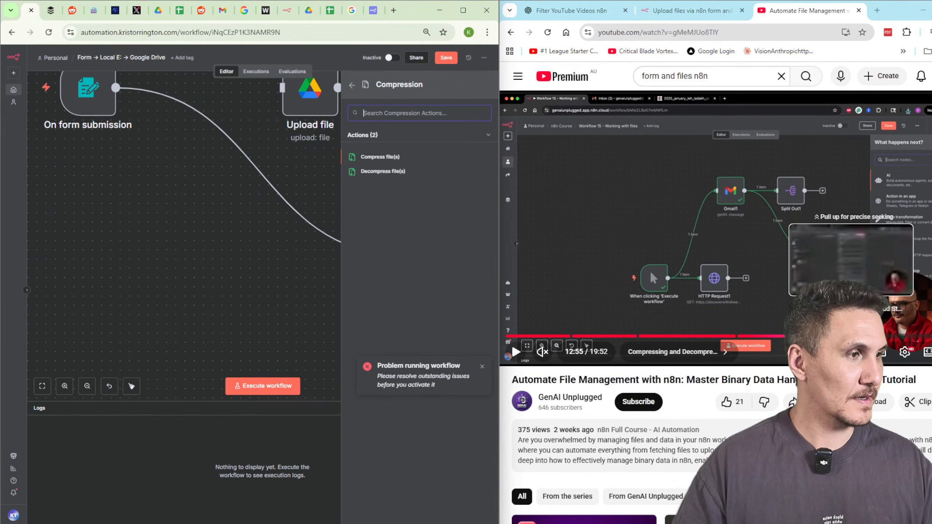
{"action": "left_click", "coordinate": [864, 336]}
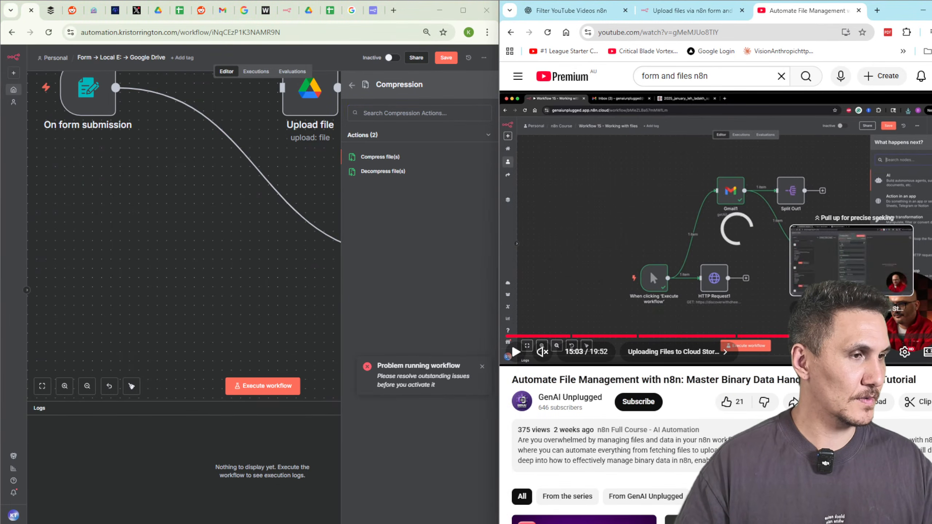
{"action": "left_click", "coordinate": [874, 336]}
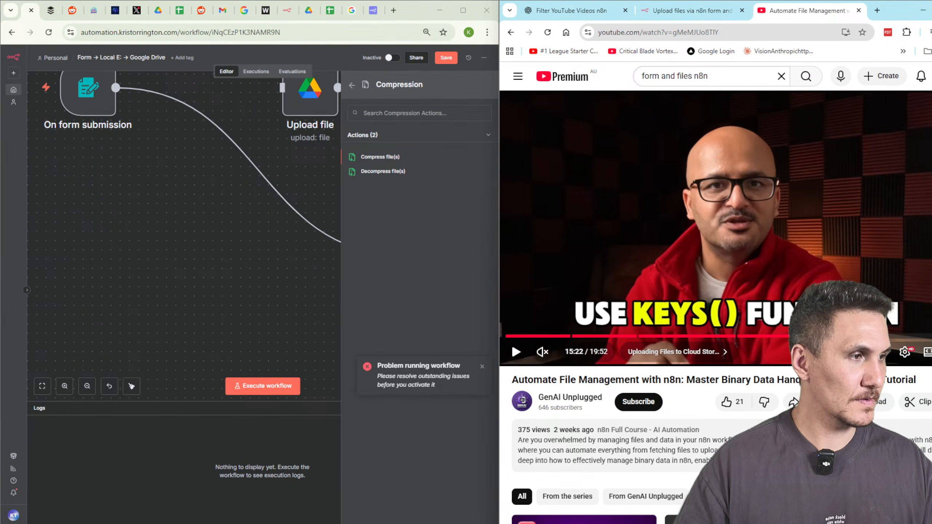
{"action": "left_click", "coordinate": [887, 336]}
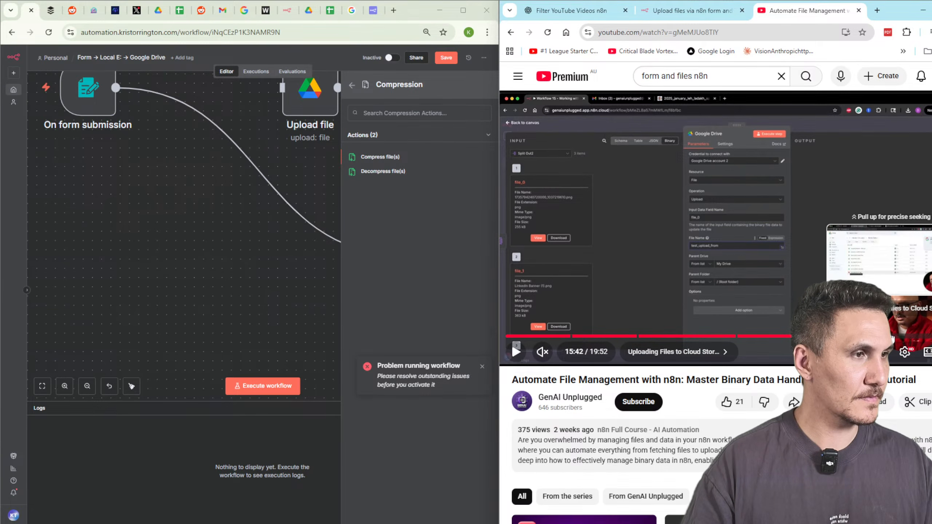
Delete Upload to Google Drive and connect On form submission directly to Upload file.
{"action": "left_click", "coordinate": [233, 215]}
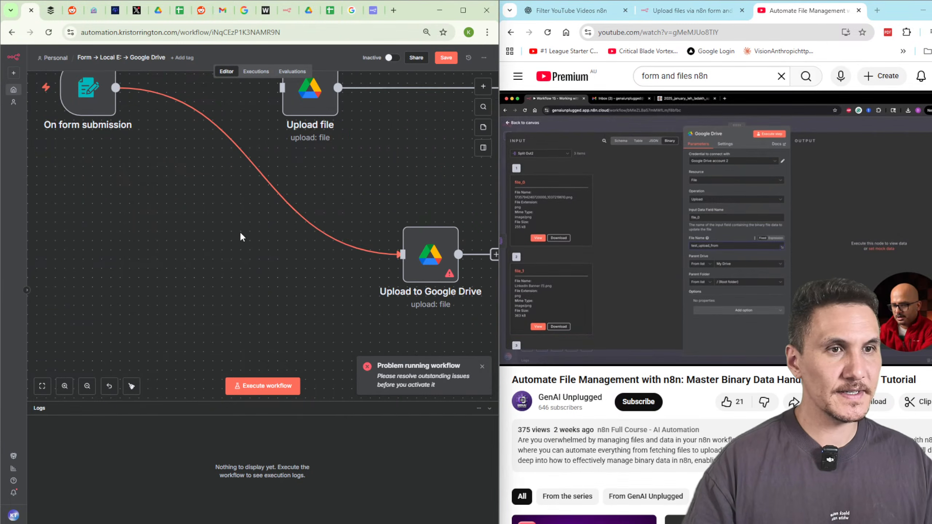
{"action": "left_click_drag", "start_coordinate": [348, 189], "coordinate": [303, 285]}
{"action": "key", "text": "Delete"}
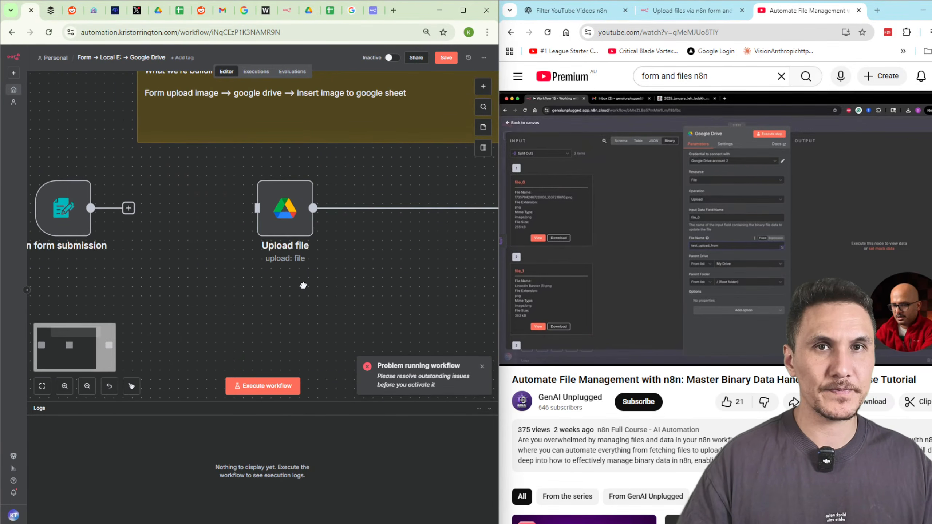
{"action": "left_click_drag", "start_coordinate": [130, 215], "coordinate": [257, 208]}
{"action": "left_click_drag", "start_coordinate": [63, 208], "coordinate": [146, 217]}
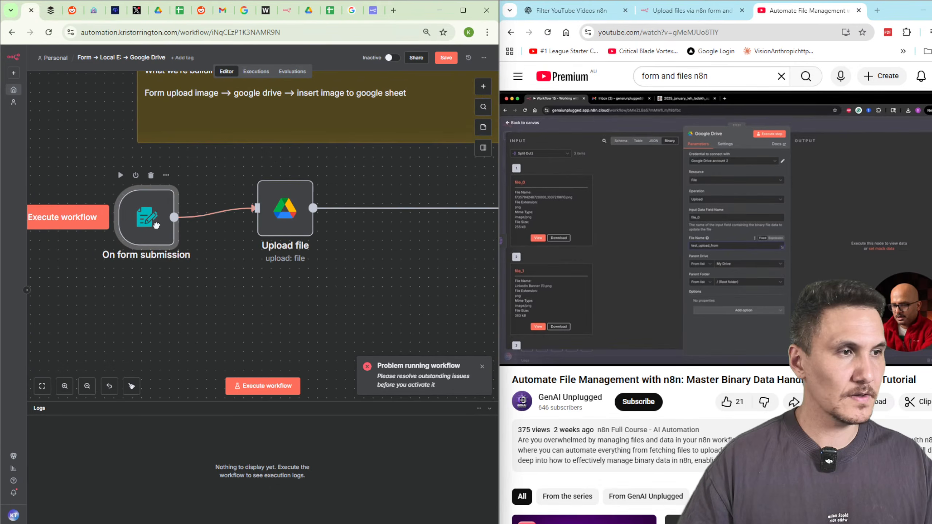
Set Upload file's binary field to 'data' and clear its old file name expression.
{"action": "double_click", "coordinate": [285, 208]}
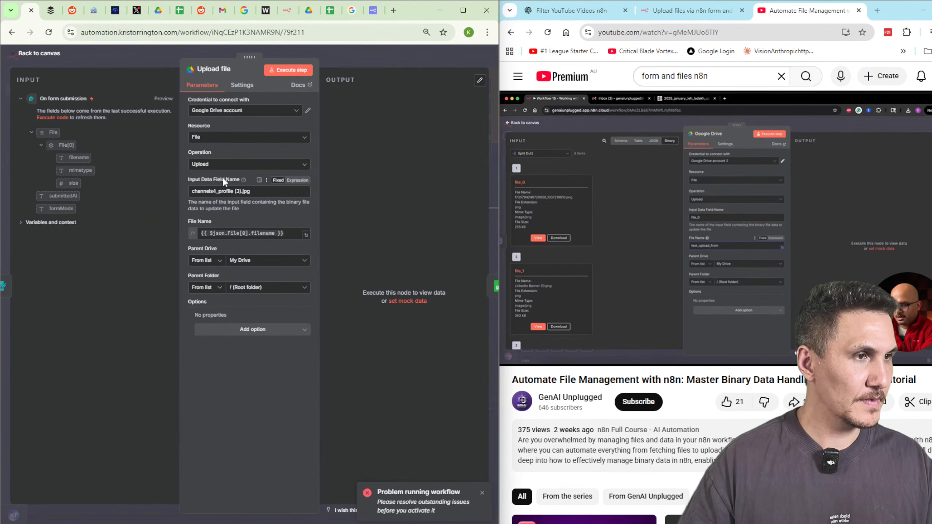
{"action": "left_click_drag", "start_coordinate": [253, 192], "coordinate": [167, 192]}
{"action": "type", "text": "data"}
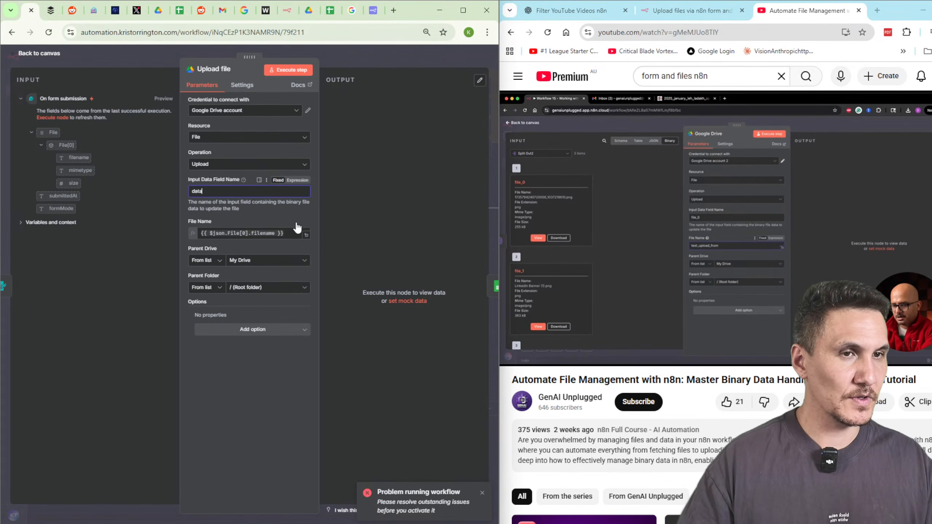
{"action": "left_click_drag", "start_coordinate": [282, 234], "coordinate": [91, 232]}
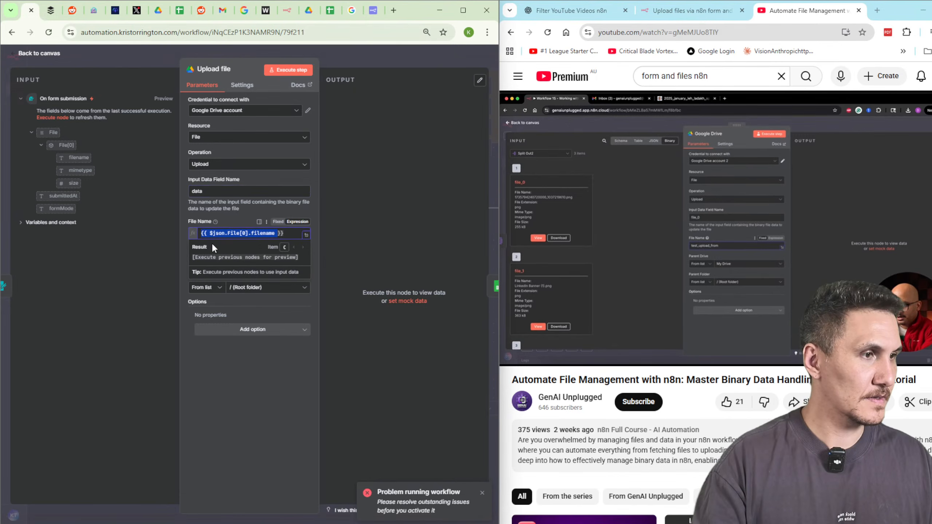
{"action": "key", "text": "BackSpace"}
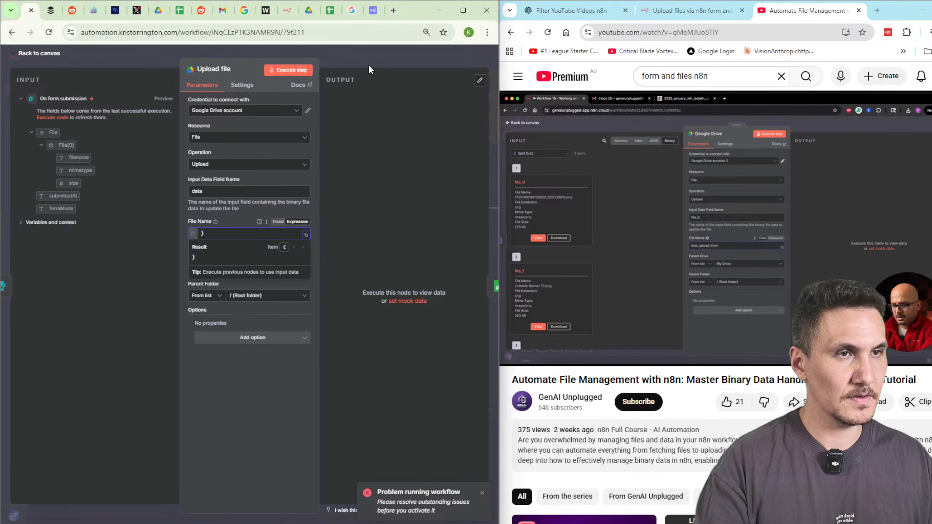
{"action": "left_click", "coordinate": [368, 64]}
Test-run the workflow by submitting the form with channels4_banner.jpg.
{"action": "left_click", "coordinate": [245, 386]}
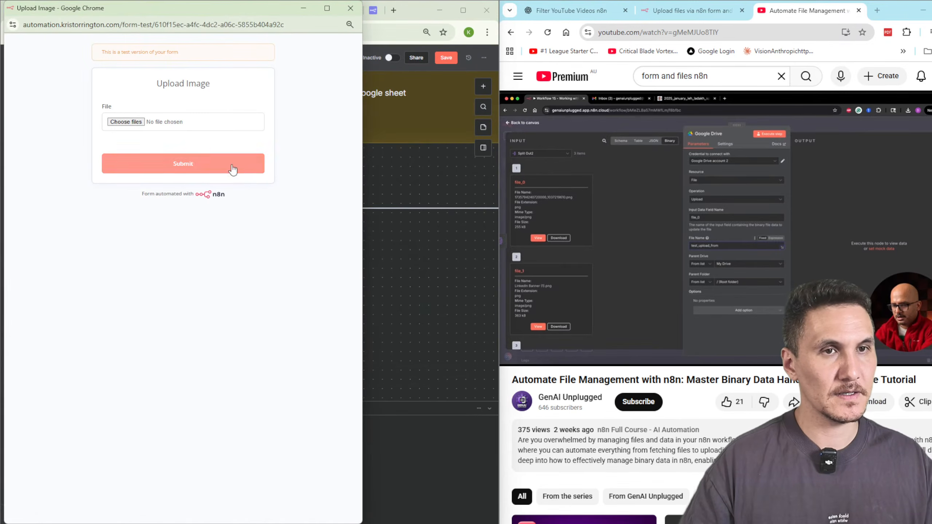
{"action": "left_click", "coordinate": [126, 121]}
{"action": "left_click", "coordinate": [176, 89]}
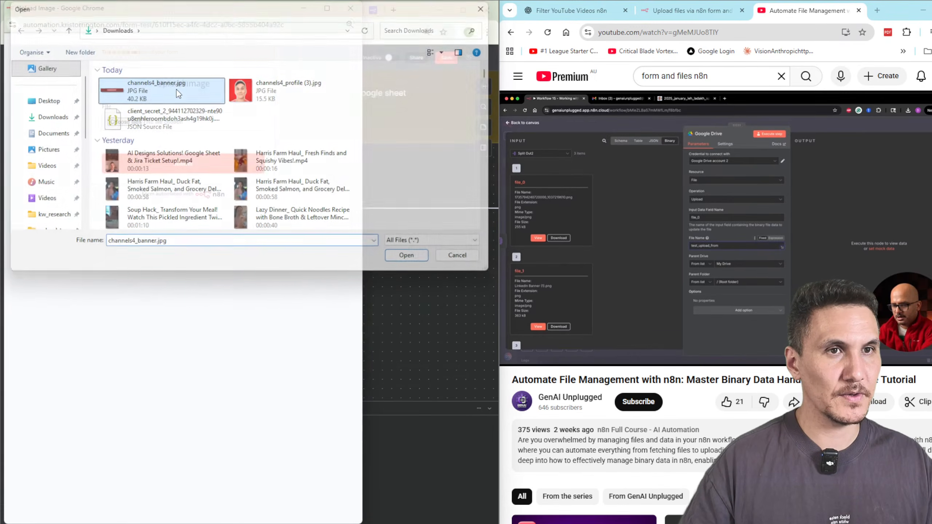
{"action": "double_click", "coordinate": [176, 88]}
{"action": "left_click", "coordinate": [191, 165]}
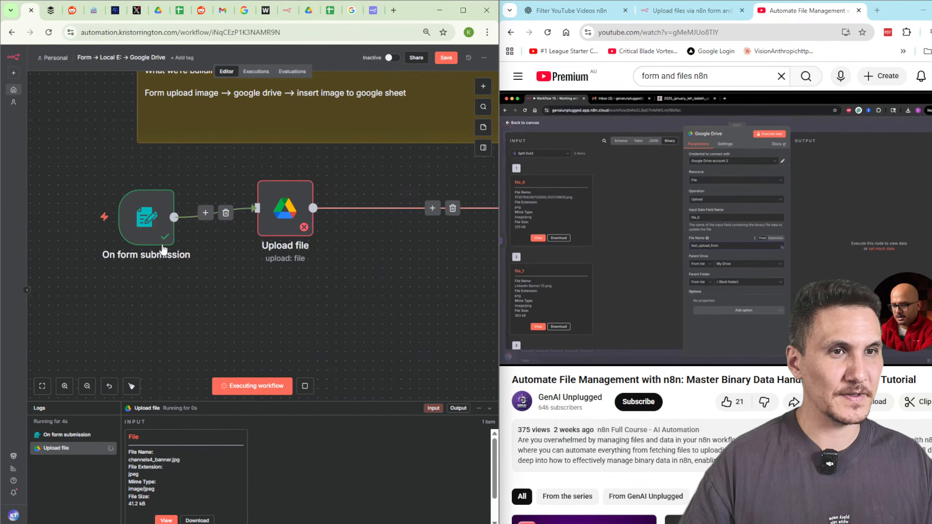
Map the submitted filename into File Name, set the binary field to File, and rerun.
{"action": "double_click", "coordinate": [285, 208]}
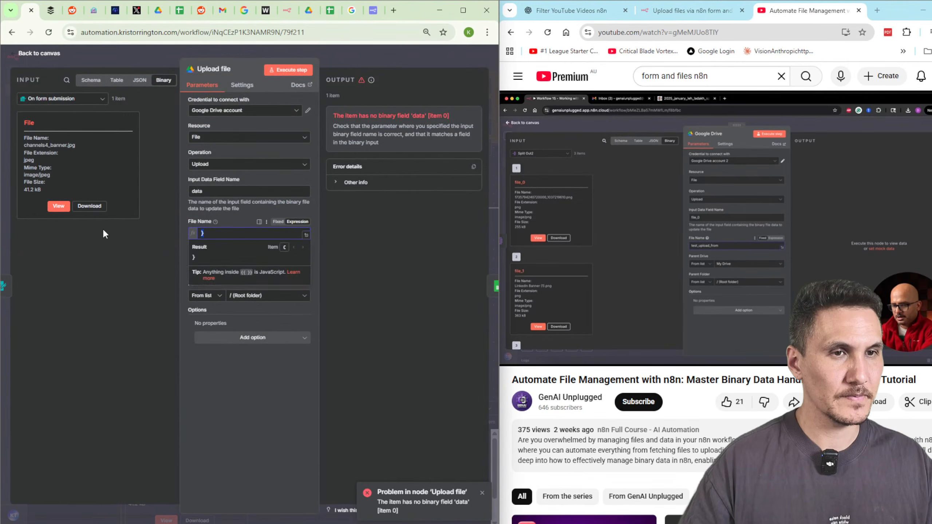
{"action": "key", "text": "Delete"}
{"action": "left_click", "coordinate": [143, 80]}
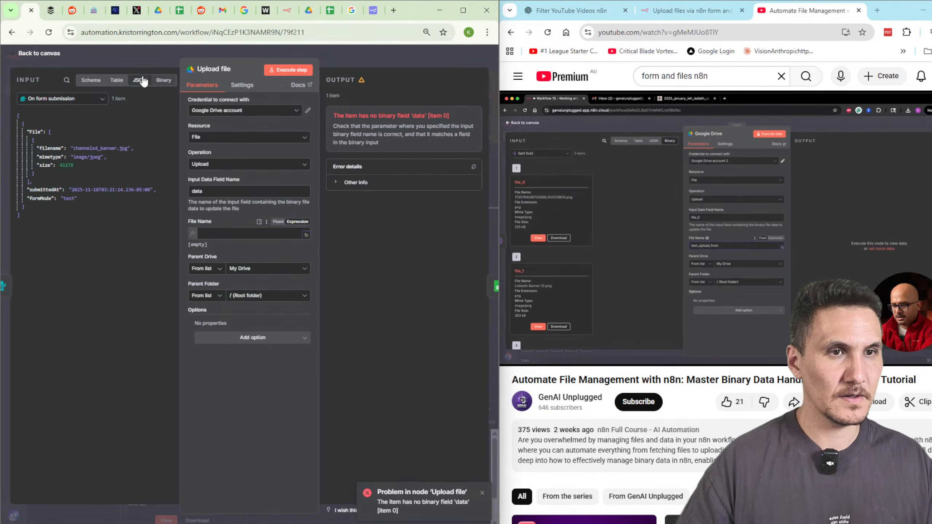
{"action": "left_click_drag", "start_coordinate": [50, 148], "coordinate": [244, 233]}
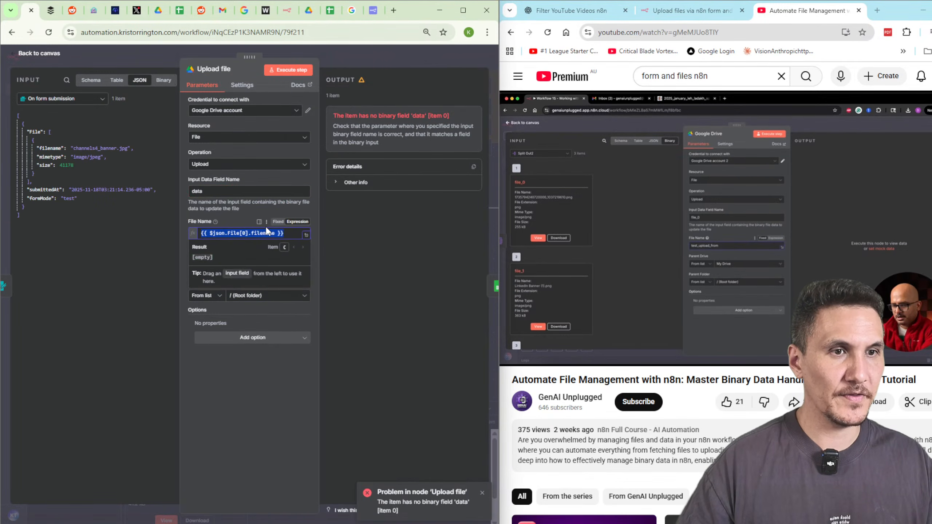
{"action": "left_click", "coordinate": [161, 82]}
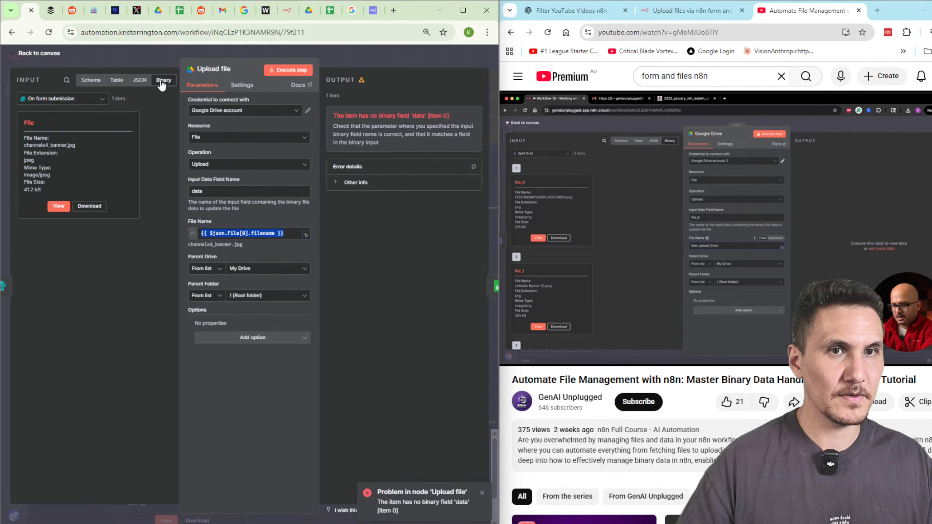
{"action": "type", "text": "File"}
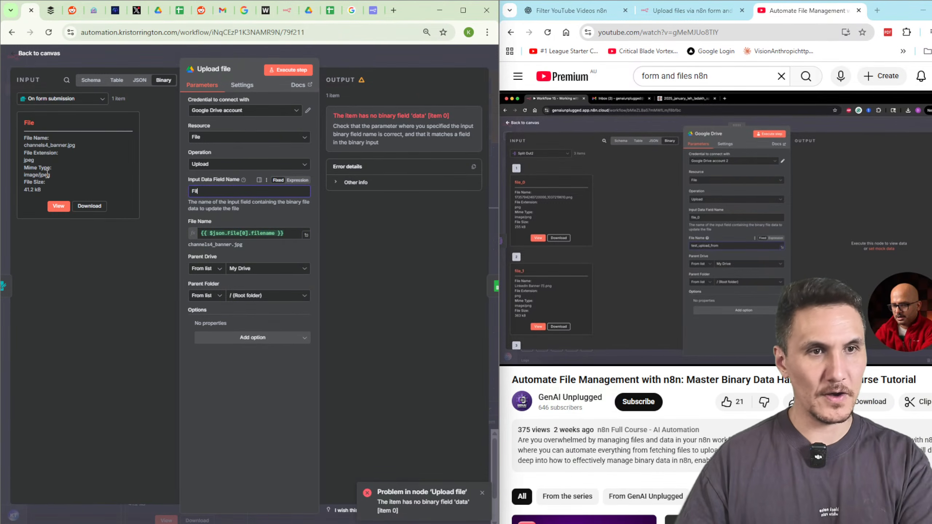
{"action": "left_click", "coordinate": [291, 67]}
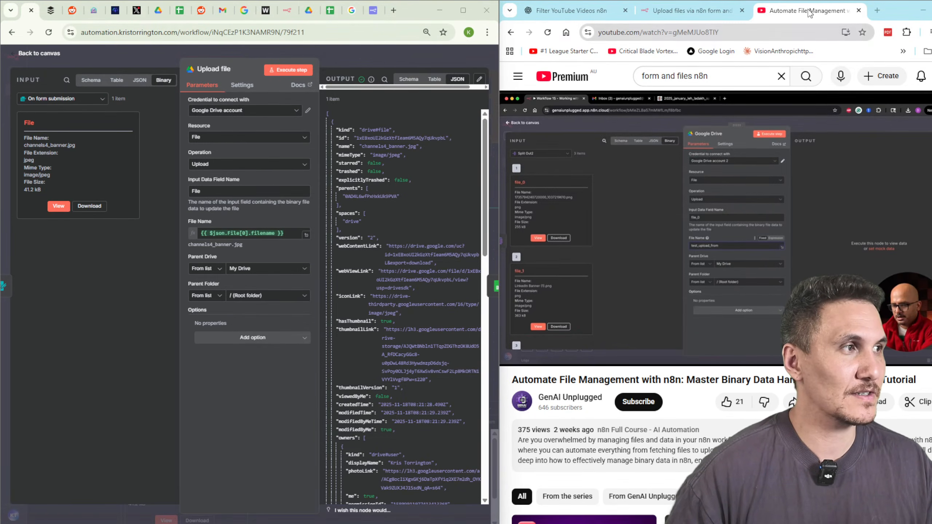
Search YouTube in a new tab for the presenter's channel and open it.
{"action": "left_click", "coordinate": [881, 13]}
{"action": "type", "text": "kristorrington youtube"}
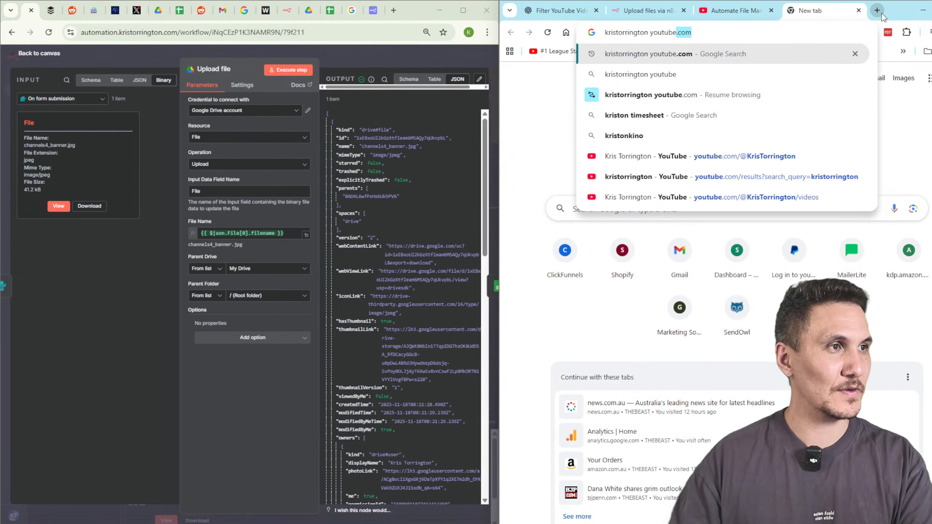
{"action": "key", "text": "Return"}
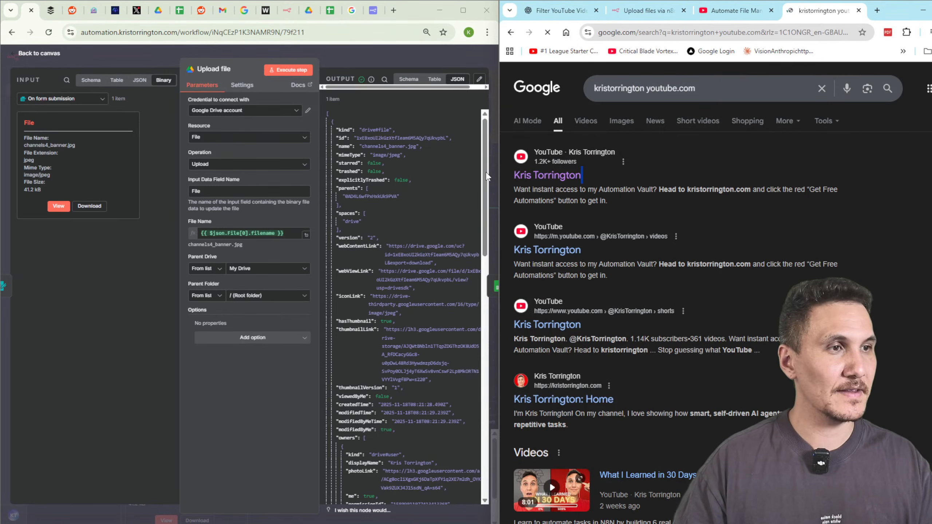
{"action": "left_click", "coordinate": [532, 177]}
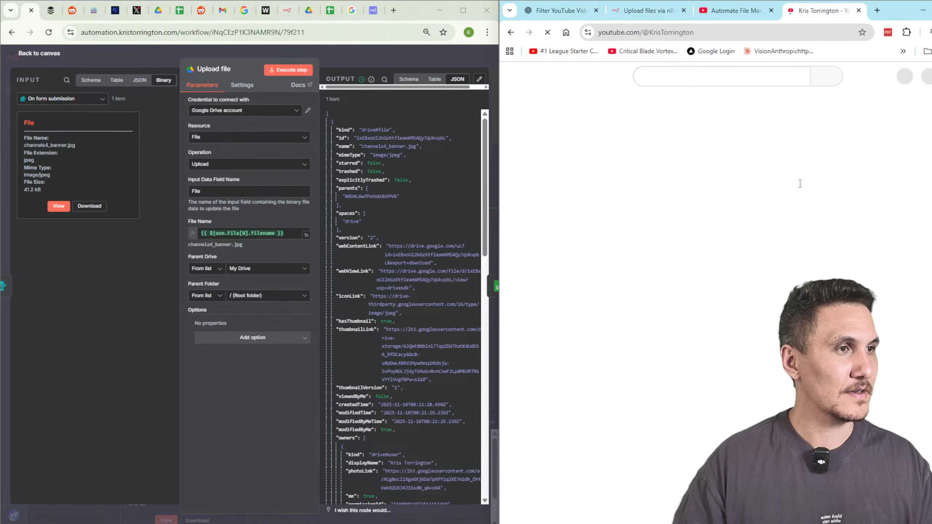
Browse the channel's Videos list, then return to the file management tutorial.
{"action": "scroll", "coordinate": [801, 247], "scroll_direction": "down", "scroll_amount": 2}
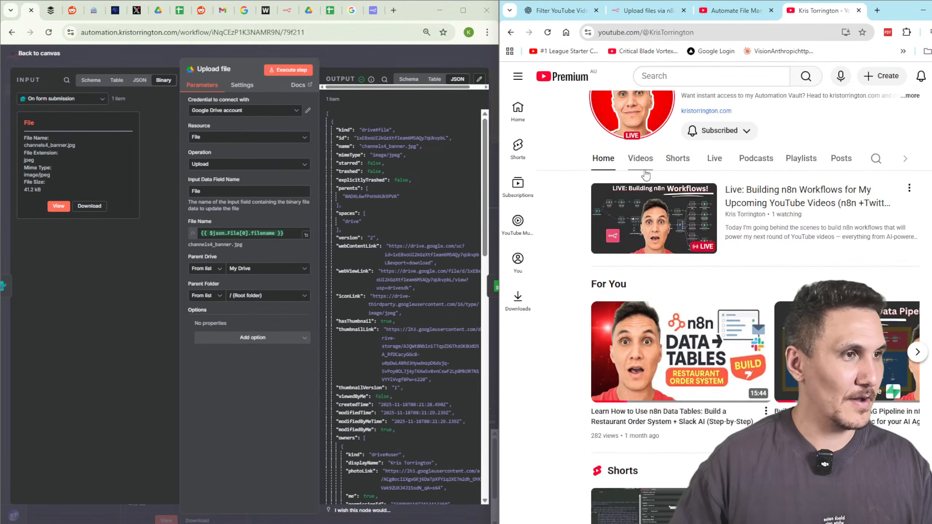
{"action": "left_click", "coordinate": [640, 165]}
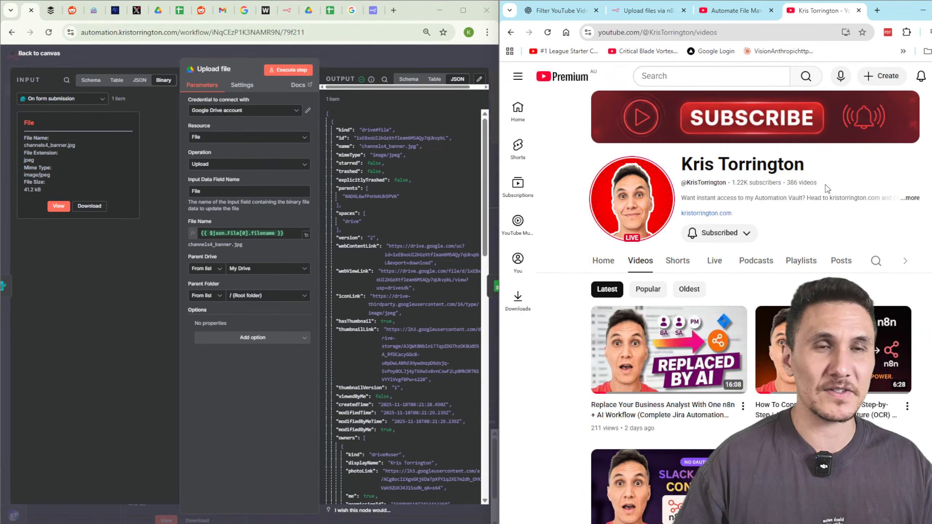
{"action": "scroll", "coordinate": [843, 234], "scroll_direction": "down", "scroll_amount": 6}
{"action": "scroll", "coordinate": [892, 282], "scroll_direction": "down", "scroll_amount": 2}
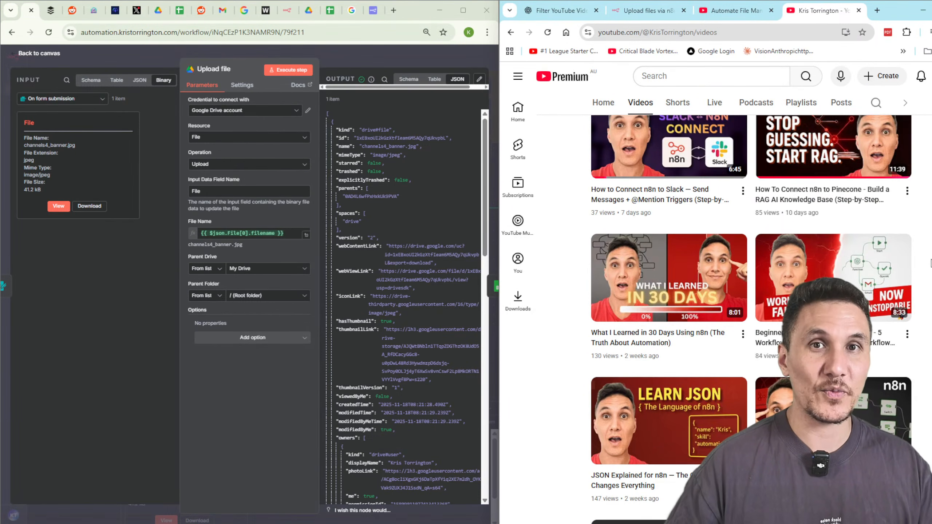
{"action": "mouse_move", "coordinate": [872, 251]}
{"action": "scroll", "coordinate": [872, 251], "scroll_direction": "up", "scroll_amount": 10}
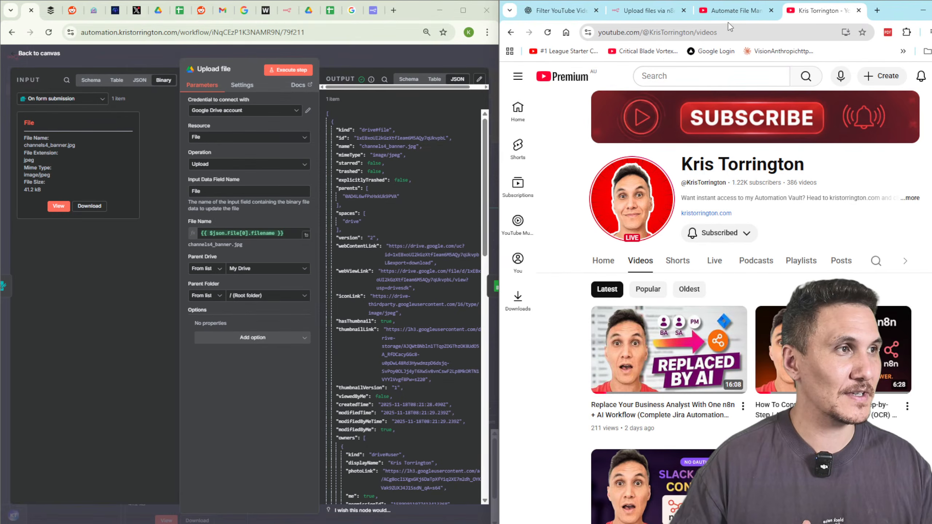
{"action": "left_click", "coordinate": [734, 10]}
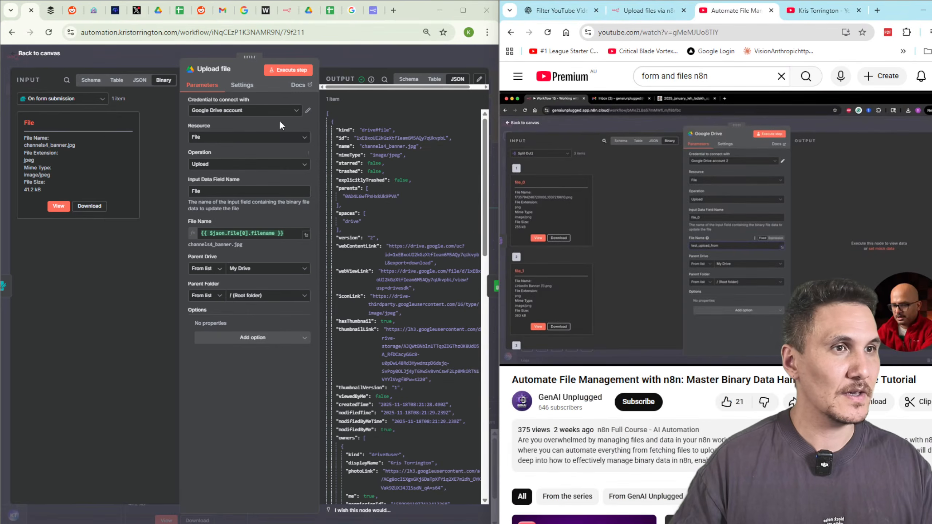
Align Upload file level with the form trigger and reopen it to check its File input and file name.
{"action": "left_click", "coordinate": [368, 58]}
{"action": "scroll", "coordinate": [357, 271], "scroll_direction": "down", "scroll_amount": 3}
{"action": "left_click_drag", "start_coordinate": [395, 289], "coordinate": [335, 294]}
{"action": "left_click_drag", "start_coordinate": [250, 241], "coordinate": [246, 246]}
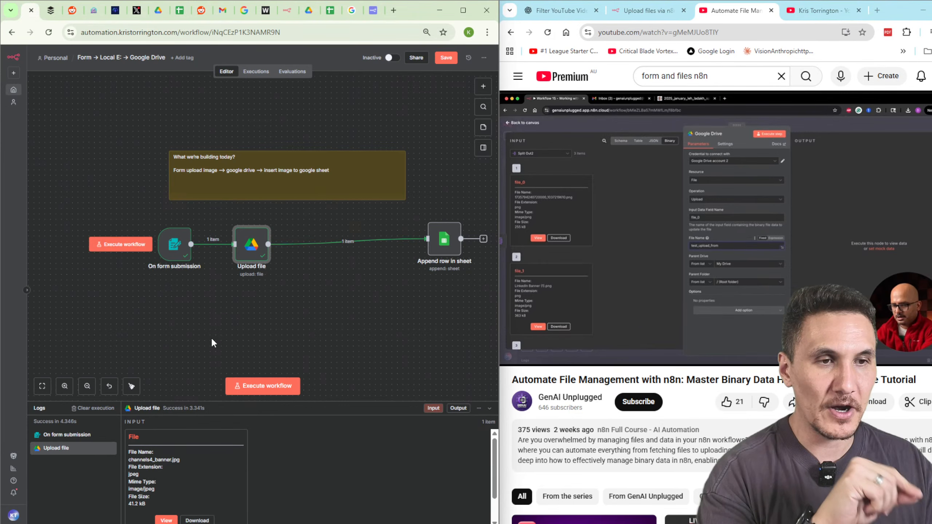
{"action": "double_click", "coordinate": [251, 244]}
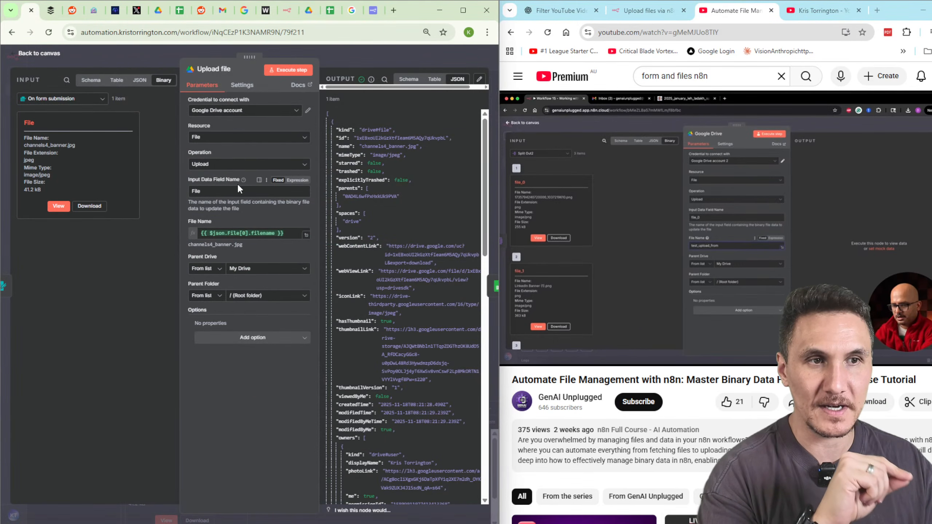
{"action": "left_click_drag", "start_coordinate": [43, 124], "coordinate": [19, 122]}
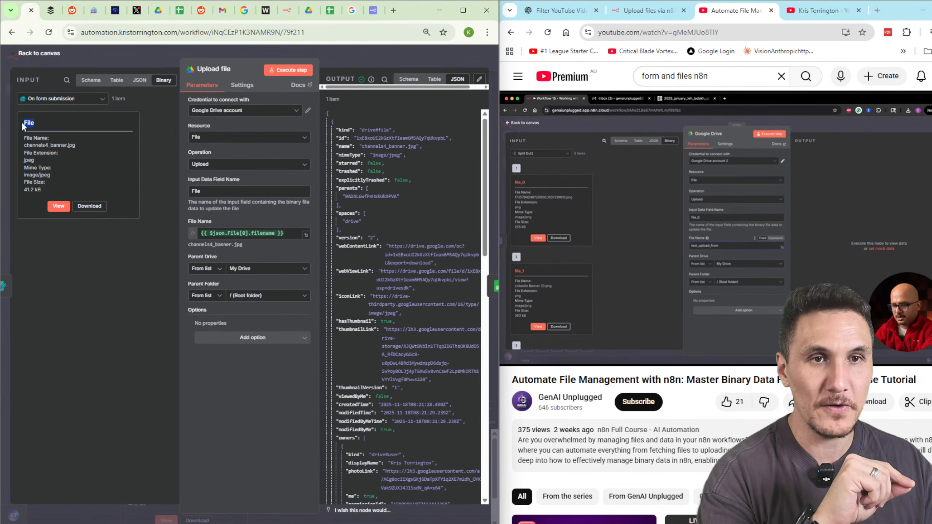
{"action": "left_click", "coordinate": [247, 234]}
{"action": "left_click", "coordinate": [255, 394]}
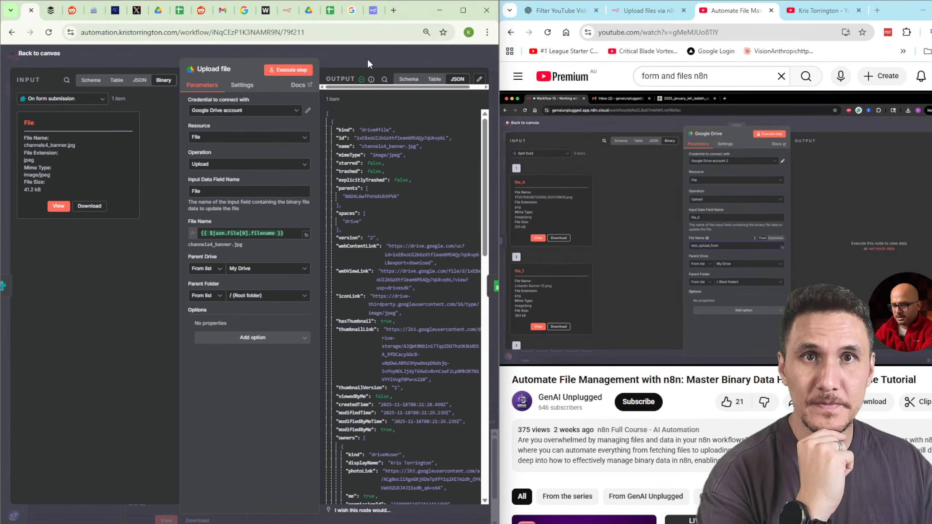
Place Append row in sheet beside Upload file and clear the placeholder URL from its img formula.
{"action": "left_click", "coordinate": [390, 55]}
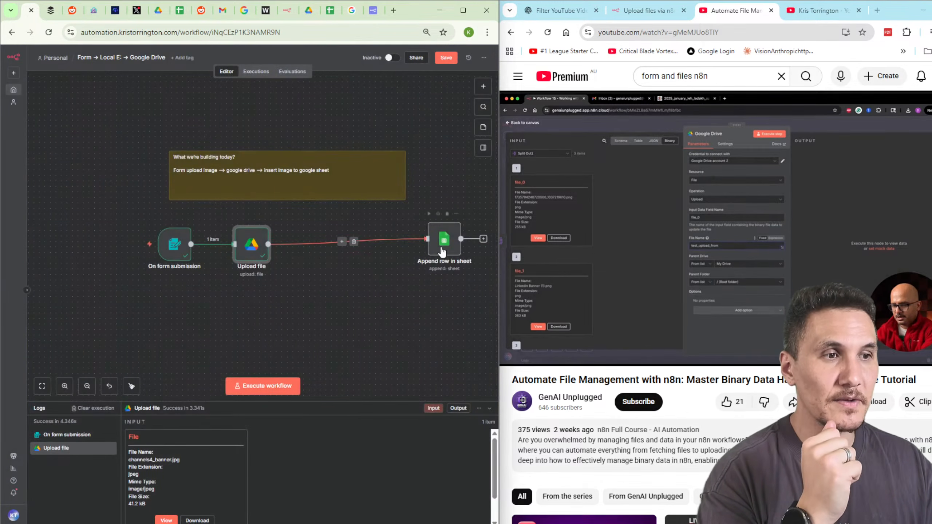
{"action": "left_click_drag", "start_coordinate": [441, 249], "coordinate": [337, 254]}
{"action": "double_click", "coordinate": [337, 253]}
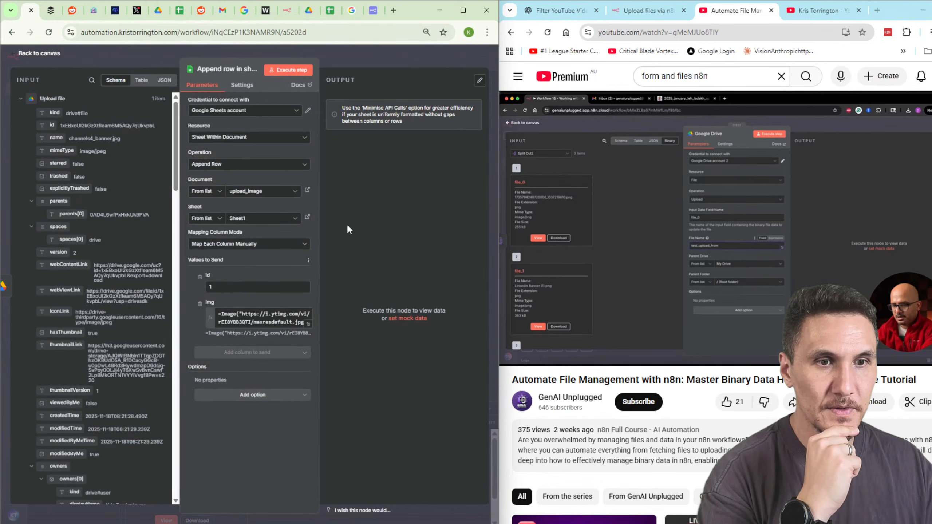
{"action": "left_click", "coordinate": [235, 315]}
{"action": "left_click_drag", "start_coordinate": [243, 314], "coordinate": [307, 325]}
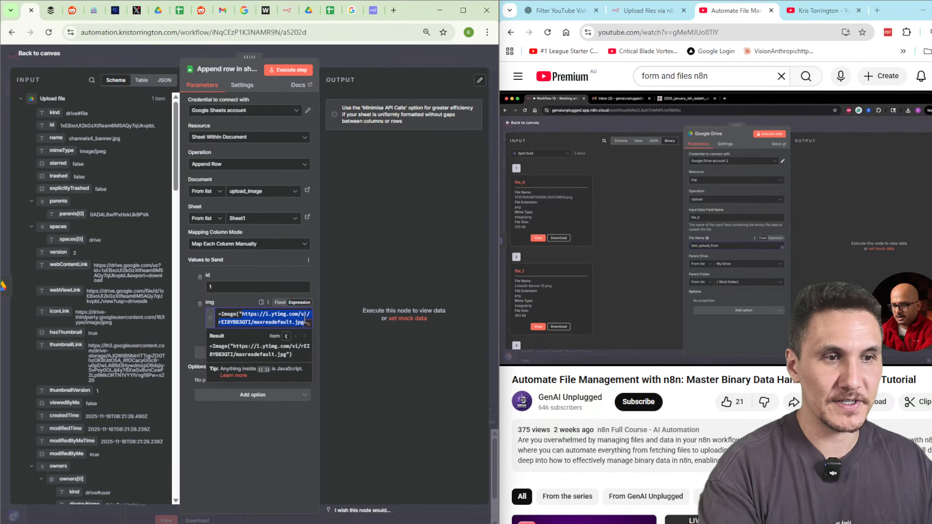
{"action": "left_click_drag", "start_coordinate": [242, 314], "coordinate": [302, 323]}
{"action": "key", "text": "BackSpace"}
{"action": "key", "text": "BackSpace"}
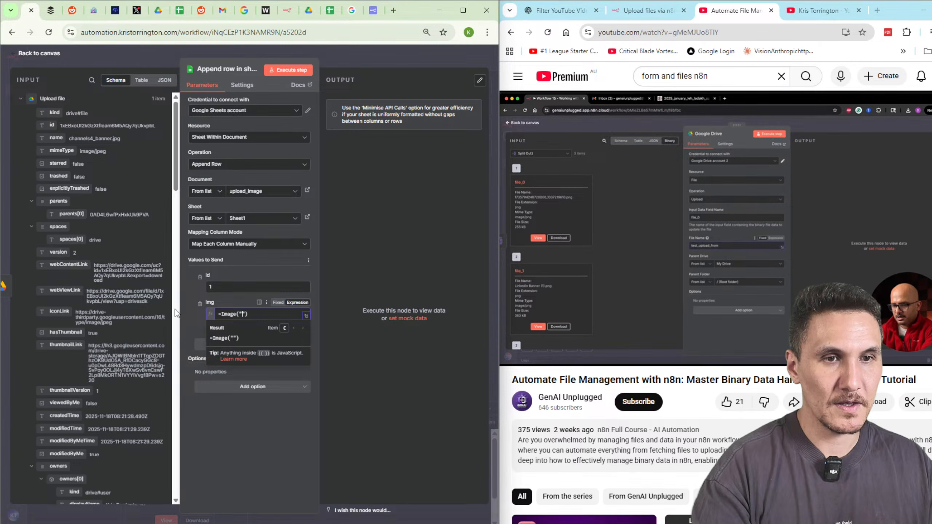
Copy the uploaded file's webViewLink and check the Drive file in a new tab.
{"action": "left_click_drag", "start_coordinate": [149, 301], "coordinate": [86, 291]}
{"action": "key", "text": "ctrl+c"}
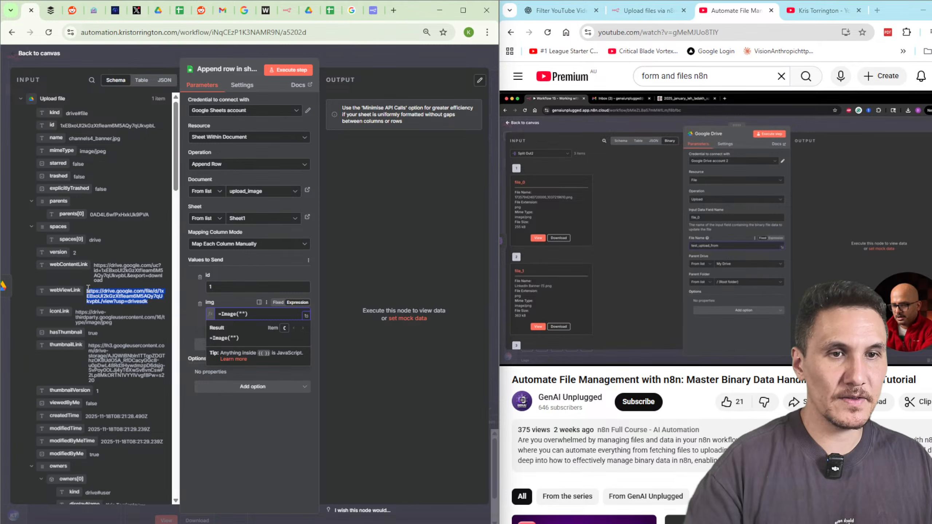
{"action": "left_click", "coordinate": [394, 11]}
{"action": "key", "text": "ctrl+v"}
{"action": "key", "text": "Return"}
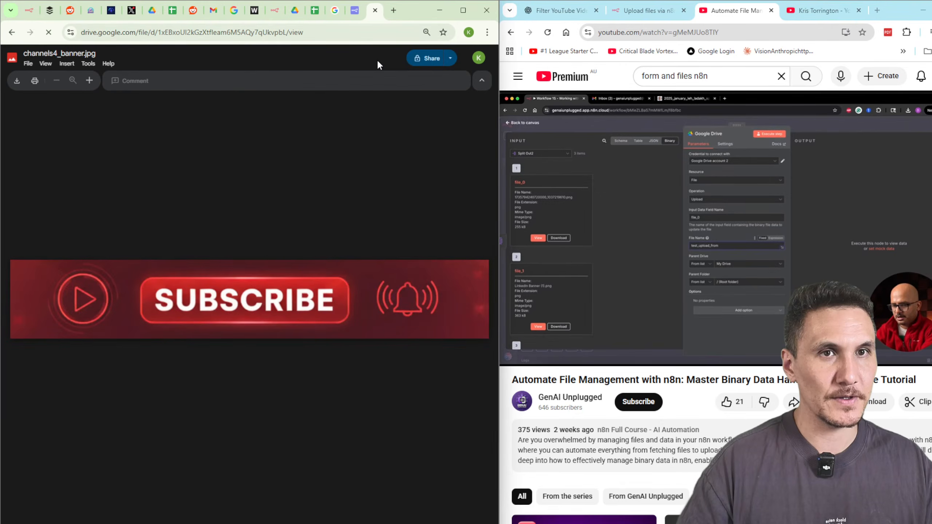
{"action": "left_click", "coordinate": [30, 10]}
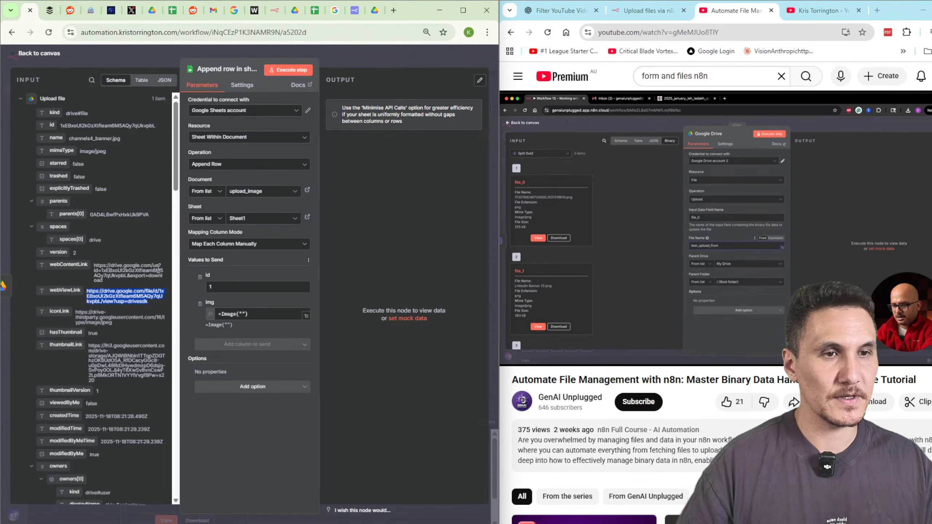
Set the img column to =Image("{{ $json.webViewLink }}") and execute the Sheets step.
{"action": "left_click", "coordinate": [244, 314]}
{"action": "key", "text": "ctrl+z"}
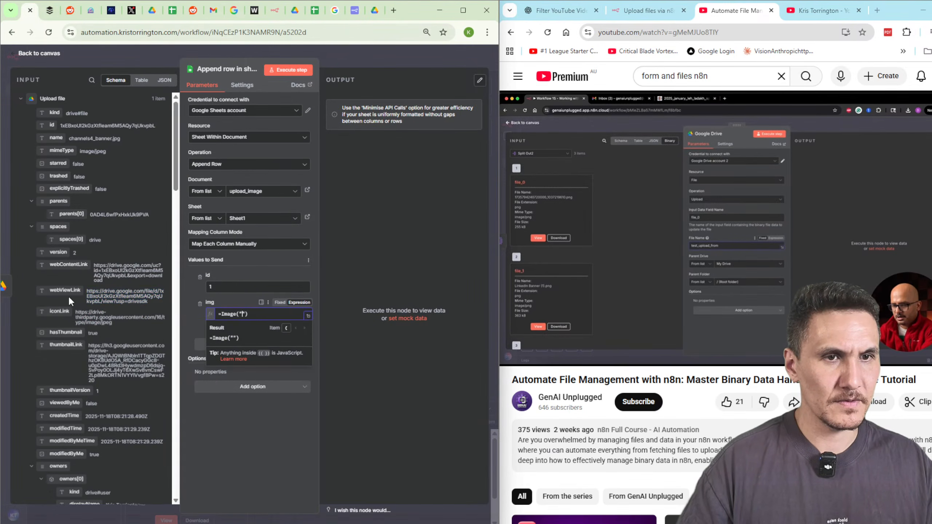
{"action": "left_click_drag", "start_coordinate": [64, 290], "coordinate": [236, 316]}
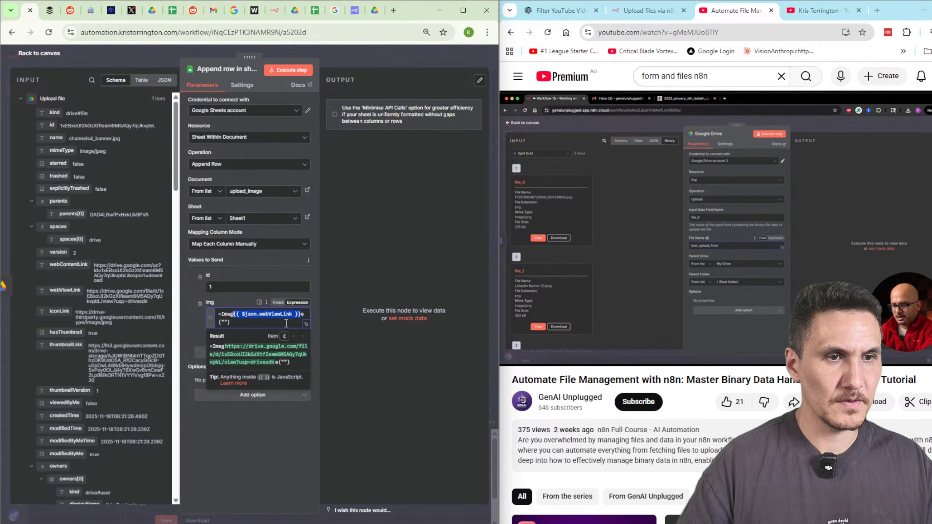
{"action": "key", "text": "ctrl+z"}
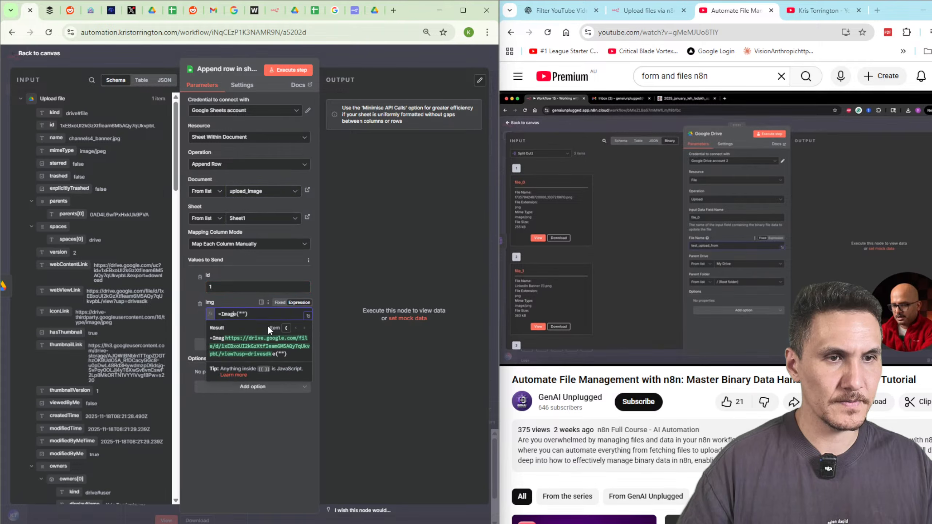
{"action": "left_click", "coordinate": [242, 313]}
{"action": "type", "text": "{{ $json.webViewLink }}"}
{"action": "left_click", "coordinate": [256, 450]}
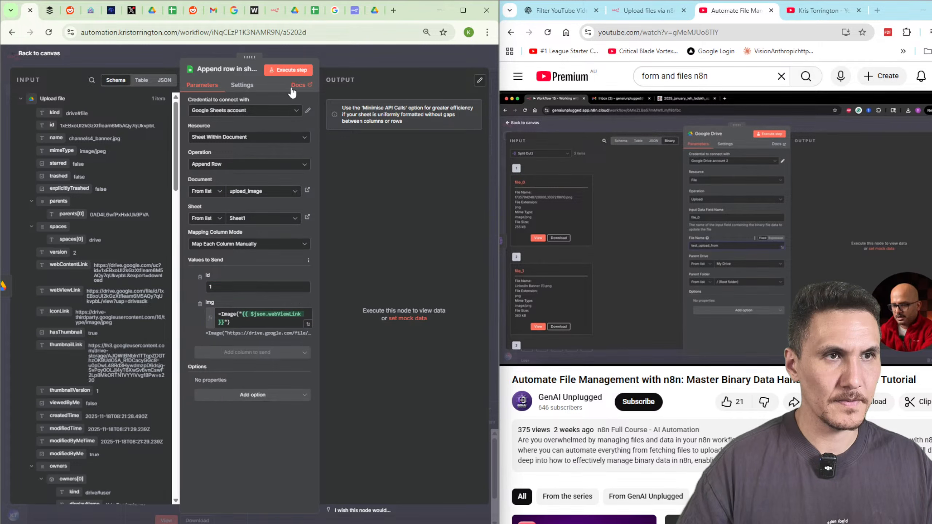
{"action": "left_click", "coordinate": [293, 71]}
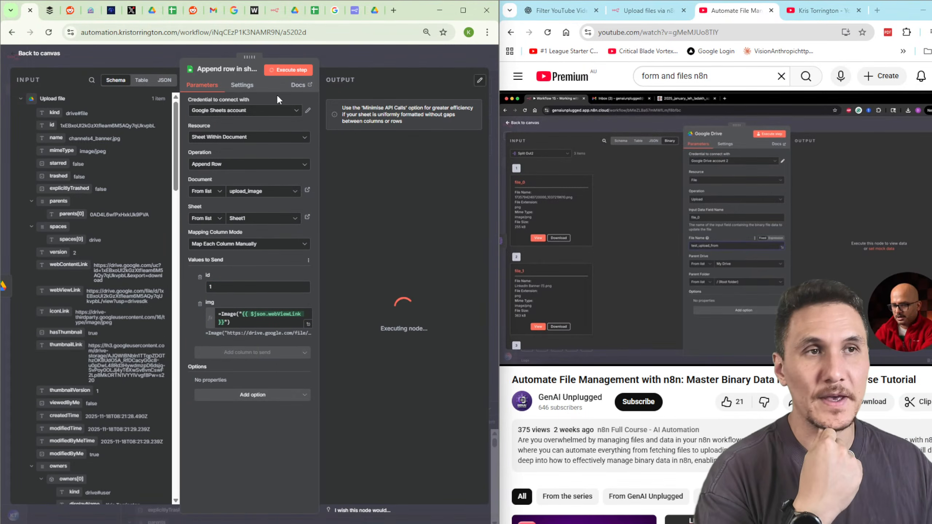
Open the upload_image sheet, close the Tables panel, zoom out and select B3's IMAGE formula.
{"action": "left_click", "coordinate": [315, 11]}
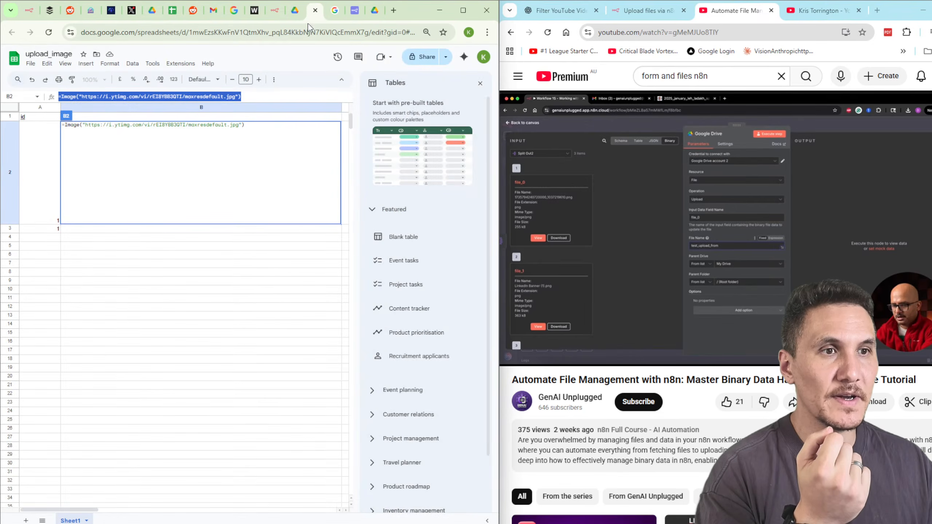
{"action": "left_click", "coordinate": [226, 248]}
{"action": "left_click", "coordinate": [319, 263]}
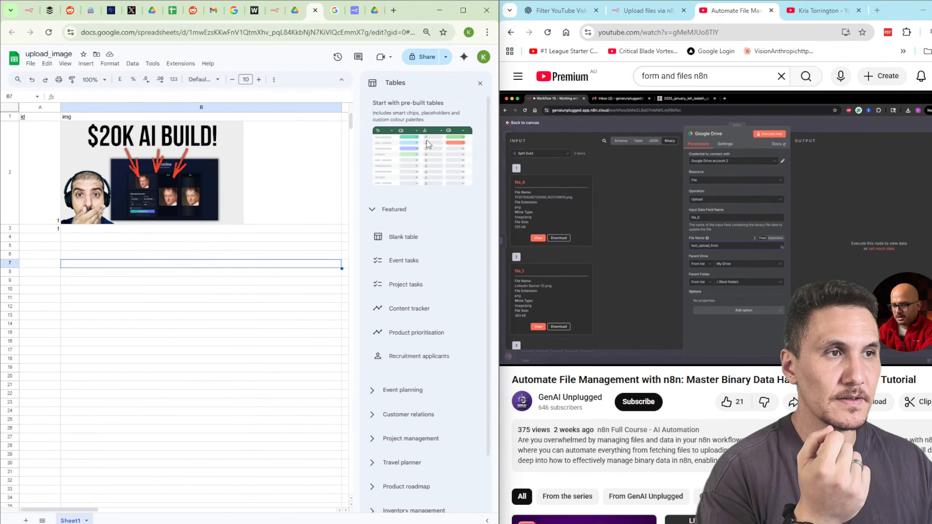
{"action": "left_click", "coordinate": [480, 84]}
{"action": "left_click", "coordinate": [193, 282]}
{"action": "key", "text": "ctrl+minus"}
{"action": "key", "text": "ctrl+minus"}
{"action": "key", "text": "ctrl+minus"}
{"action": "key", "text": "ctrl+minus"}
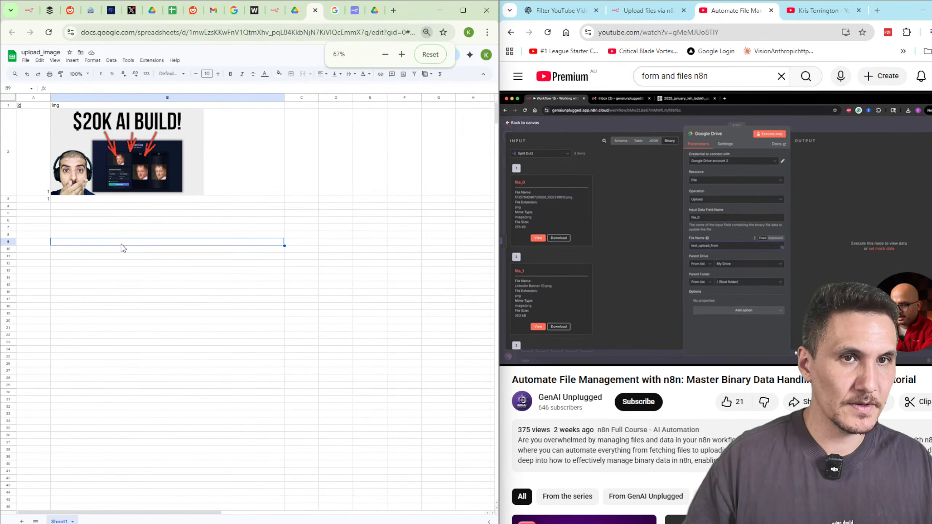
{"action": "left_click", "coordinate": [78, 213]}
{"action": "left_click", "coordinate": [87, 201]}
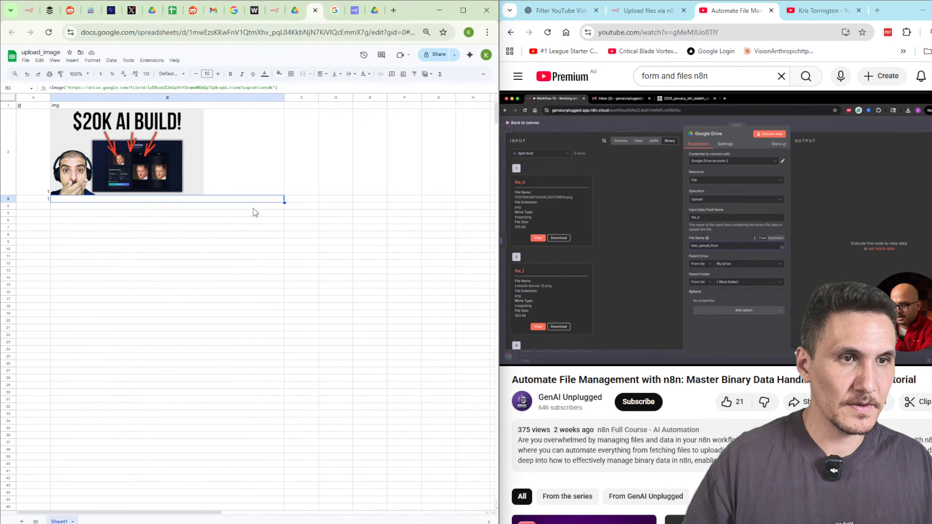
{"action": "left_click_drag", "start_coordinate": [12, 201], "coordinate": [30, 249]}
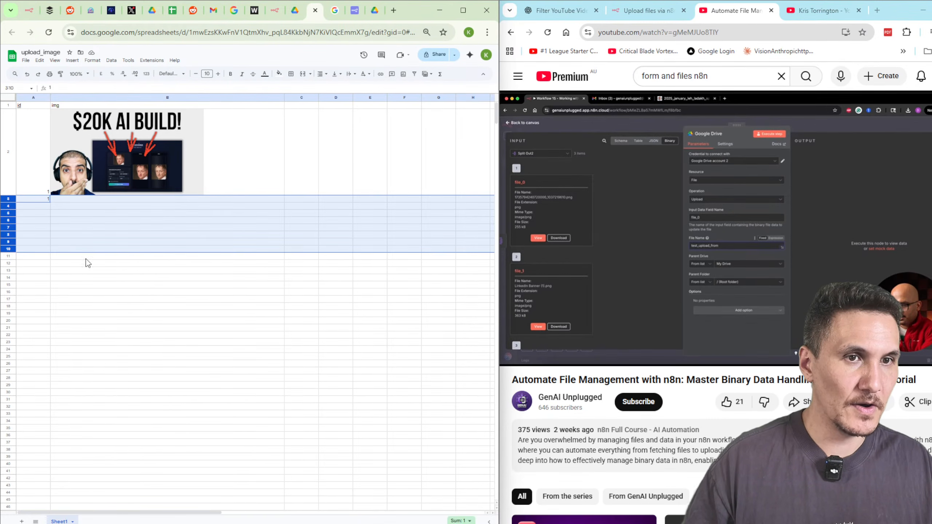
{"action": "left_click", "coordinate": [86, 258]}
{"action": "left_click", "coordinate": [118, 198]}
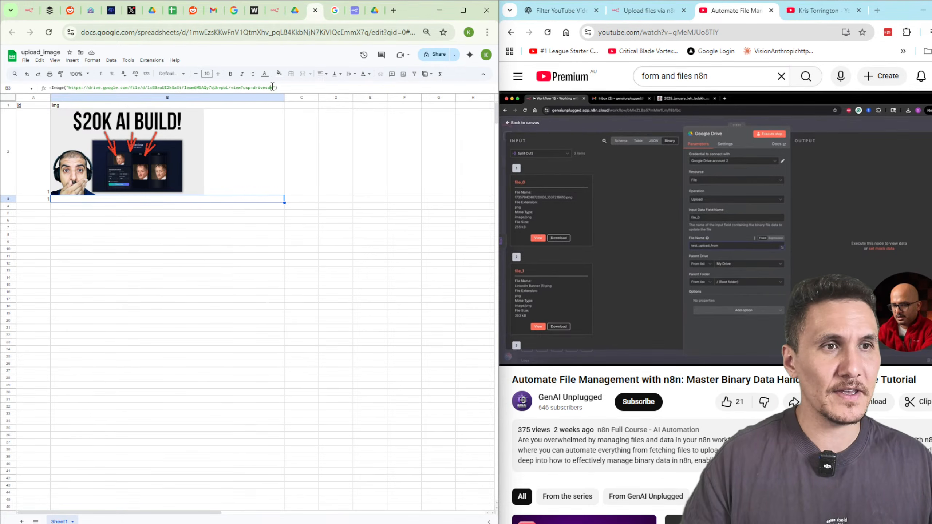
Highlight the full Drive view URL inside B3's IMAGE formula in the formula bar.
{"action": "left_click_drag", "start_coordinate": [272, 87], "coordinate": [78, 88]}
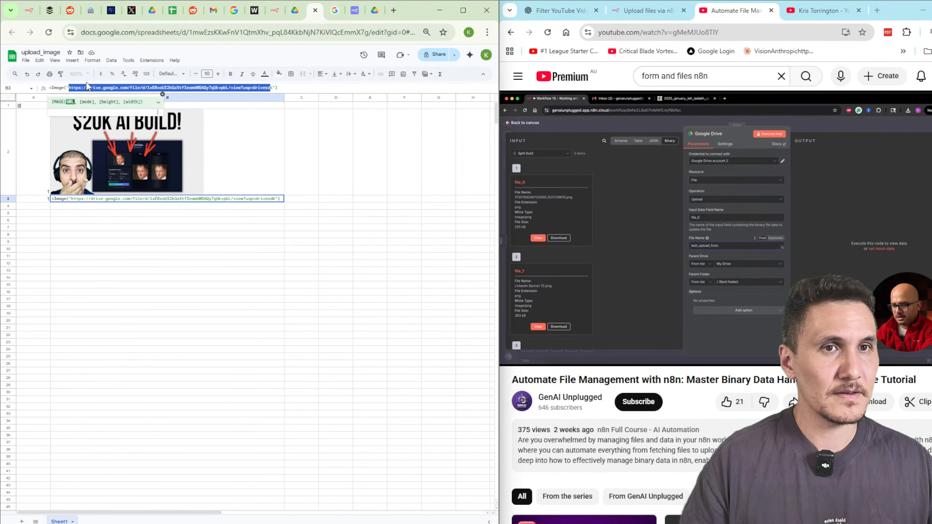
{"action": "left_click", "coordinate": [77, 87]}
{"action": "left_click_drag", "start_coordinate": [68, 87], "coordinate": [273, 88]}
{"action": "key", "text": "ctrl+c"}
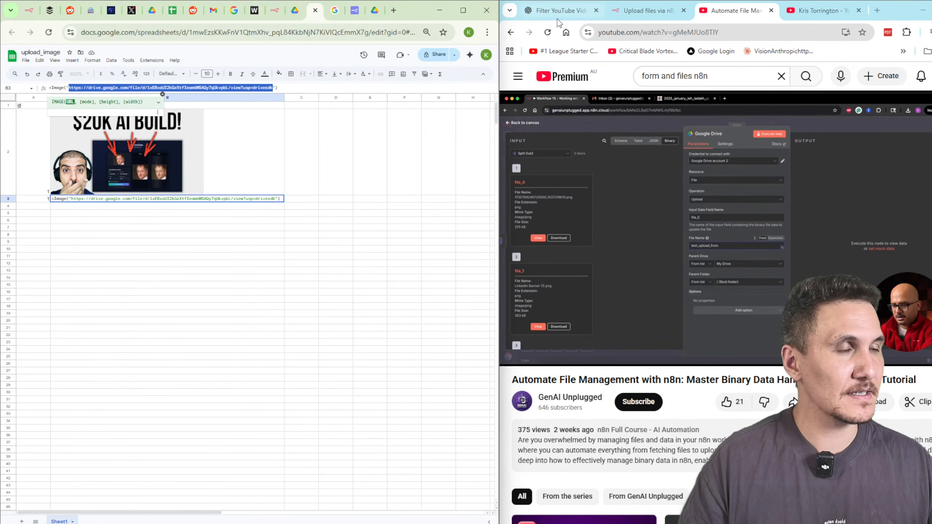
{"action": "left_click", "coordinate": [563, 12]}
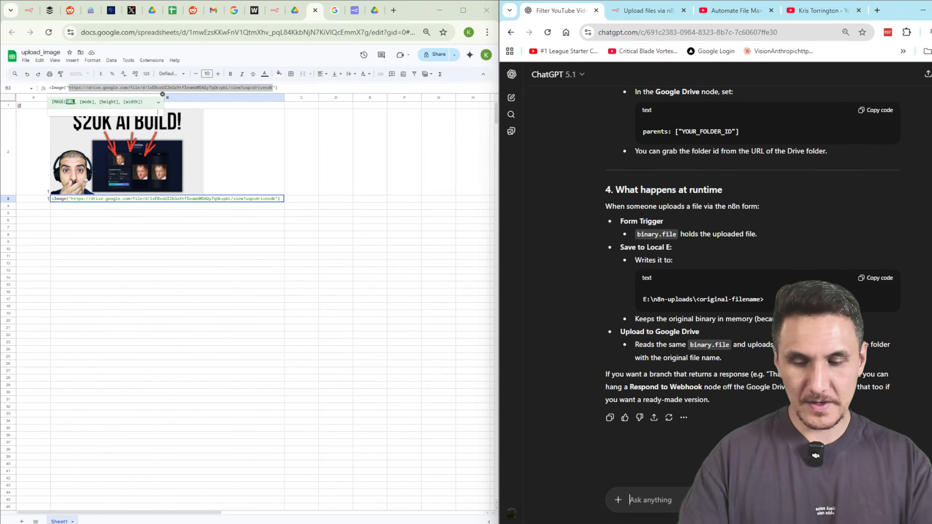
Start a ChatGPT message with 'so this is th', the pasted Drive link and 'is it possible'.
{"action": "type", "text": "so this is the web"}
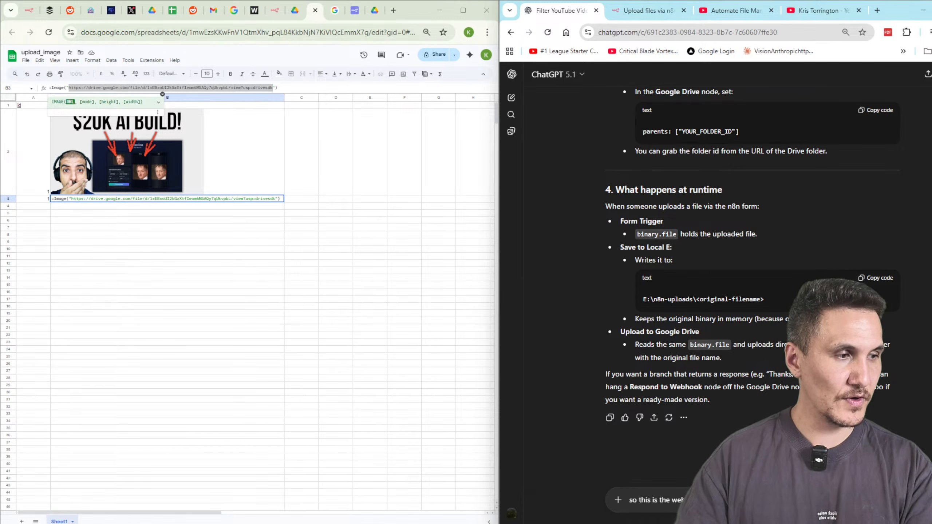
{"action": "key", "text": "shift+Return"}
{"action": "key", "text": "shift+Return"}
{"action": "key", "text": "ctrl+v"}
{"action": "key", "text": "shift+Return"}
{"action": "key", "text": "shift+Return"}
{"action": "type", "text": "is "}
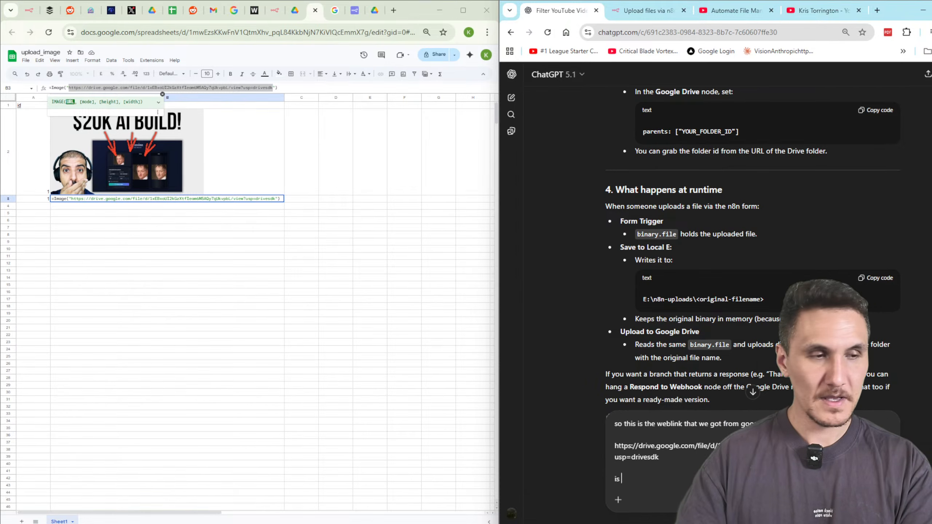
{"action": "type", "text": "it possible to use"}
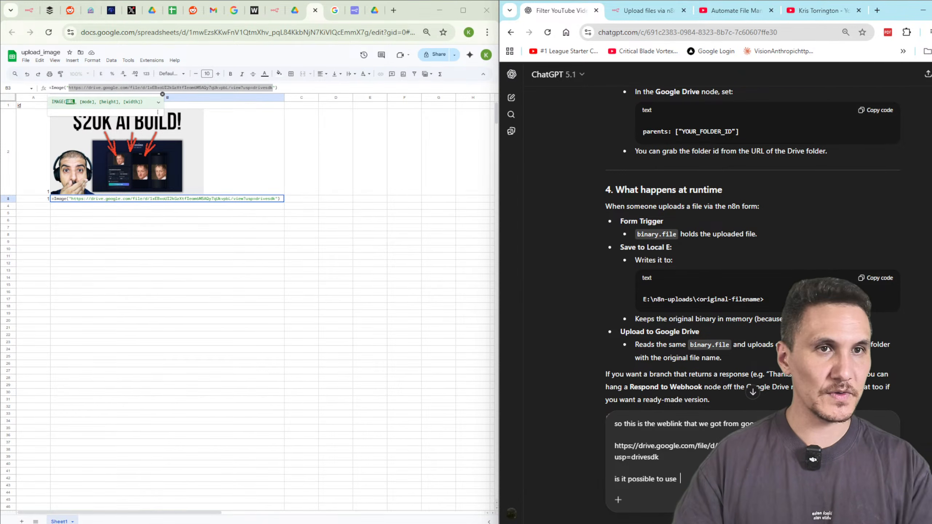
Copy B3's =Image formula into the message and send the question.
{"action": "left_click", "coordinate": [298, 86]}
{"action": "key", "text": "ctrl+a"}
{"action": "key", "text": "ctrl+c"}
{"action": "key", "text": "alt+Tab"}
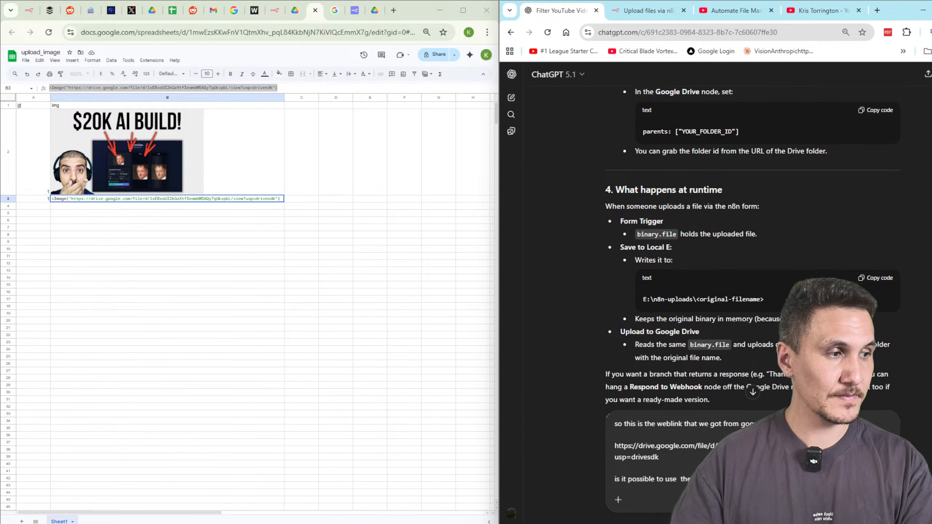
{"action": "key", "text": "shift+Return"}
{"action": "key", "text": "shift+Return"}
{"action": "key", "text": "ctrl+v"}
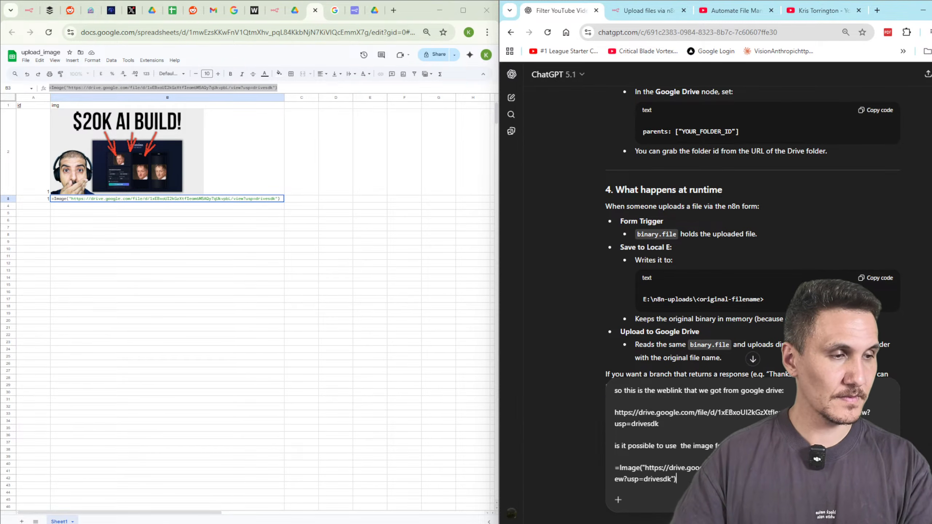
{"action": "key", "text": "shift+Return"}
{"action": "key", "text": "shift+Return"}
{"action": "key", "text": "Return"}
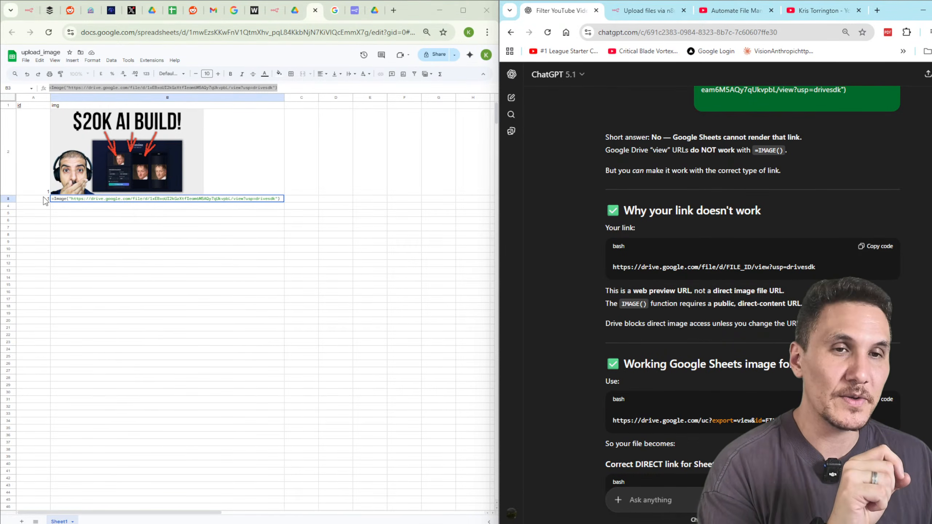
Enter 2 as the id in cell A3, then recheck B3's Drive-link =Image formula.
{"action": "key", "text": "Delete"}
{"action": "left_click", "coordinate": [24, 198]}
{"action": "left_click", "coordinate": [107, 199]}
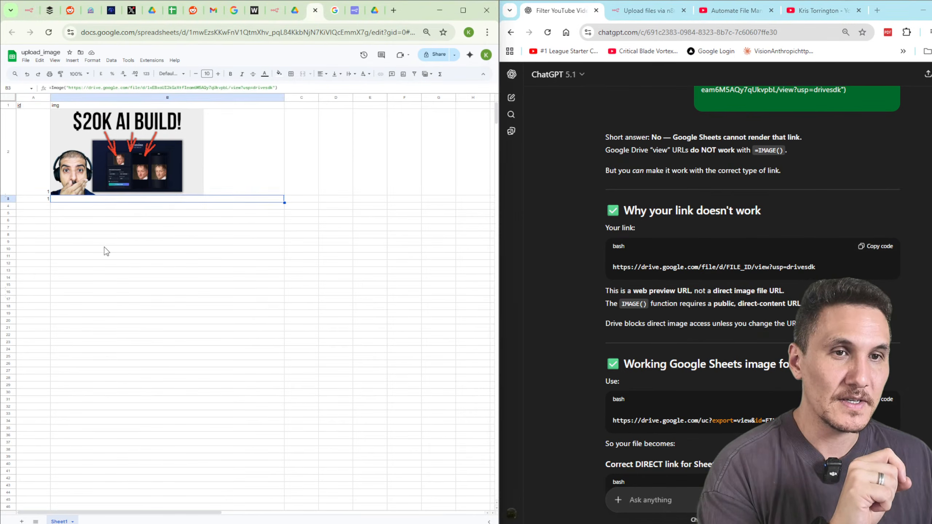
{"action": "left_click", "coordinate": [98, 215]}
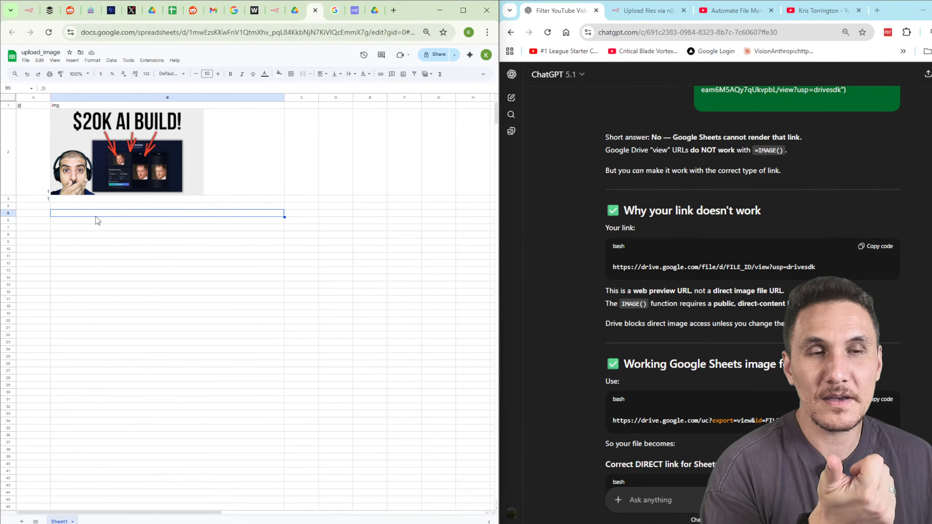
{"action": "left_click", "coordinate": [42, 200]}
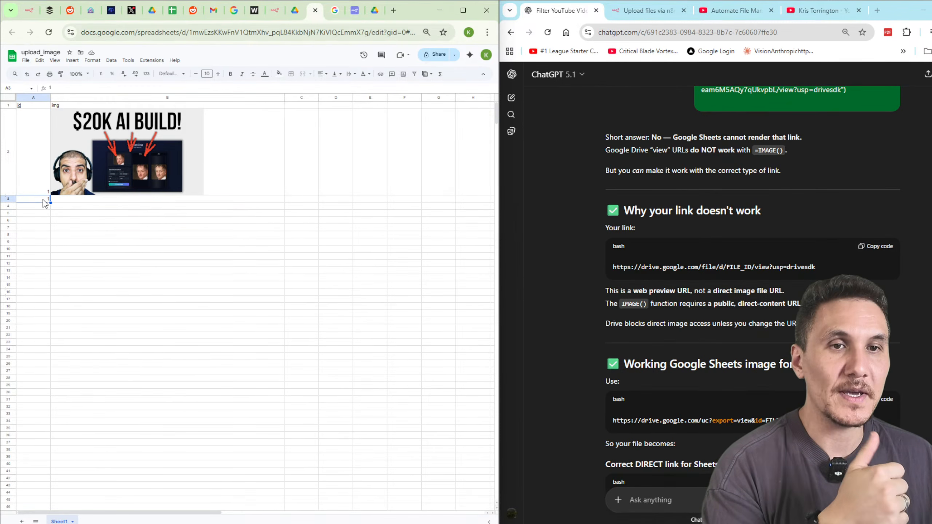
{"action": "type", "text": "2"}
{"action": "key", "text": "Return"}
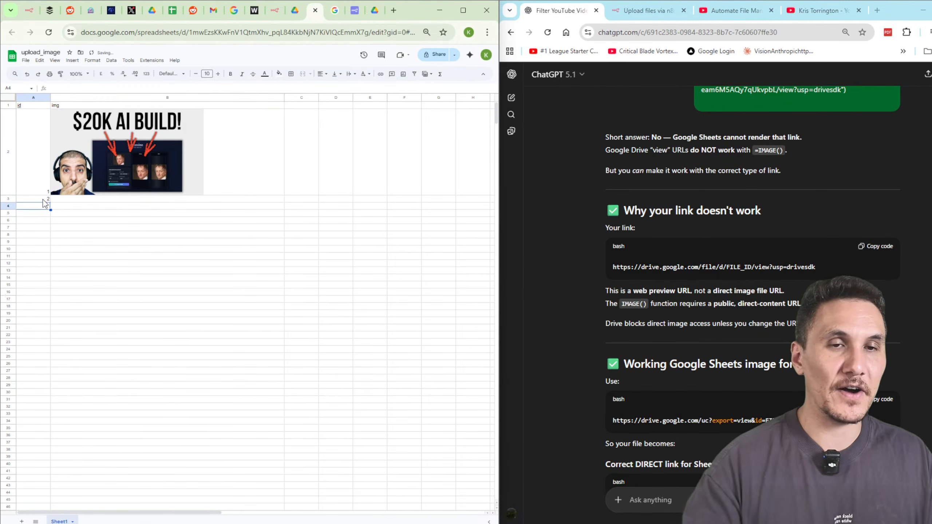
{"action": "left_click", "coordinate": [109, 219]}
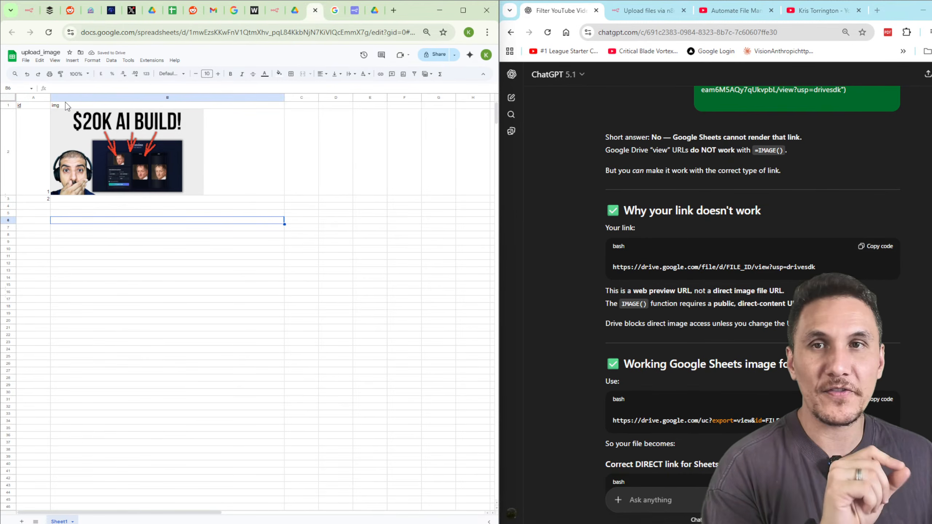
{"action": "left_click", "coordinate": [30, 198]}
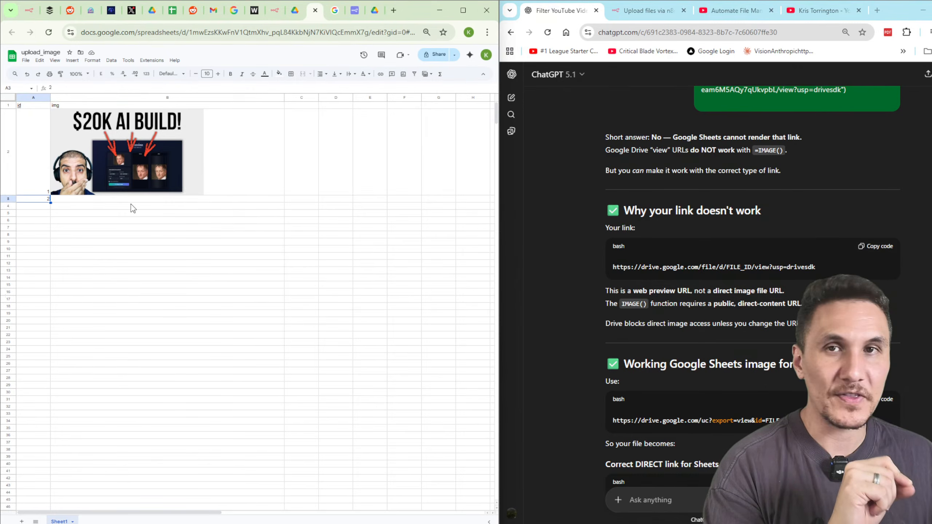
{"action": "left_click", "coordinate": [97, 201]}
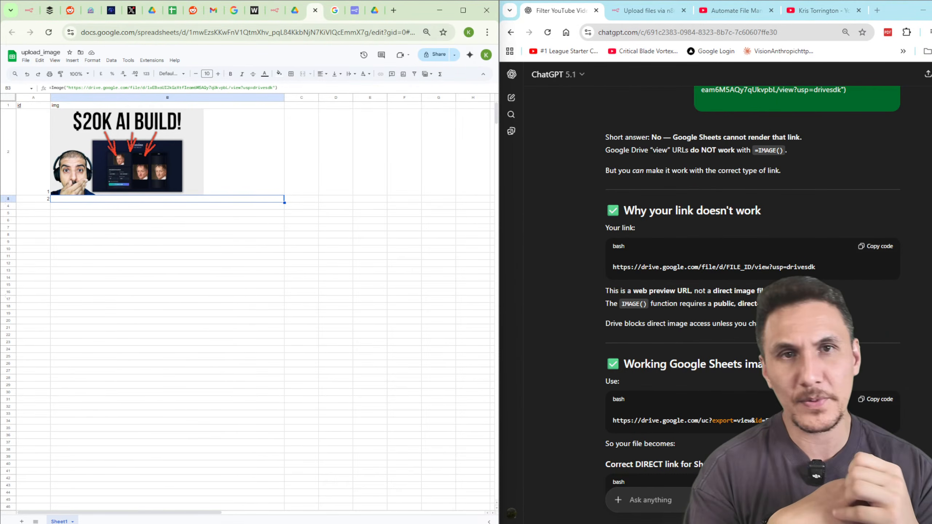
Search Google for 'meta developer account' in a new tab and look over the Meta for Developers result.
{"action": "left_click", "coordinate": [392, 15]}
{"action": "type", "text": "meta developer accou"}
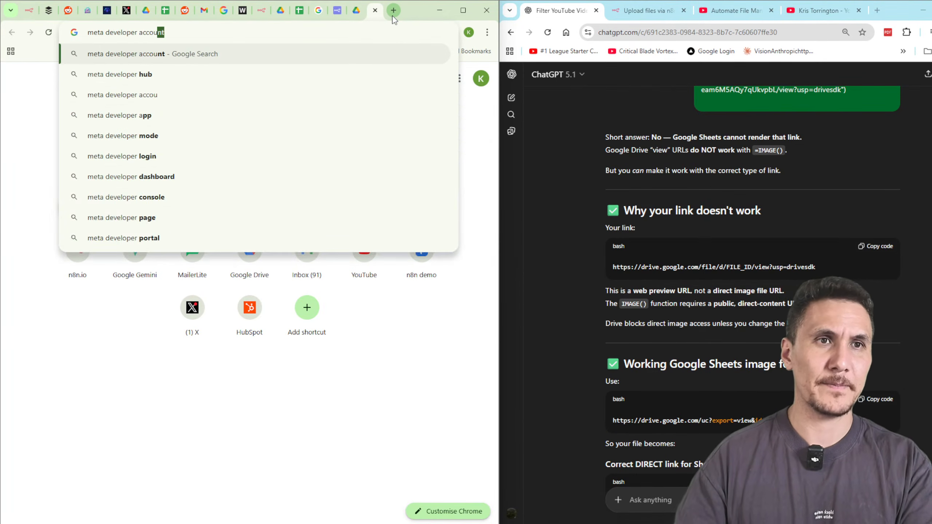
{"action": "key", "text": "Return"}
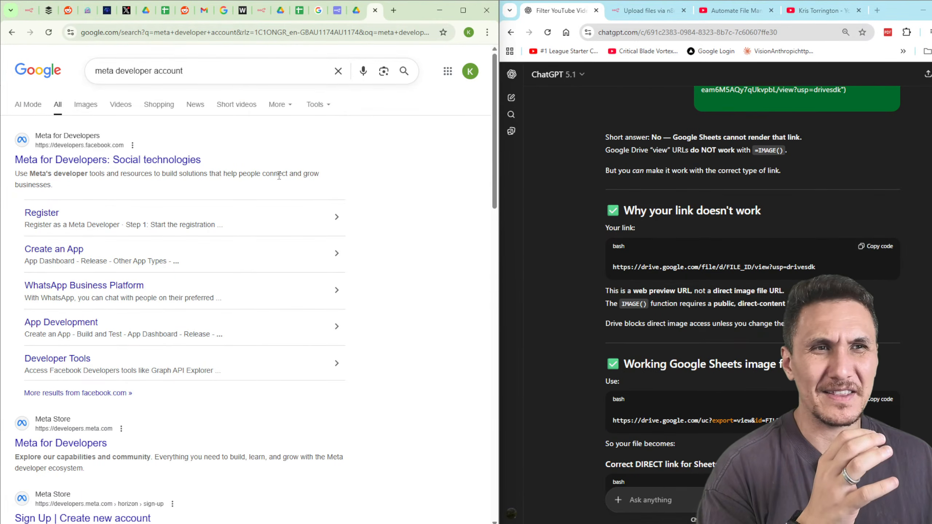
{"action": "left_click_drag", "start_coordinate": [201, 159], "coordinate": [267, 190]}
{"action": "left_click", "coordinate": [266, 172]}
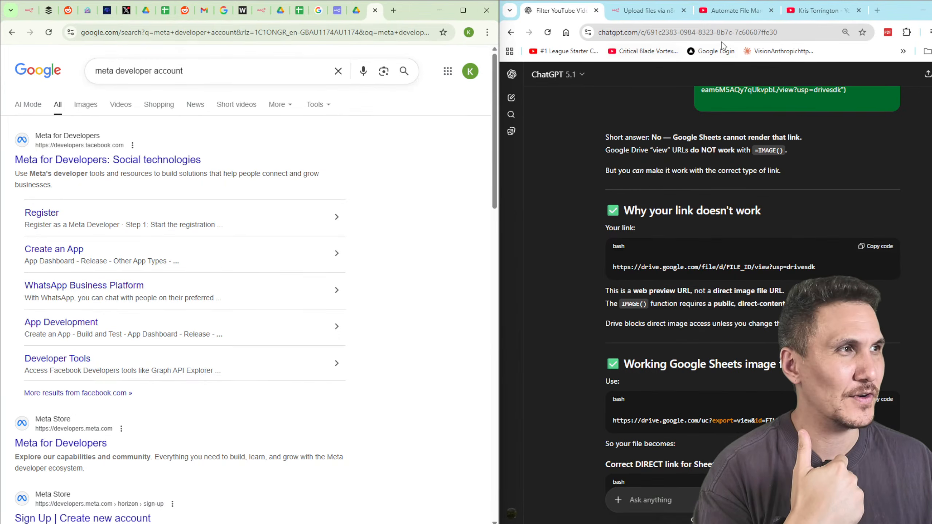
{"action": "left_click", "coordinate": [798, 15]}
Search YouTube for the creator's WhatsApp videos and open the AI-powered WhatsApp assistant video.
{"action": "left_click", "coordinate": [715, 75]}
{"action": "type", "text": "kjri"}
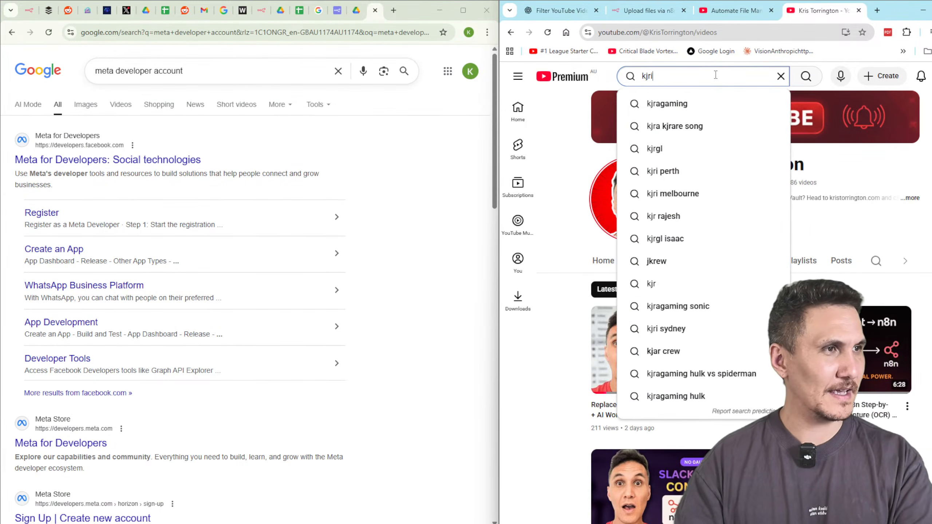
{"action": "key", "text": "BackSpace"}
{"action": "type", "text": "ristorr"}
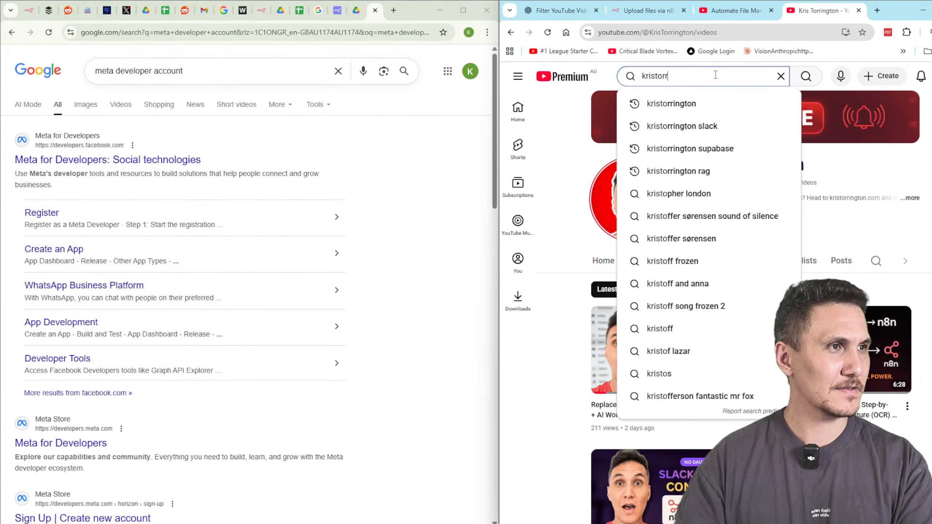
{"action": "type", "text": "ington whatsap"}
{"action": "key", "text": "Return"}
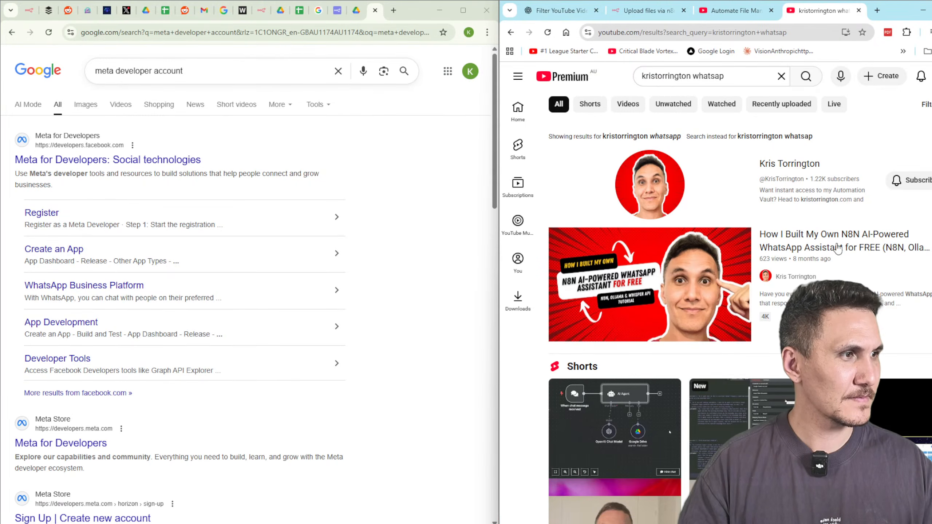
{"action": "left_click", "coordinate": [838, 247]}
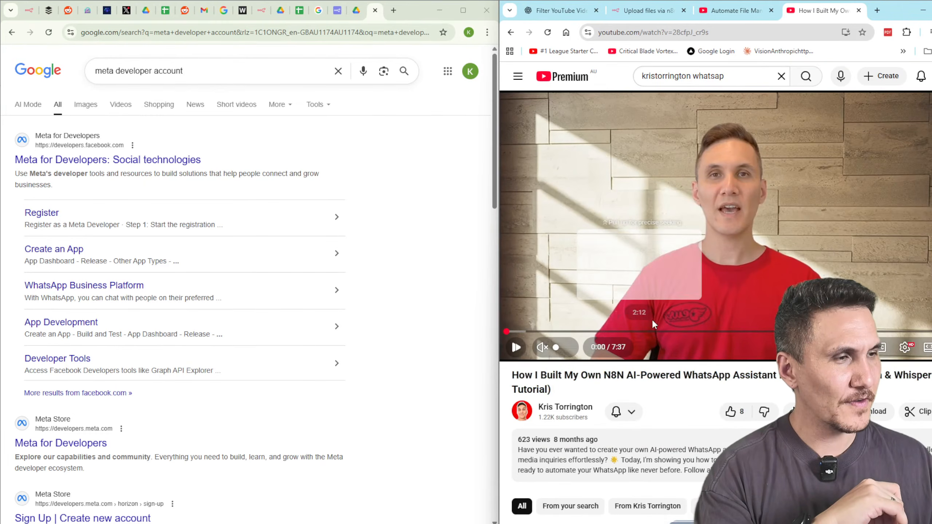
Scrub the WhatsApp assistant video to its 4:25 n8n section, then close its tab.
{"action": "left_click", "coordinate": [589, 332]}
{"action": "left_click", "coordinate": [559, 332]}
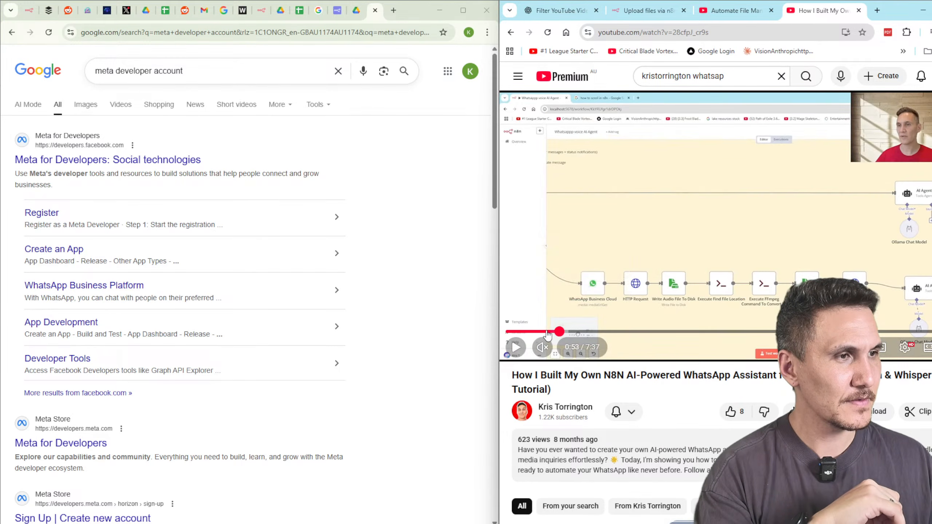
{"action": "left_click", "coordinate": [534, 333]}
{"action": "left_click", "coordinate": [524, 333]}
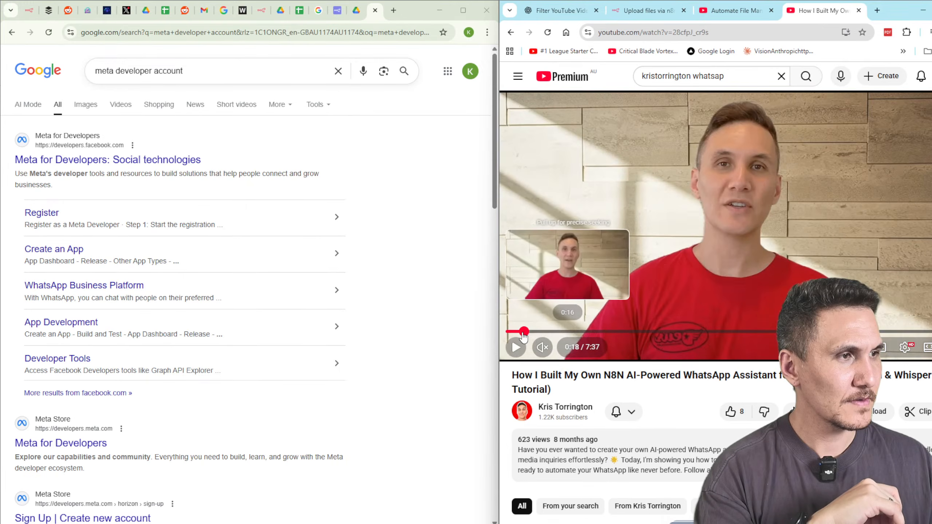
{"action": "left_click_drag", "start_coordinate": [525, 375], "coordinate": [650, 384]}
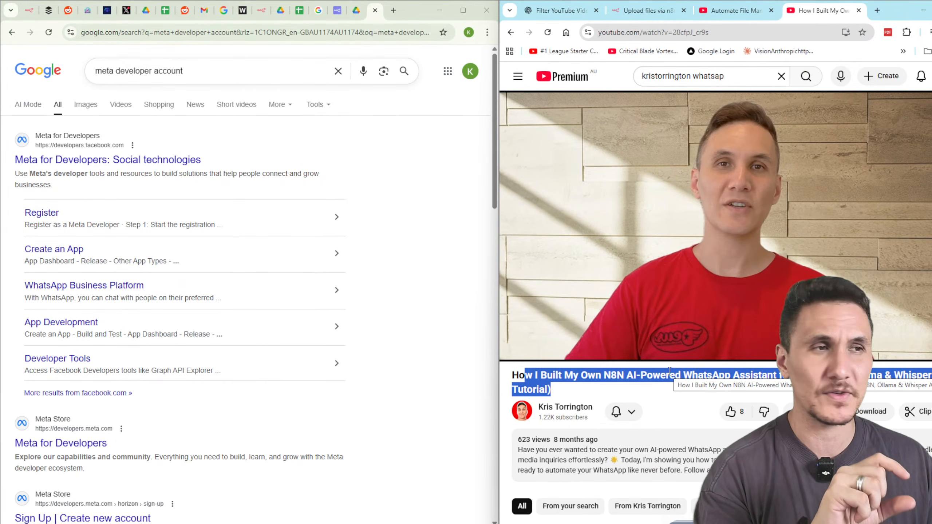
{"action": "left_click", "coordinate": [666, 36]}
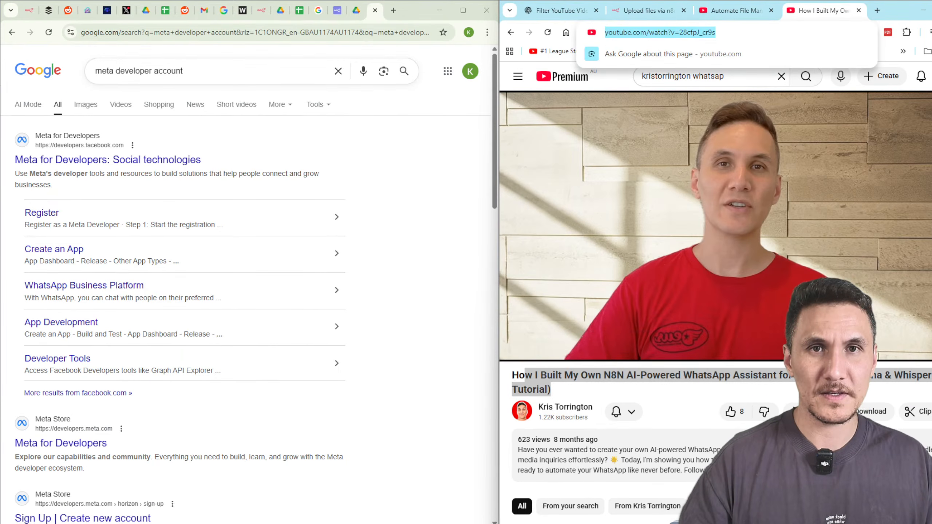
{"action": "key", "text": "alt+Tab"}
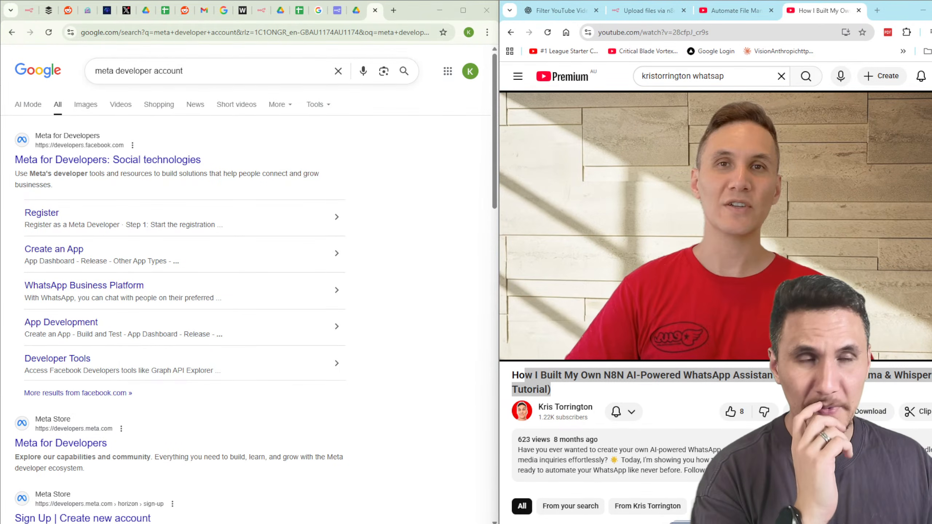
{"action": "left_click_drag", "start_coordinate": [681, 375], "coordinate": [777, 376]}
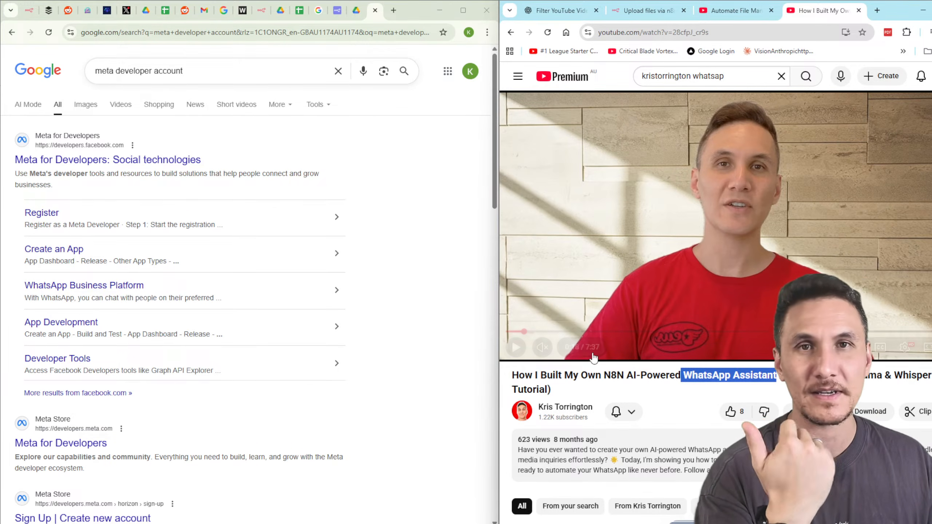
{"action": "left_click_drag", "start_coordinate": [657, 332], "coordinate": [931, 333]}
{"action": "left_click", "coordinate": [776, 332]}
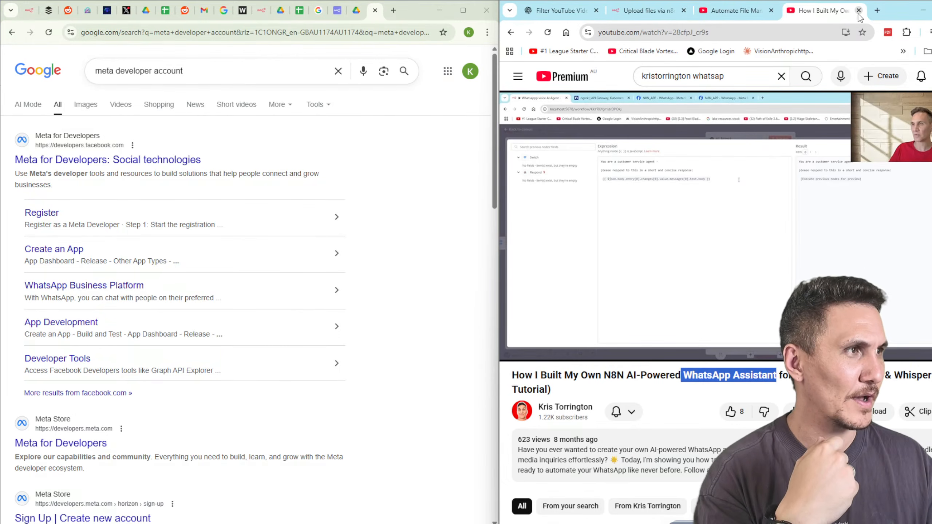
{"action": "left_click_drag", "start_coordinate": [598, 439], "coordinate": [565, 439]}
{"action": "left_click", "coordinate": [859, 10]}
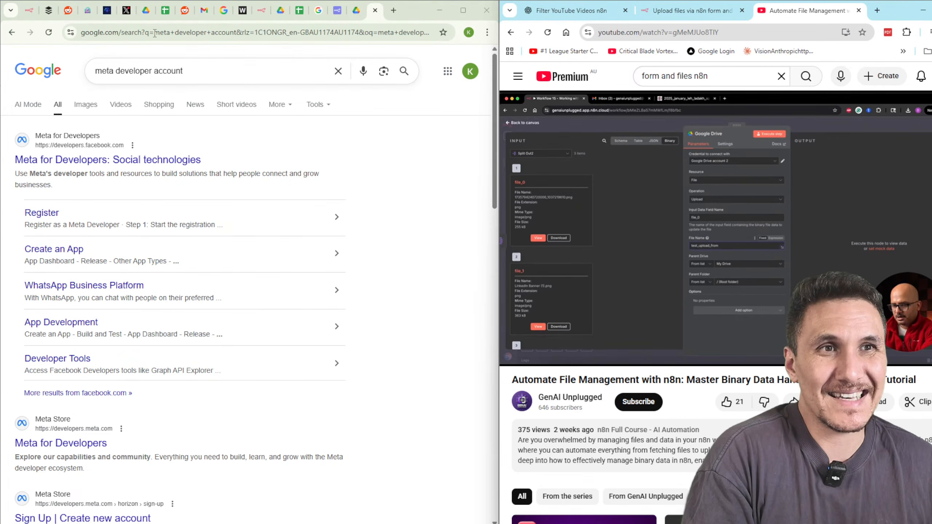
In the n8n Append row in sheet step, add and then remove the Cell Format option.
{"action": "left_click", "coordinate": [165, 10]}
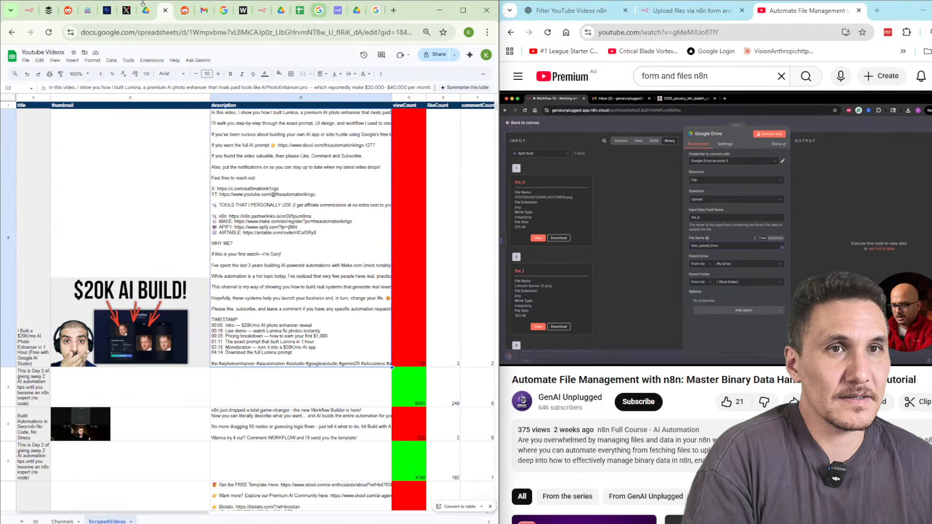
{"action": "left_click", "coordinate": [29, 10]}
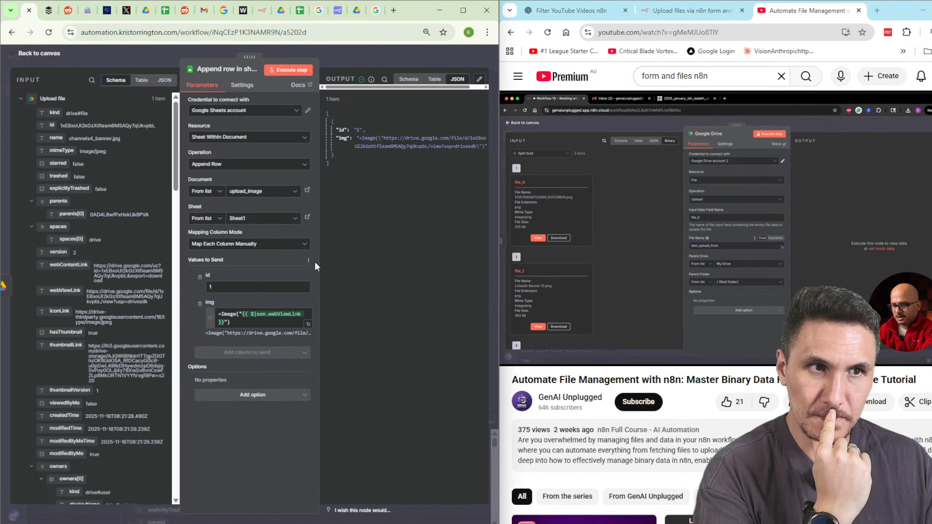
{"action": "left_click", "coordinate": [266, 396]}
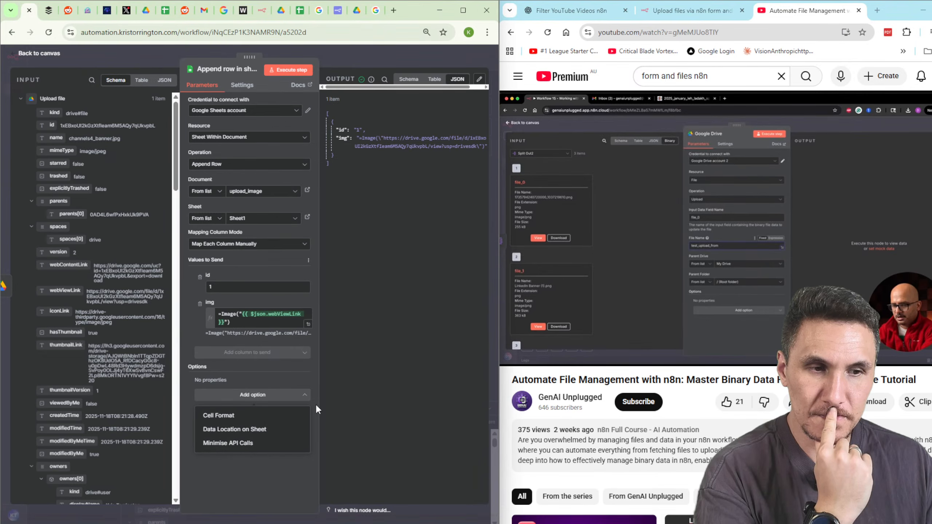
{"action": "left_click", "coordinate": [276, 415]}
{"action": "left_click", "coordinate": [269, 393]}
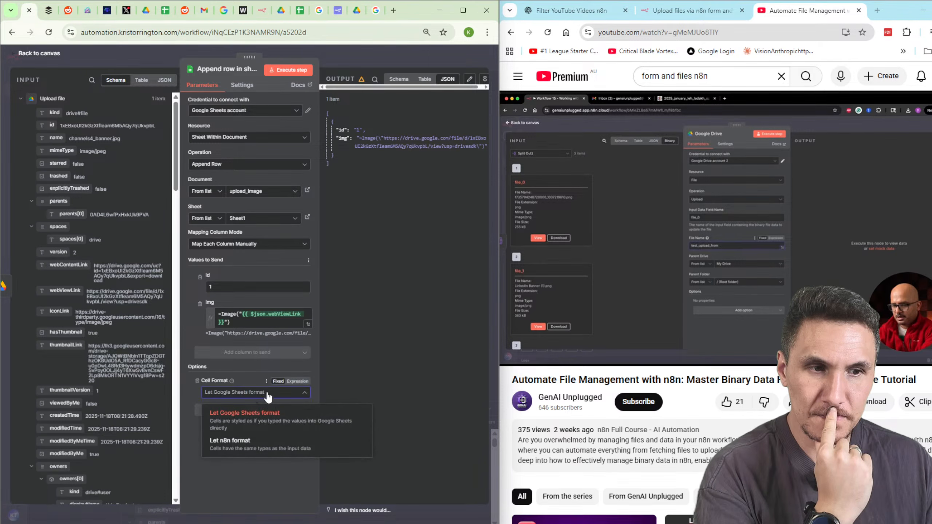
{"action": "left_click", "coordinate": [268, 392]}
{"action": "left_click", "coordinate": [198, 381]}
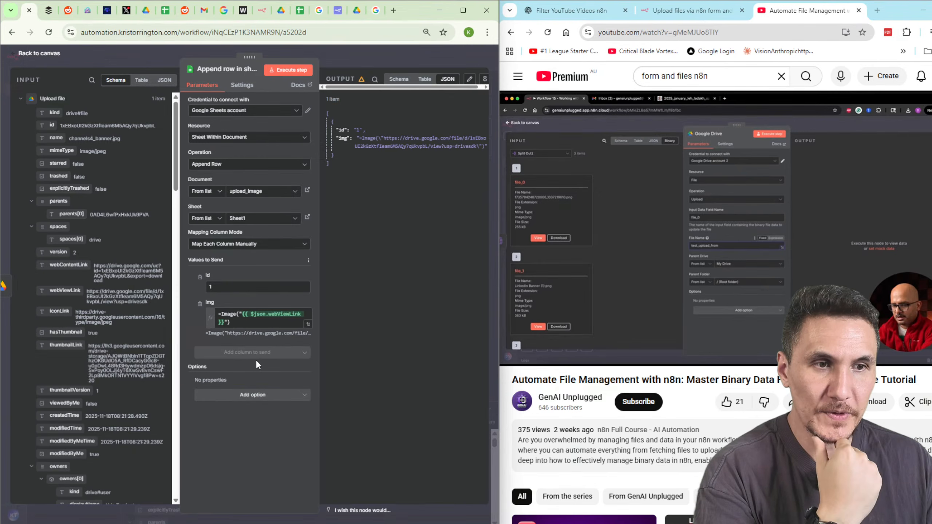
Remove the id column from Values to Send, keeping manual column mapping.
{"action": "left_click", "coordinate": [199, 277]}
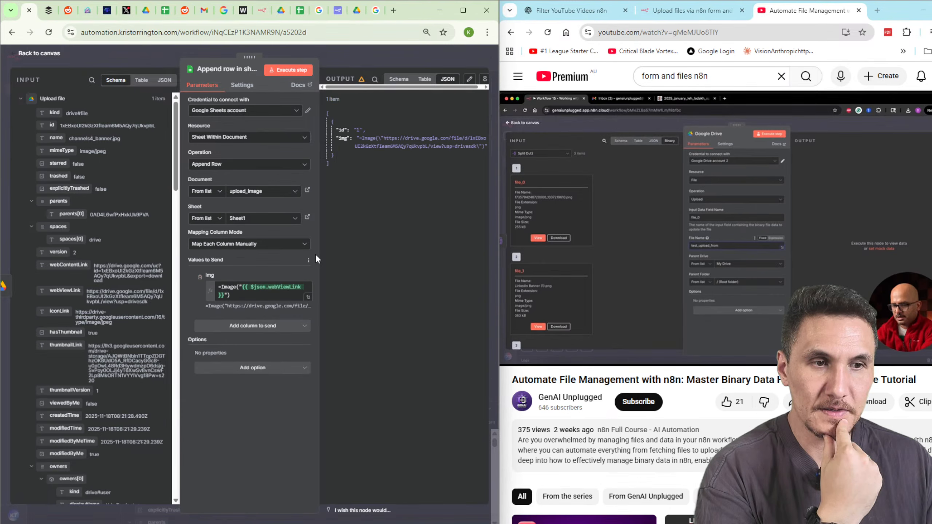
{"action": "left_click", "coordinate": [255, 327]}
{"action": "left_click", "coordinate": [267, 421]}
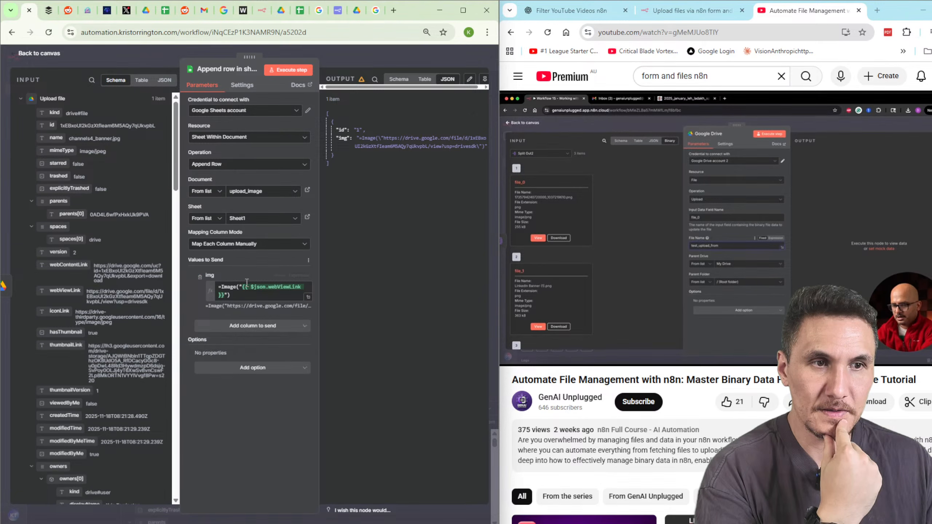
{"action": "left_click", "coordinate": [267, 251]}
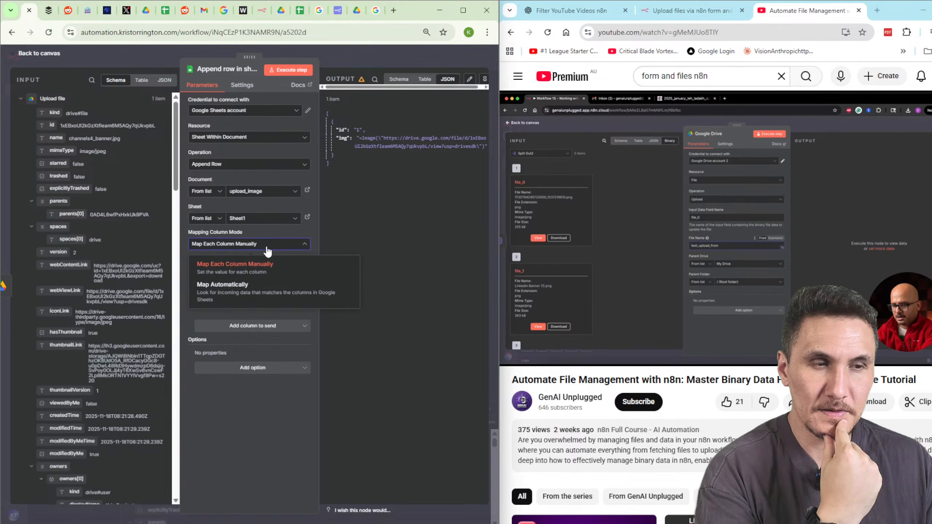
{"action": "left_click", "coordinate": [267, 251]}
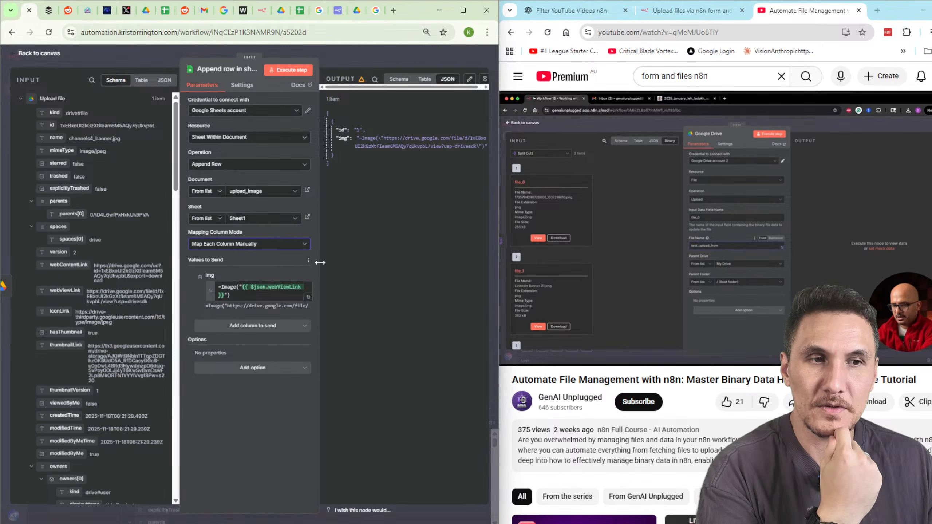
Add the Data Location on Sheet option with Header Row 1, confirming the upload_image sheet's header row.
{"action": "left_click", "coordinate": [256, 331]}
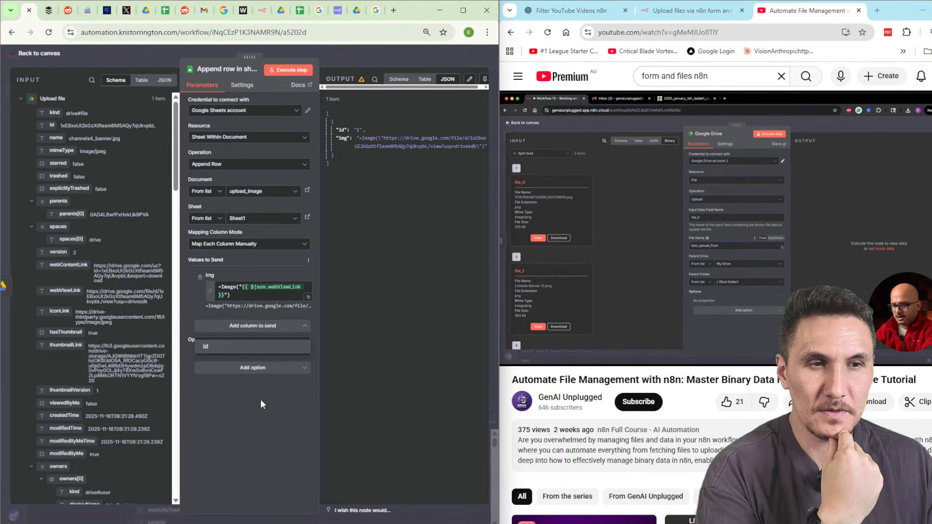
{"action": "left_click", "coordinate": [254, 379]}
{"action": "left_click", "coordinate": [267, 369]}
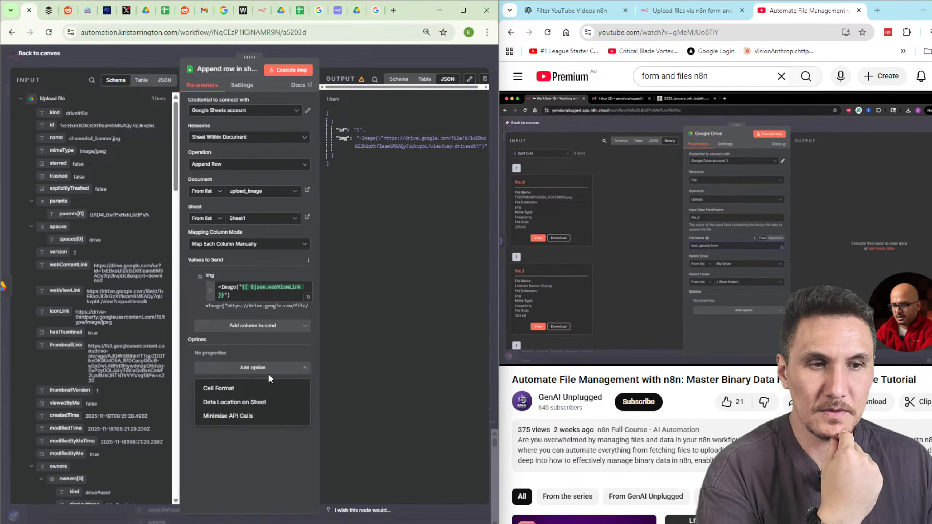
{"action": "left_click", "coordinate": [269, 402]}
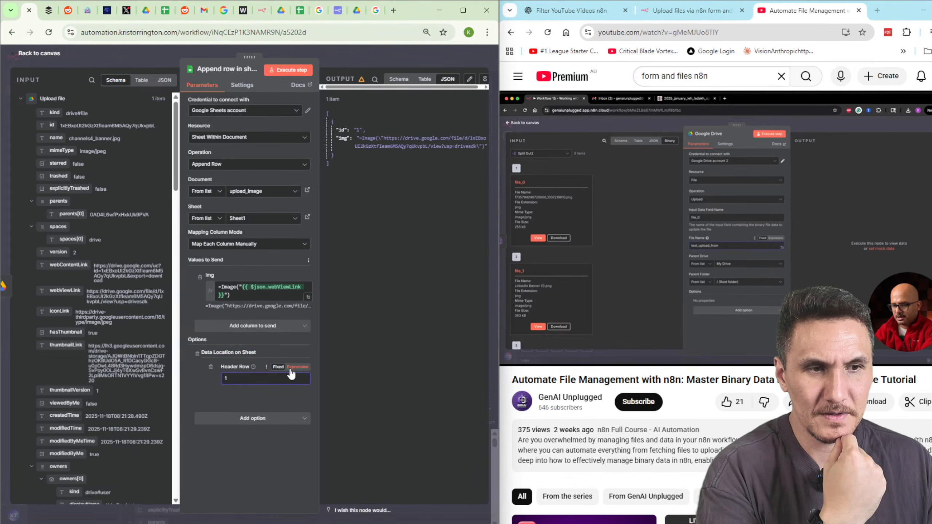
{"action": "left_click", "coordinate": [254, 365]}
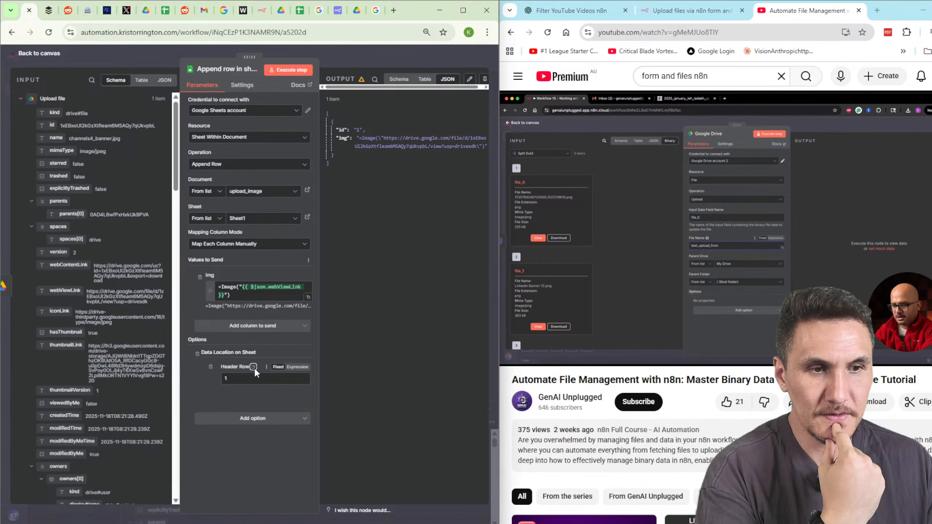
{"action": "mouse_move", "coordinate": [252, 367]}
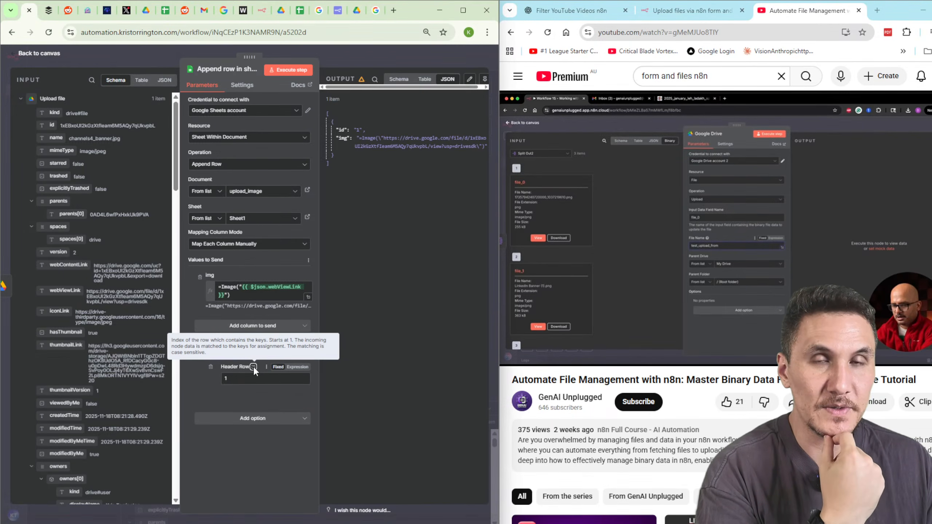
{"action": "left_click", "coordinate": [302, 10]}
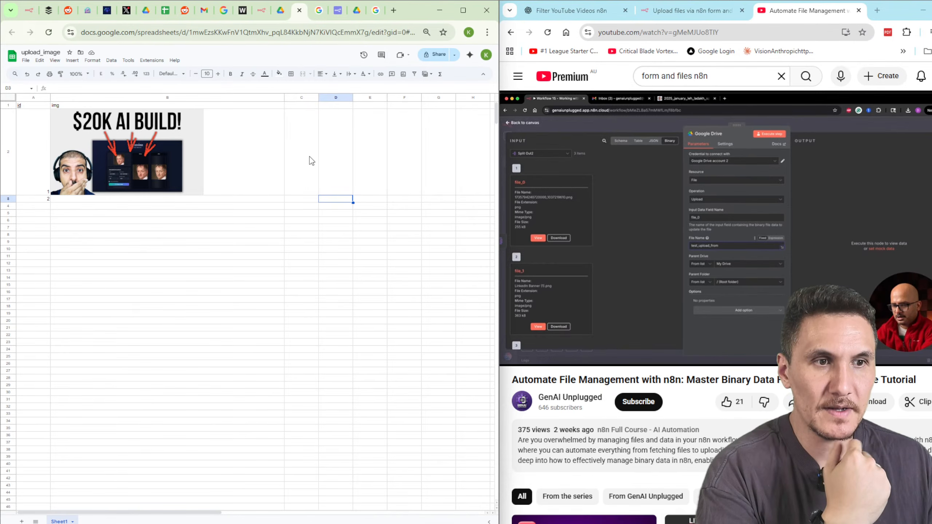
{"action": "left_click", "coordinate": [27, 15]}
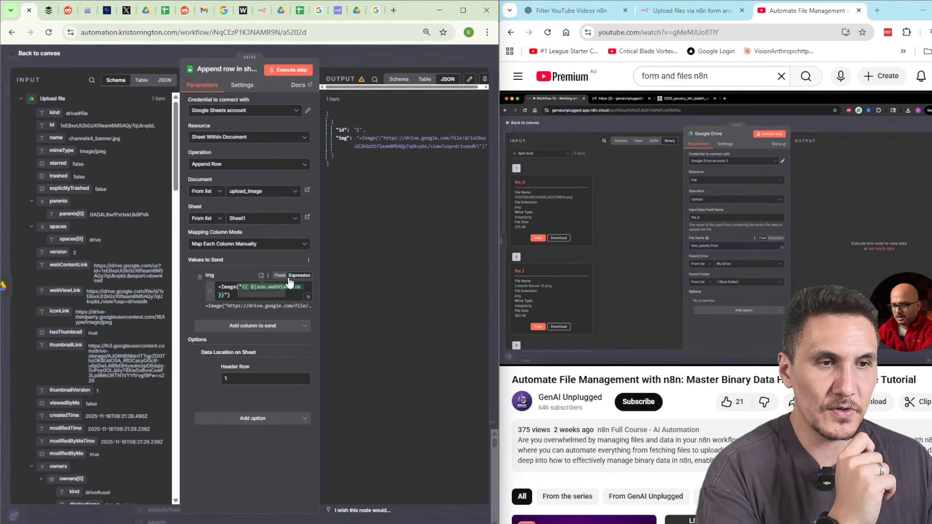
{"action": "left_click", "coordinate": [248, 326]}
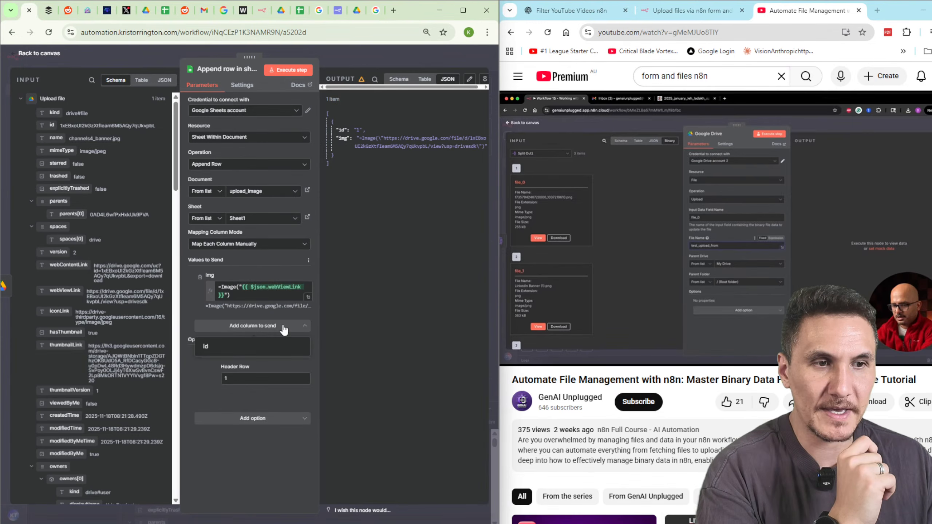
{"action": "left_click", "coordinate": [184, 306]}
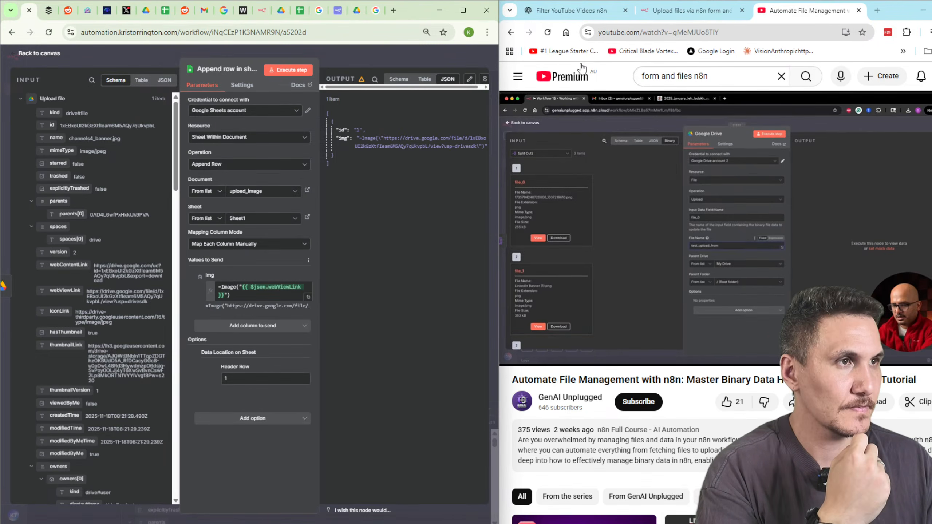
Replace the img formula's webViewLink with ChatGPT's uc?export=view direct Drive link and run the step.
{"action": "left_click", "coordinate": [571, 15]}
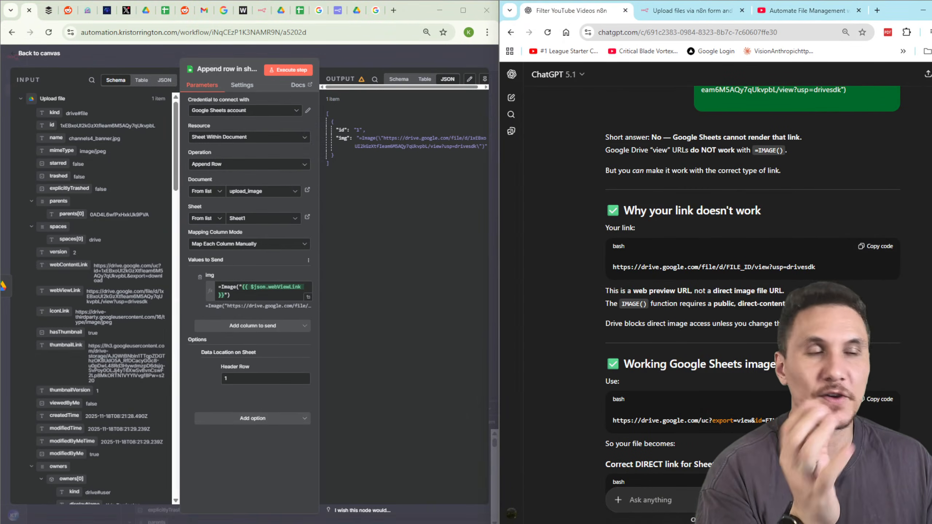
{"action": "scroll", "coordinate": [752, 305], "scroll_direction": "down", "scroll_amount": 1}
{"action": "scroll", "coordinate": [752, 304], "scroll_direction": "down", "scroll_amount": 4}
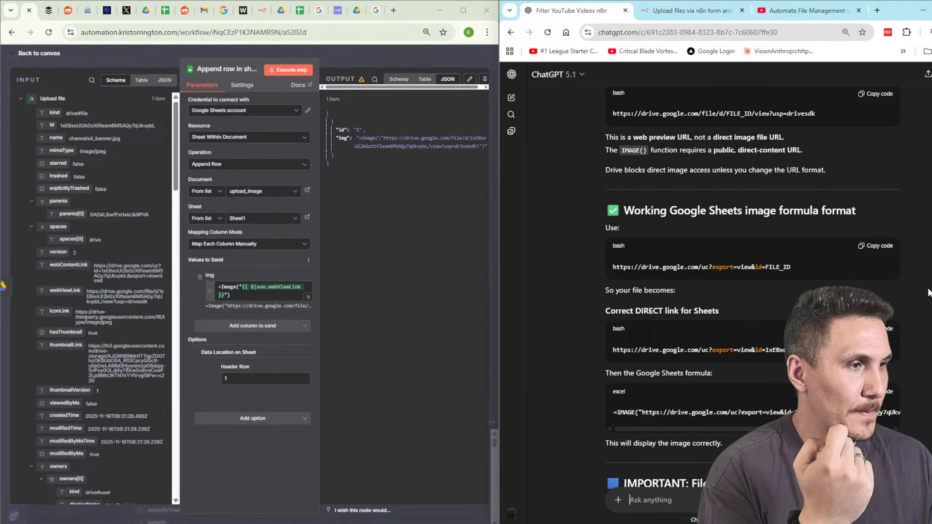
{"action": "left_click", "coordinate": [878, 328]}
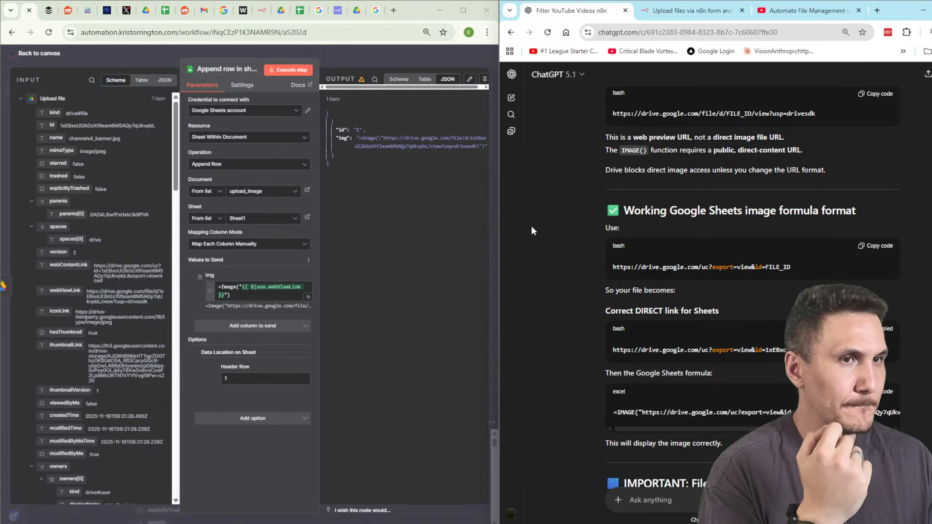
{"action": "left_click", "coordinate": [251, 292]}
{"action": "left_click", "coordinate": [243, 287]}
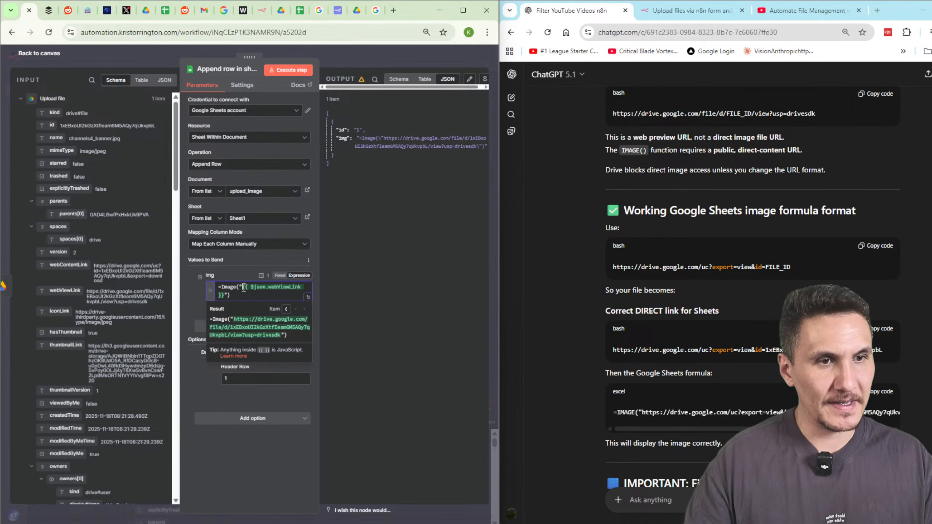
{"action": "key", "text": "ctrl+v"}
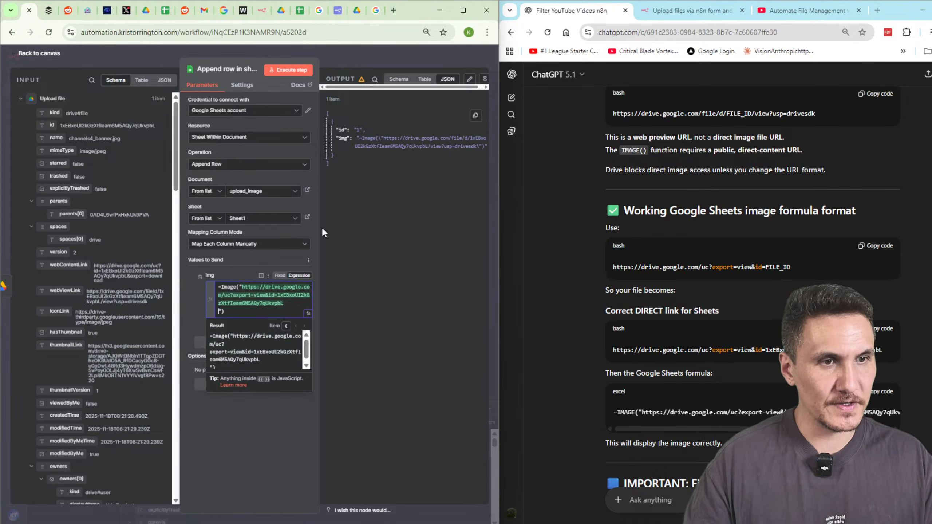
{"action": "left_click", "coordinate": [281, 70]}
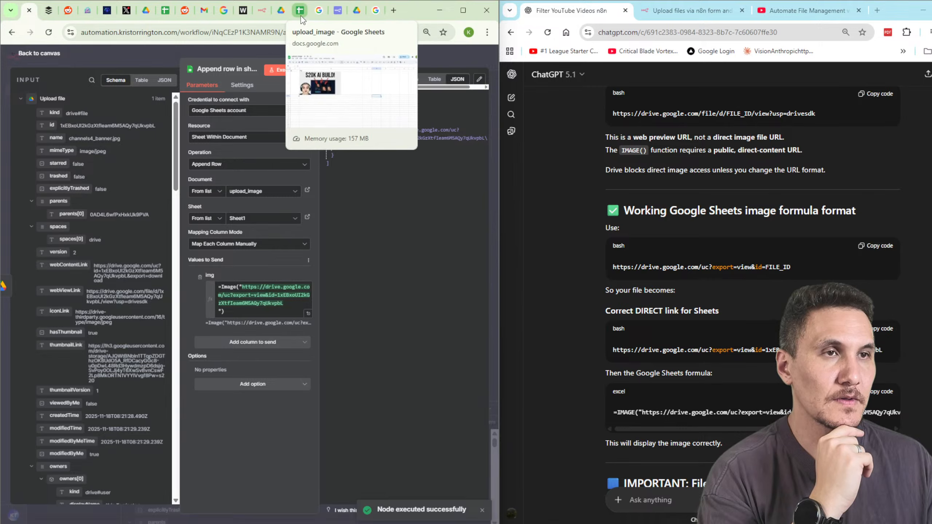
Remove the line break before the closing quote in the img formula, rerun, and view upload_image.
{"action": "mouse_move", "coordinate": [303, 20]}
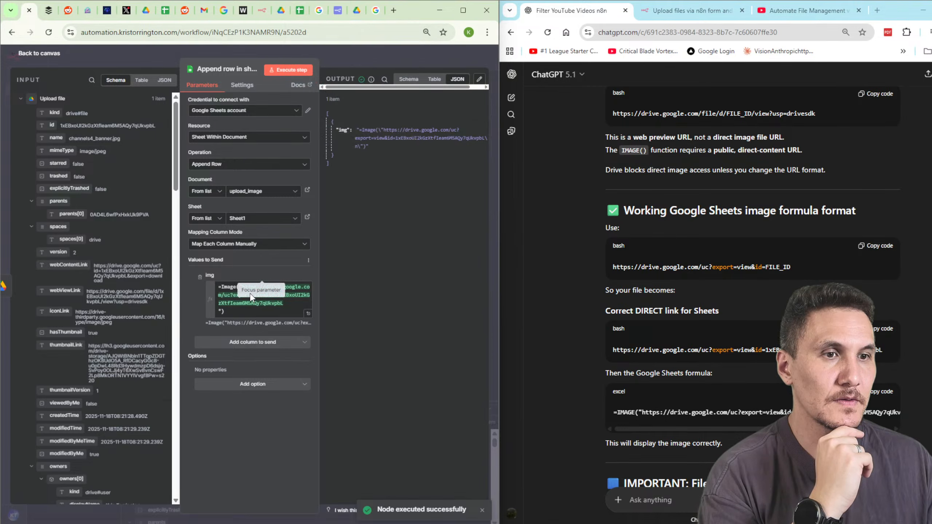
{"action": "left_click", "coordinate": [290, 307]}
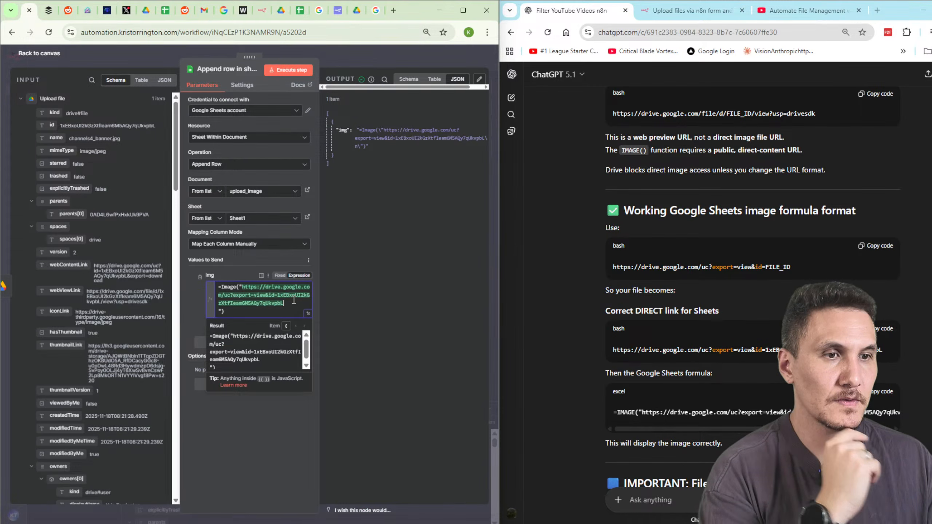
{"action": "key", "text": "Delete"}
{"action": "left_click", "coordinate": [281, 71]}
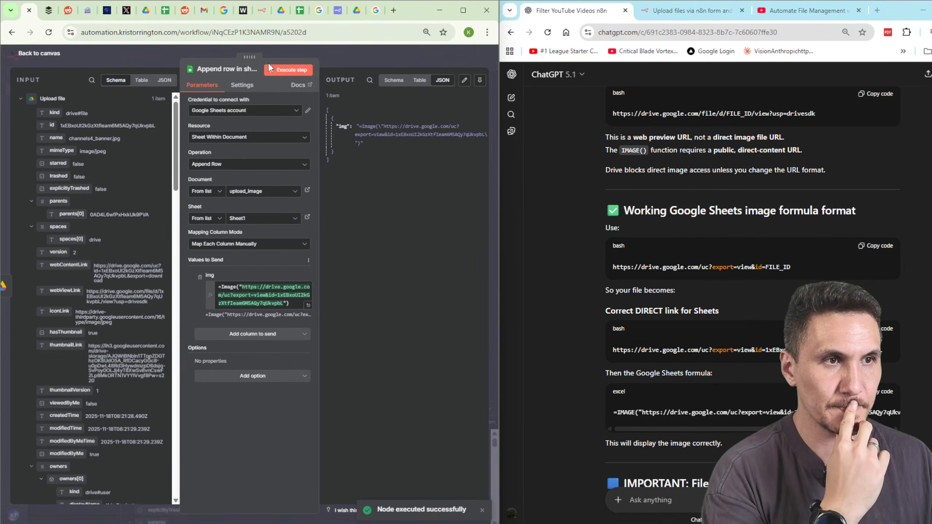
{"action": "left_click", "coordinate": [299, 10]}
{"action": "left_click", "coordinate": [240, 245]}
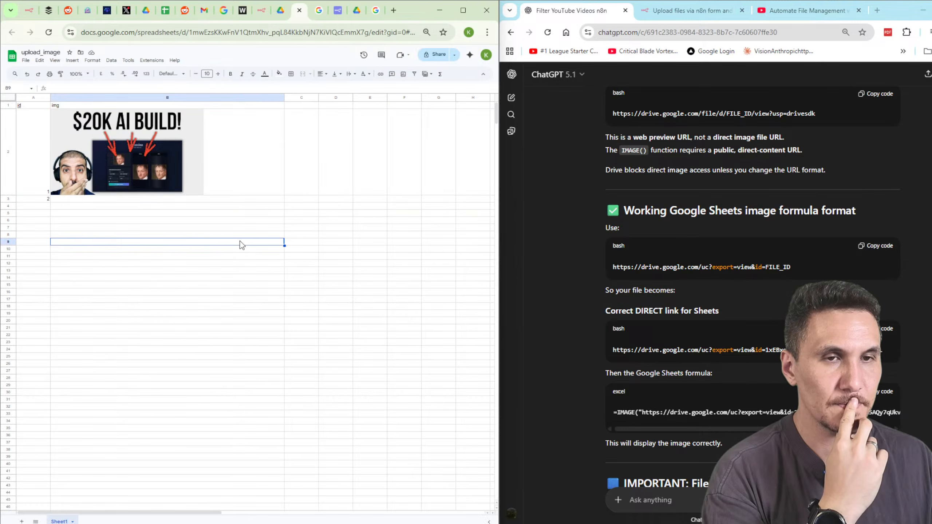
{"action": "left_click", "coordinate": [164, 200]}
{"action": "left_click", "coordinate": [232, 207]}
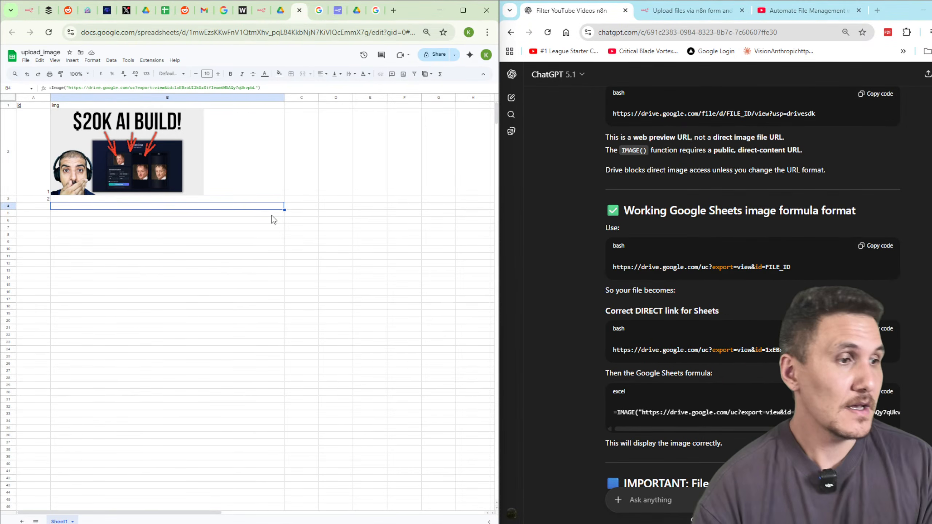
{"action": "scroll", "coordinate": [686, 277], "scroll_direction": "down", "scroll_amount": 8}
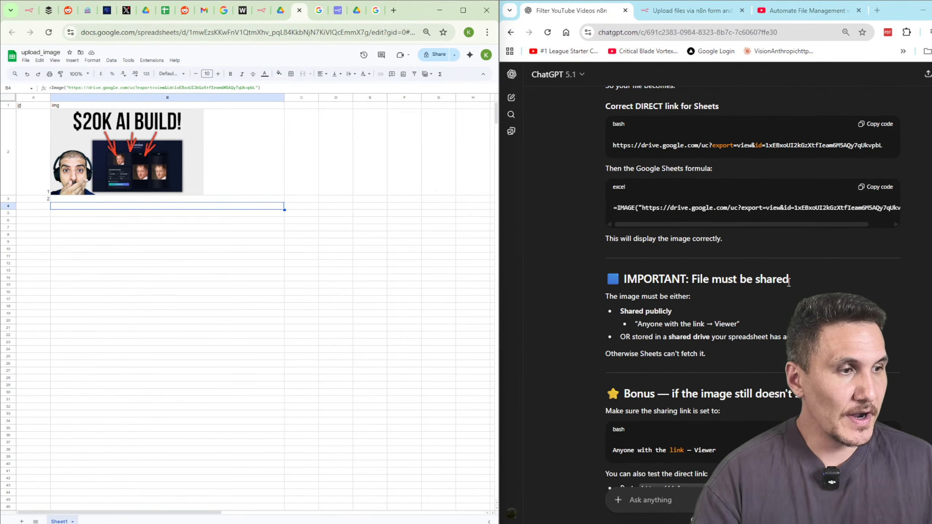
{"action": "scroll", "coordinate": [668, 254], "scroll_direction": "up", "scroll_amount": 4}
{"action": "left_click_drag", "start_coordinate": [709, 275], "coordinate": [830, 277]}
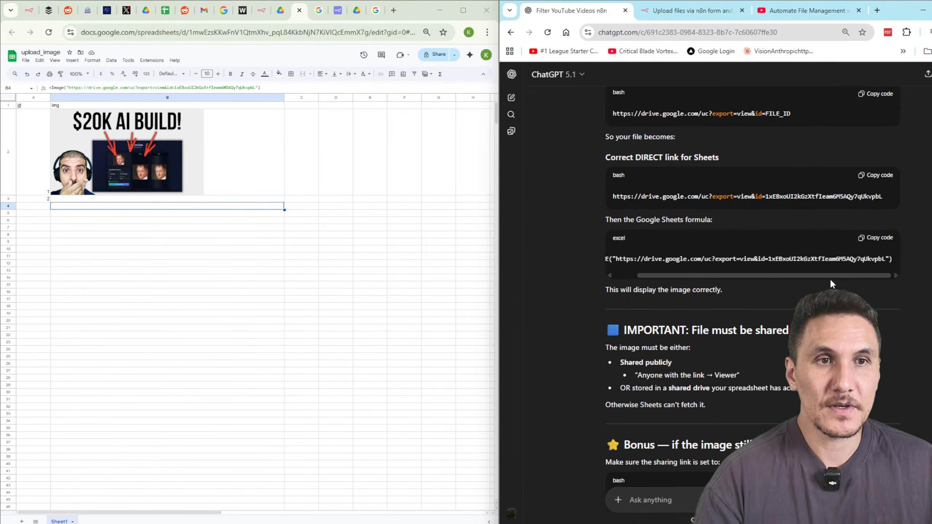
{"action": "left_click", "coordinate": [239, 147]}
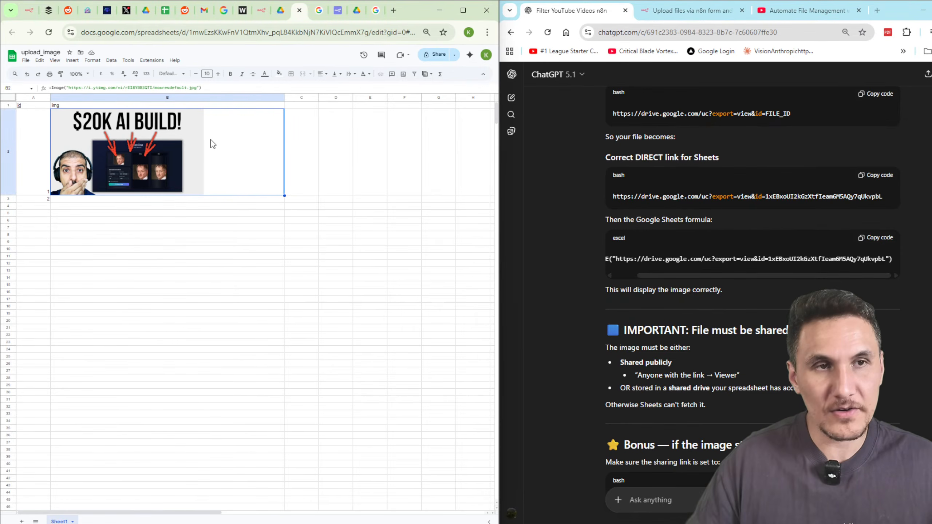
{"action": "key", "text": "ctrl+plus"}
{"action": "key", "text": "ctrl+plus"}
{"action": "key", "text": "ctrl+plus"}
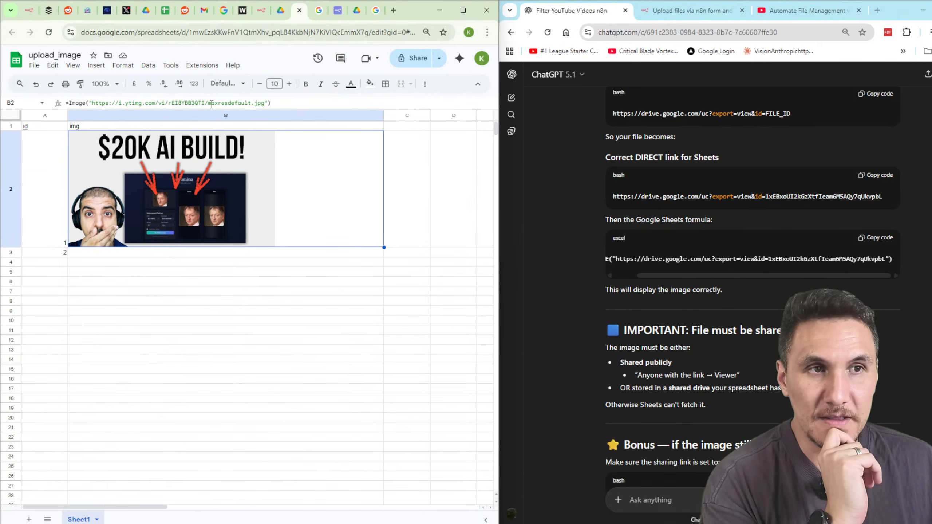
{"action": "left_click", "coordinate": [267, 103]}
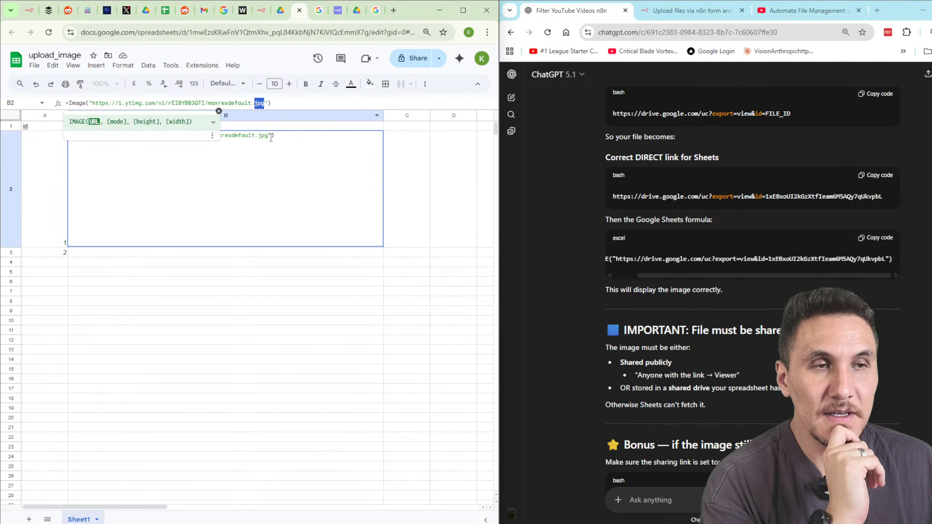
{"action": "left_click", "coordinate": [218, 281]}
{"action": "left_click", "coordinate": [166, 253]}
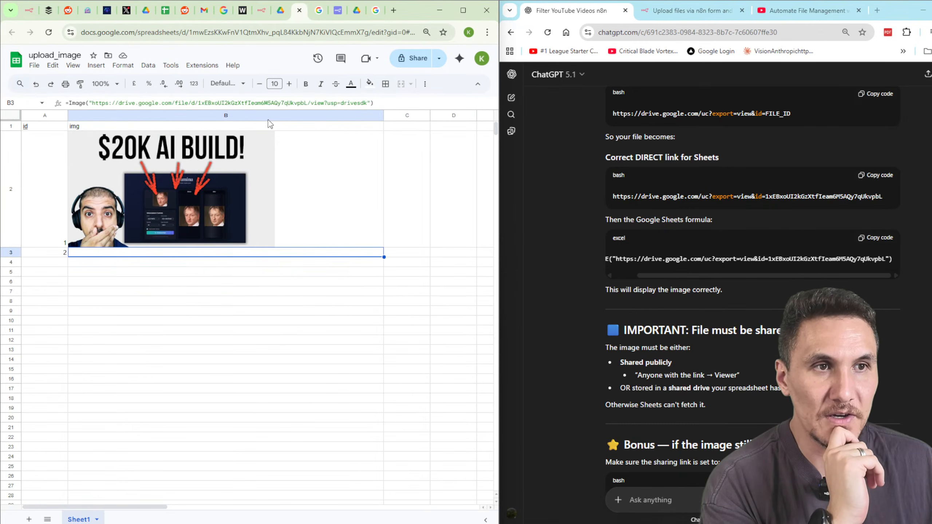
{"action": "left_click", "coordinate": [367, 103]}
{"action": "left_click_drag", "start_coordinate": [368, 103], "coordinate": [92, 103]}
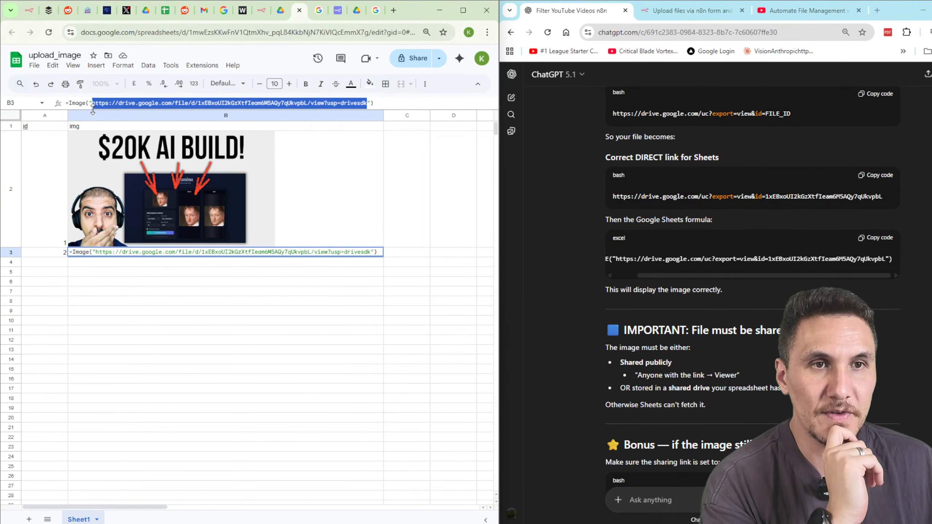
{"action": "left_click", "coordinate": [328, 295]}
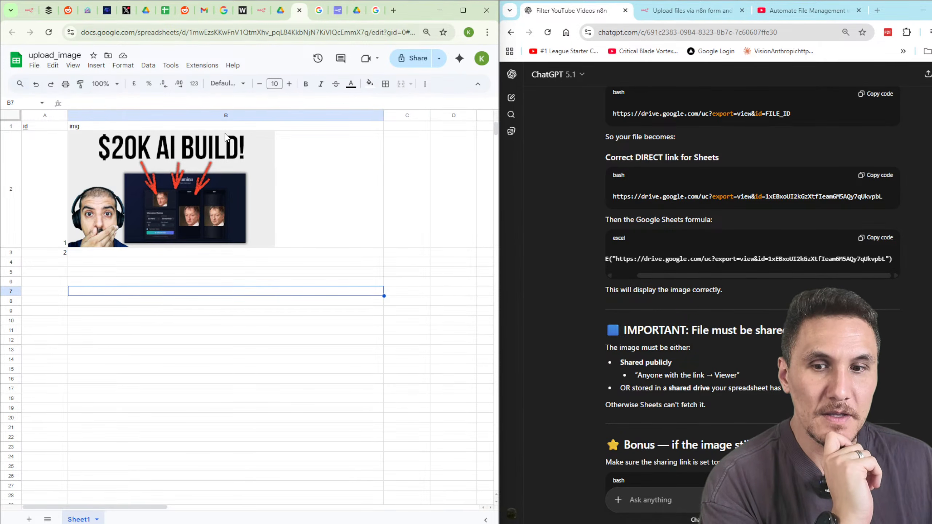
Search Google for 'img url', then refine it to 'upload img to create public url' and browse the results.
{"action": "left_click", "coordinate": [394, 10]}
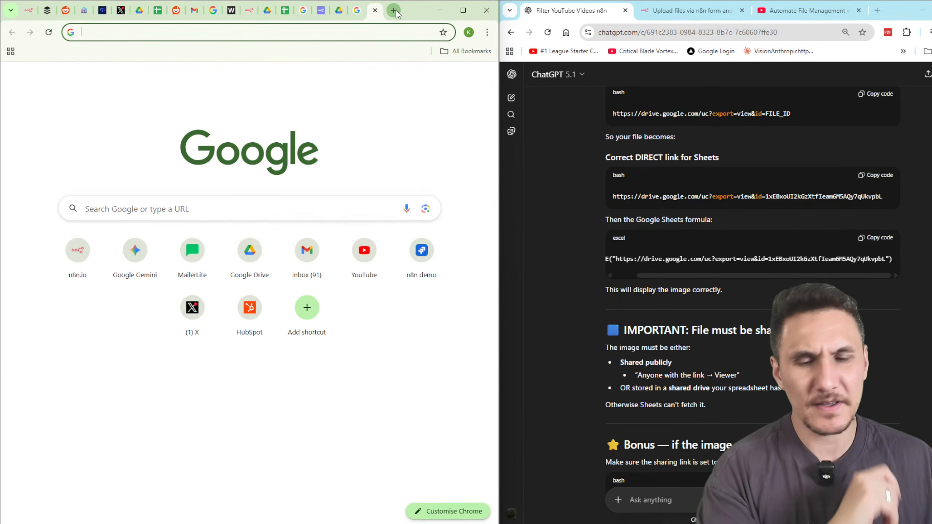
{"action": "type", "text": "img url"}
{"action": "key", "text": "Return"}
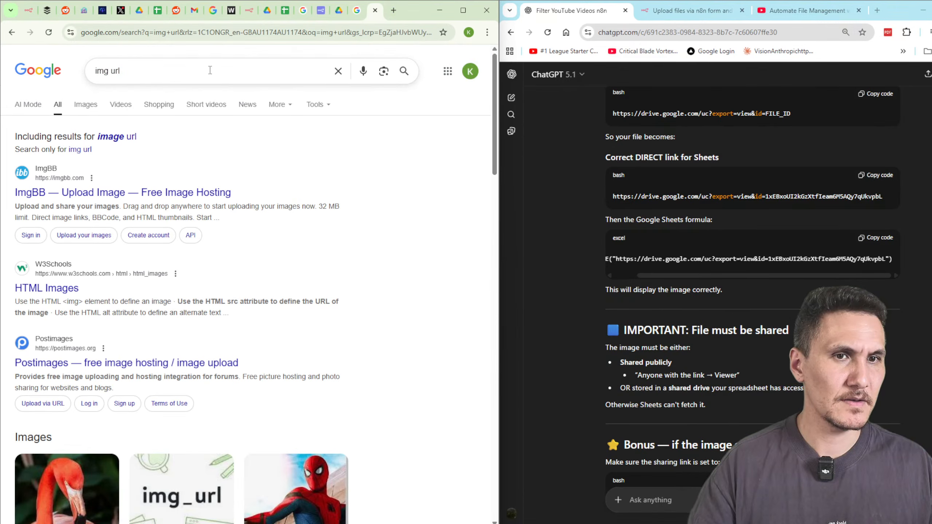
{"action": "triple_click", "coordinate": [170, 76]}
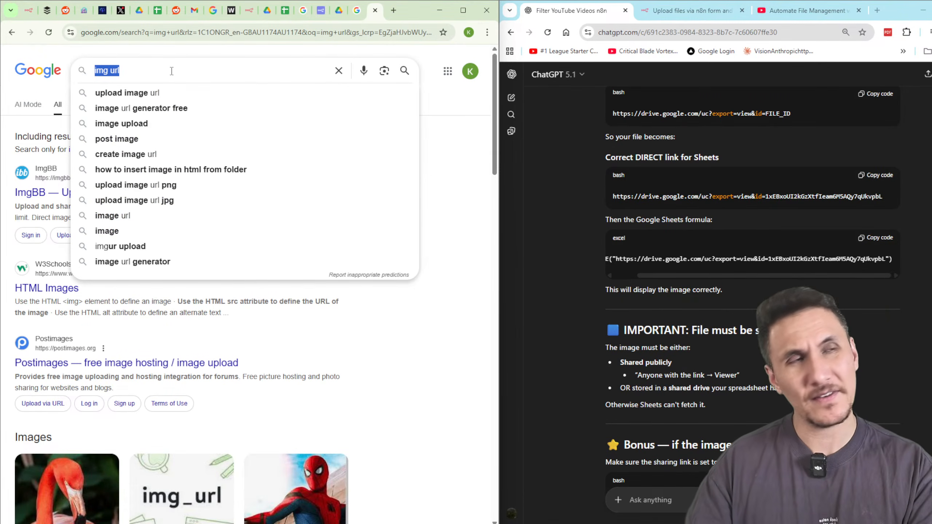
{"action": "type", "text": "upload img to c"}
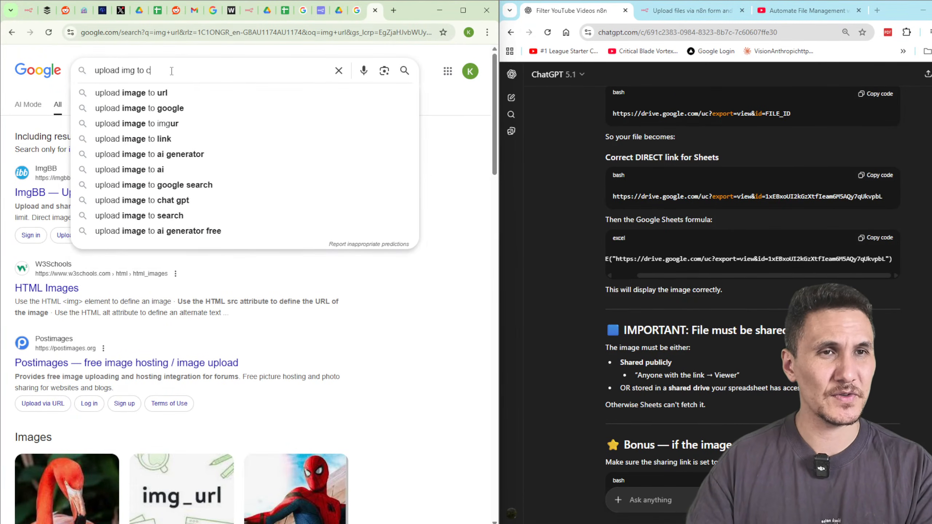
{"action": "type", "text": "reate public url"}
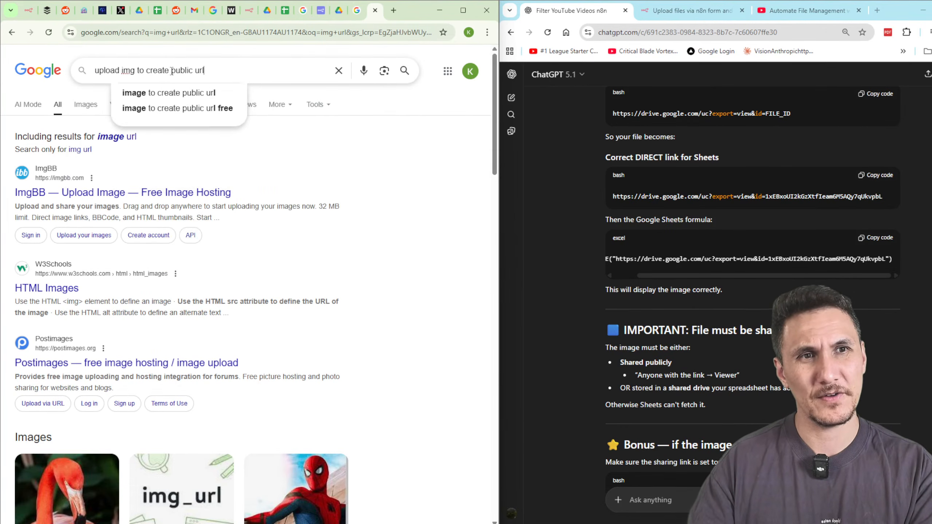
{"action": "key", "text": "Return"}
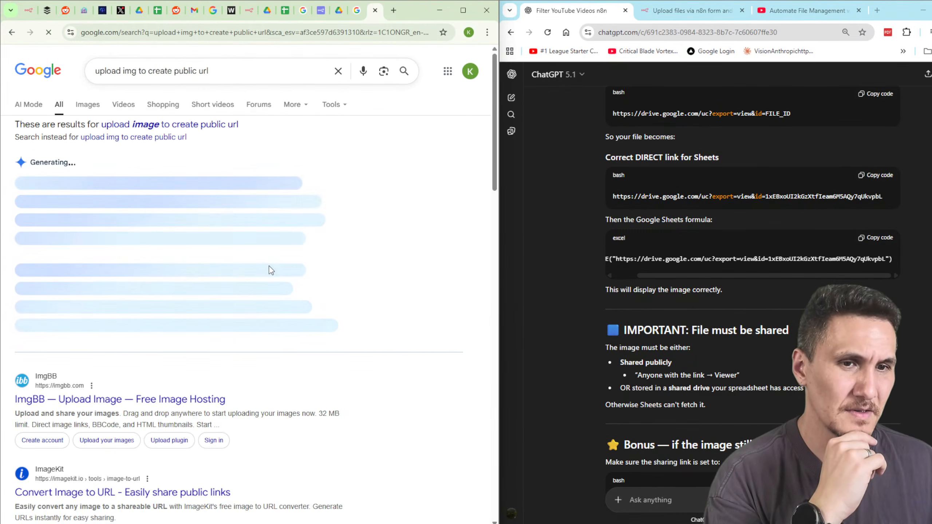
{"action": "scroll", "coordinate": [385, 277], "scroll_direction": "down", "scroll_amount": 5}
{"action": "scroll", "coordinate": [356, 265], "scroll_direction": "down", "scroll_amount": 8}
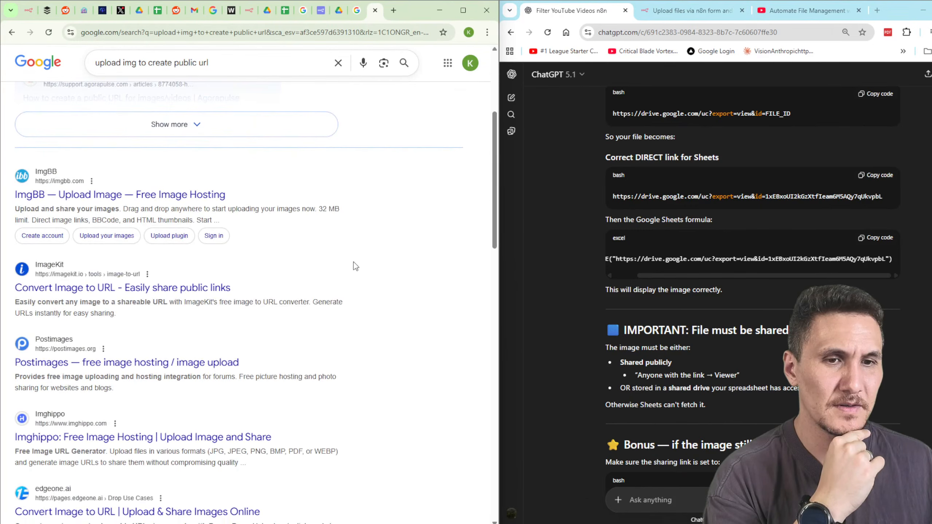
{"action": "scroll", "coordinate": [354, 257], "scroll_direction": "up", "scroll_amount": 9}
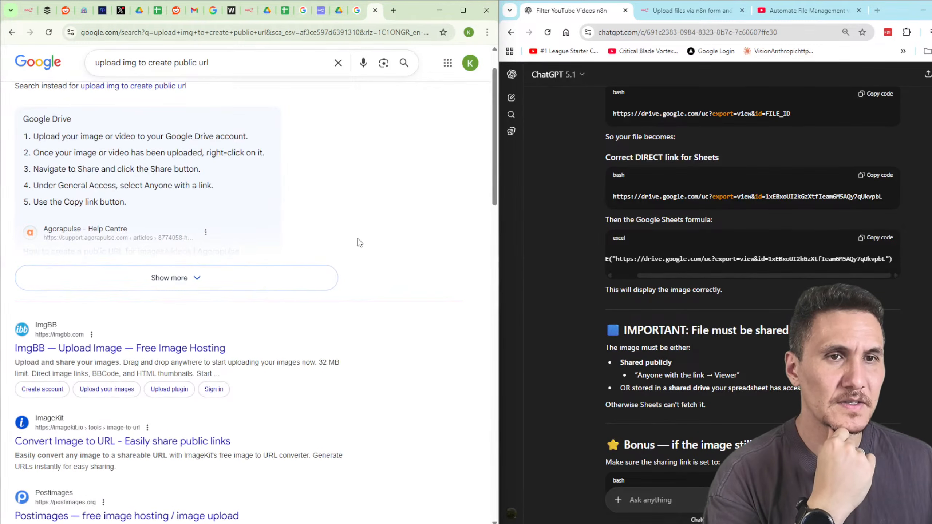
{"action": "scroll", "coordinate": [329, 206], "scroll_direction": "up", "scroll_amount": 2}
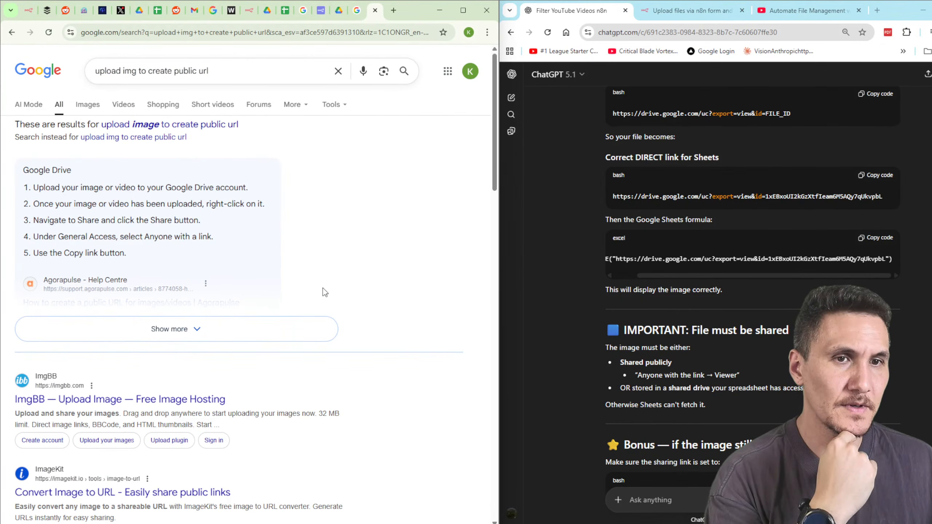
{"action": "scroll", "coordinate": [322, 288], "scroll_direction": "down", "scroll_amount": 3}
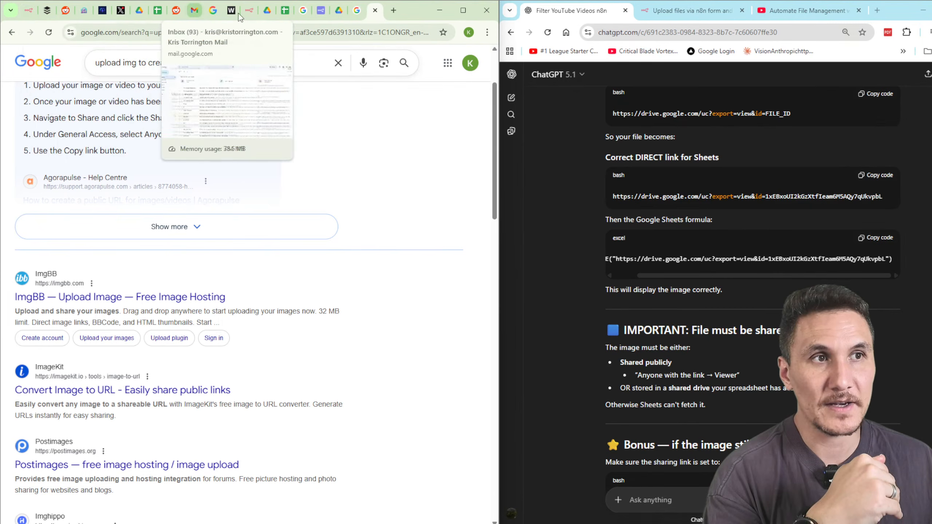
Paste the i.ytimg.com thumbnail URL from B2 over the img formula's Drive link and rerun the step.
{"action": "left_click", "coordinate": [29, 12]}
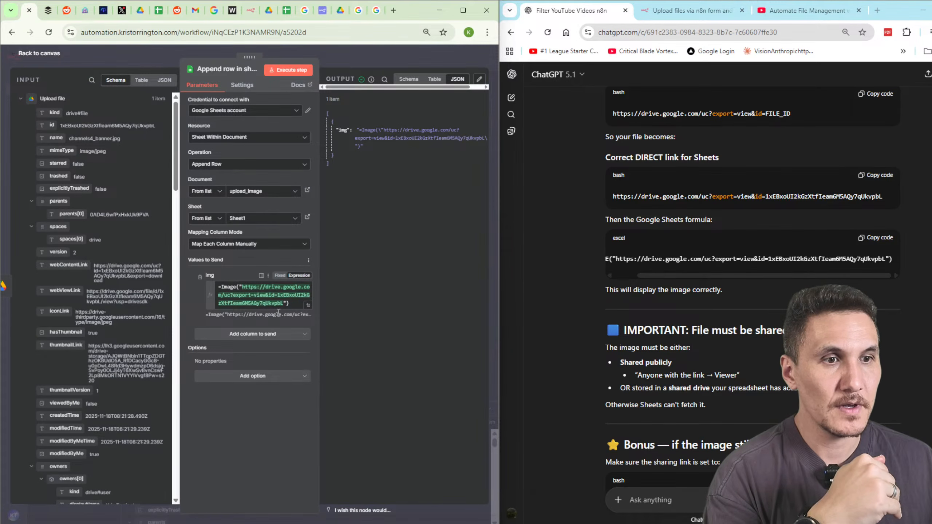
{"action": "left_click_drag", "start_coordinate": [239, 289], "coordinate": [290, 303]}
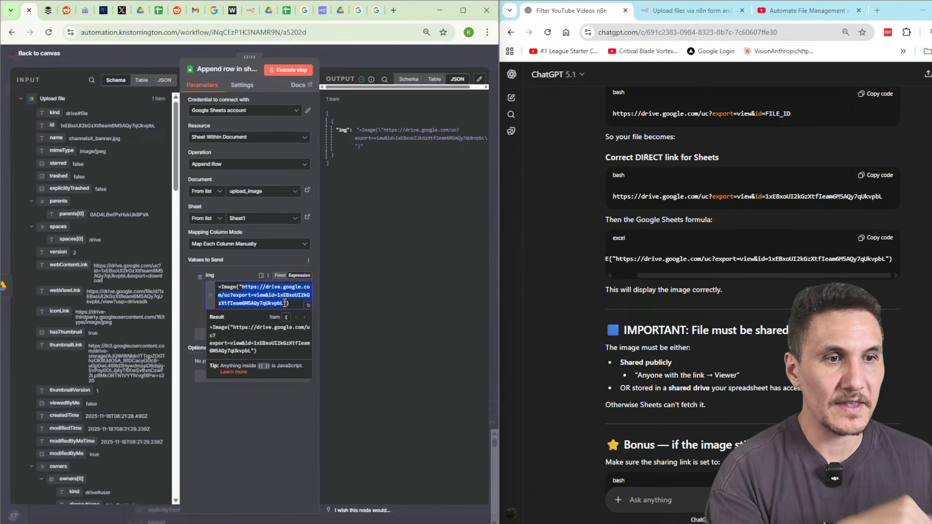
{"action": "left_click", "coordinate": [287, 11]}
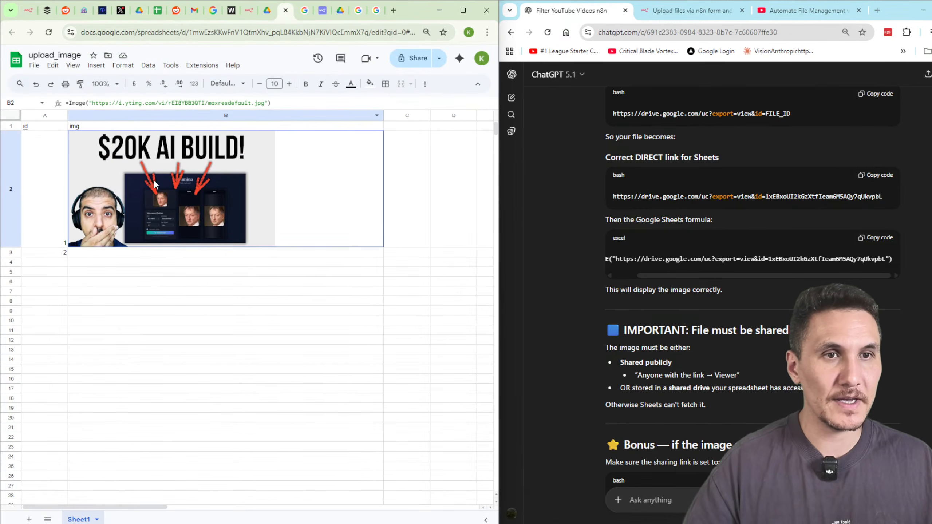
{"action": "left_click_drag", "start_coordinate": [266, 103], "coordinate": [92, 103]}
{"action": "key", "text": "ctrl+c"}
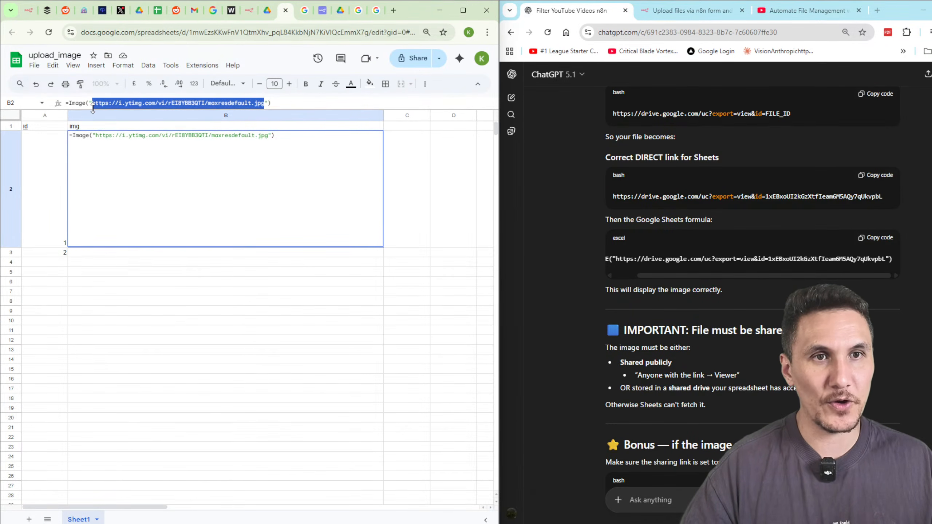
{"action": "key", "text": "ctrl+shift+a"}
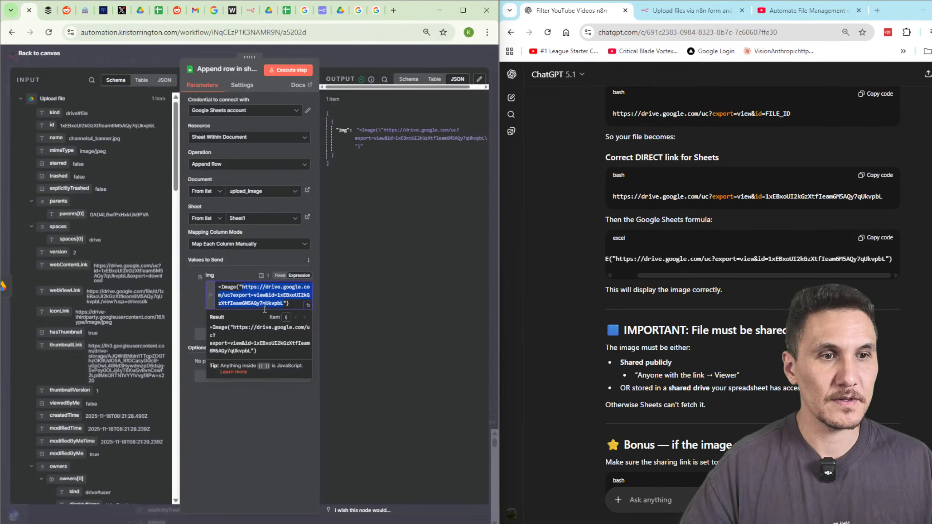
{"action": "key", "text": "ctrl+v"}
{"action": "left_click", "coordinate": [288, 72]}
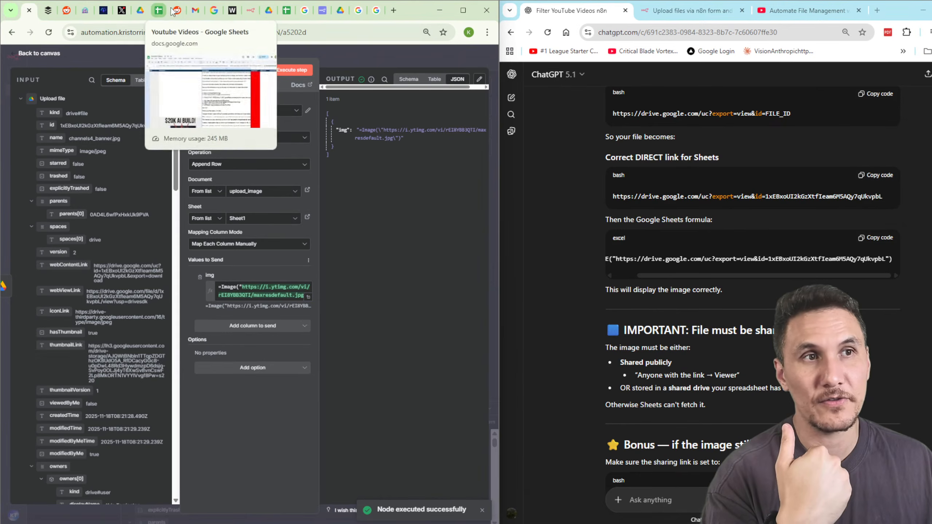
In the upload_image sheet, select the appended cell B4 and enlarge row 4 to show the $20K AI BUILD thumbnail.
{"action": "left_click", "coordinate": [287, 10]}
{"action": "left_click", "coordinate": [250, 292]}
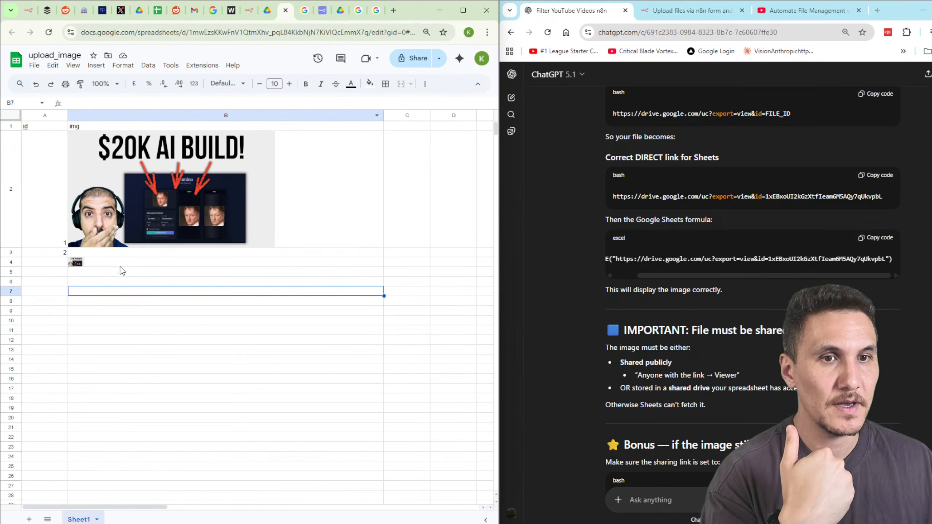
{"action": "left_click", "coordinate": [121, 263]}
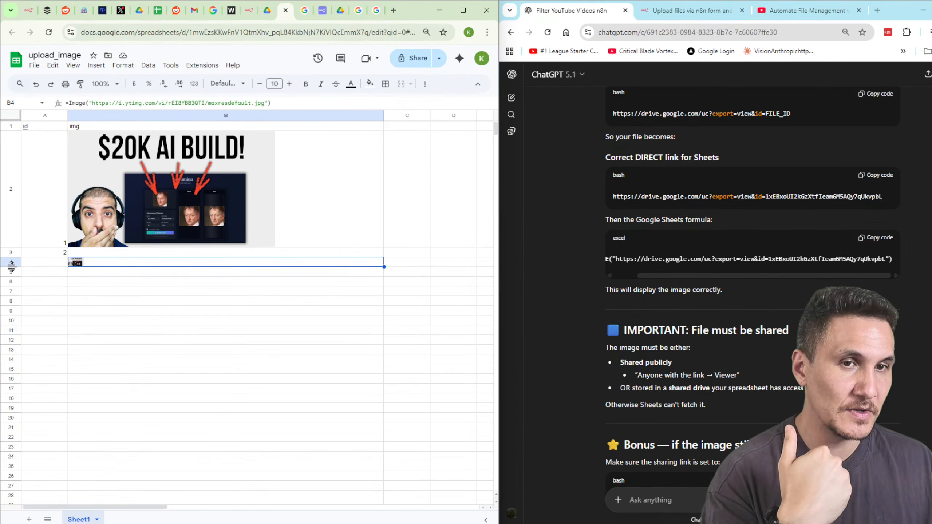
{"action": "left_click_drag", "start_coordinate": [11, 267], "coordinate": [10, 356]}
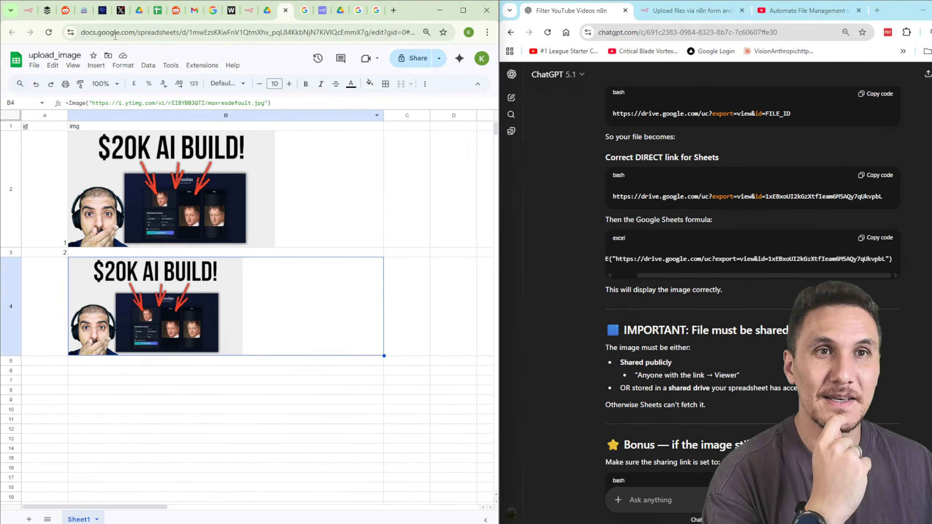
Back on the n8n canvas, move the sticky note's Google Sheets step onto a separate line.
{"action": "left_click", "coordinate": [28, 11]}
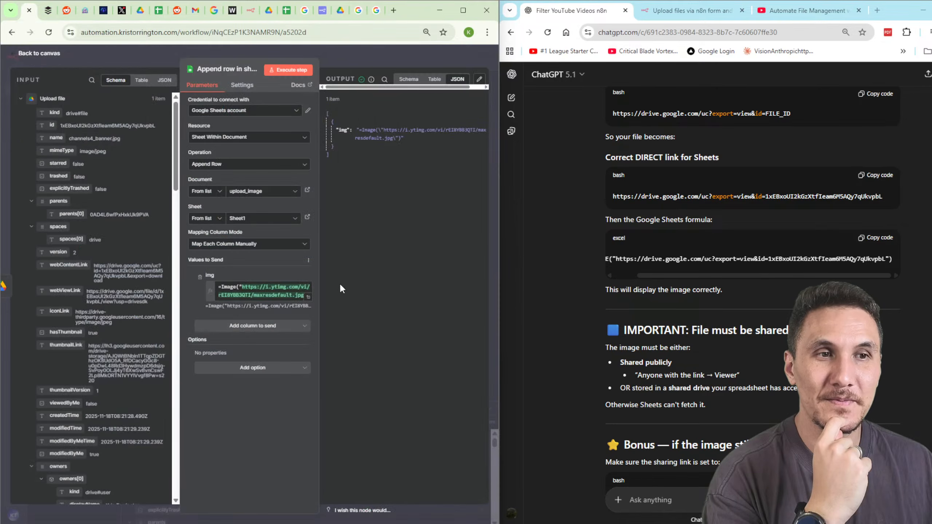
{"action": "left_click", "coordinate": [337, 64]}
{"action": "triple_click", "coordinate": [245, 177]}
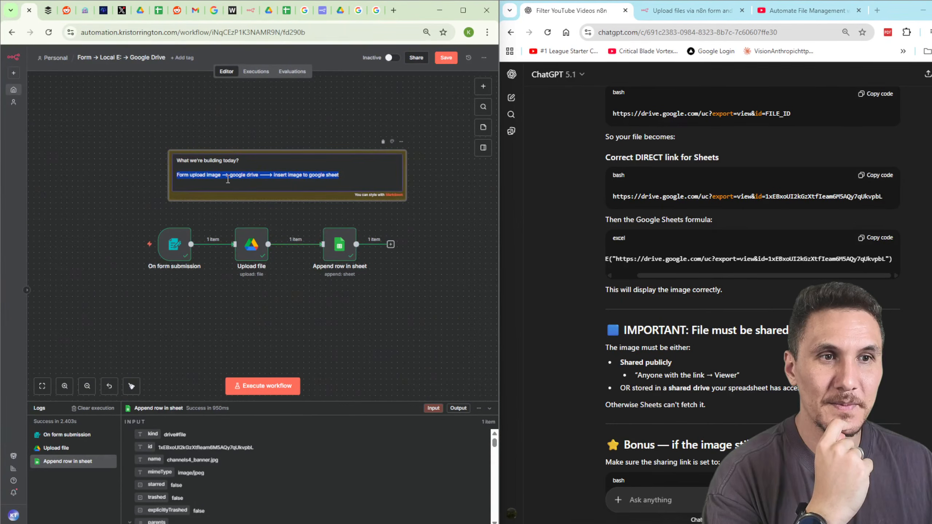
{"action": "left_click", "coordinate": [228, 177]}
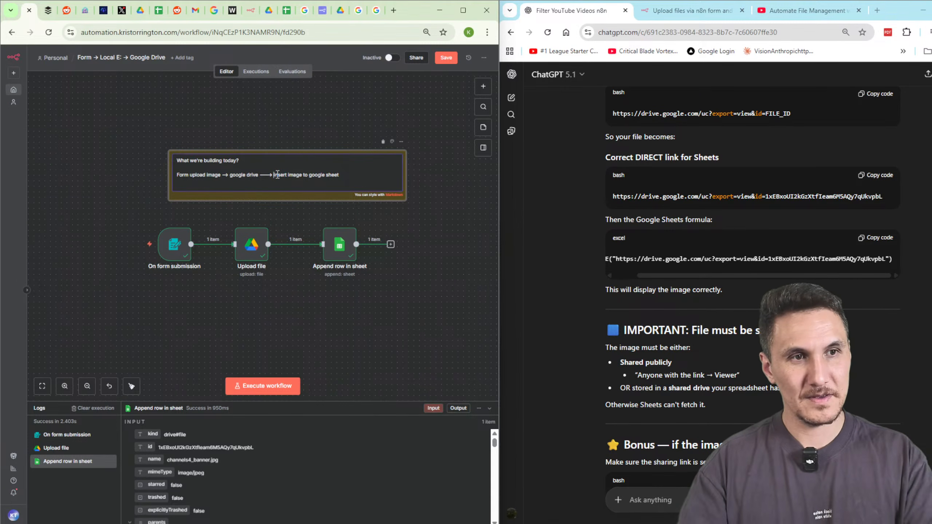
{"action": "left_click", "coordinate": [274, 175]}
{"action": "key", "text": "Return"}
{"action": "key", "text": "Return"}
{"action": "key", "text": "Return"}
Insert 'save google drive ——→ upload img to 3rd party provider that hosts it for you' into the note's plan.
{"action": "left_click_drag", "start_coordinate": [273, 167], "coordinate": [259, 167]}
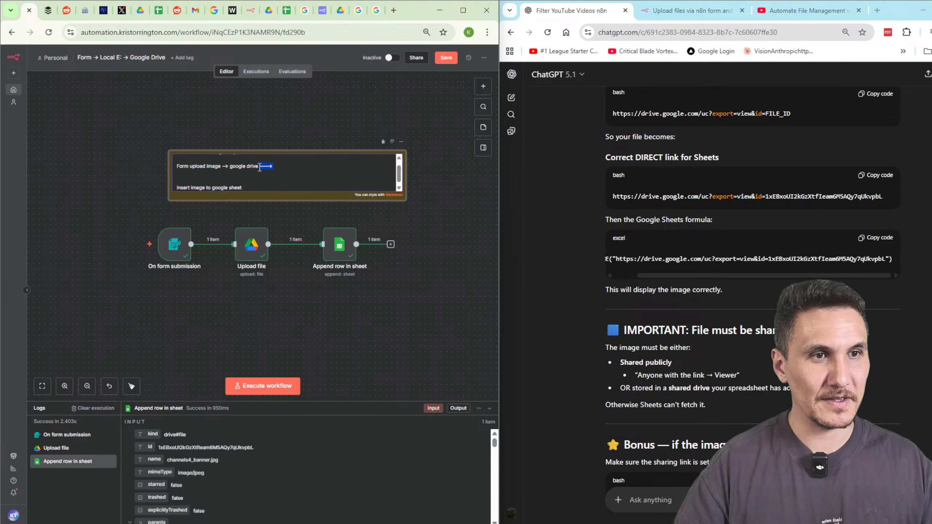
{"action": "left_click", "coordinate": [280, 167]}
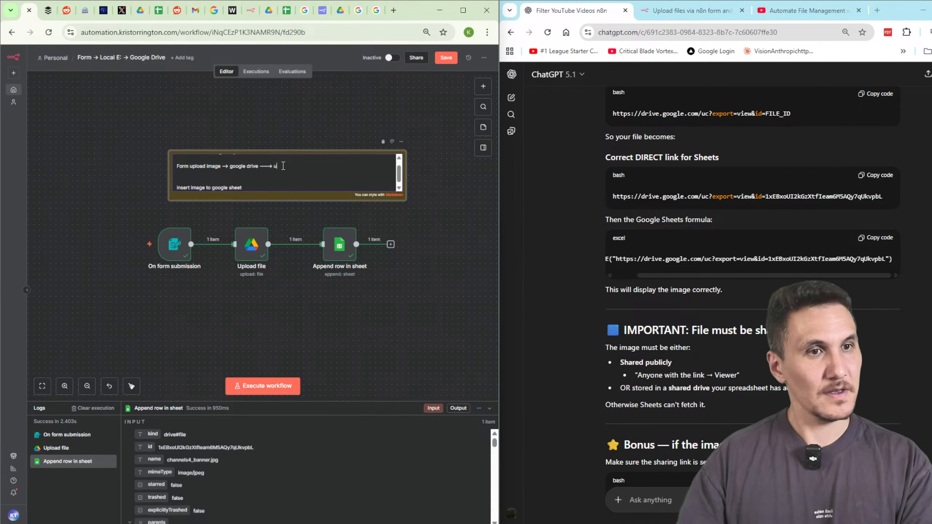
{"action": "left_click", "coordinate": [232, 166]}
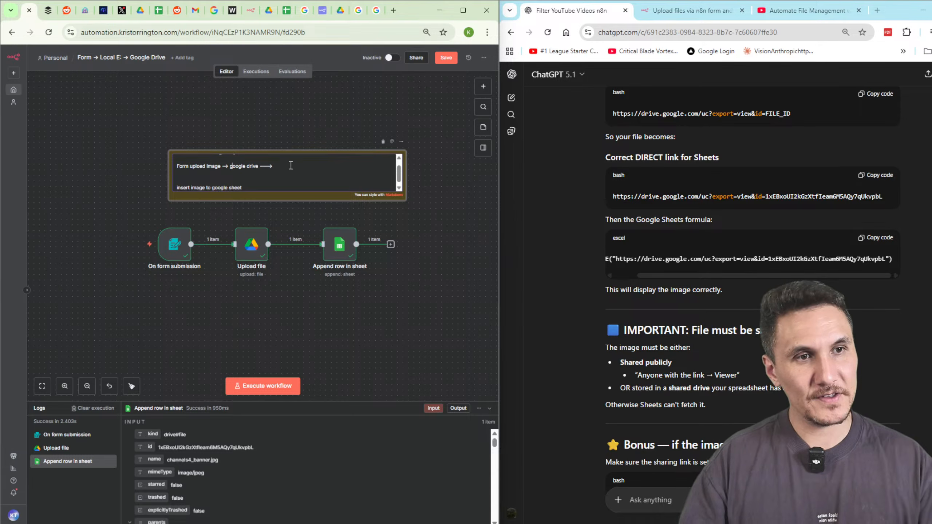
{"action": "type", "text": "save google drive ——→ "}
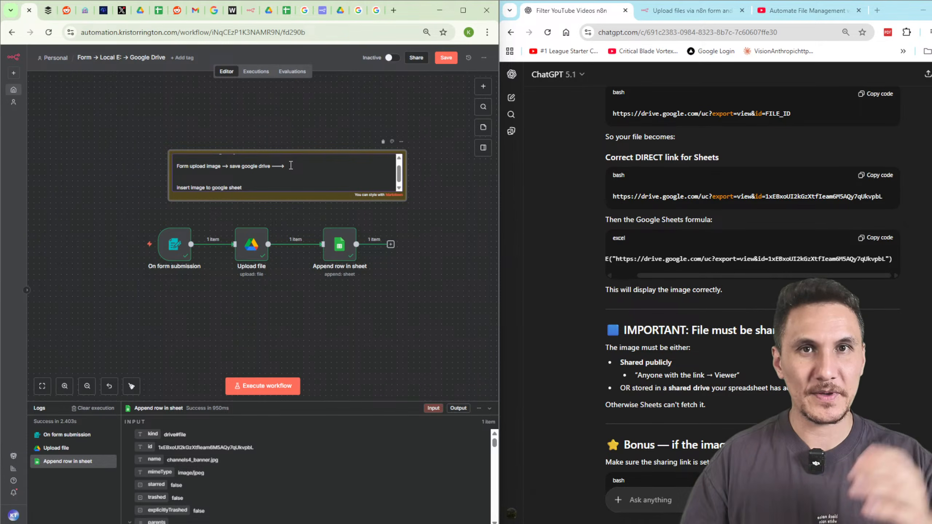
{"action": "type", "text": "upload"}
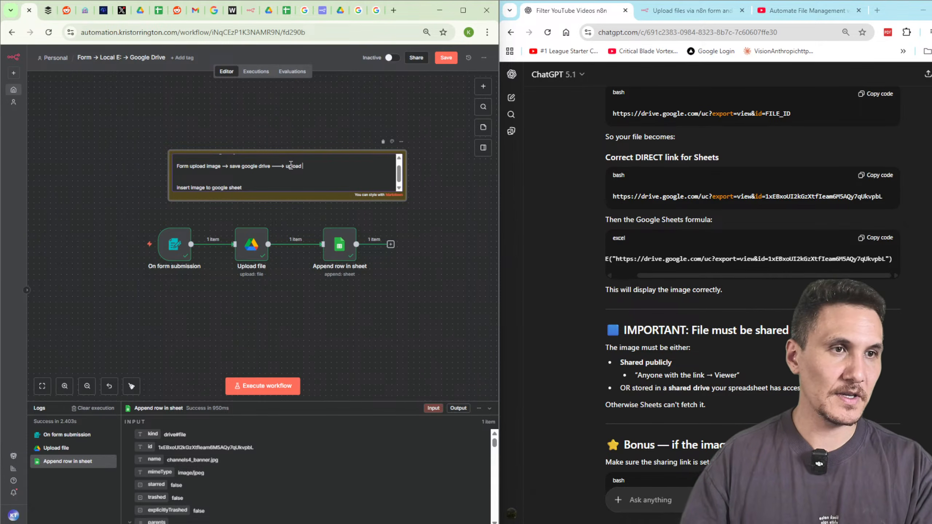
{"action": "type", "text": " img to 3rd party "}
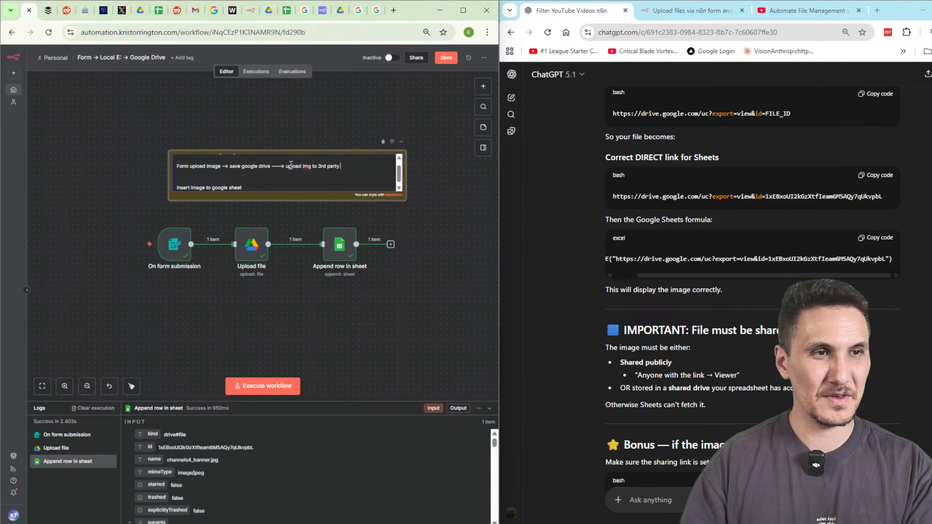
{"action": "type", "text": "provider that host"}
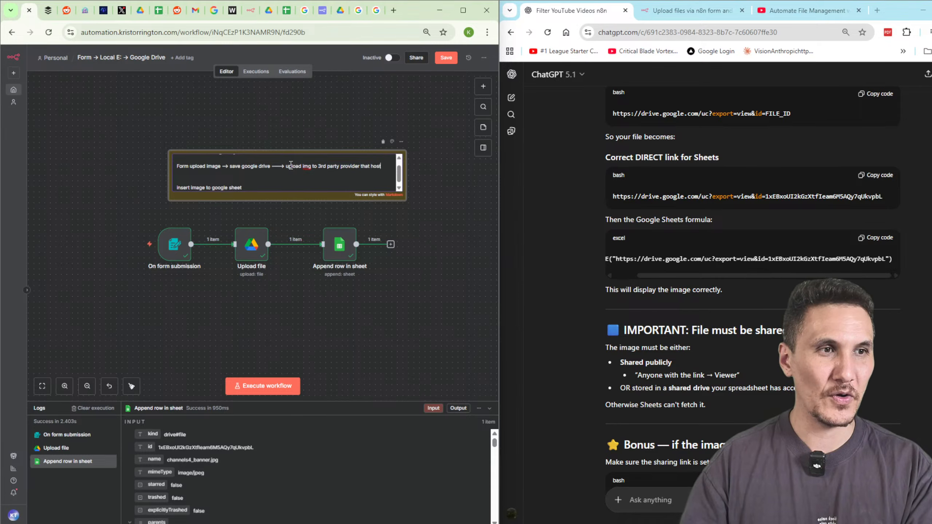
{"action": "type", "text": "s it for you"}
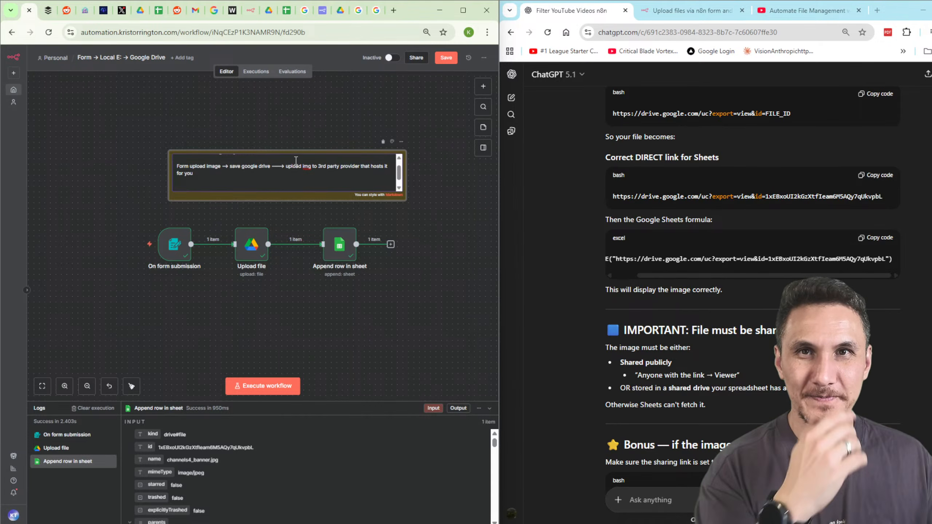
{"action": "key", "text": "Return"}
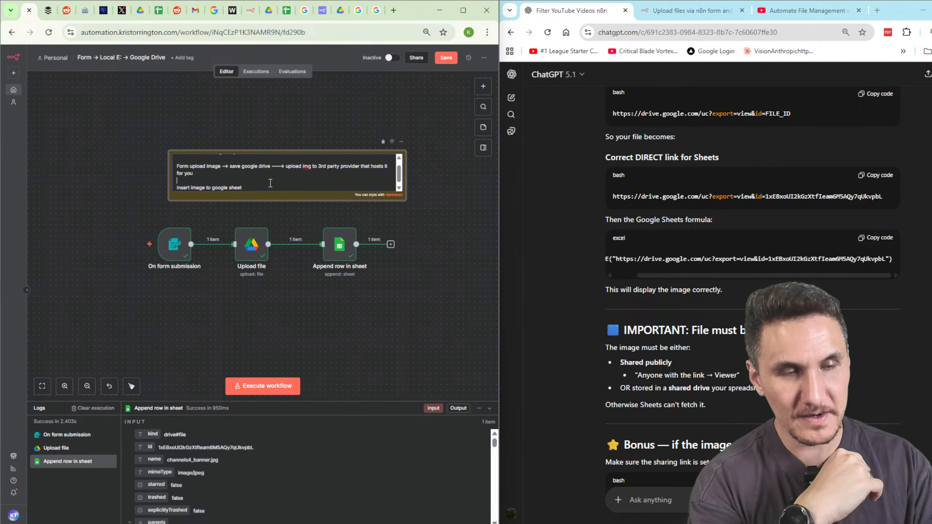
{"action": "key", "text": "BackSpace"}
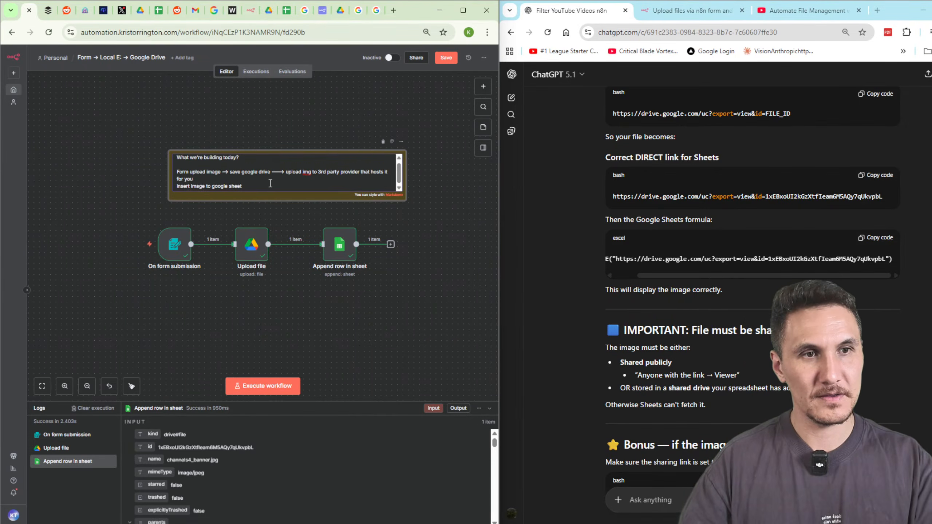
{"action": "key", "text": "Left"}
{"action": "key", "text": "BackSpace"}
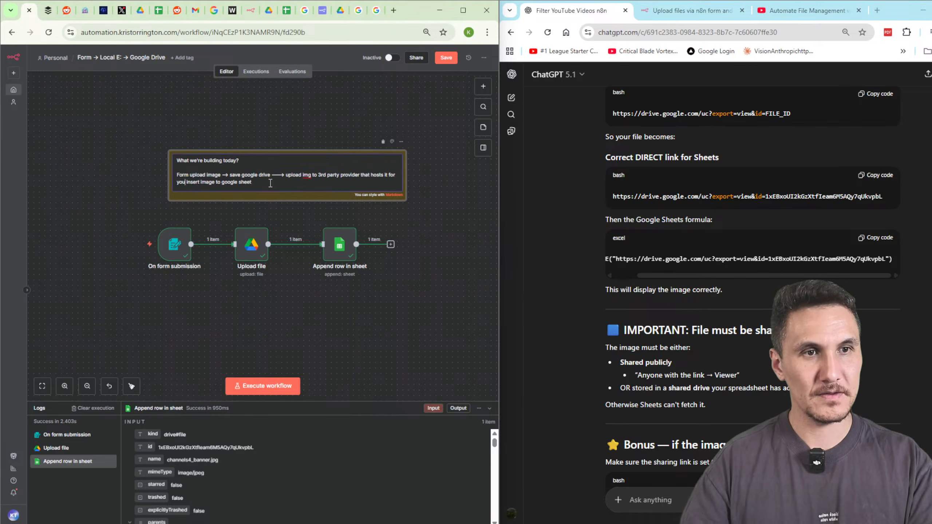
Link the sheet step with '---->' and append '(render the image using img formula)' to the note.
{"action": "type", "text": "---->"}
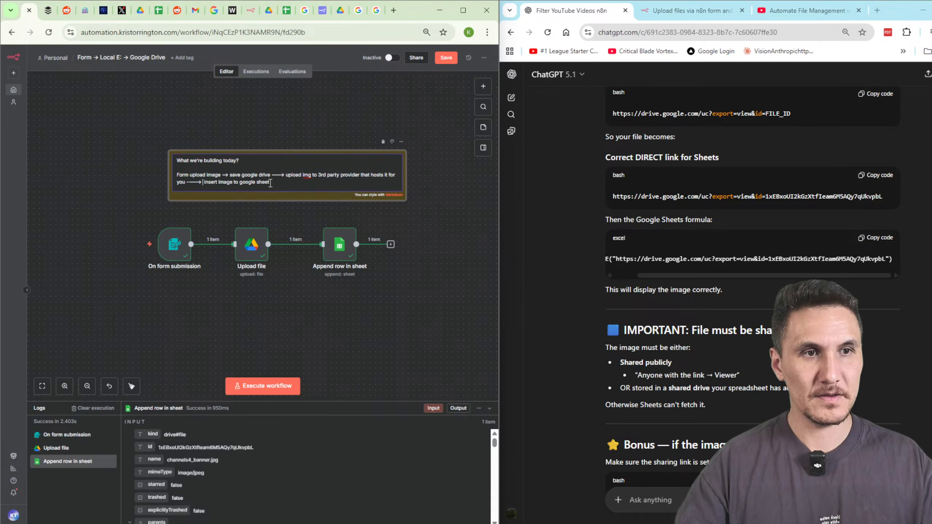
{"action": "left_click", "coordinate": [291, 190]}
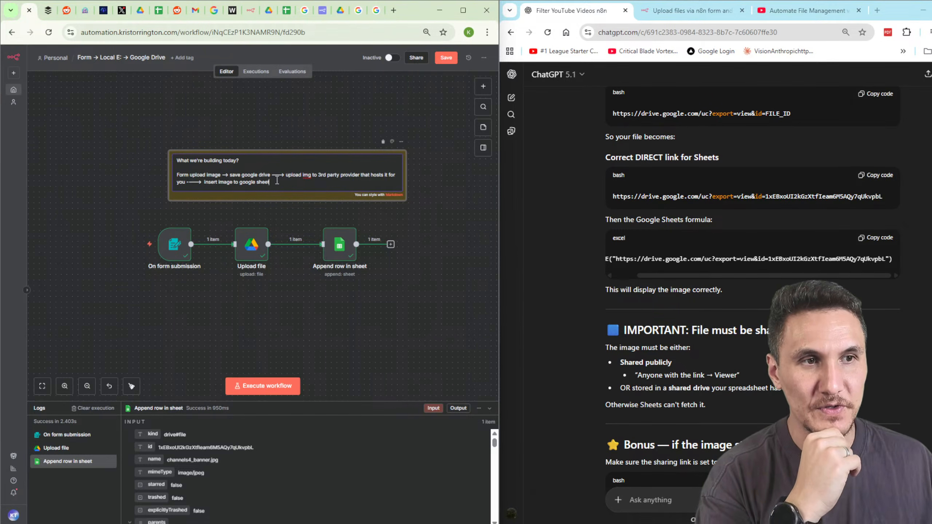
{"action": "type", "text": "(render the"}
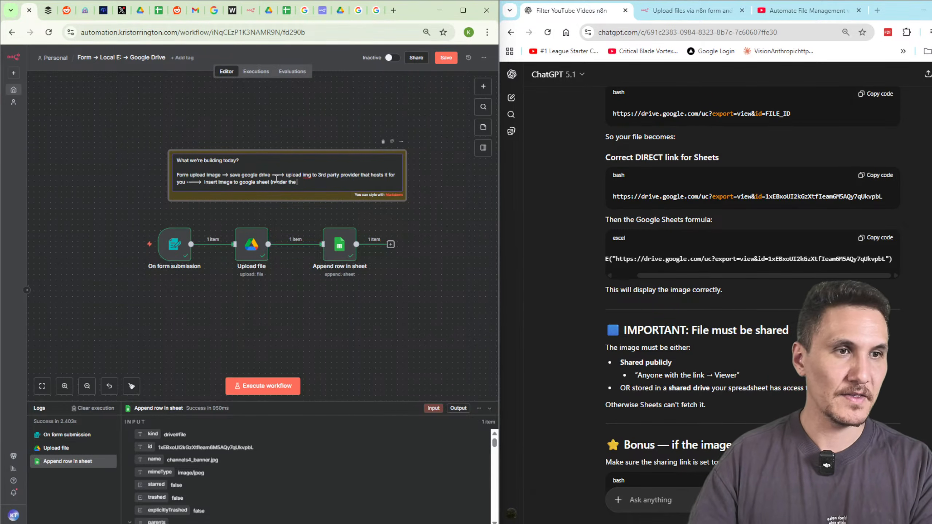
{"action": "type", "text": " image using img formula)"}
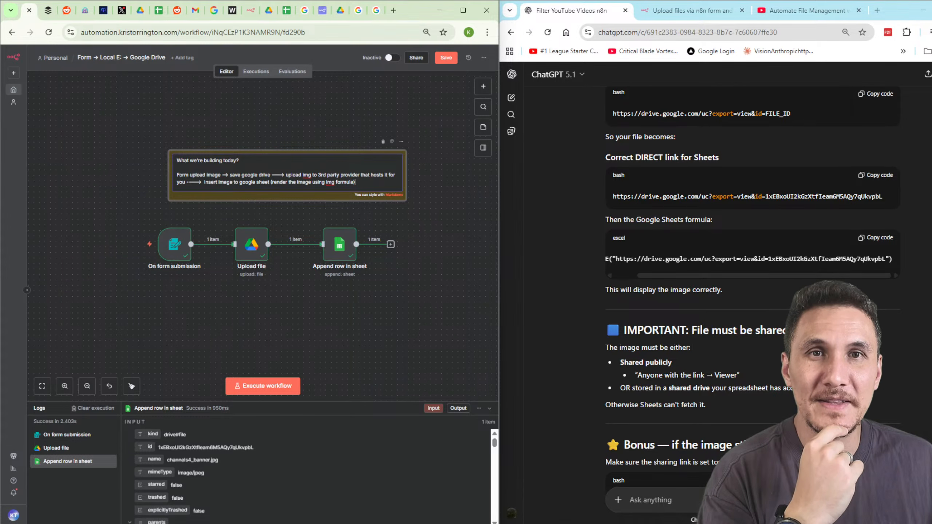
{"action": "left_click", "coordinate": [393, 10]}
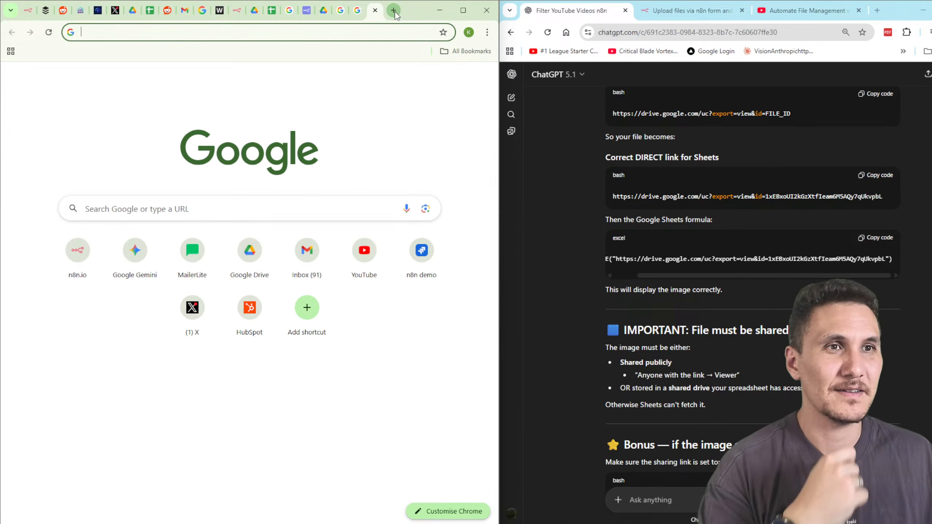
Close the blank tab to return to the 'upload img to create public url' search results.
{"action": "left_click", "coordinate": [375, 11]}
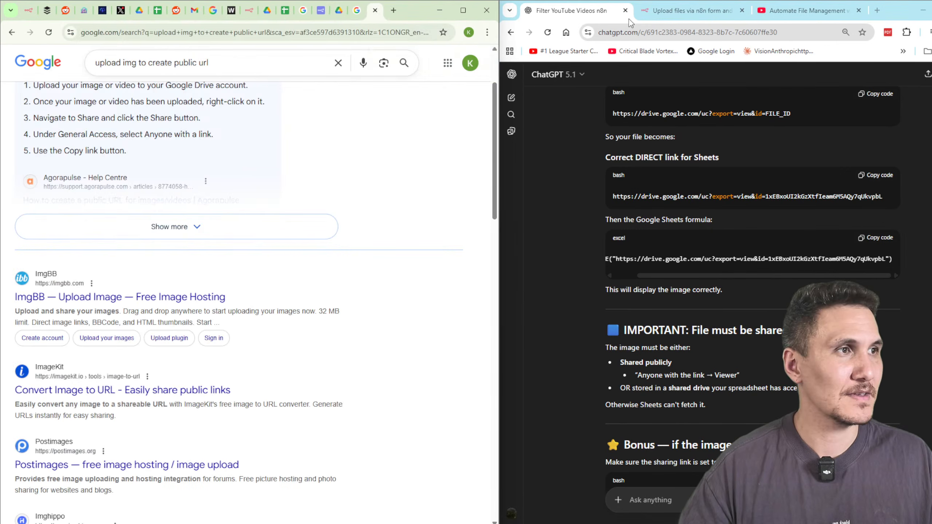
{"action": "left_click", "coordinate": [876, 12]}
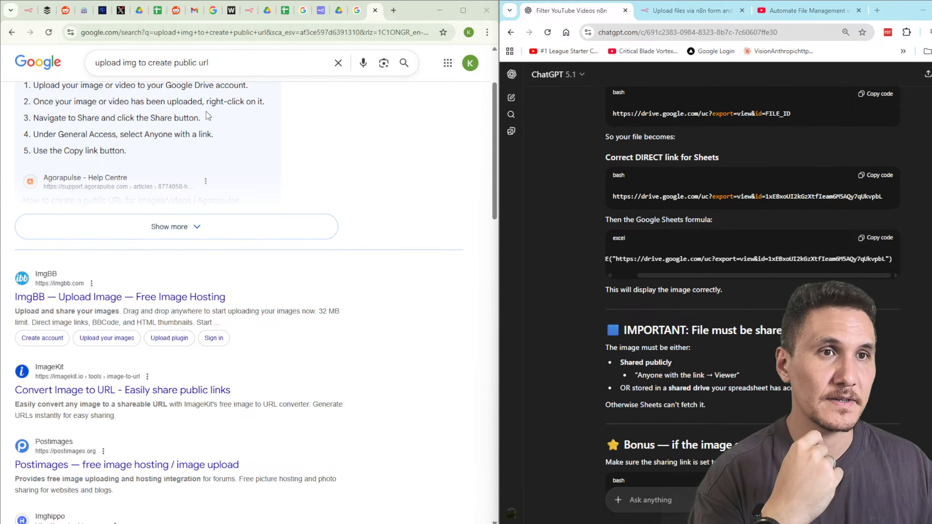
In n8n, reopen the sticky note, select its plan paragraph, then exit editing on the canvas.
{"action": "left_click", "coordinate": [29, 10]}
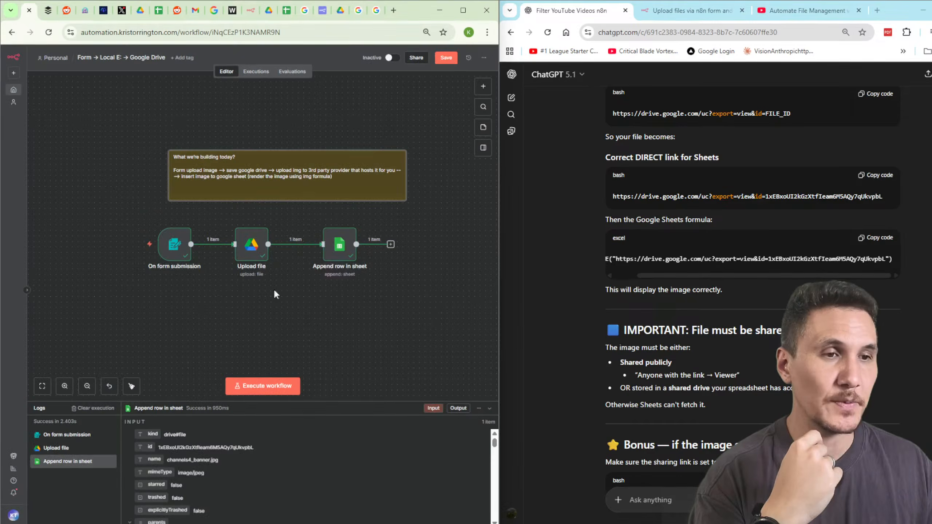
{"action": "double_click", "coordinate": [332, 180]}
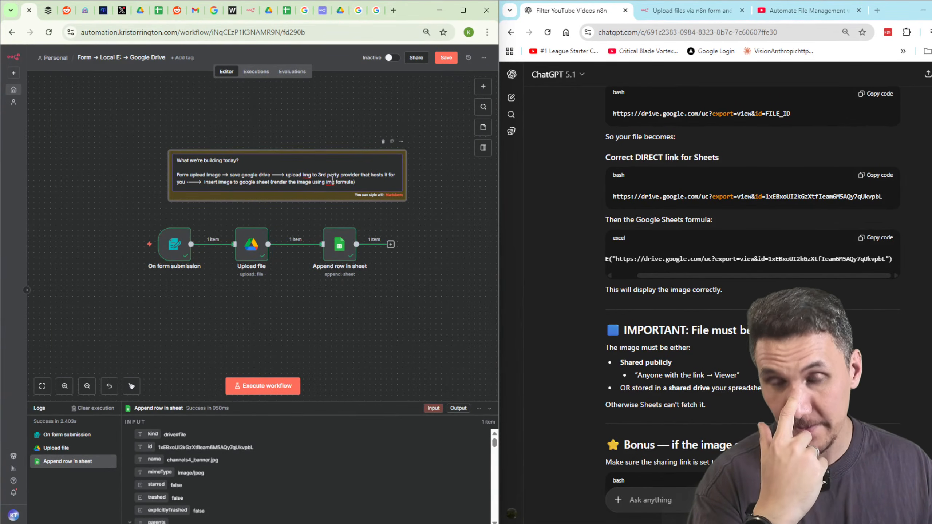
{"action": "triple_click", "coordinate": [353, 177]}
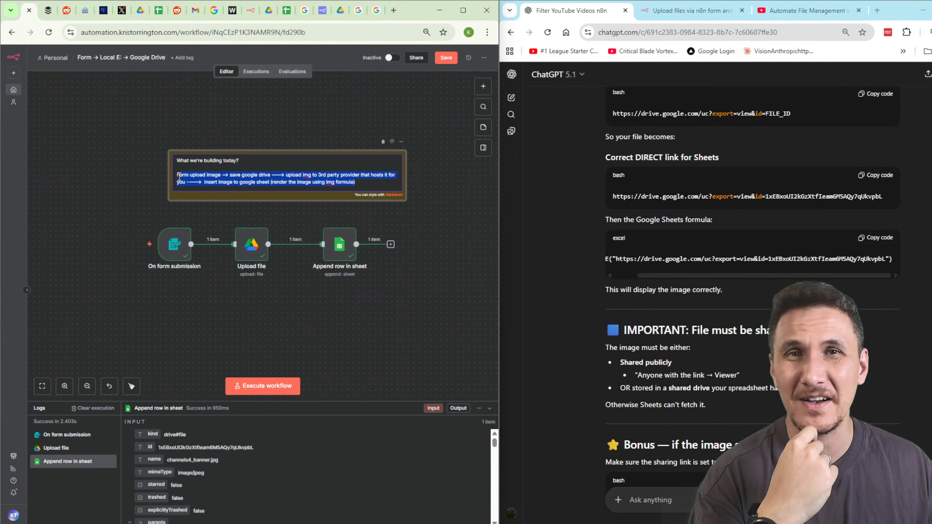
{"action": "left_click", "coordinate": [112, 135]}
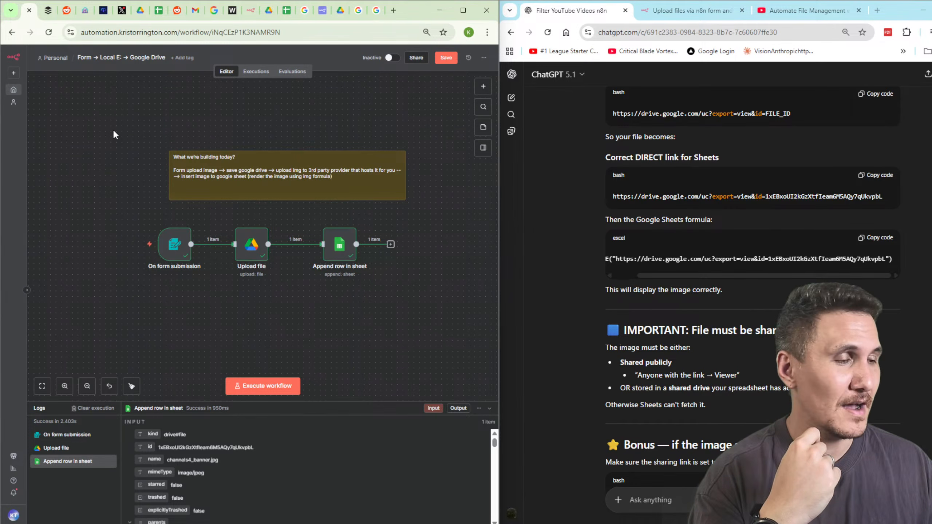